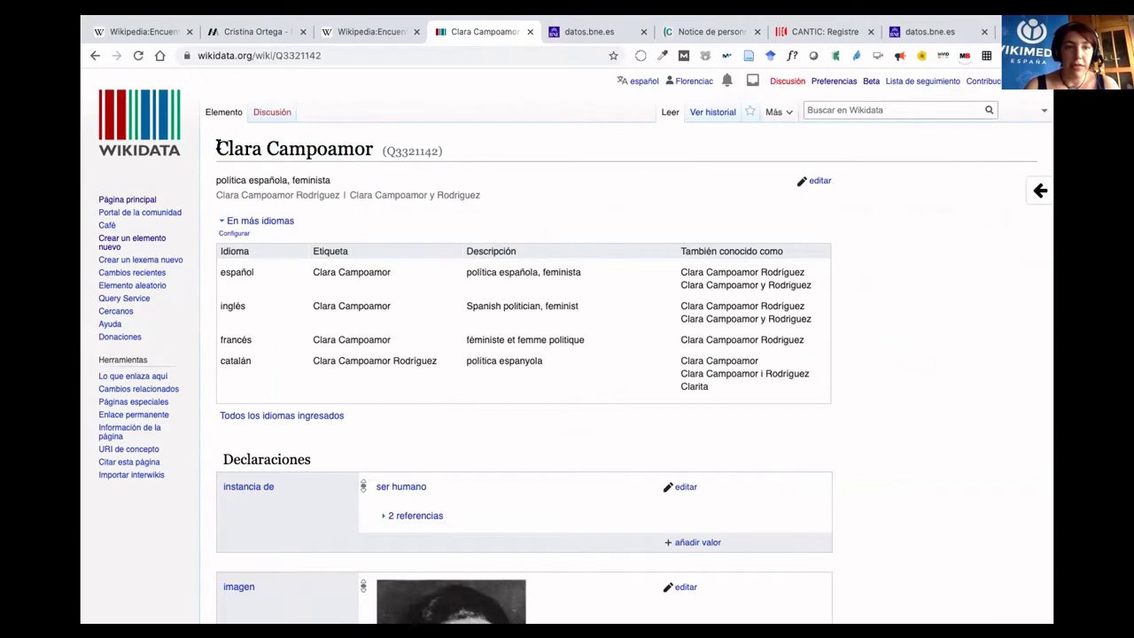
Highlight the item identifier beside the Clara Campoamor title, both whole and without its leading Q.
double_click(410, 148)
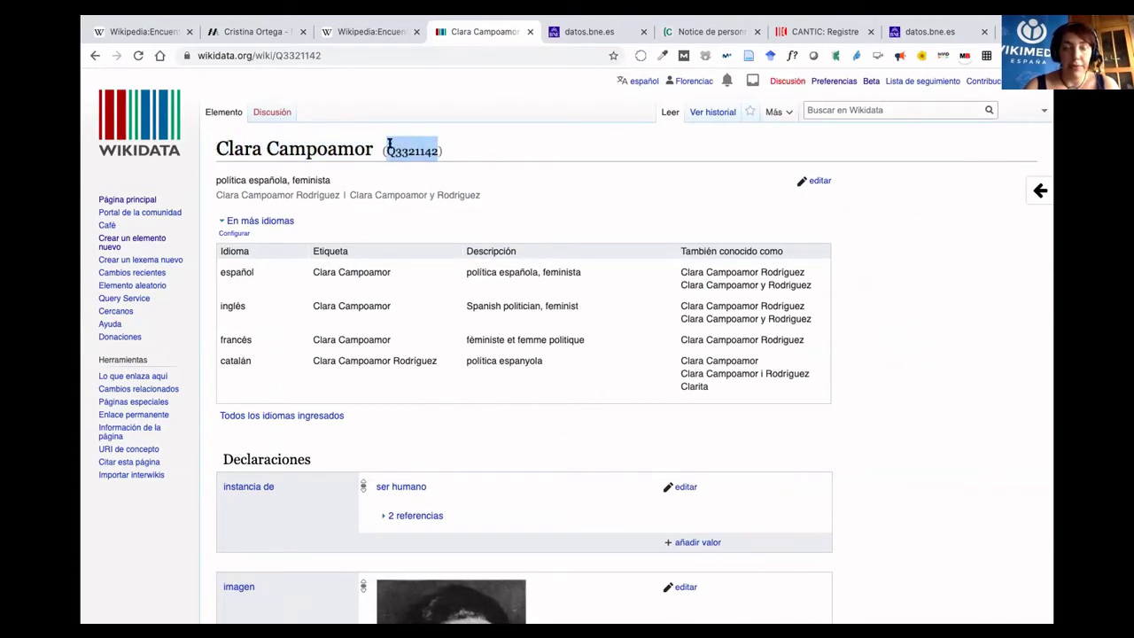
left_click(404, 151)
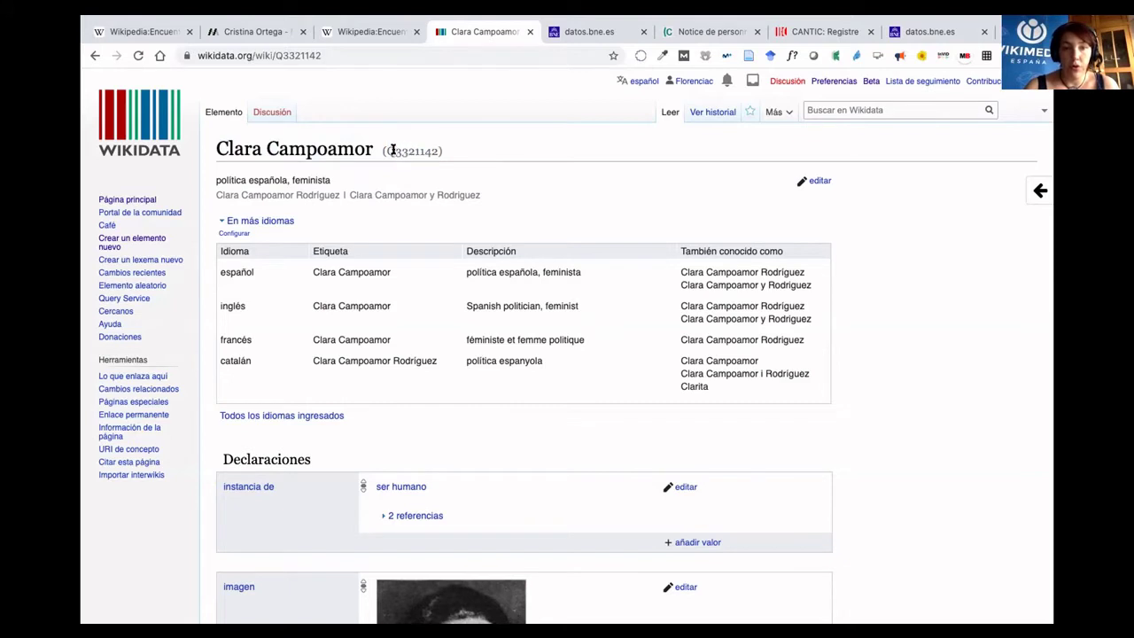
left_click_drag(393, 148, 435, 149)
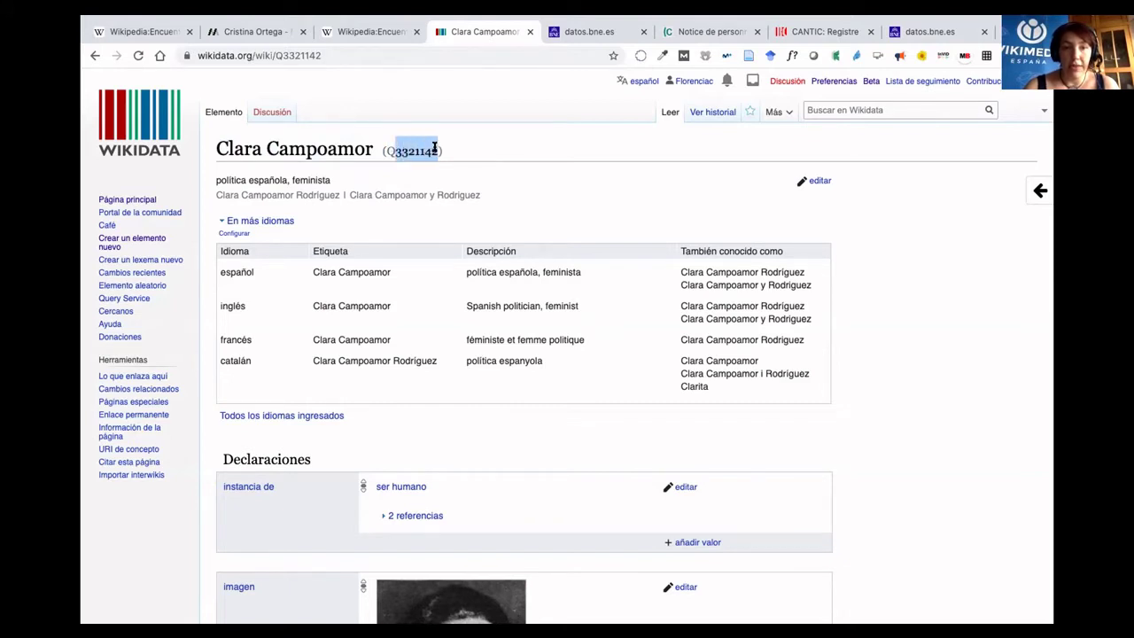
left_click(457, 154)
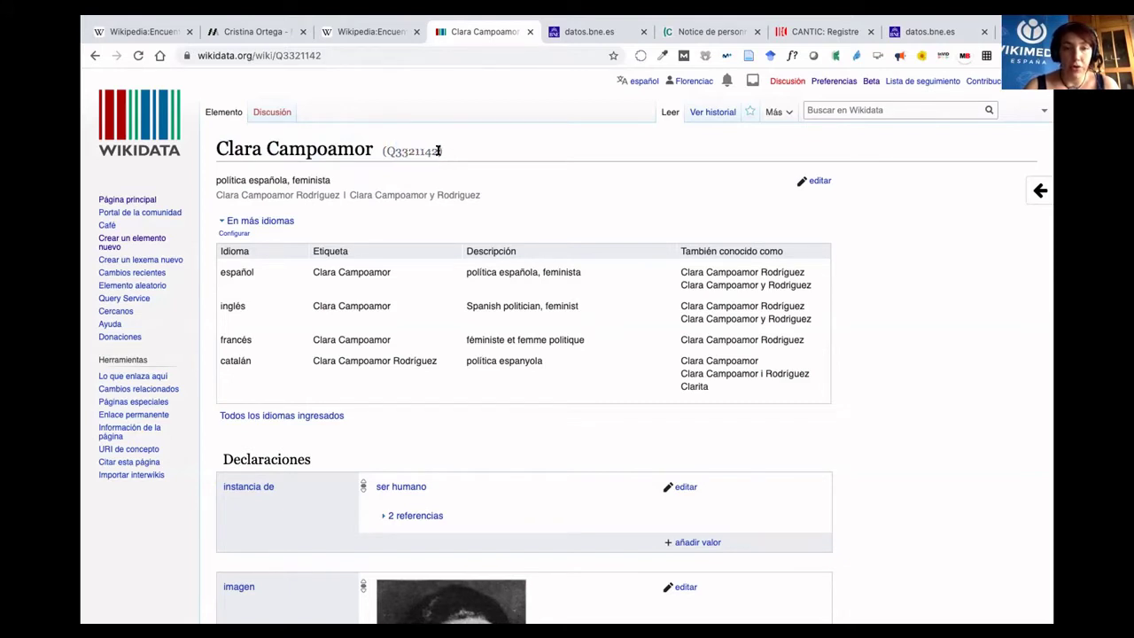
left_click_drag(435, 151, 391, 143)
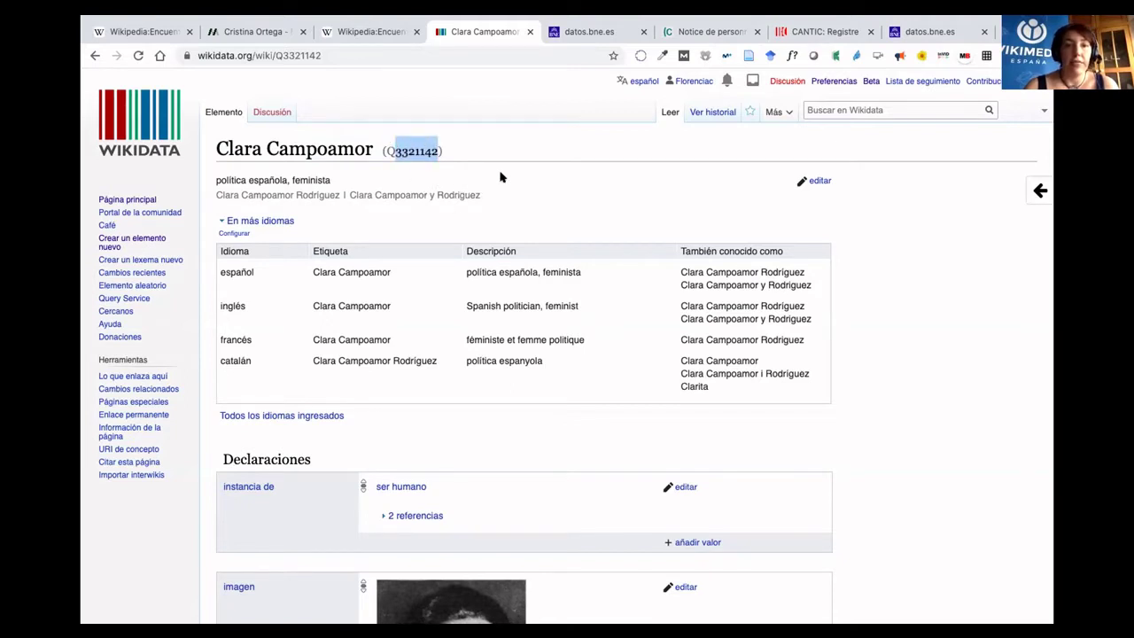
Examine the item's language table, highlighting the Spanish label and the inglés and francés language names.
scroll(456, 215, "down", 2)
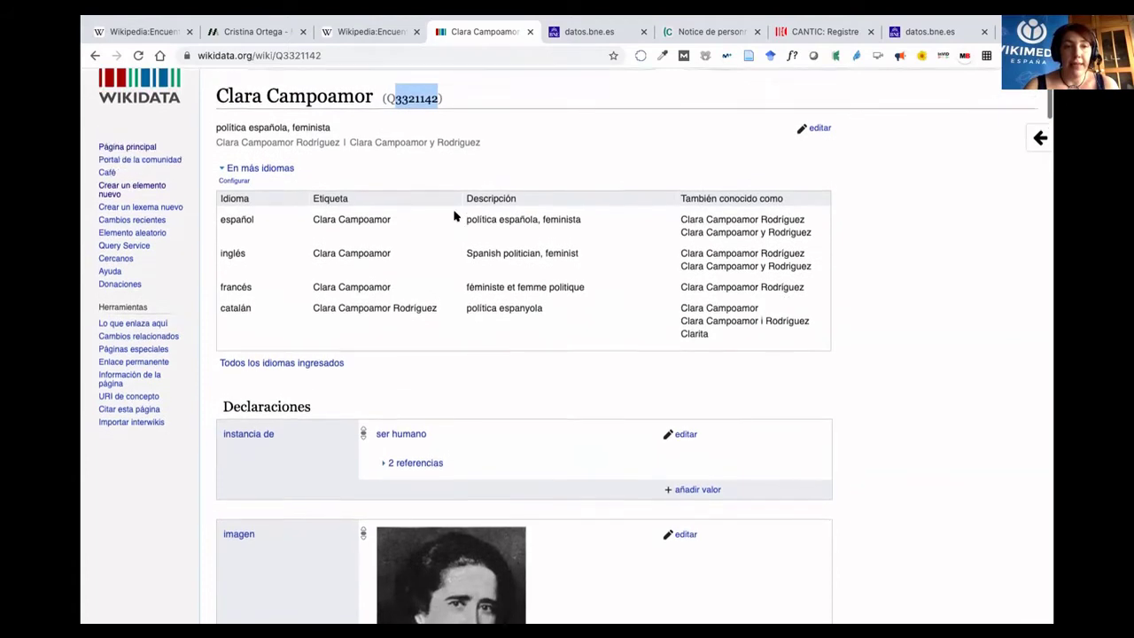
scroll(399, 226, "up", 1)
left_click_drag(312, 232, 388, 232)
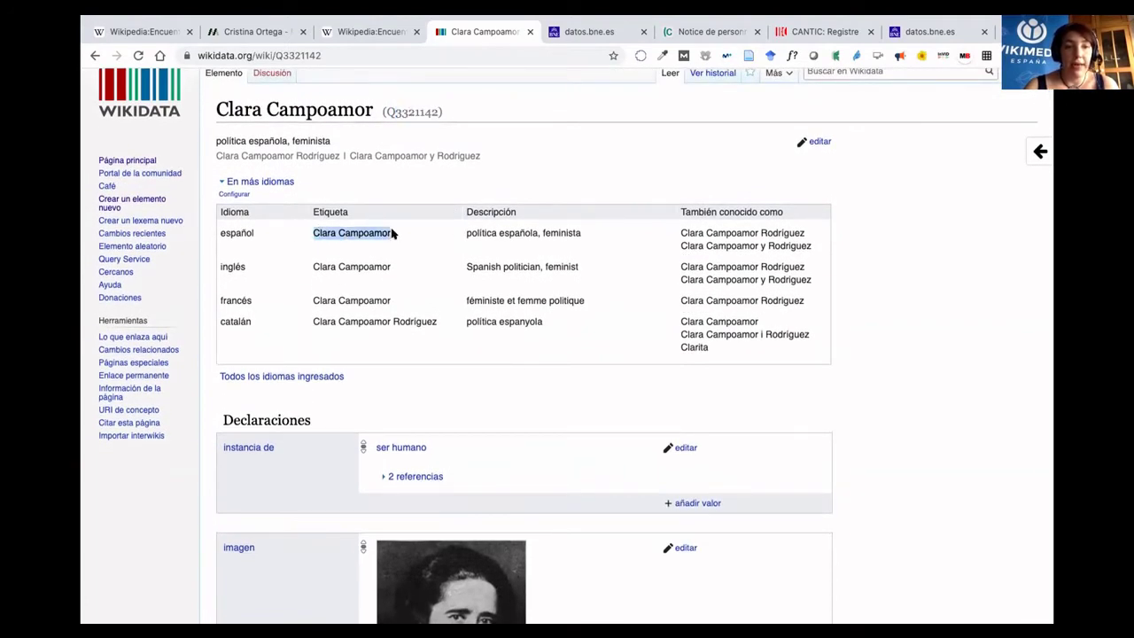
double_click(228, 266)
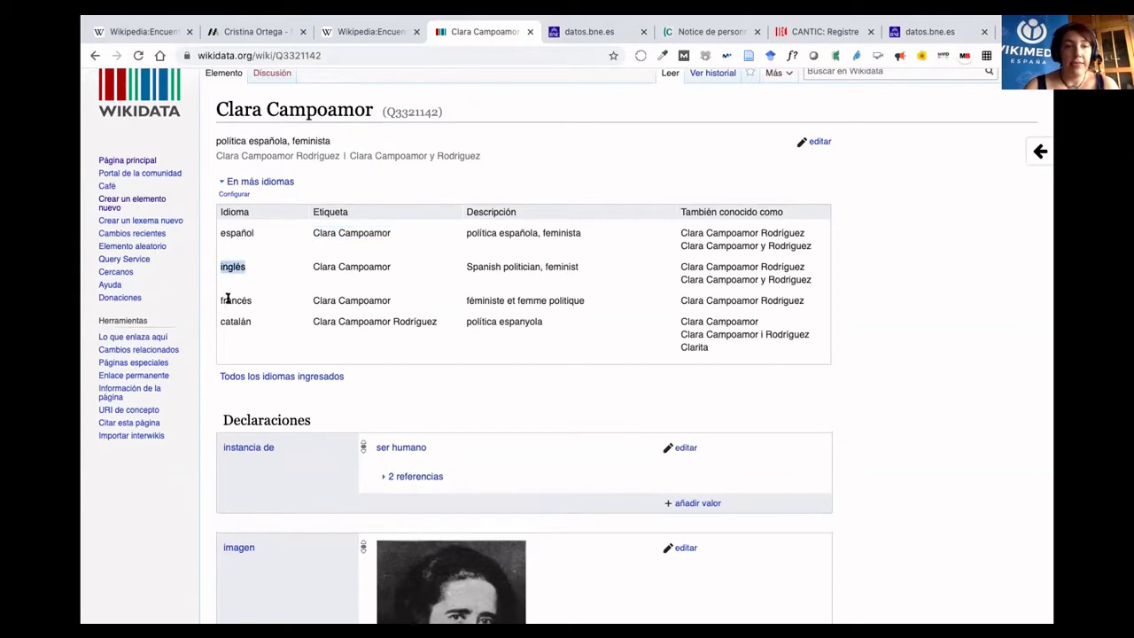
double_click(228, 301)
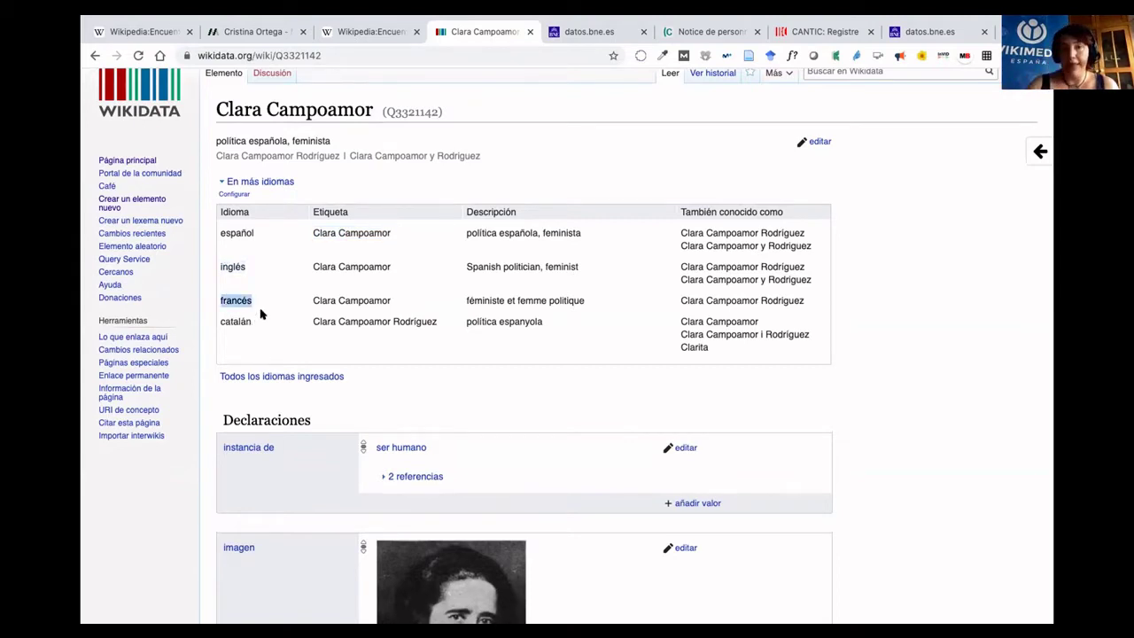
Compare the "También conocido como" aliases with the Spanish label, and highlight the Spanish description and the French alias.
left_click(764, 331)
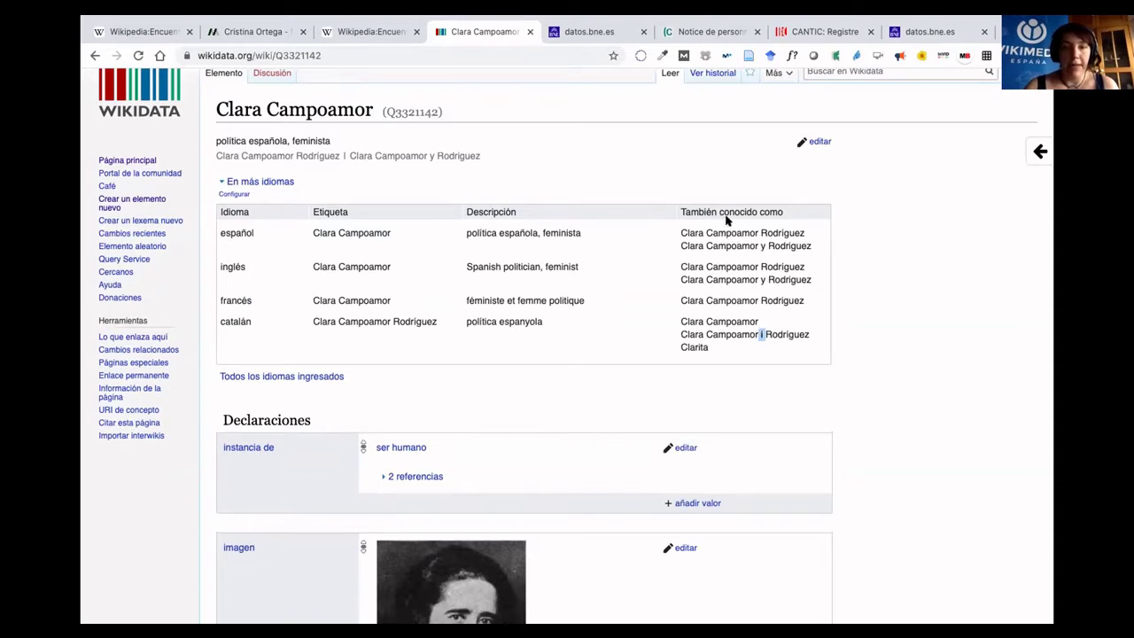
left_click_drag(684, 233, 803, 232)
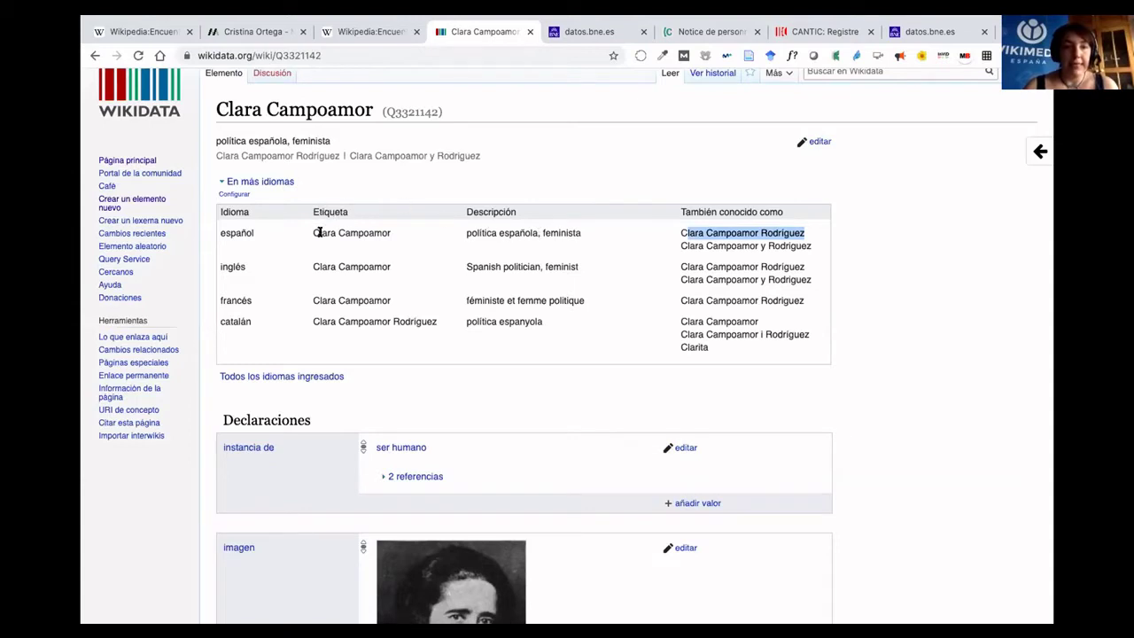
left_click_drag(311, 231, 393, 236)
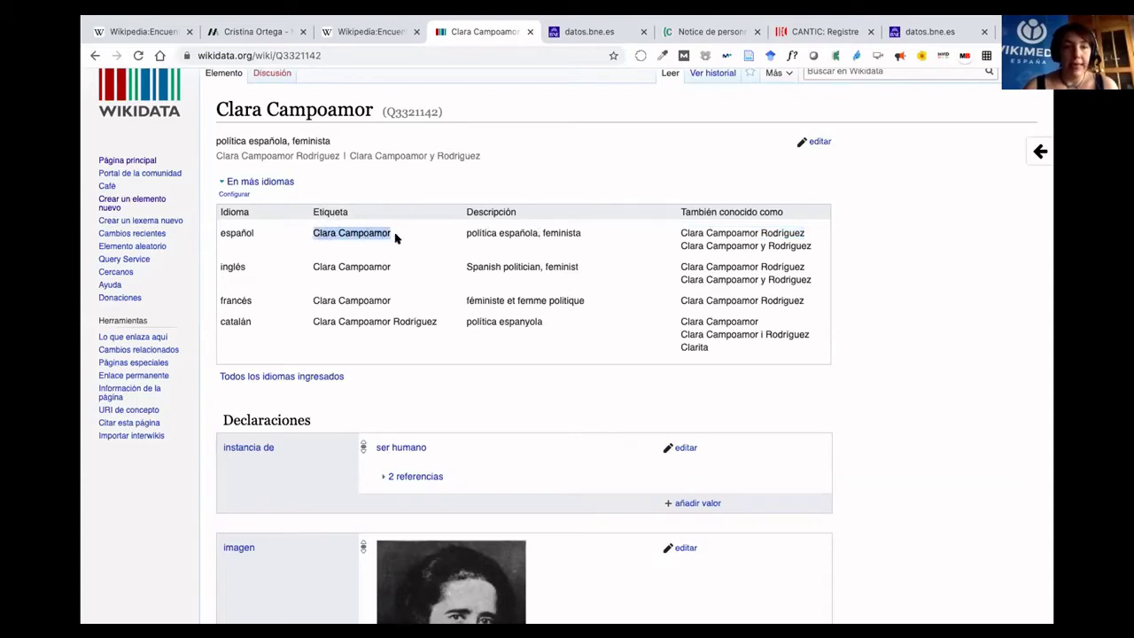
scroll(405, 263, "up", 1)
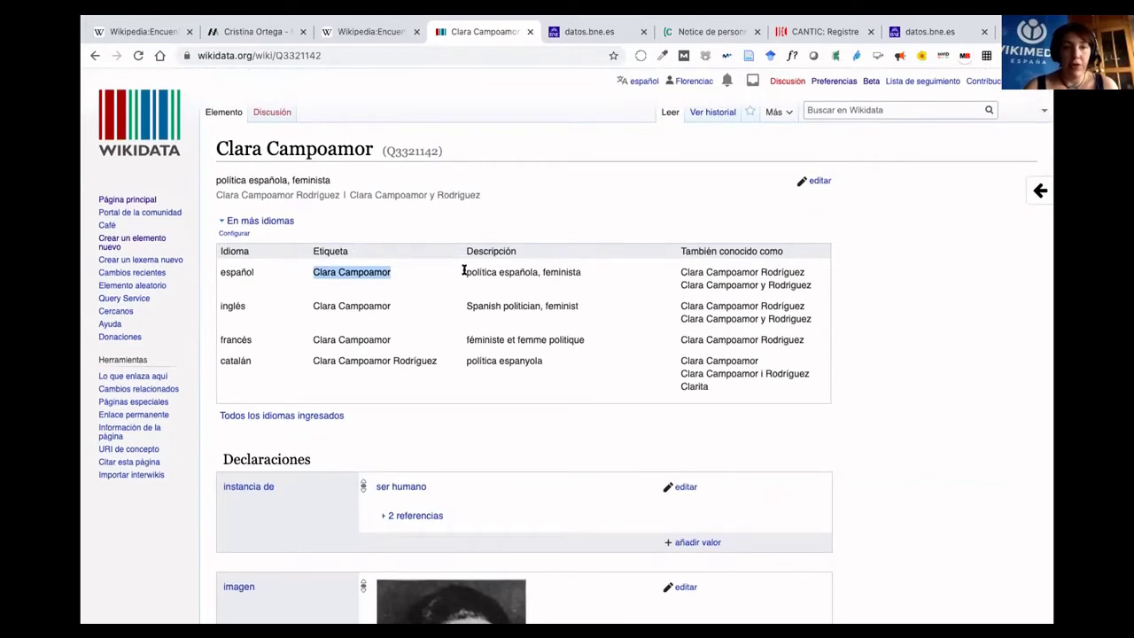
left_click_drag(464, 272, 581, 274)
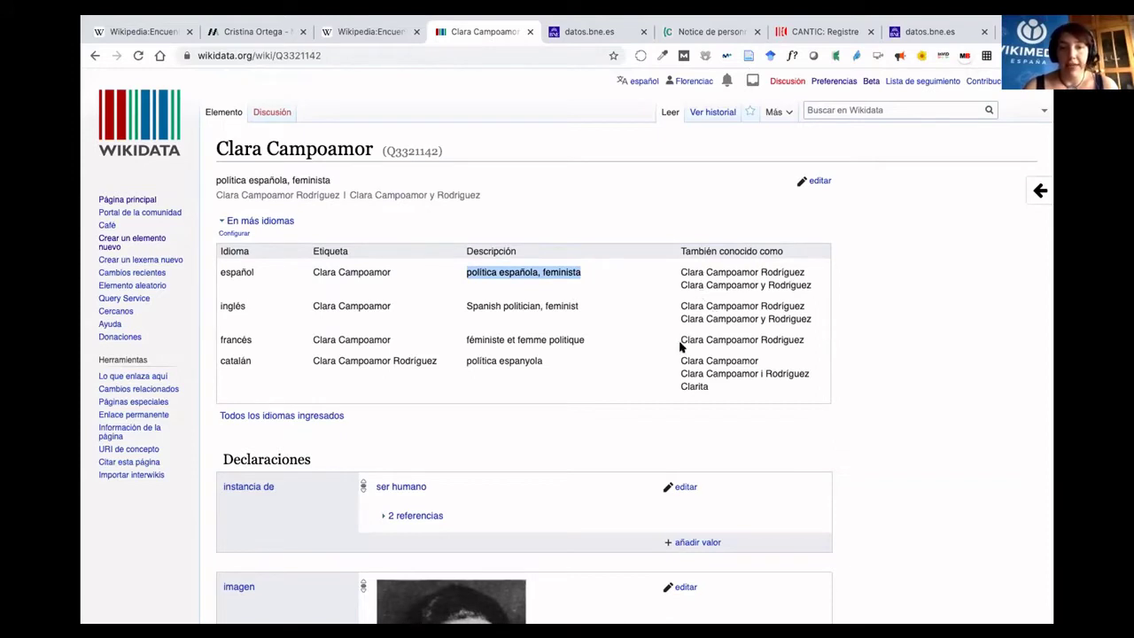
left_click_drag(680, 339, 800, 339)
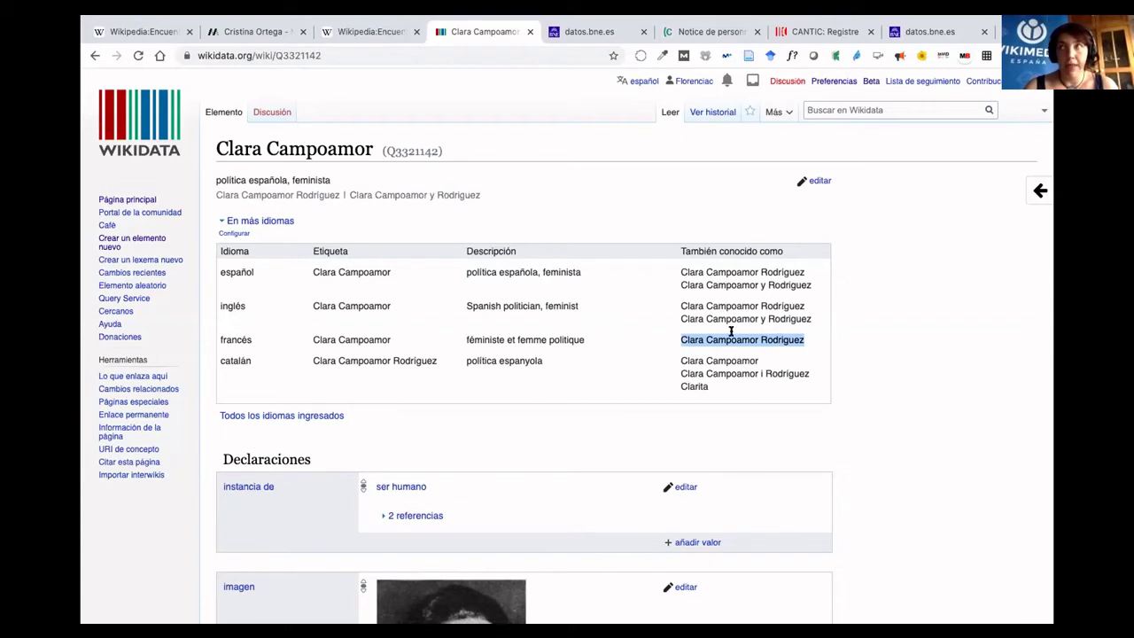
Review the item's Declaraciones from "instancia de" and "imagen" through "sexo o género".
scroll(731, 333, "down", 3)
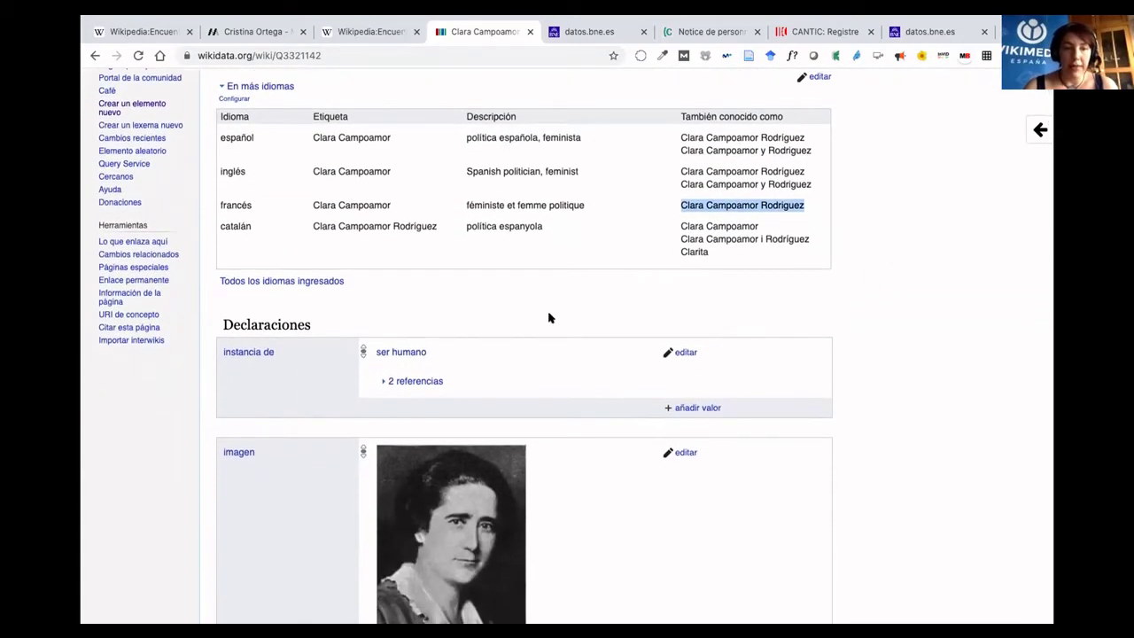
scroll(518, 331, "up", 2)
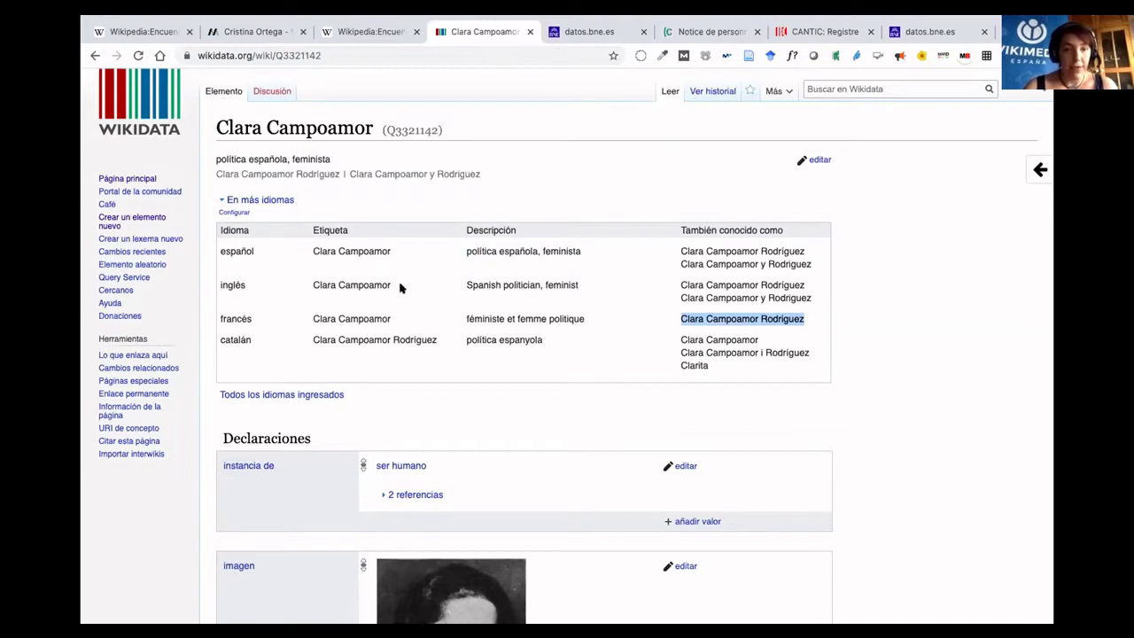
scroll(299, 365, "down", 1)
scroll(299, 365, "down", 2)
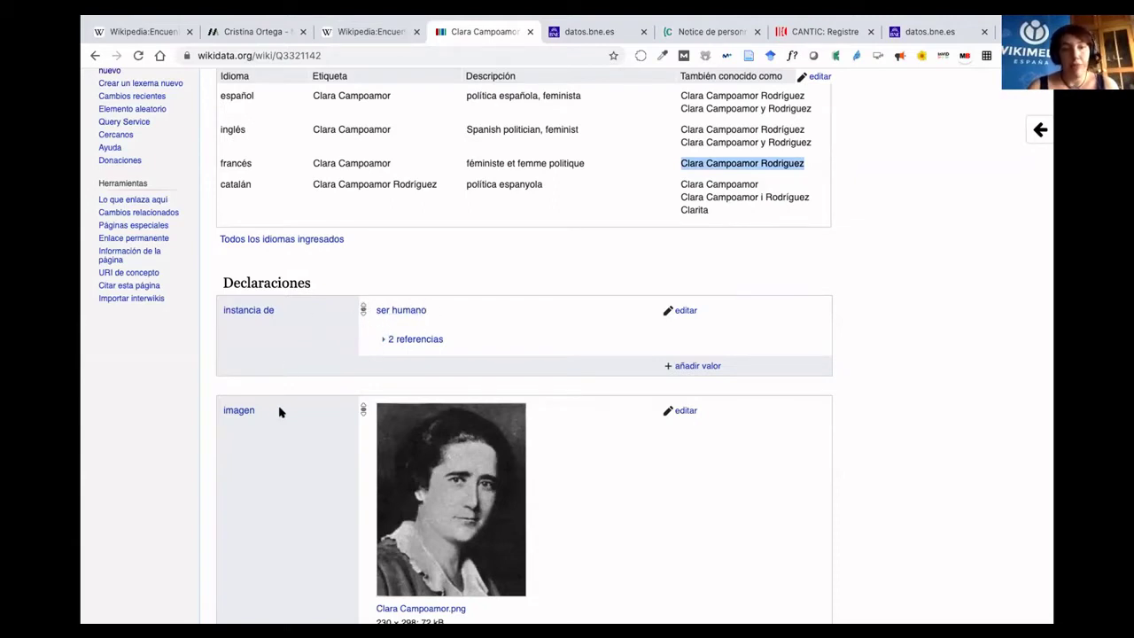
scroll(279, 412, "down", 3)
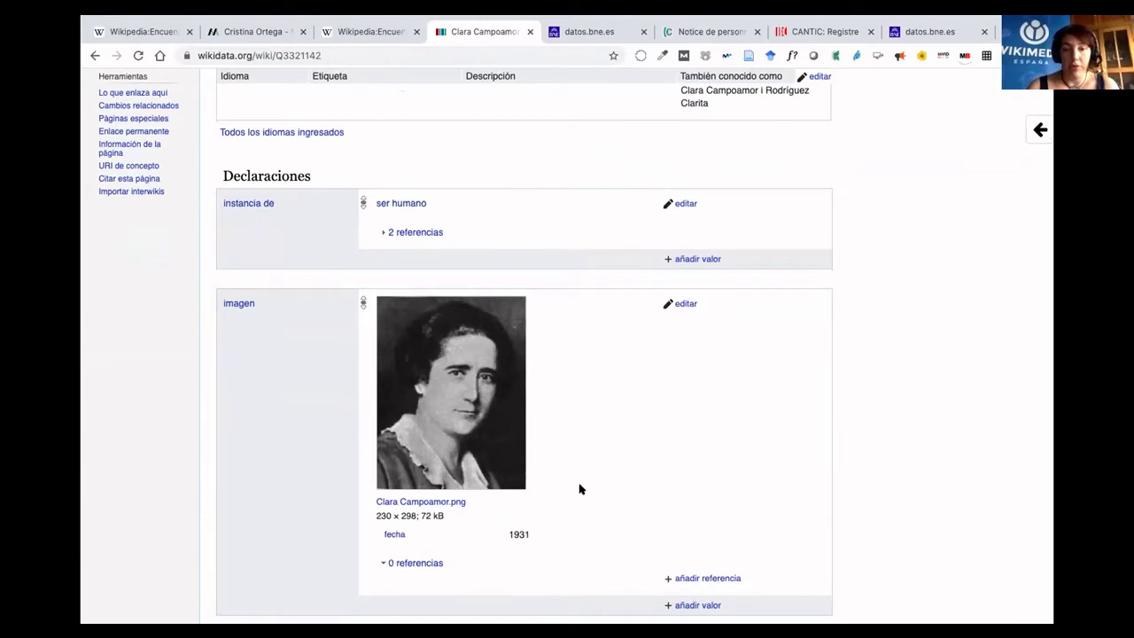
scroll(580, 489, "down", 5)
scroll(580, 479, "down", 2)
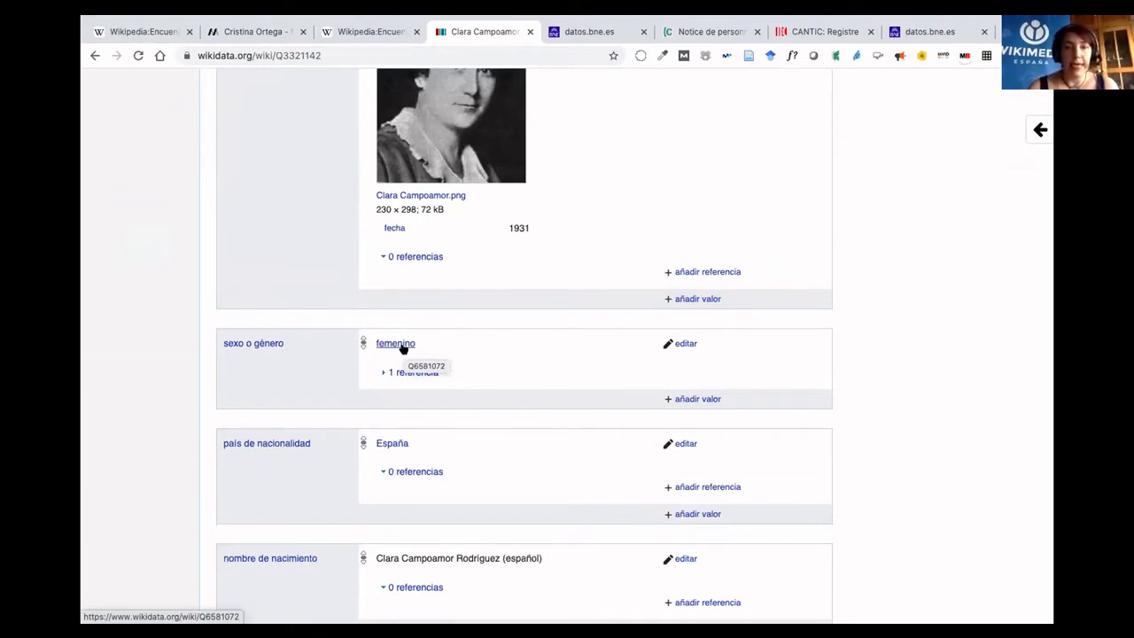
Switch to the Wikipedia page for Sesión 23 and find its "Declaraciones ligadas a Biografías" table.
left_click(354, 32)
left_click(182, 34)
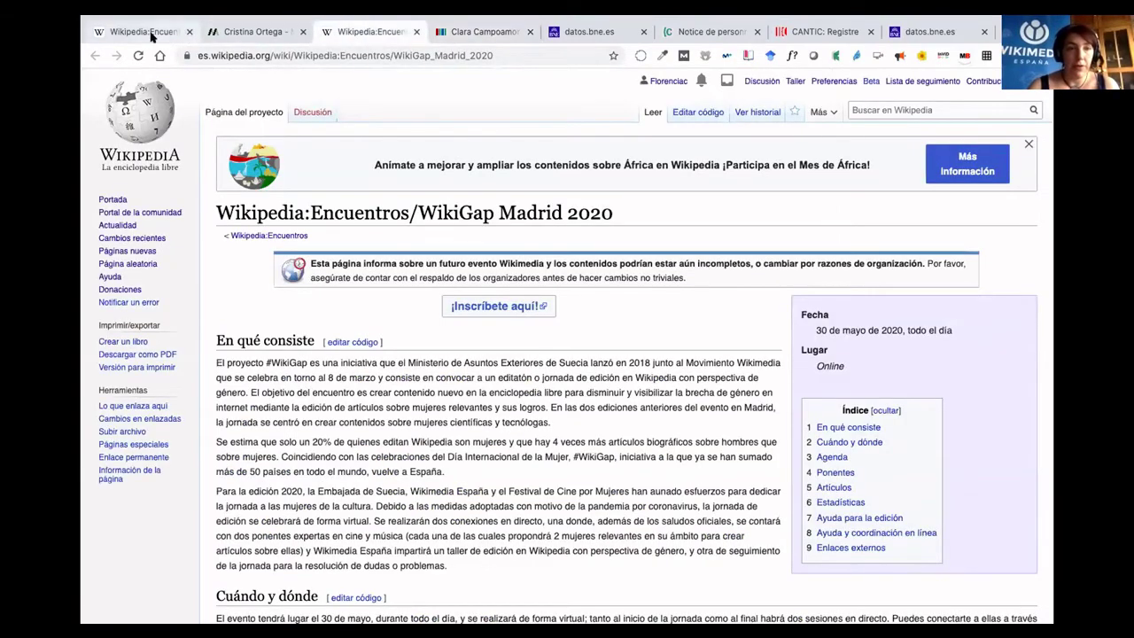
scroll(423, 247, "up", 5)
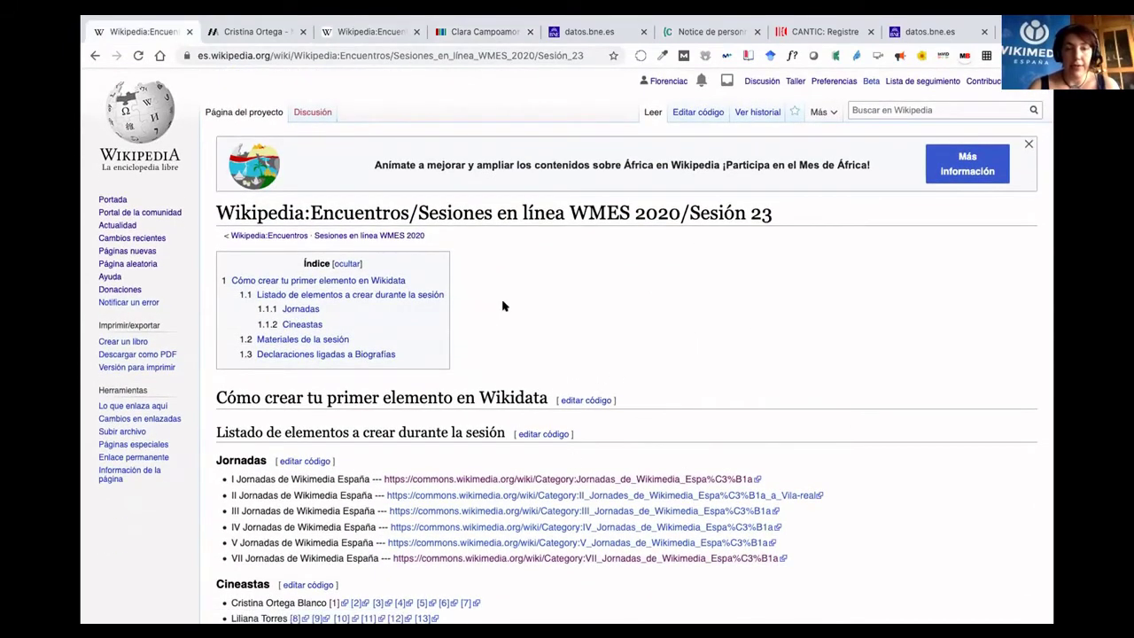
scroll(458, 476, "down", 3)
triple_click(458, 479)
scroll(459, 479, "down", 10)
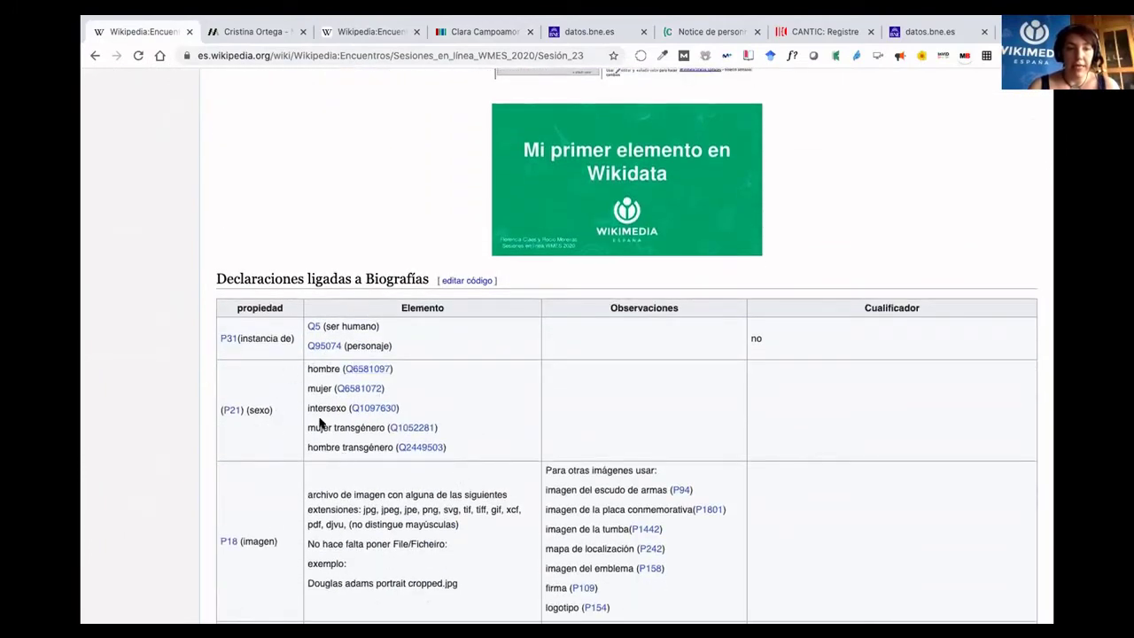
scroll(335, 423, "down", 1)
scroll(335, 423, "down", 1)
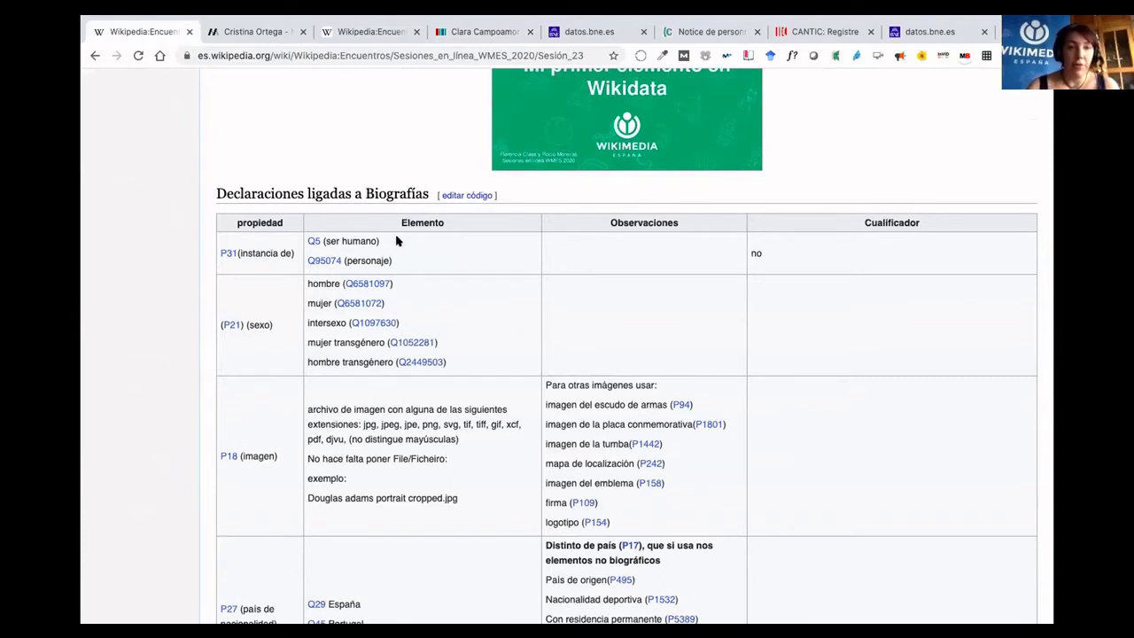
Examine the table's suggested elements for P31 (instancia de) and P21 (sexo), then the rows for image, nationality and names.
left_click_drag(395, 241, 305, 237)
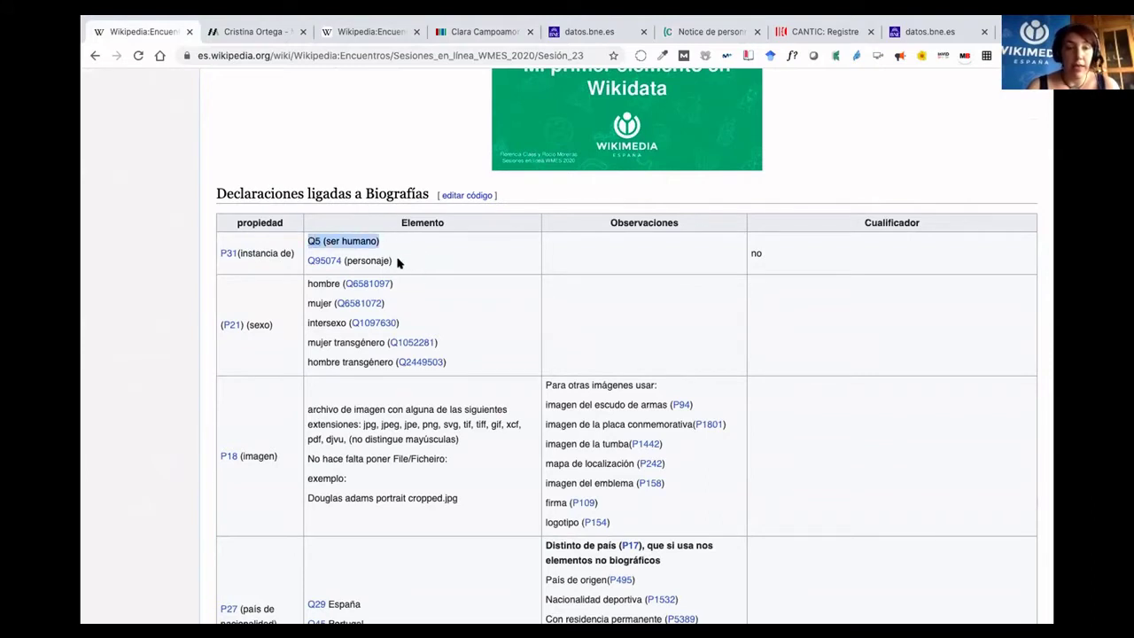
left_click_drag(397, 262, 309, 259)
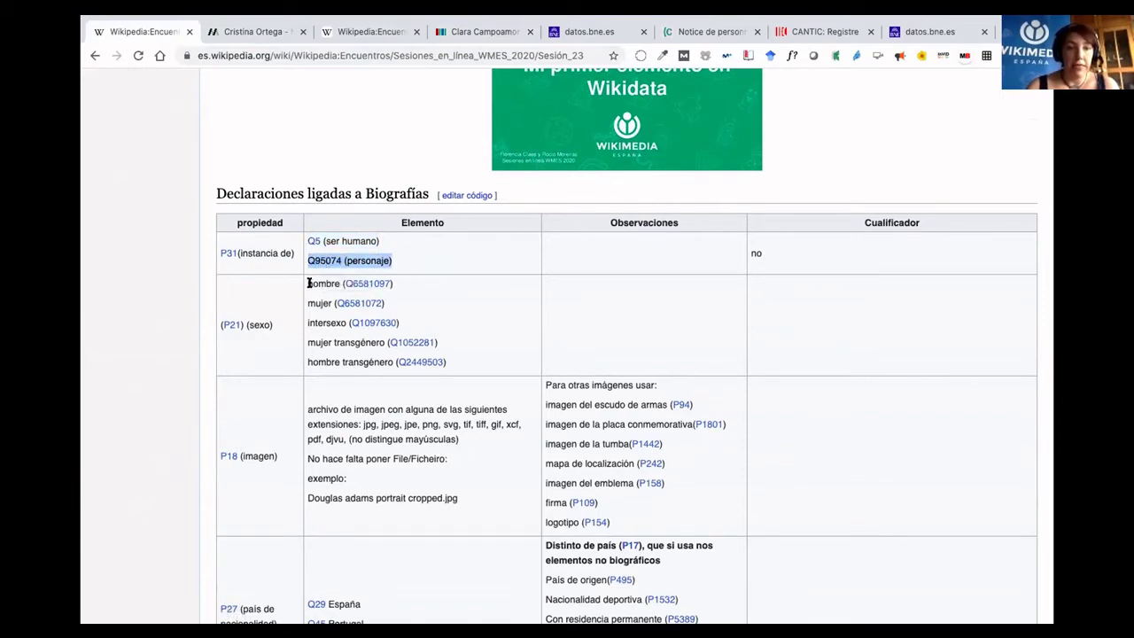
right_click(309, 283)
left_click(485, 260)
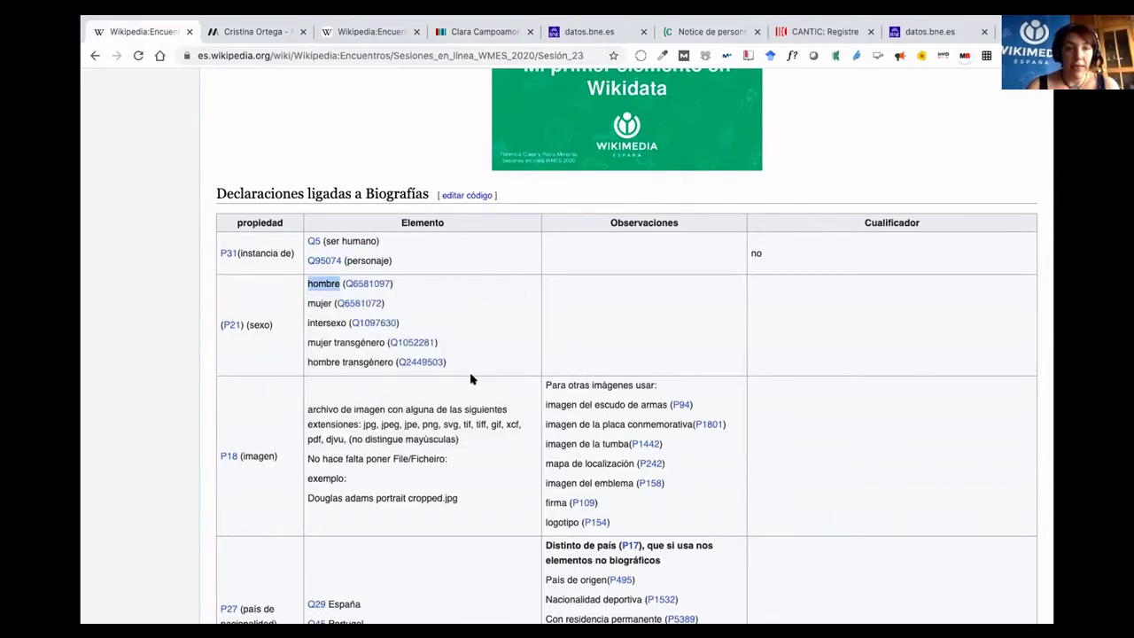
left_click(347, 310)
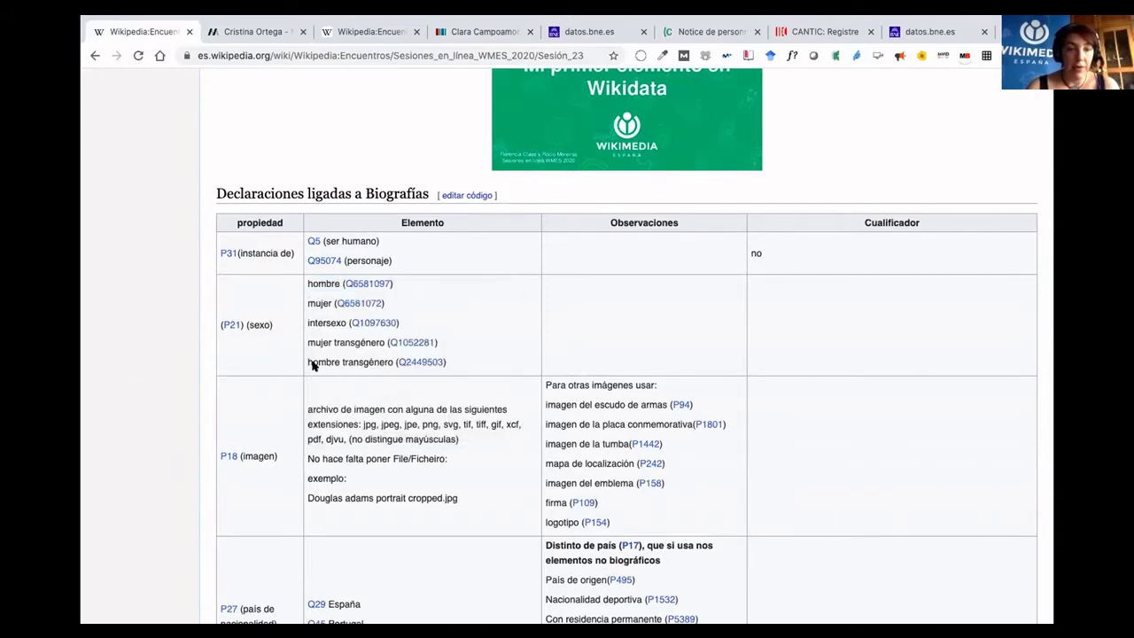
scroll(312, 366, "down", 2)
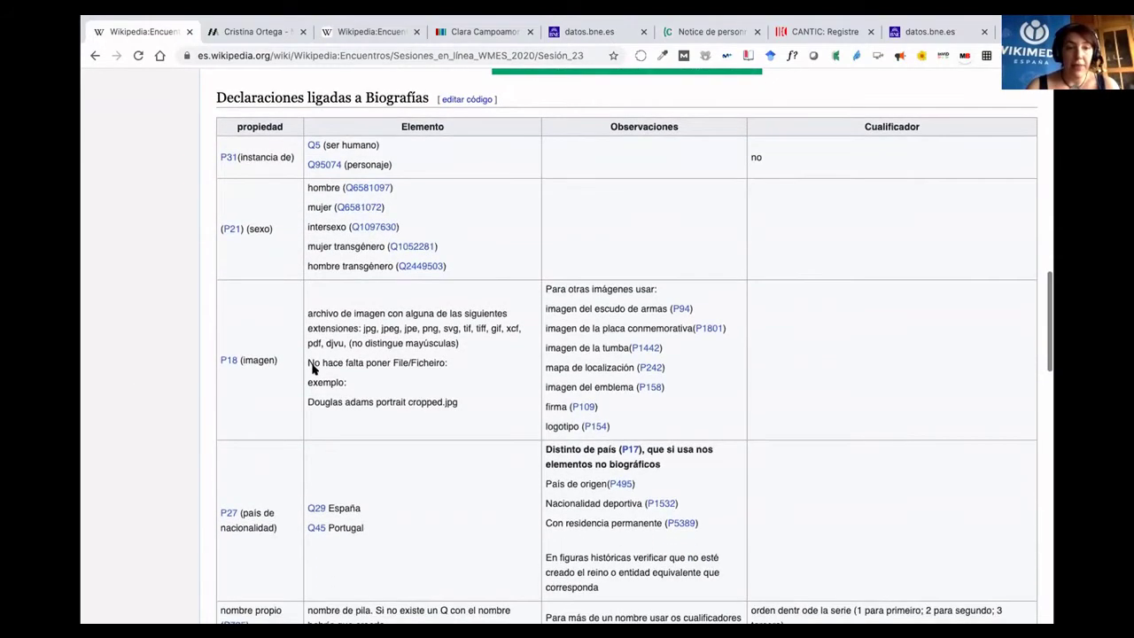
scroll(393, 392, "down", 3)
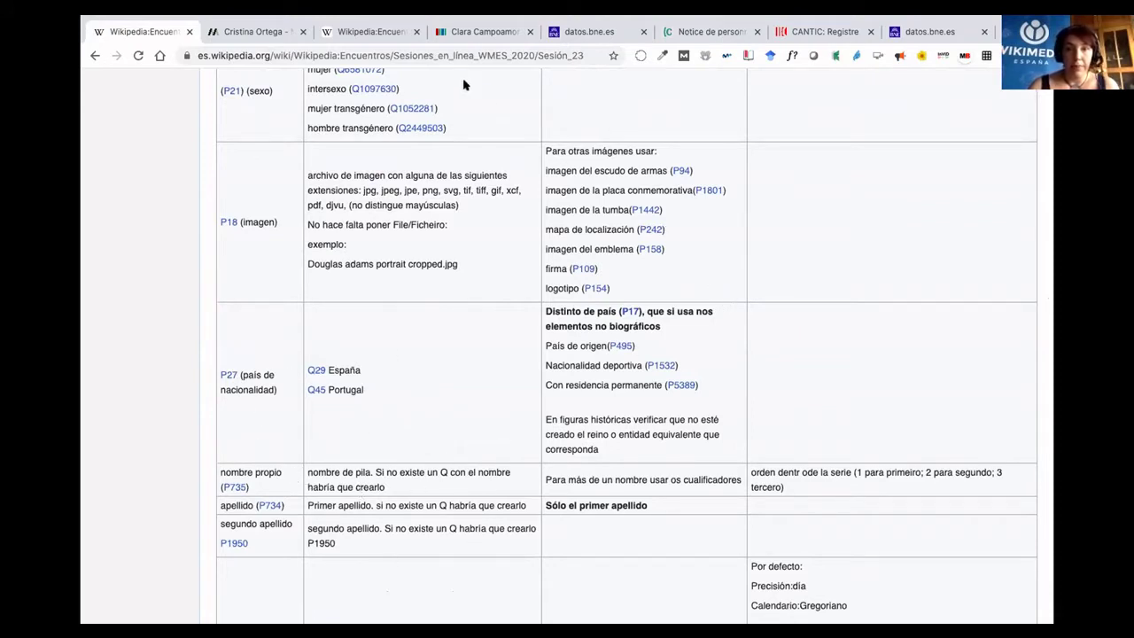
Return to the Clara Campoamor item on Wikidata and examine its statements from "instancia de" through nationality, birth name and given name.
left_click(486, 35)
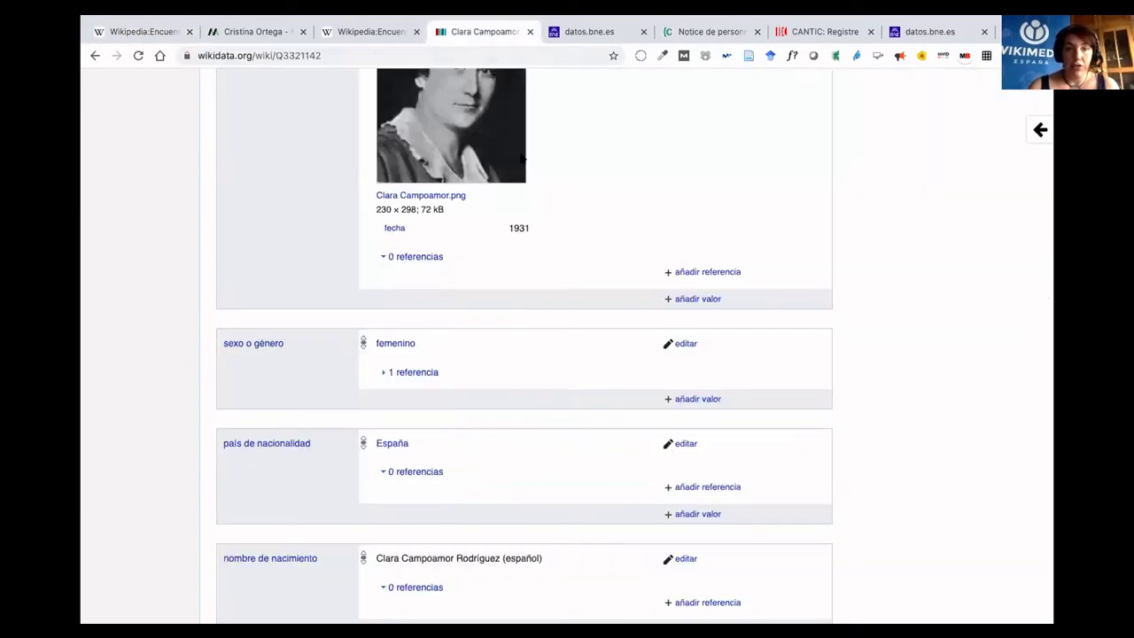
scroll(314, 324, "up", 6)
scroll(314, 323, "down", 2)
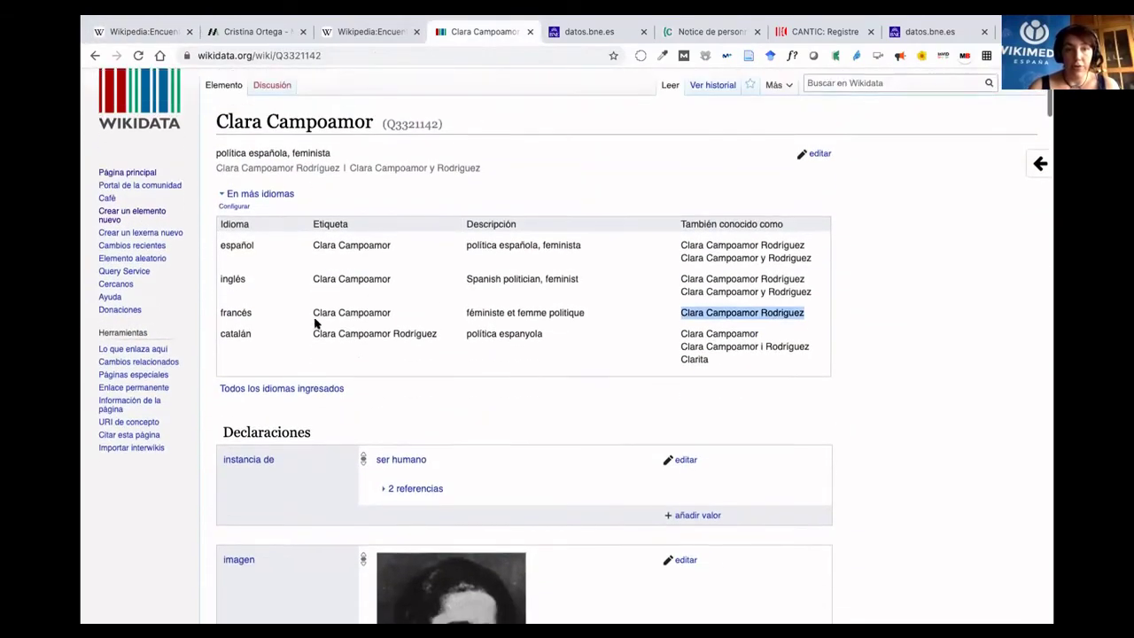
scroll(316, 324, "up", 1)
scroll(378, 356, "down", 10)
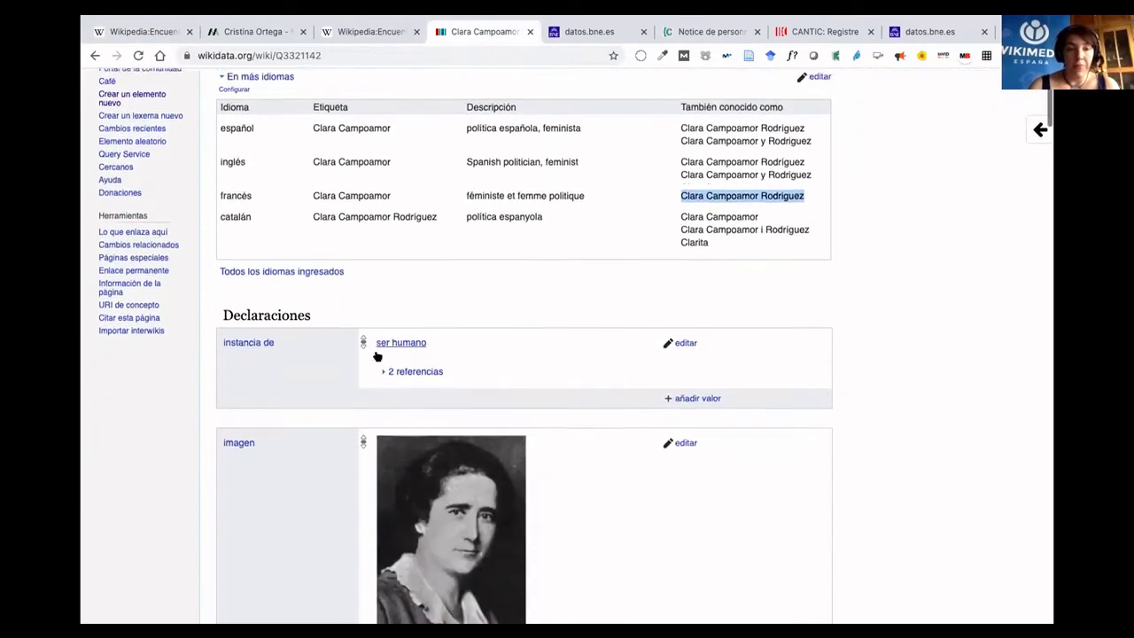
scroll(377, 357, "down", 2)
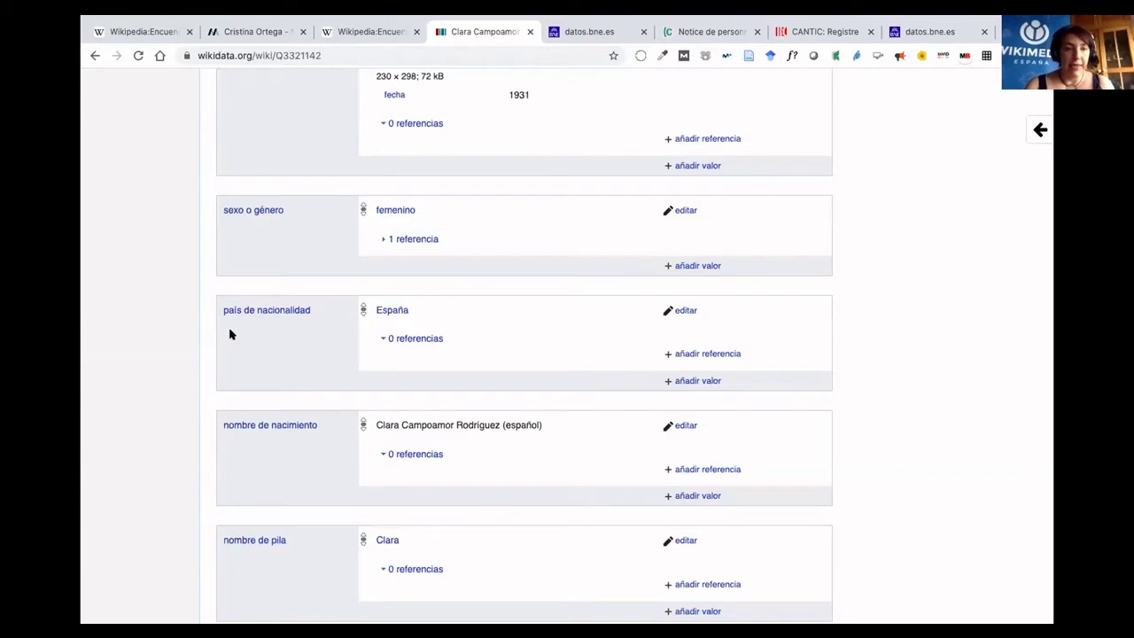
scroll(249, 367, "down", 3)
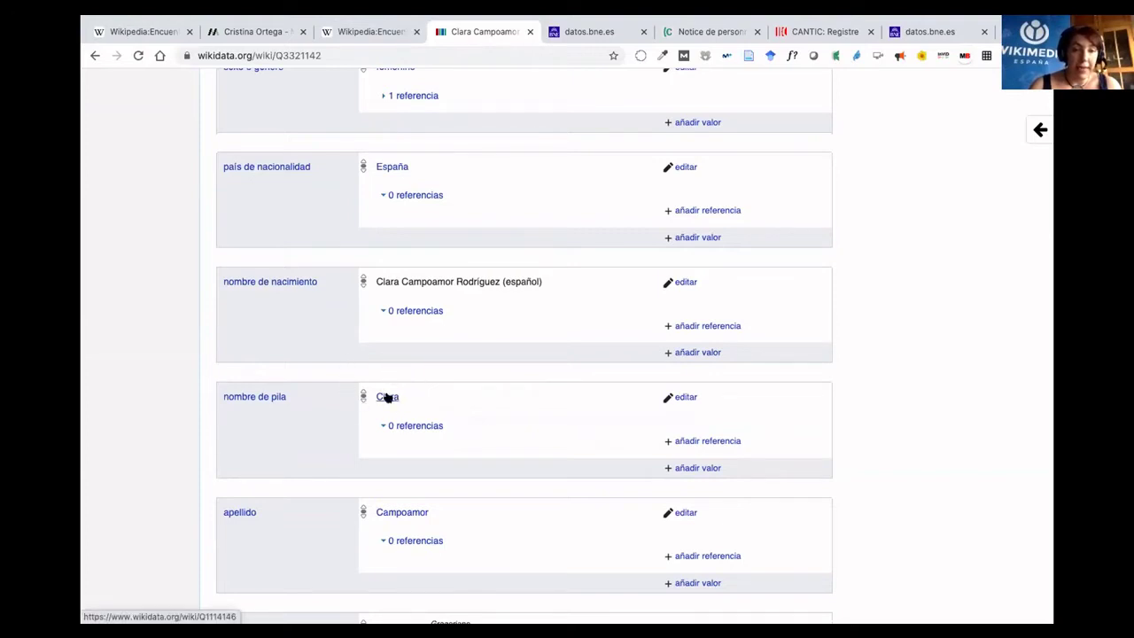
Open the "Clara" given-name item and examine its description and statements from "instancia de" through "alfabeto".
left_click(388, 398)
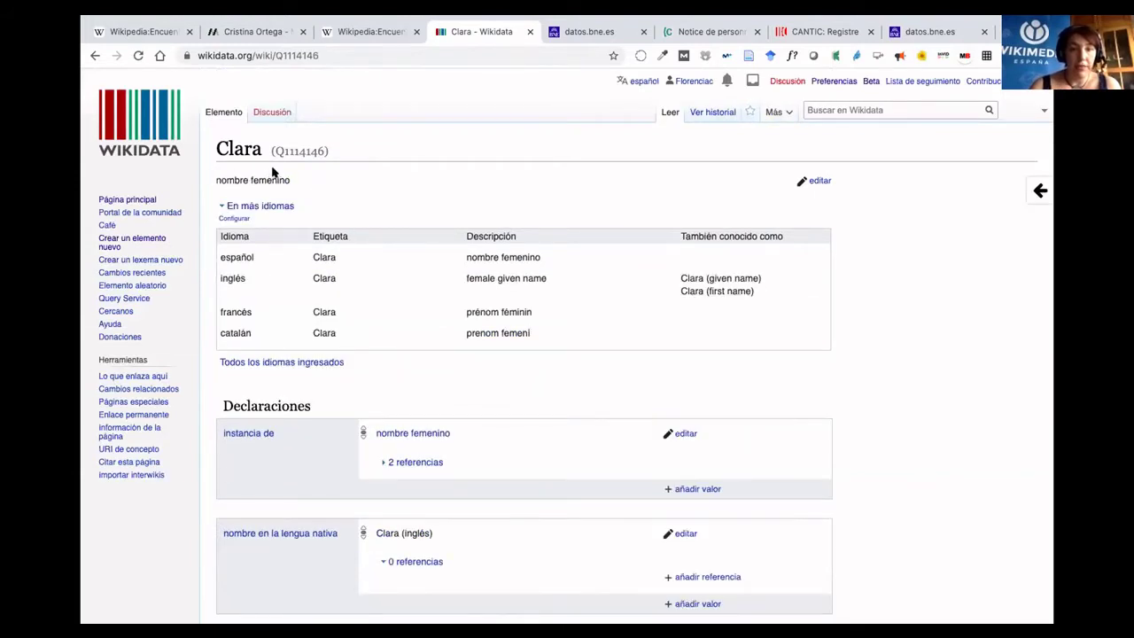
left_click_drag(268, 175, 217, 176)
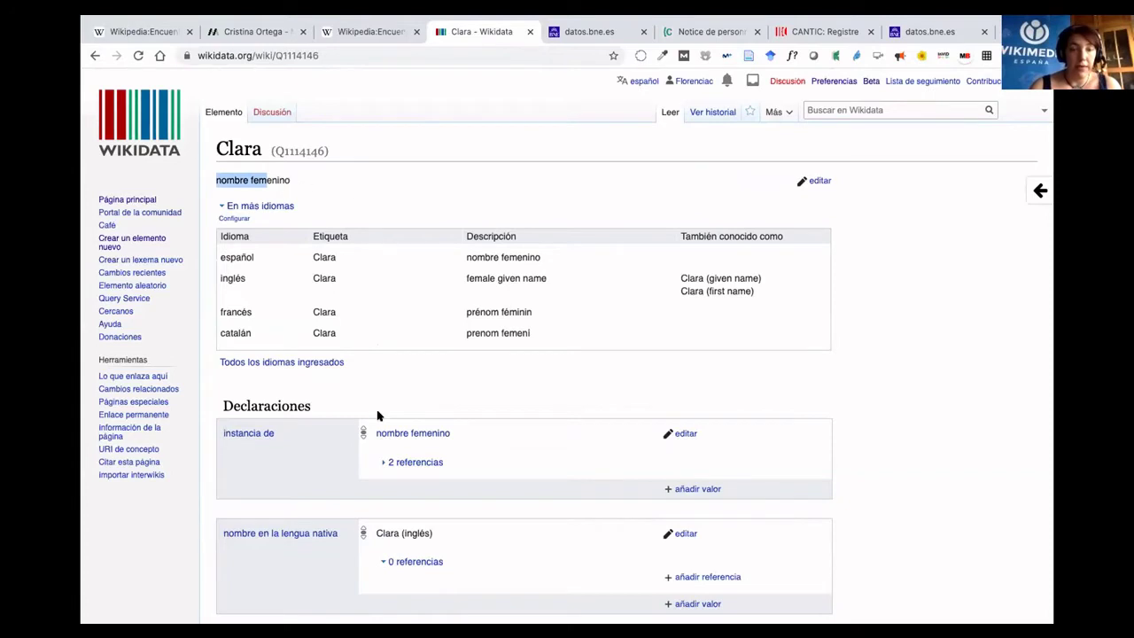
scroll(378, 413, "down", 3)
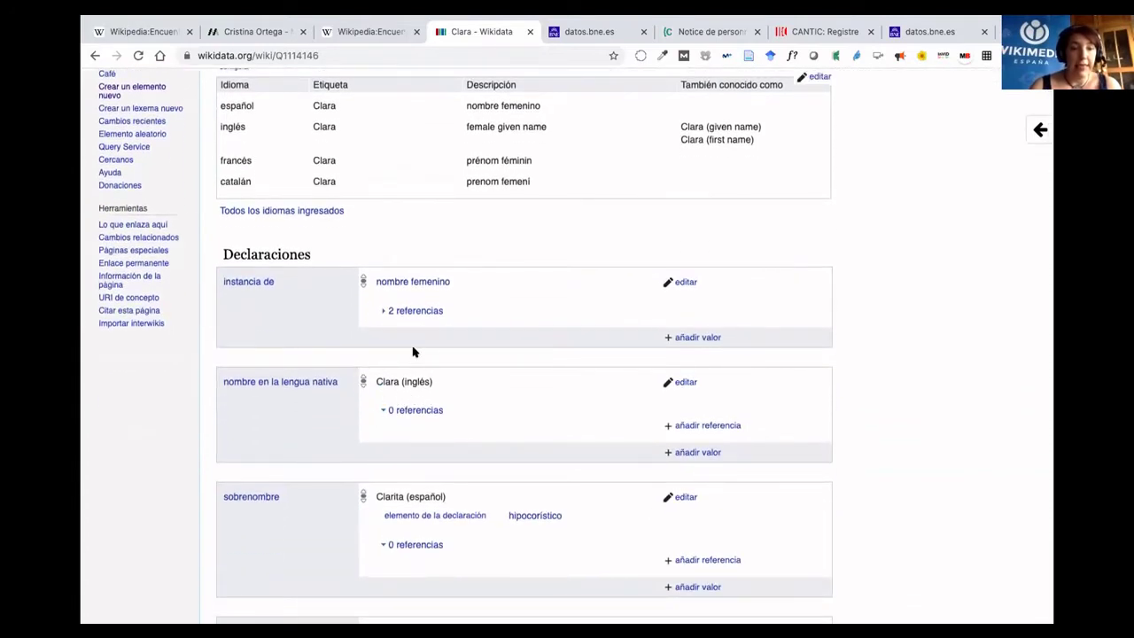
scroll(515, 493, "down", 2)
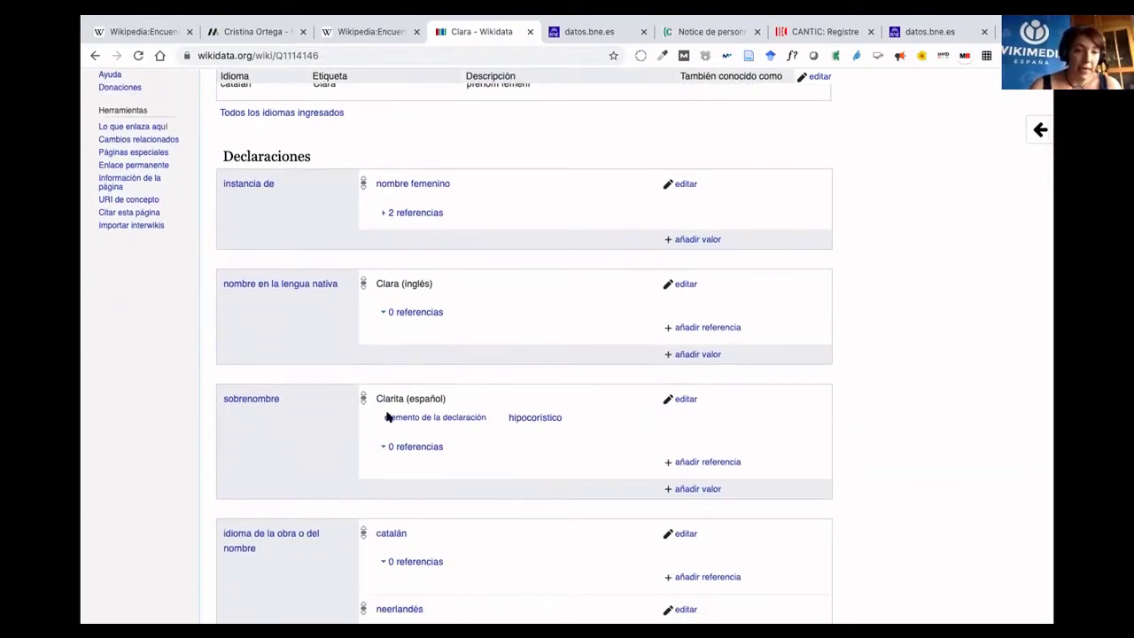
scroll(487, 520, "down", 4)
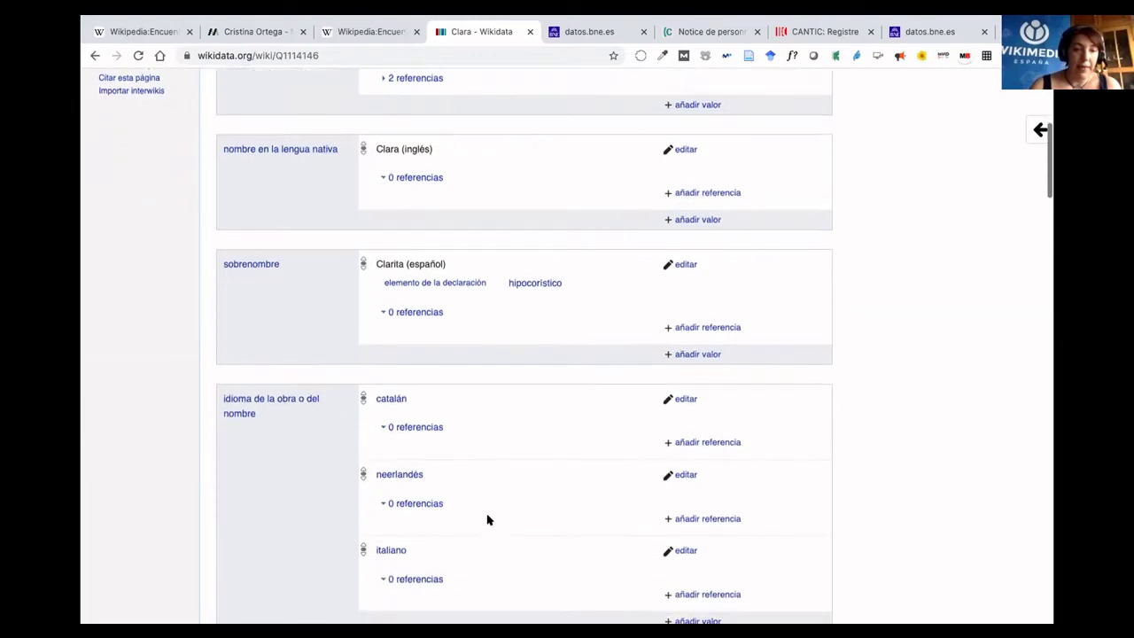
scroll(486, 520, "down", 3)
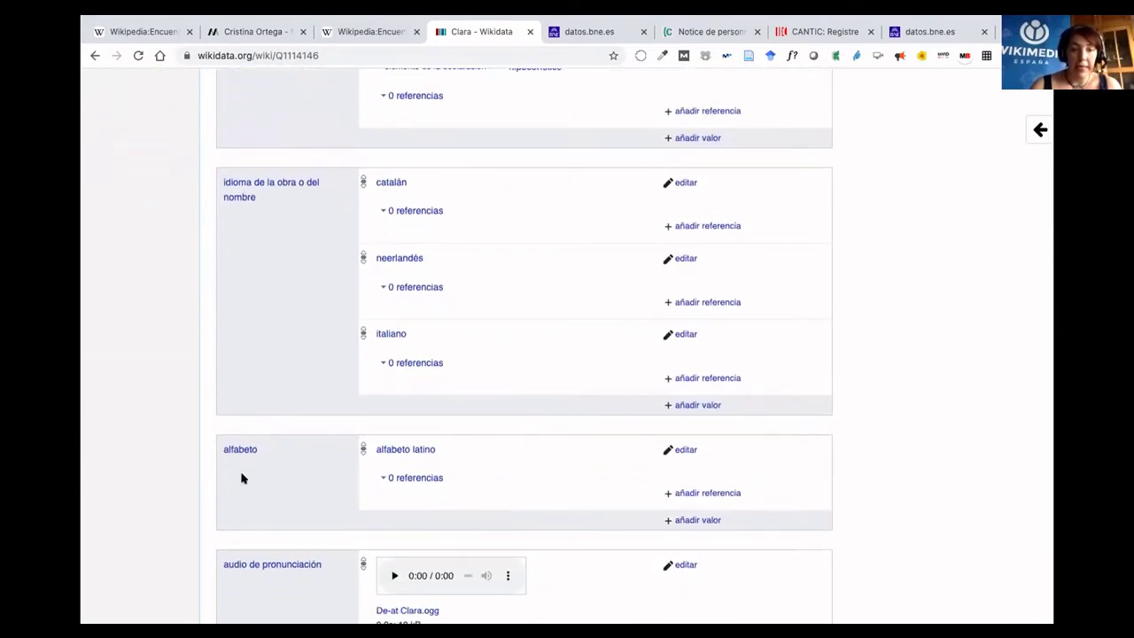
scroll(273, 478, "down", 1)
scroll(273, 478, "down", 4)
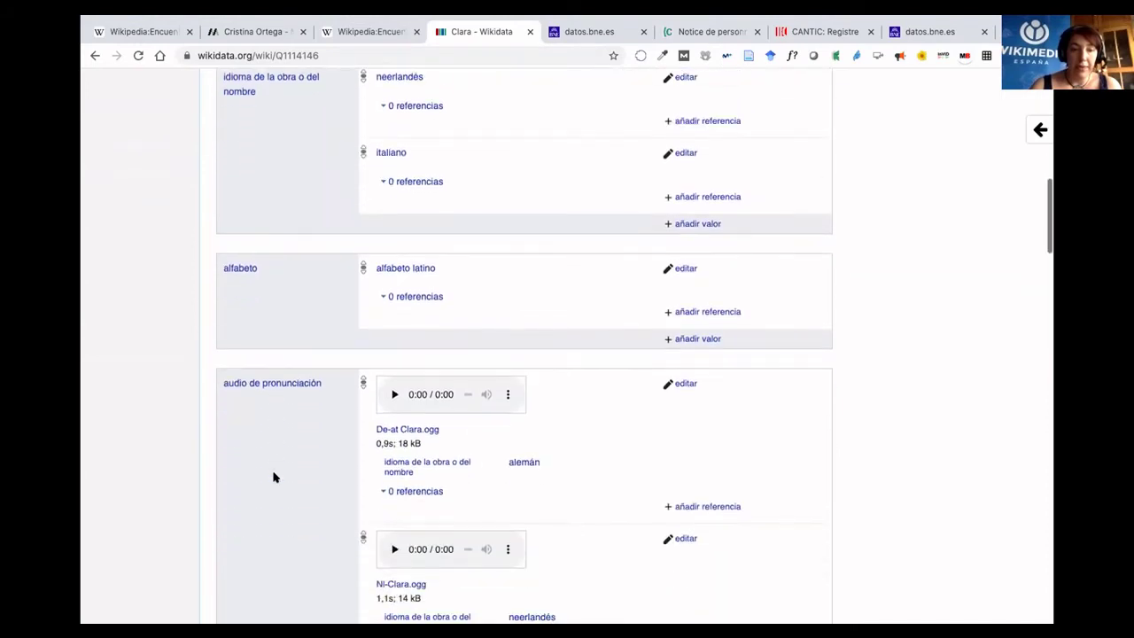
Play the German pronunciation audio De-at Clara.ogg and review the name item's remaining statements through "descrito en".
left_click(395, 397)
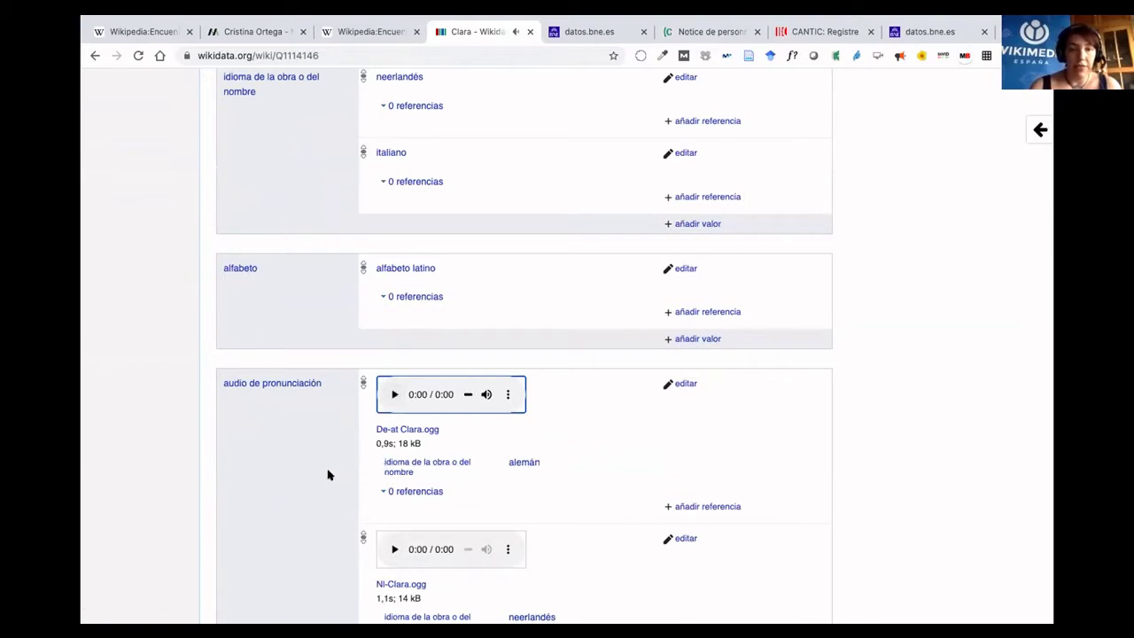
scroll(328, 476, "down", 1)
scroll(328, 476, "down", 2)
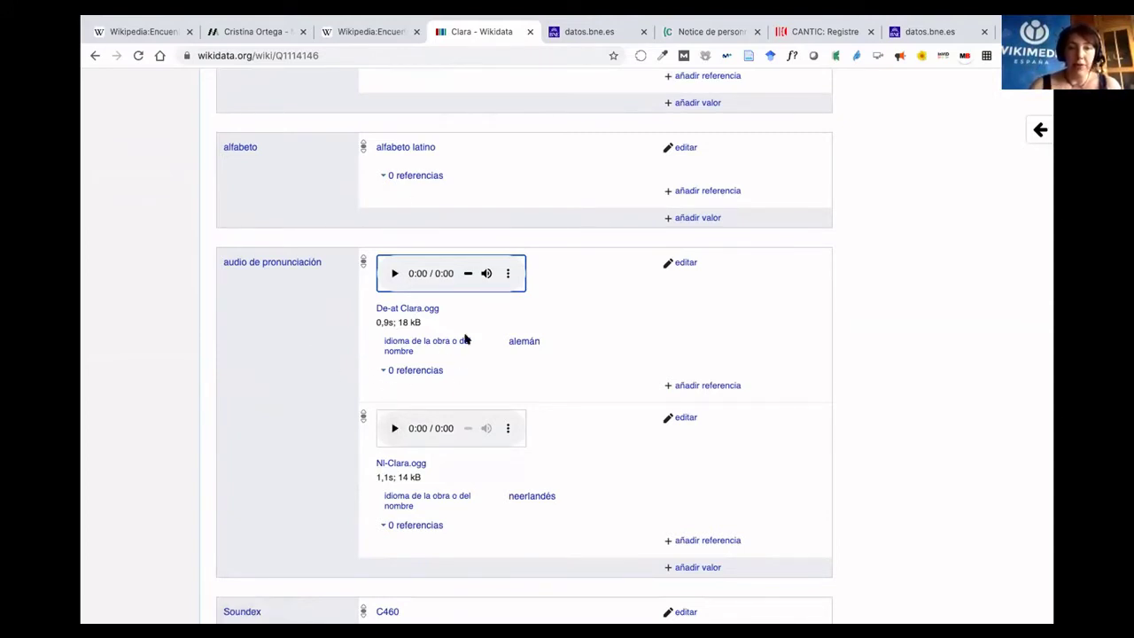
scroll(463, 443, "down", 5)
scroll(463, 443, "down", 5)
scroll(463, 443, "down", 5)
scroll(463, 443, "down", 5)
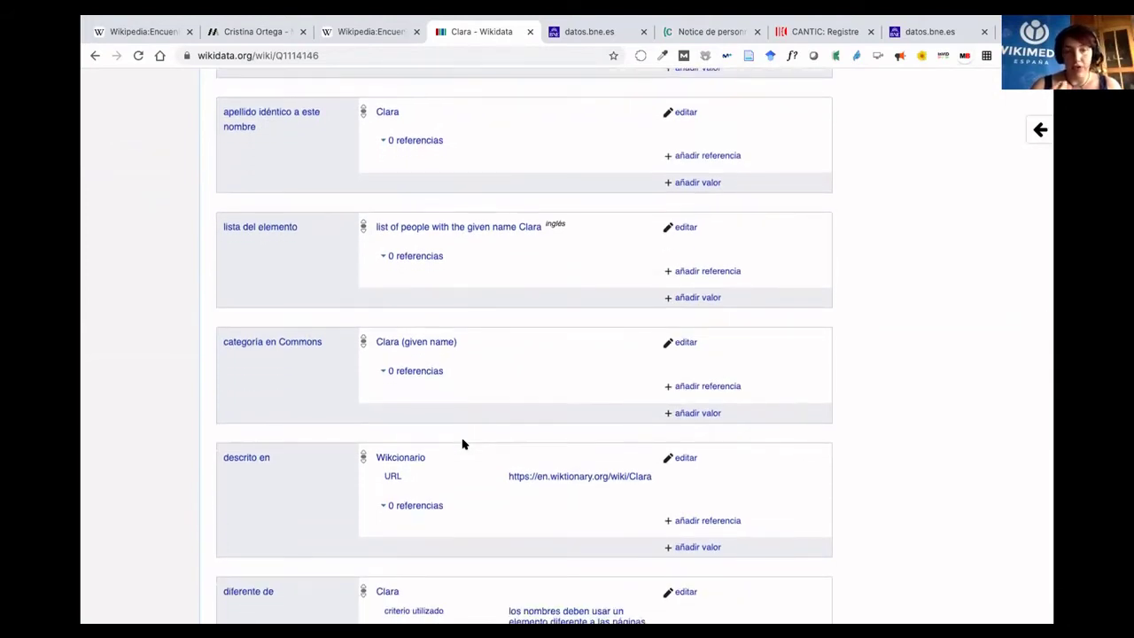
scroll(463, 443, "up", 15)
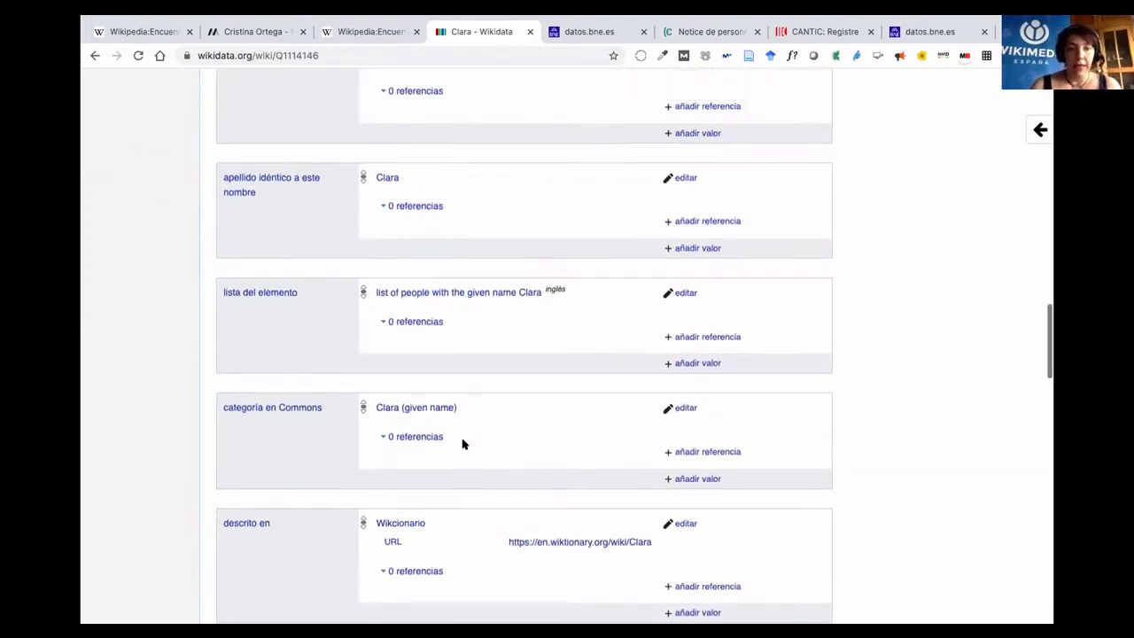
scroll(462, 443, "up", 4)
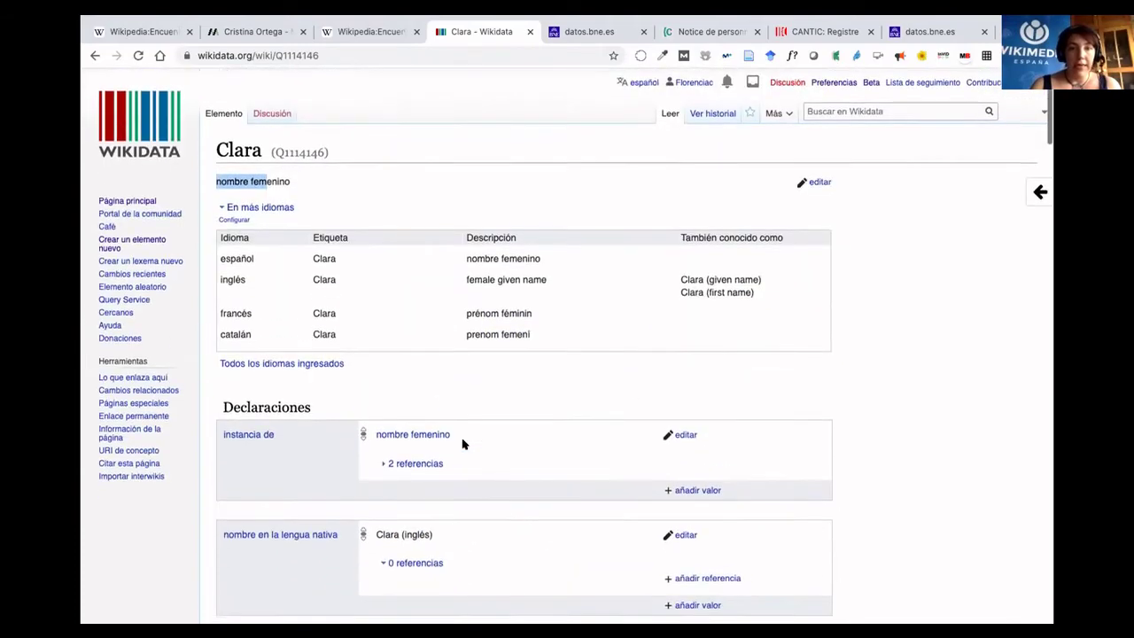
Return to the Clara Campoamor item and open its "apellido" value, Campoamor, in a separate tab.
left_click(95, 57)
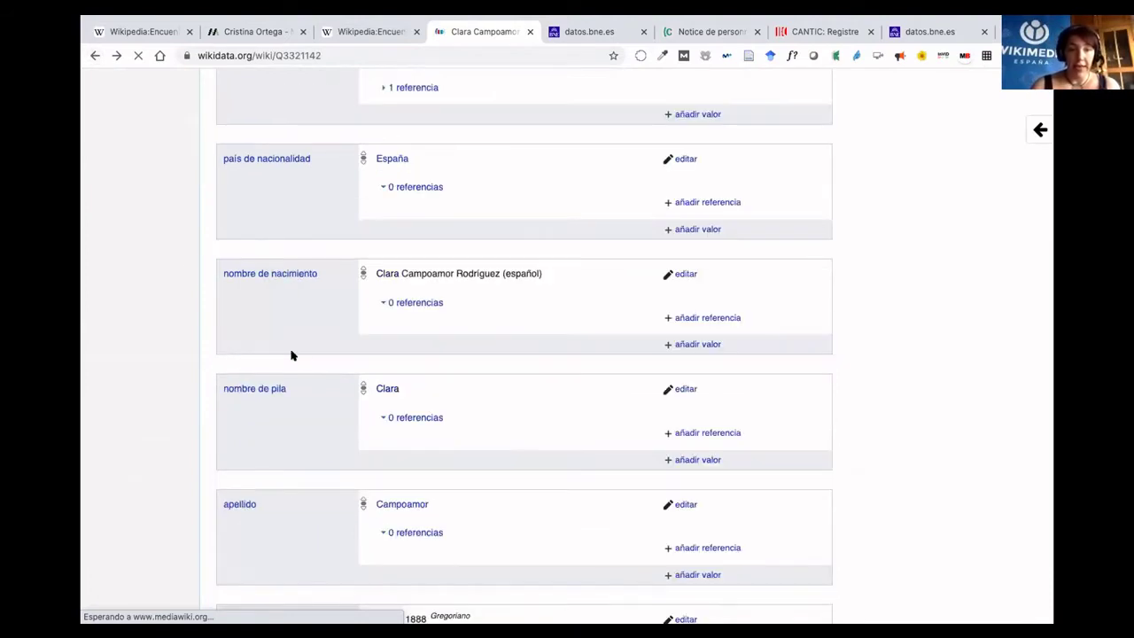
scroll(453, 449, "down", 3)
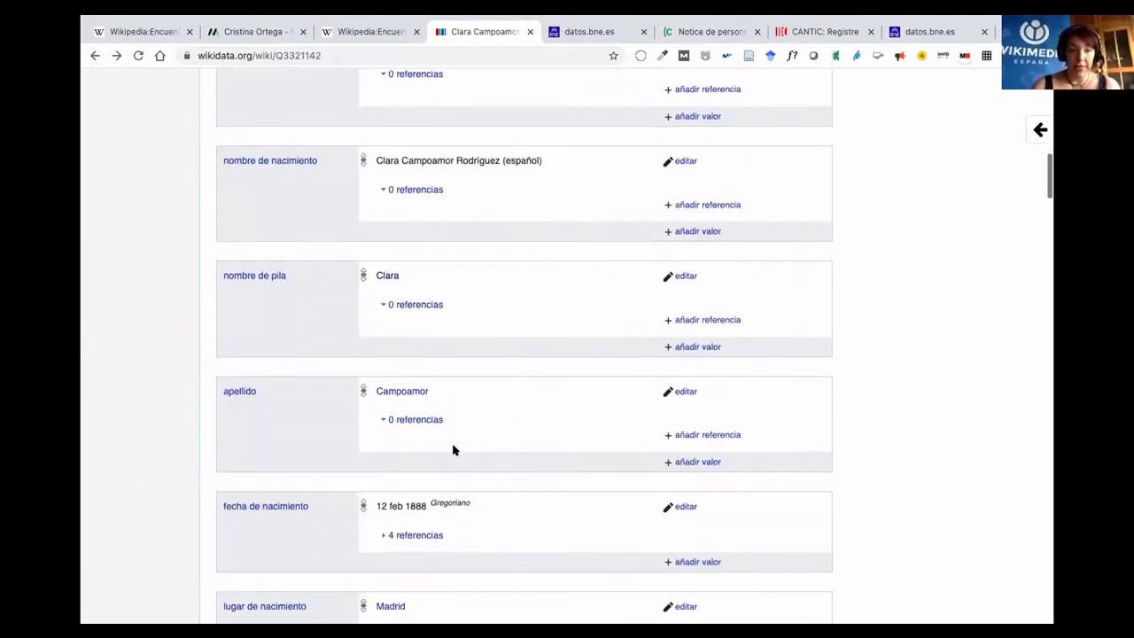
left_click(406, 393, "super")
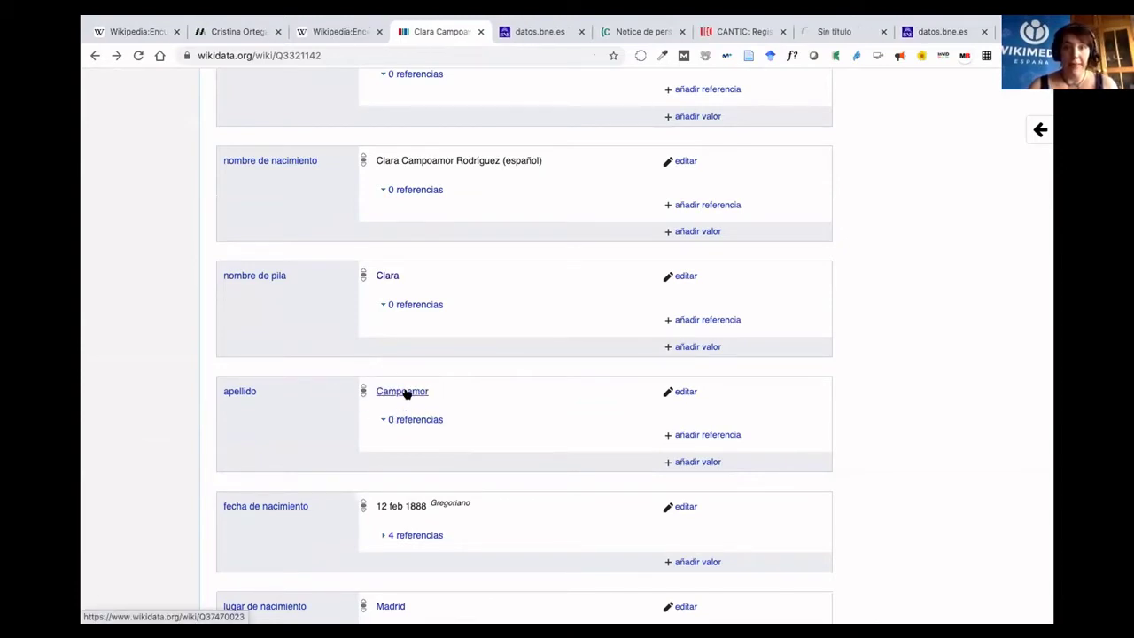
left_click(839, 32)
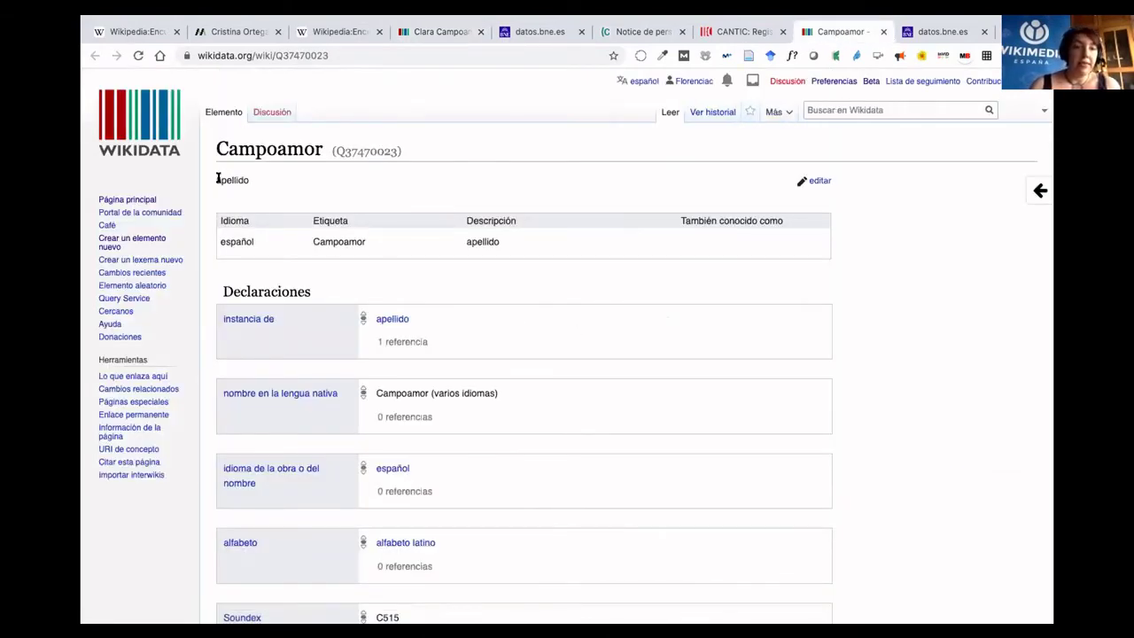
Examine the Campoamor surname item's statements from "instancia de" through "diferente de".
scroll(400, 363, "down", 3)
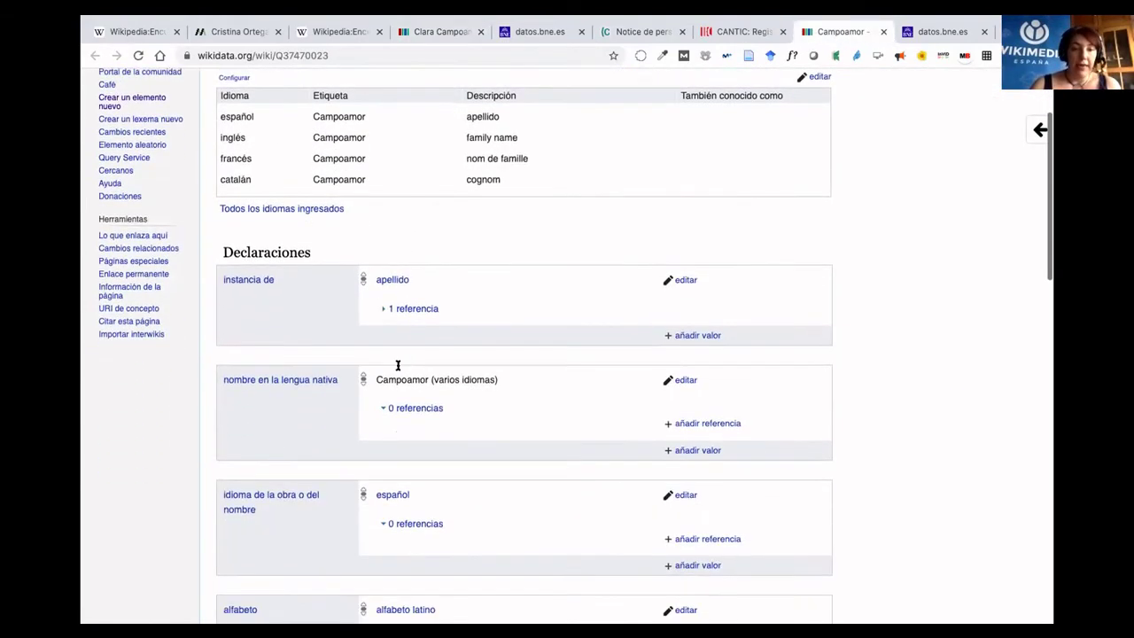
scroll(553, 460, "down", 3)
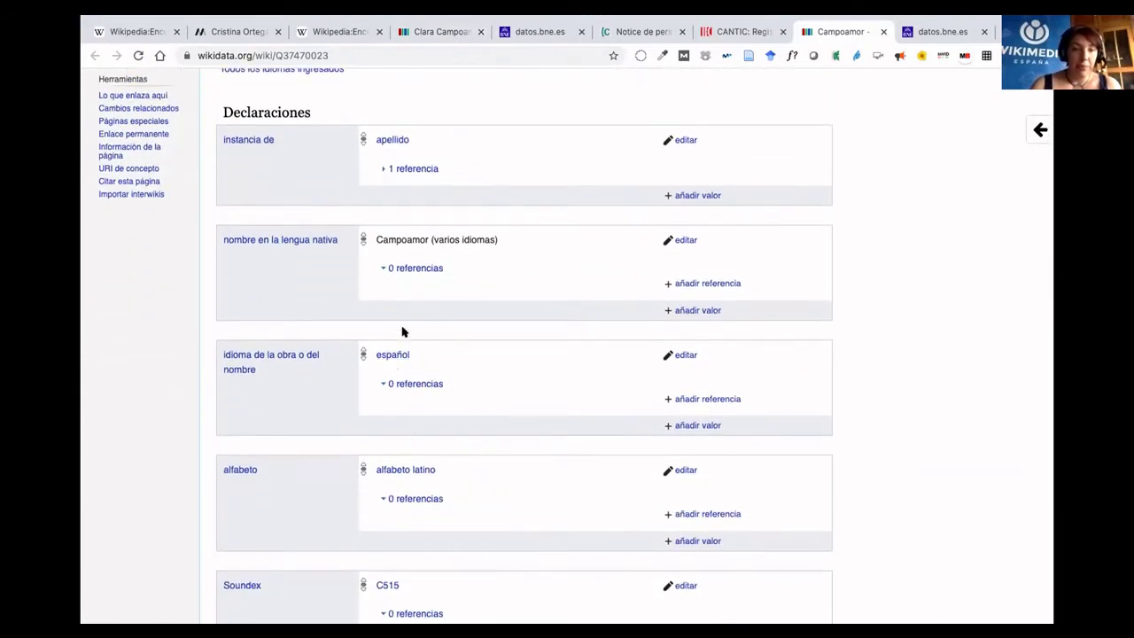
scroll(499, 532, "down", 4)
scroll(499, 531, "down", 5)
scroll(499, 532, "down", 5)
scroll(499, 532, "down", 4)
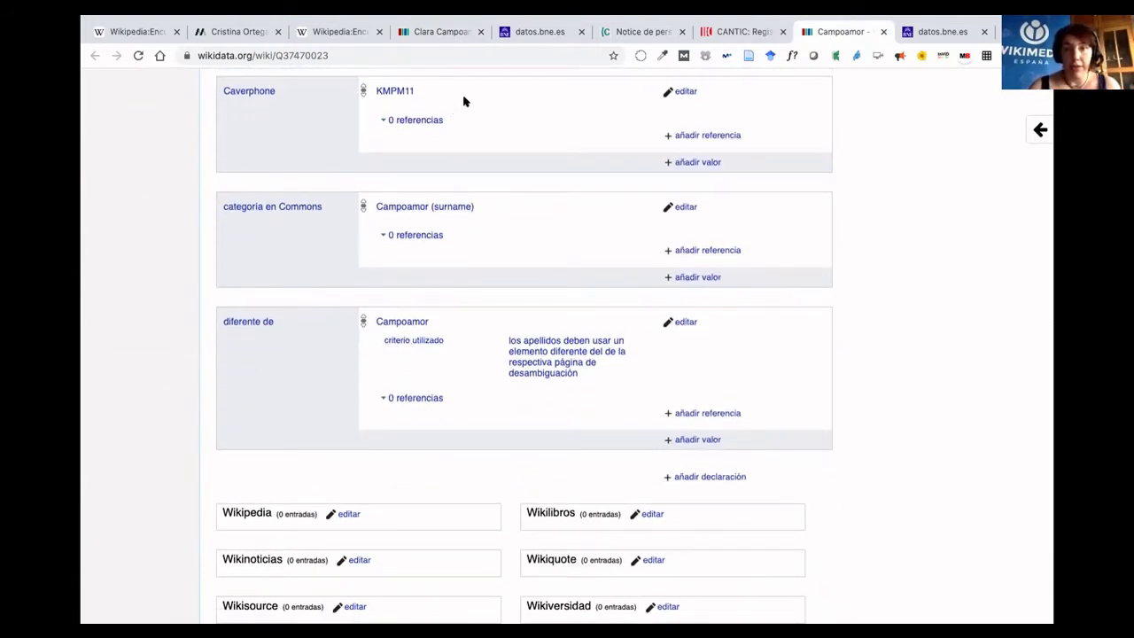
Go back to the Clara Campoamor item and review its name statements and its birth and death dates and places.
left_click(455, 37)
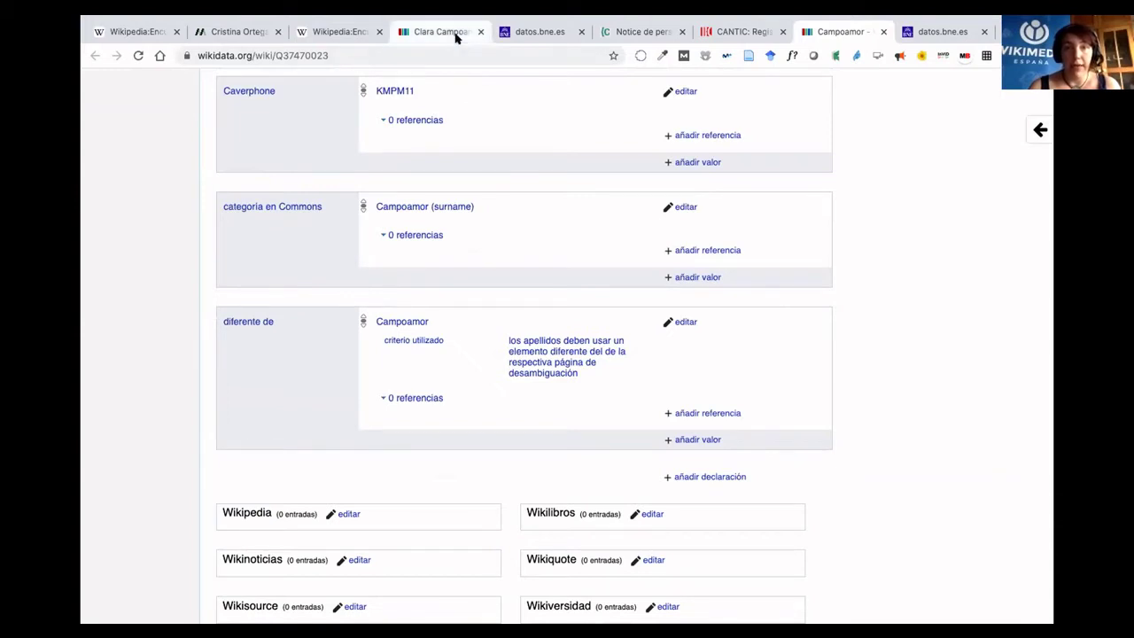
scroll(385, 378, "up", 1)
scroll(385, 378, "up", 1)
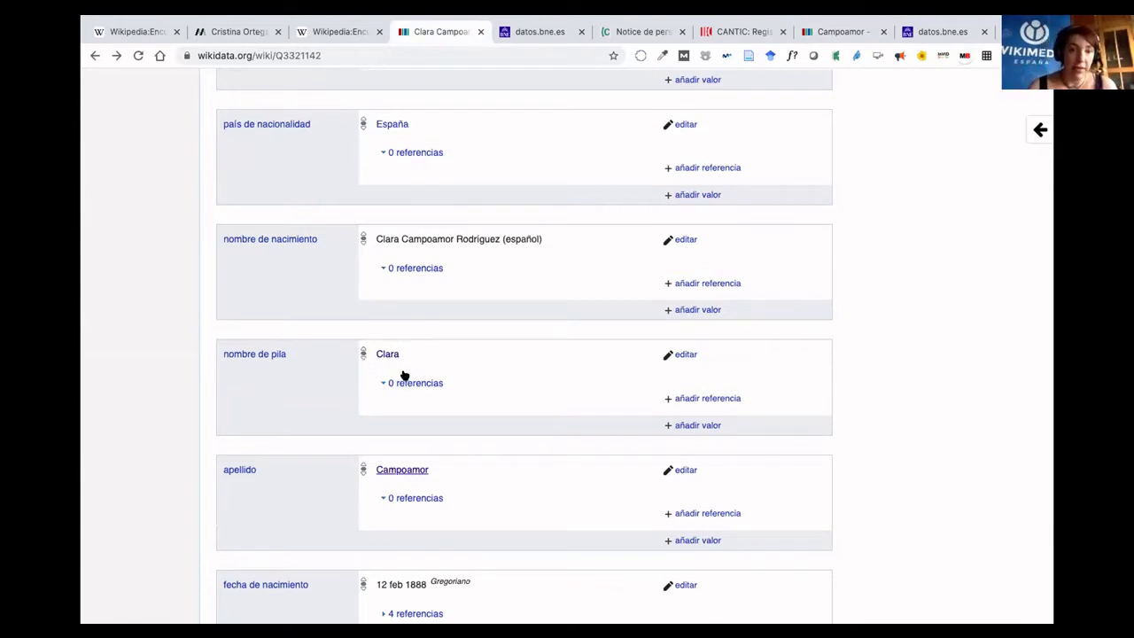
scroll(461, 391, "down", 4)
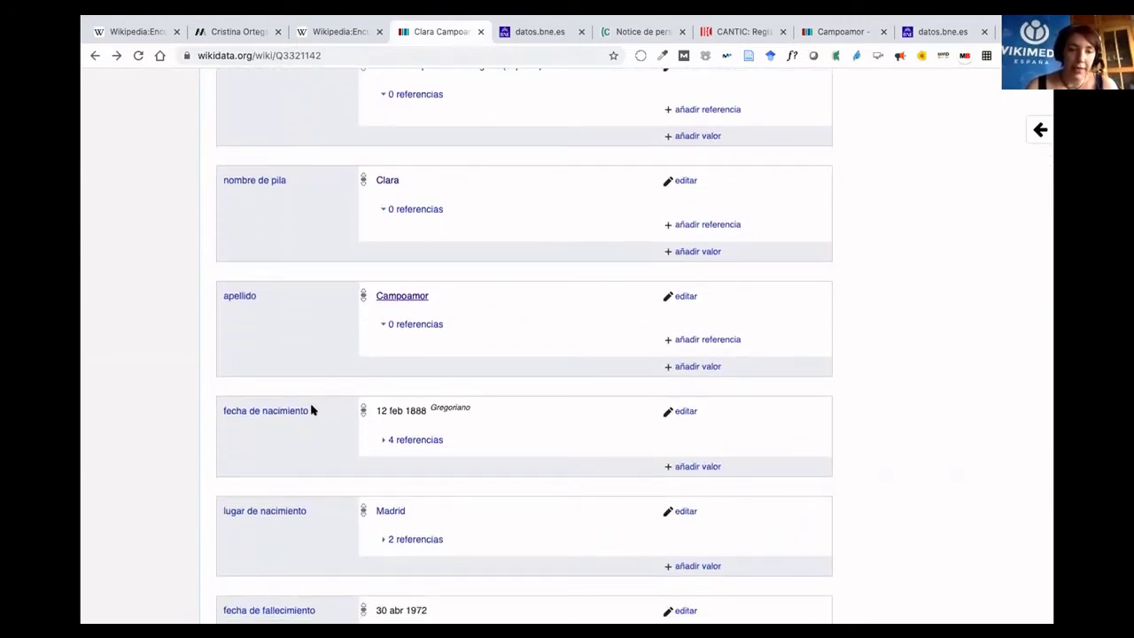
scroll(443, 465, "down", 2)
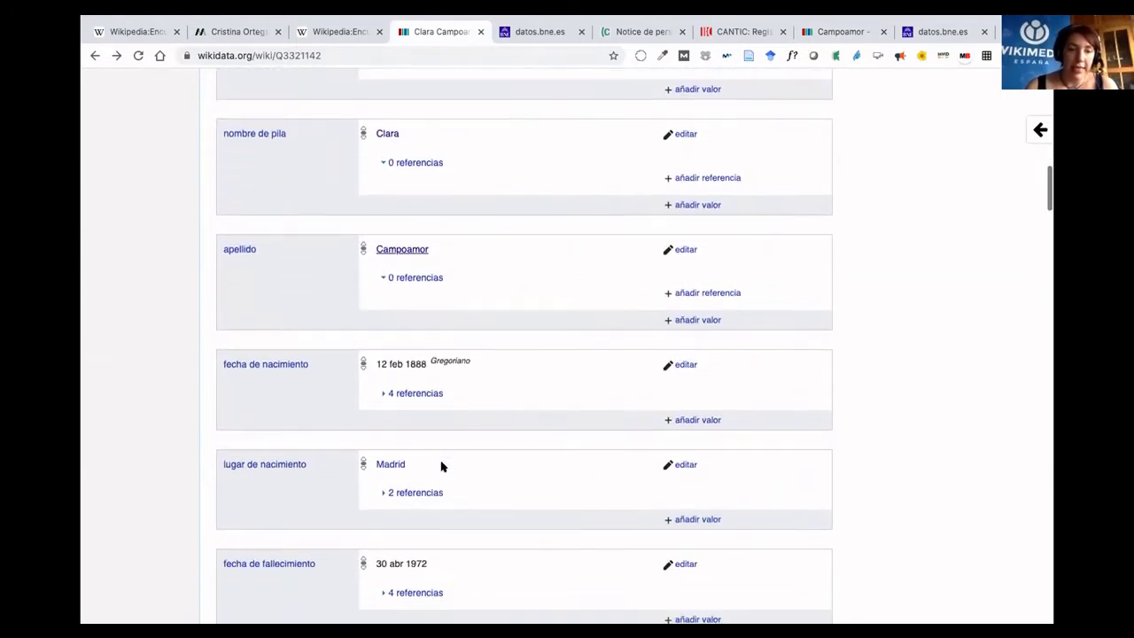
scroll(443, 465, "down", 3)
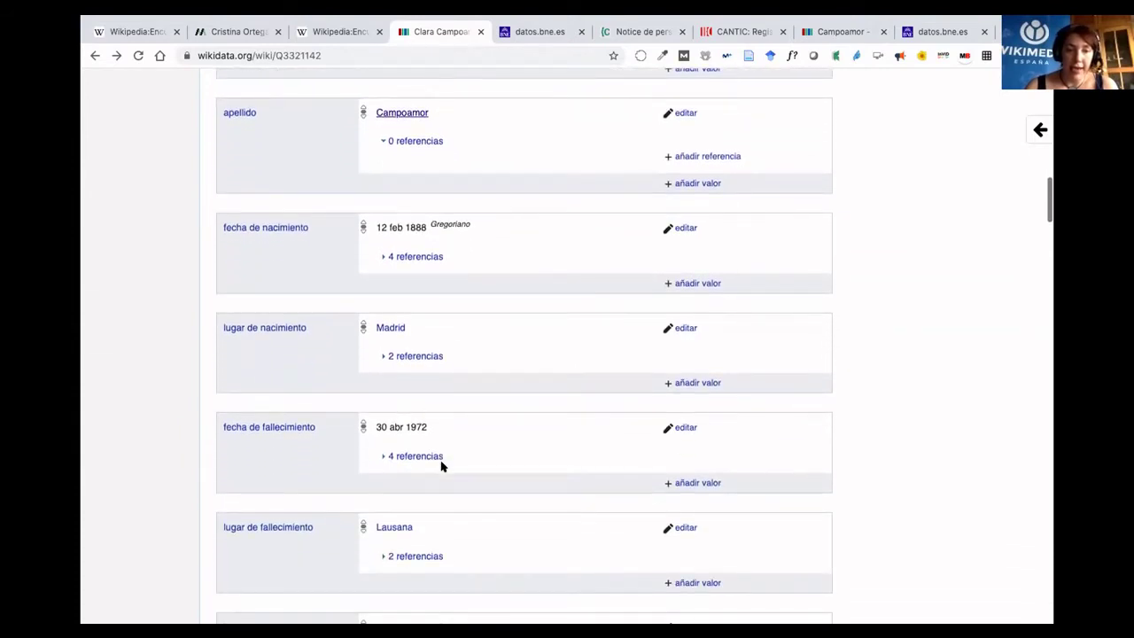
scroll(442, 465, "down", 1)
scroll(443, 466, "down", 1)
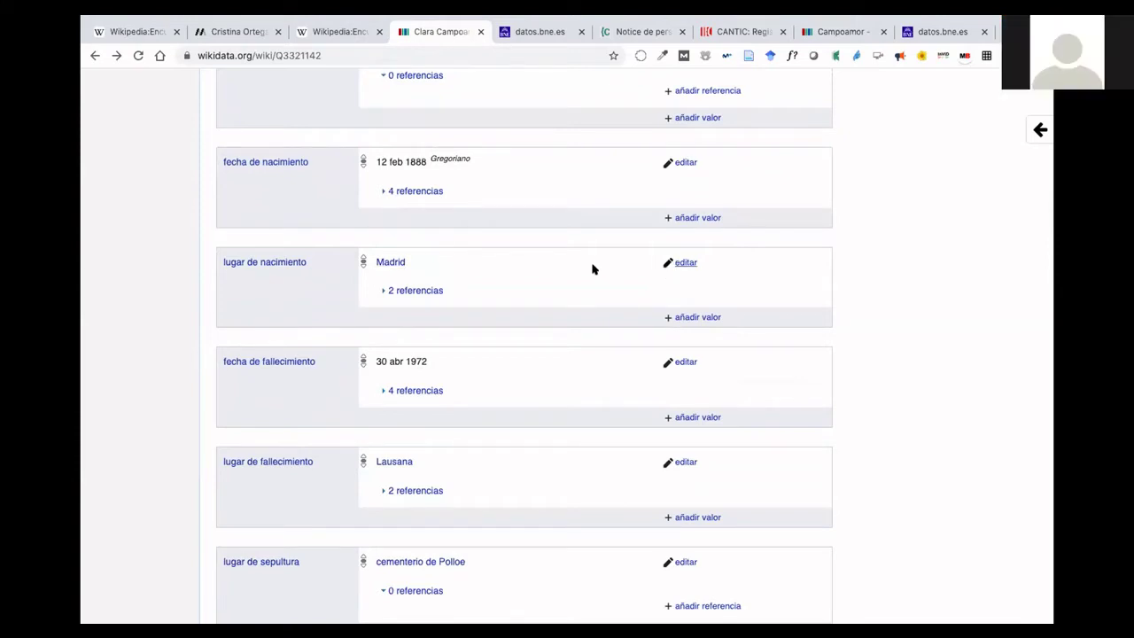
Skim the item's statements from "imagen" through burial, occupation, education and political party to the Identificadores section.
scroll(592, 270, "up", 10)
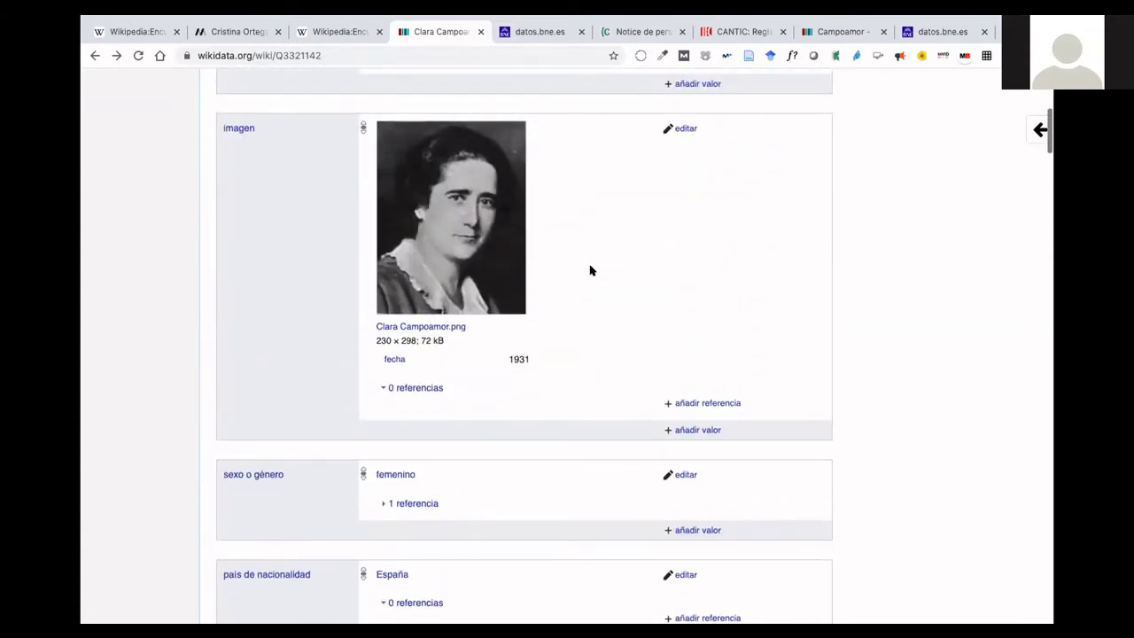
scroll(592, 270, "down", 15)
scroll(591, 266, "down", 10)
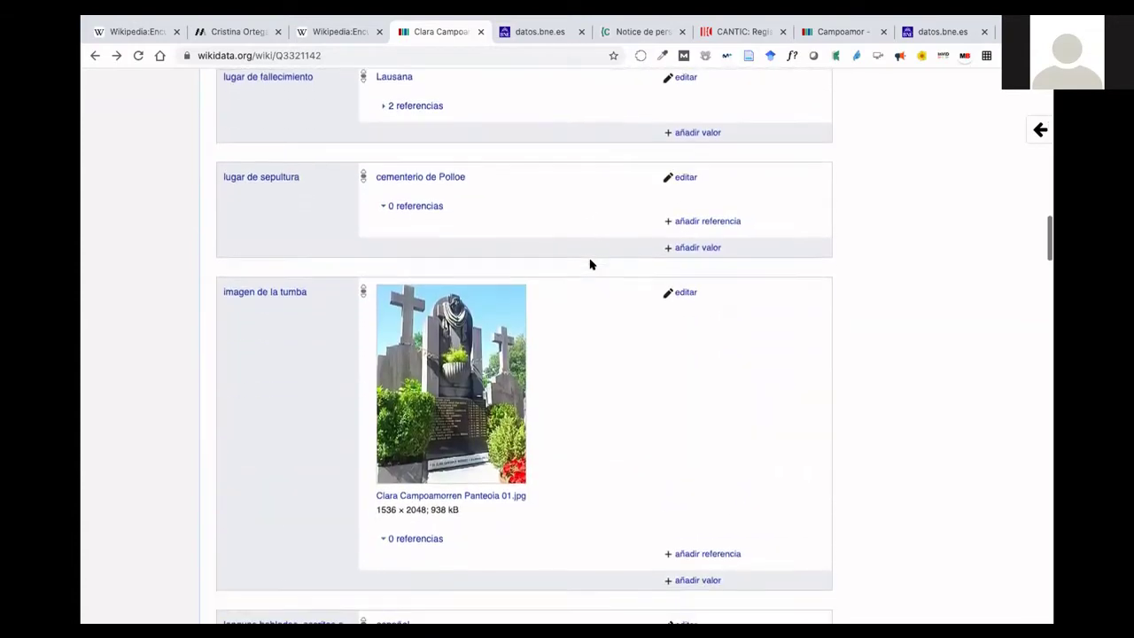
scroll(591, 264, "down", 10)
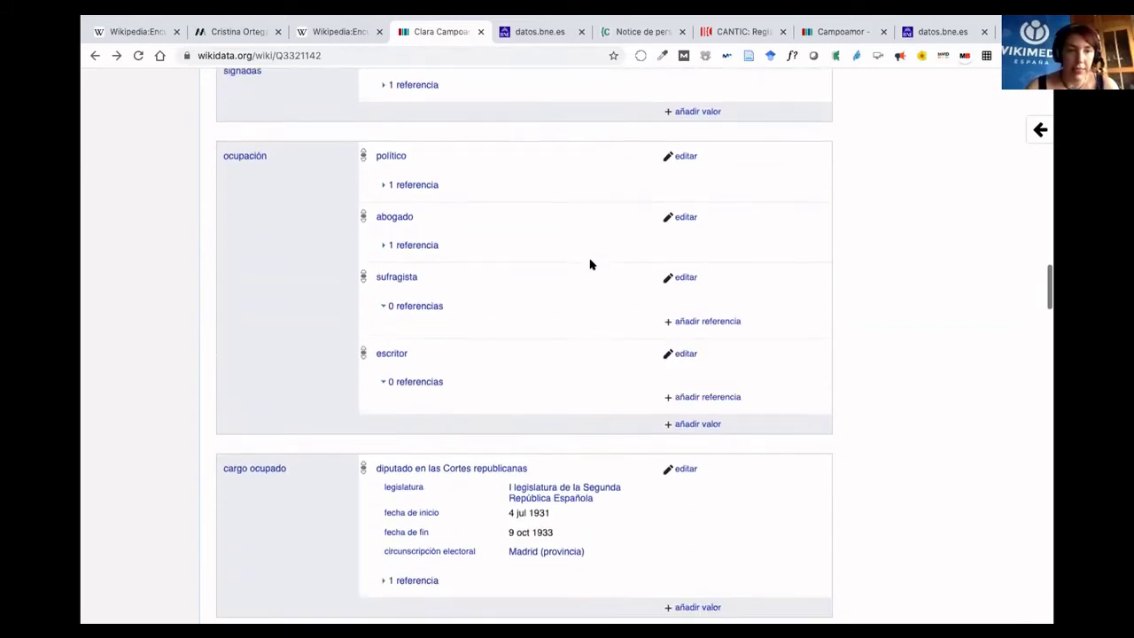
scroll(591, 263, "down", 5)
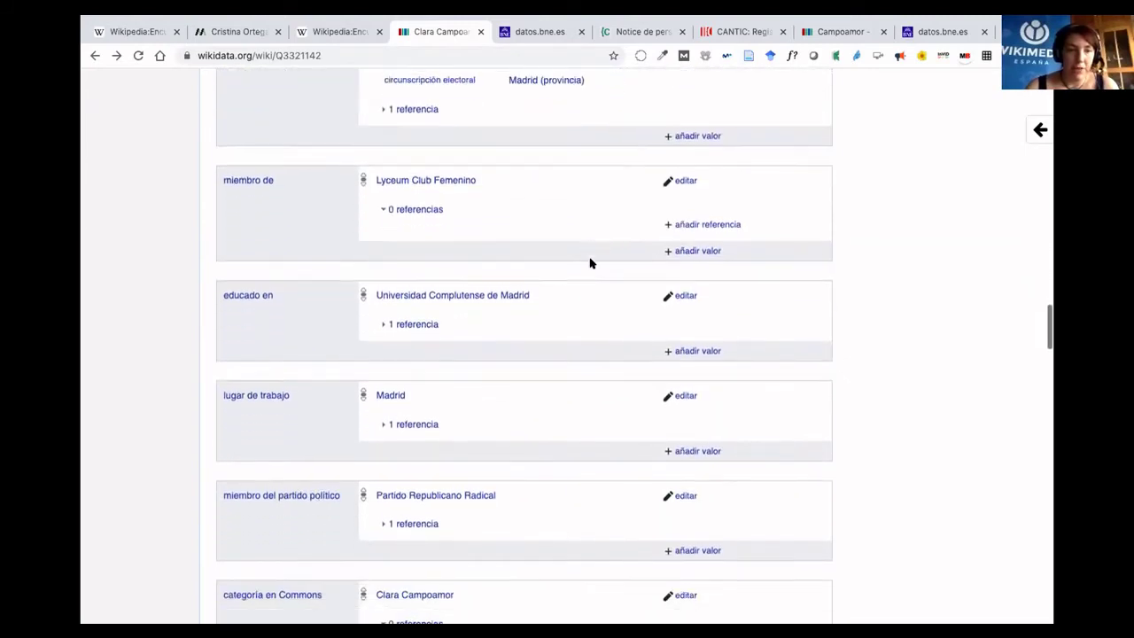
scroll(591, 263, "down", 10)
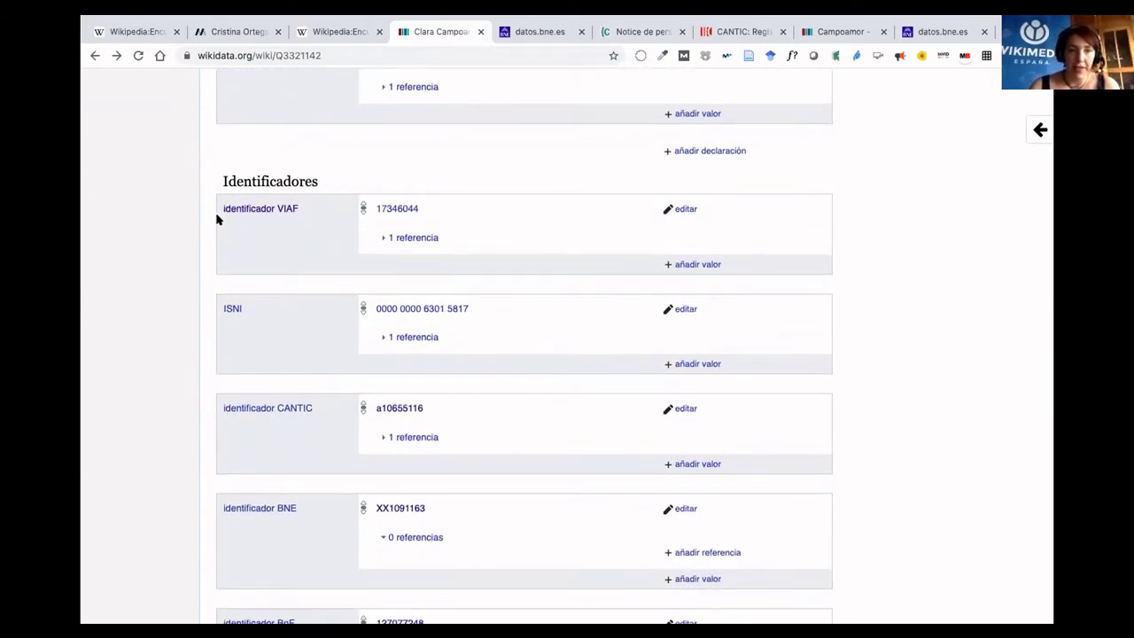
scroll(185, 210, "down", 1)
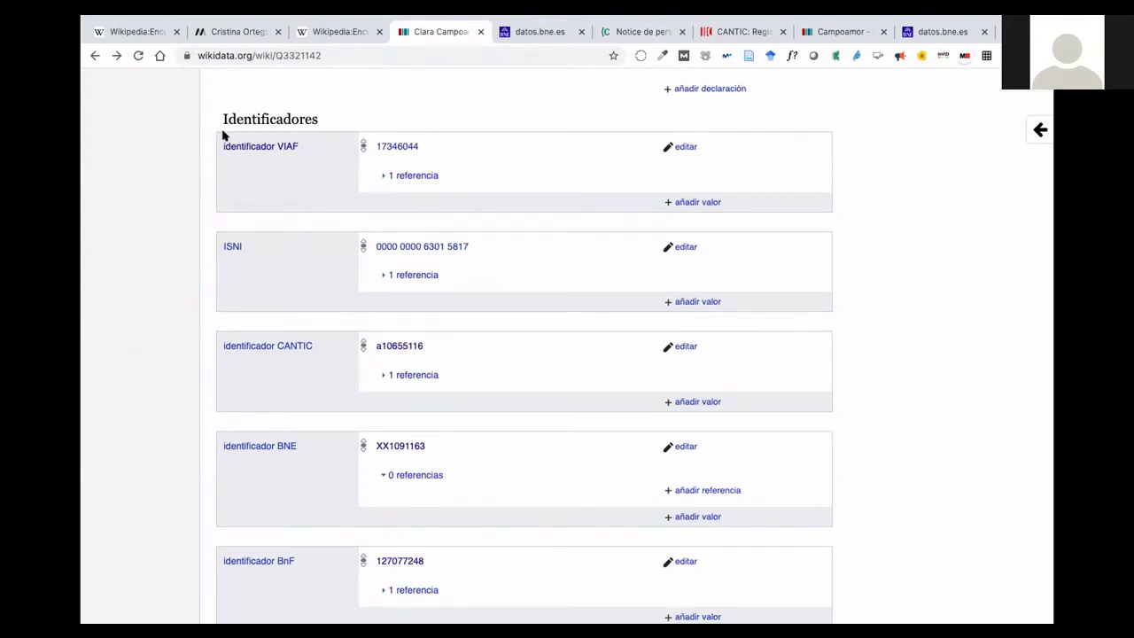
Open the "identificador VIAF" property page in a separate tab and highlight its description, including the Spanish entry in the language table.
left_click(271, 149, "super")
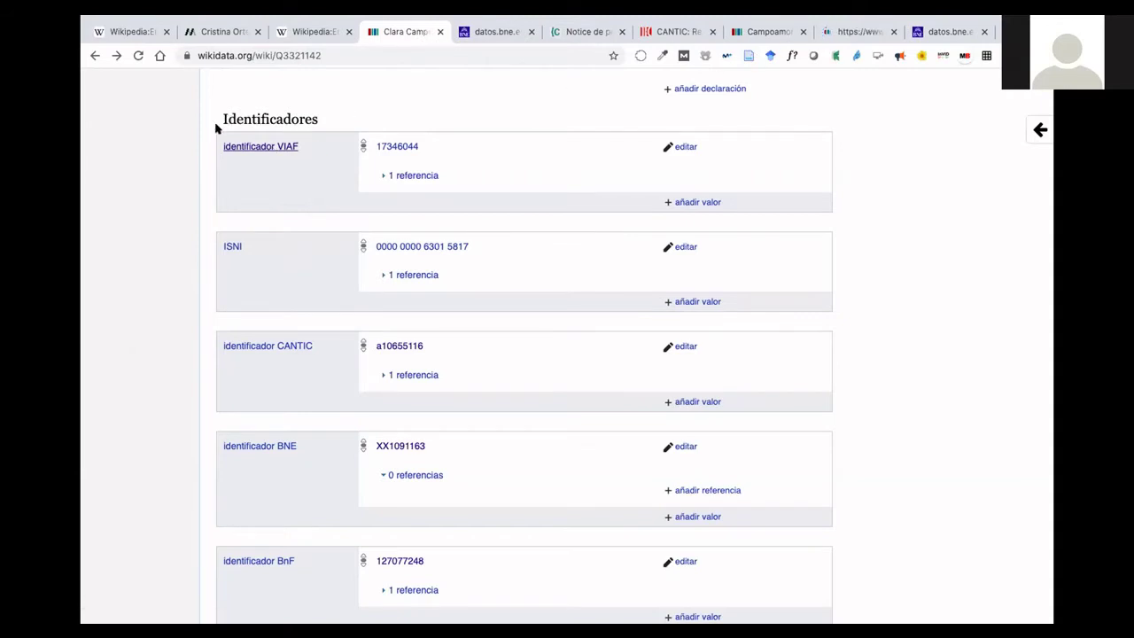
left_click(857, 31)
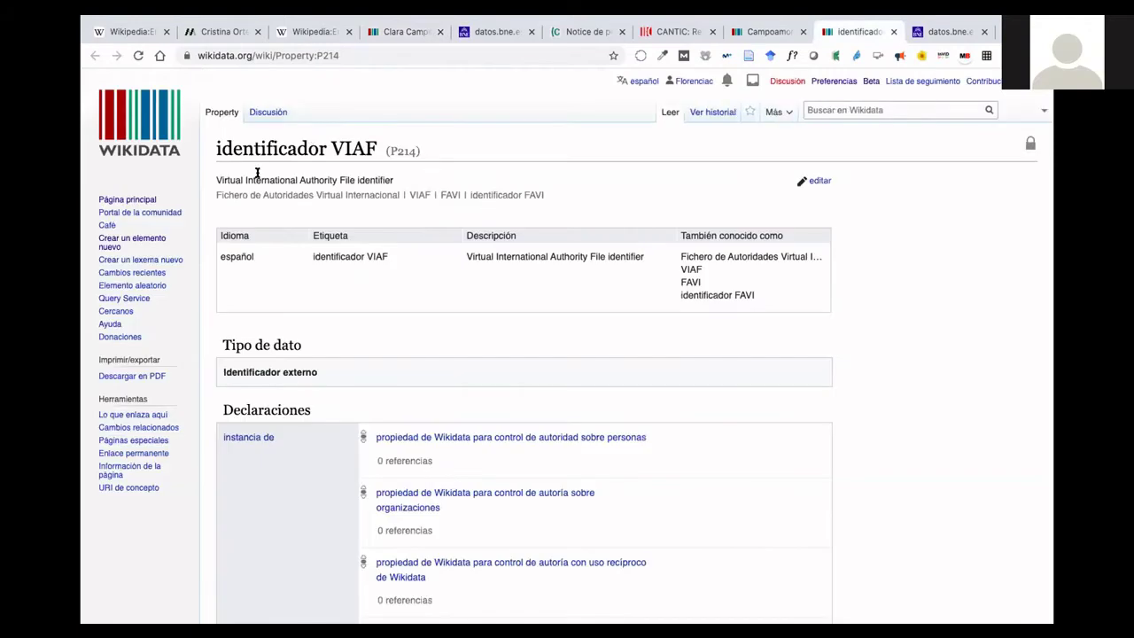
triple_click(248, 178)
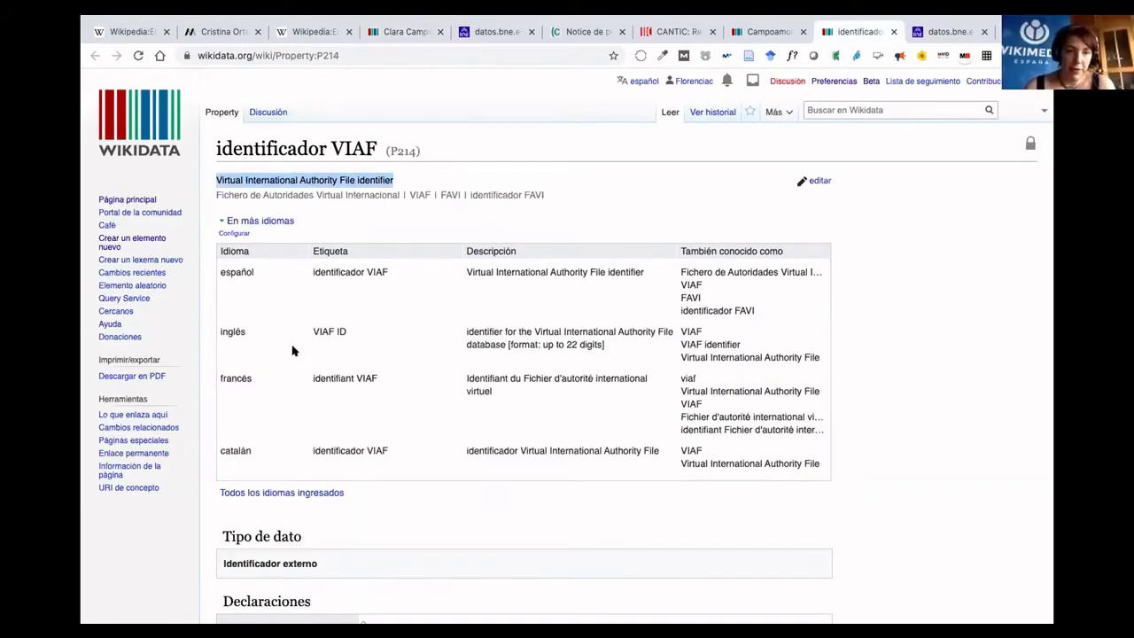
triple_click(507, 271)
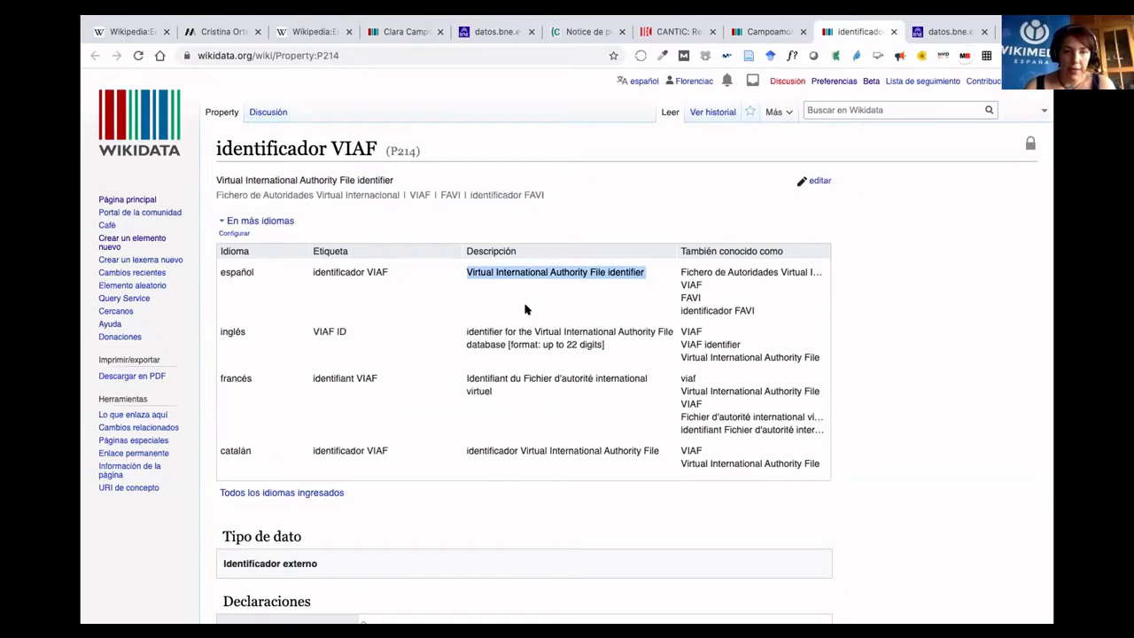
Examine the "identificador VIAF" property's data type and statements down to its example items and the "formato de URL" entries.
scroll(525, 309, "down", 4)
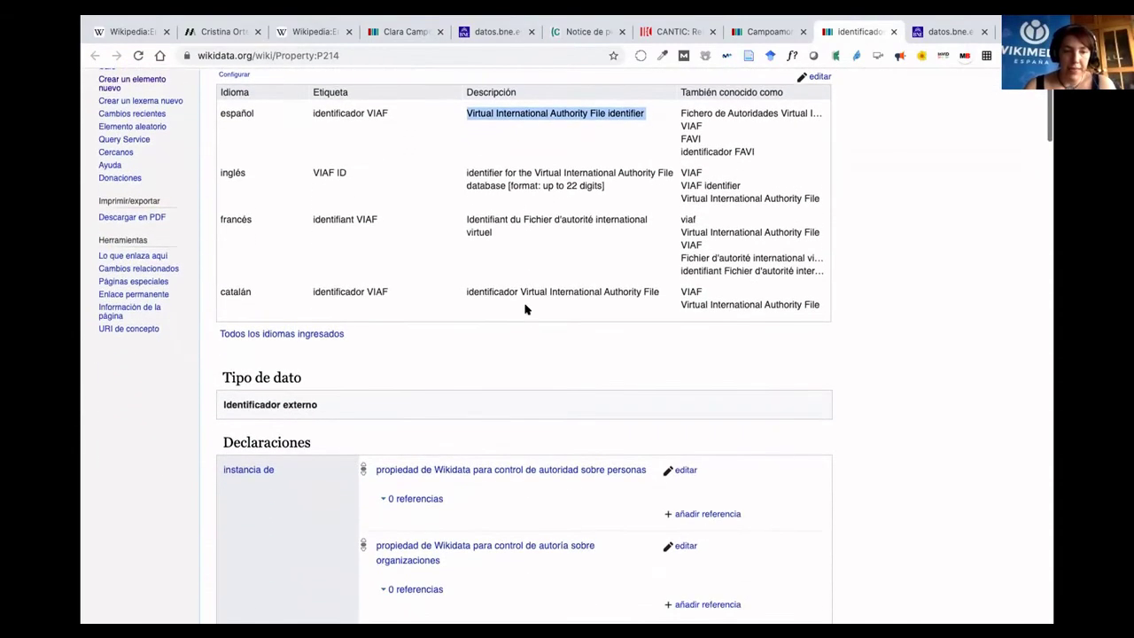
scroll(525, 309, "down", 10)
scroll(525, 309, "down", 7)
scroll(526, 310, "down", 5)
scroll(526, 310, "down", 13)
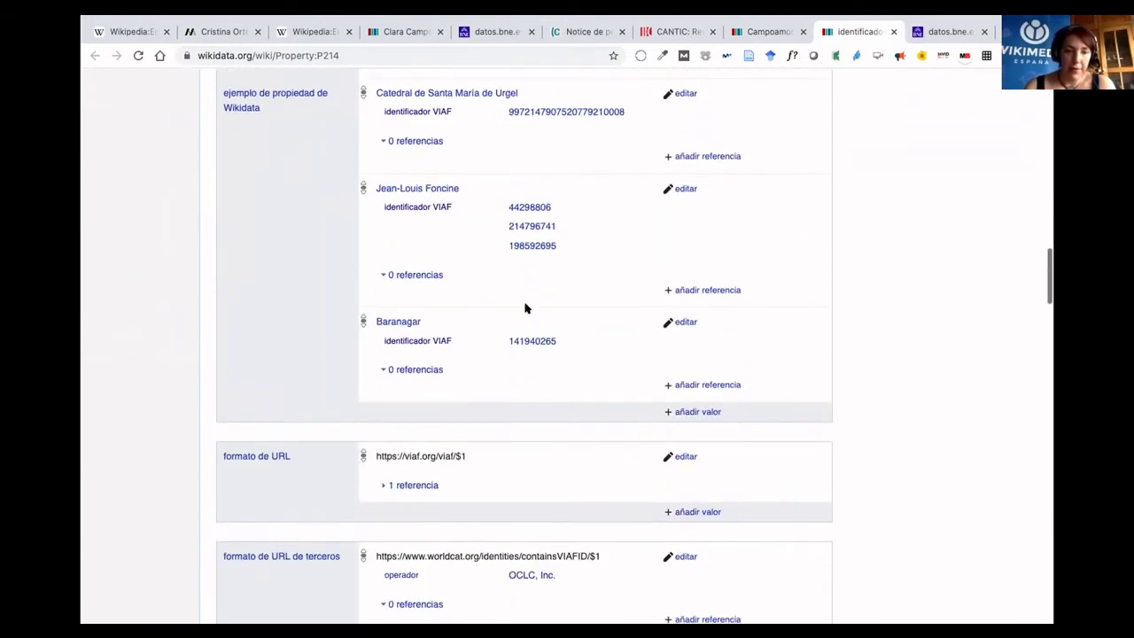
scroll(527, 301, "down", 3)
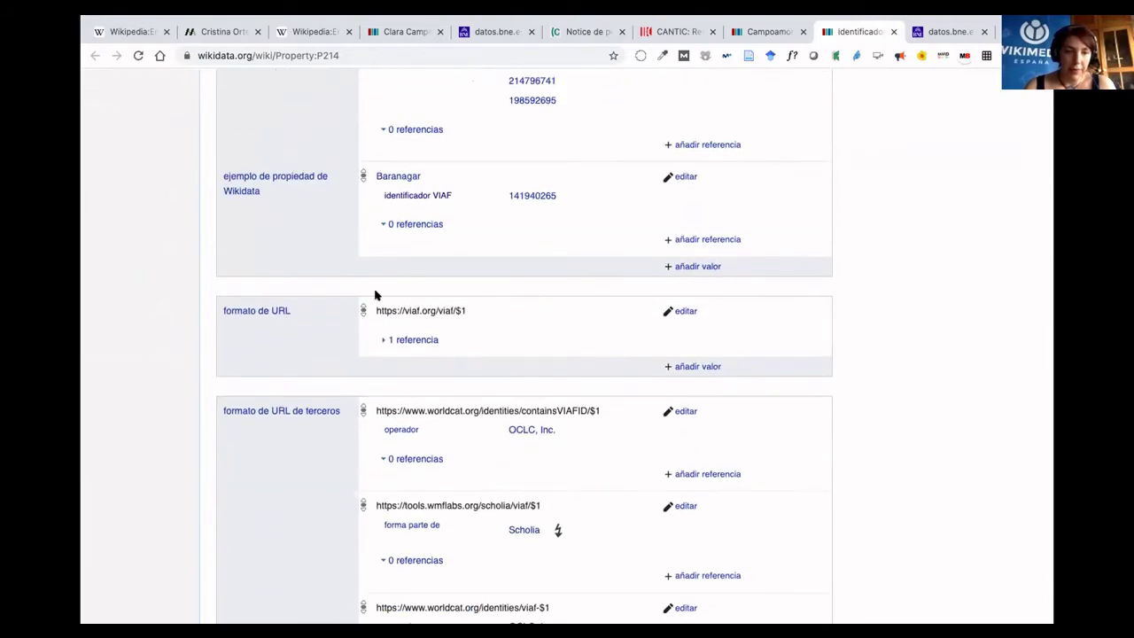
scroll(500, 295, "up", 15)
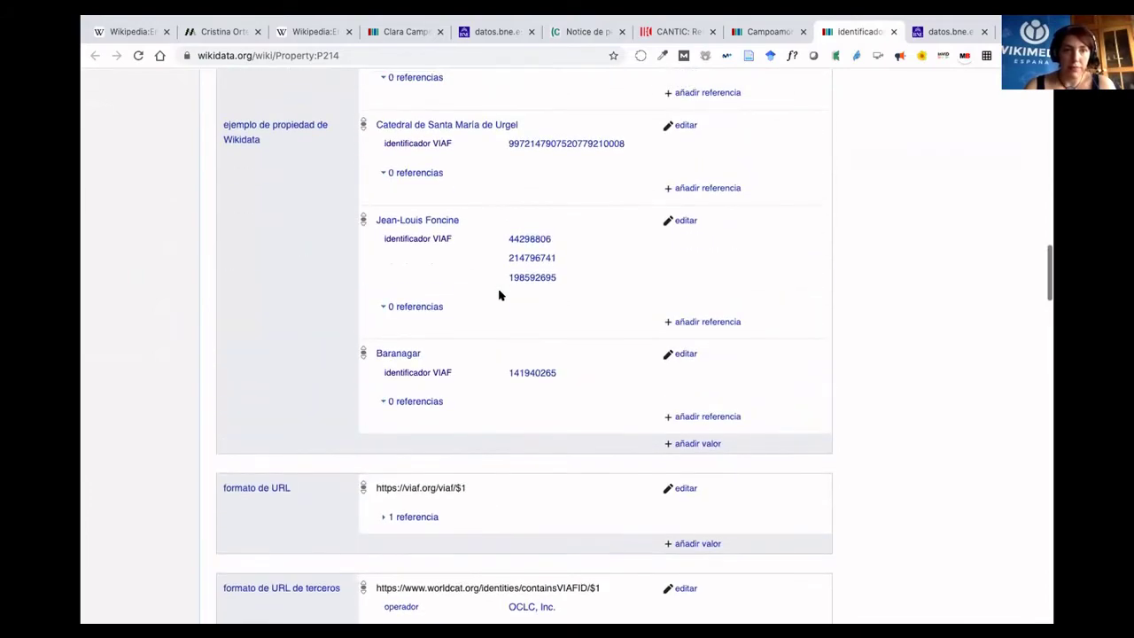
scroll(499, 295, "up", 20)
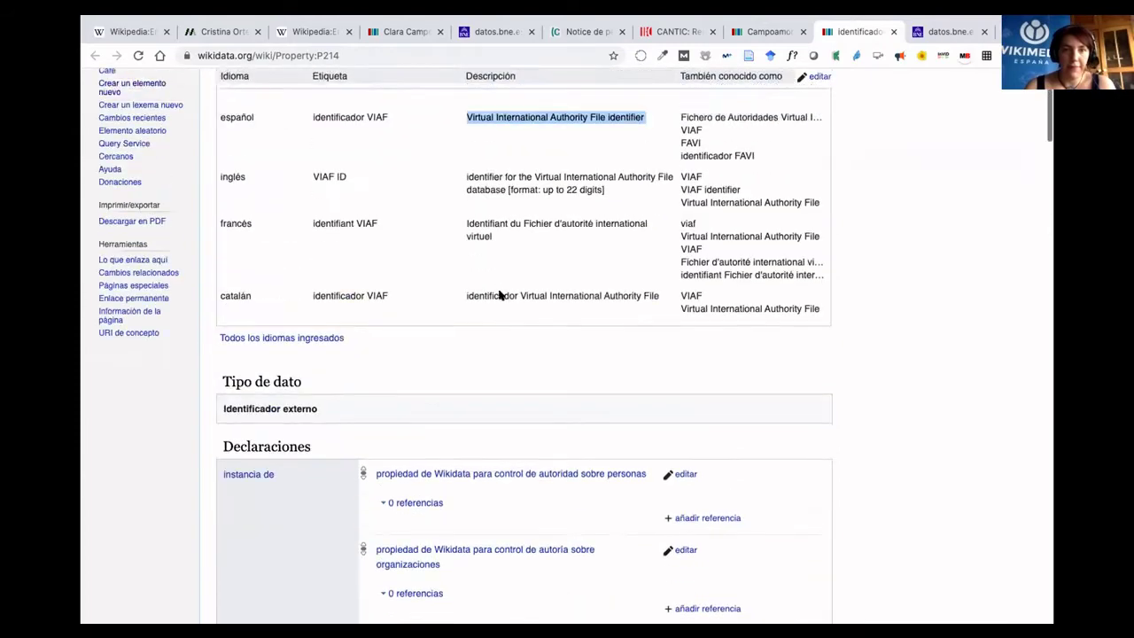
Return to the Clara Campoamor item and highlight its VIAF identifier value and the "identificador VIAF" property name.
left_click(385, 33)
scroll(504, 466, "down", 1)
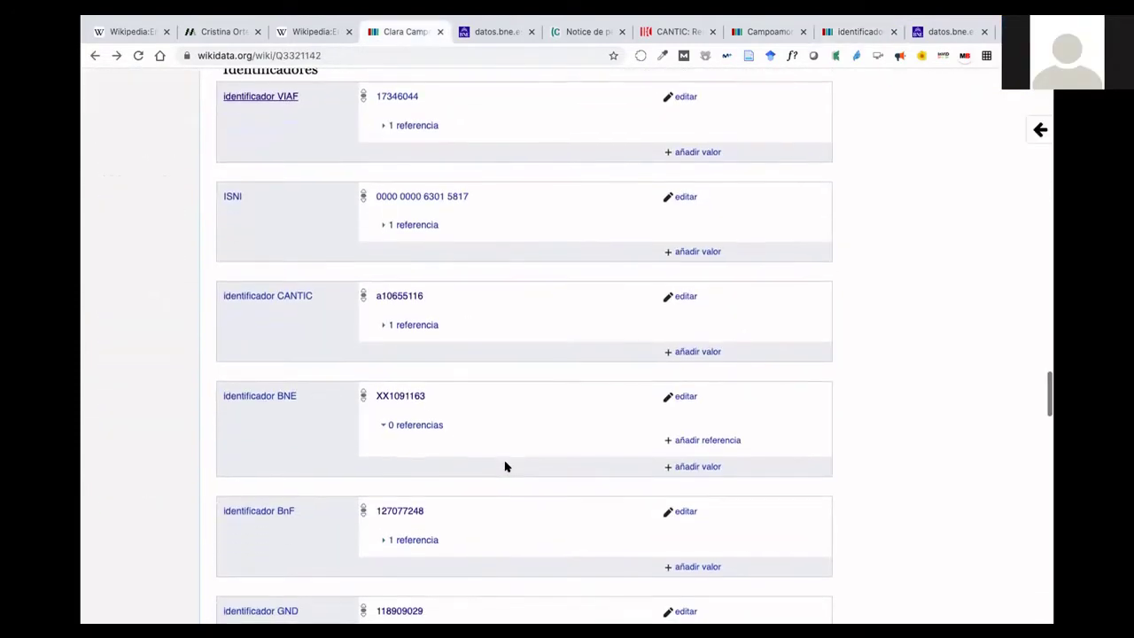
scroll(505, 467, "up", 1)
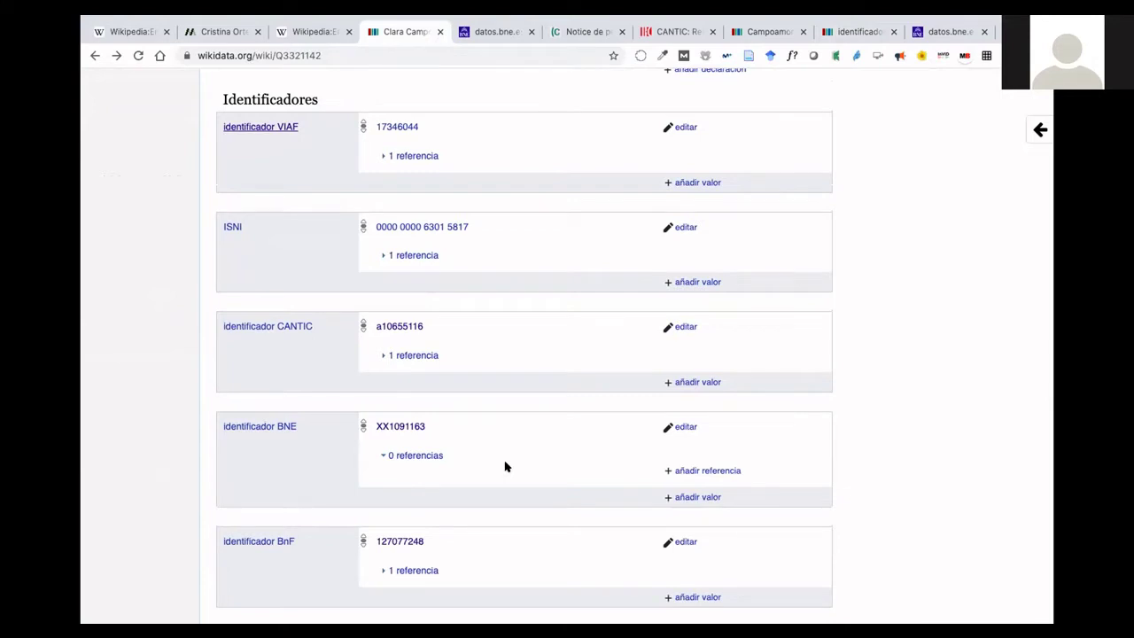
left_click_drag(443, 126, 375, 126)
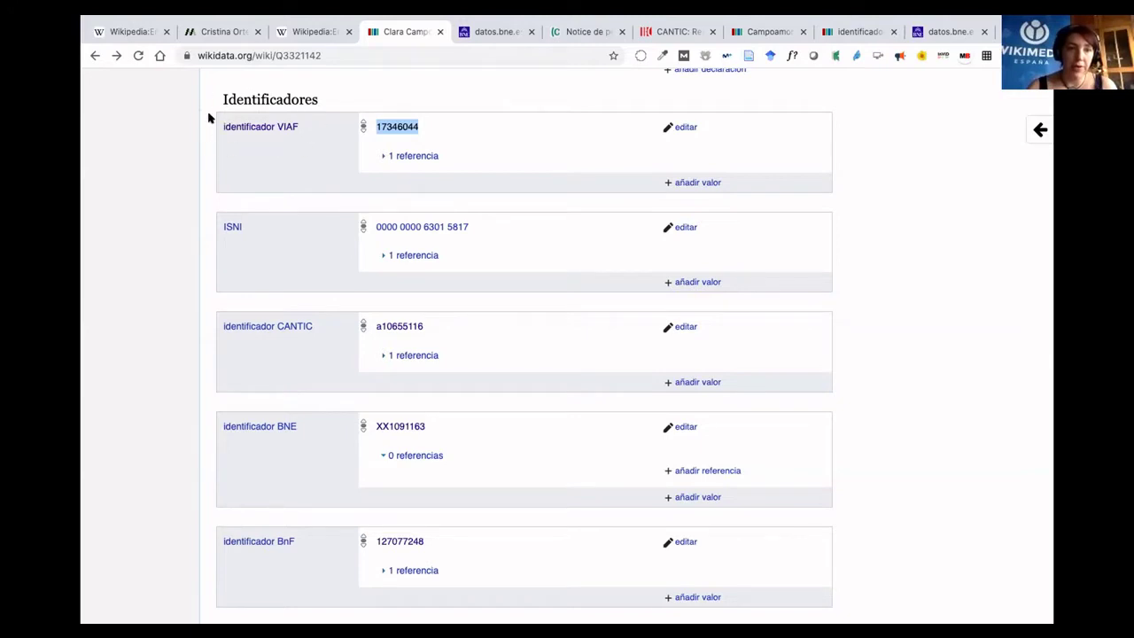
left_click_drag(225, 127, 301, 121)
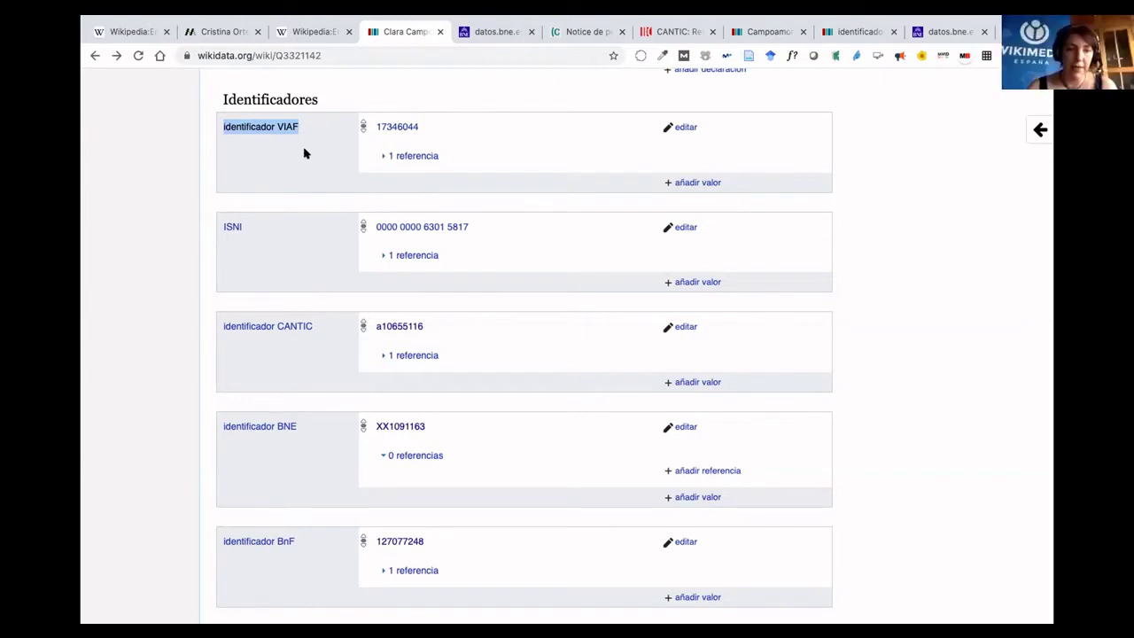
Go back to the item's birth and death statements and highlight the "fecha de fallecimiento" statement together with its value and references.
scroll(306, 153, "up", 1)
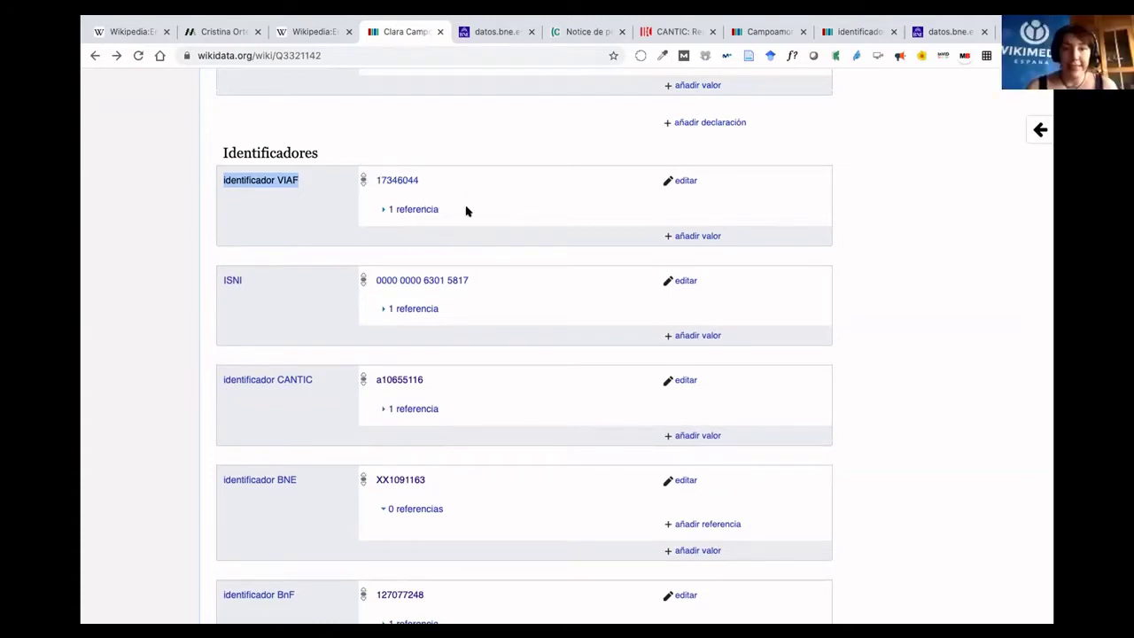
scroll(518, 172, "up", 1)
scroll(518, 172, "up", 5)
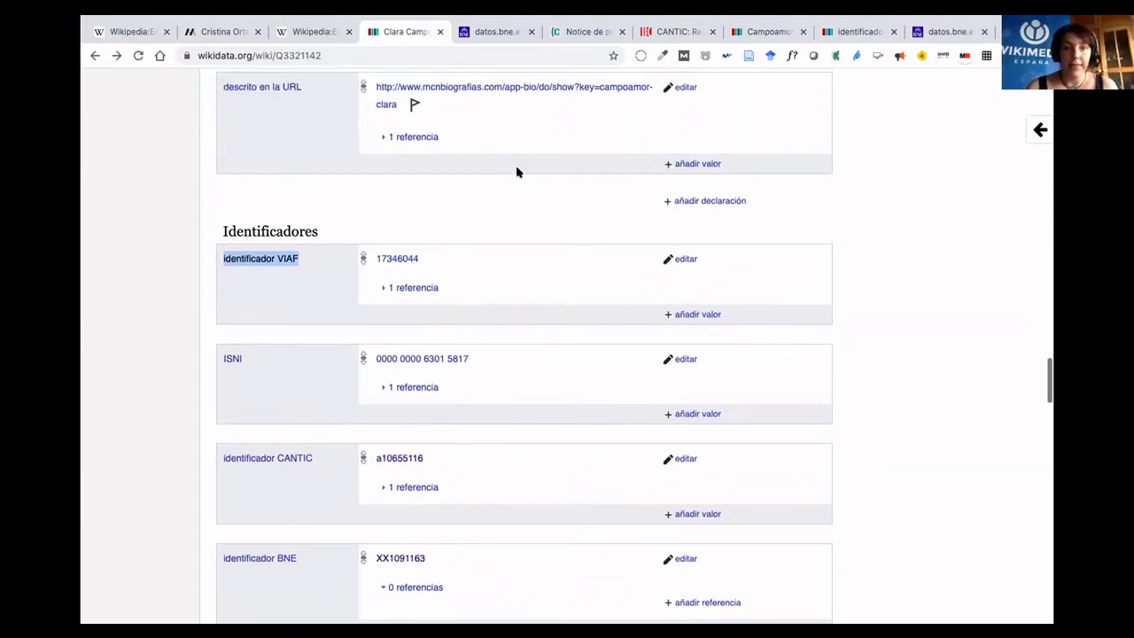
scroll(518, 172, "up", 14)
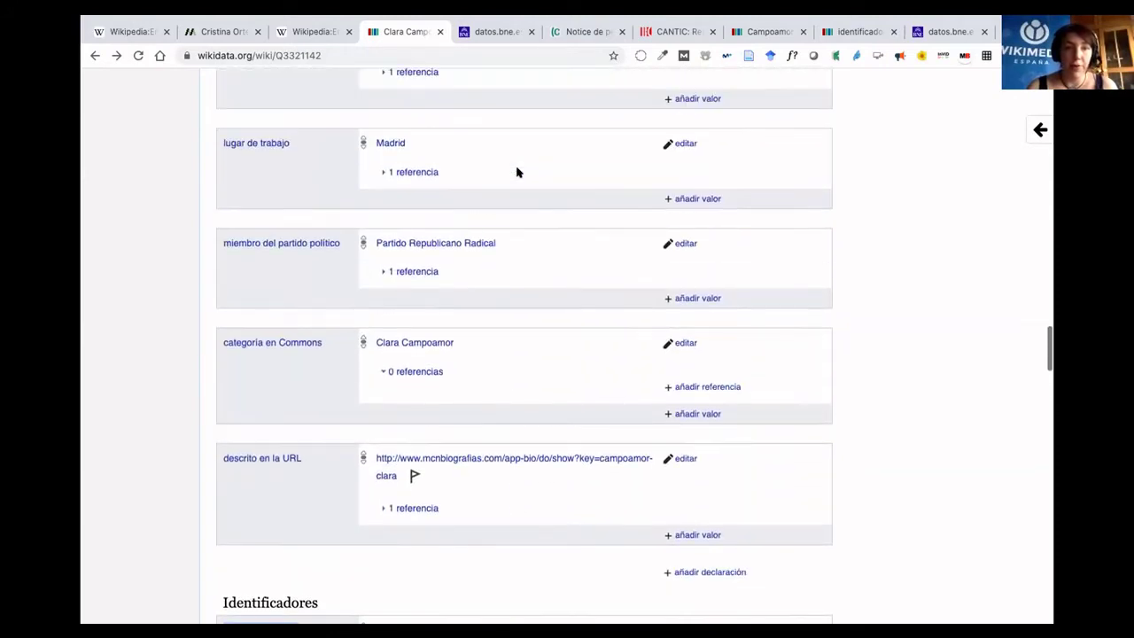
scroll(517, 172, "up", 7)
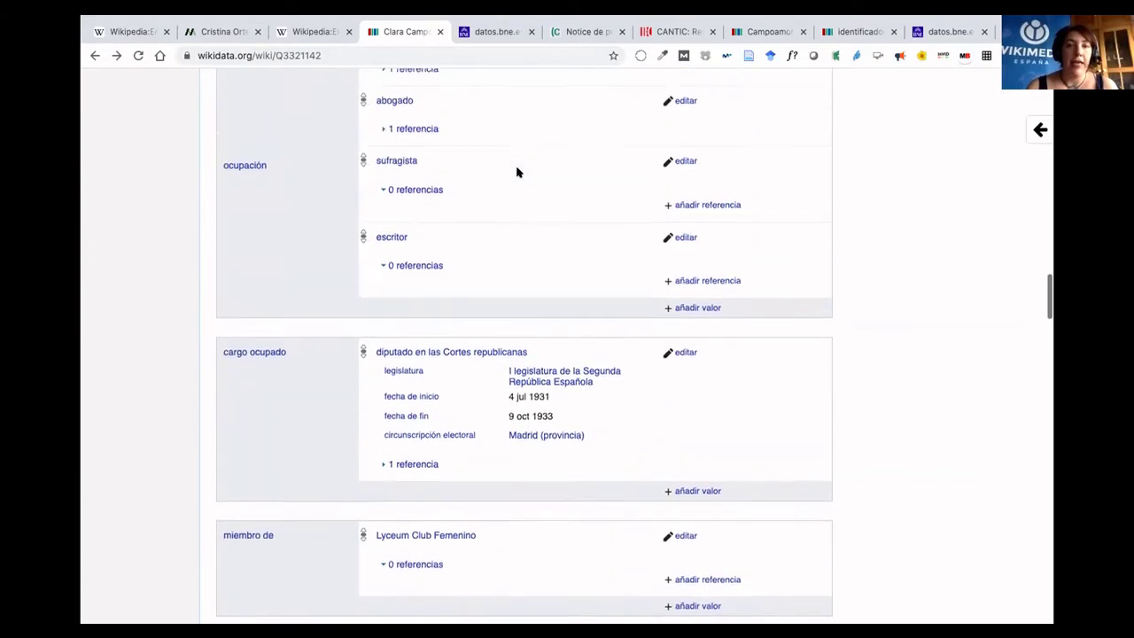
scroll(497, 242, "up", 13)
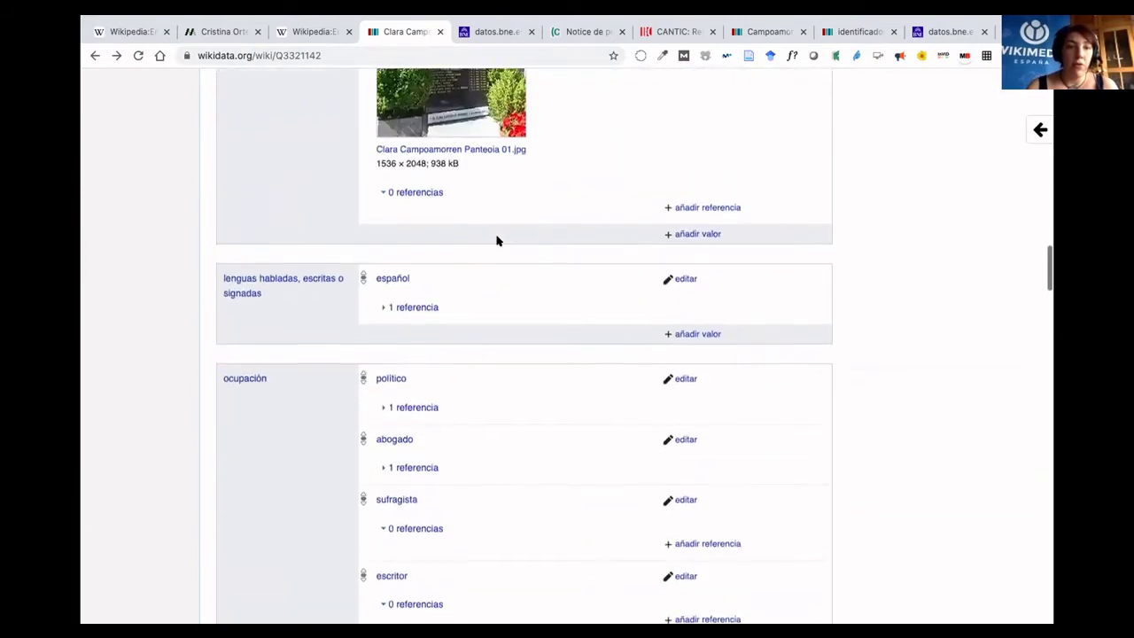
scroll(497, 241, "up", 5)
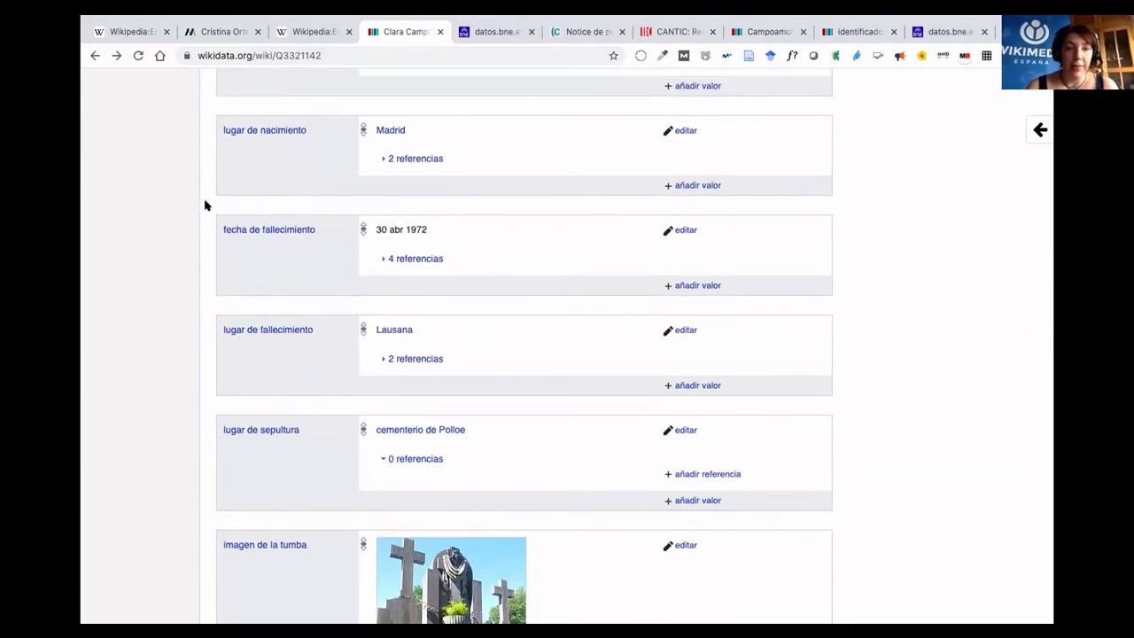
left_click_drag(219, 228, 459, 260)
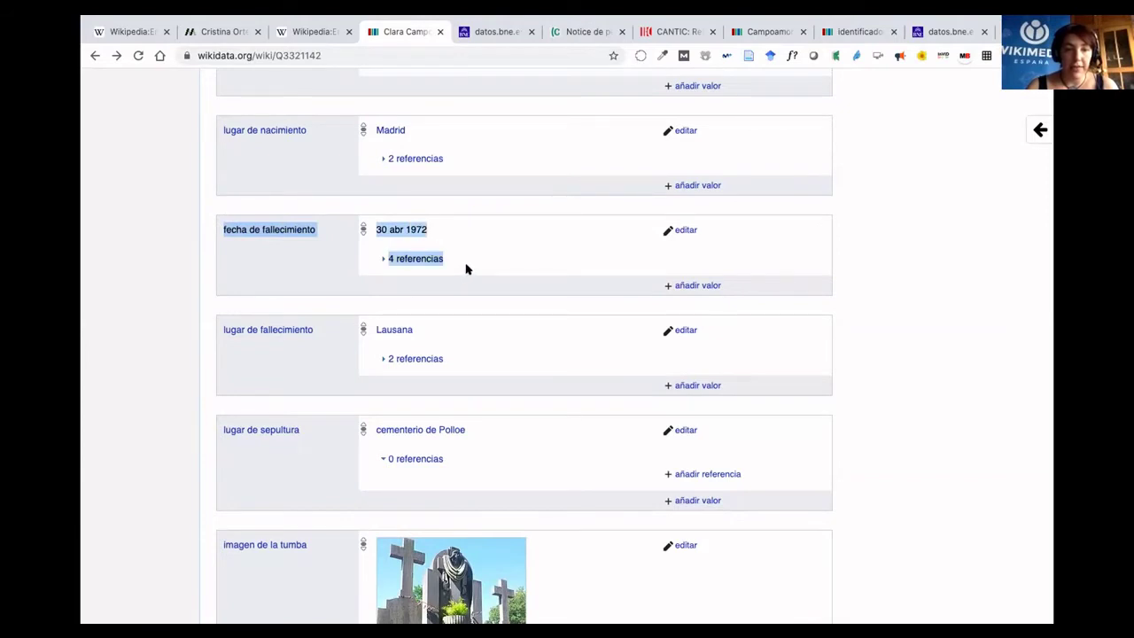
scroll(467, 266, "up", 5)
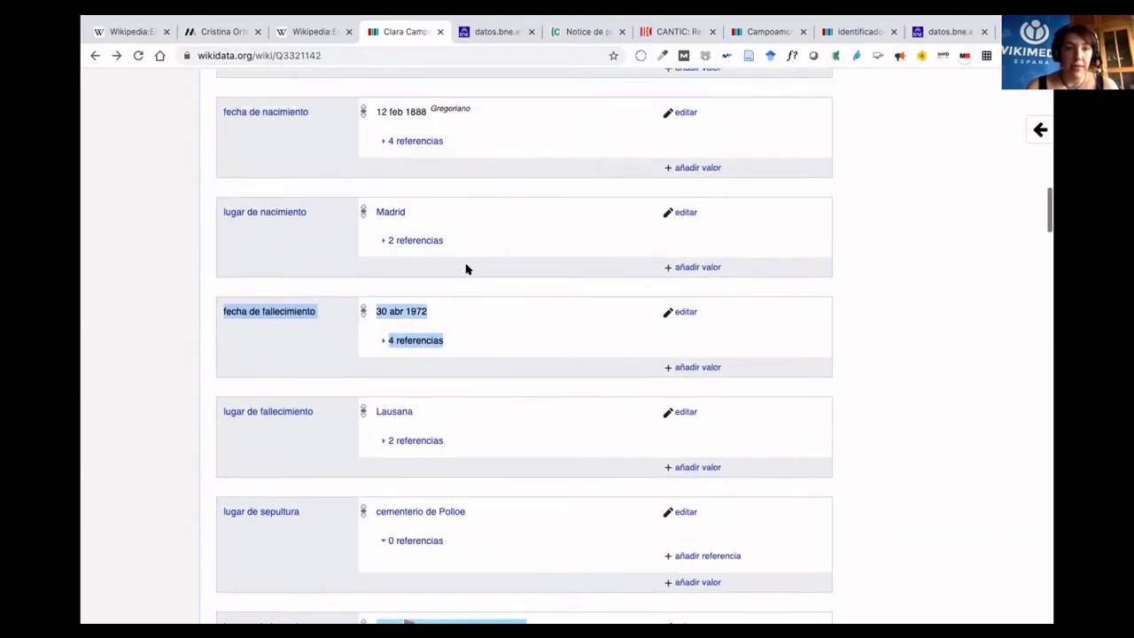
scroll(467, 266, "up", 2)
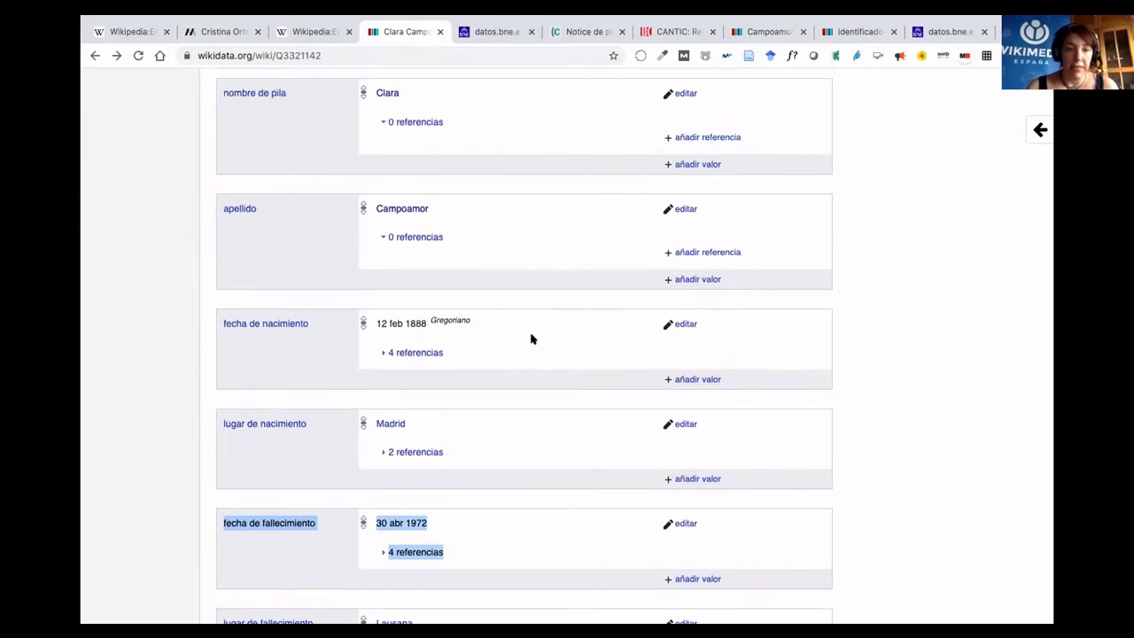
scroll(529, 332, "down", 2)
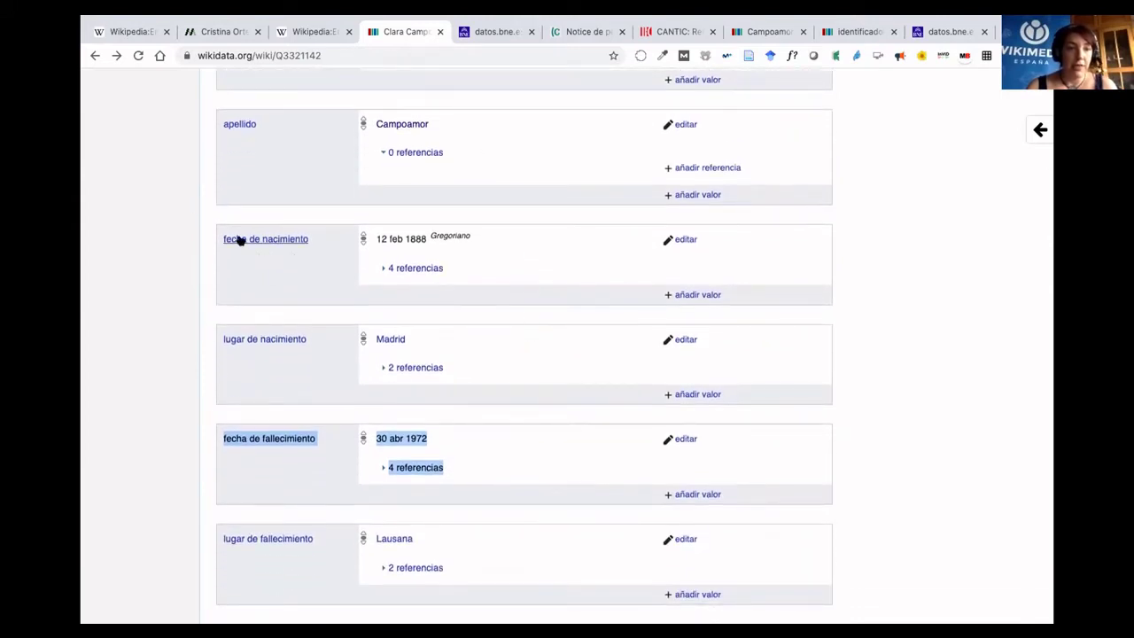
Open the record linked from the item's "identificador BNE" value in a separate tab and view it on datos.bne.es.
scroll(228, 377, "down", 5)
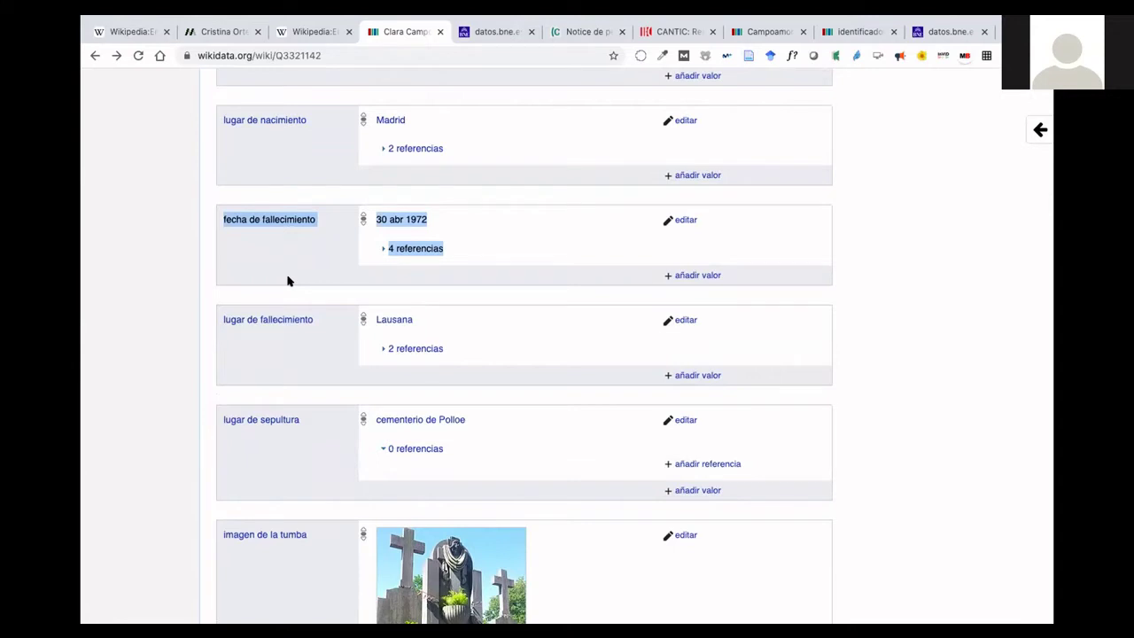
scroll(488, 417, "down", 10)
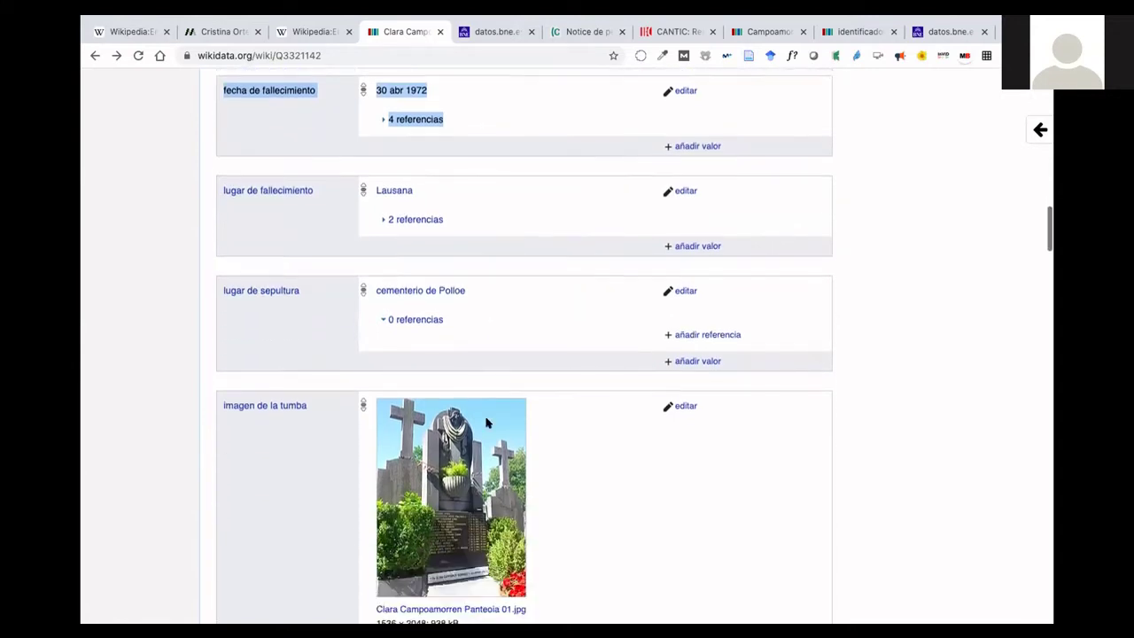
scroll(486, 410, "down", 10)
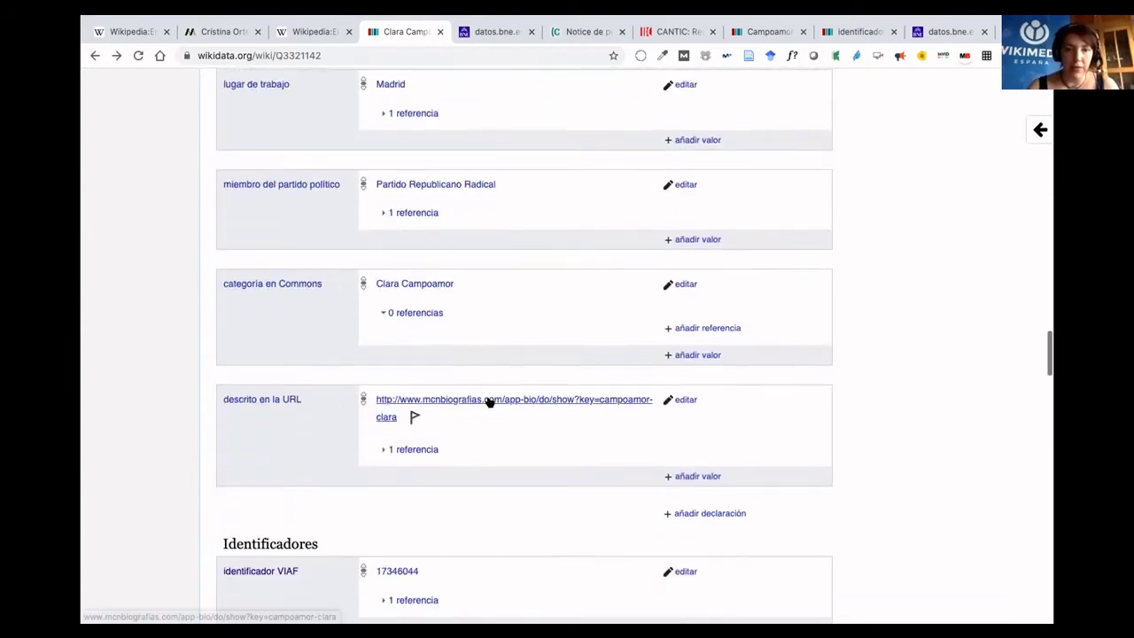
scroll(487, 402, "down", 2)
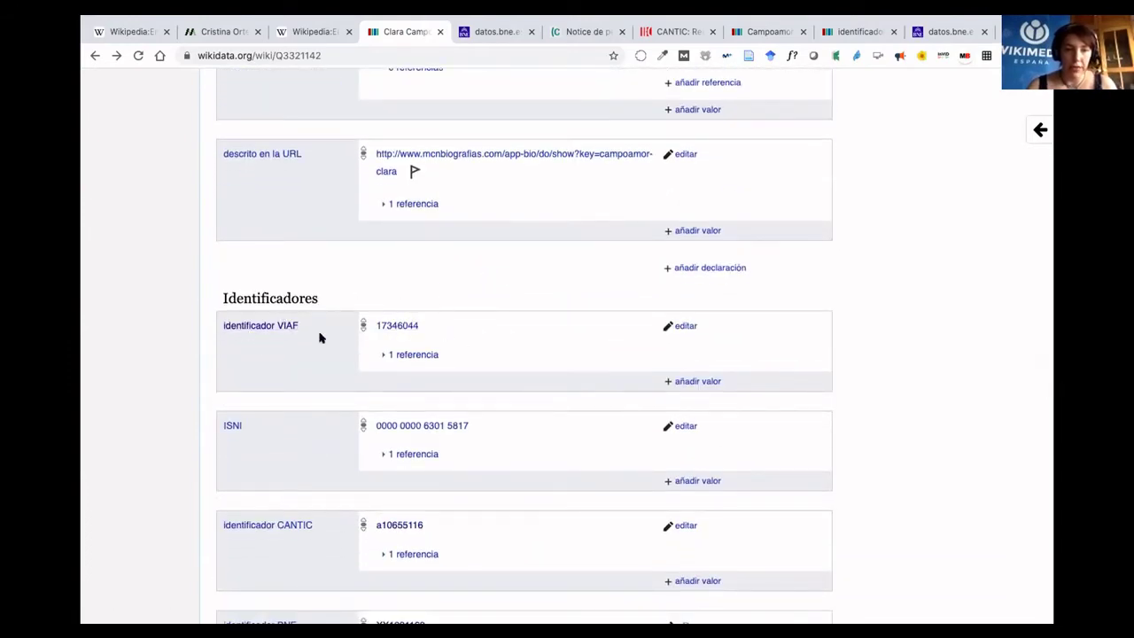
scroll(313, 370, "down", 5)
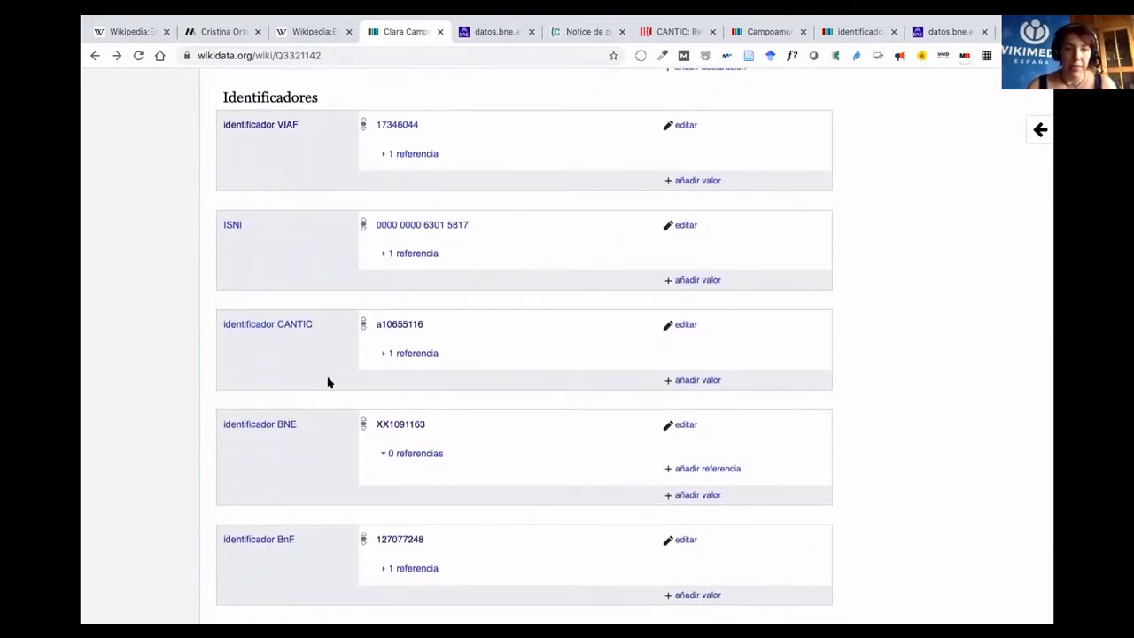
left_click(401, 425, "super")
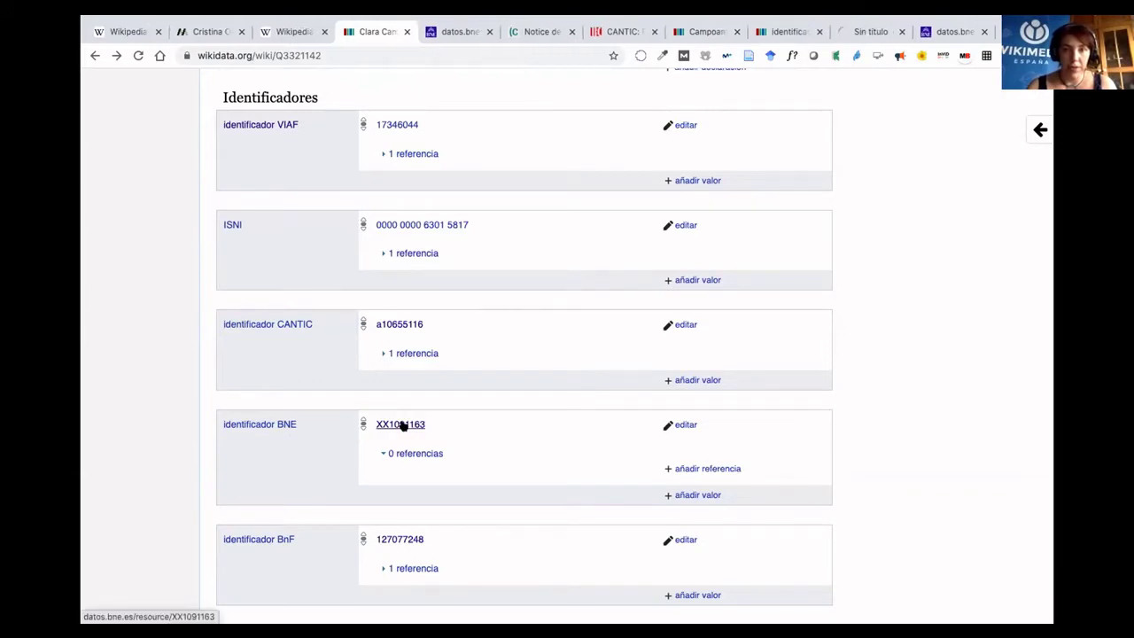
left_click(855, 31)
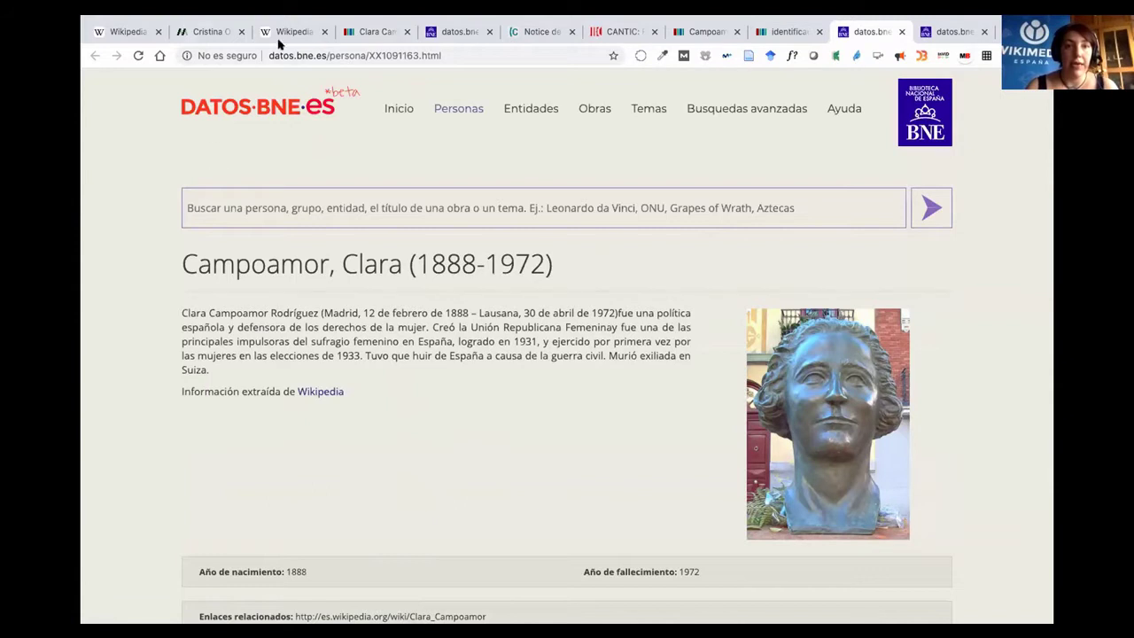
Return to the Clara Campoamor item, expand the references of its "fecha de nacimiento" statement and examine each cited source.
left_click(370, 32)
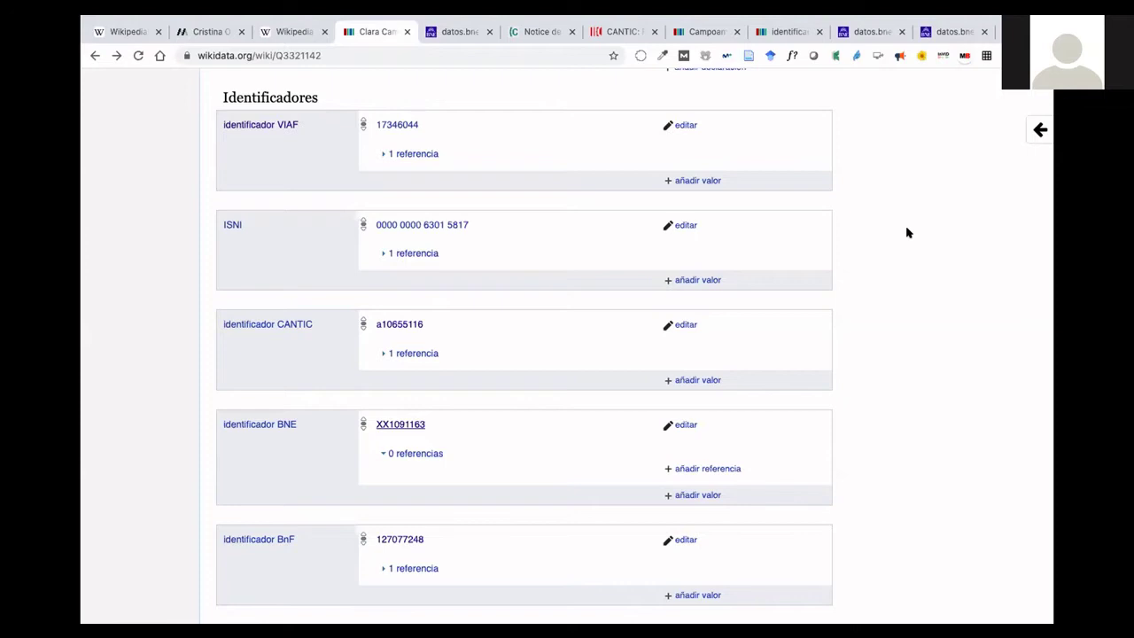
scroll(783, 192, "up", 3)
scroll(782, 194, "up", 8)
scroll(780, 199, "up", 14)
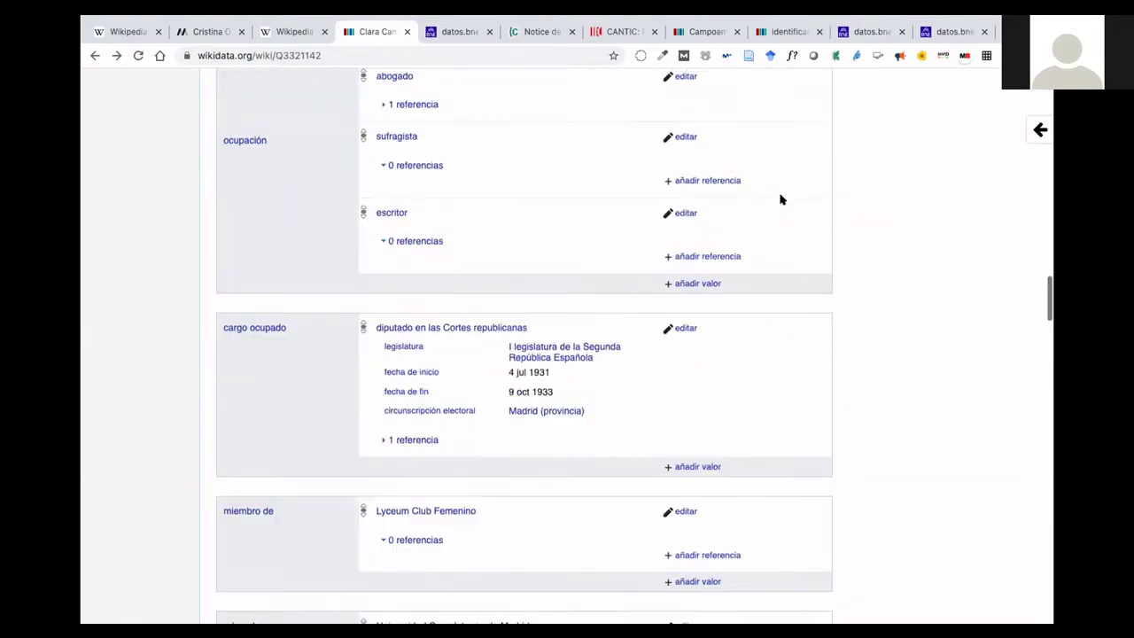
scroll(781, 200, "up", 16)
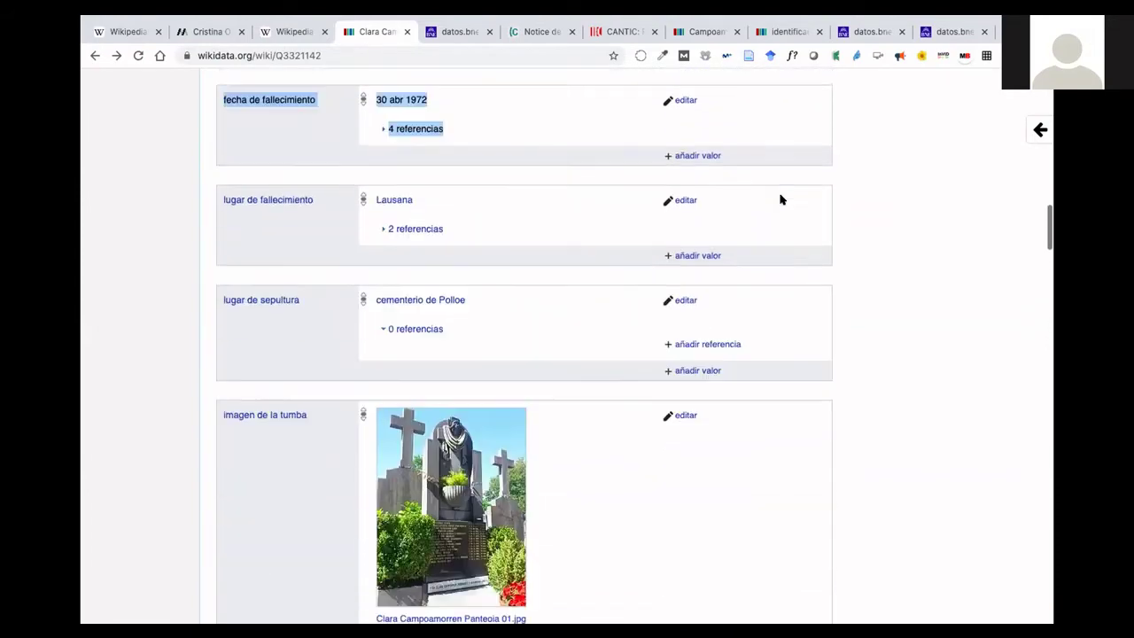
scroll(781, 199, "up", 4)
left_click(537, 291)
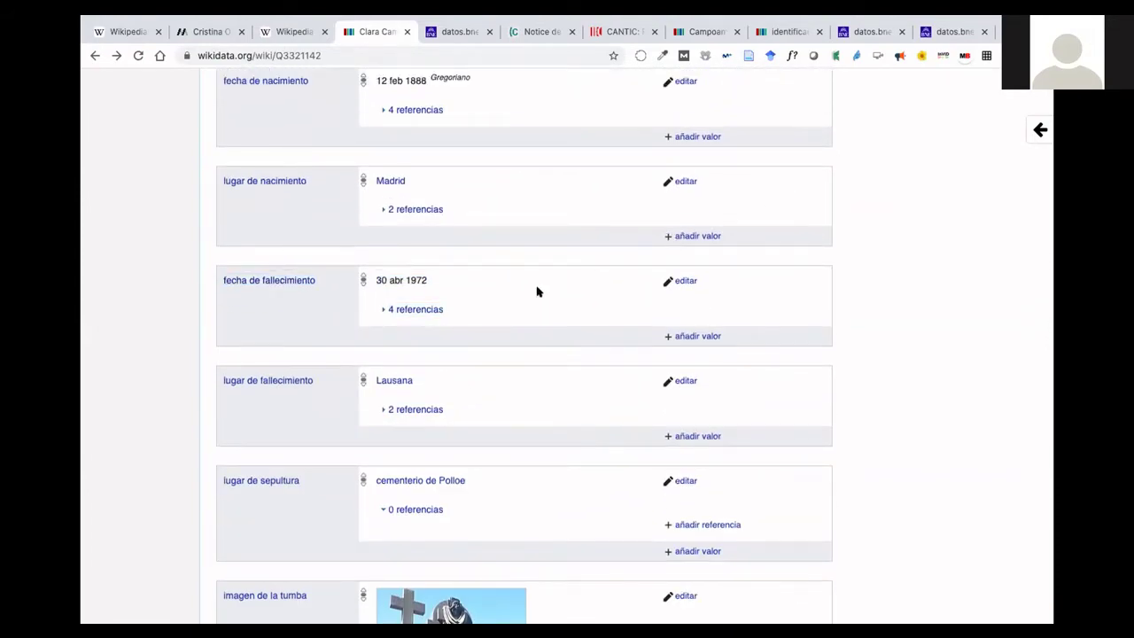
scroll(537, 291, "up", 2)
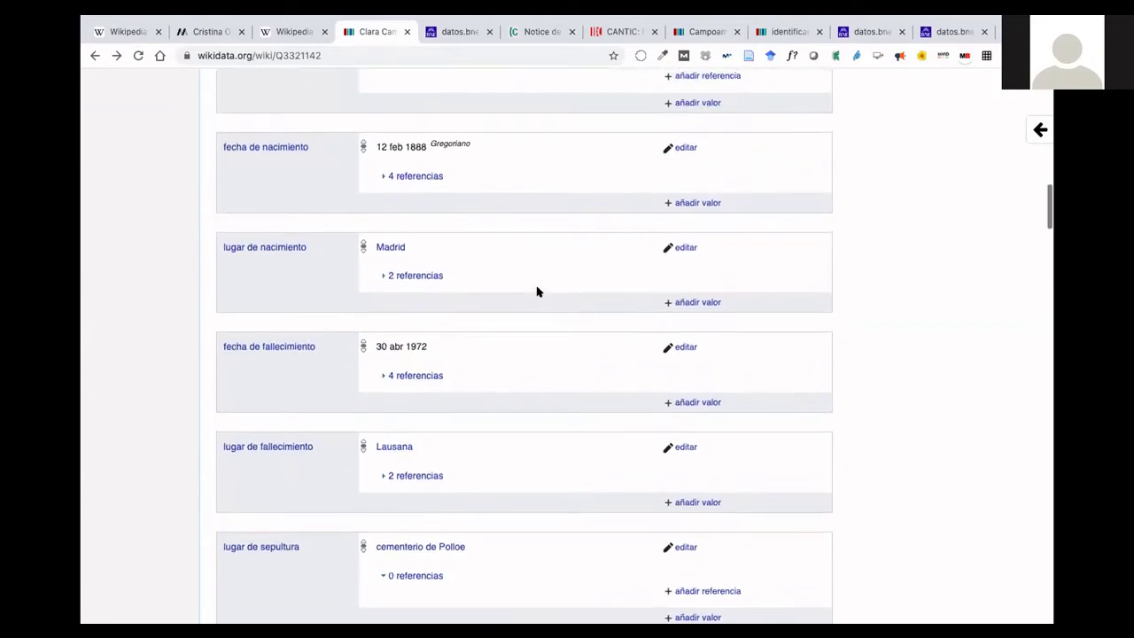
scroll(537, 290, "up", 2)
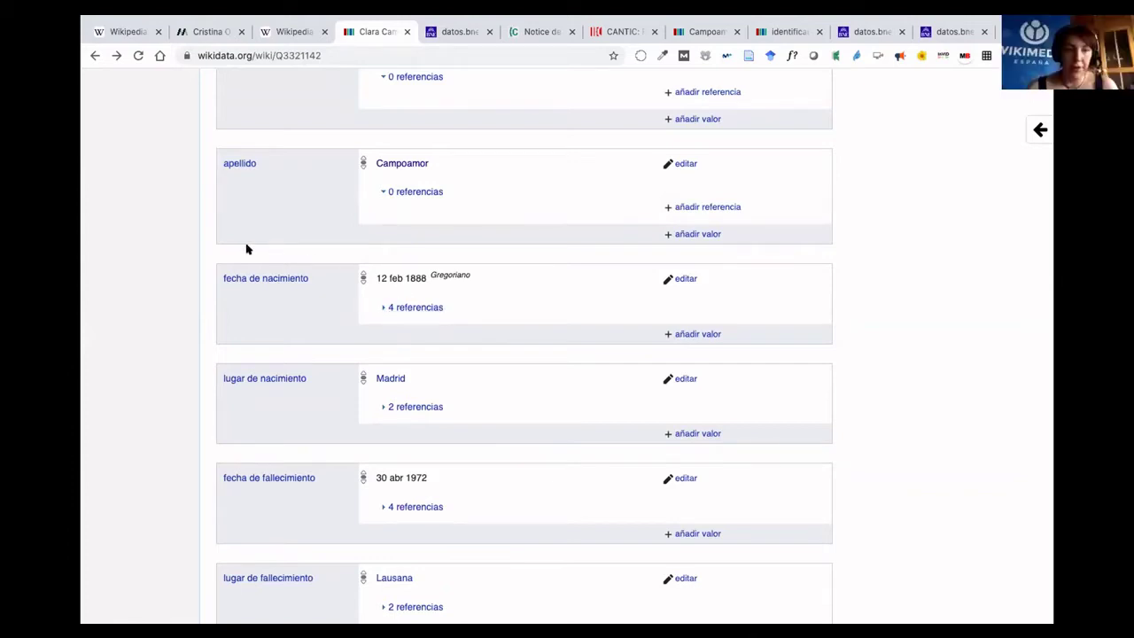
left_click(385, 308)
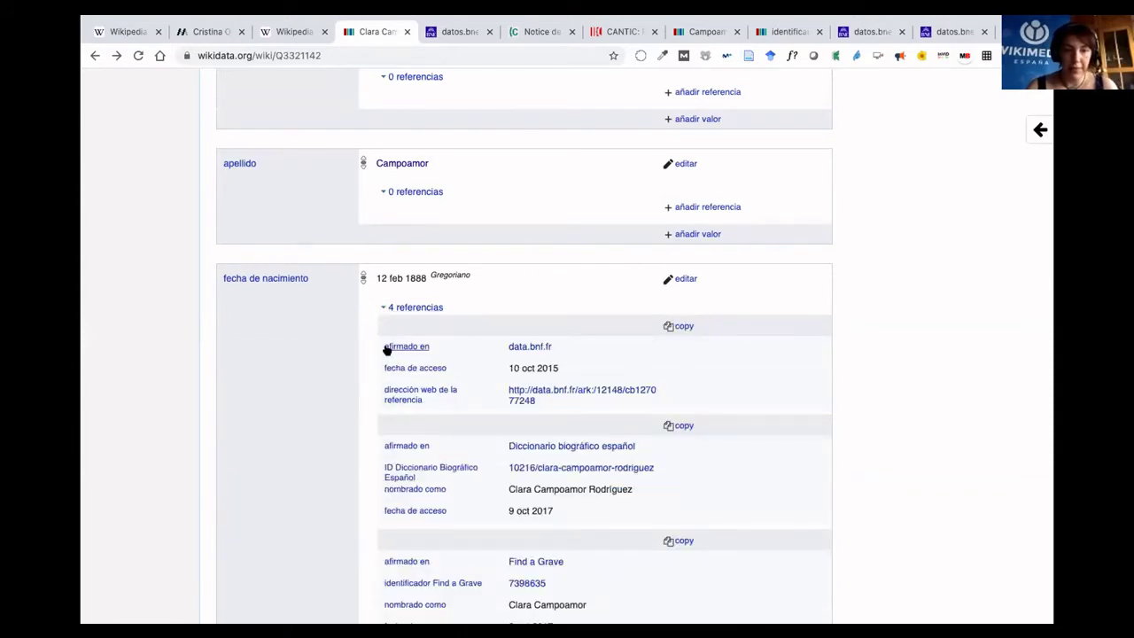
scroll(386, 350, "down", 1)
scroll(386, 350, "down", 1)
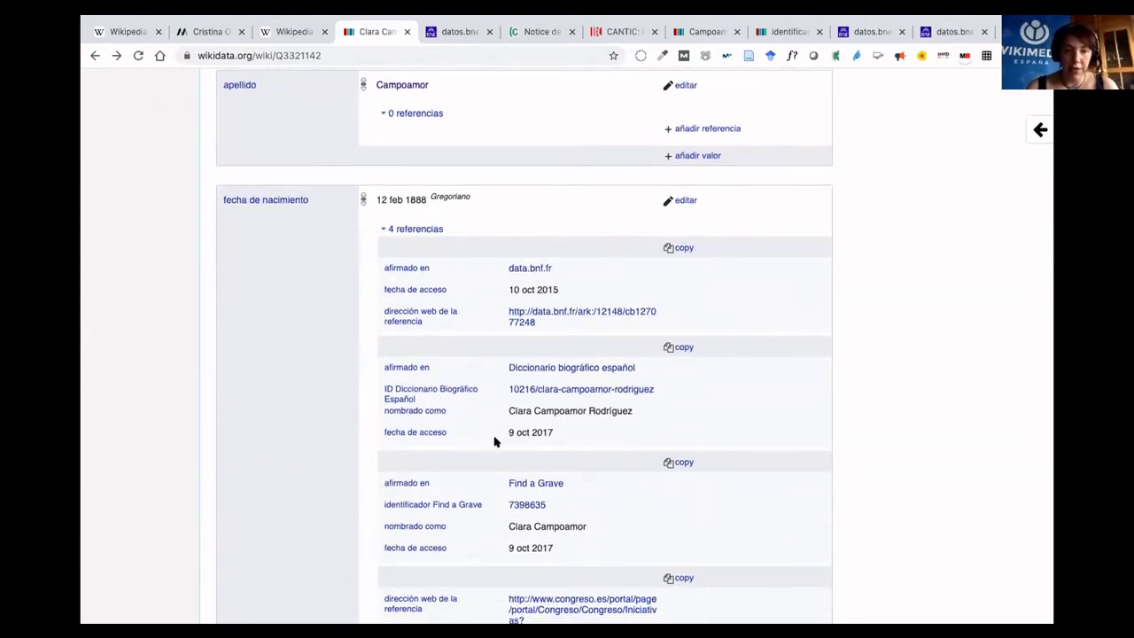
scroll(459, 404, "down", 3)
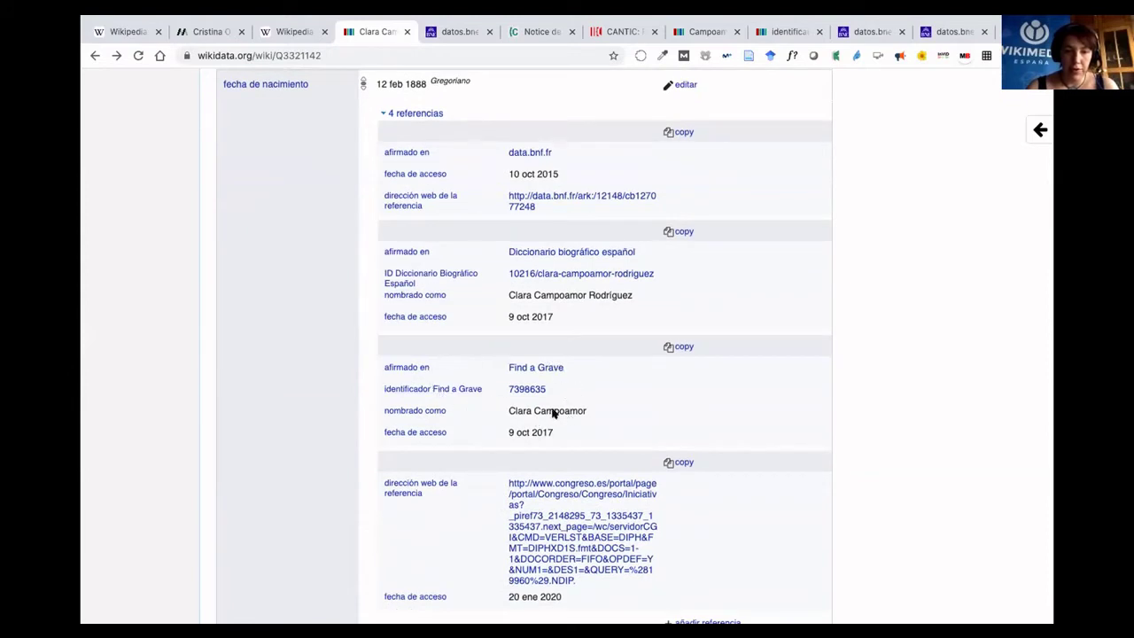
Review the remaining sources cited for the "fecha de nacimiento" statement and go back to the item's labels and descriptions.
scroll(436, 435, "down", 2)
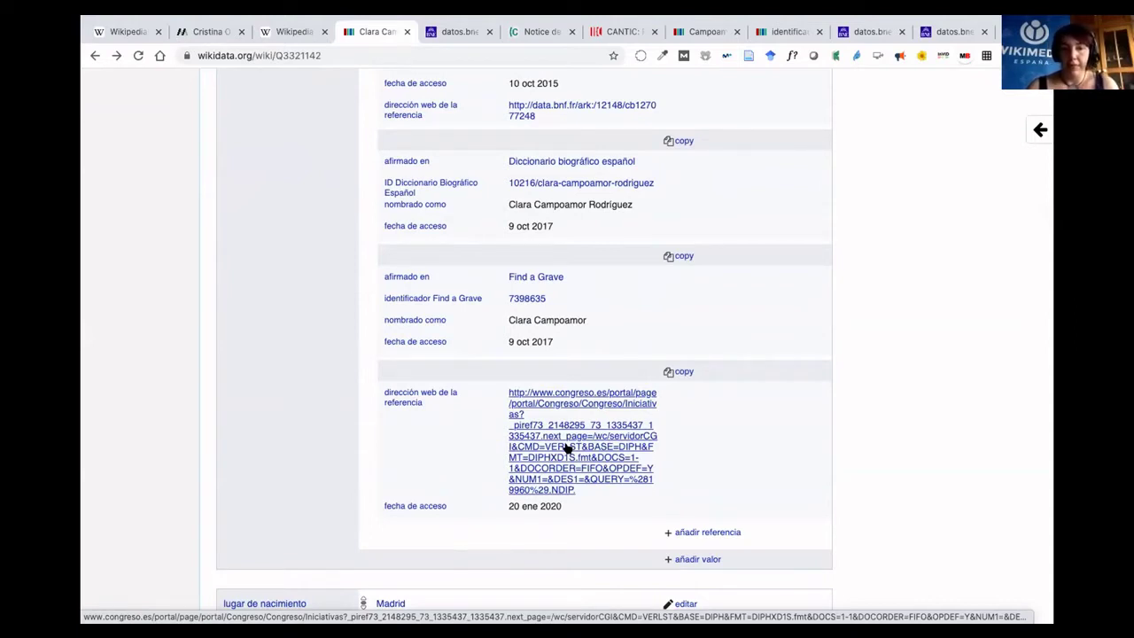
scroll(532, 385, "up", 3)
scroll(532, 387, "up", 1)
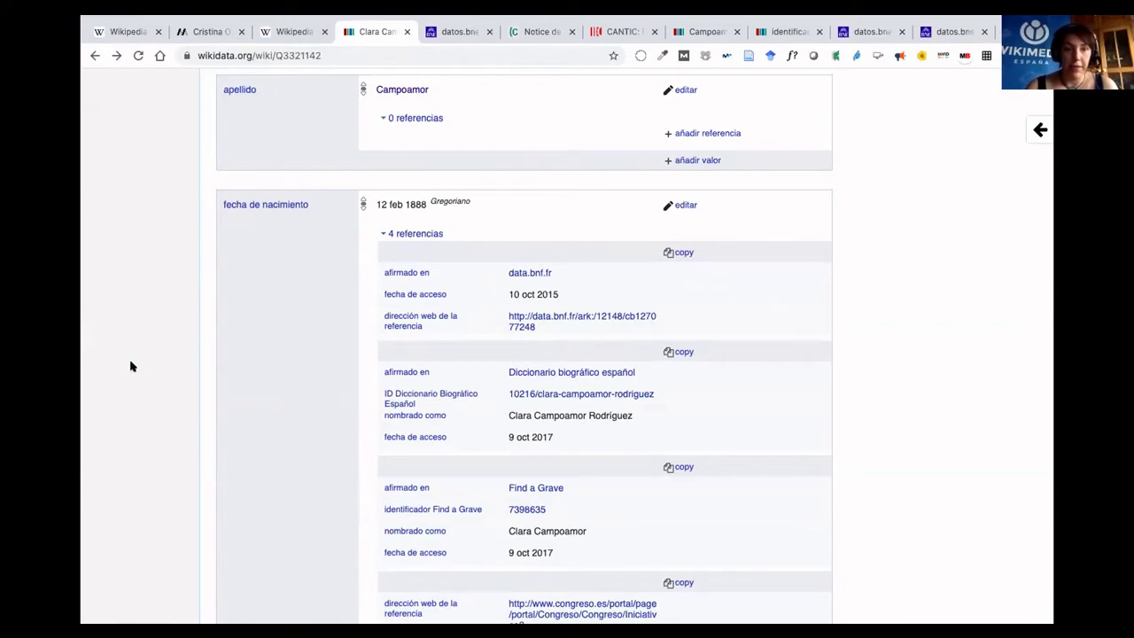
scroll(177, 347, "up", 15)
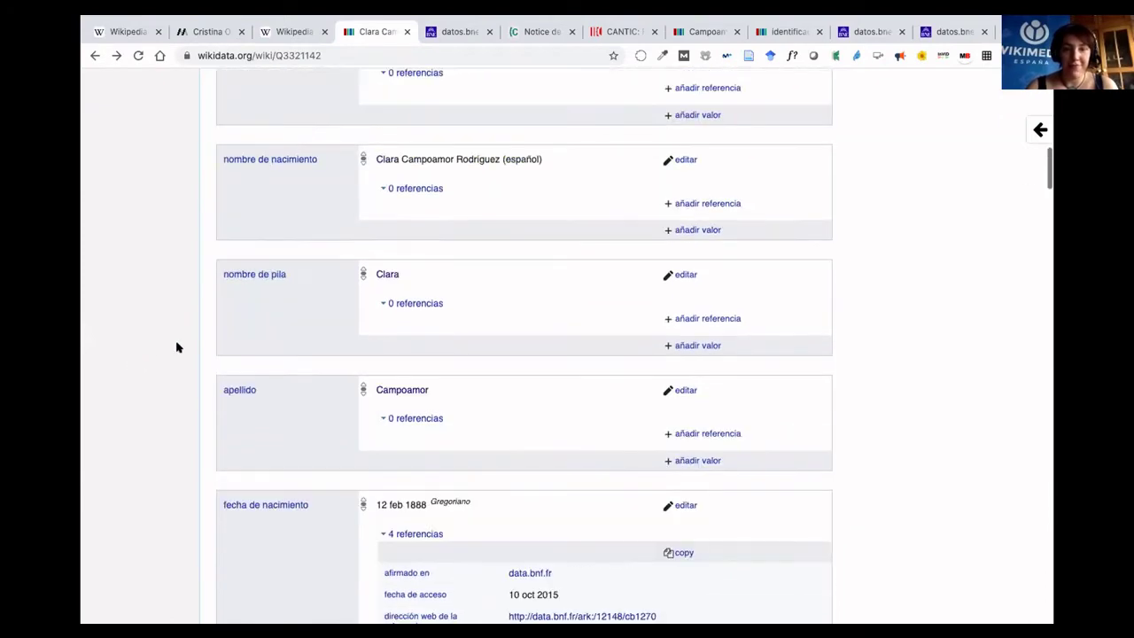
scroll(177, 346, "up", 2)
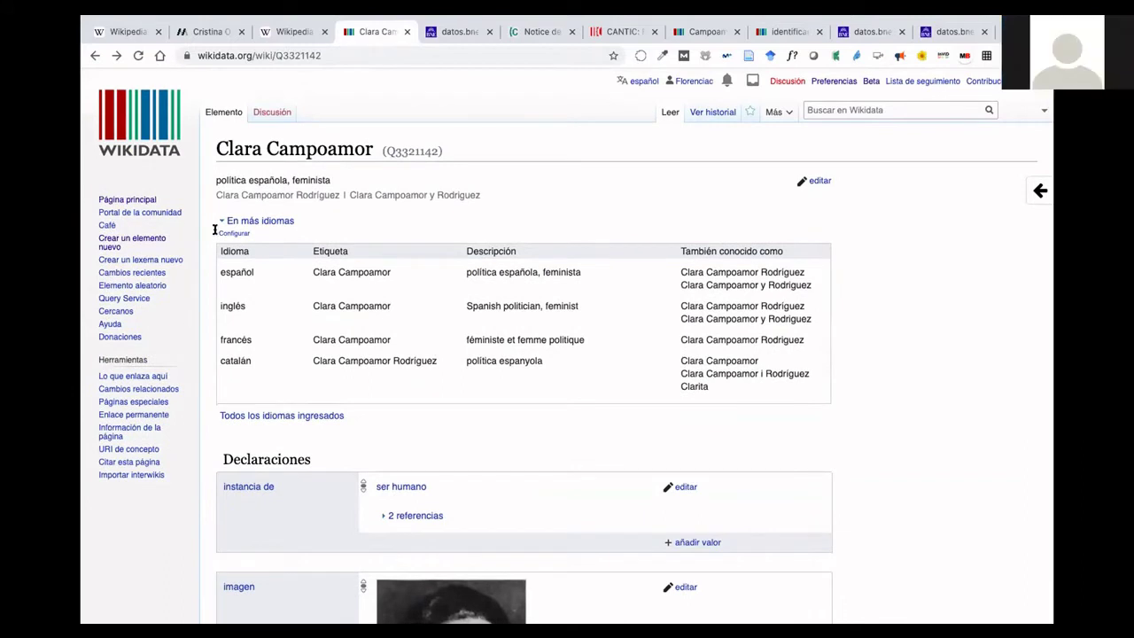
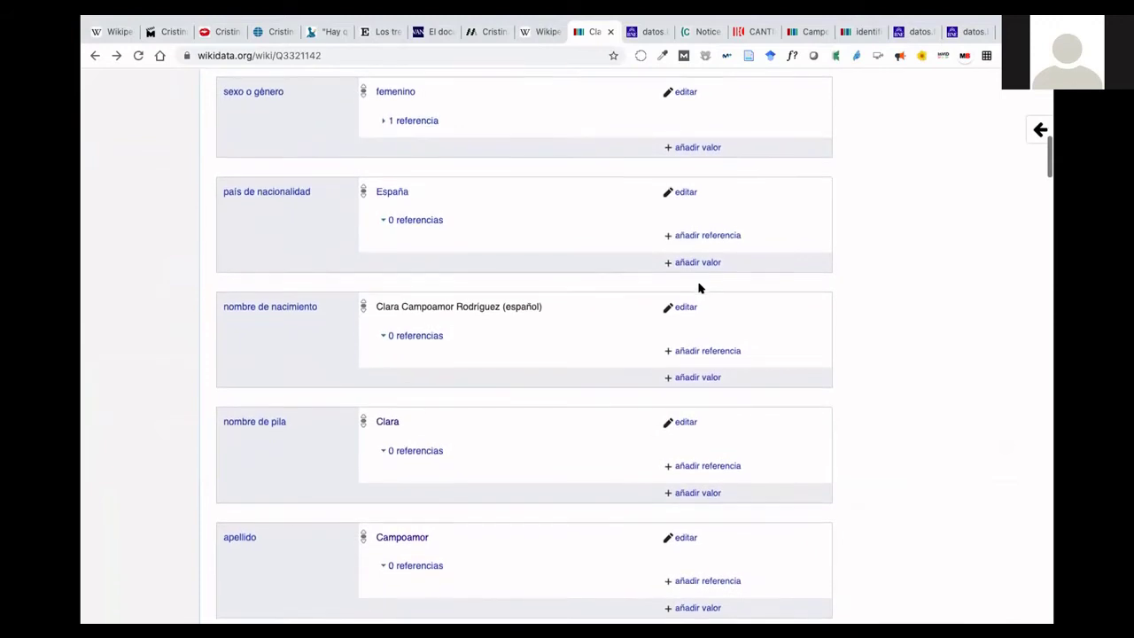
Search Wikidata for "Madrid" and open the item described as "Capital de España".
scroll(699, 288, "up", 1)
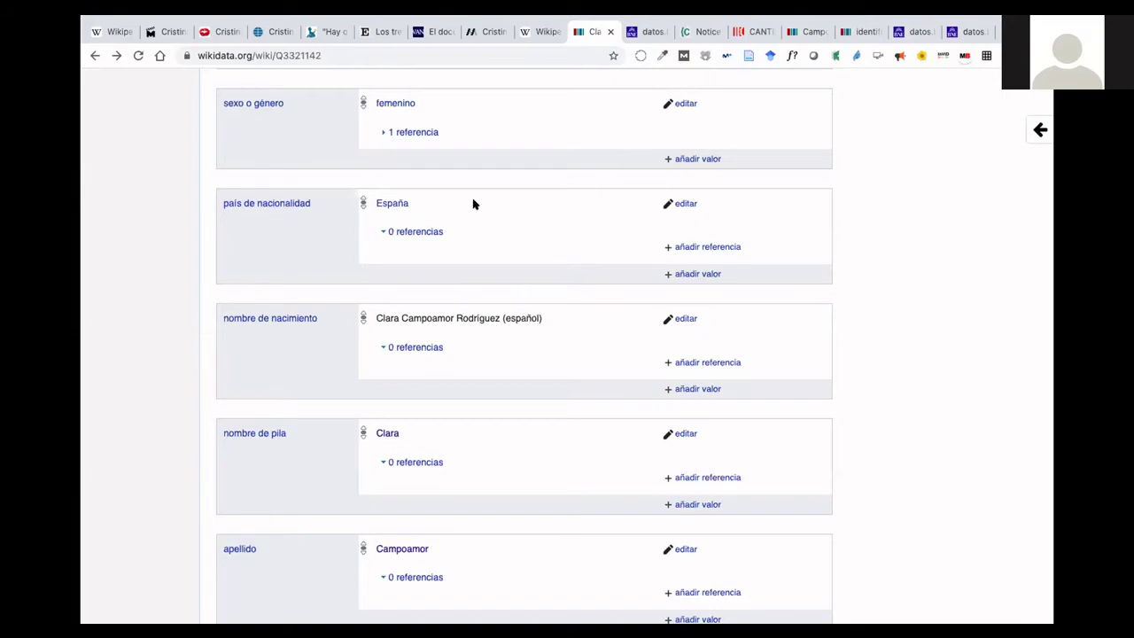
scroll(130, 221, "up", 10)
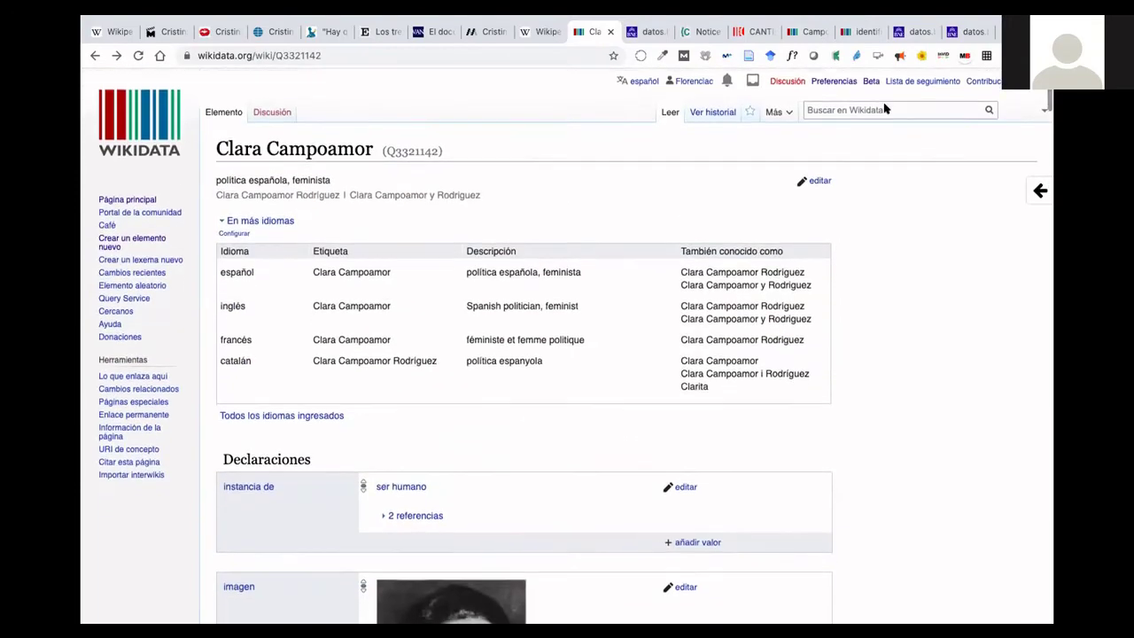
left_click(884, 108)
type("MAdr")
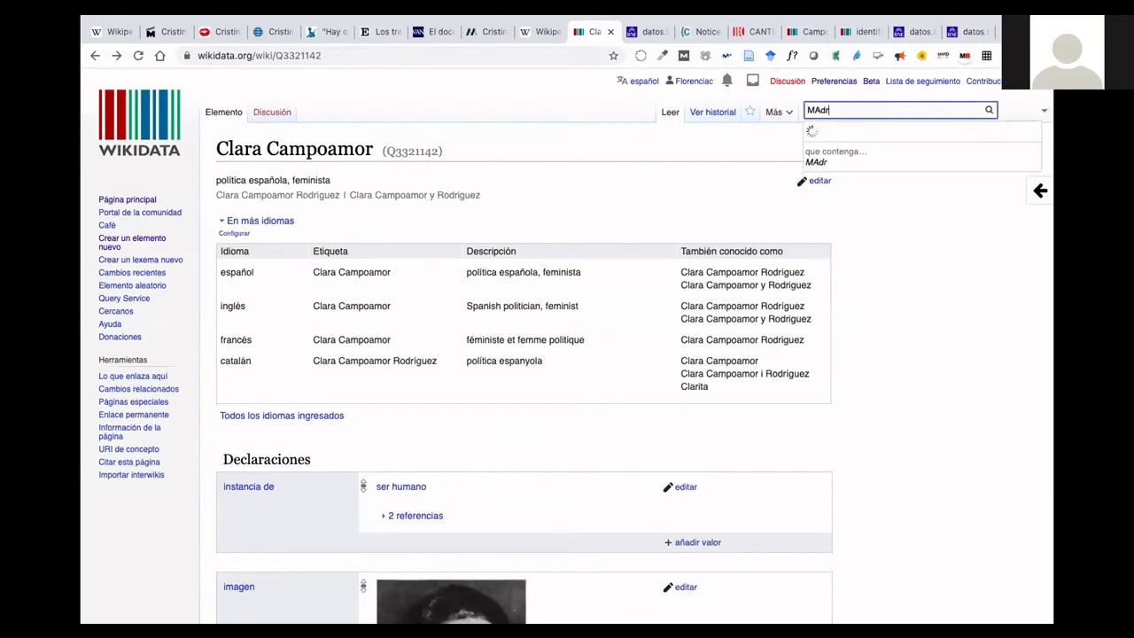
type("id")
key("Down")
key("Return")
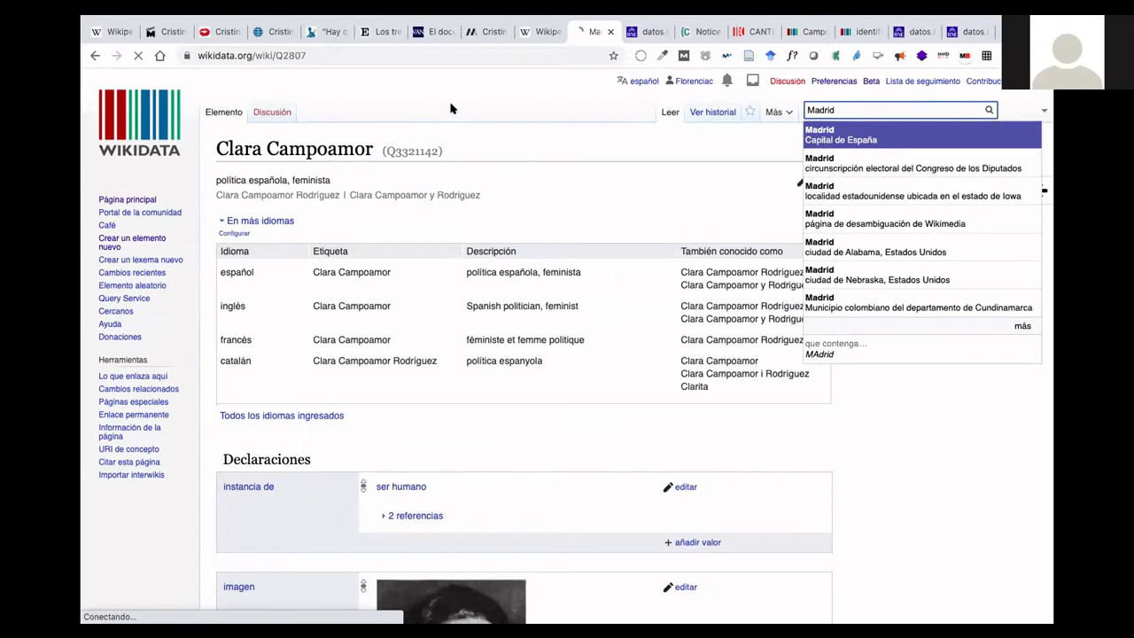
Browse the Madrid item's statements from "instancia de" through "gentilicio", "capital de" and "coordenadas" to "jefe de gobierno".
scroll(443, 413, "down", 3)
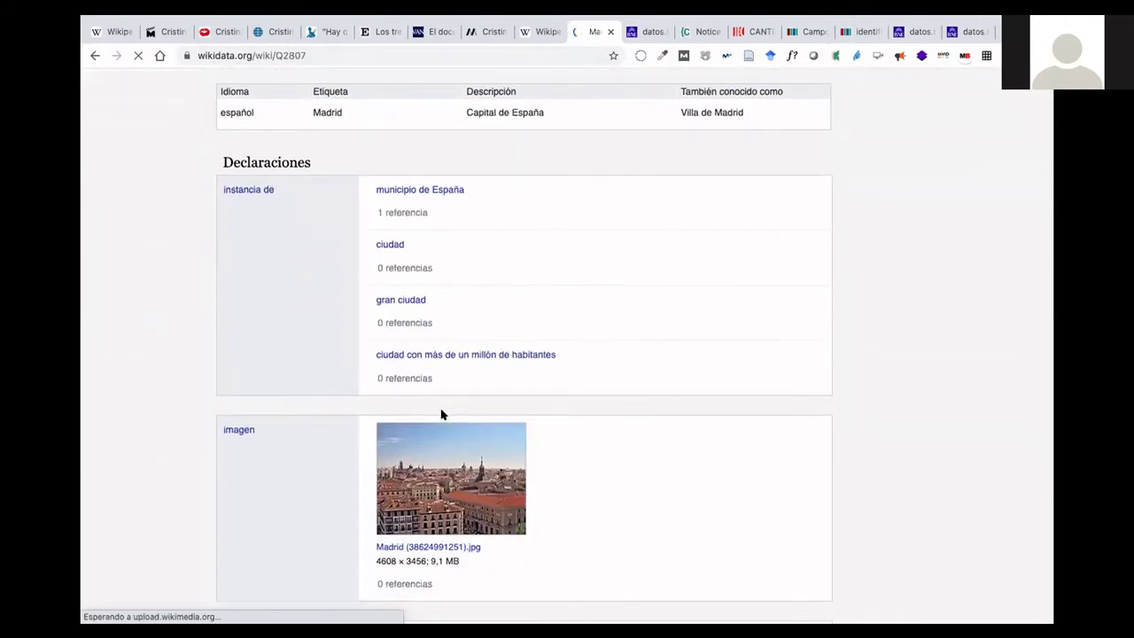
scroll(441, 415, "down", 5)
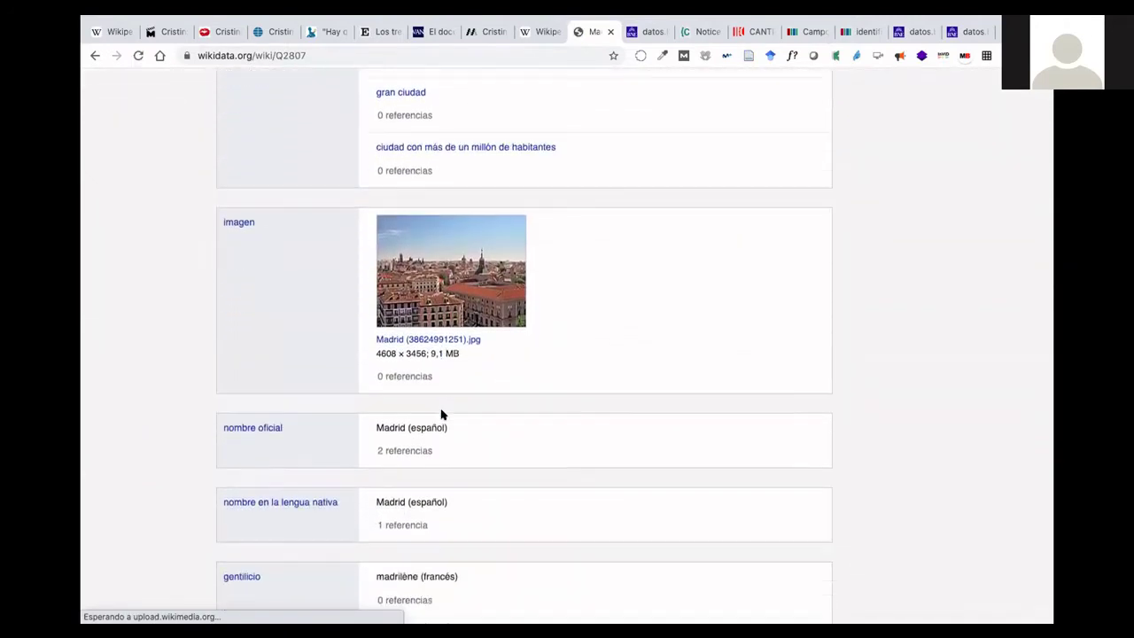
scroll(441, 415, "down", 8)
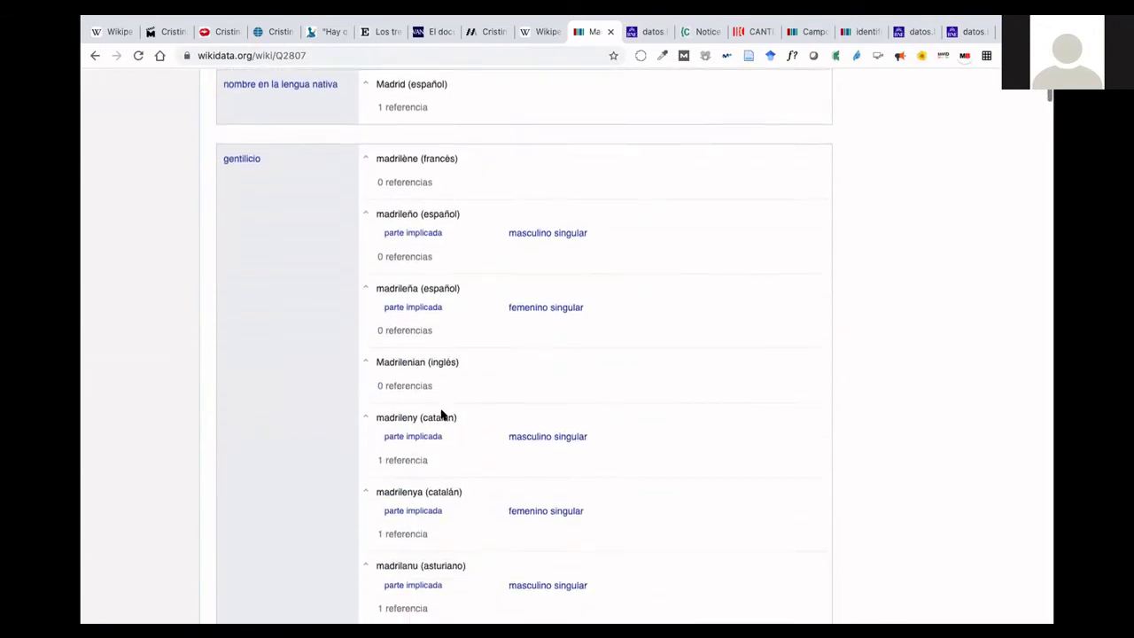
scroll(441, 415, "down", 17)
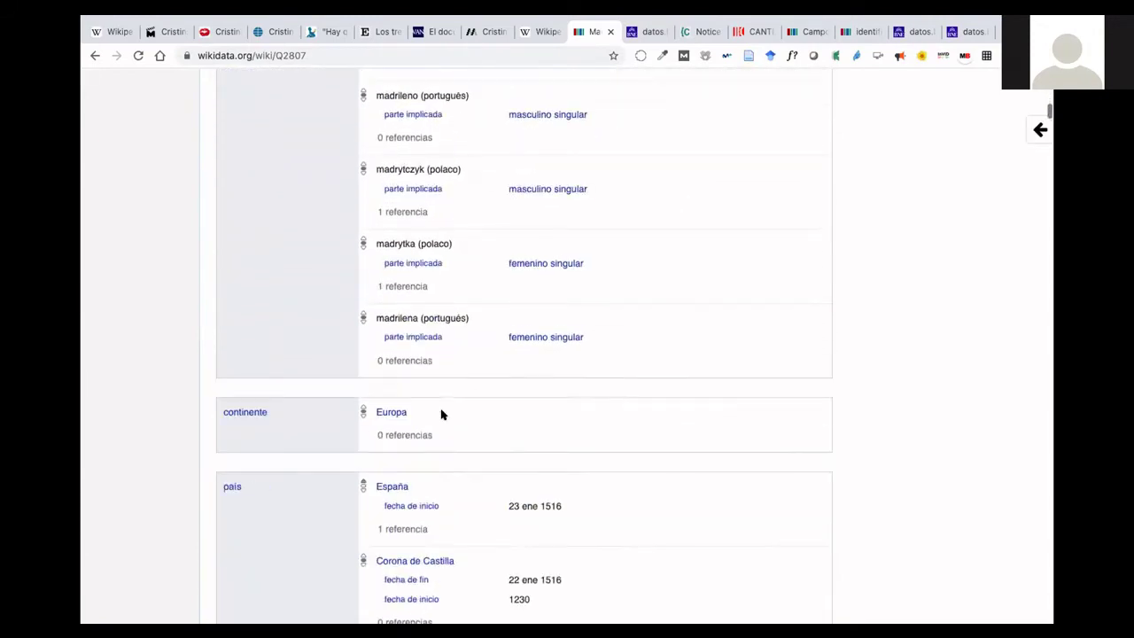
scroll(441, 415, "down", 10)
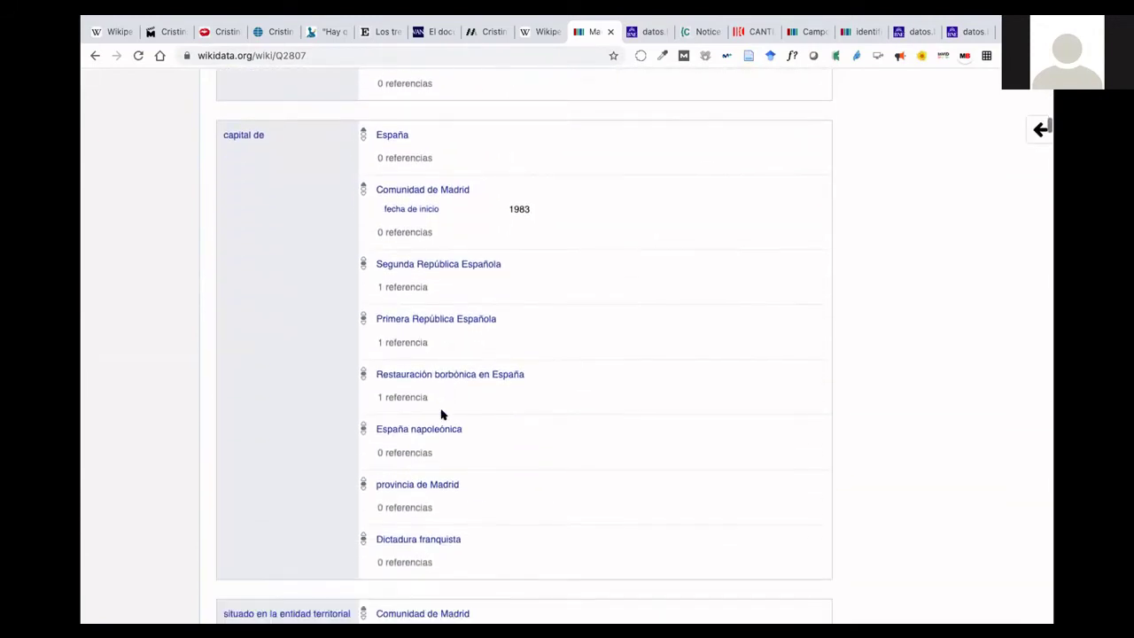
scroll(441, 415, "down", 9)
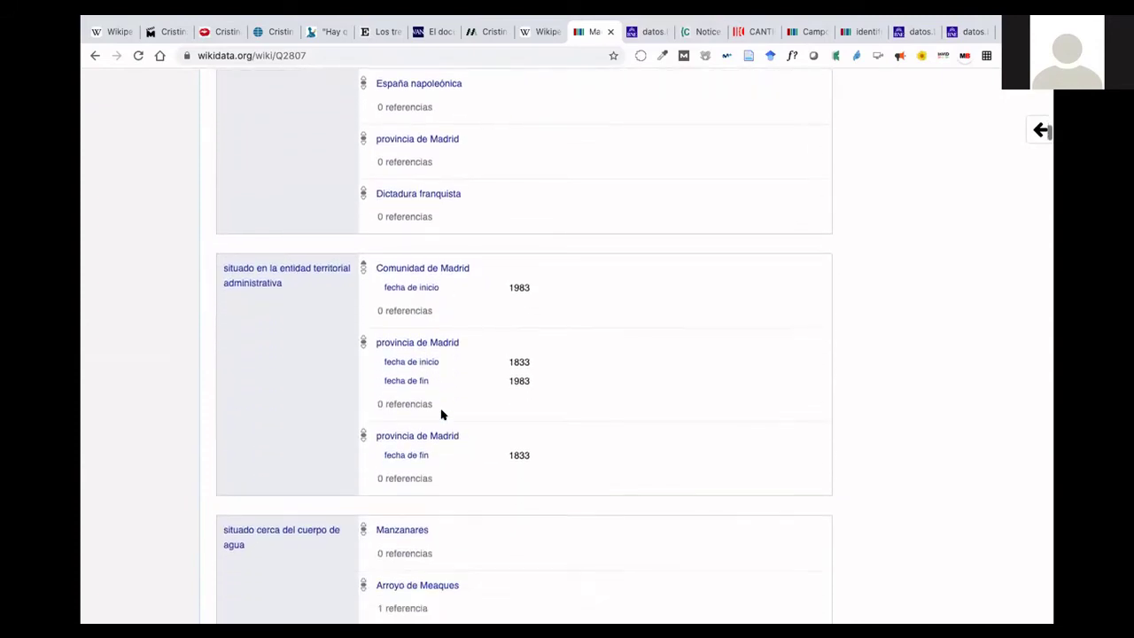
scroll(441, 415, "down", 8)
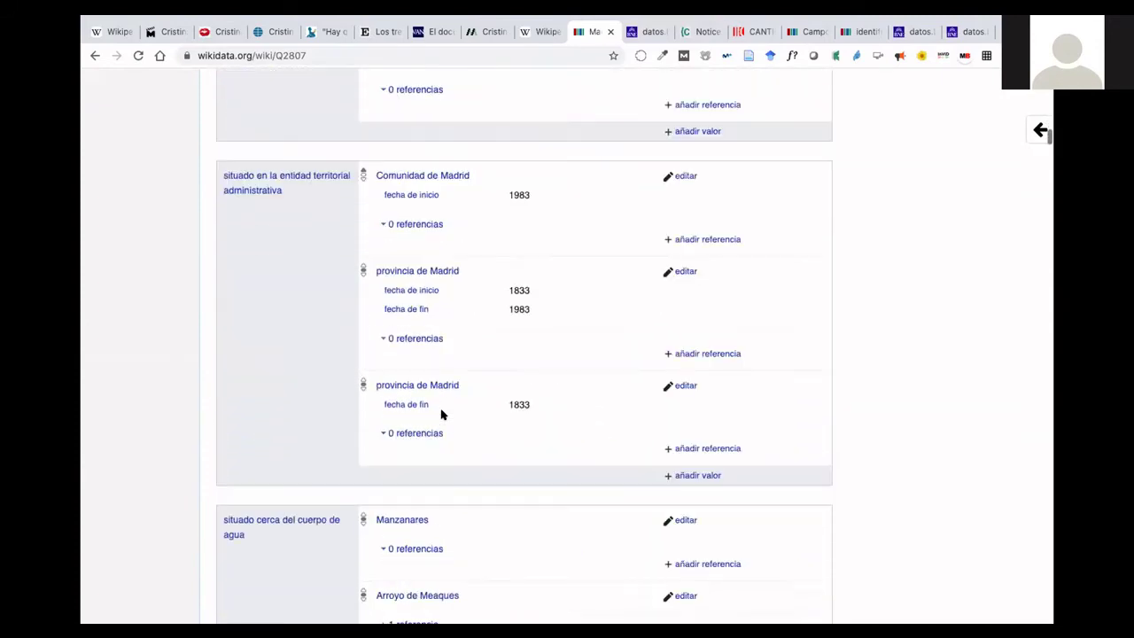
scroll(442, 414, "down", 7)
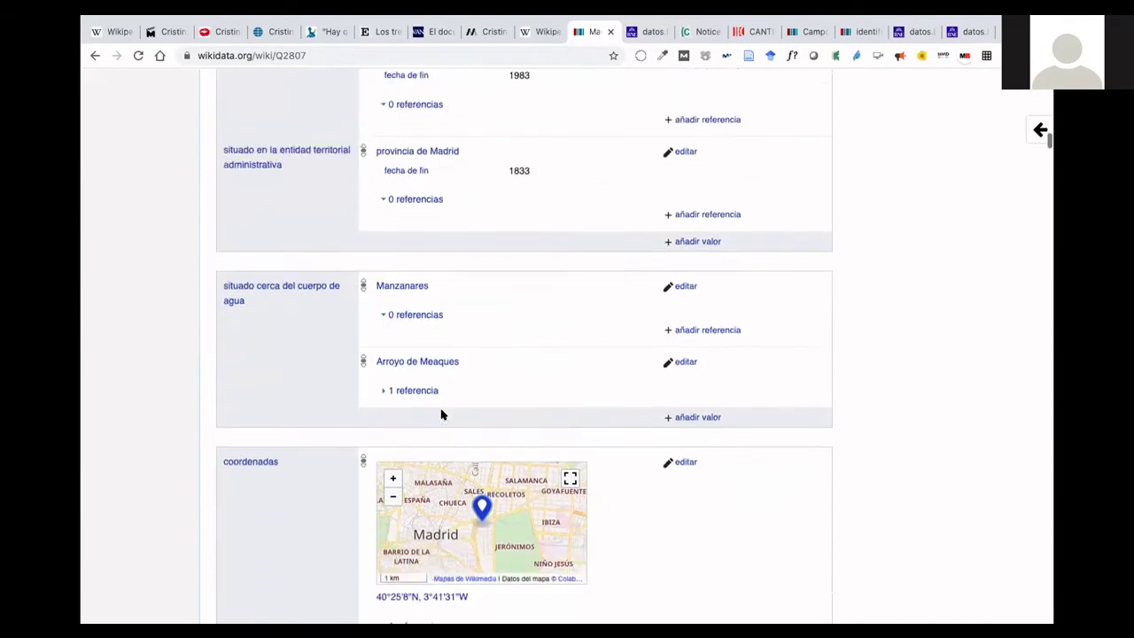
scroll(441, 415, "down", 10)
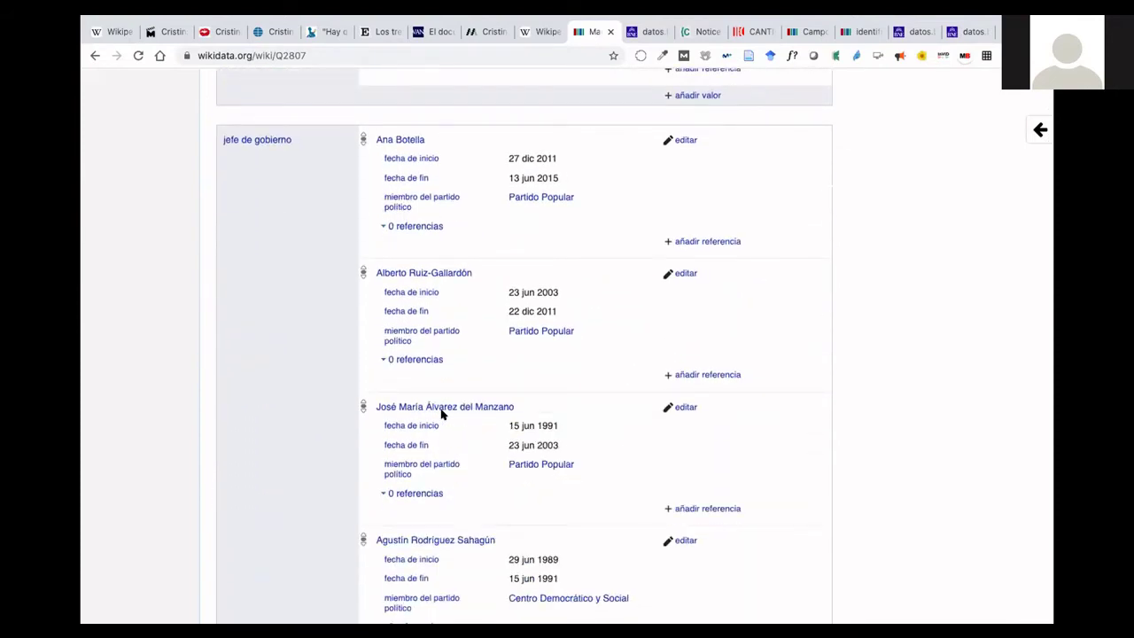
Examine the first "jefe de gobierno" values of Madrid together with their start date, end date and political party qualifiers.
scroll(441, 414, "down", 3)
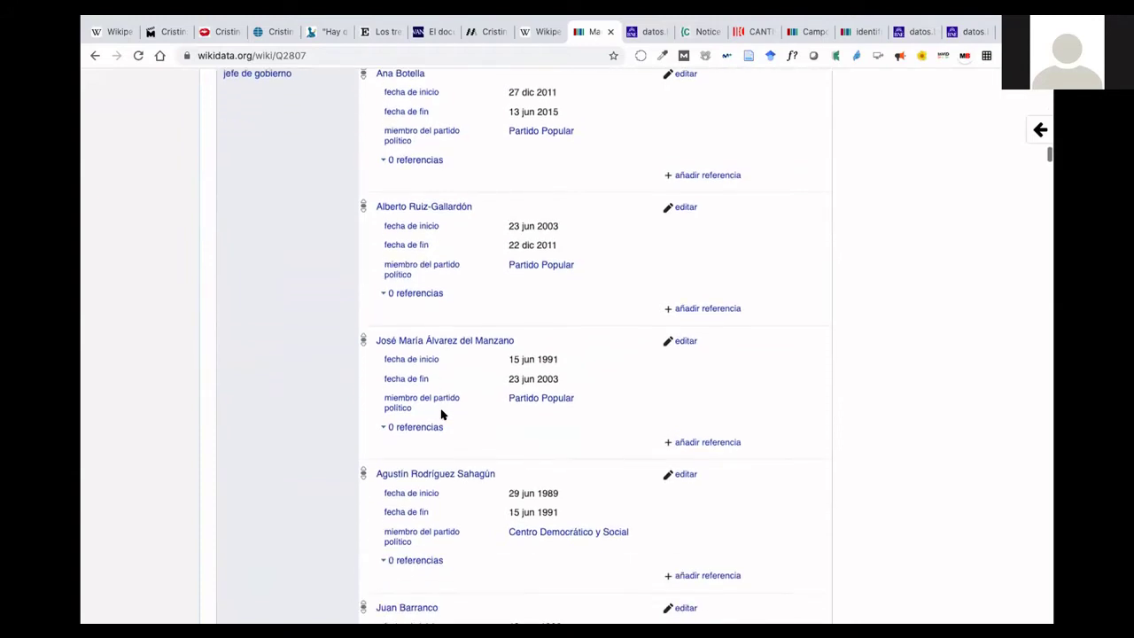
scroll(442, 415, "down", 8)
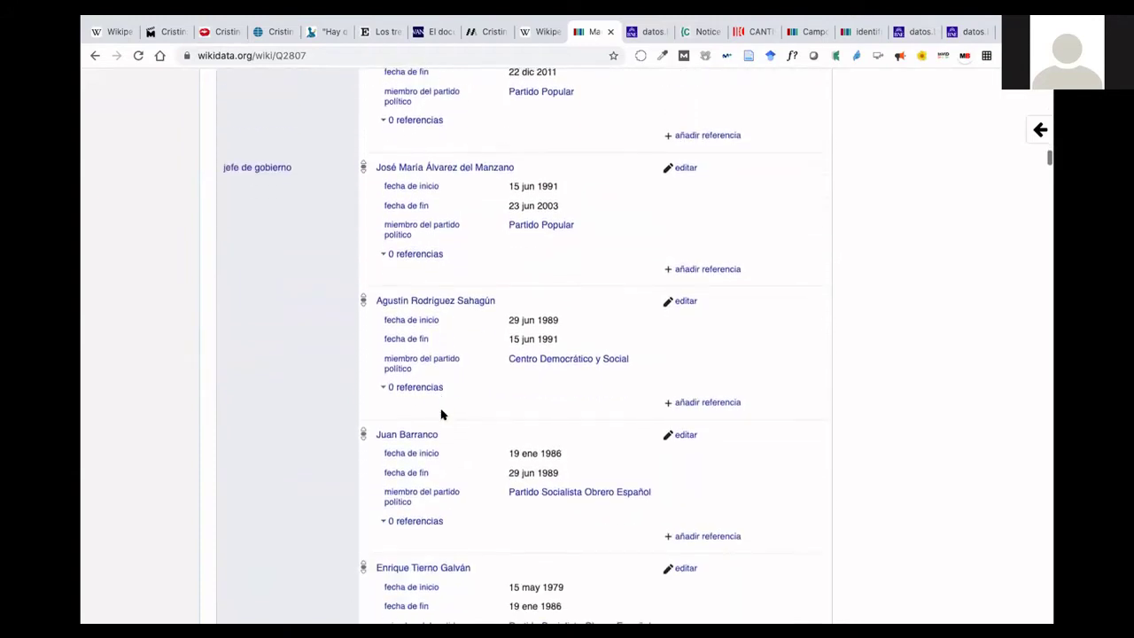
scroll(442, 414, "down", 4)
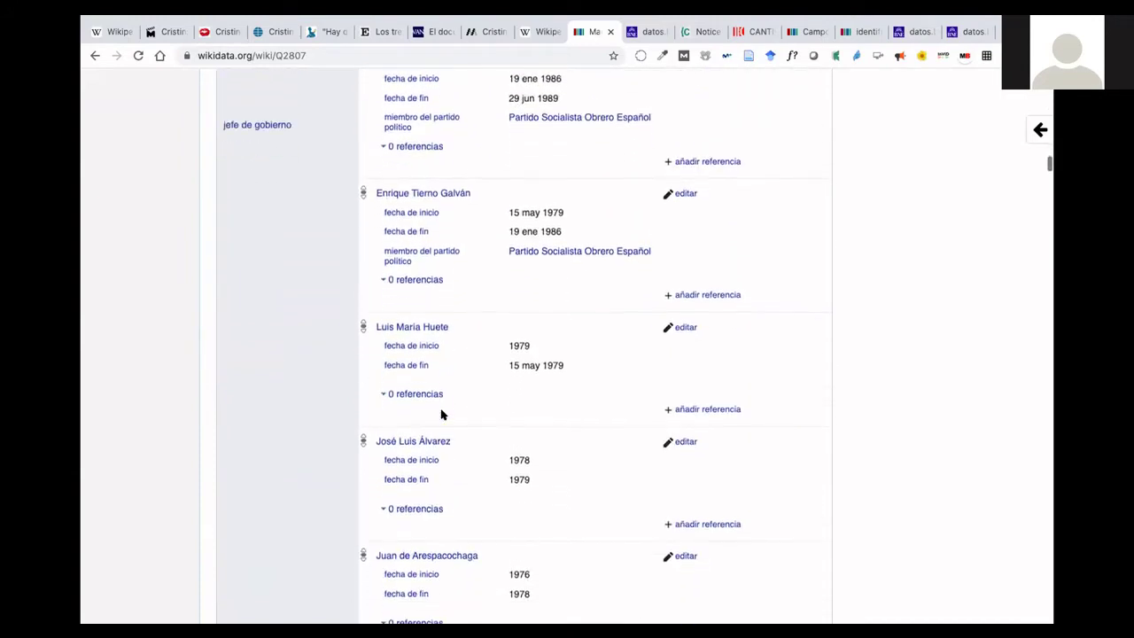
scroll(441, 415, "up", 3)
scroll(441, 415, "up", 14)
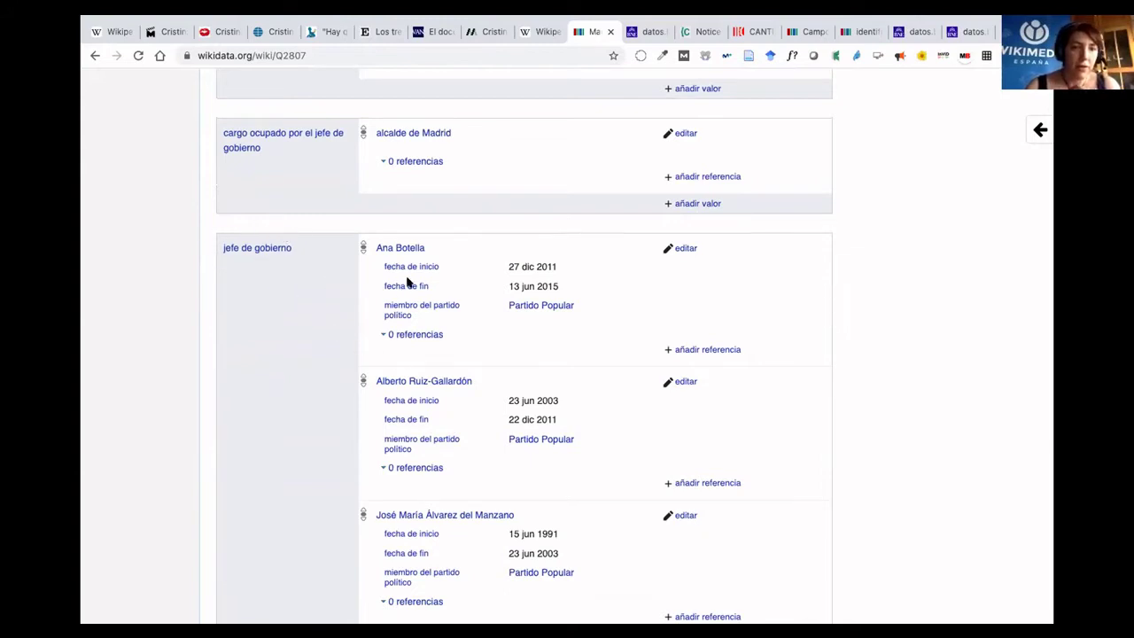
scroll(469, 438, "down", 3)
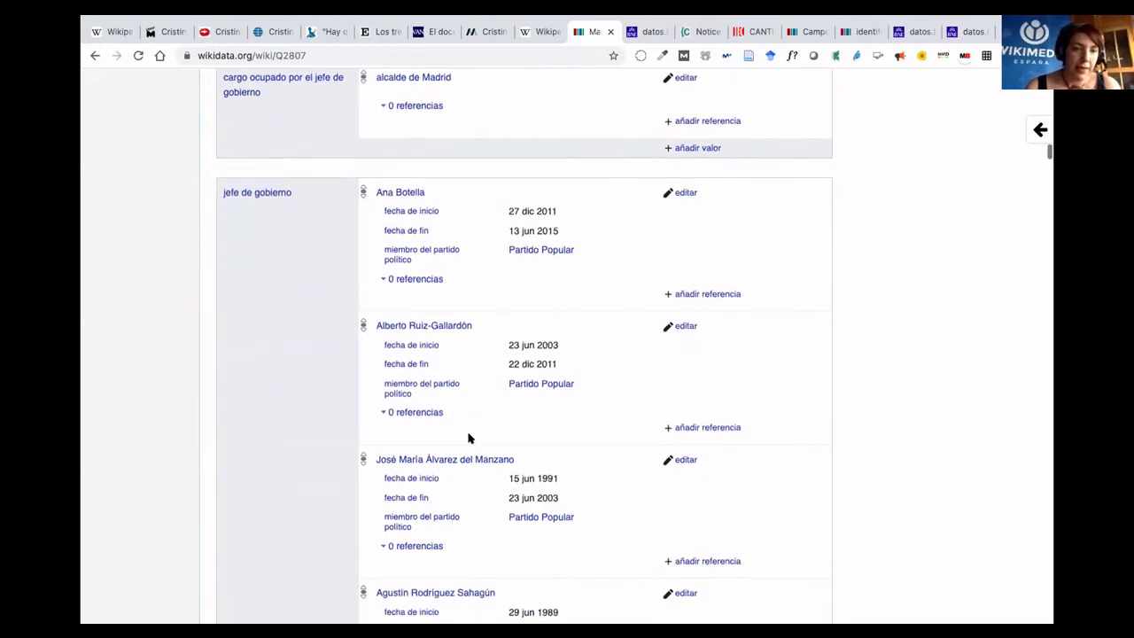
scroll(469, 437, "down", 2)
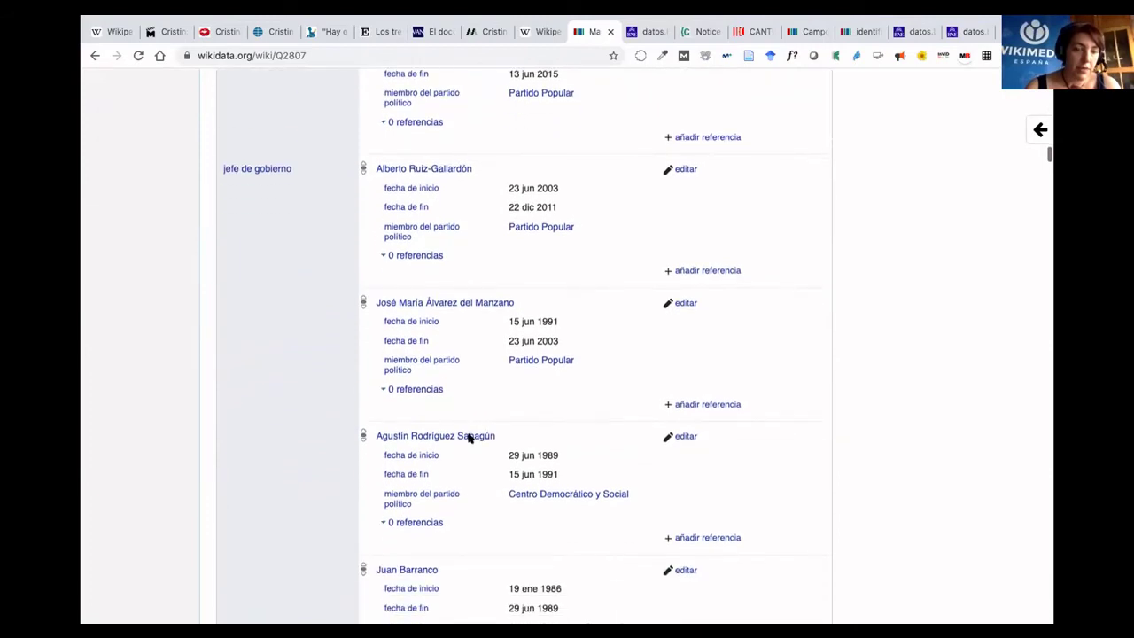
scroll(469, 438, "up", 2)
scroll(469, 437, "down", 1)
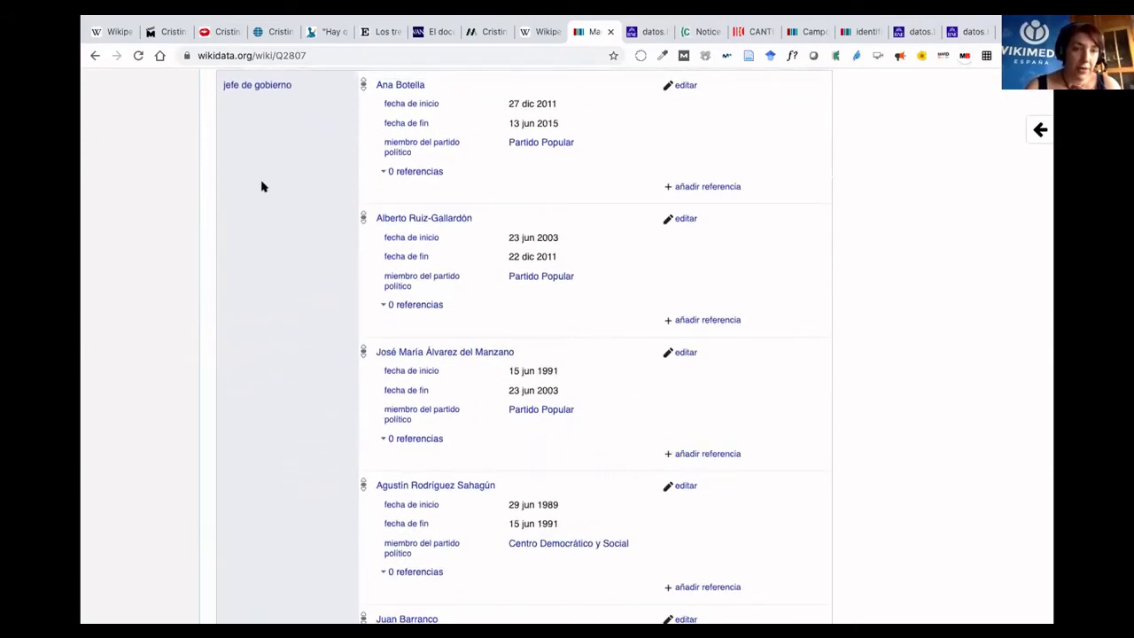
Go through the rest of the "jefe de gobierno" values and examine the date and party qualifiers of the last entries.
scroll(421, 327, "down", 8)
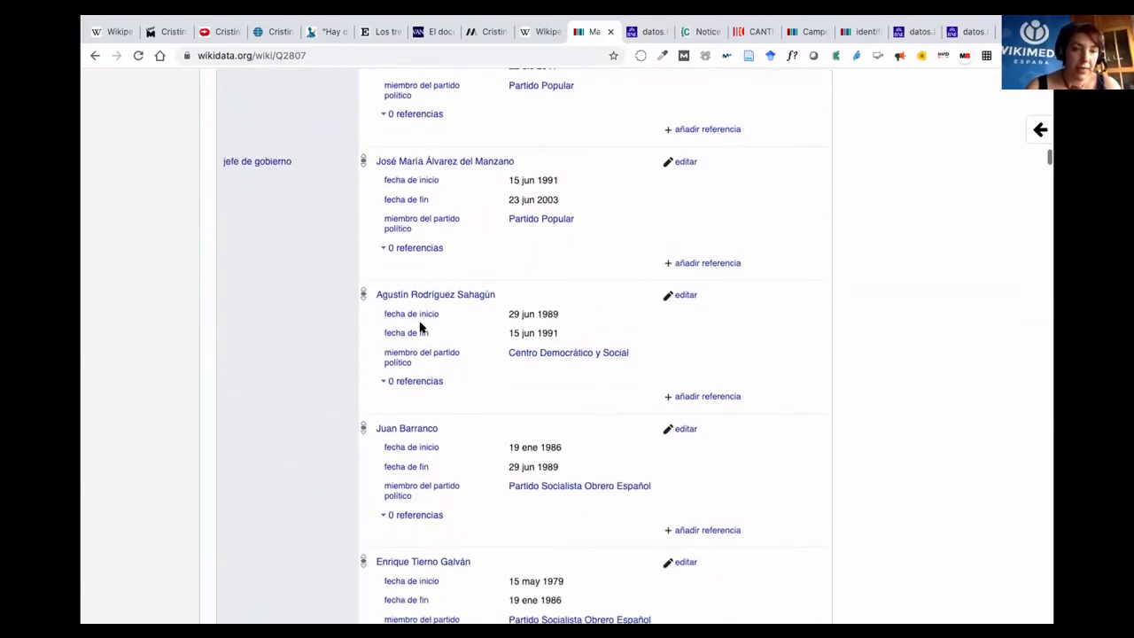
scroll(421, 327, "down", 5)
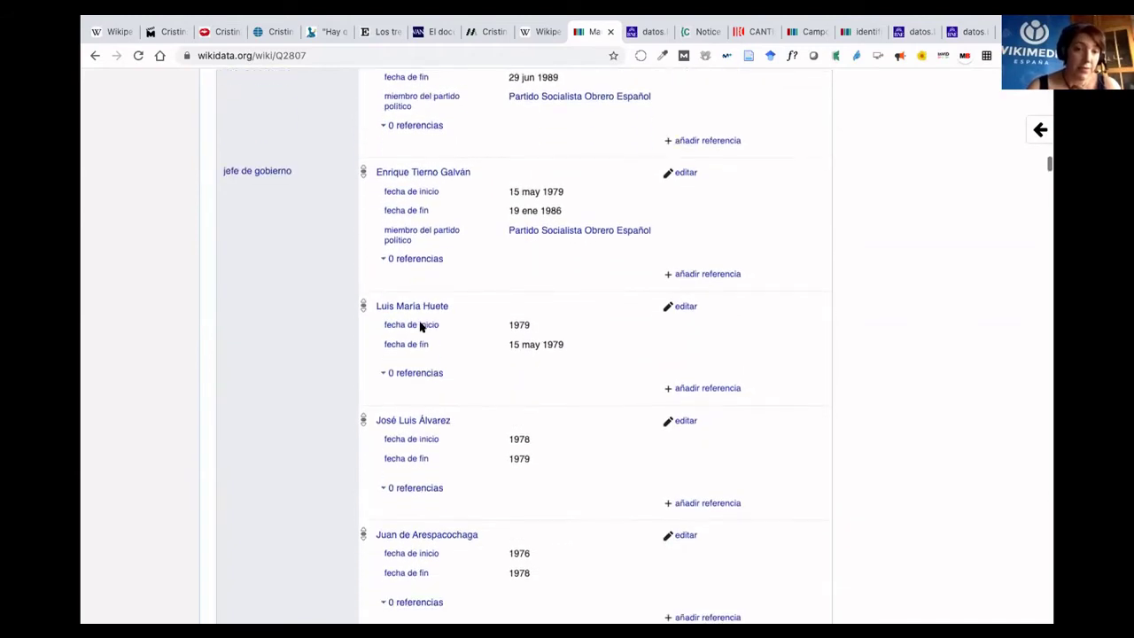
scroll(421, 327, "down", 7)
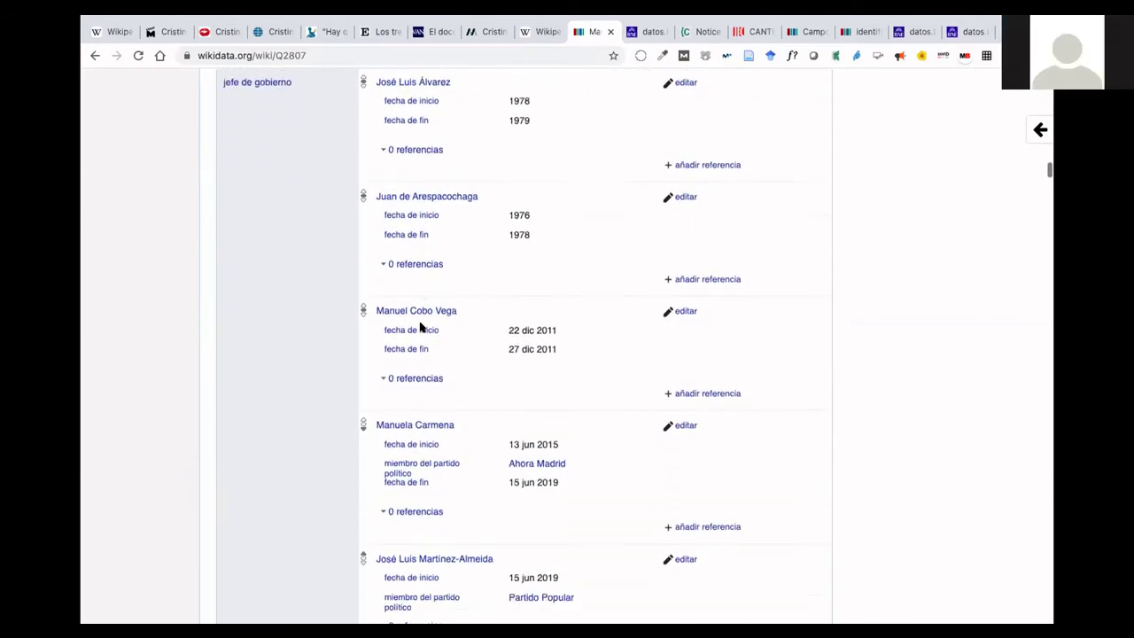
scroll(421, 327, "down", 1)
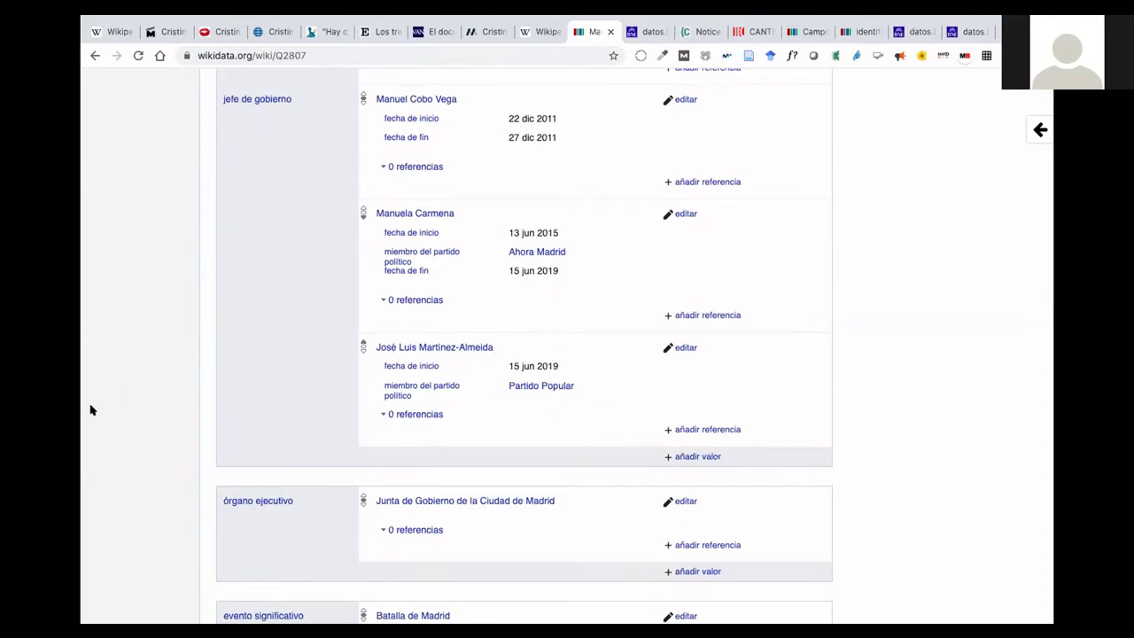
scroll(91, 410, "down", 2)
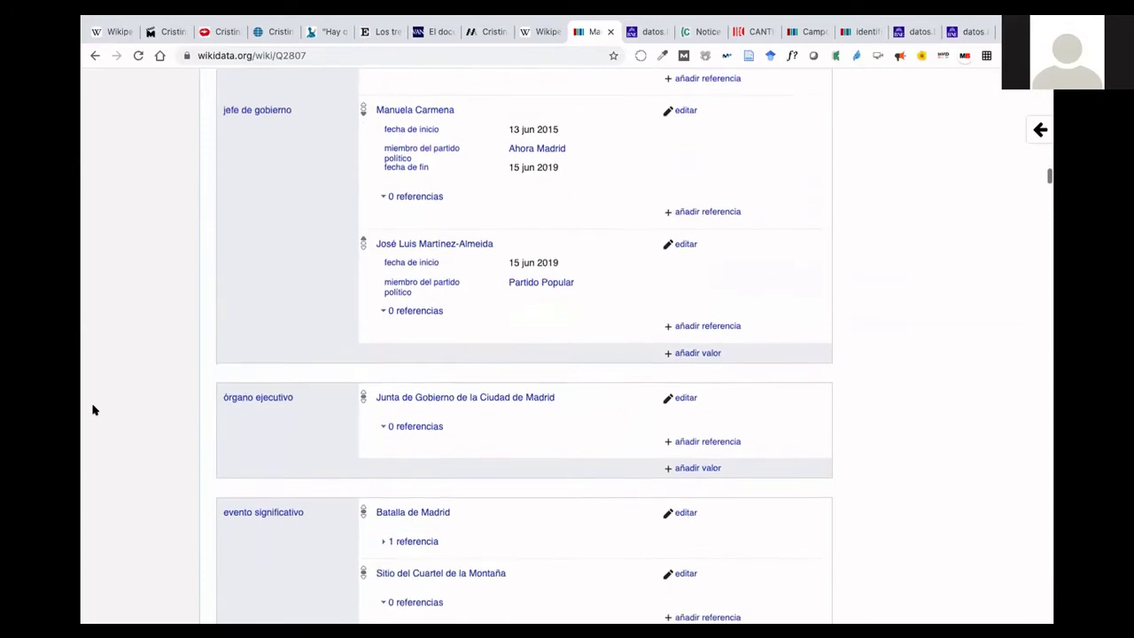
scroll(92, 410, "up", 1)
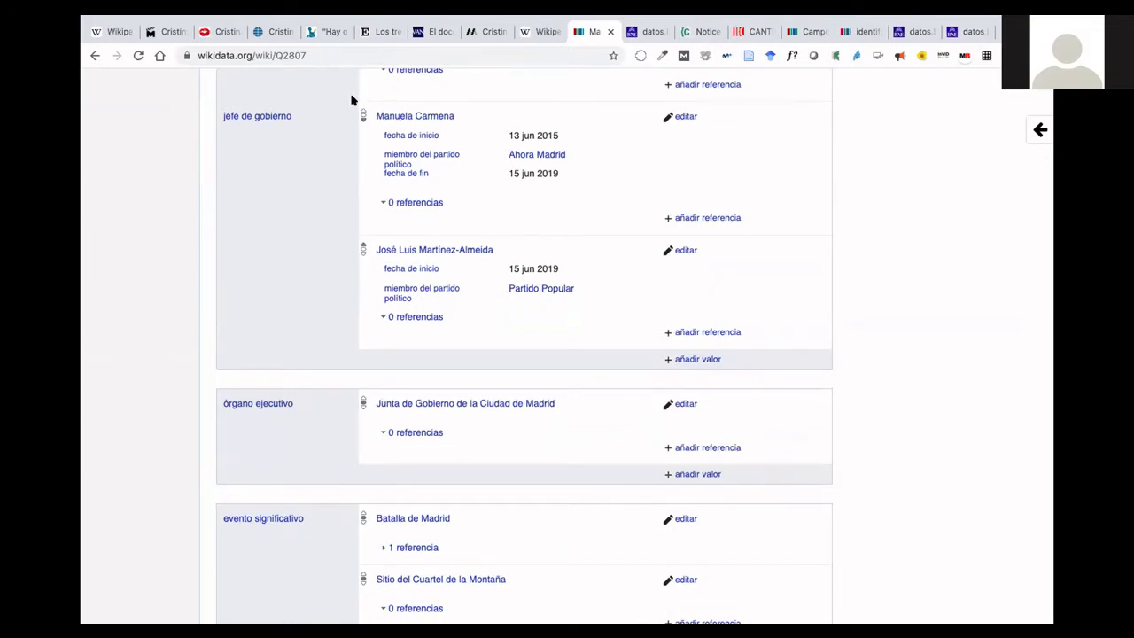
scroll(355, 122, "up", 1)
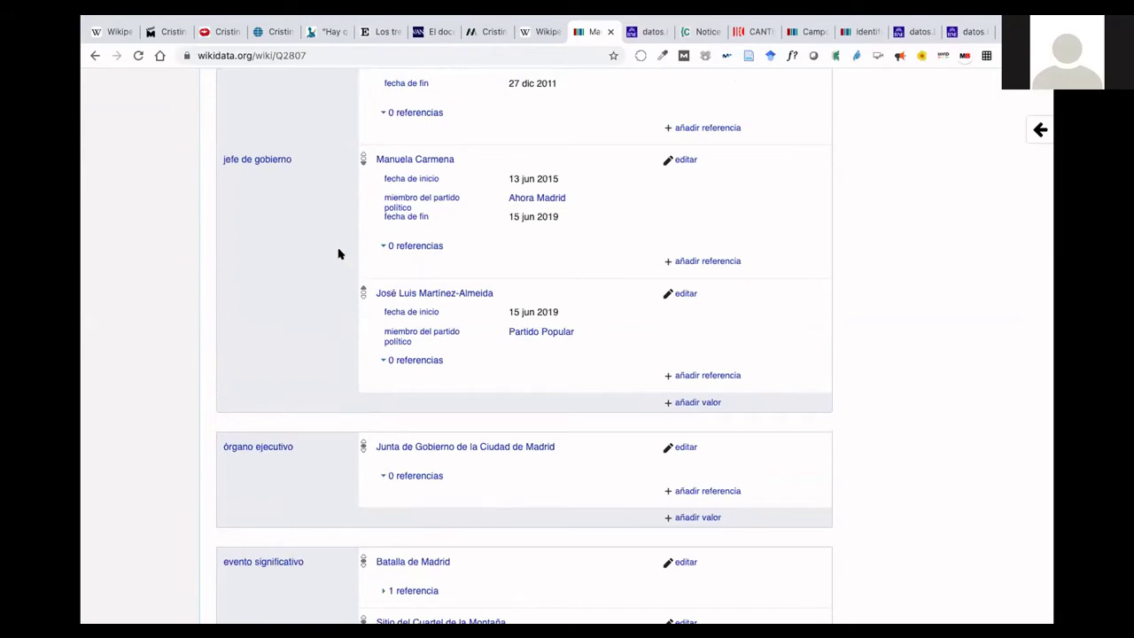
scroll(338, 254, "up", 2)
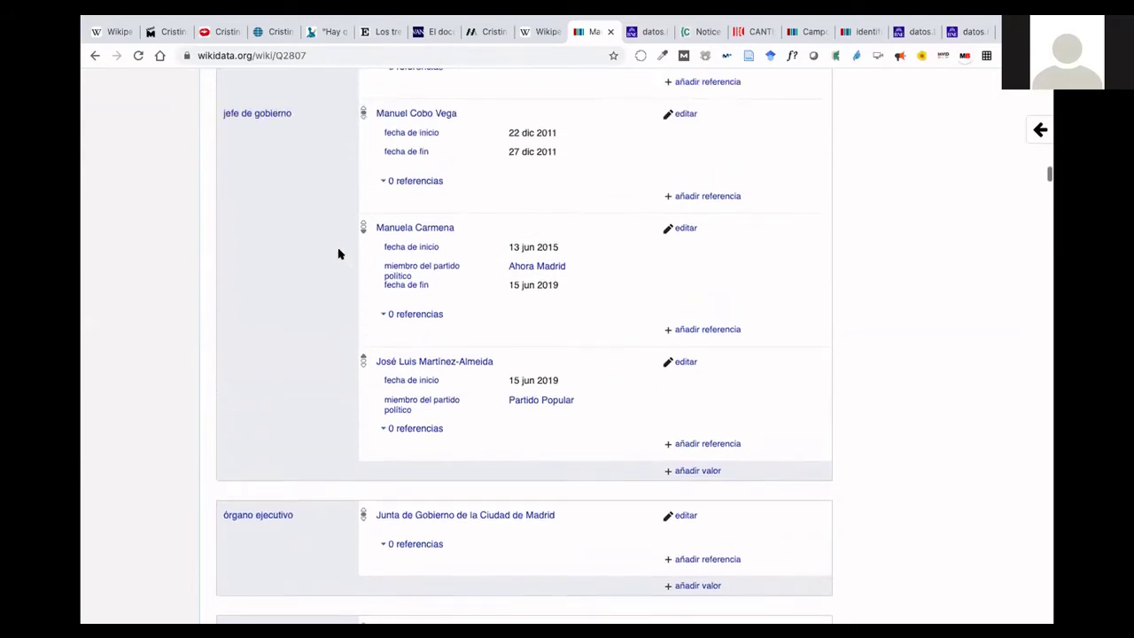
scroll(338, 254, "up", 2)
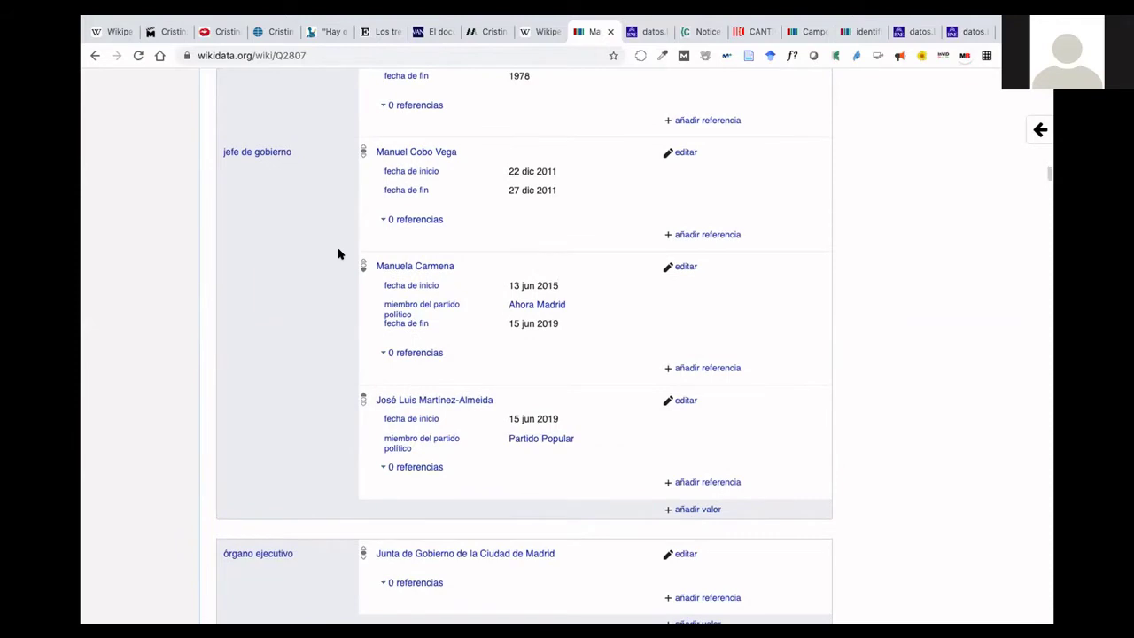
scroll(337, 254, "up", 1)
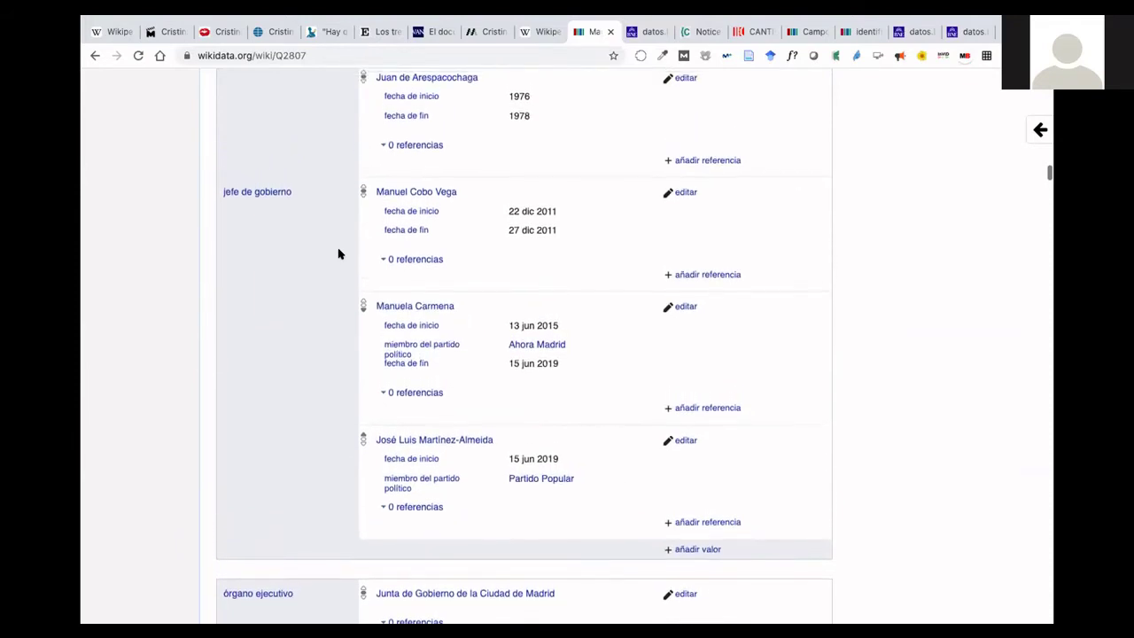
Try the "Nivel obsoleto" rank on the "jefe de gobierno" value Juan de Arespacochaga, return it to "Nivel normal" and discard the edit.
scroll(338, 254, "up", 3)
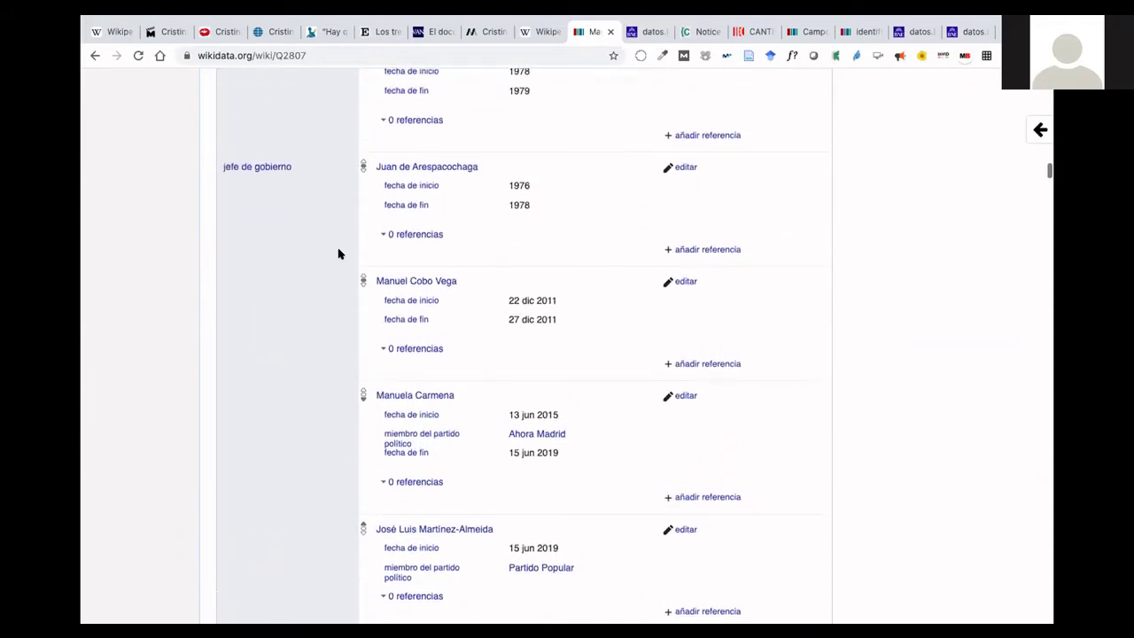
scroll(338, 254, "down", 2)
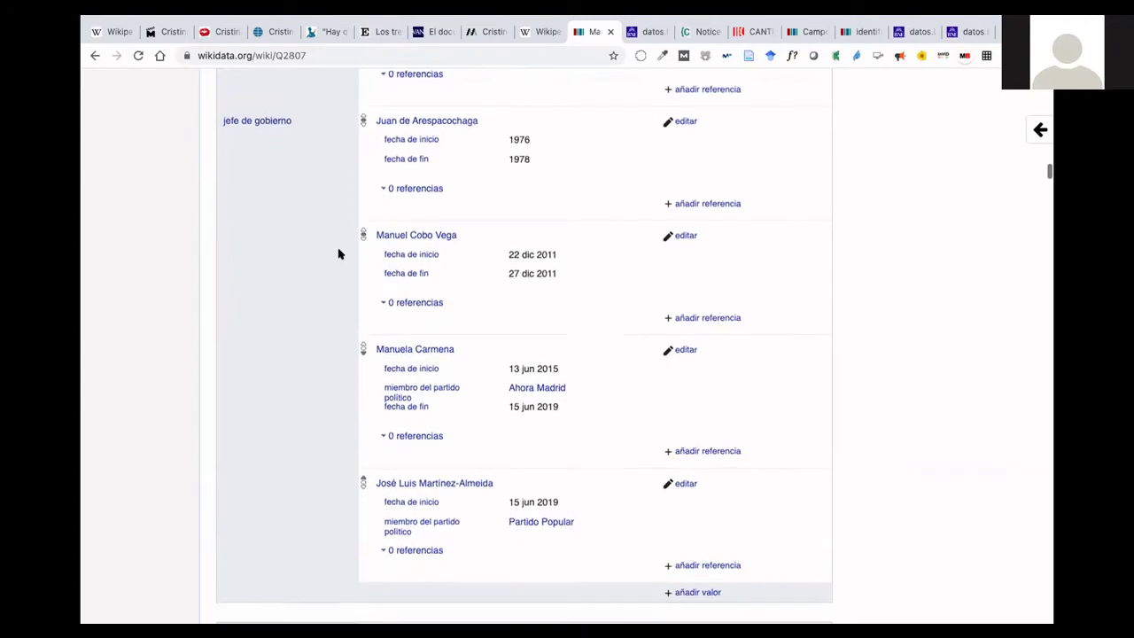
scroll(338, 254, "up", 1)
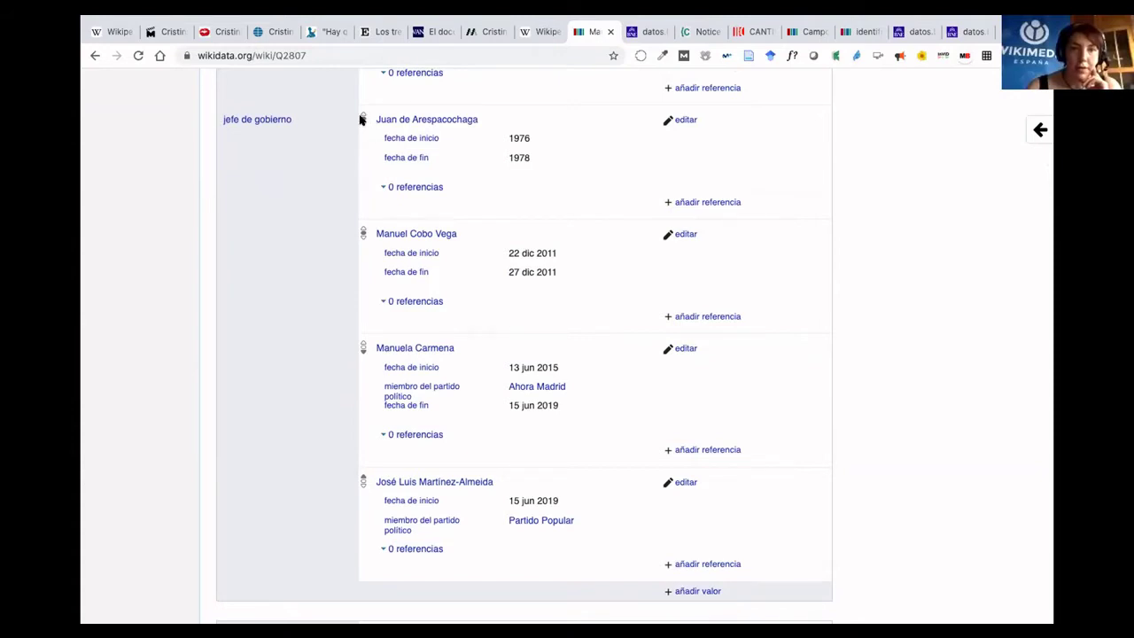
left_click(685, 122)
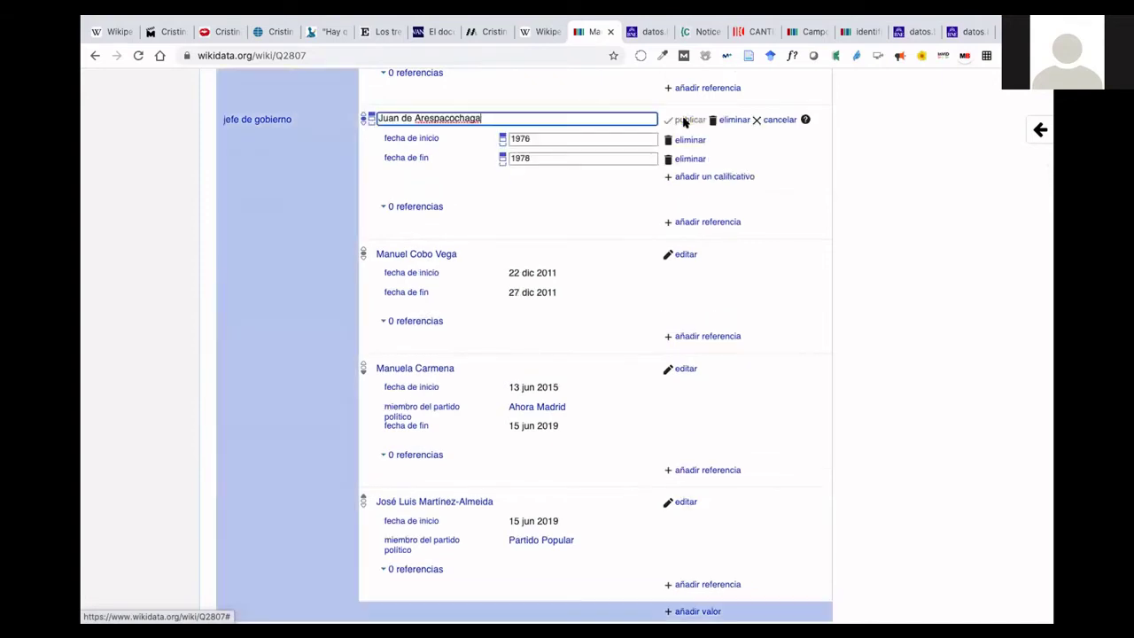
left_click(363, 117)
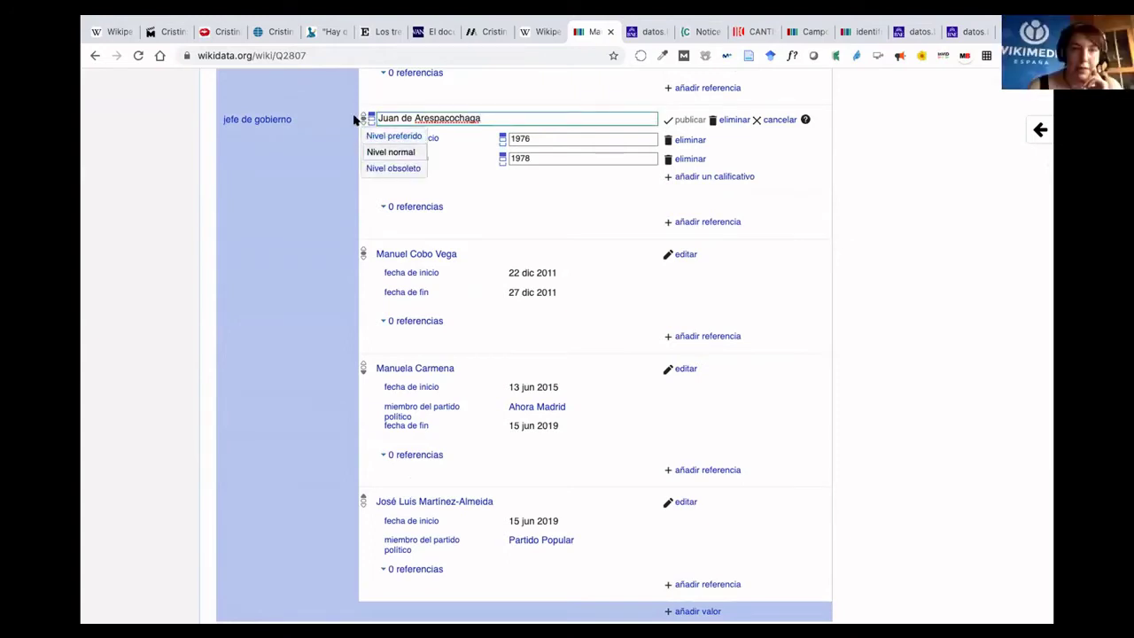
left_click(397, 168)
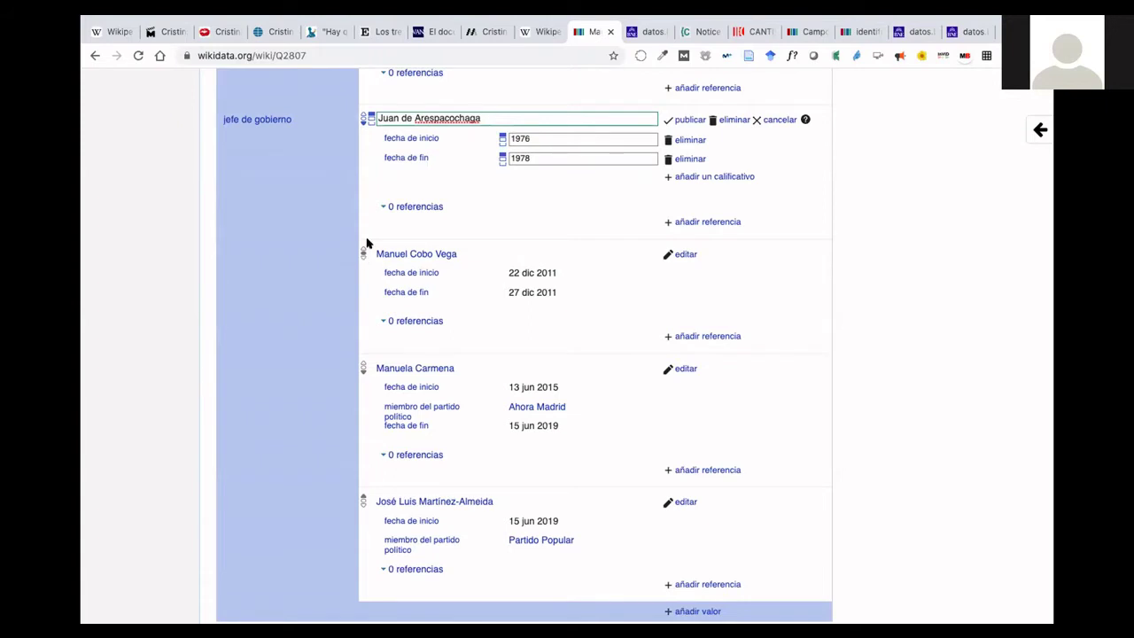
left_click(371, 120)
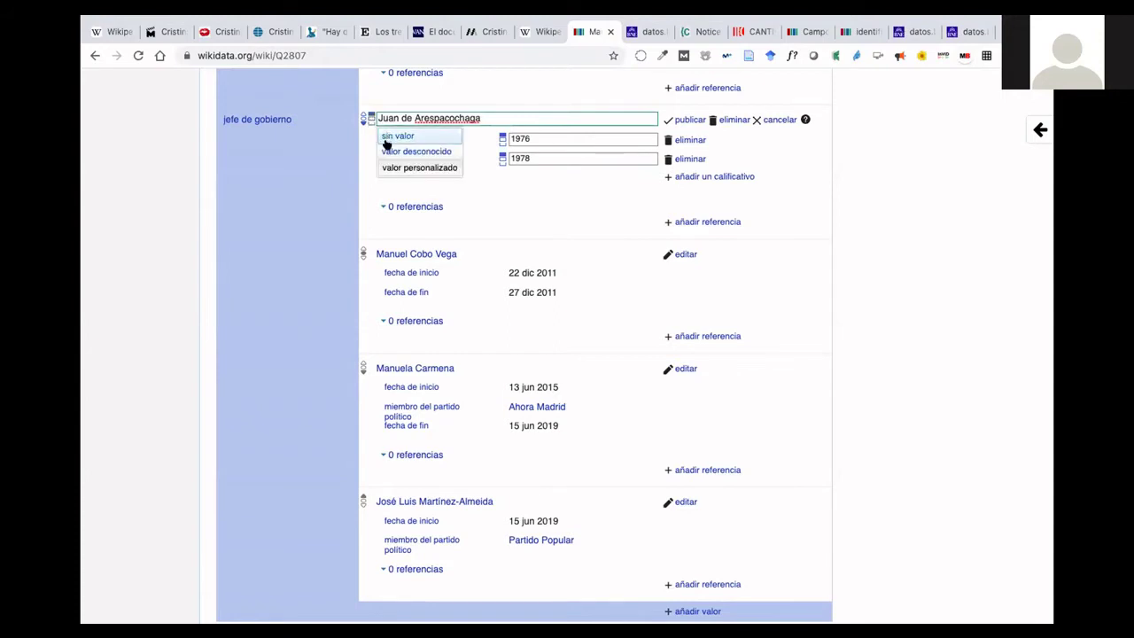
left_click(362, 119)
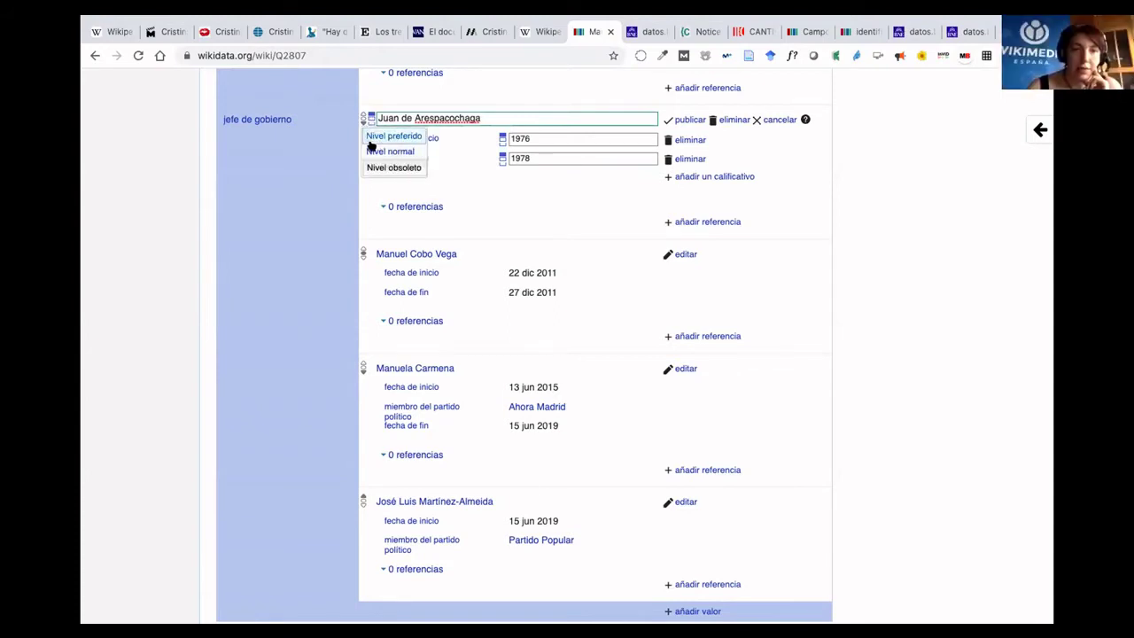
left_click(373, 151)
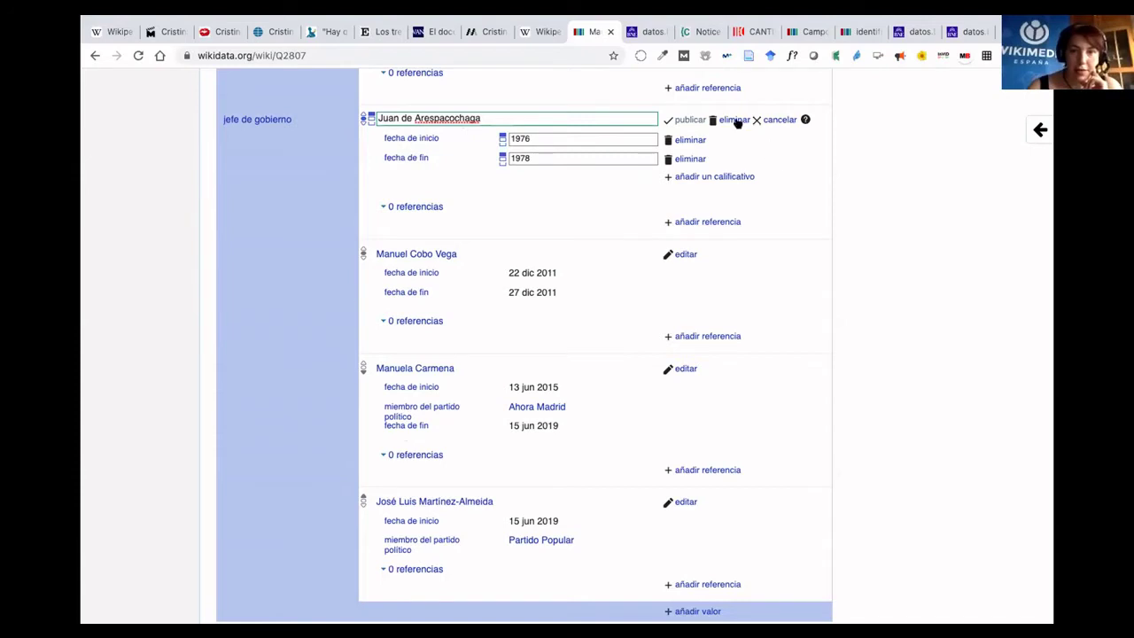
left_click(776, 120)
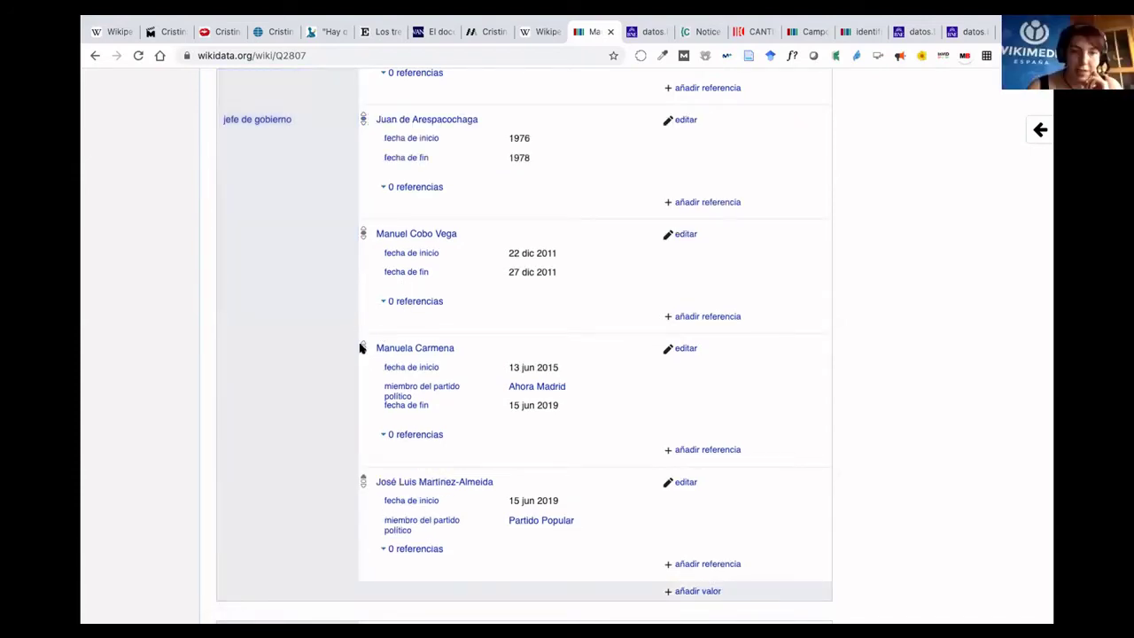
Set the rank of the "jefe de gobierno" value Manuela Carmena to "Nivel normal" and publish the change.
left_click(681, 349)
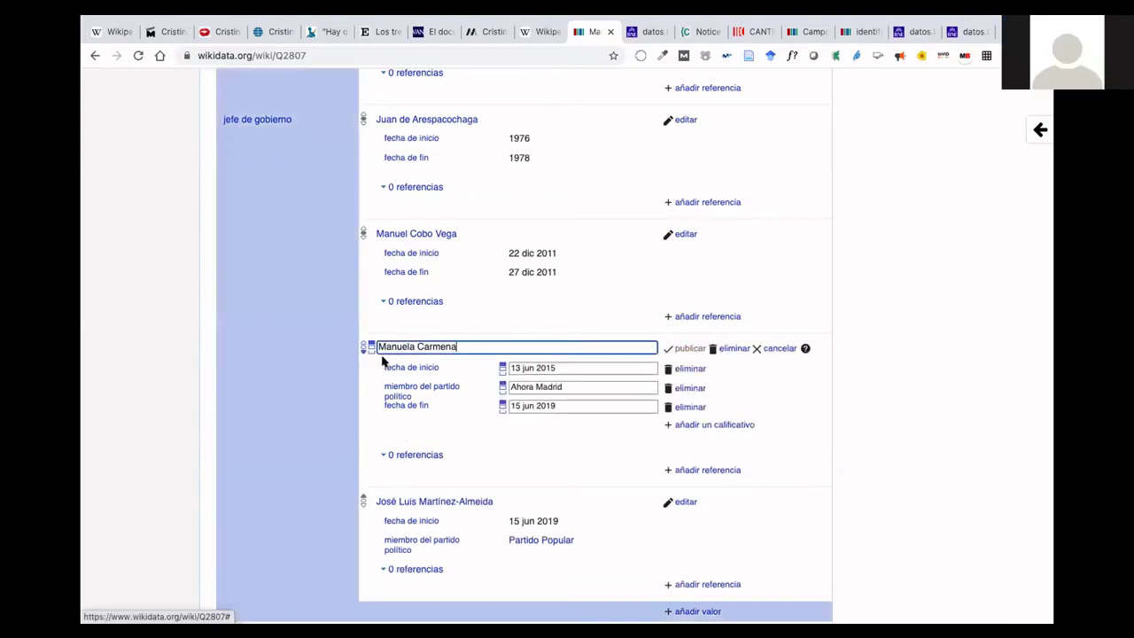
left_click(362, 349)
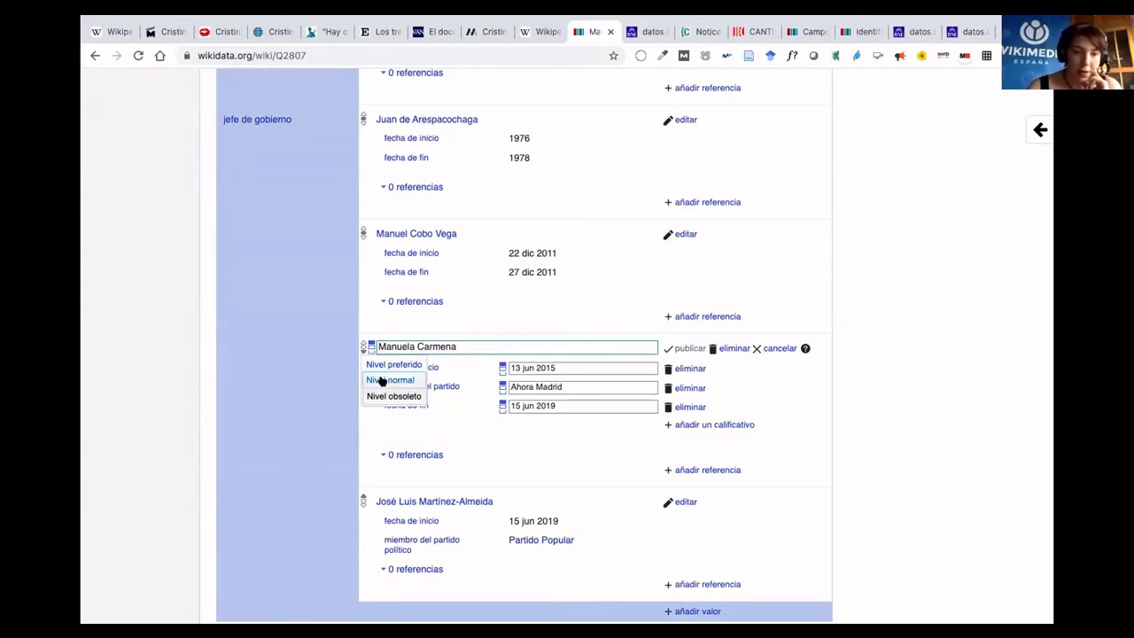
left_click(381, 381)
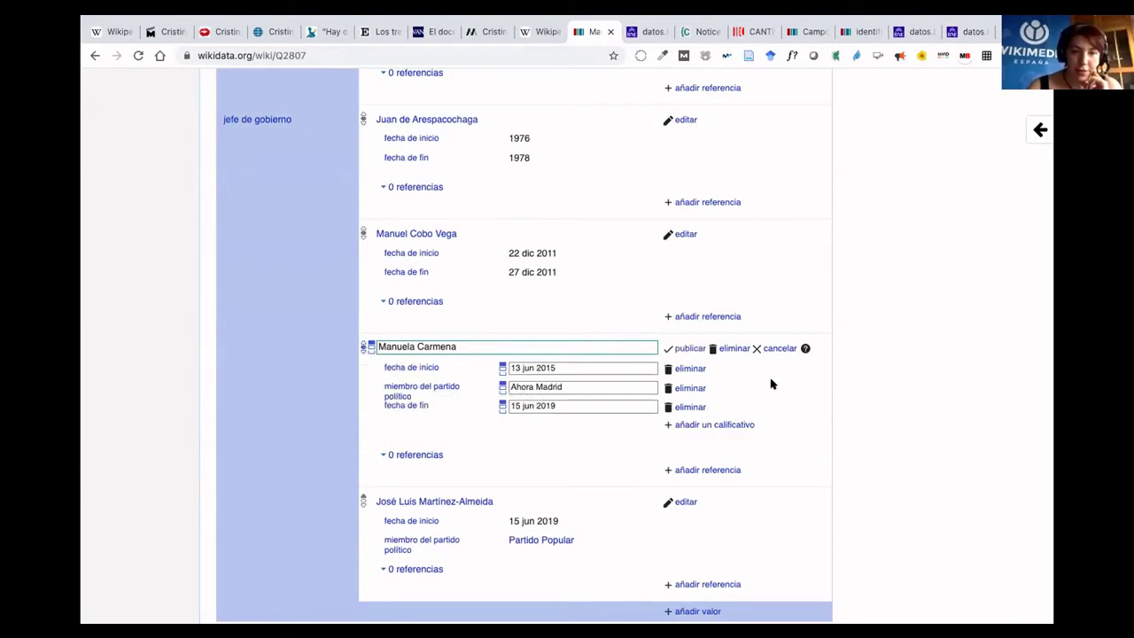
left_click(685, 349)
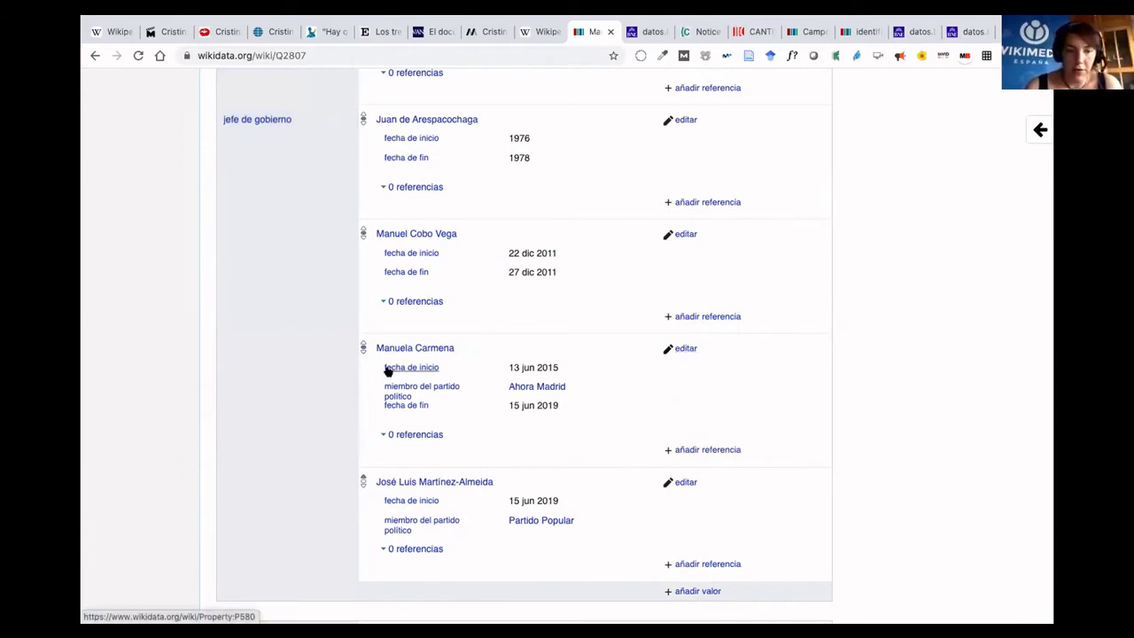
Switch to the Wikipedia page of Sesión 23 and copy the full name of the first filmmaker listed under "Cineastas".
scroll(387, 371, "down", 4)
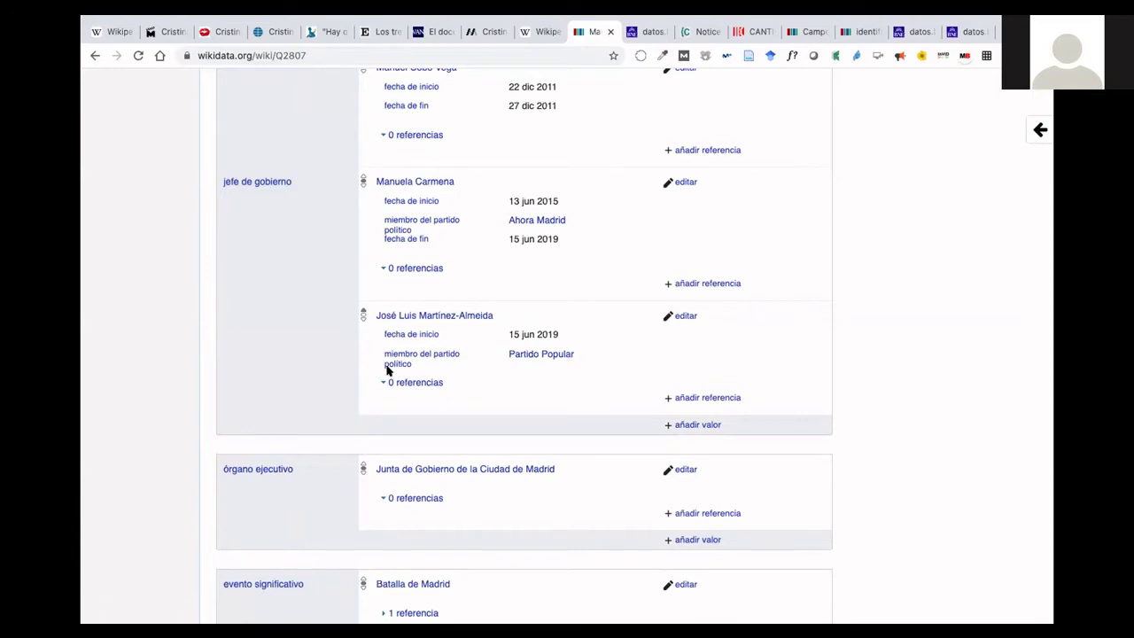
scroll(387, 370, "down", 1)
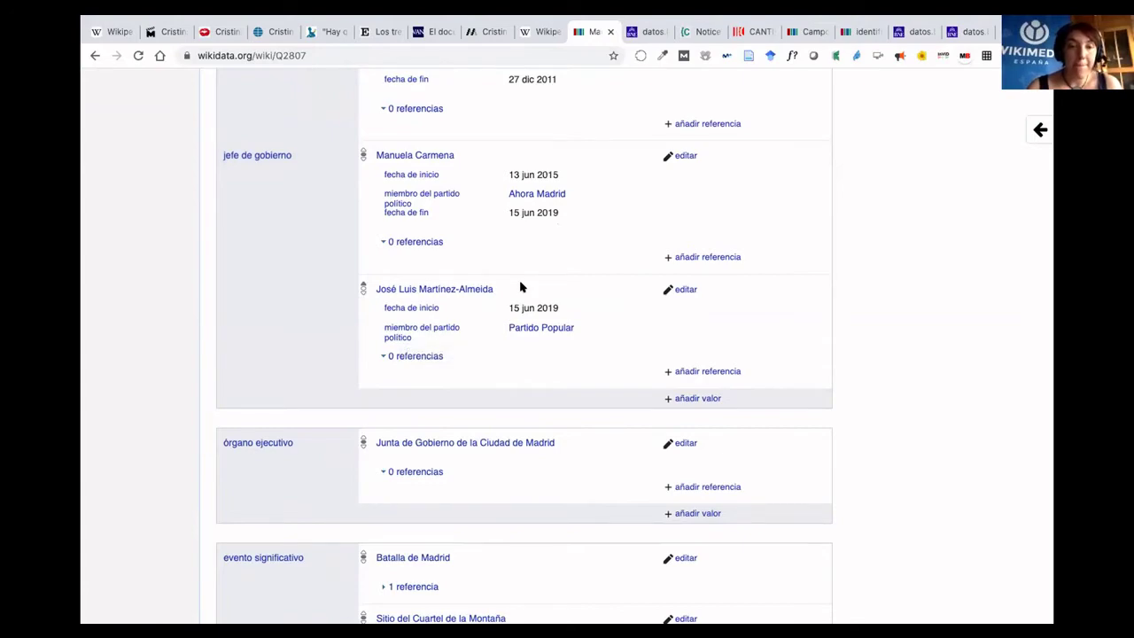
scroll(520, 287, "up", 20)
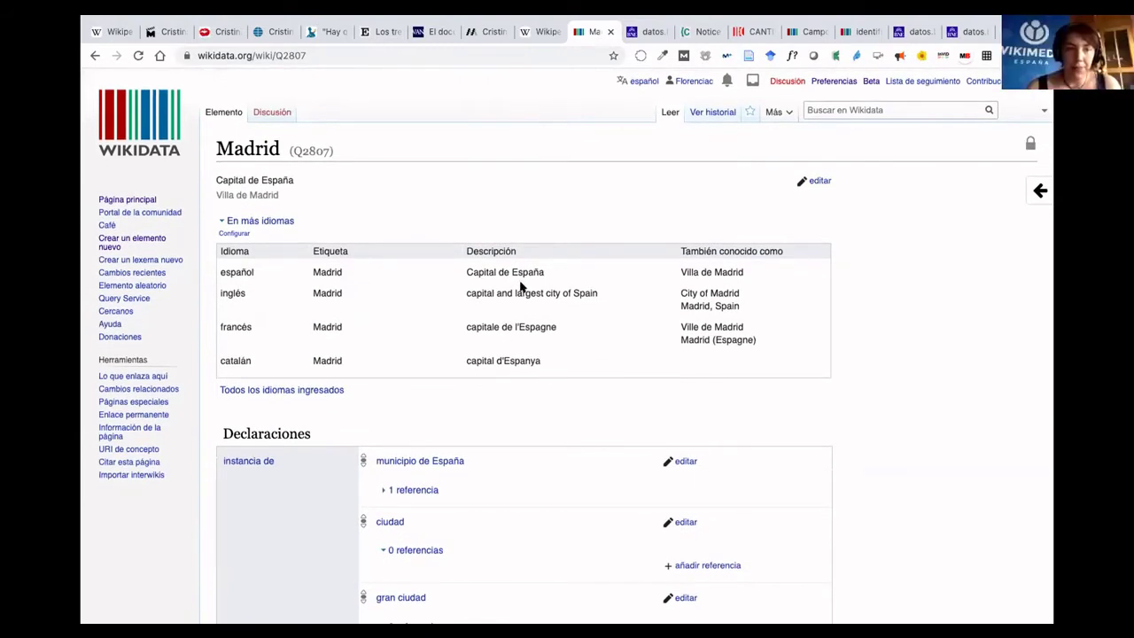
left_click(114, 32)
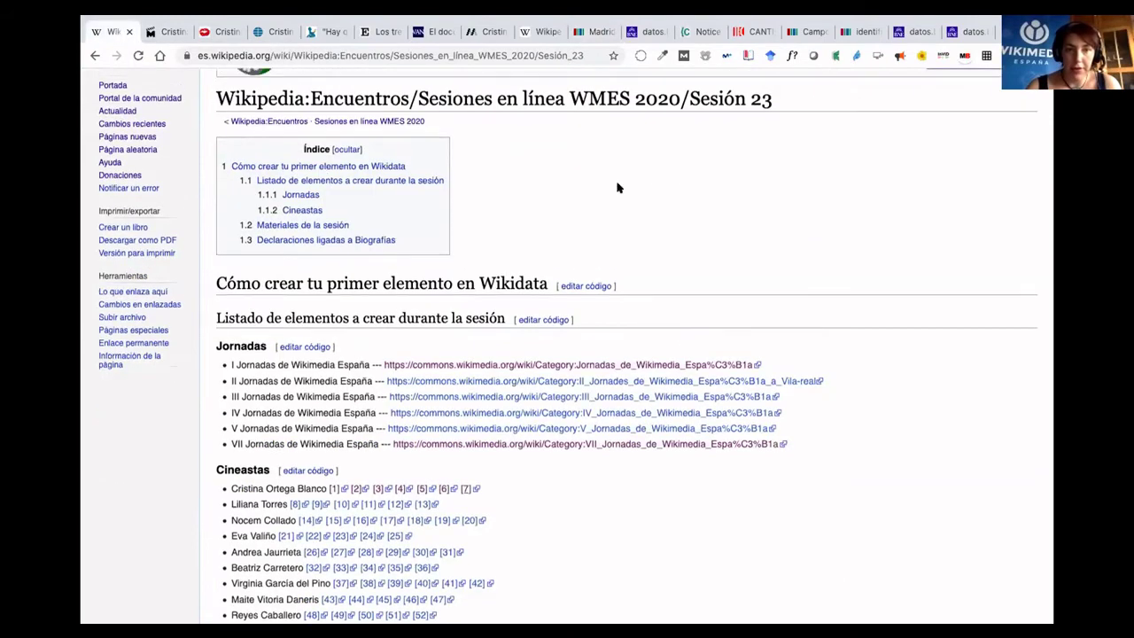
scroll(618, 186, "down", 2)
scroll(617, 186, "down", 2)
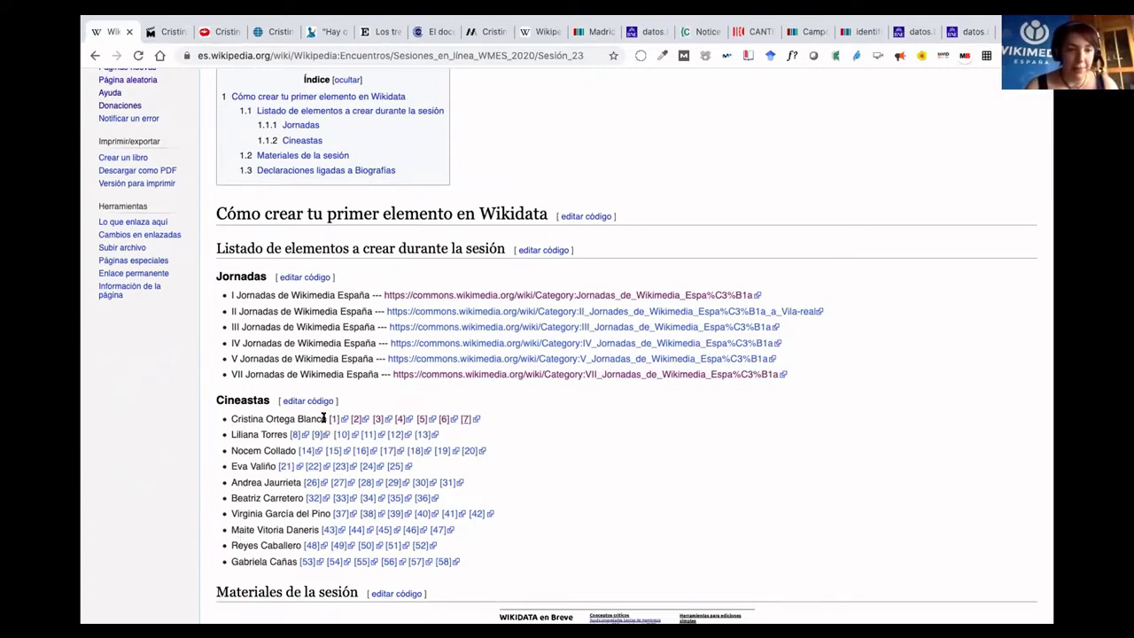
left_click_drag(325, 418, 227, 416)
key("ctrl+c")
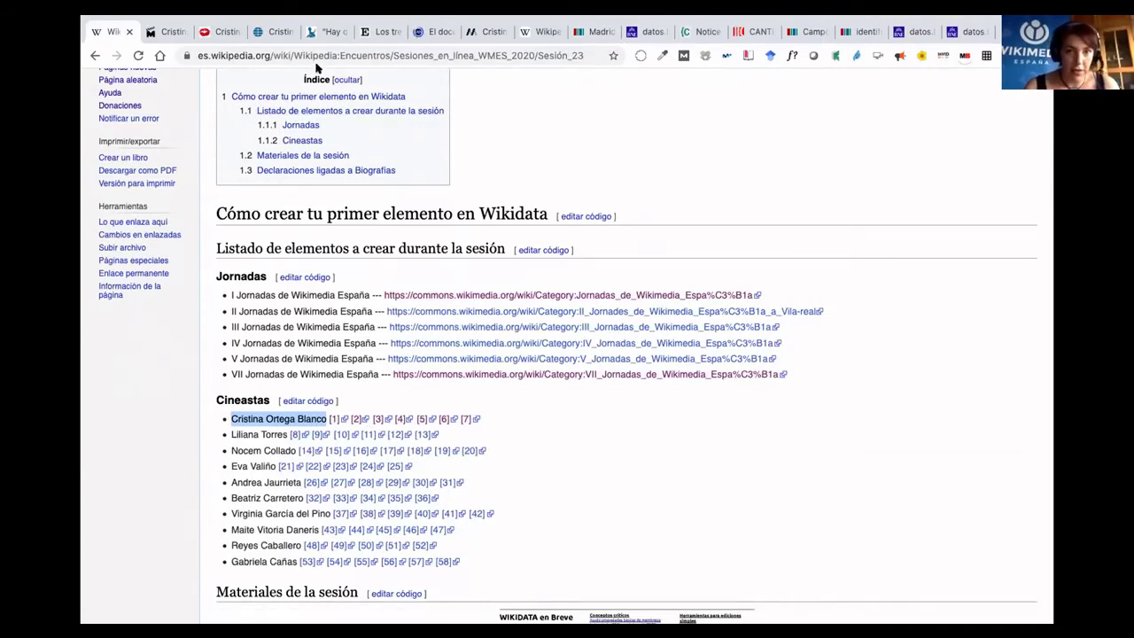
Return to Wikidata and search for an existing item with the filmmaker's copied full name.
left_click(601, 36)
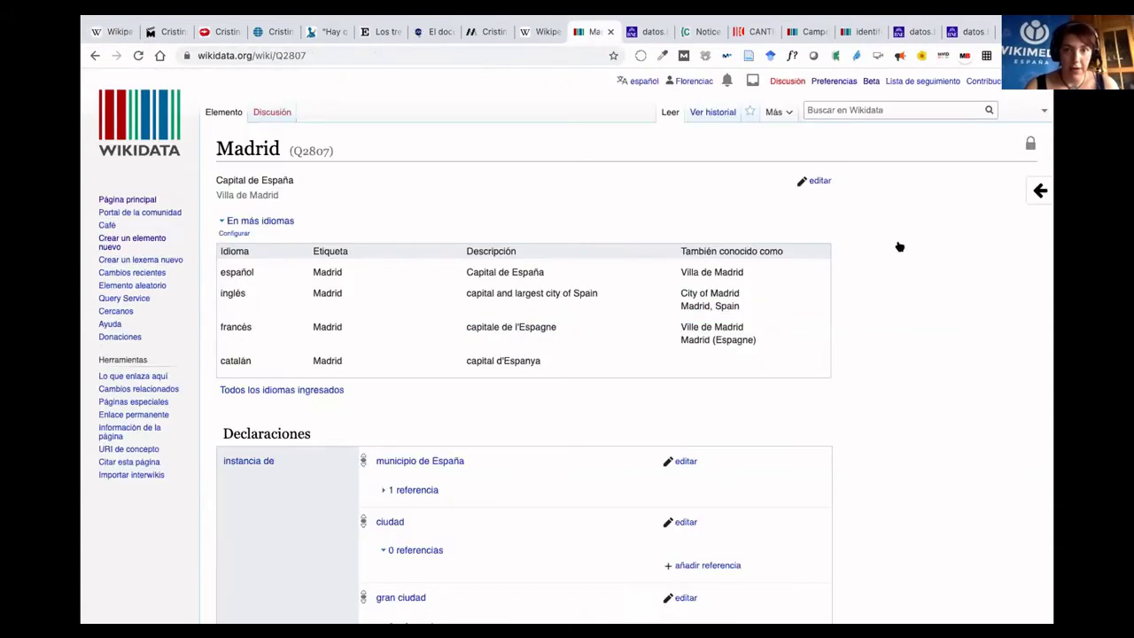
left_click(841, 110)
left_click(605, 200)
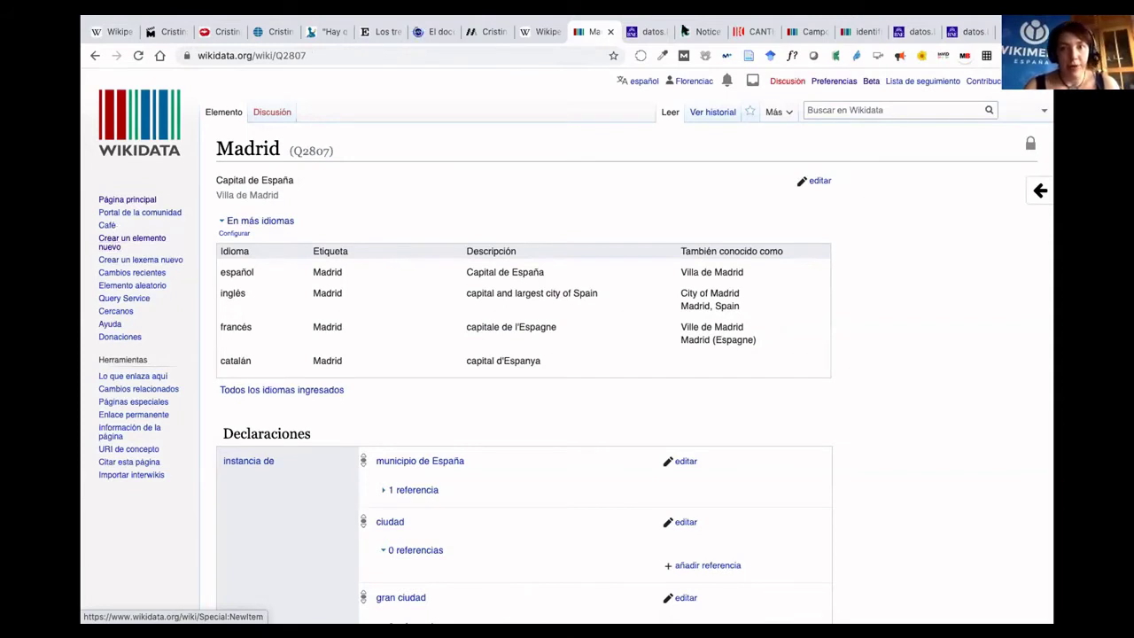
left_click(831, 111)
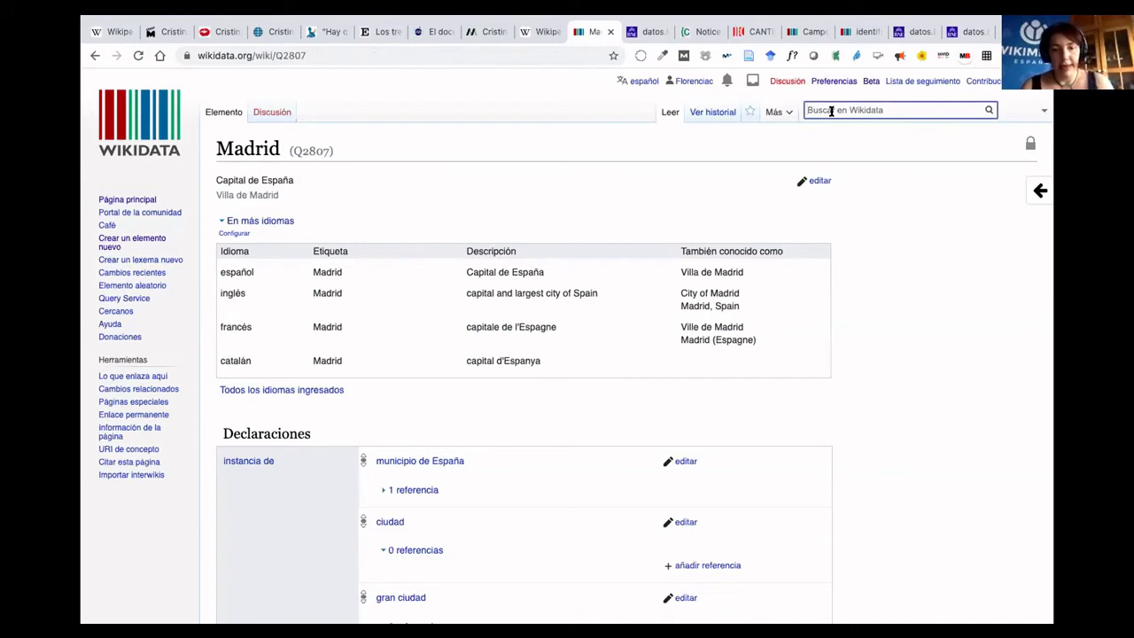
key("ctrl+v")
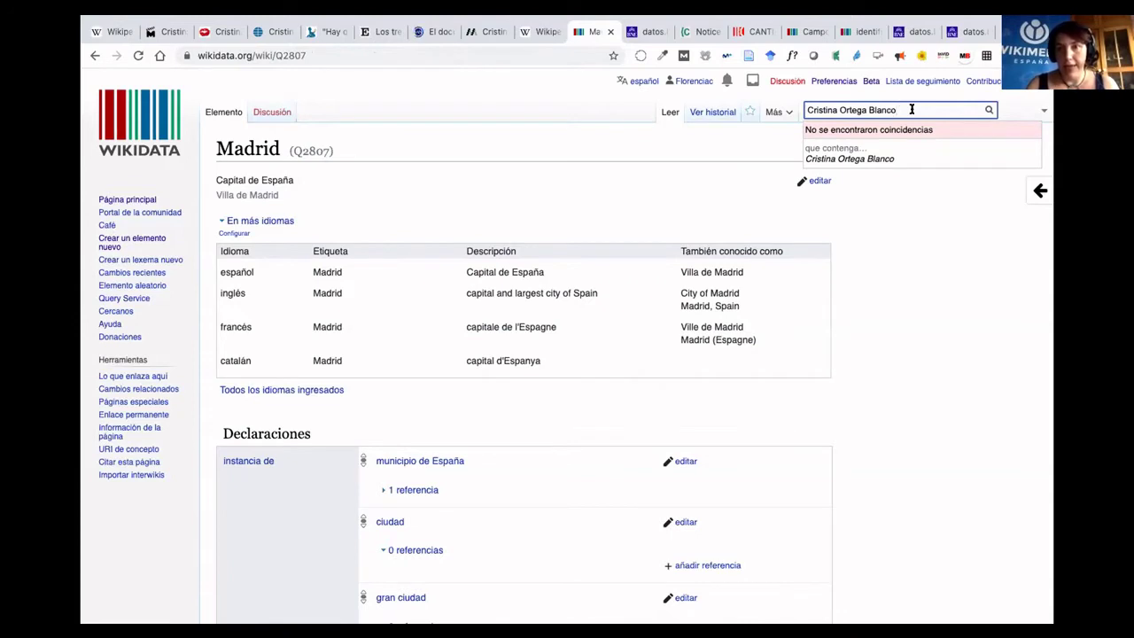
Shorten the search to the filmmaker's first name and first surname, check the suggested items and close the suggestions.
key("BackSpace")
key("BackSpace")
key("BackSpace")
key("BackSpace")
key("BackSpace")
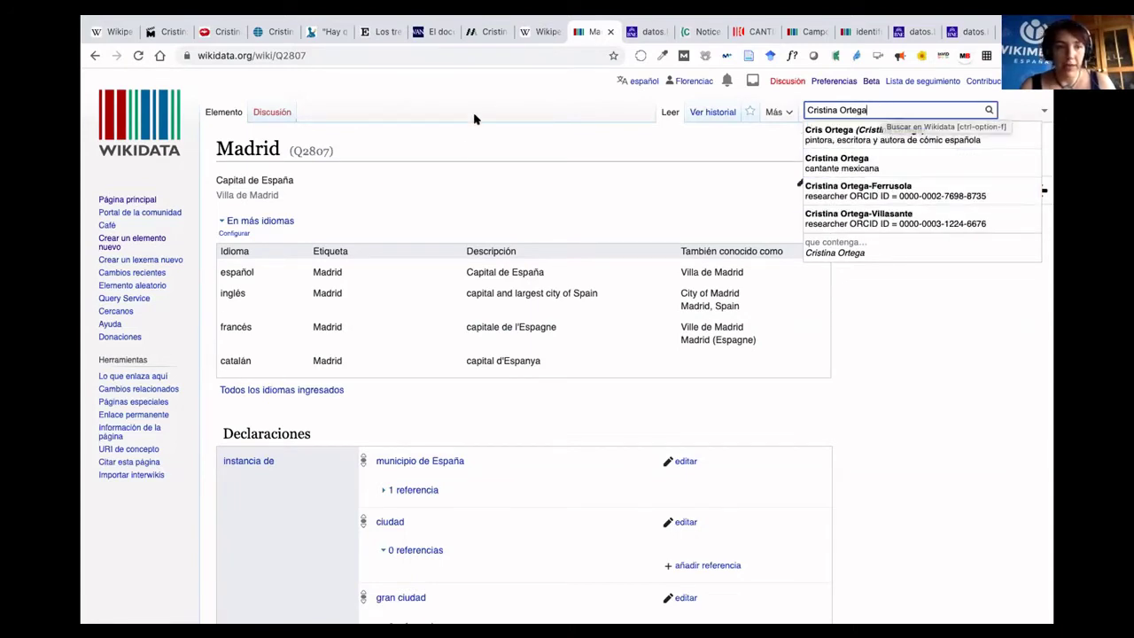
left_click(453, 185)
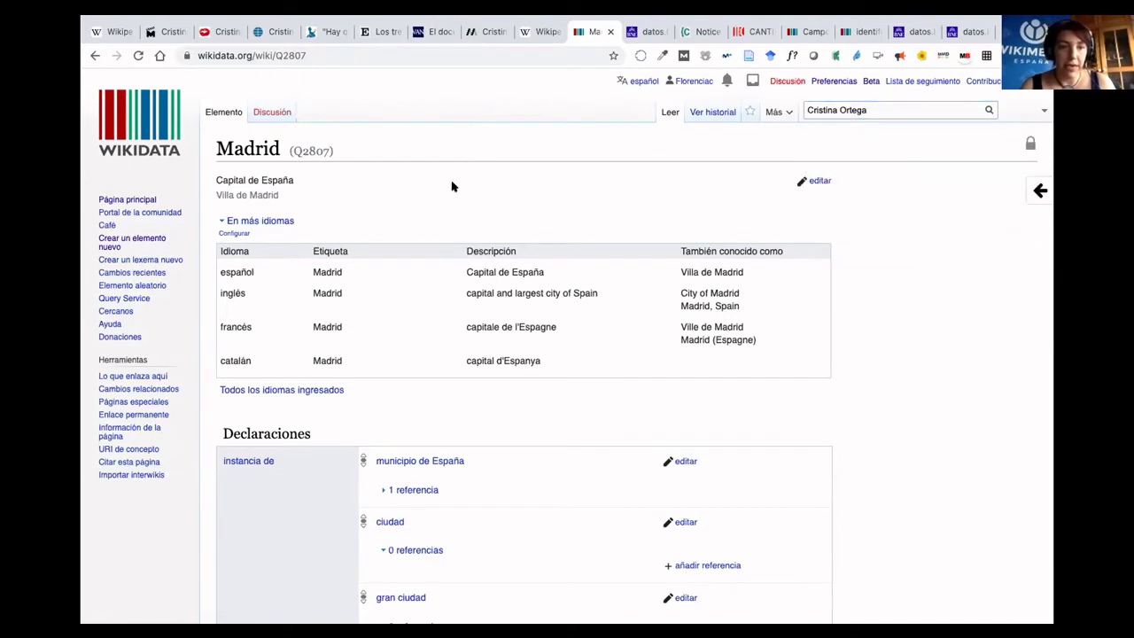
Start creating a new Wikidata item and enter the filmmaker's copied full name as its Spanish label.
left_click(114, 241)
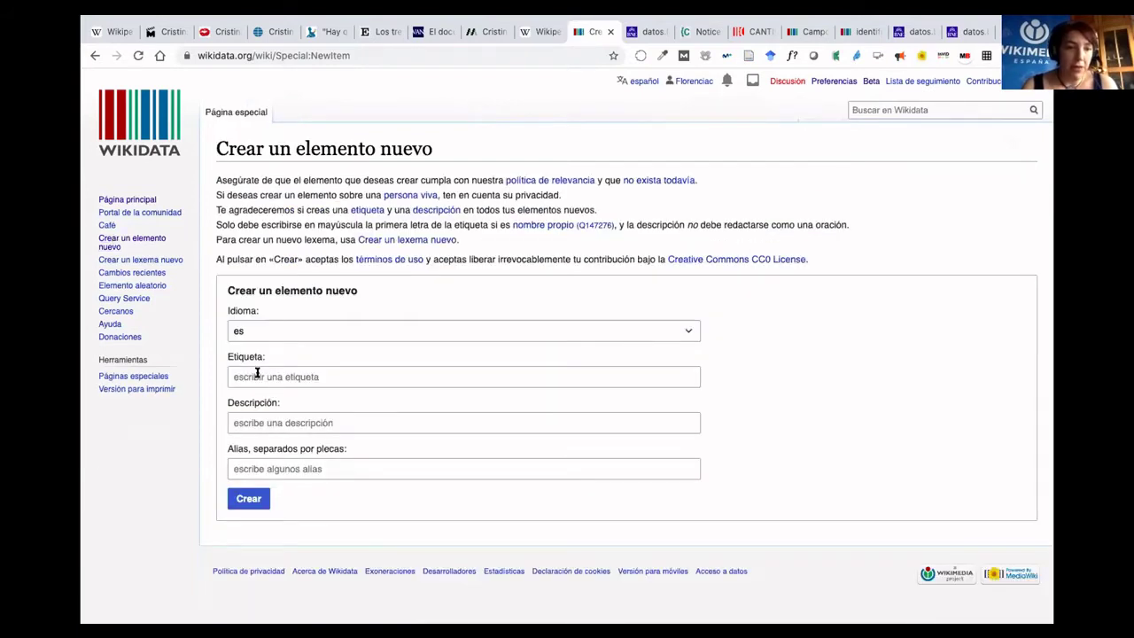
left_click(257, 376)
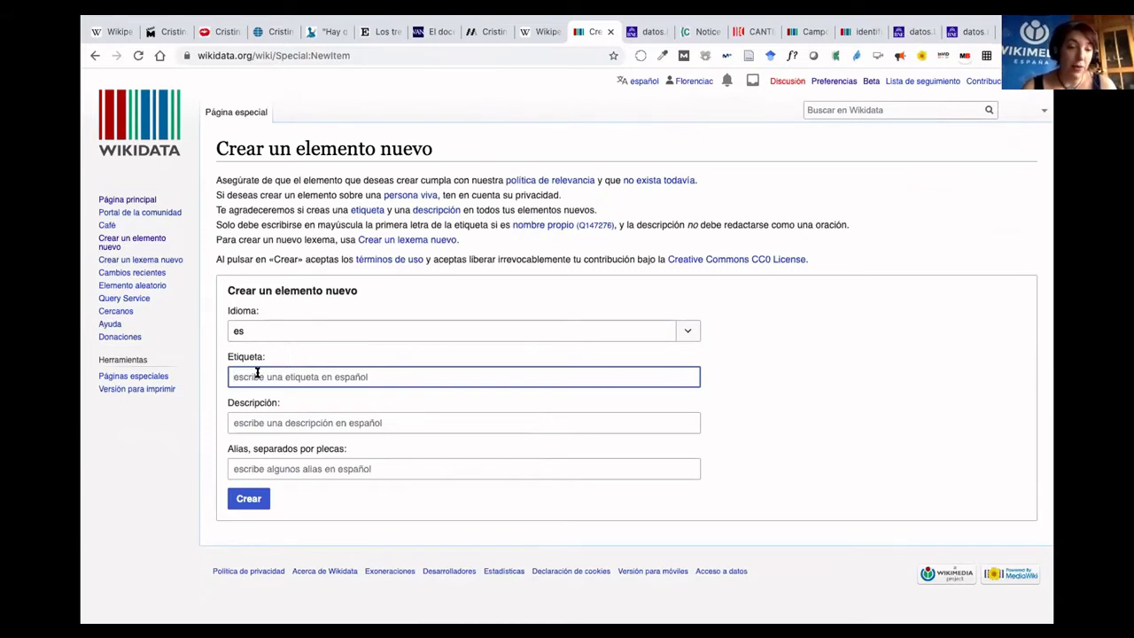
key("super+v")
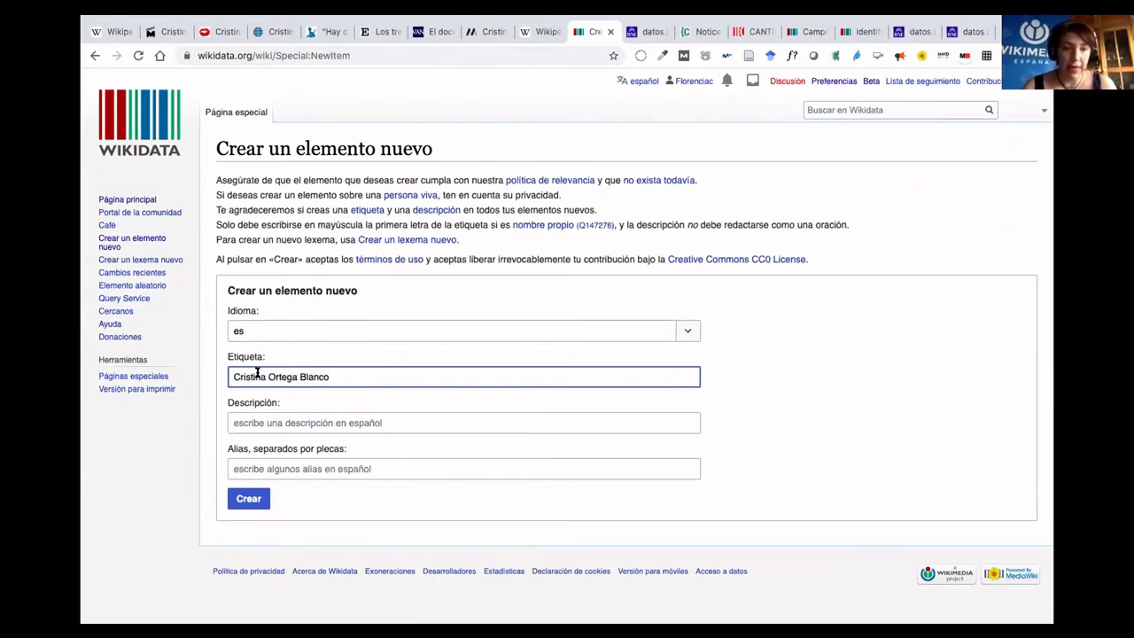
Give the new item the Spanish description "directora de cine" and leave its aliases empty.
left_click(257, 420)
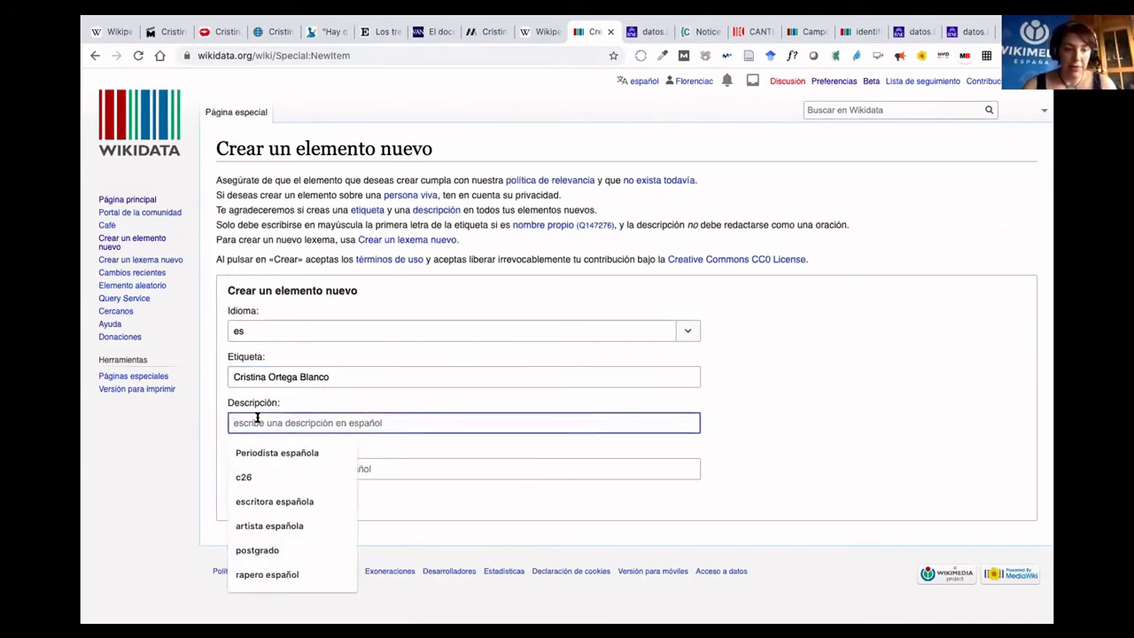
type("director")
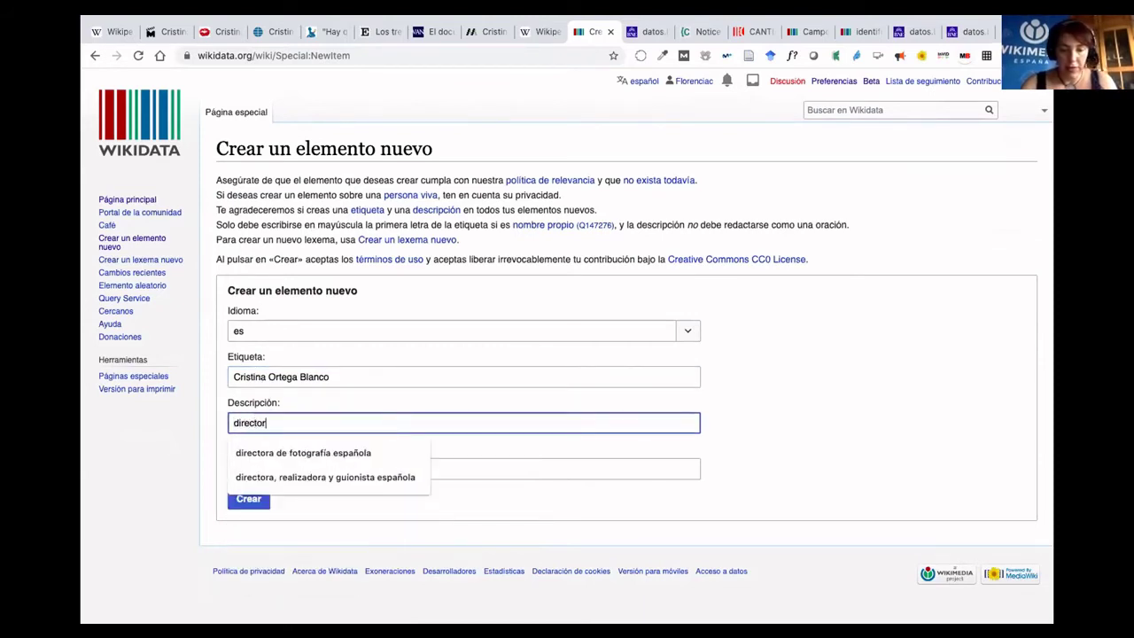
type("a d")
type("e cine")
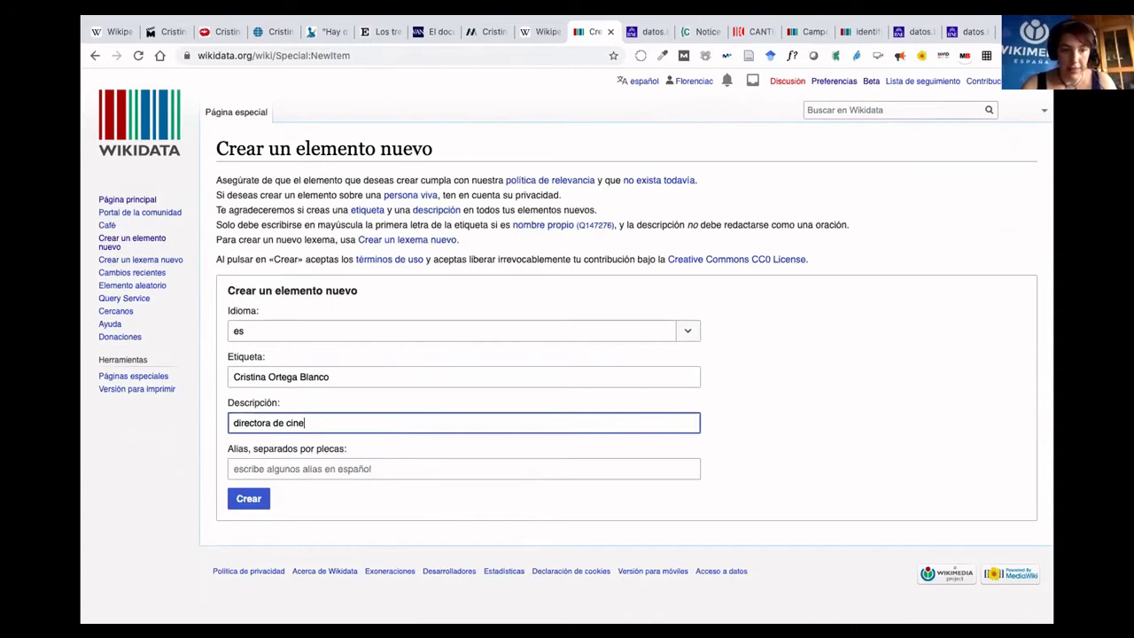
left_click(268, 470)
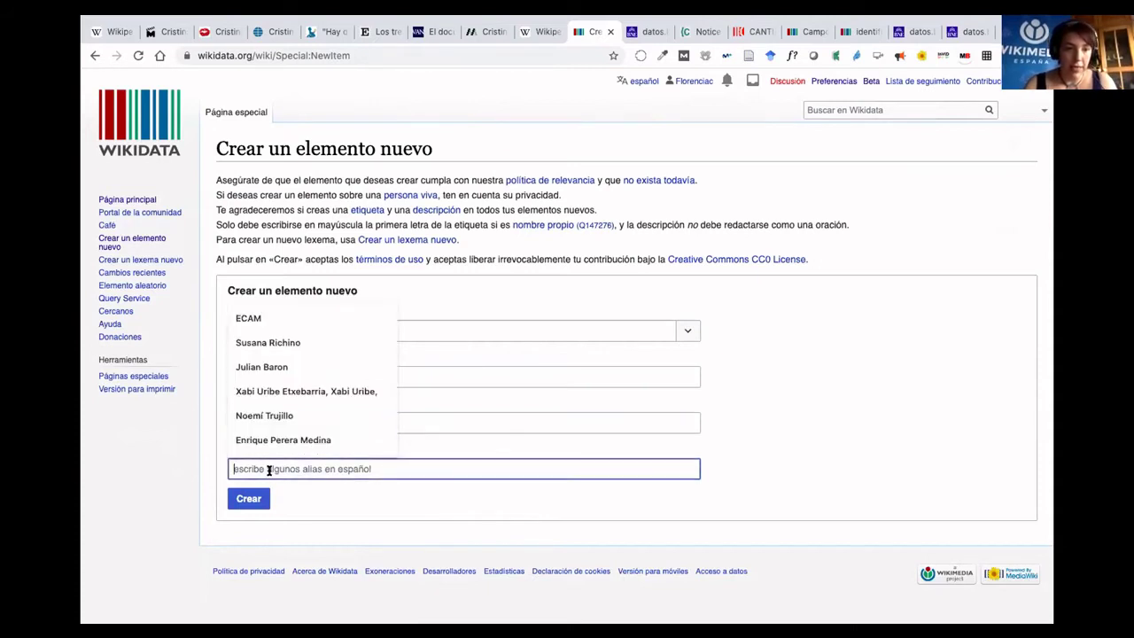
left_click(438, 417)
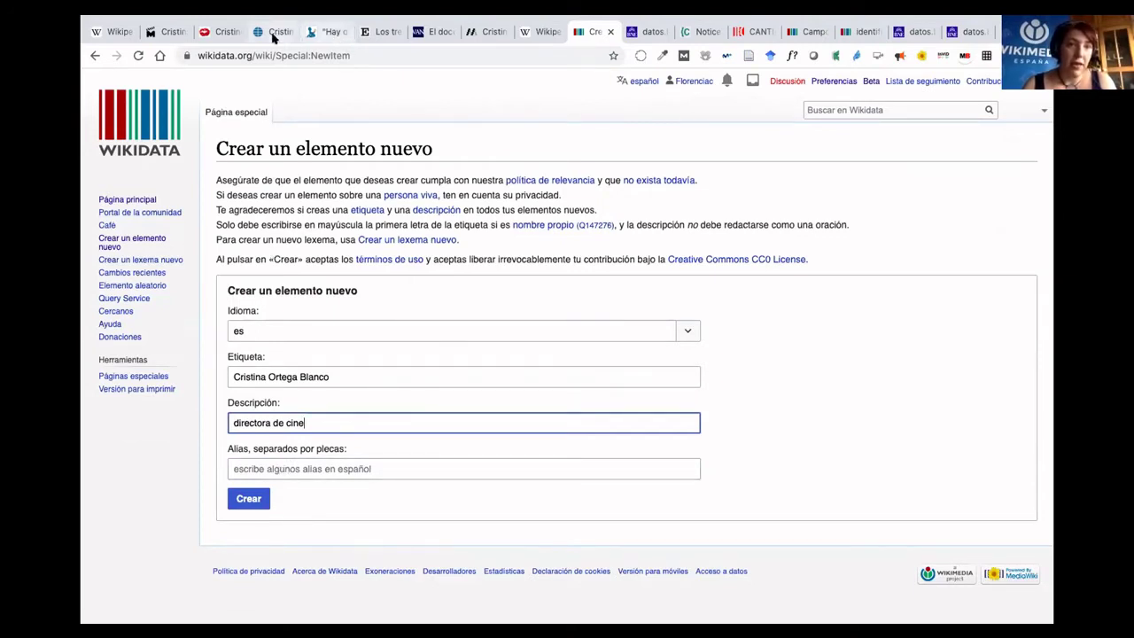
Check in the Heraldo-Diario de Soria interview which form of the filmmaker's name the press uses.
left_click(277, 32)
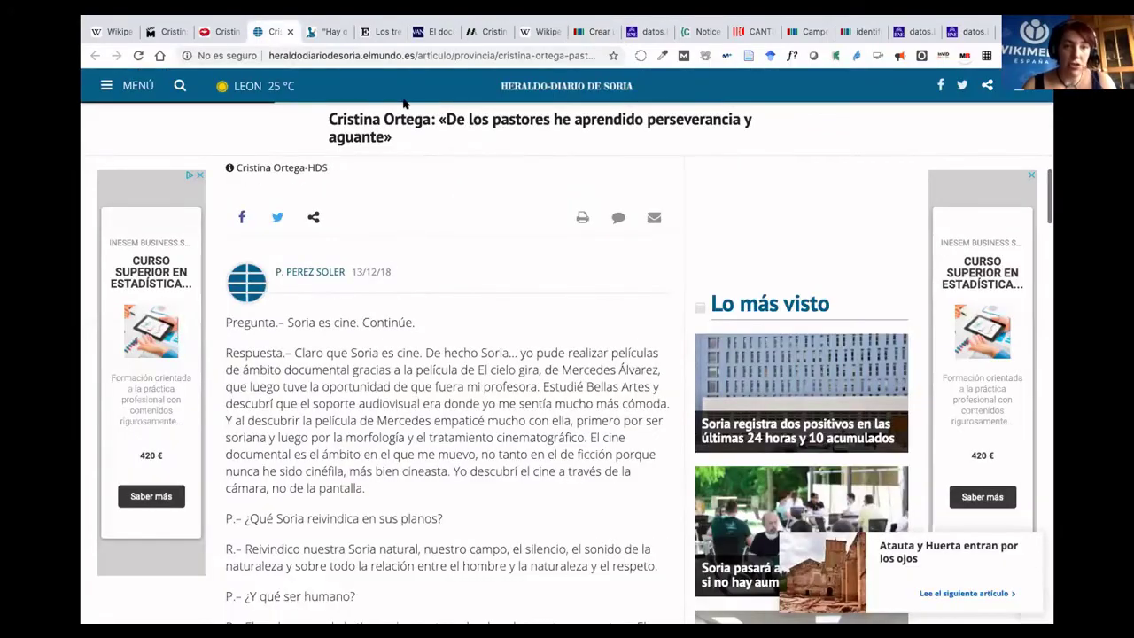
scroll(345, 271, "up", 2)
scroll(345, 271, "up", 10)
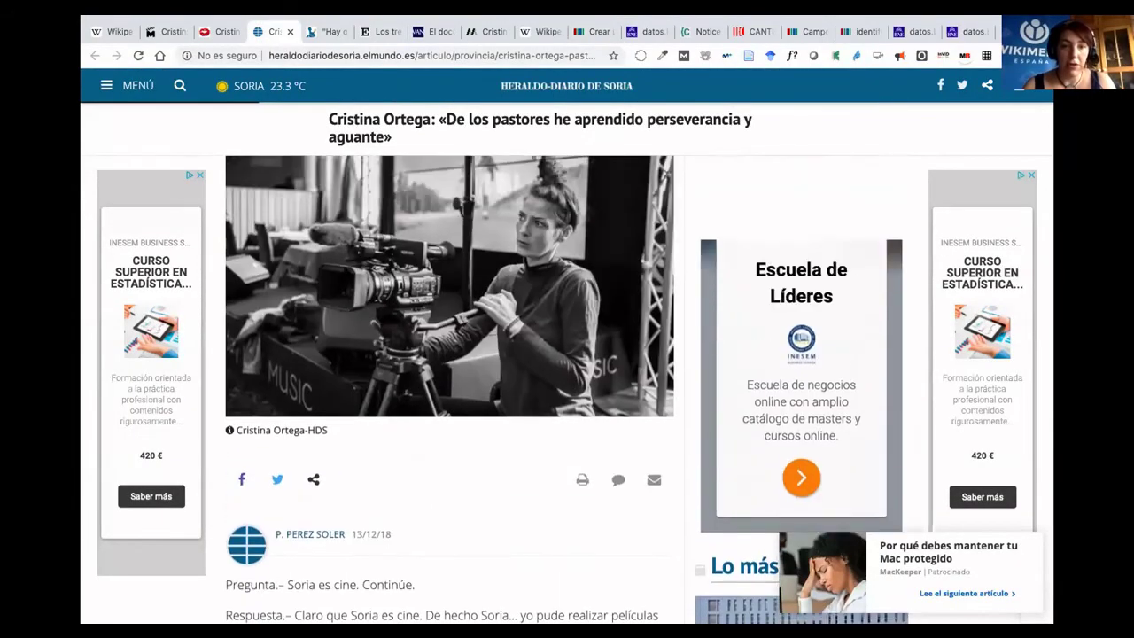
scroll(345, 273, "down", 3)
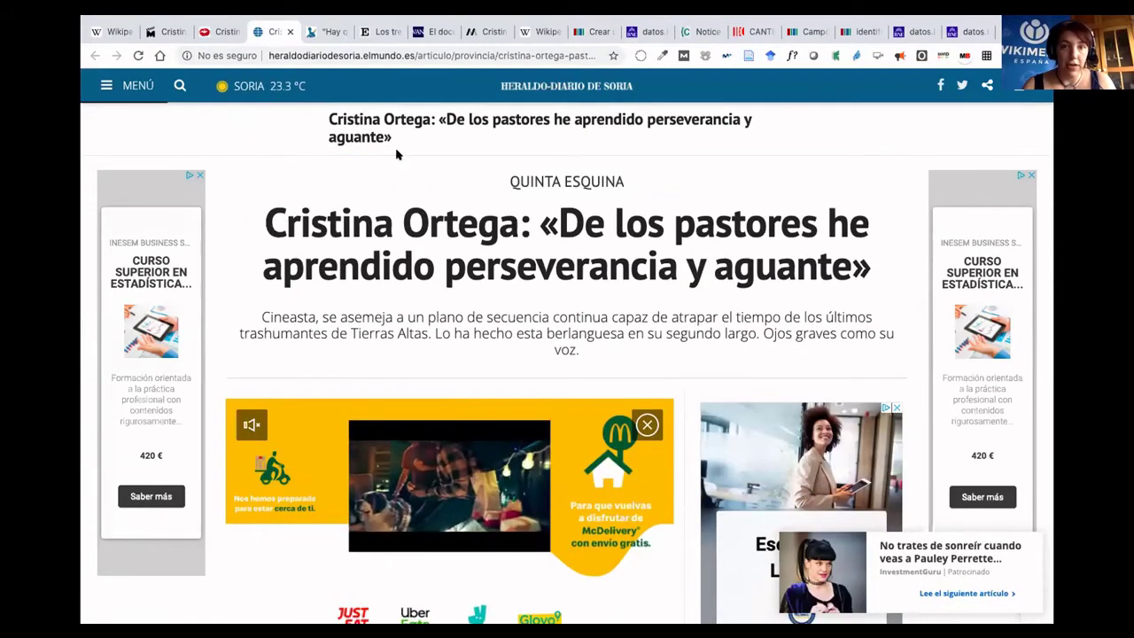
Return to the new Wikidata item form, add the filmmaker's first name and first surname as a Spanish alias, and create the item.
left_click(595, 32)
left_click(299, 469)
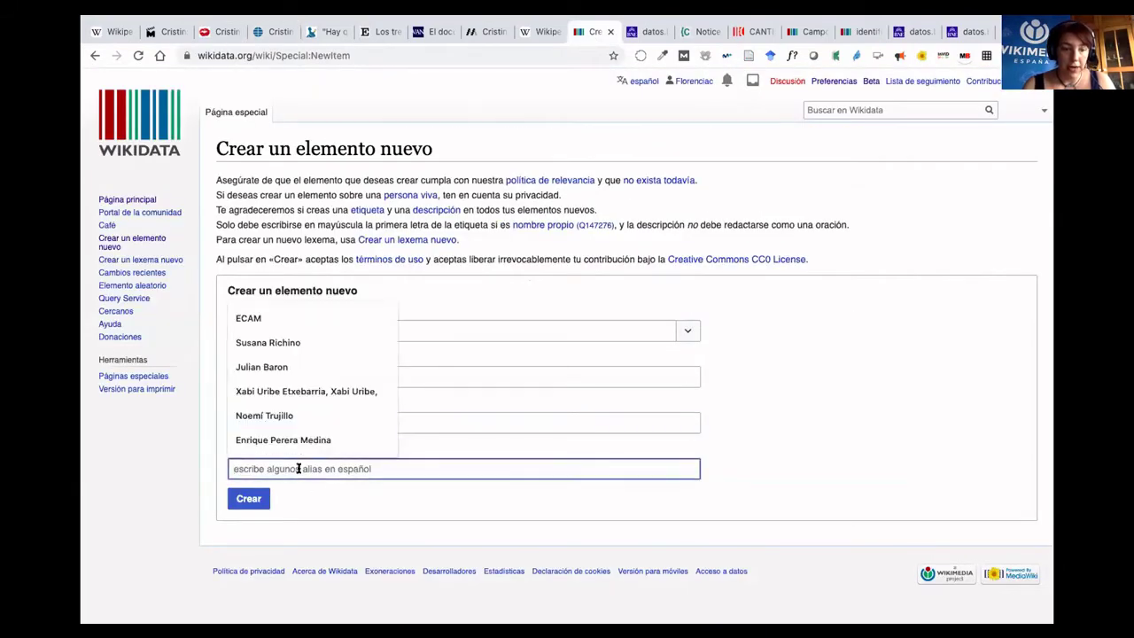
type("Cristina Ortega Blanco")
key("BackSpace")
key("BackSpace")
key("BackSpace")
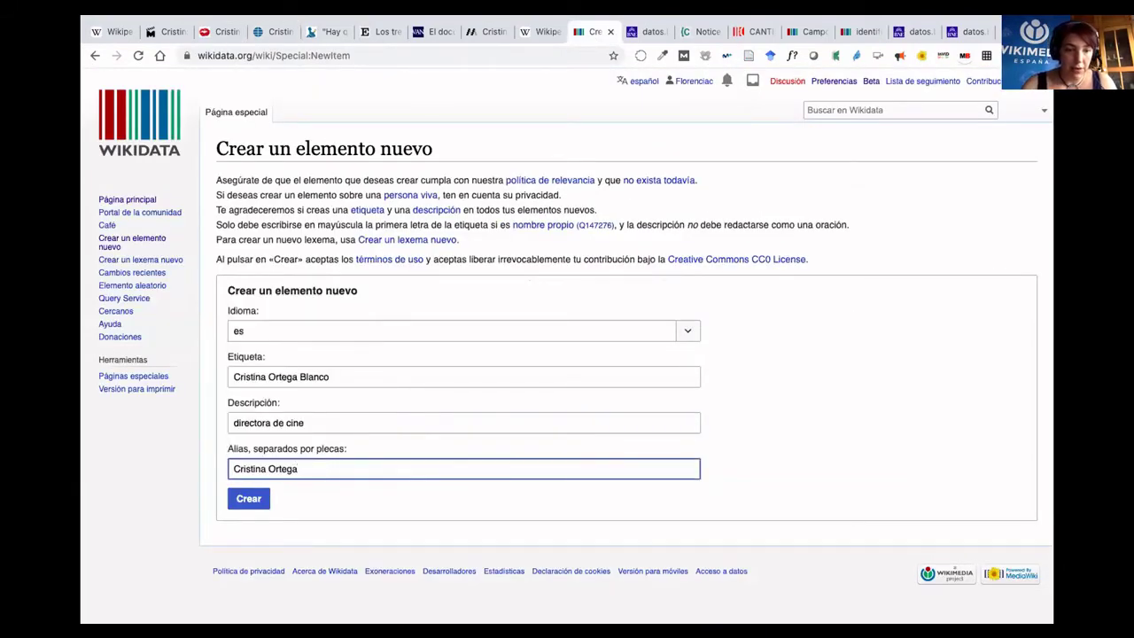
left_click(244, 502)
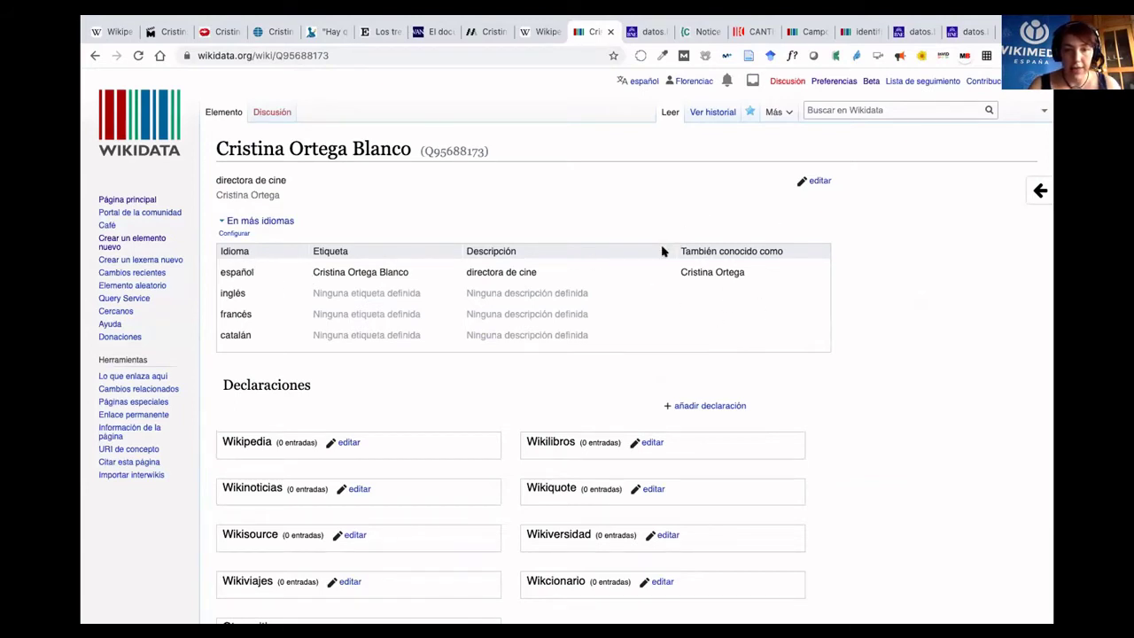
Add and publish the statement "instancia de" with the value "ser humano" in the new item's Declaraciones section.
left_click_drag(222, 384, 307, 381)
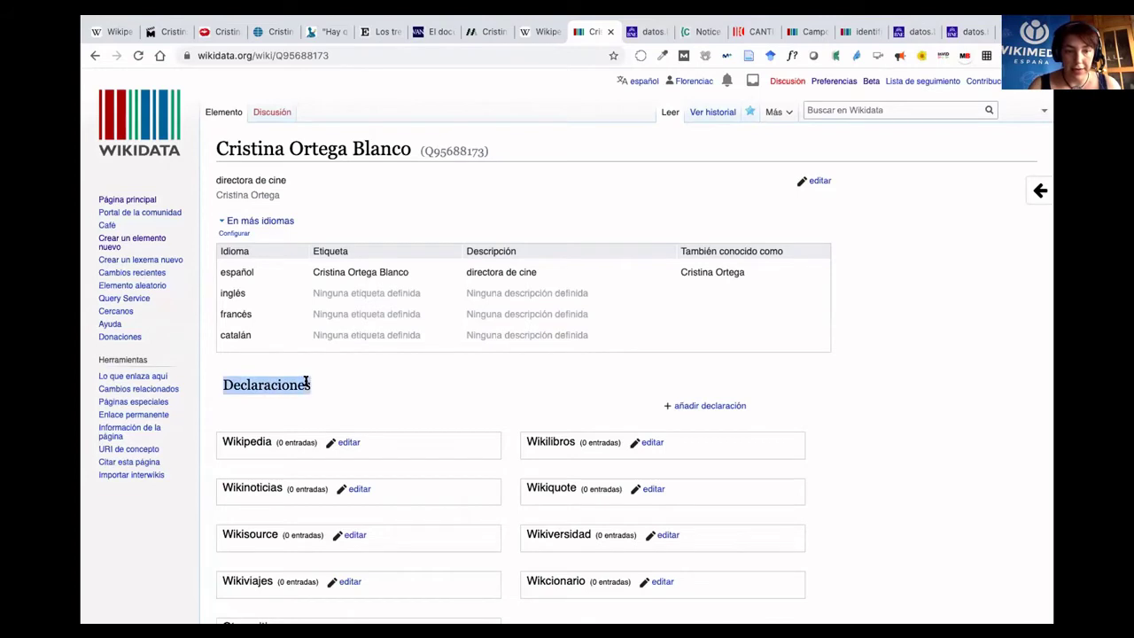
left_click(696, 407)
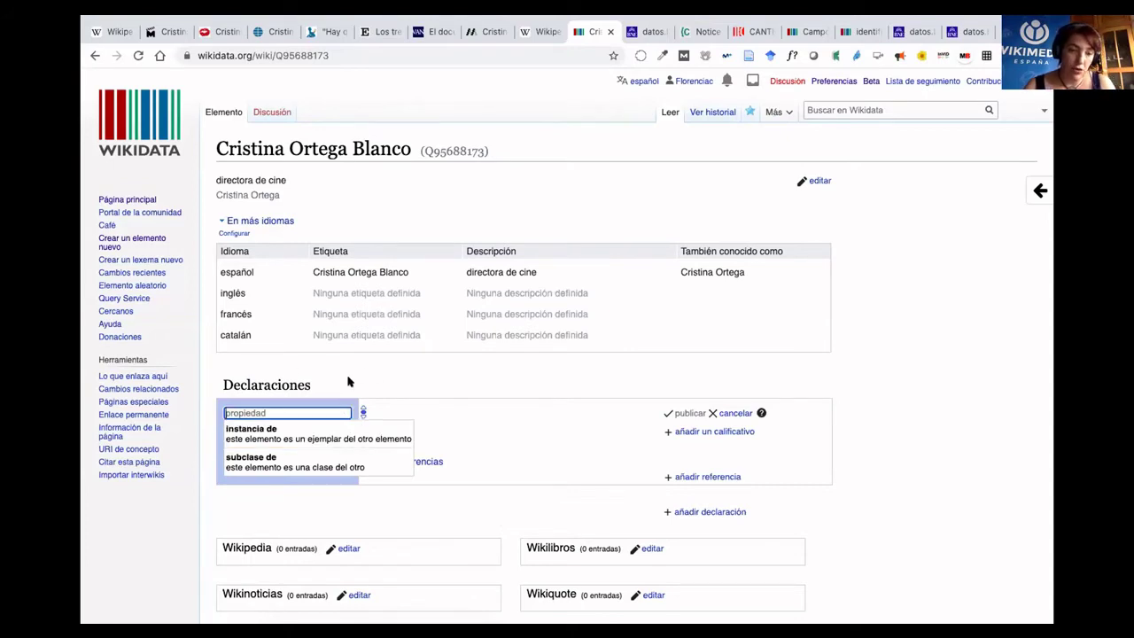
left_click(277, 433)
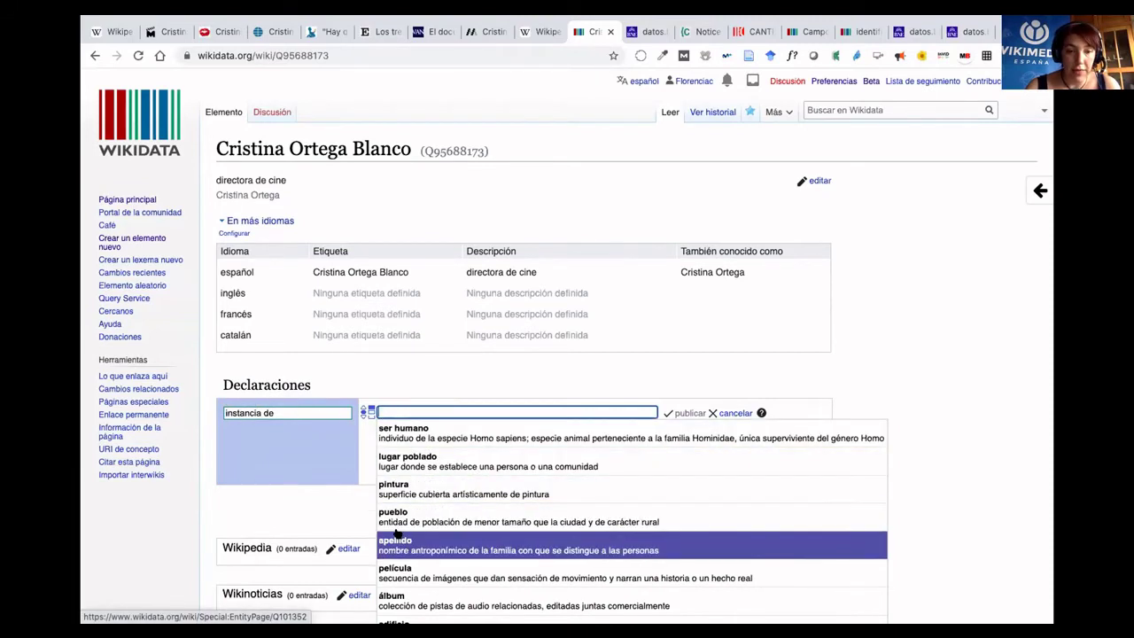
left_click(470, 433)
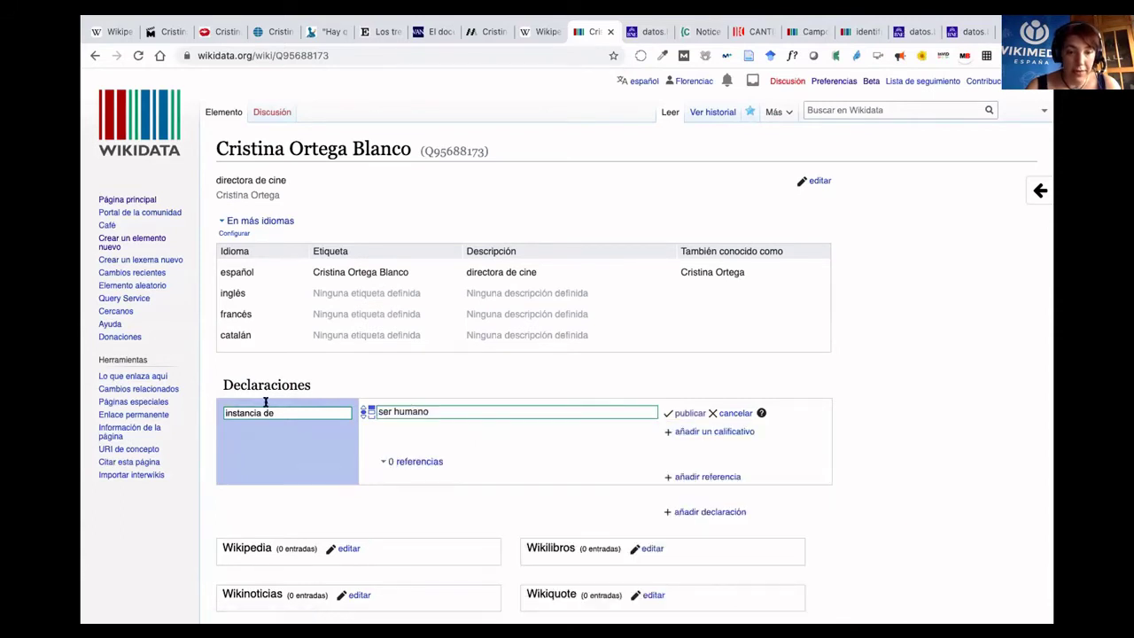
left_click(680, 414)
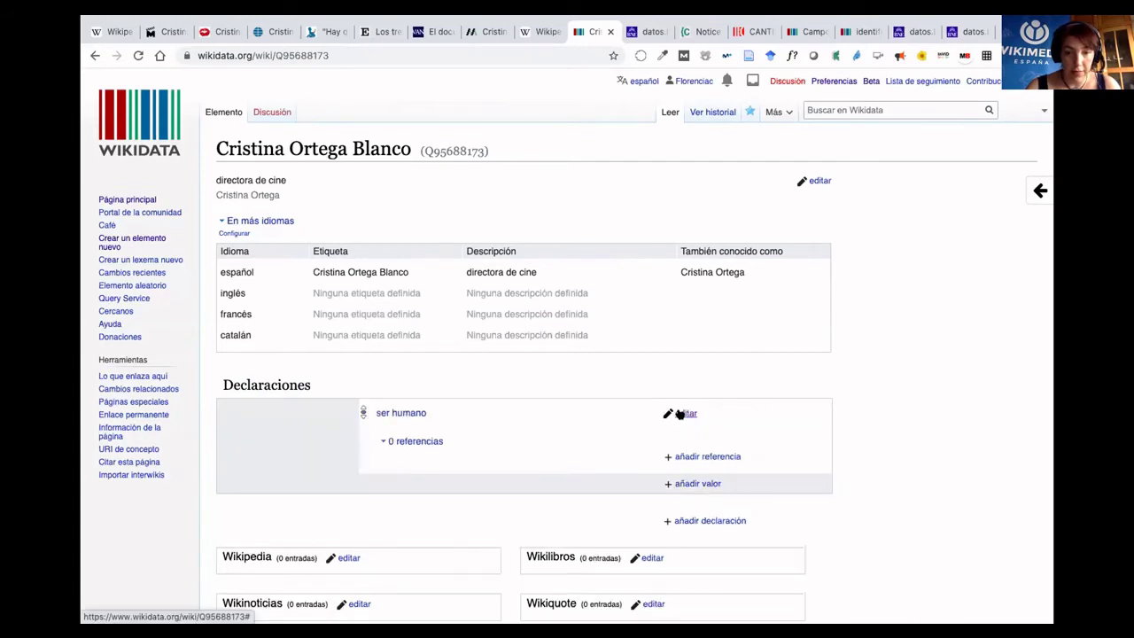
Point out the new item's Q identifier by highlighting its number beside the item title.
scroll(606, 448, "down", 1)
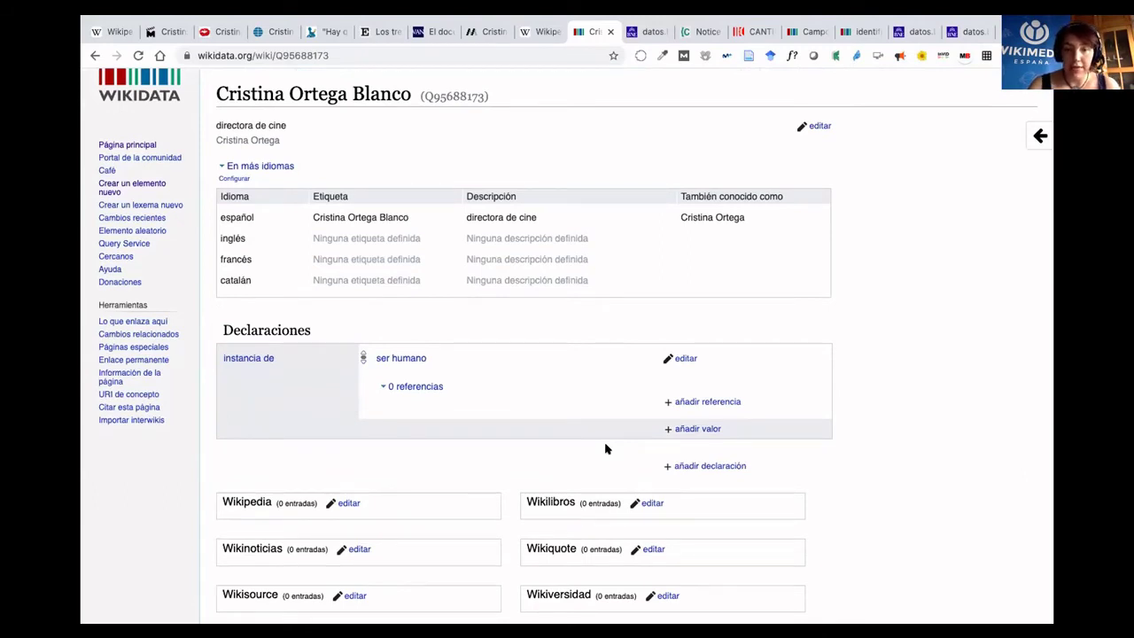
scroll(893, 453, "up", 1)
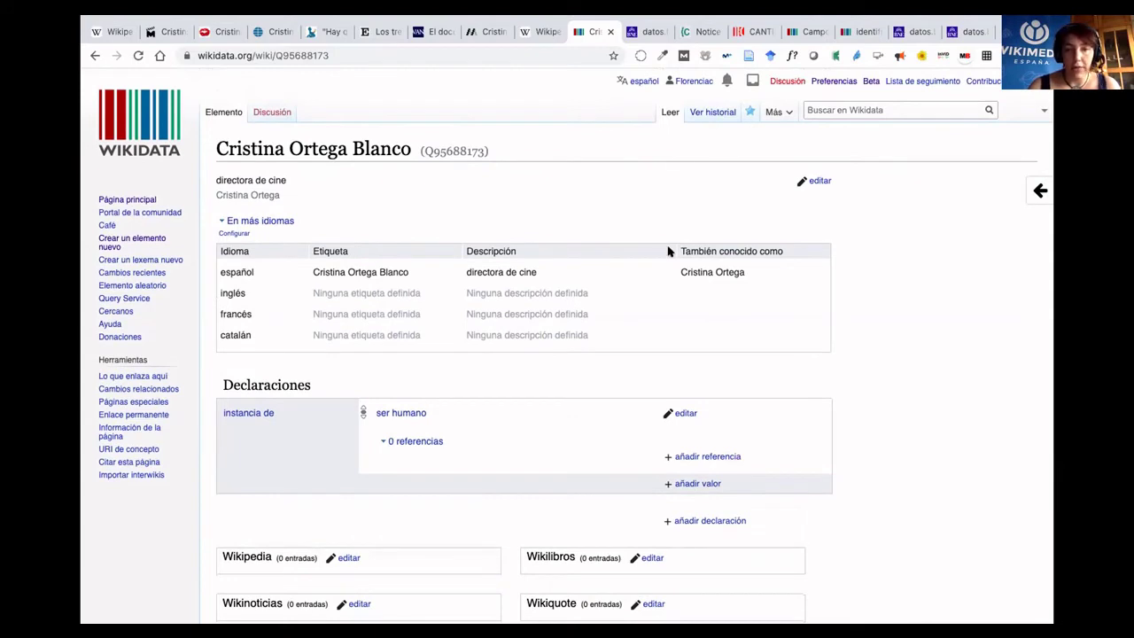
triple_click(442, 152)
left_click(489, 153)
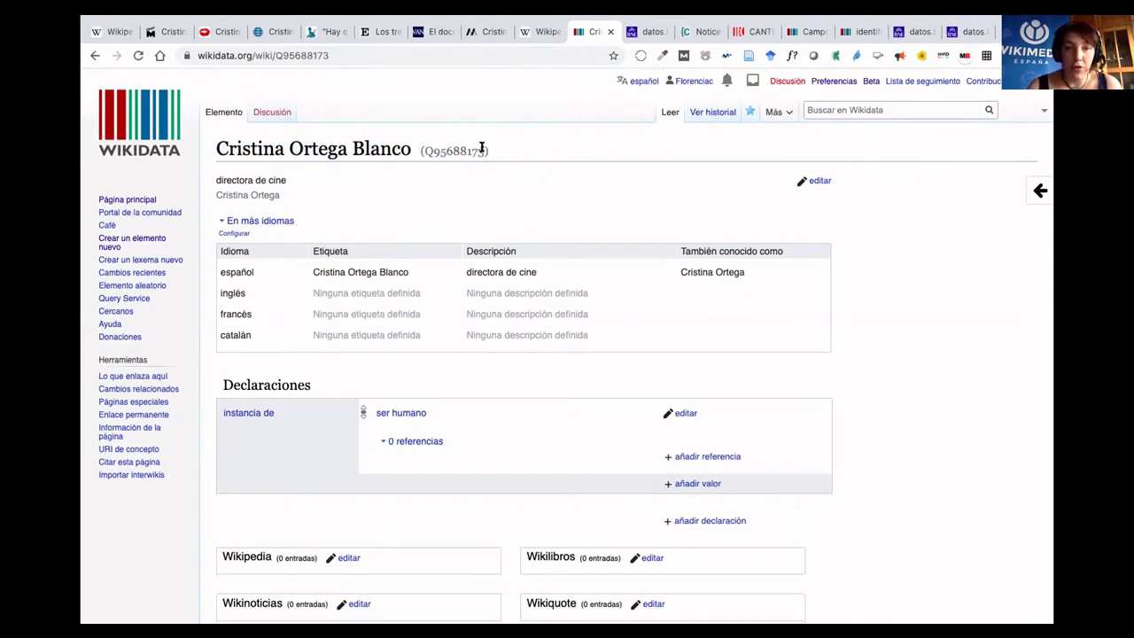
left_click_drag(484, 150, 432, 149)
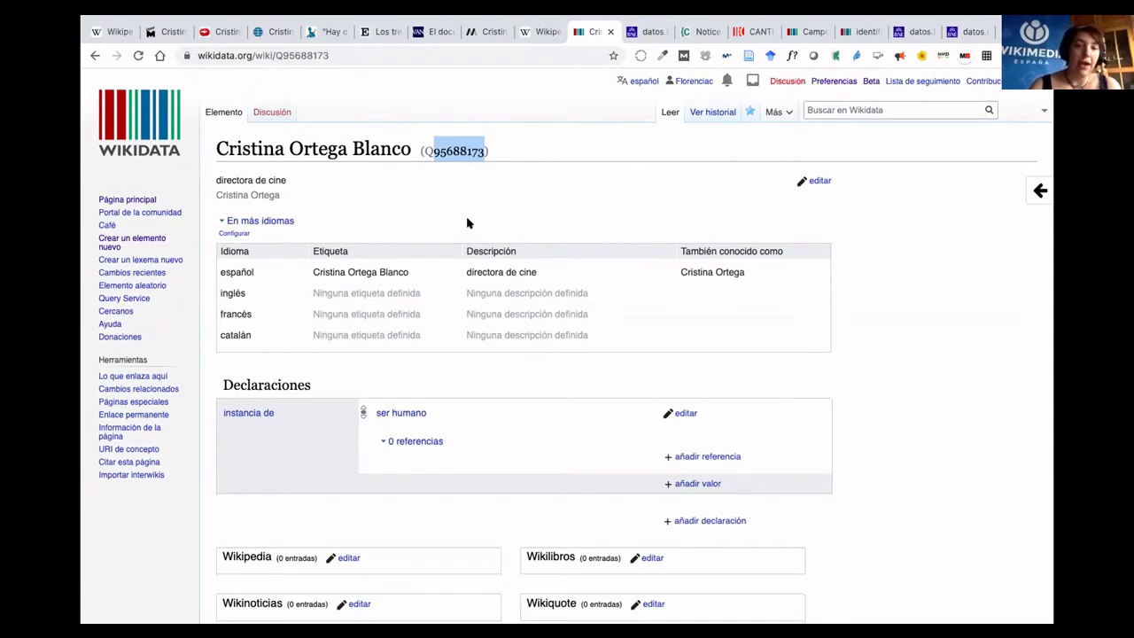
Add and publish the statement "sexo o género" with the value "femenino" on the item.
scroll(771, 370, "down", 3)
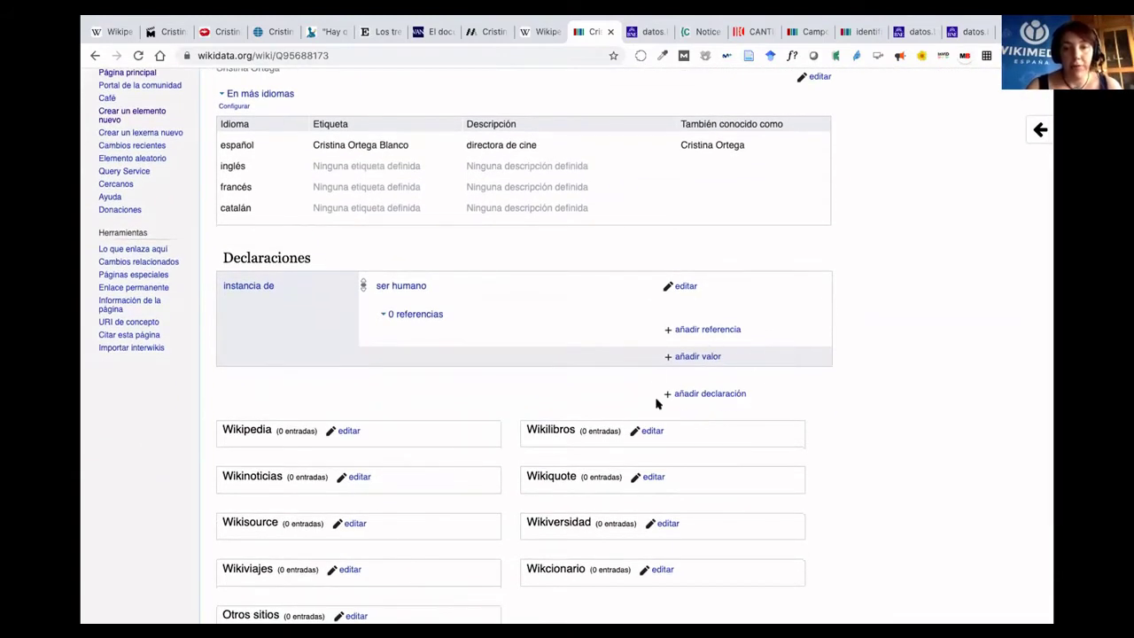
left_click(705, 396)
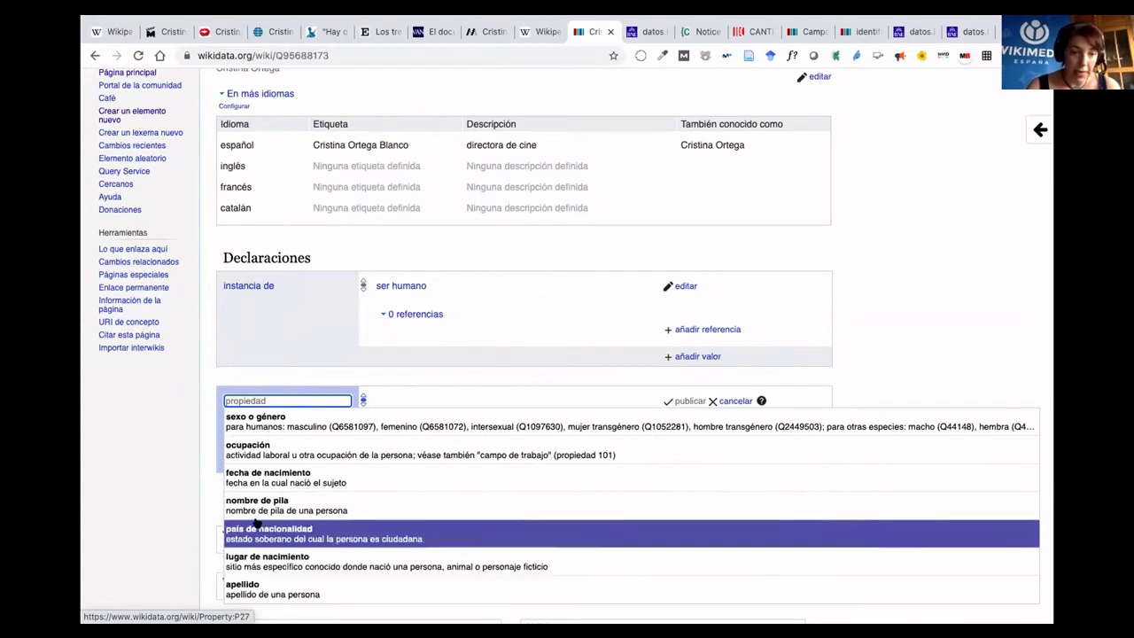
left_click(284, 423)
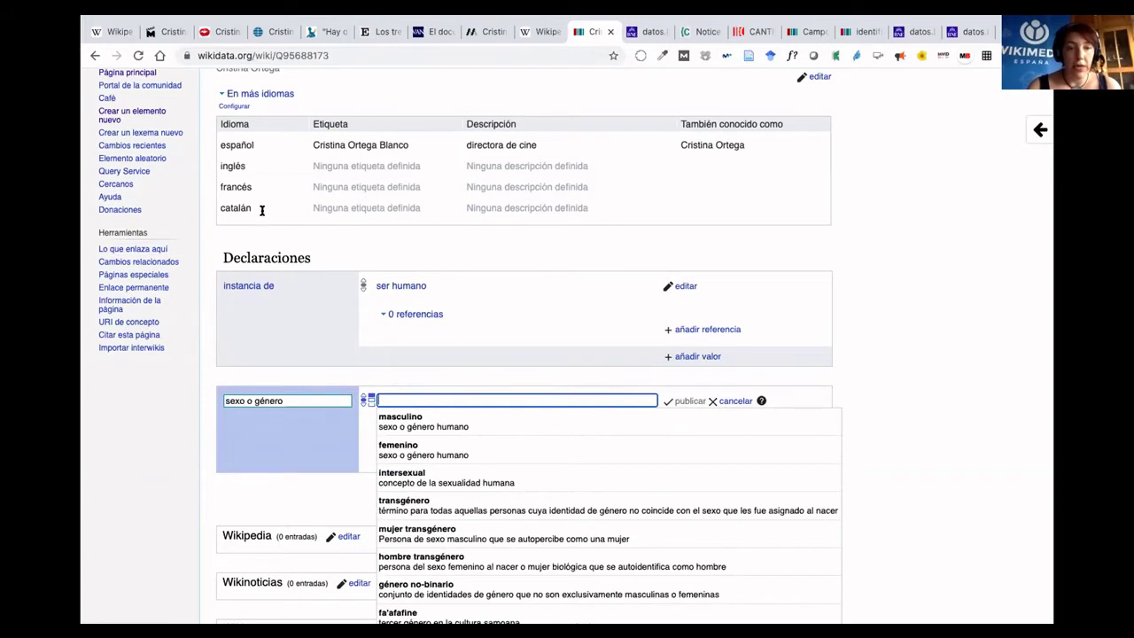
left_click(434, 449)
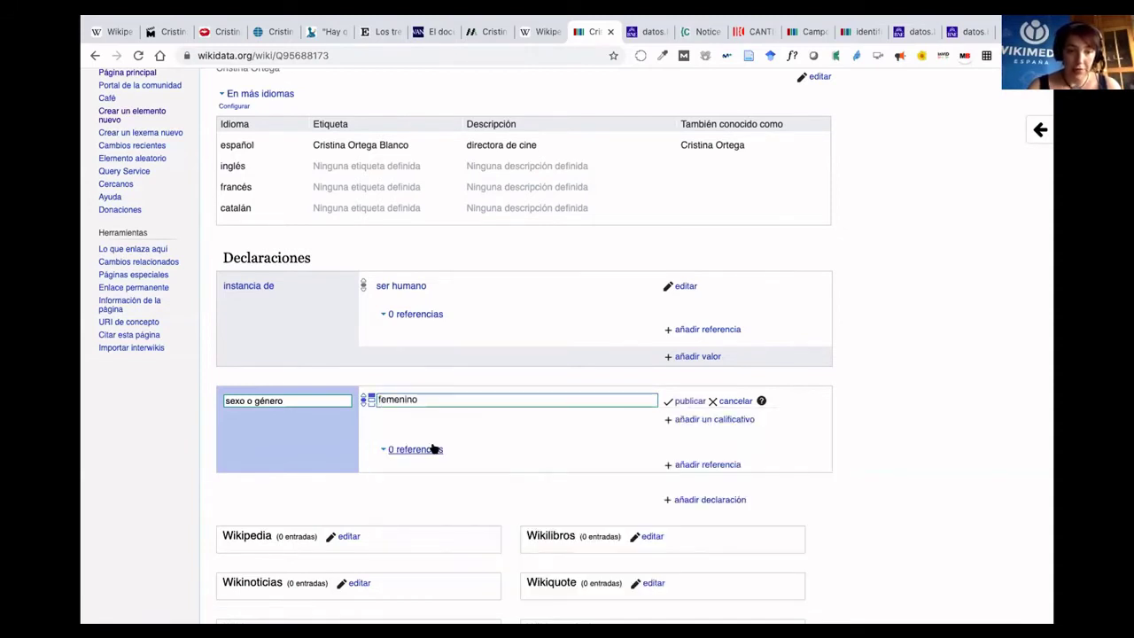
left_click(688, 402)
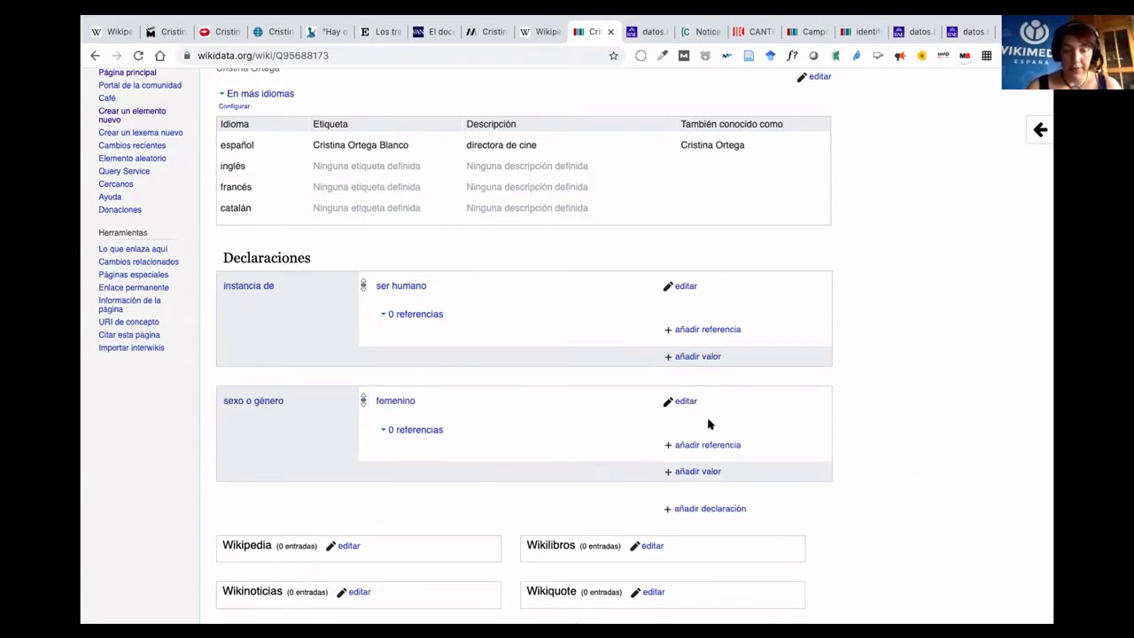
Look up the filmmaker's birthplace in the eldiasoria.es article, highlight "Berlanga de Duero" there and return to the Wikidata item.
scroll(615, 435, "down", 3)
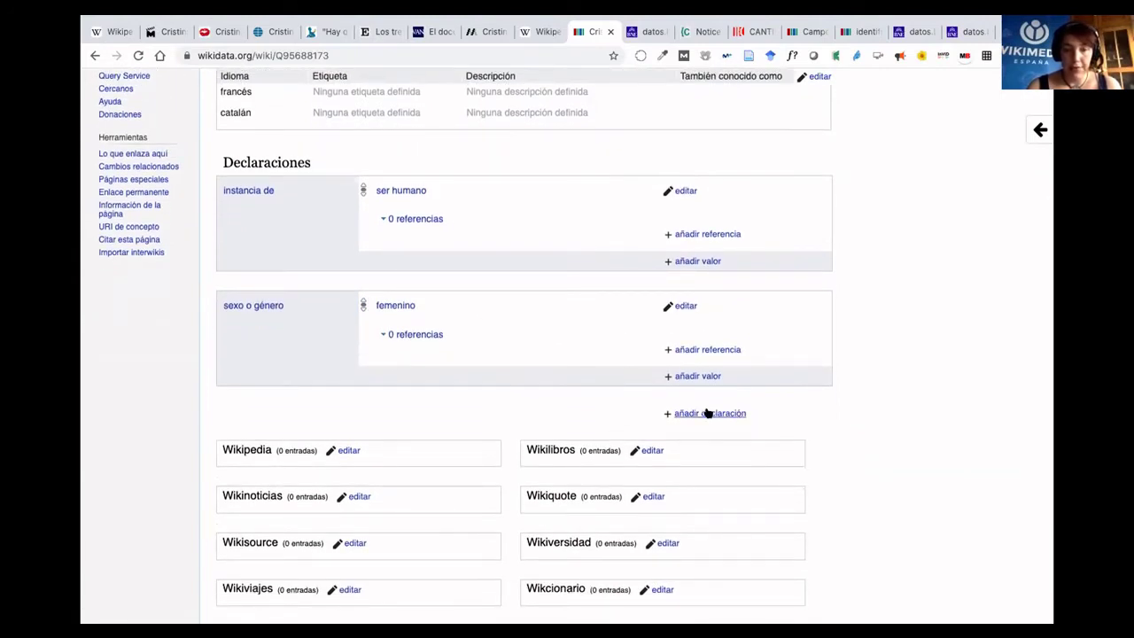
left_click(332, 33)
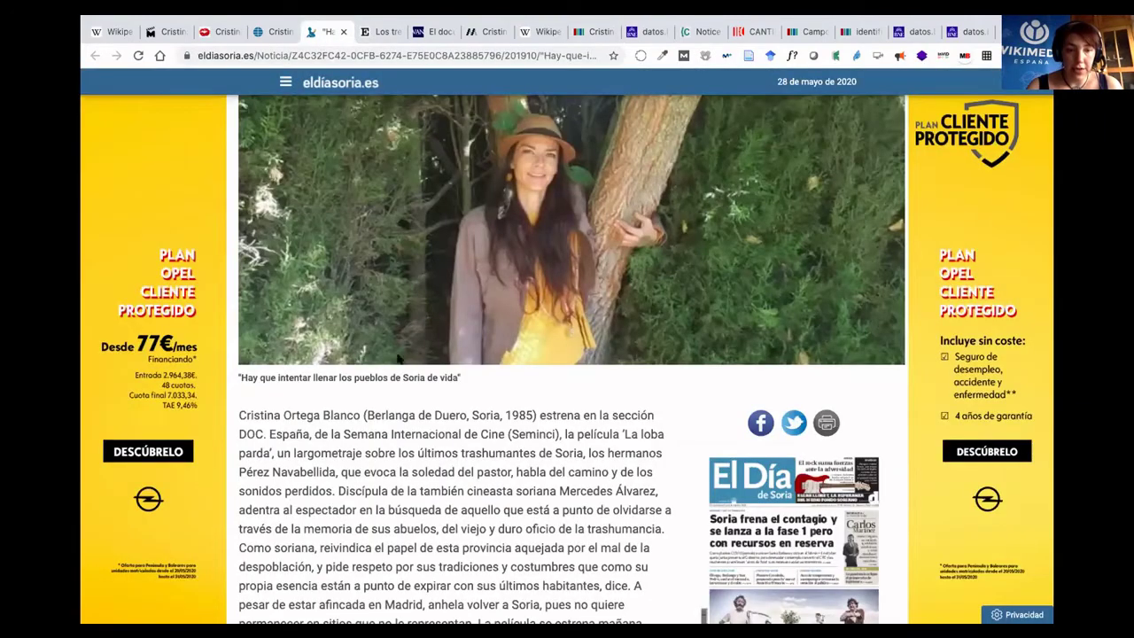
scroll(393, 460, "up", 1)
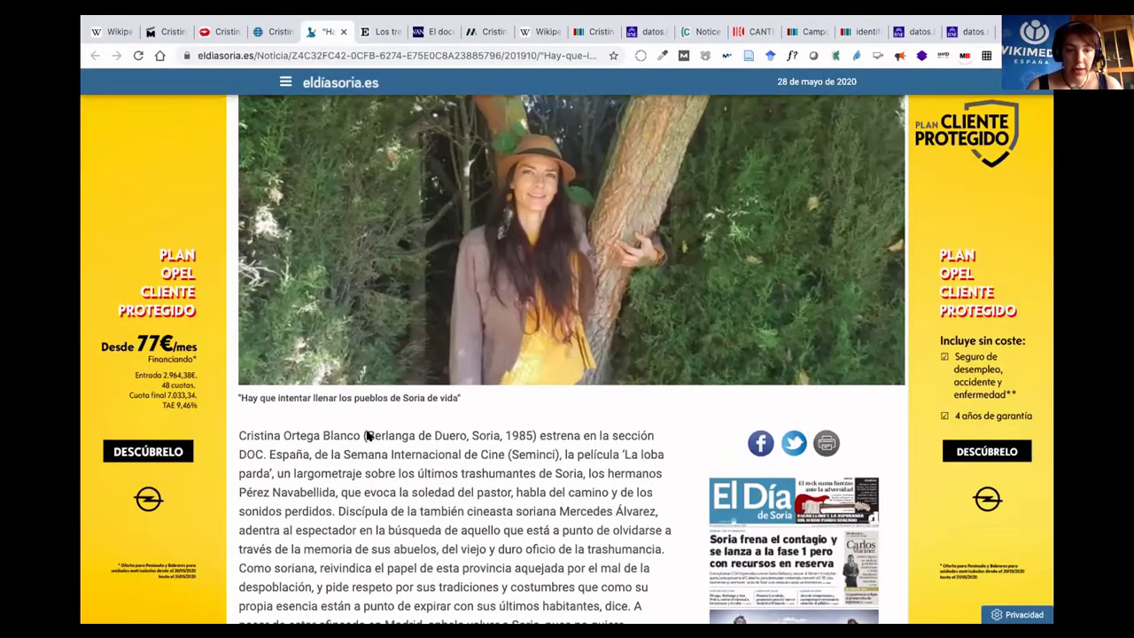
left_click_drag(366, 435, 465, 439)
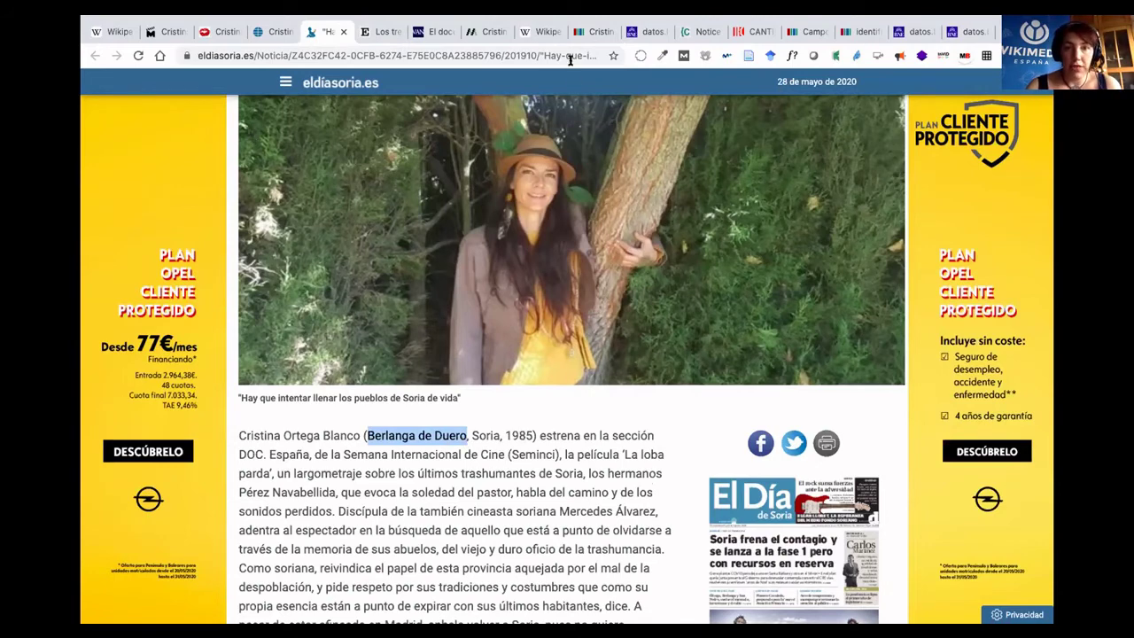
left_click(593, 35)
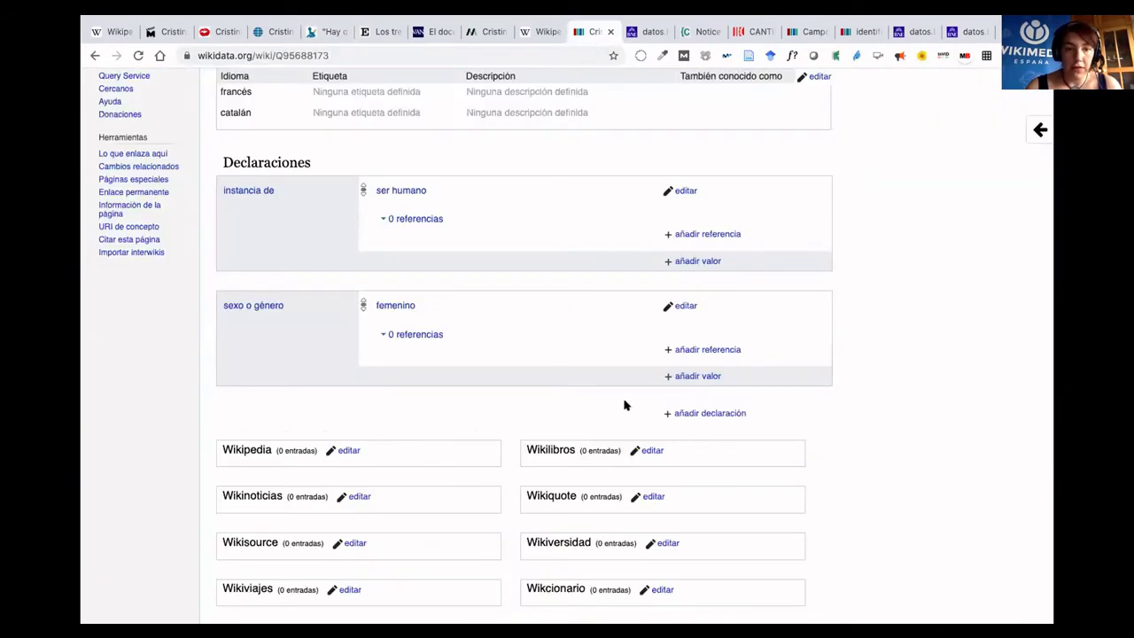
Add and publish the statement "ocupación" with the value "director de cine", found by searching for "directora".
left_click(700, 413)
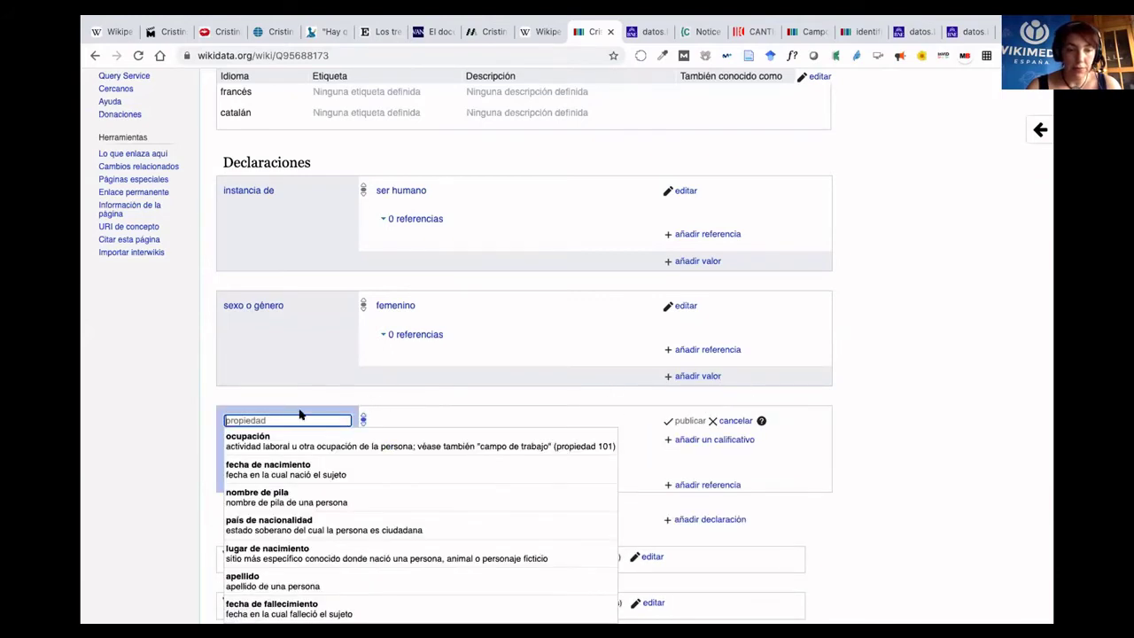
left_click(262, 441)
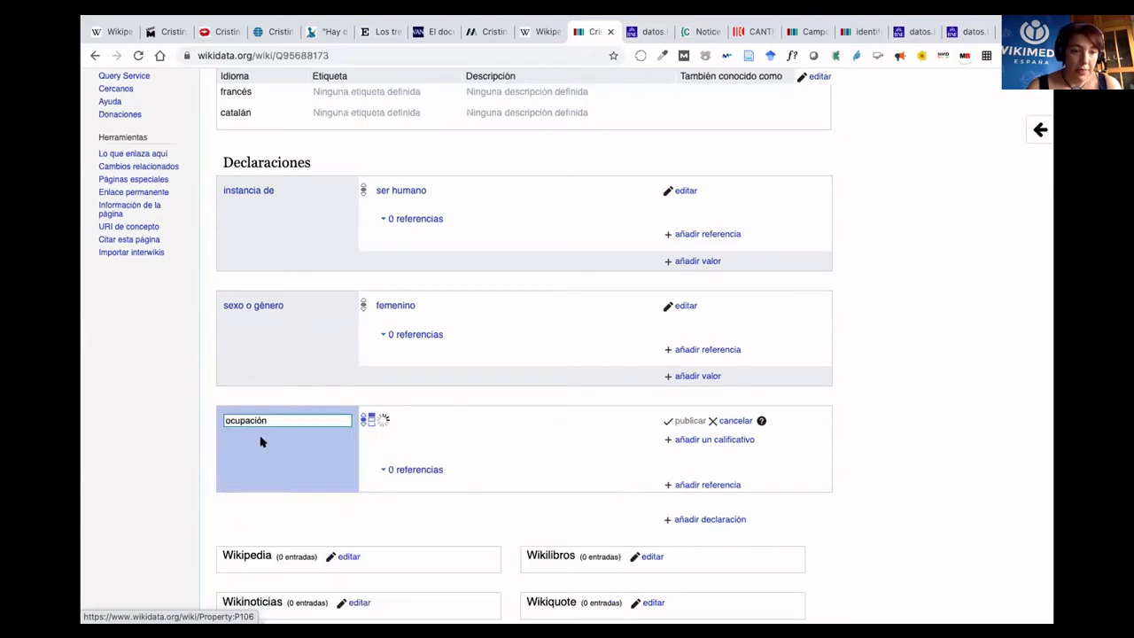
type("direc")
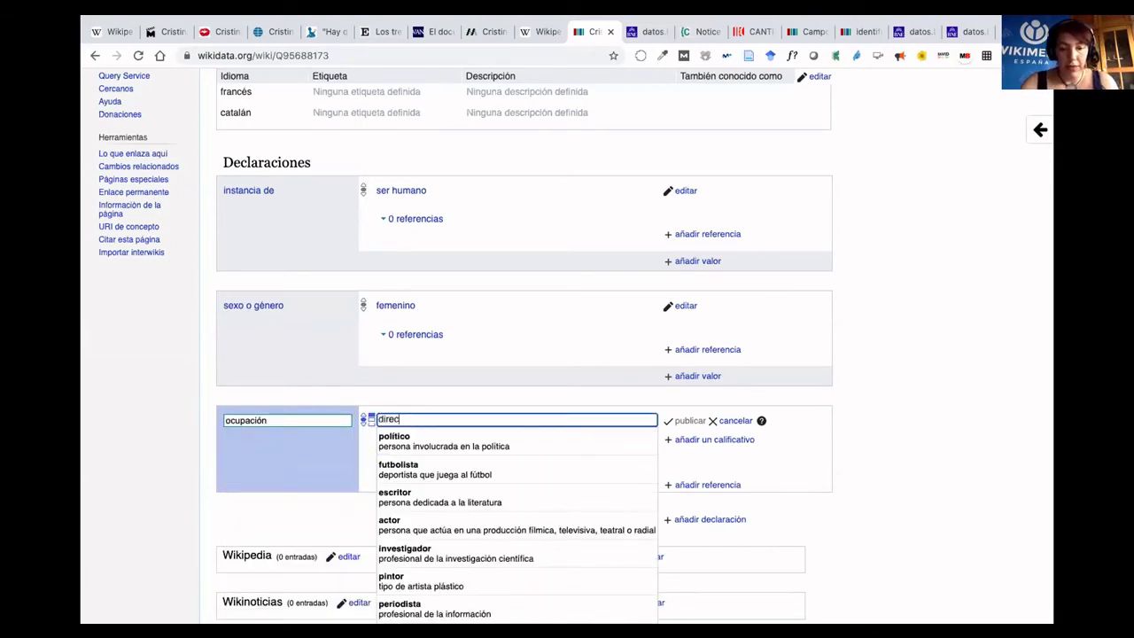
type("tora")
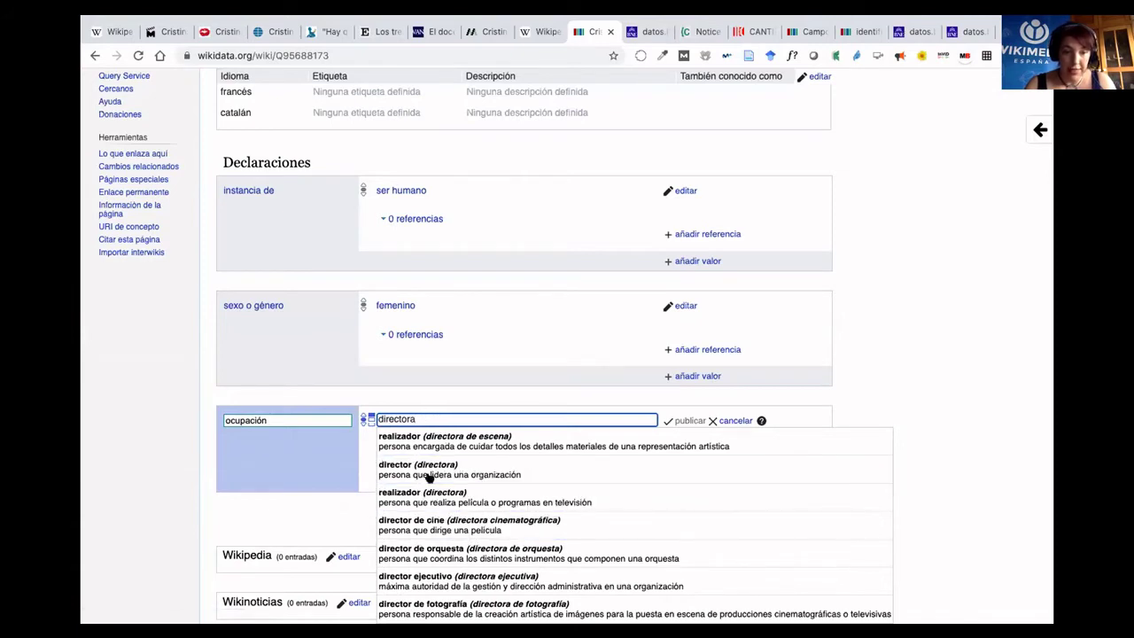
left_click(422, 524)
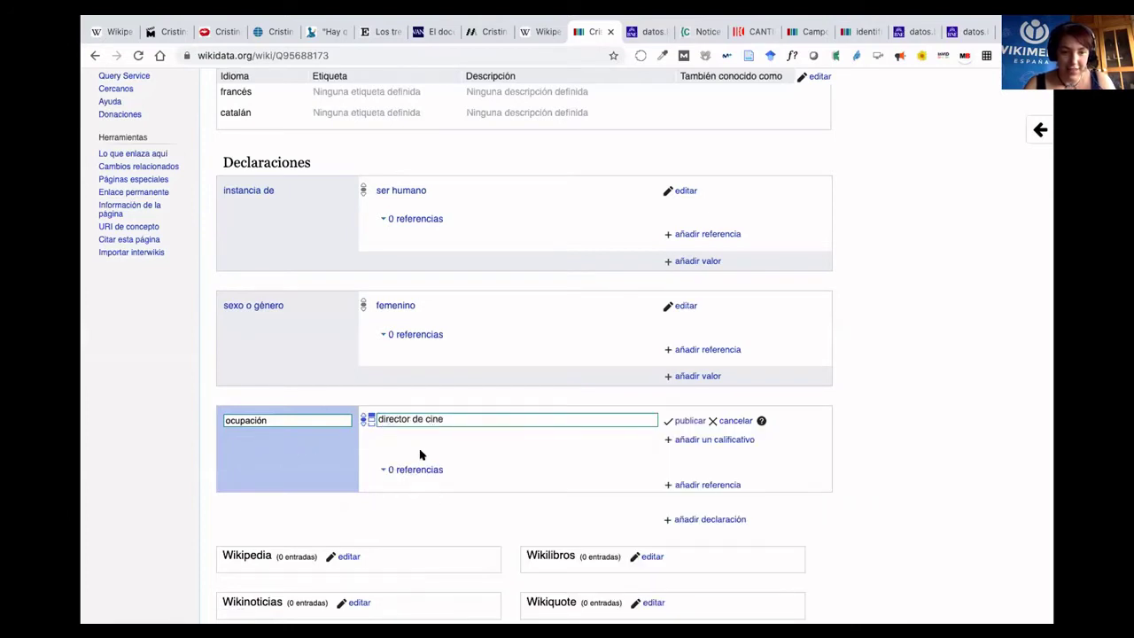
left_click(691, 421)
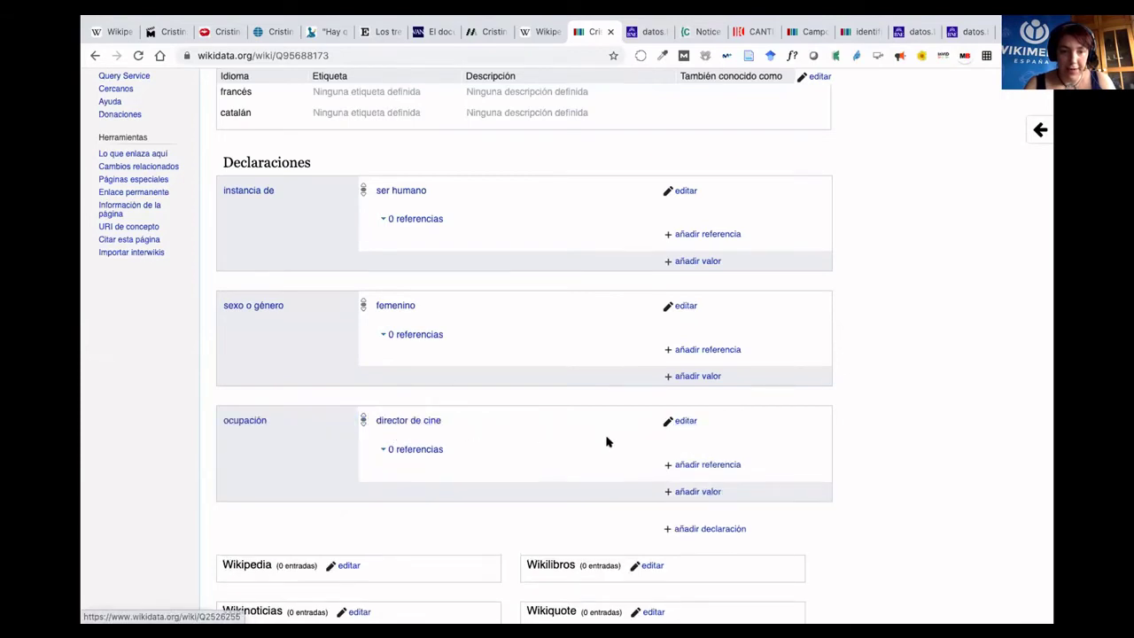
Add a "fecha de nacimiento" statement to the item and enter the filmmaker's birth year as its value.
scroll(607, 442, "down", 2)
scroll(607, 441, "down", 2)
left_click(713, 379)
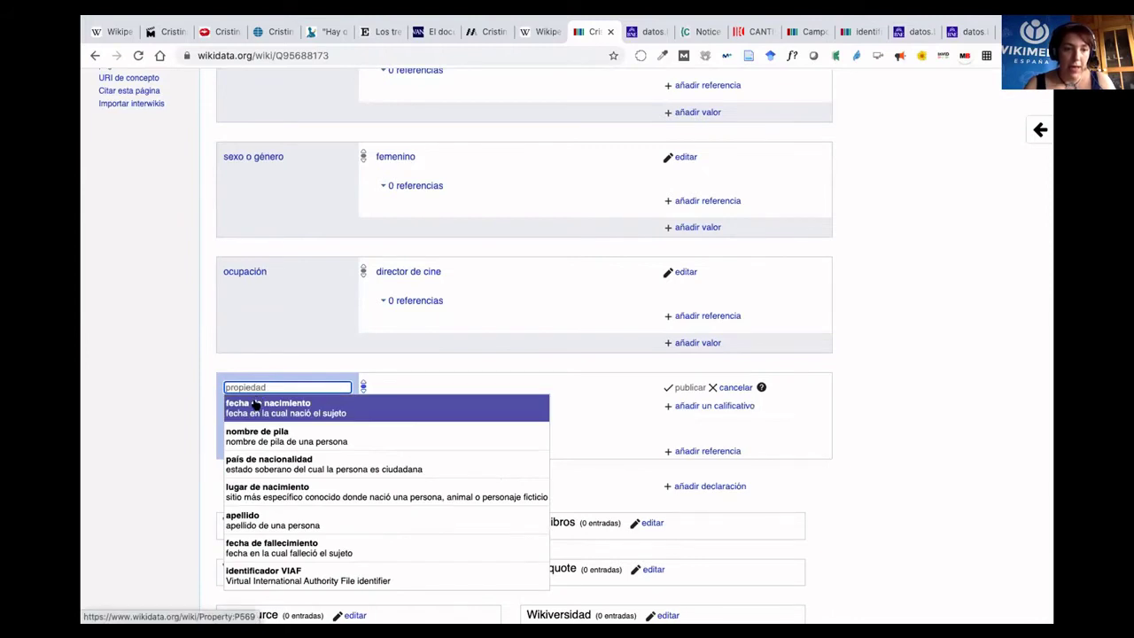
left_click(256, 404)
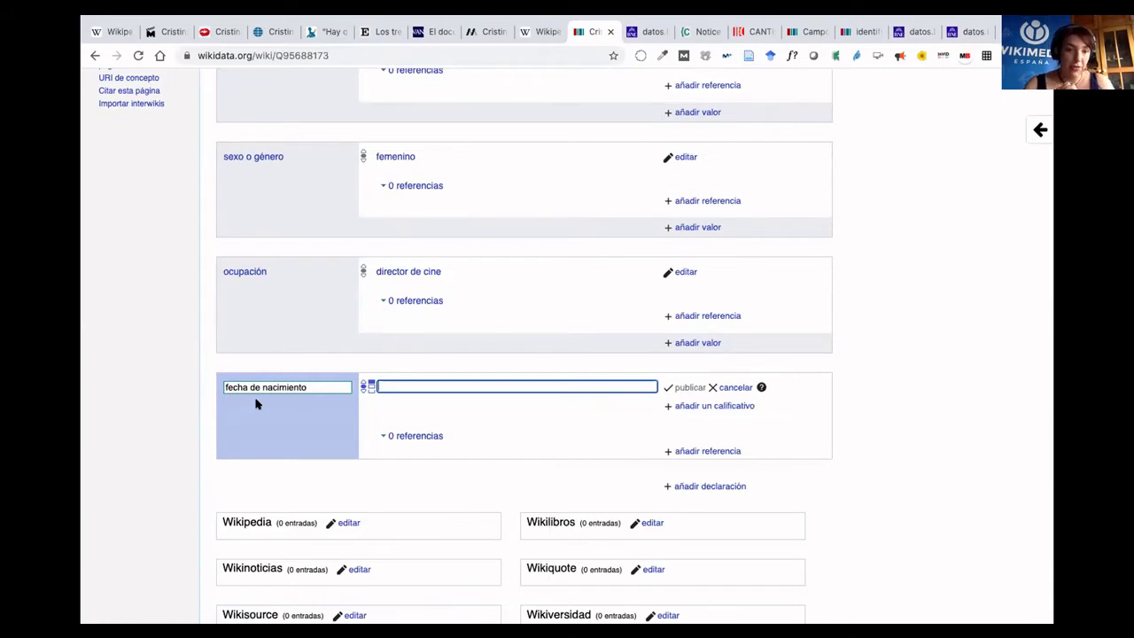
type("19")
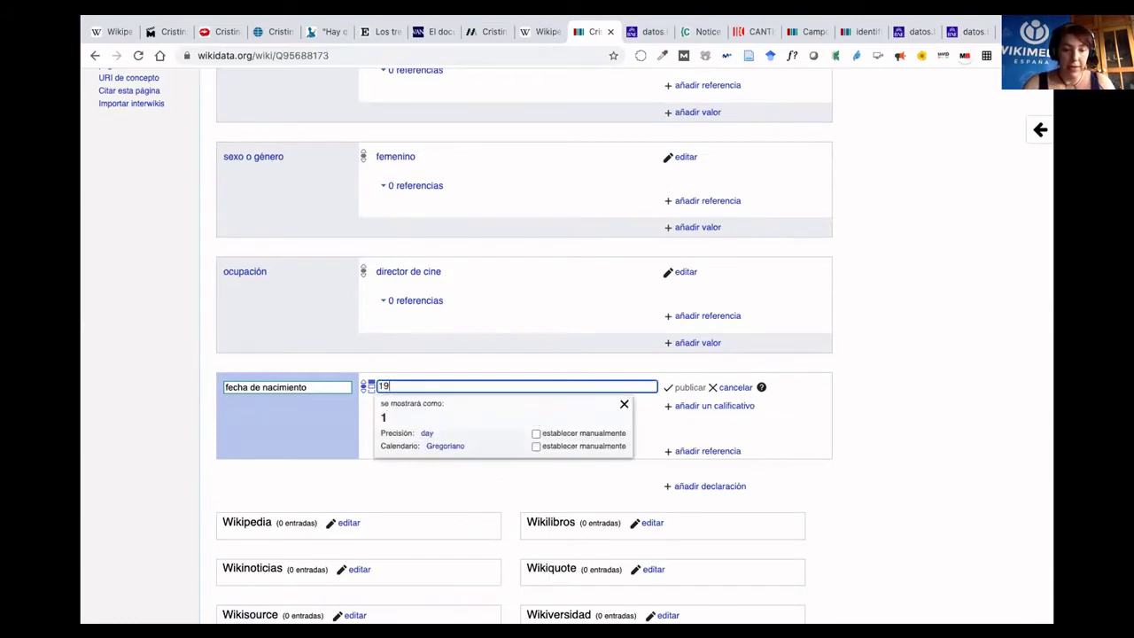
type("85")
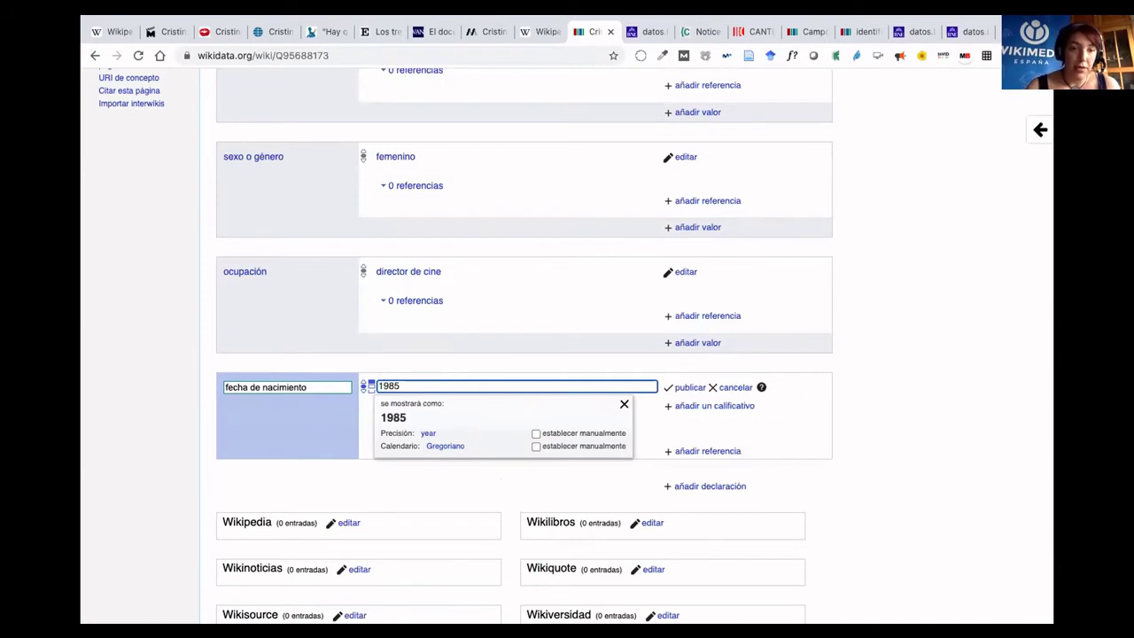
Copy the web address of the eldiasoria.es article about the filmmaker and return to the Wikidata item.
left_click(330, 31)
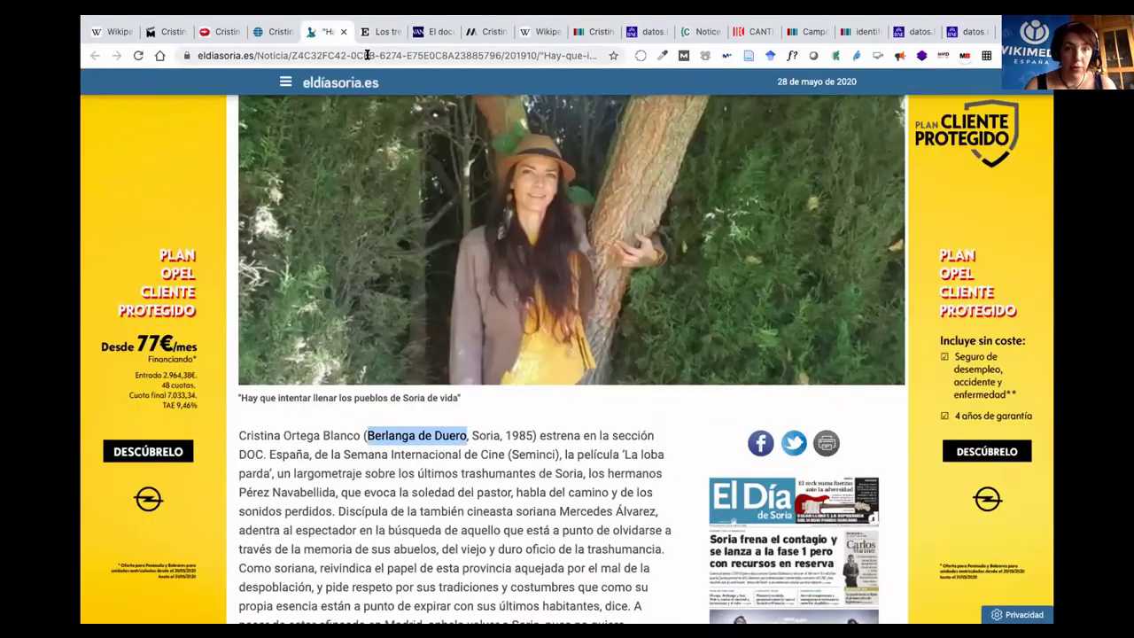
left_click(366, 55)
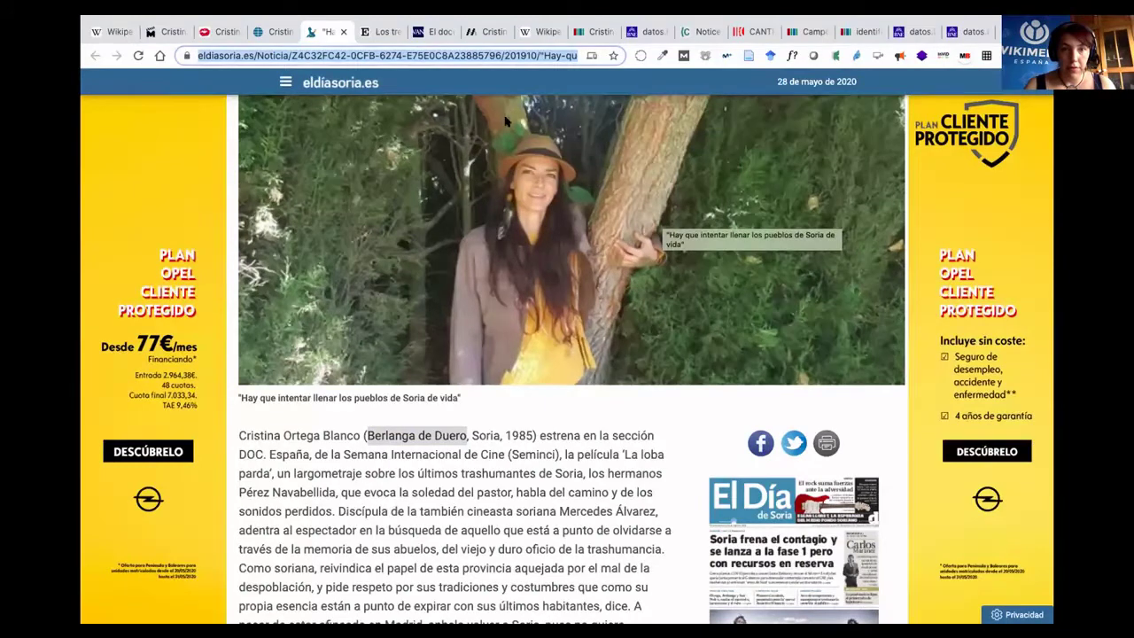
left_click(592, 32)
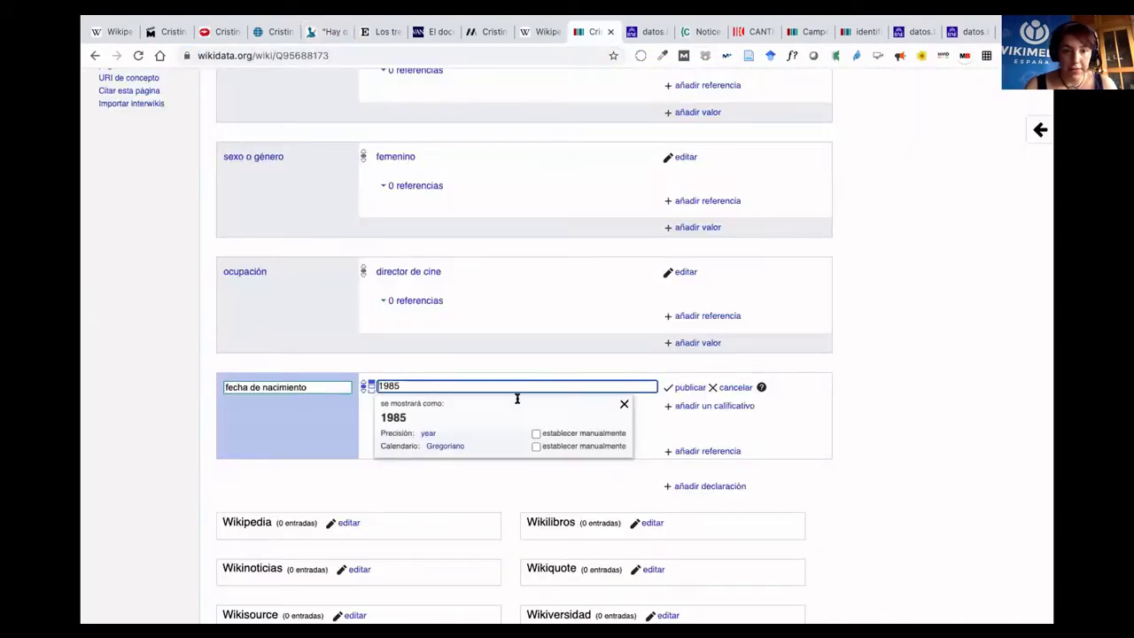
Publish the "fecha de nacimiento" statement without a reference.
left_click(689, 427)
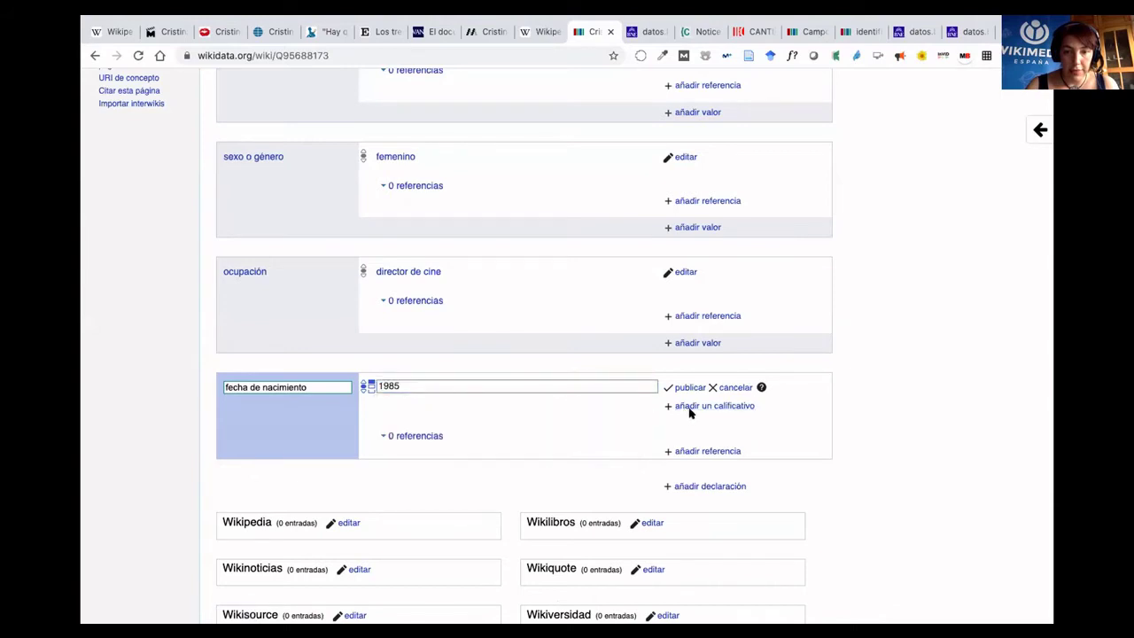
left_click(416, 435)
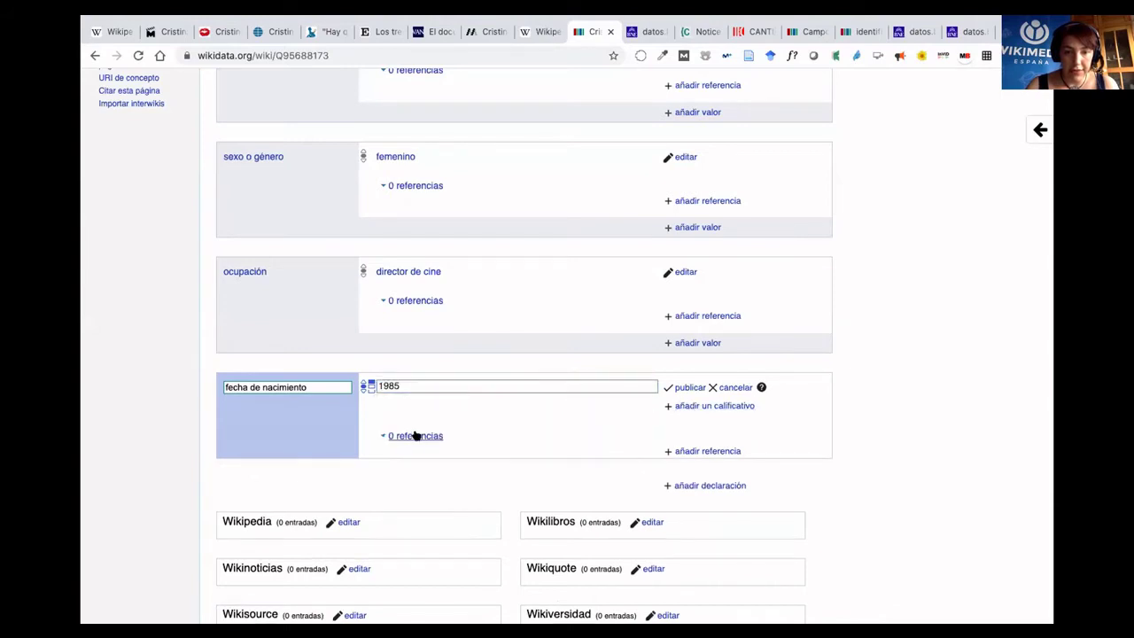
left_click(416, 435)
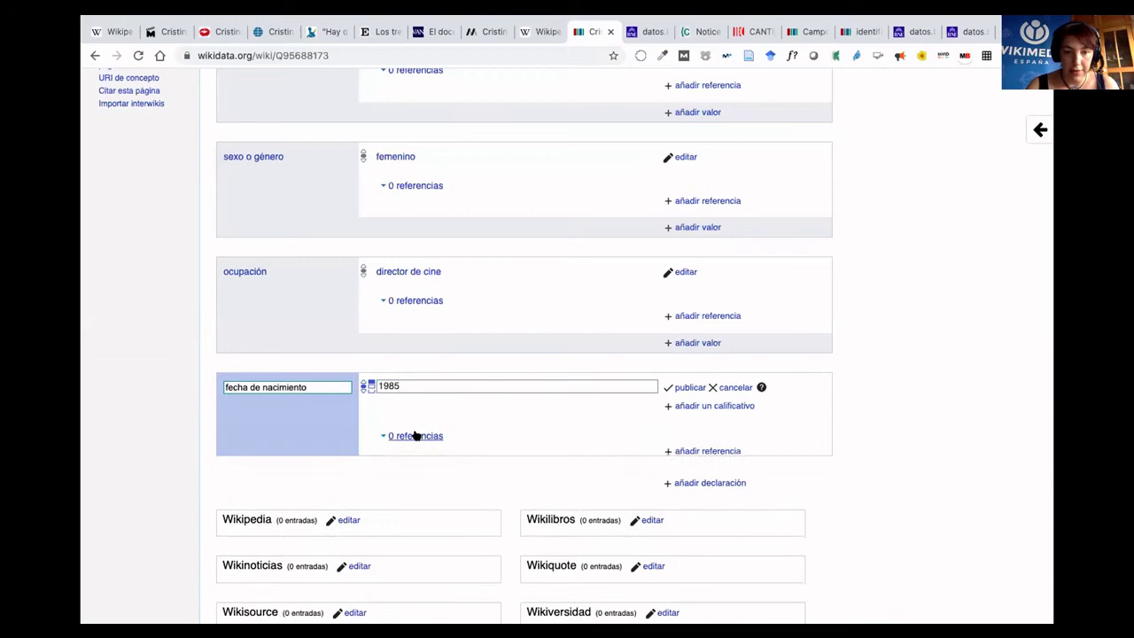
left_click(685, 388)
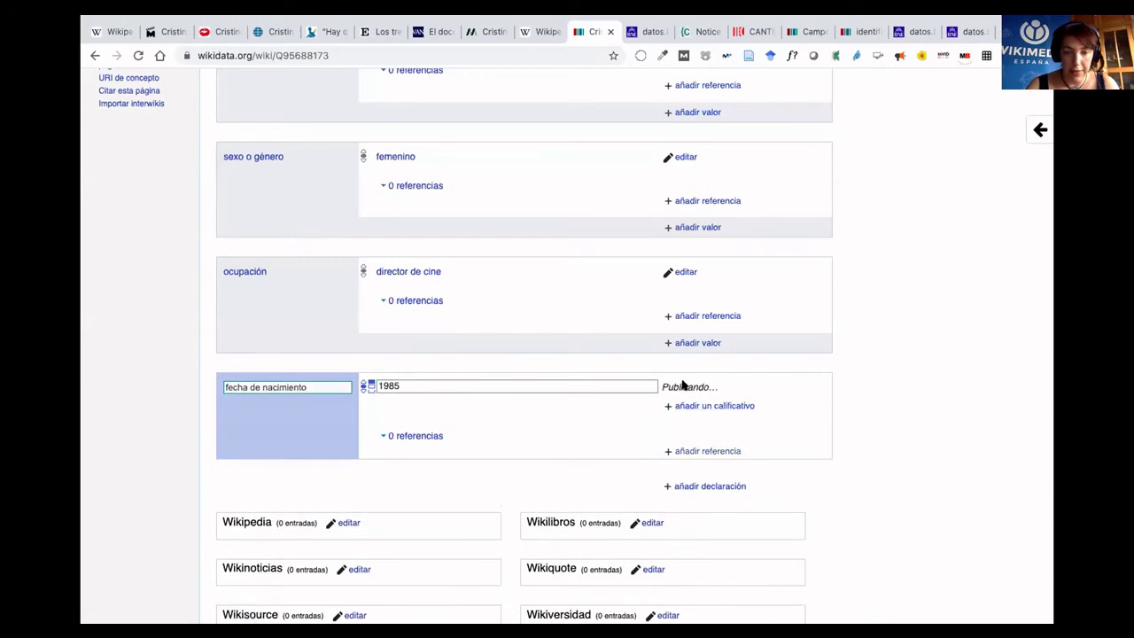
Add a "dirección web de la referencia" reference with the copied eldiasoria.es article address to the "fecha de nacimiento" statement and publish it.
left_click(412, 423)
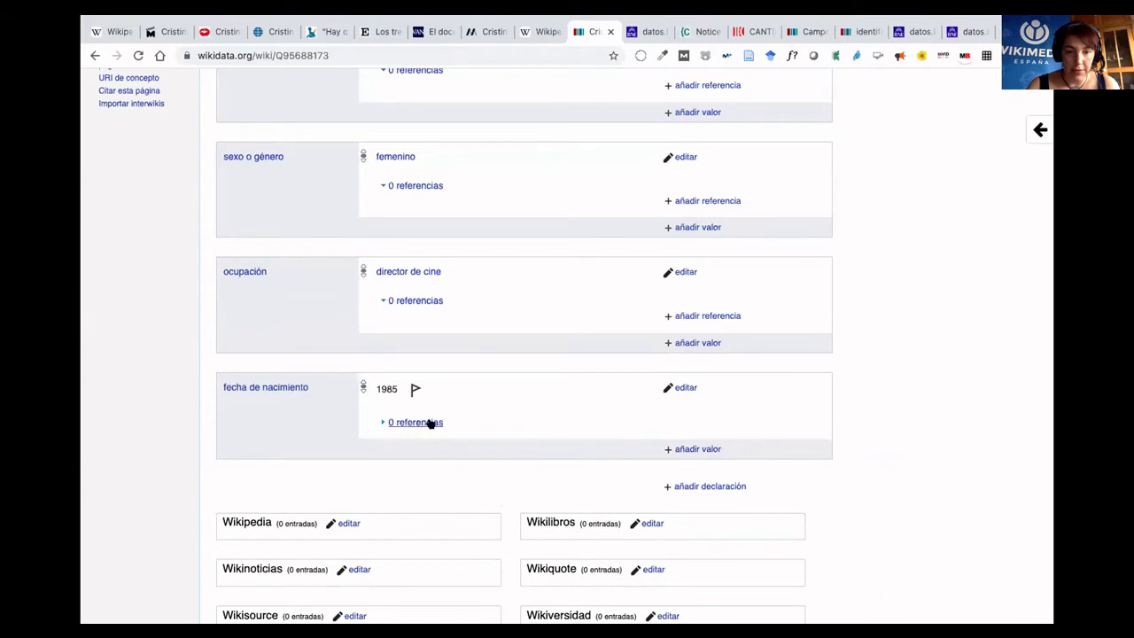
left_click(680, 388)
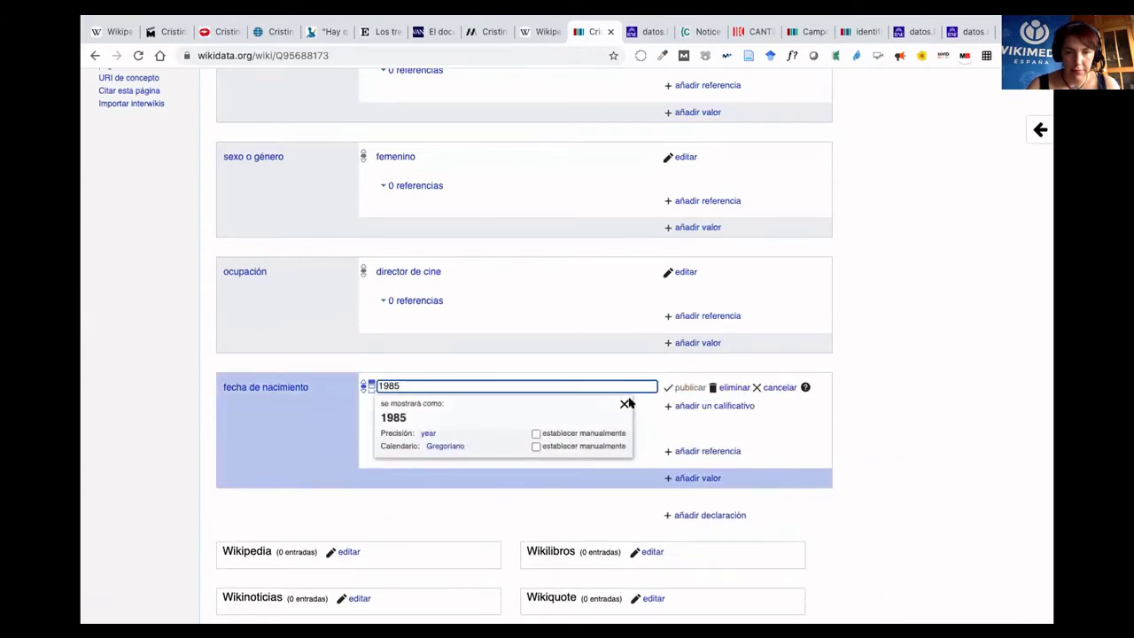
left_click(643, 425)
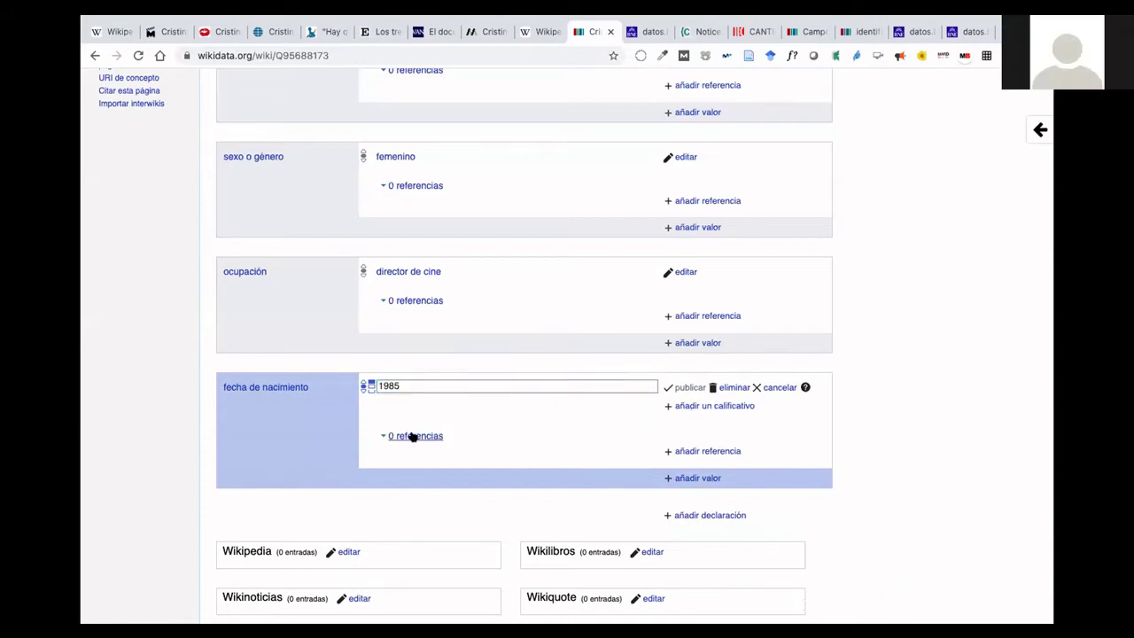
left_click(695, 450)
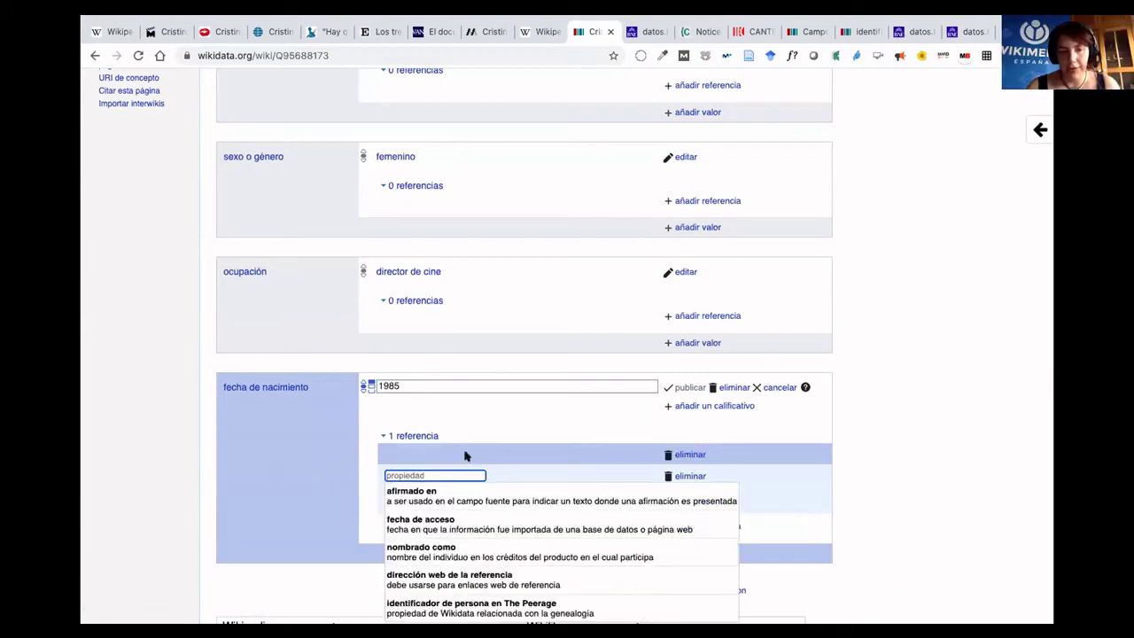
scroll(293, 469, "down", 2)
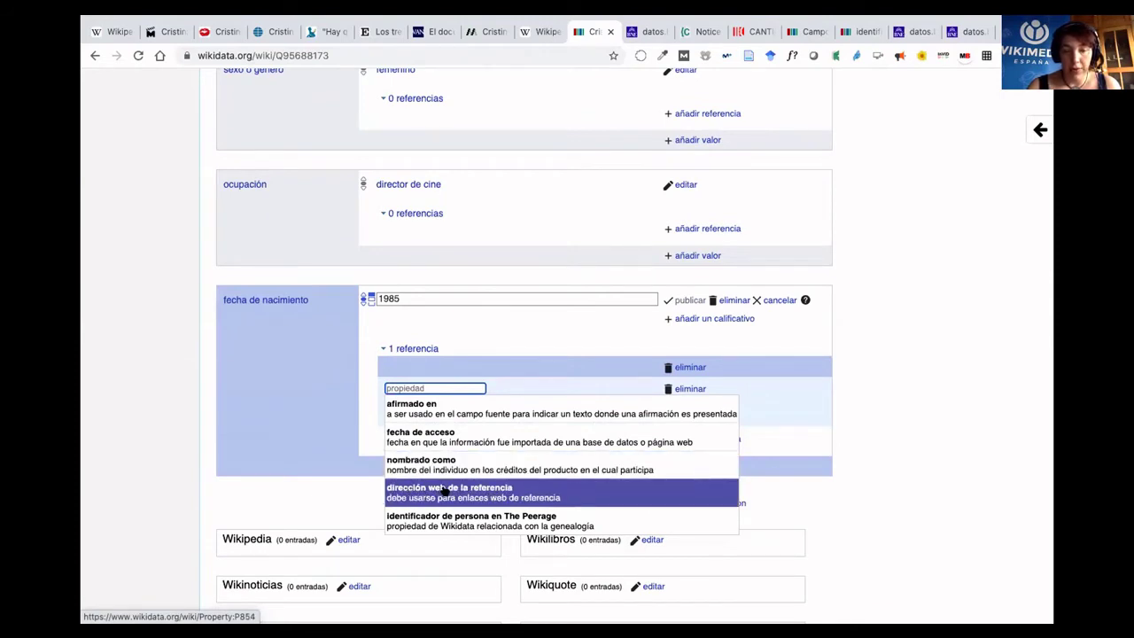
left_click(447, 492)
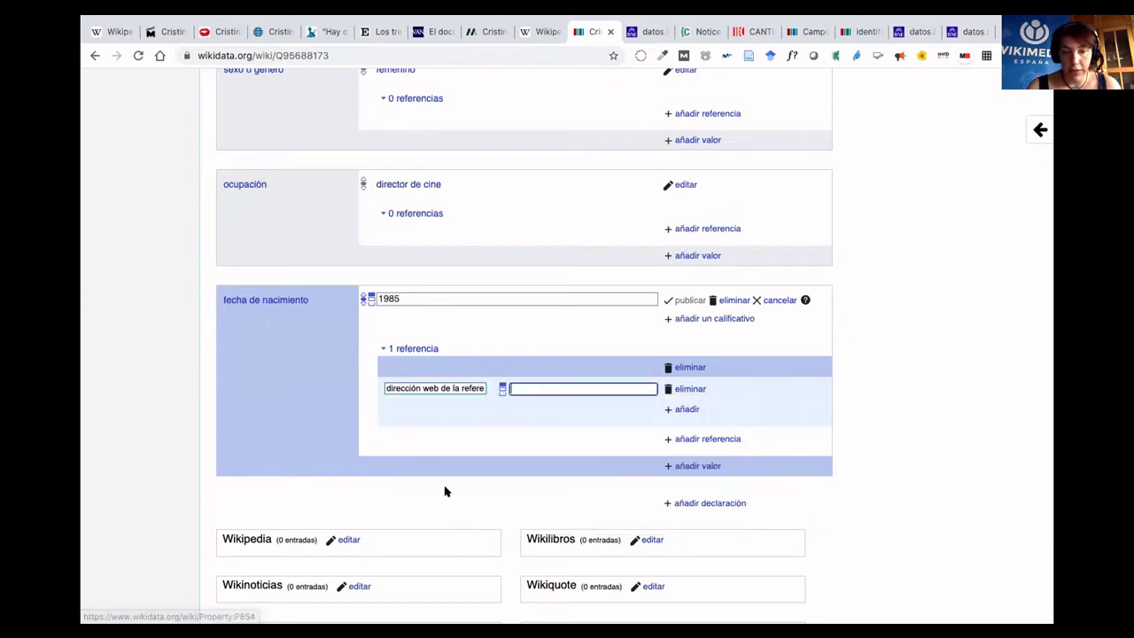
type("https://www.eldiasoria.es/Noticia/Z4C32FC42-0CFB-6274-E75E0C8A23885796/201910/%22Hay-que-intentar-llenar-los-pueblos-de-Soria-de-vida%22")
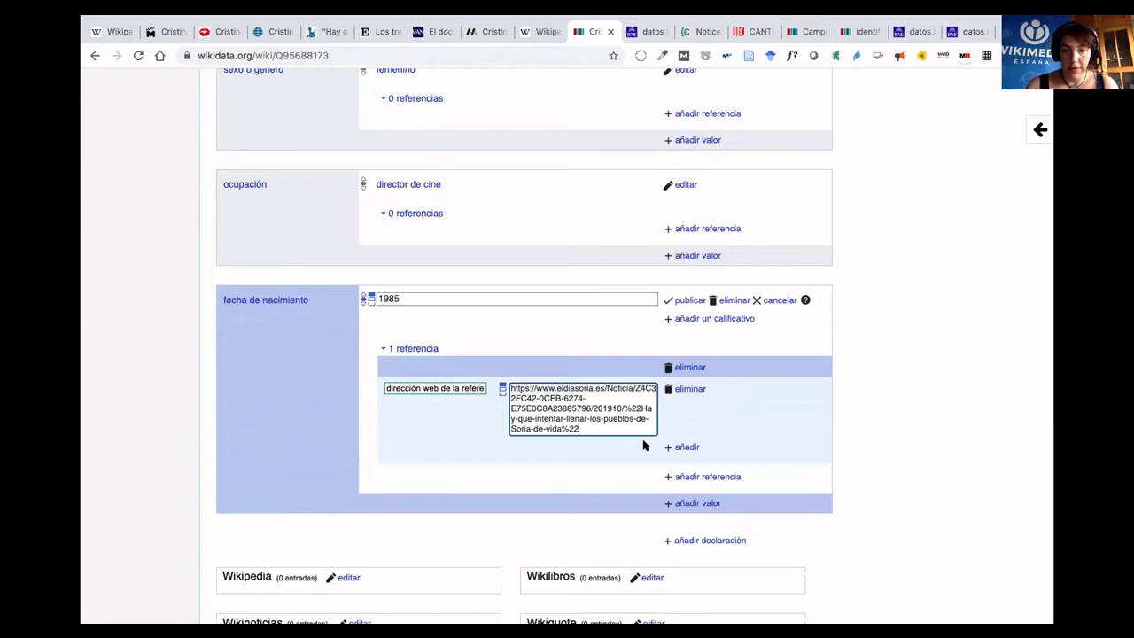
key("Return")
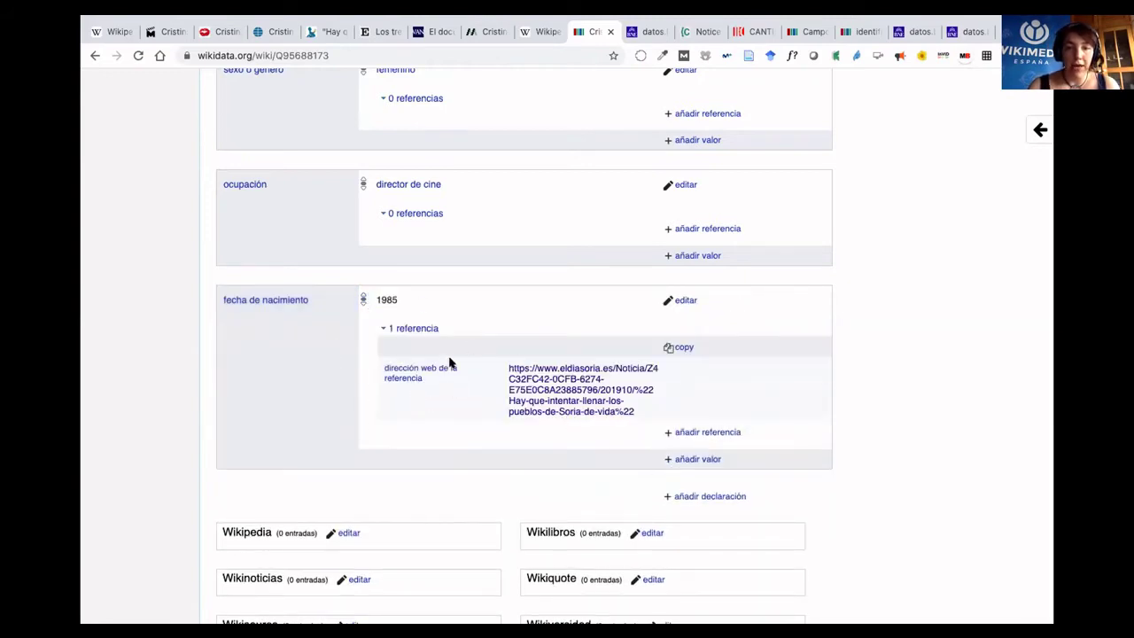
scroll(455, 382, "down", 1)
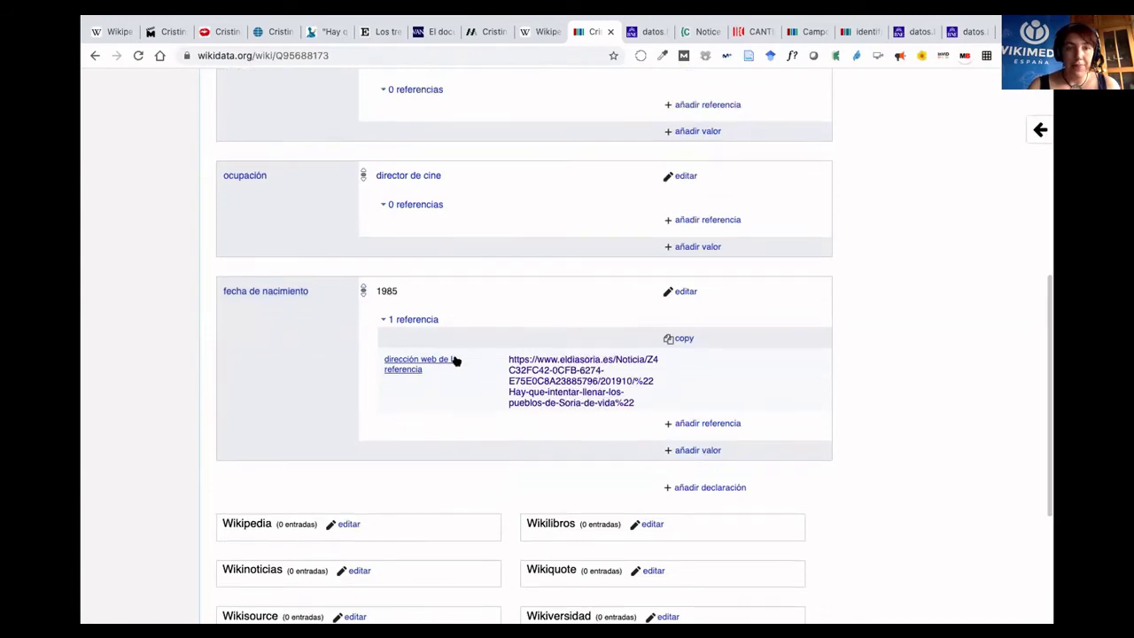
scroll(327, 127, "down", 1)
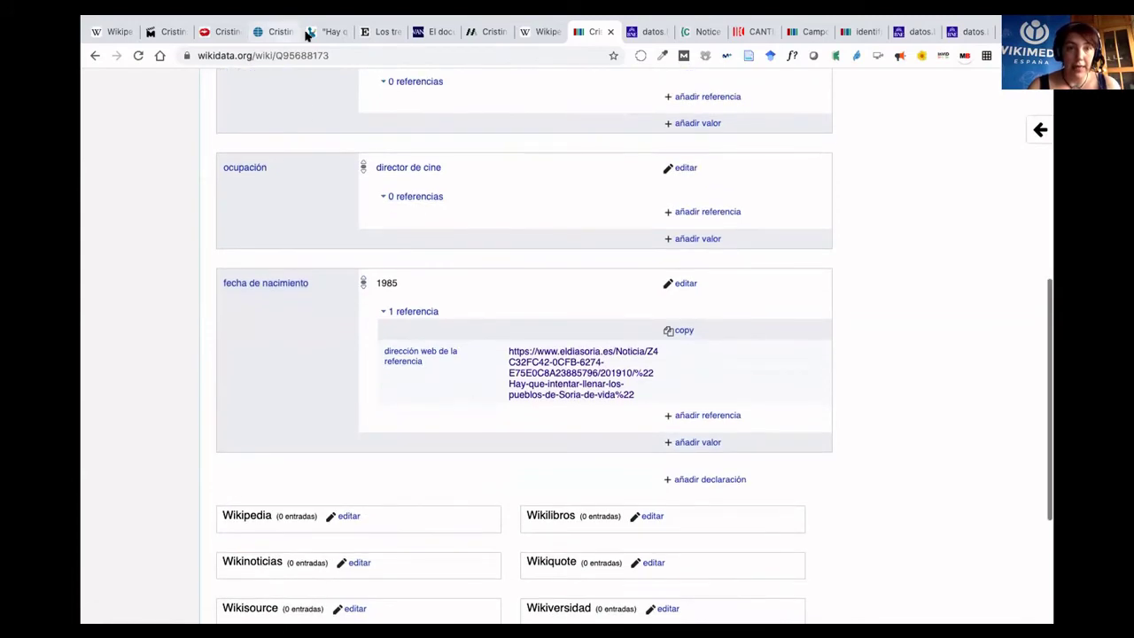
left_click(328, 31)
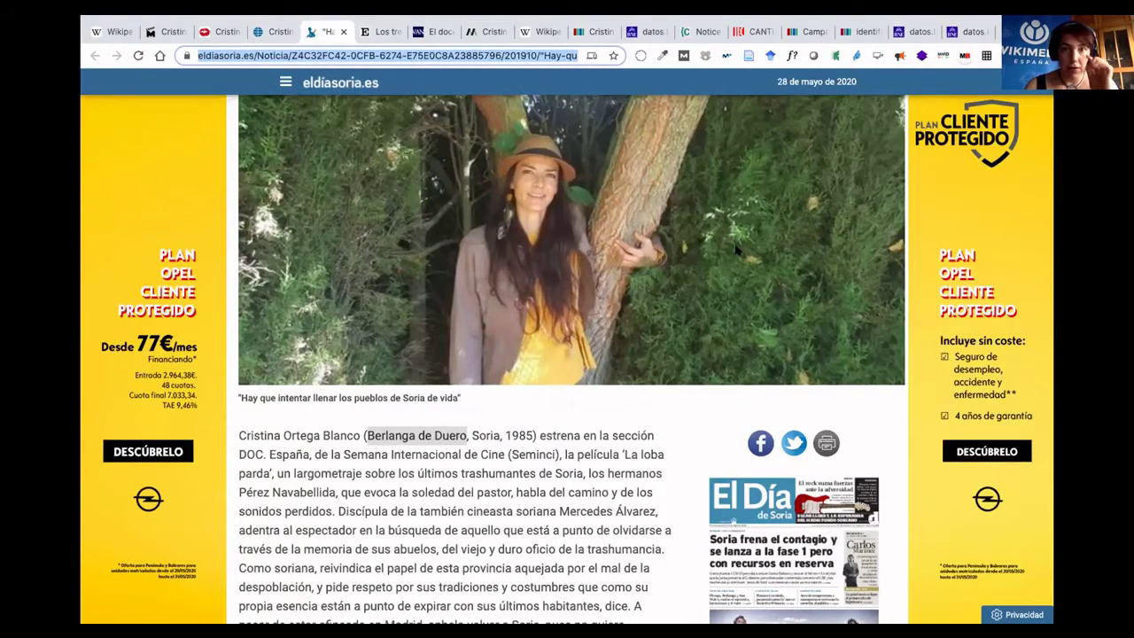
mouse_move(873, 19)
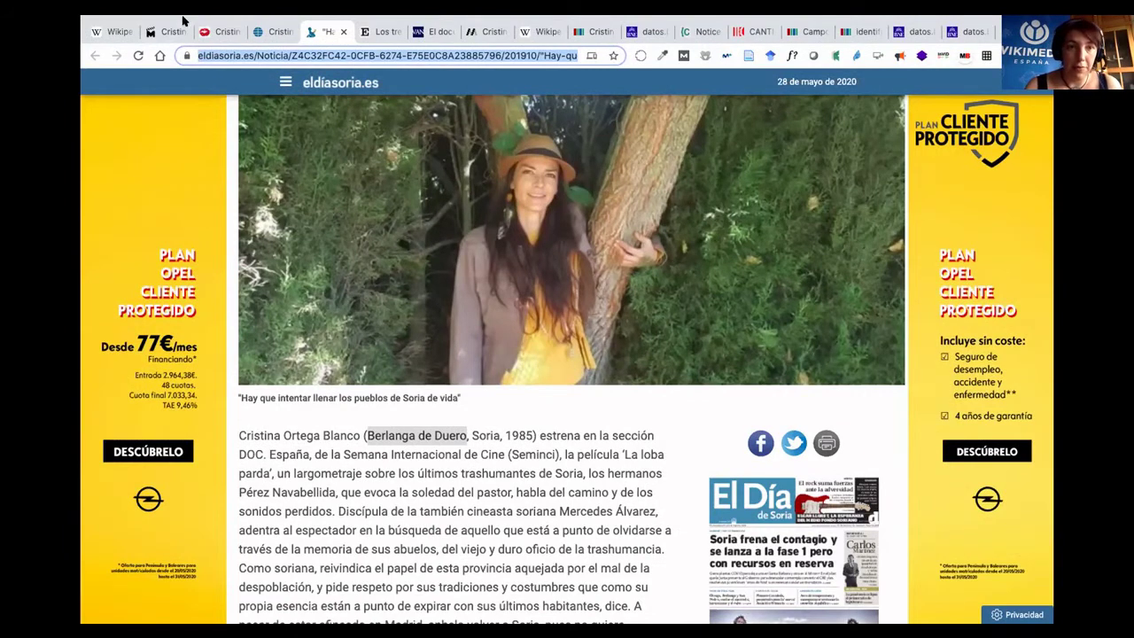
mouse_move(183, 16)
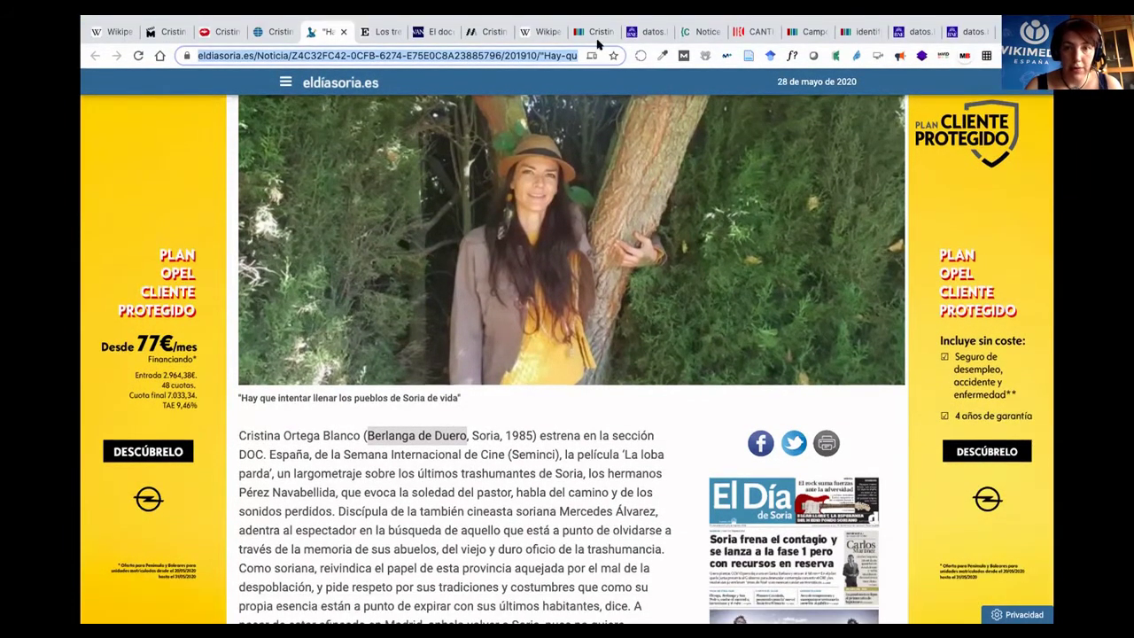
mouse_move(99, 16)
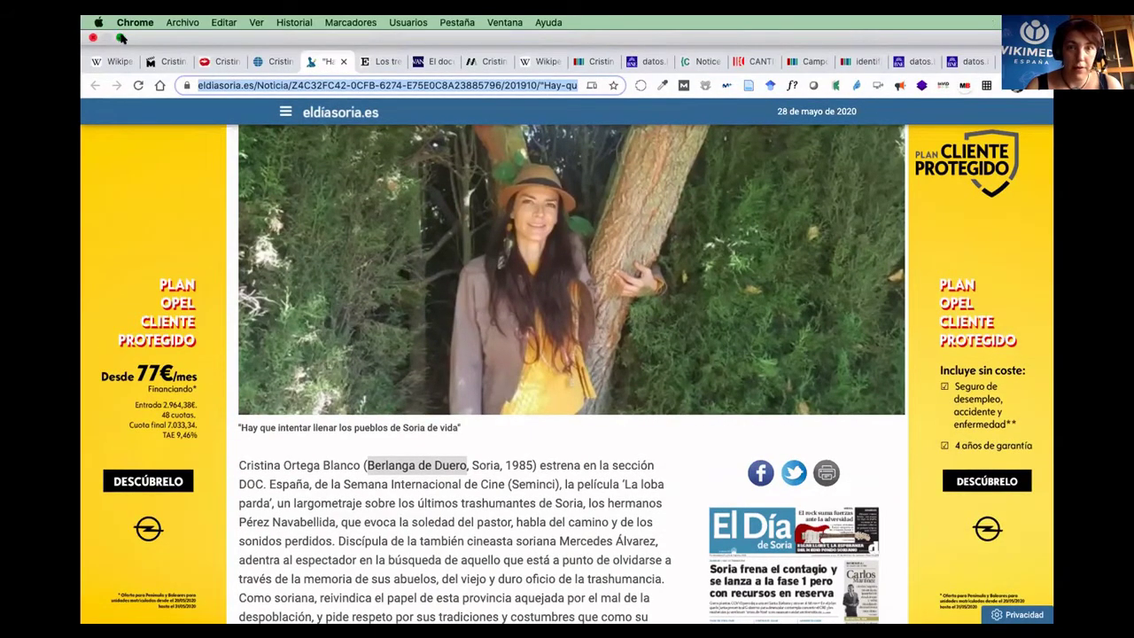
left_click(120, 39)
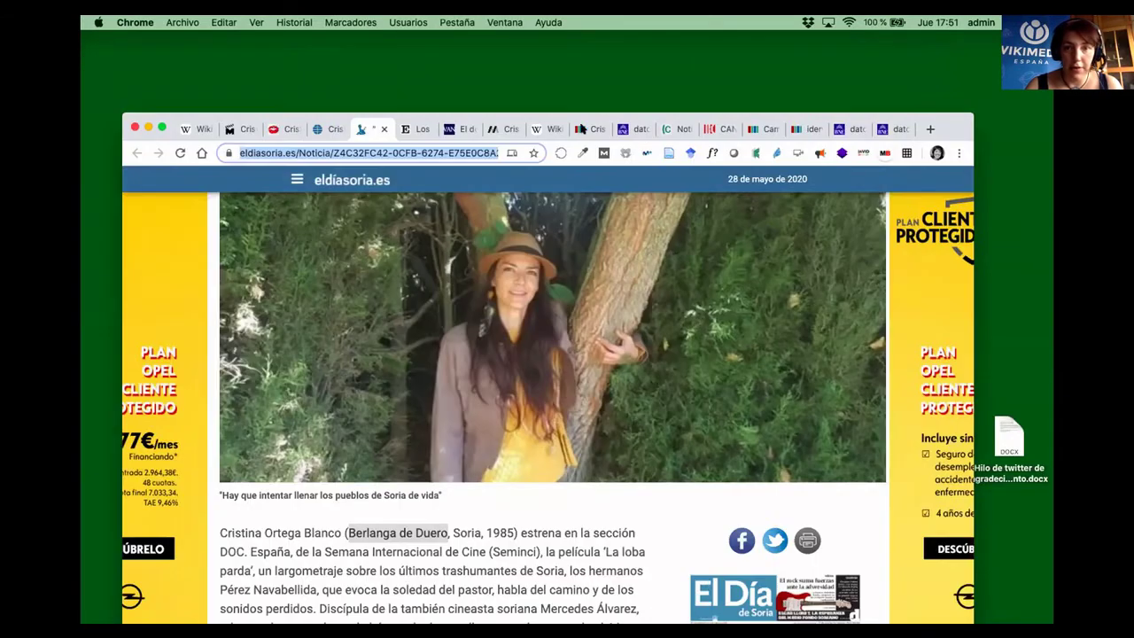
left_click(585, 129)
right_click(164, 132)
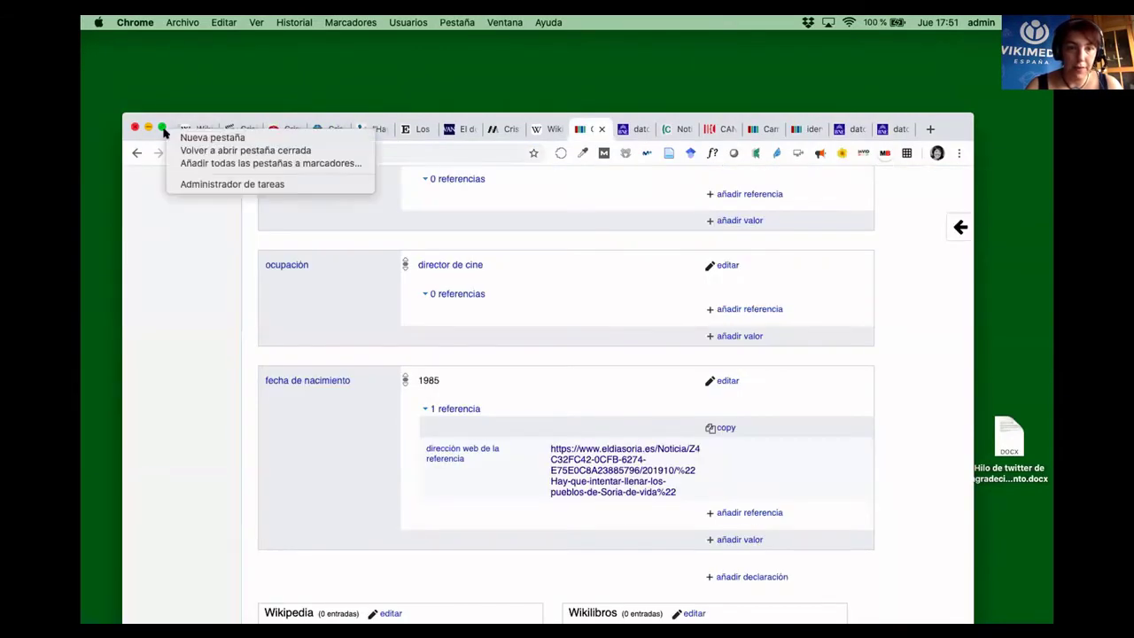
left_click(161, 127)
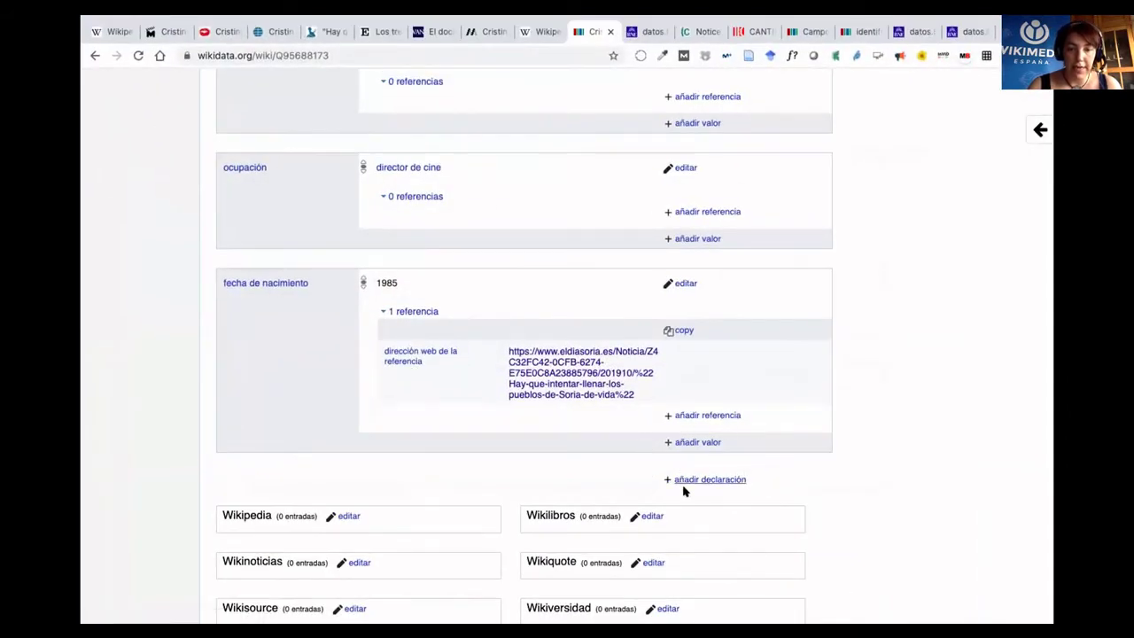
Start a "lugar de nacimiento" statement and choose "Berlanga de Duero", the municipality in the province of Soria, as its value.
left_click(701, 481)
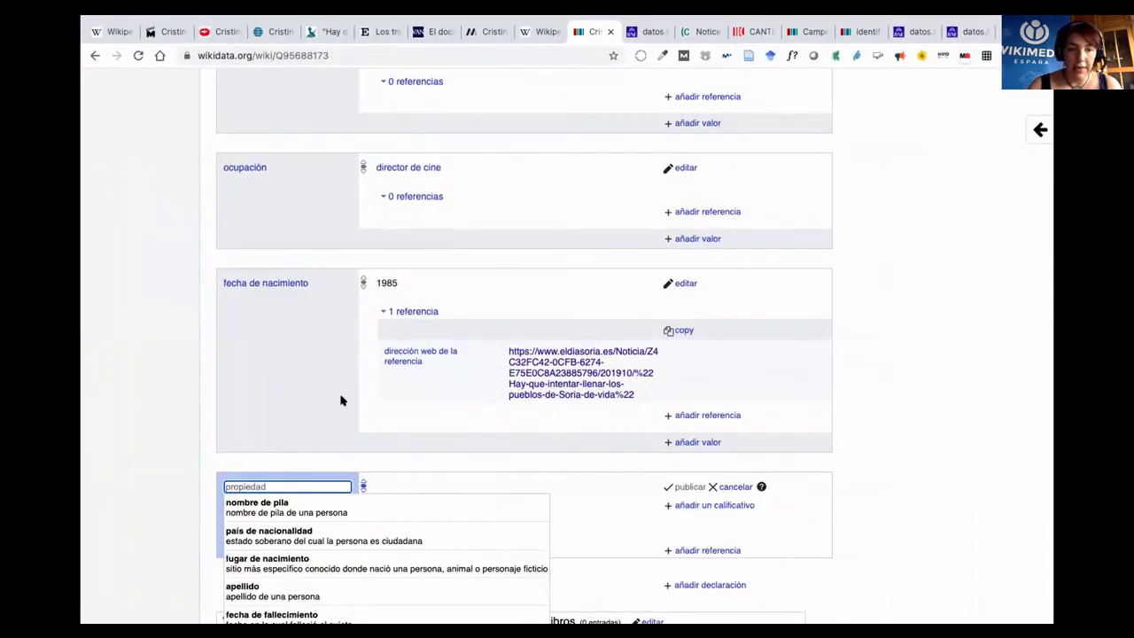
scroll(113, 414, "down", 3)
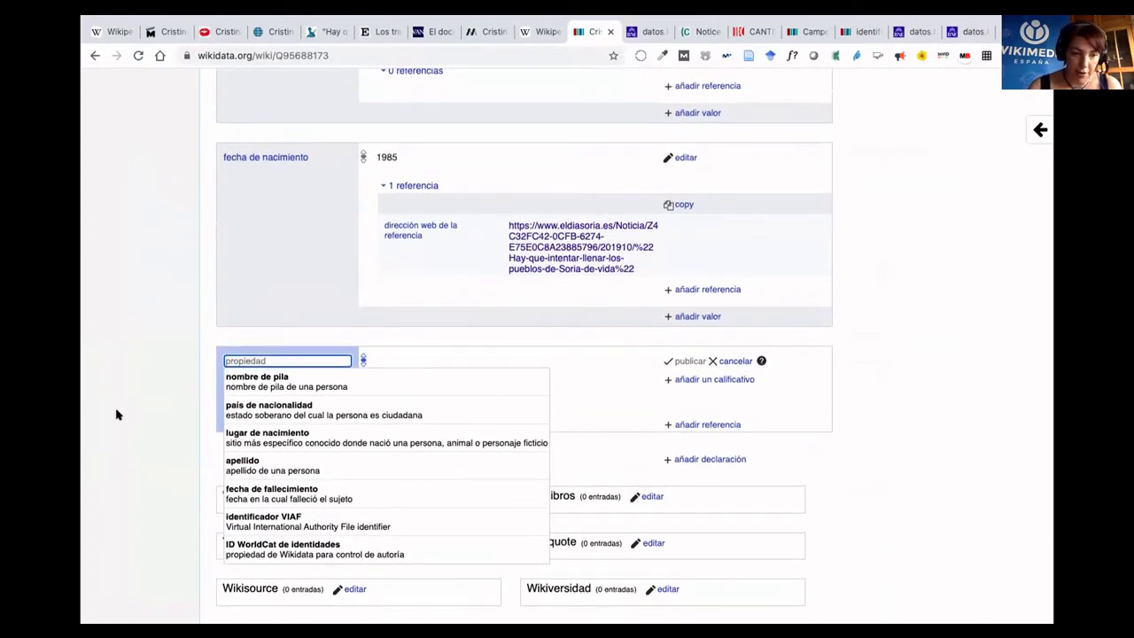
left_click(266, 434)
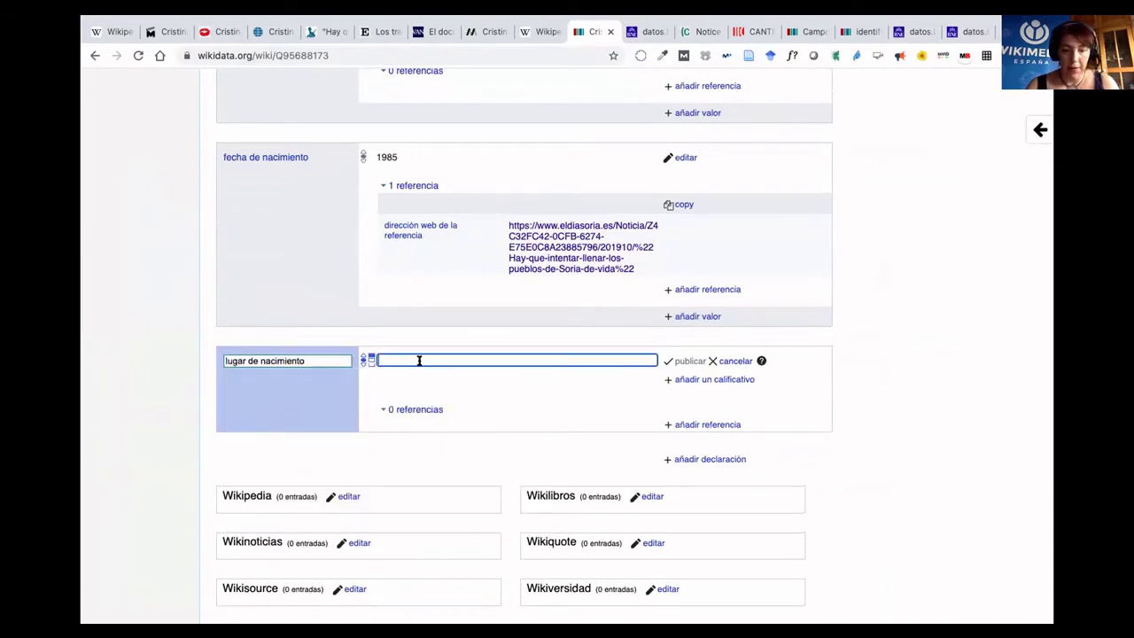
type("https://www.eldiasoria.es/Noticia/Z4C32FC42-0CFB-6274-E75E0C8A23885796/201910/%22Hay-que-intentar-llenar-los-pueblos-de-Soria-de-vida%22")
key("ctrl+z")
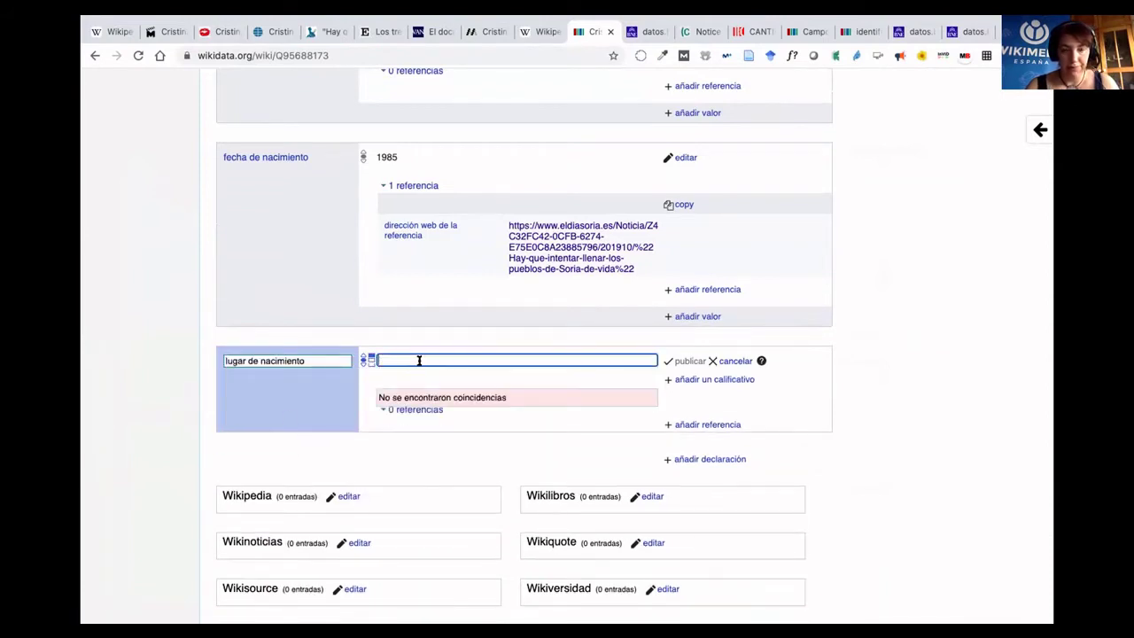
type("Ber")
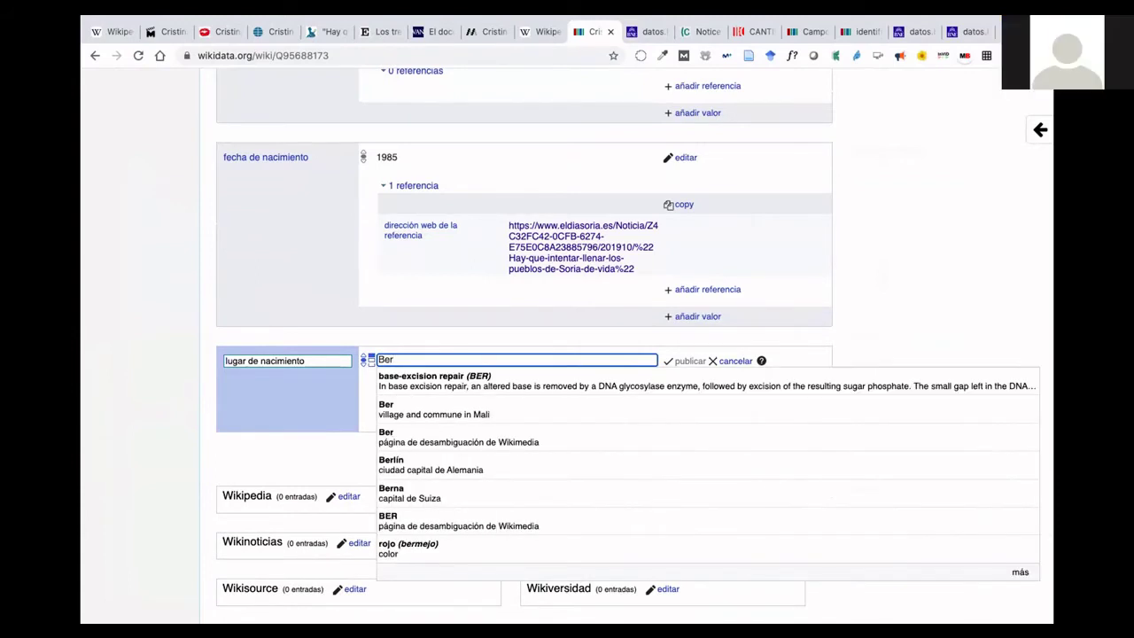
type("langa d")
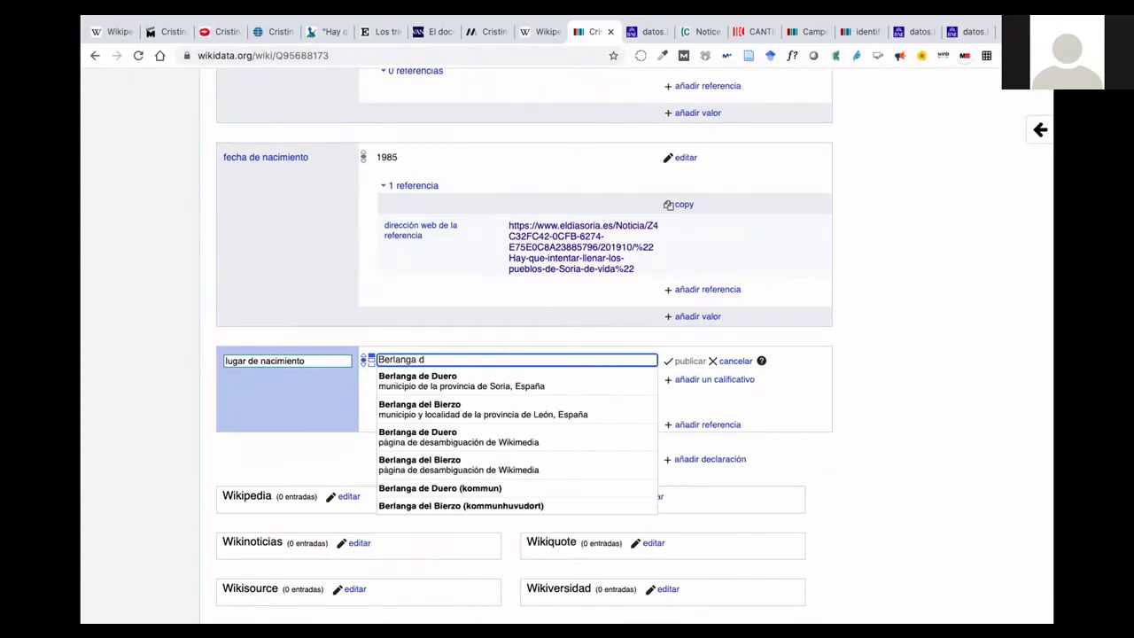
left_click(421, 381)
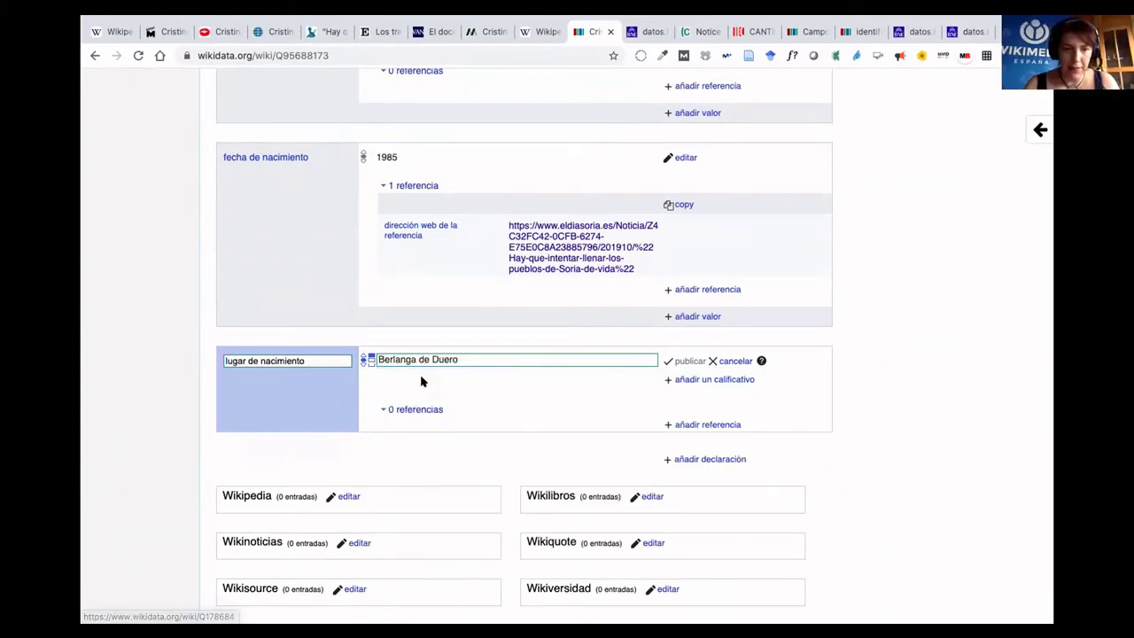
Publish the "lugar de nacimiento" statement without a reference.
left_click(689, 360)
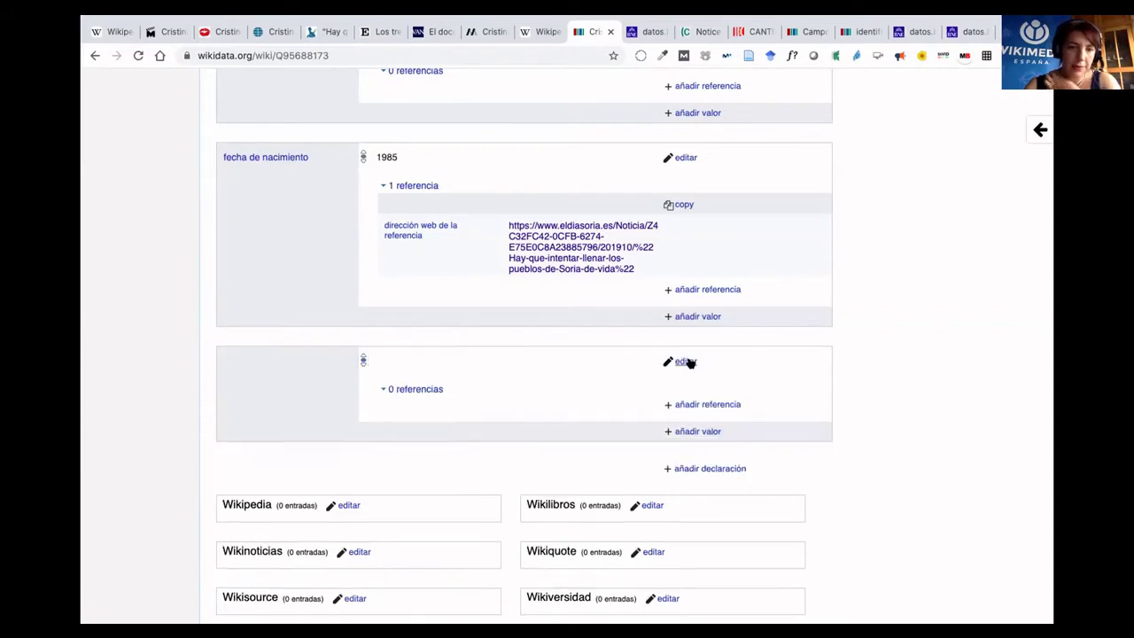
left_click(692, 411)
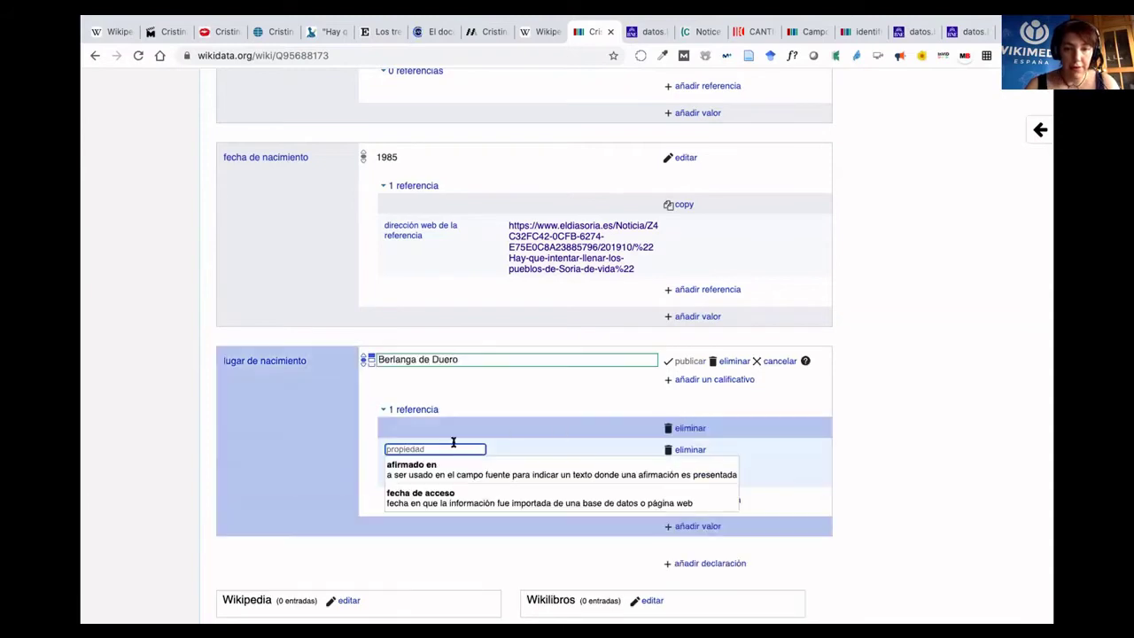
scroll(446, 484, "down", 1)
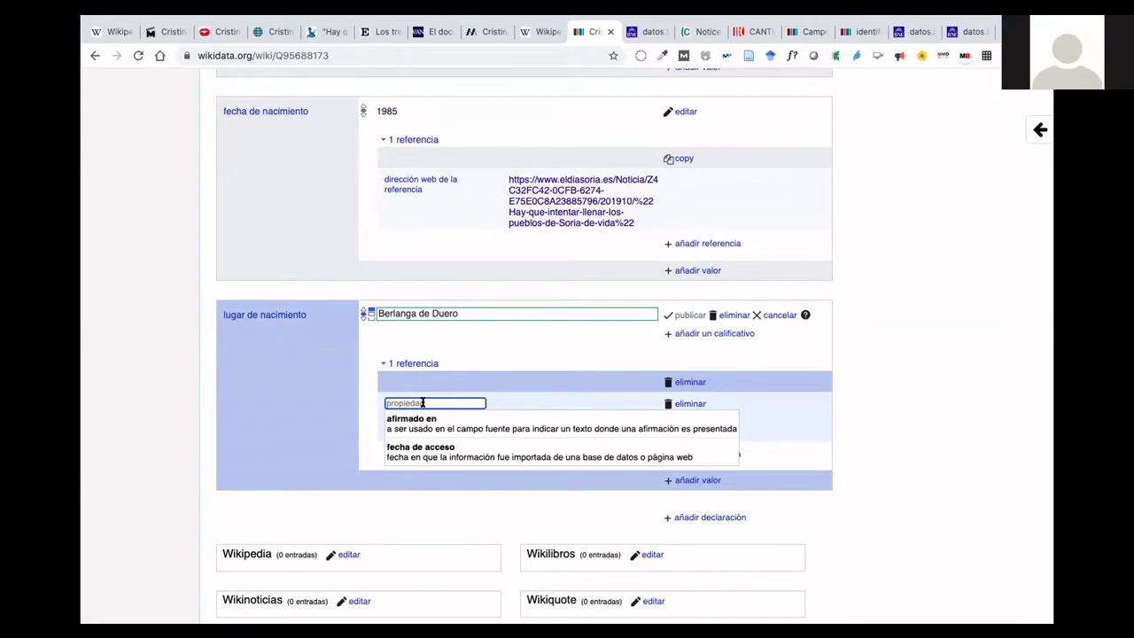
left_click(520, 355)
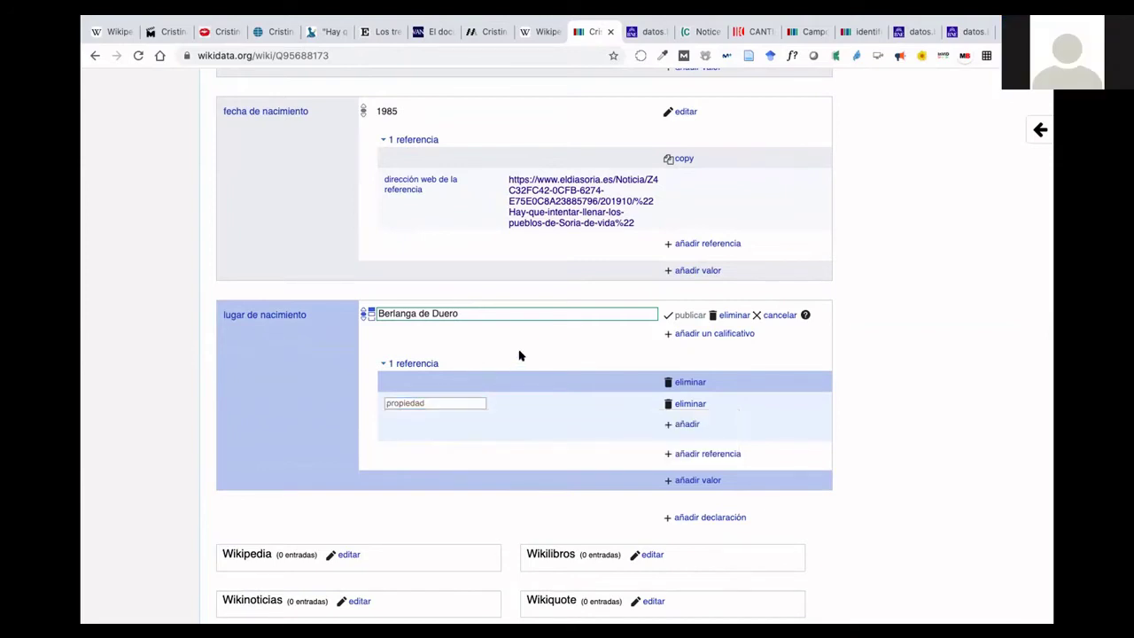
left_click(430, 401)
key("ctrl+v")
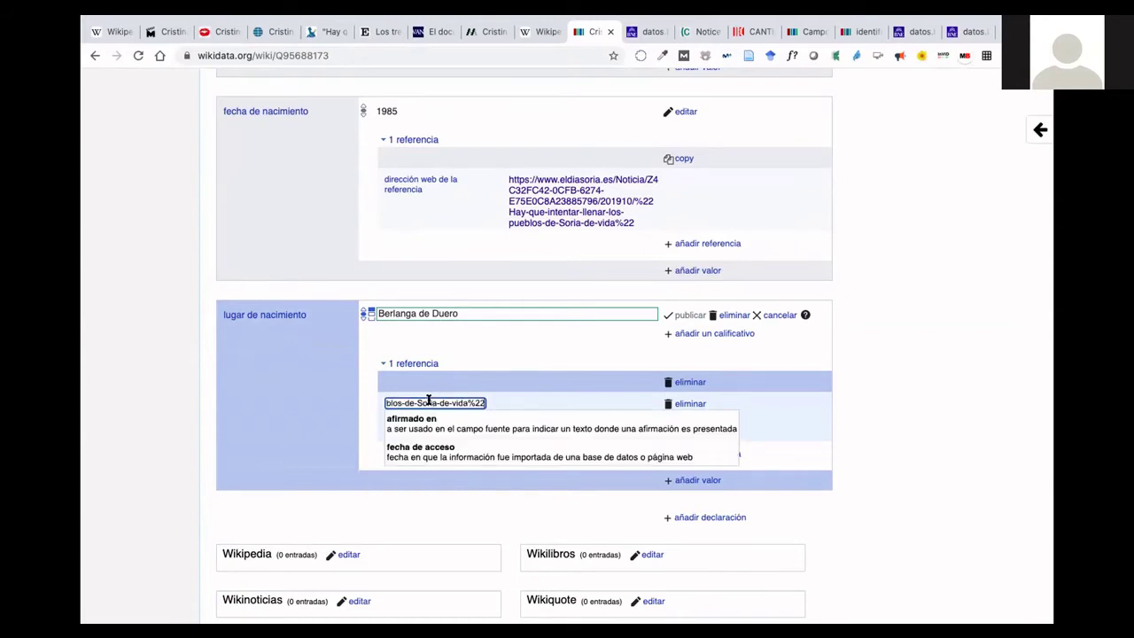
left_click(497, 367)
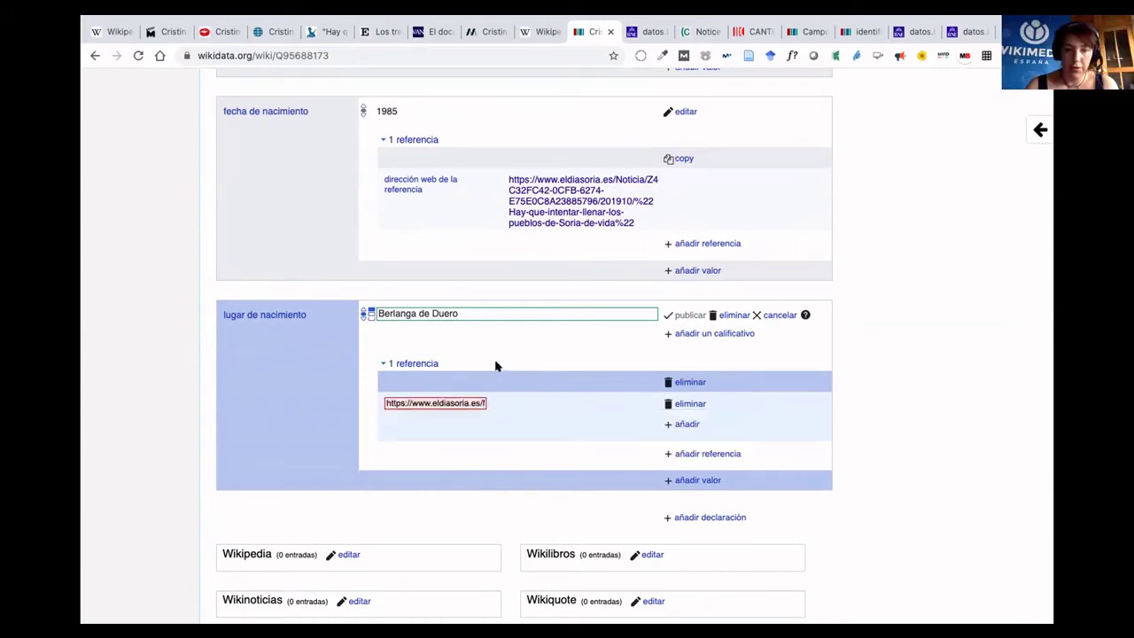
left_click(684, 382)
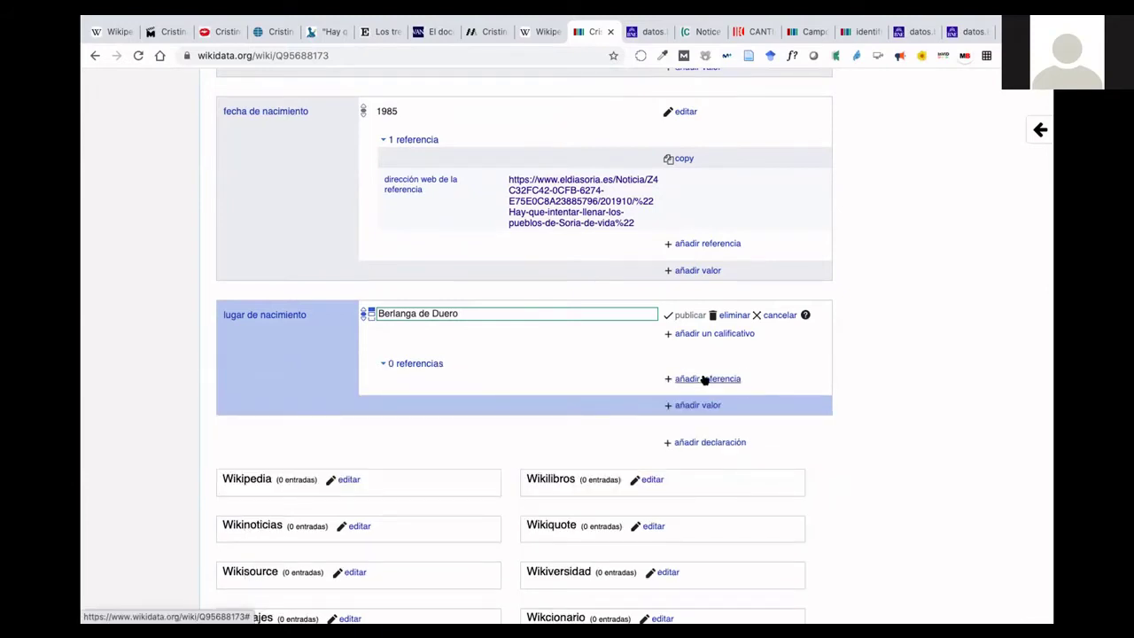
Add a "dirección web de la referencia" reference with the copied eldiasoria.es article address to the "lugar de nacimiento" statement and publish it.
left_click(704, 380)
type("dir")
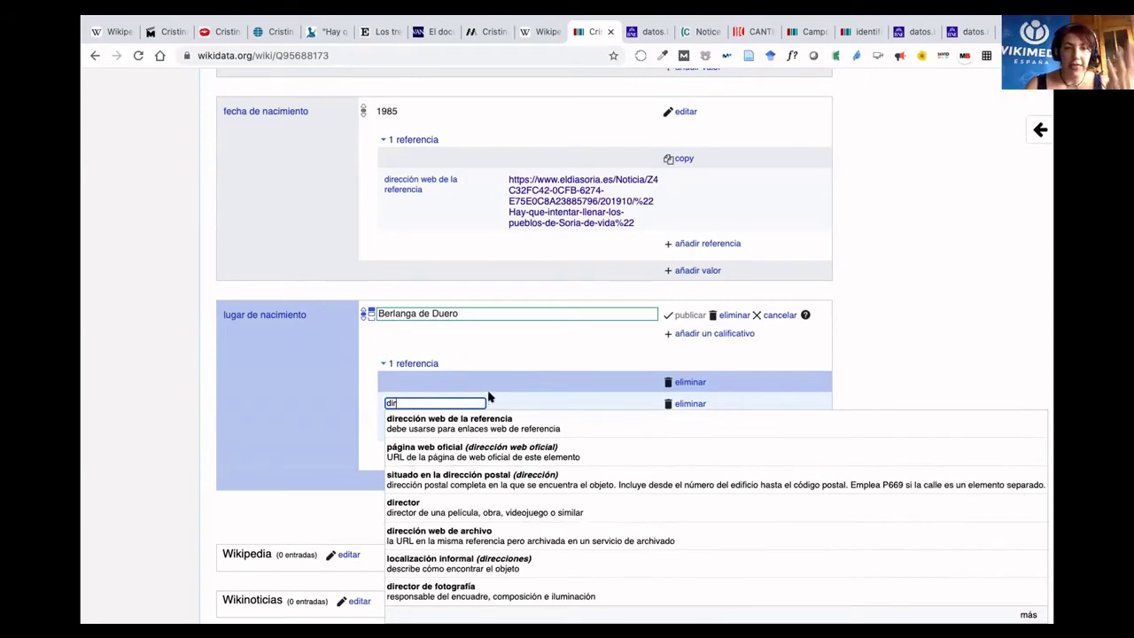
key("BackSpace")
key("BackSpace")
key("BackSpace")
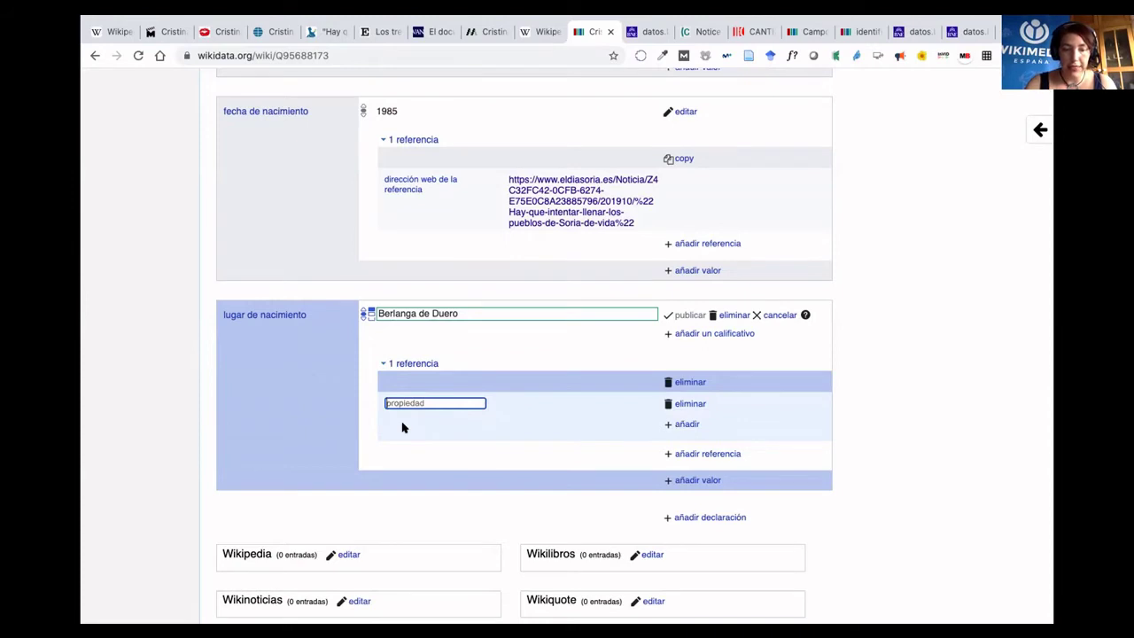
type("dir")
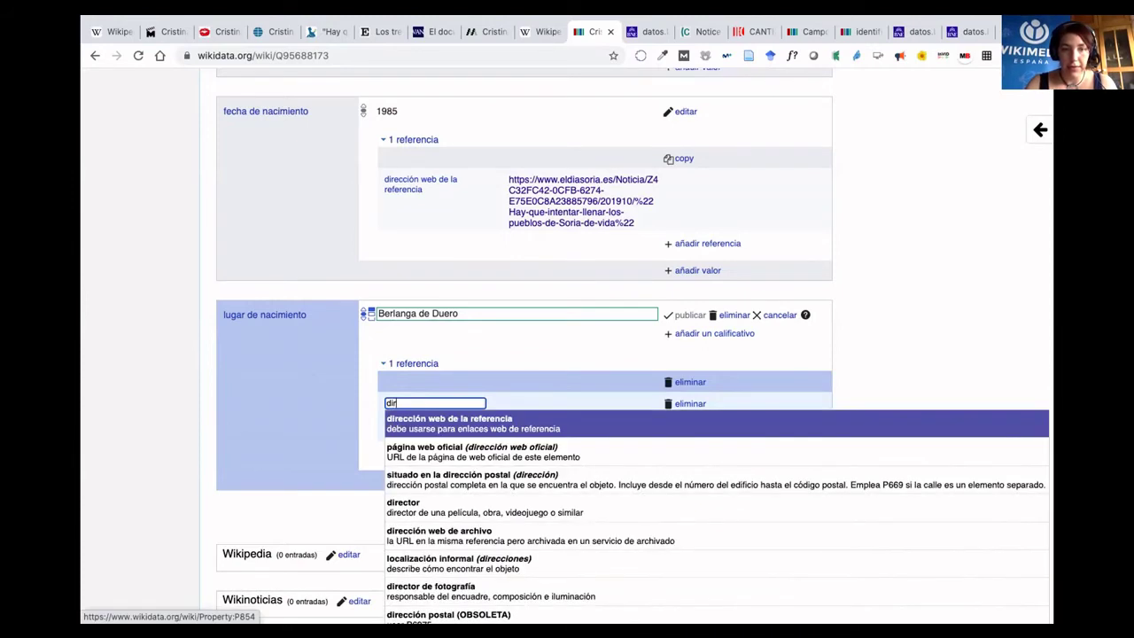
left_click(438, 425)
type("https://www.eldiasoria.es/Noticia/Z4C32FC42-0CFB-6274-E75E0C8A23885796/201910/%22Hay-que-intentar-llenar-los-pueblos-de-Soria-de-vida%22")
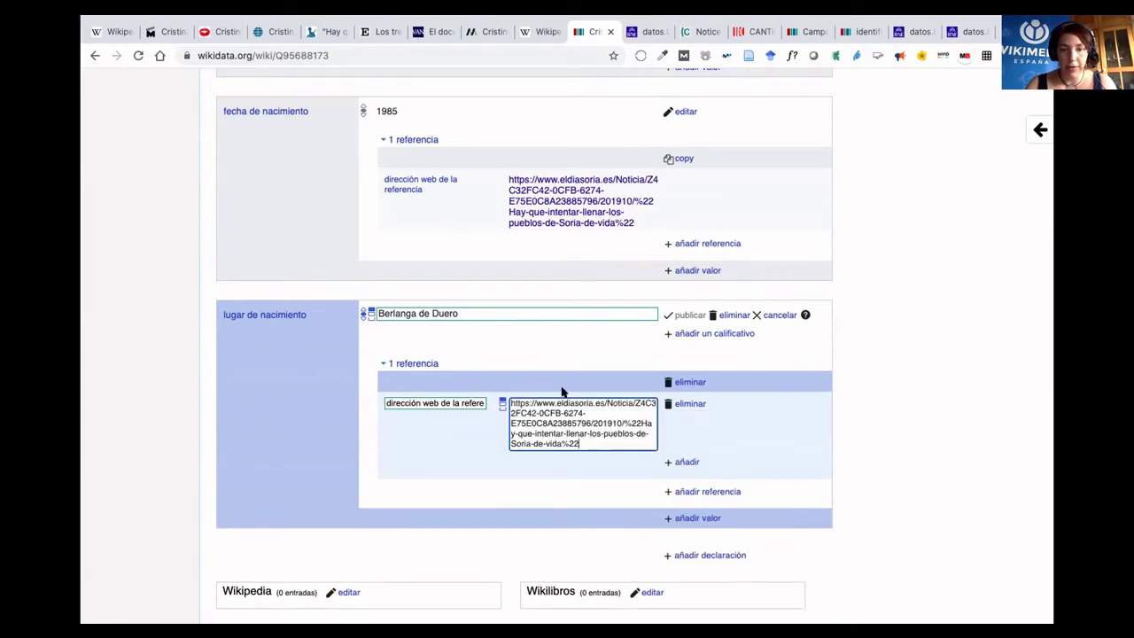
key("Return")
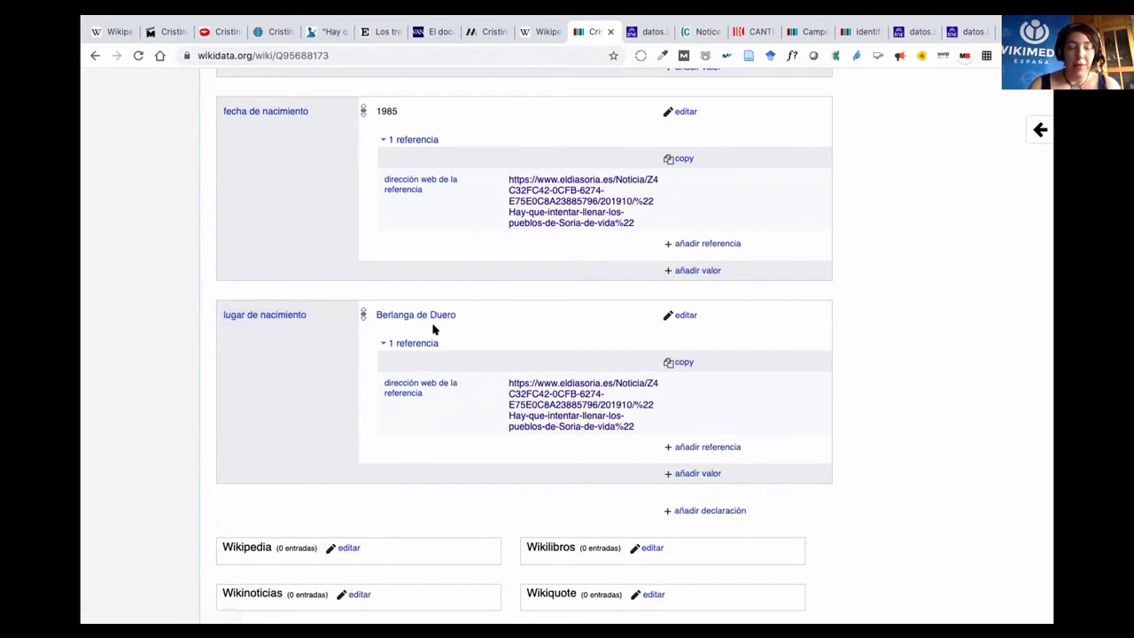
Check the filmmaker's name in the item's title and start a new statement with the property "nombre de pila".
scroll(431, 329, "up", 5)
scroll(433, 330, "up", 10)
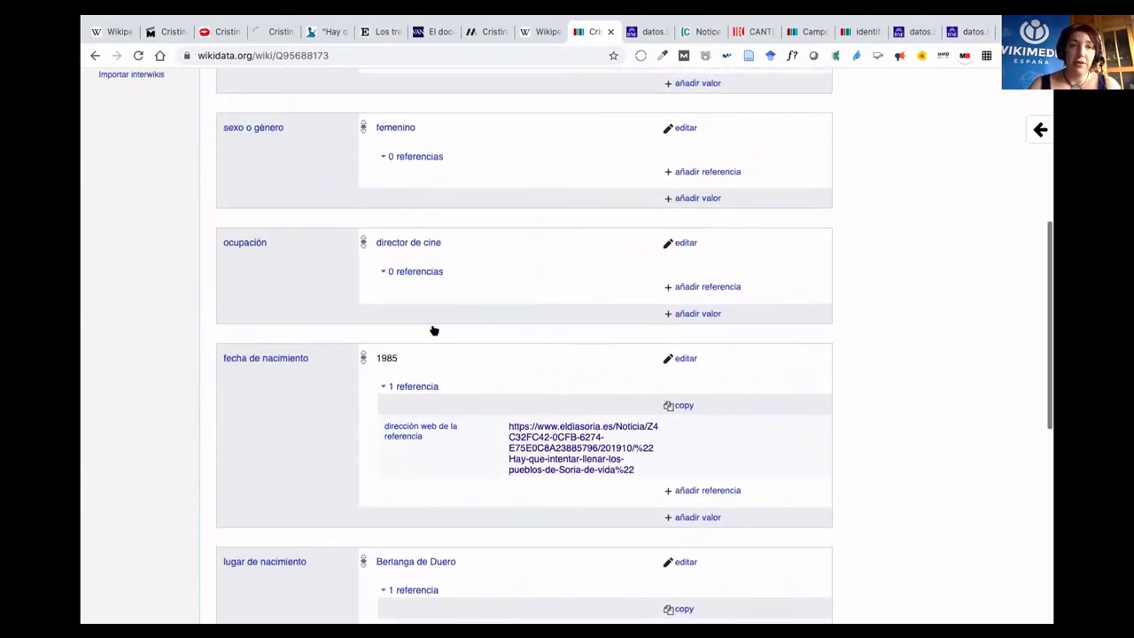
scroll(434, 330, "up", 1)
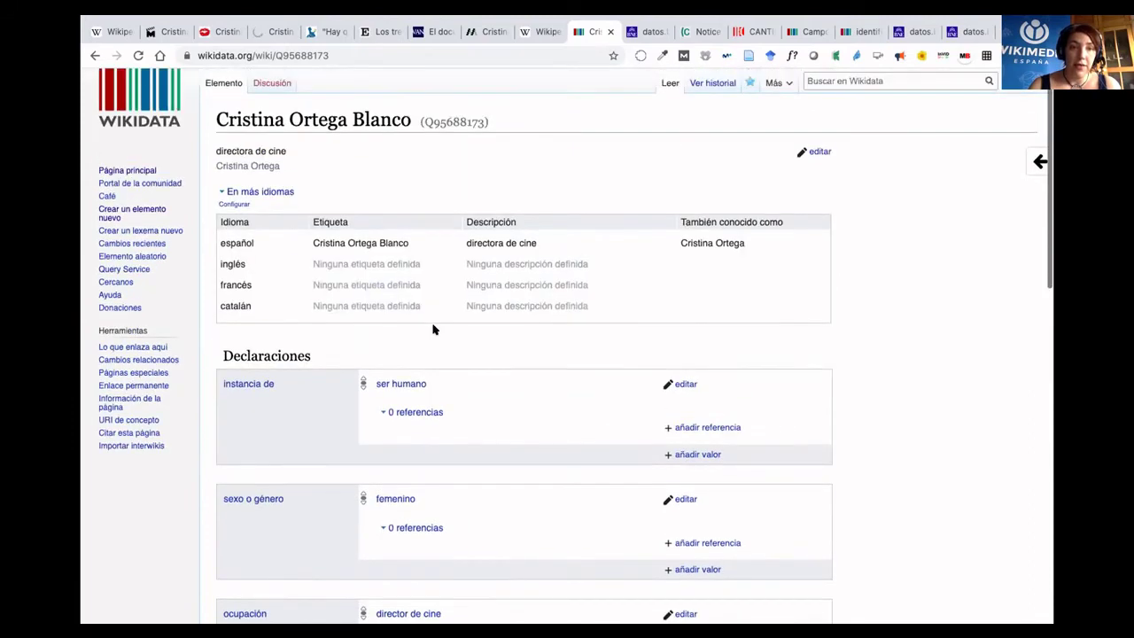
double_click(249, 137)
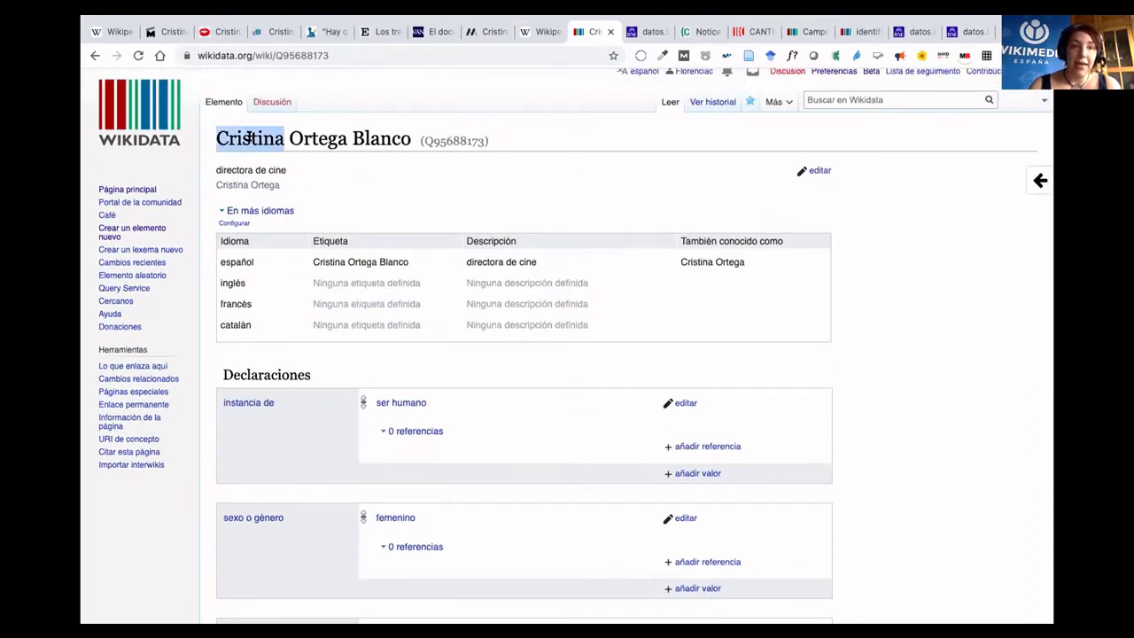
double_click(314, 139)
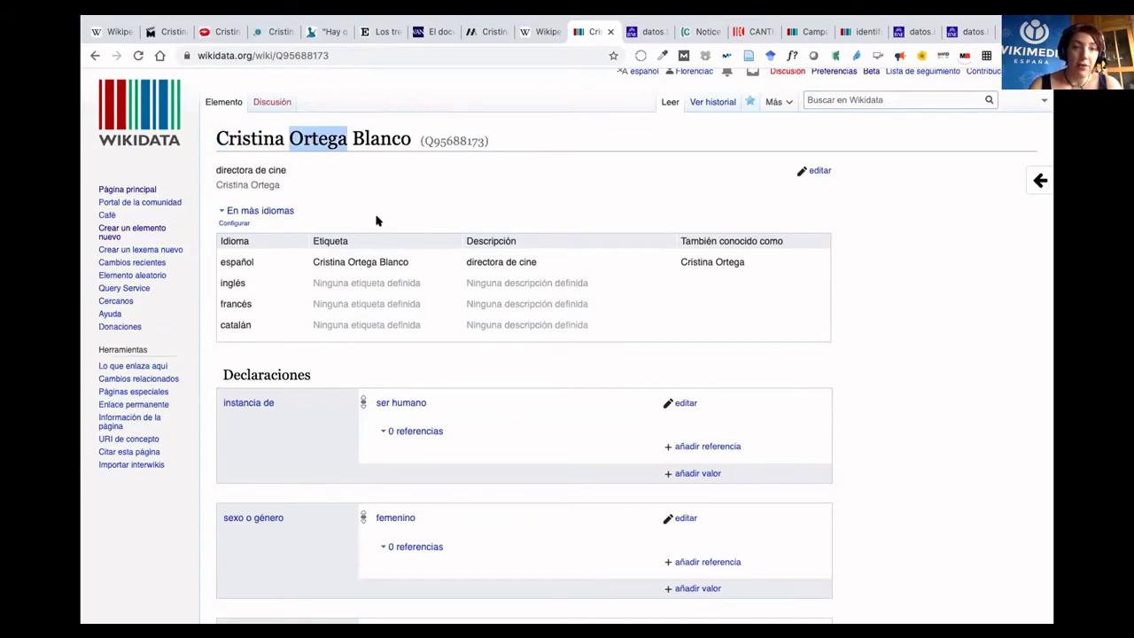
scroll(376, 221, "down", 5)
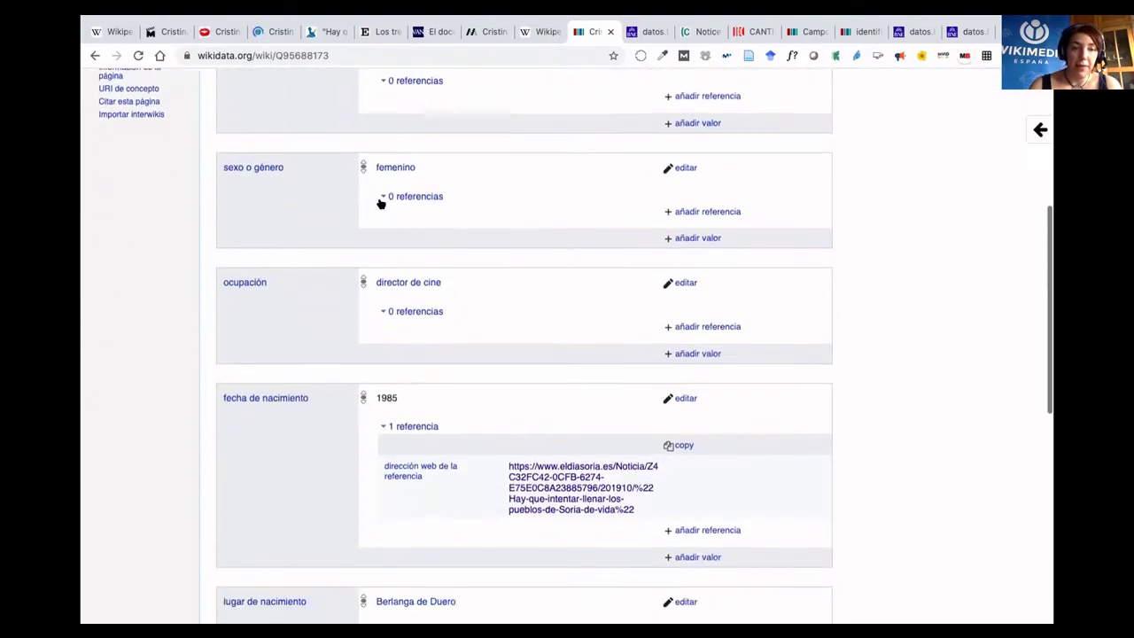
scroll(379, 203, "down", 7)
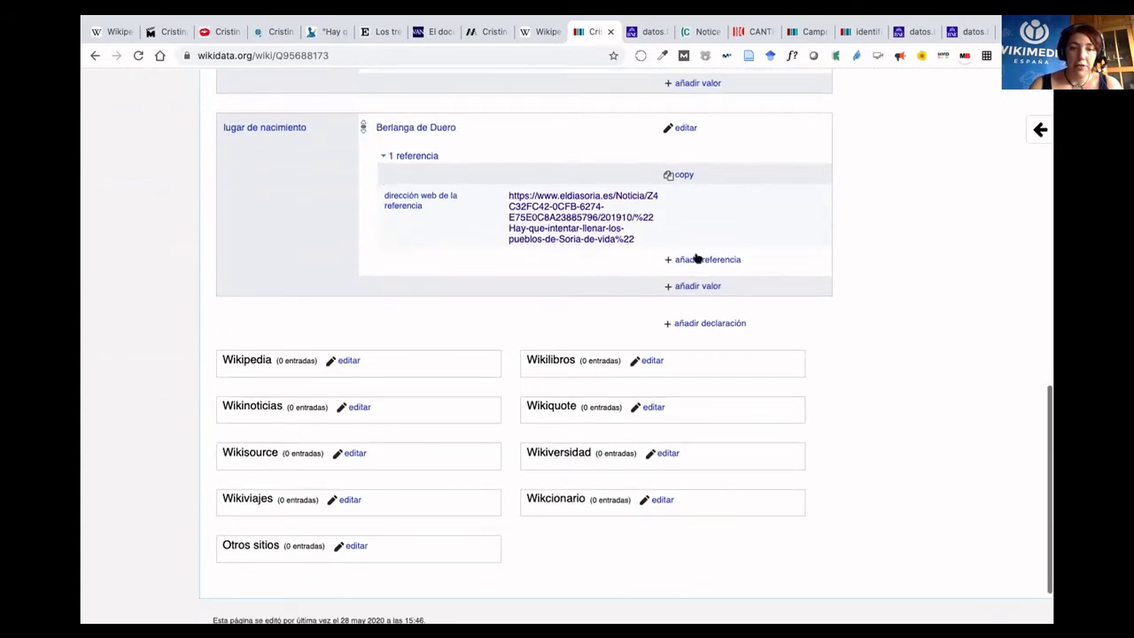
left_click(712, 323)
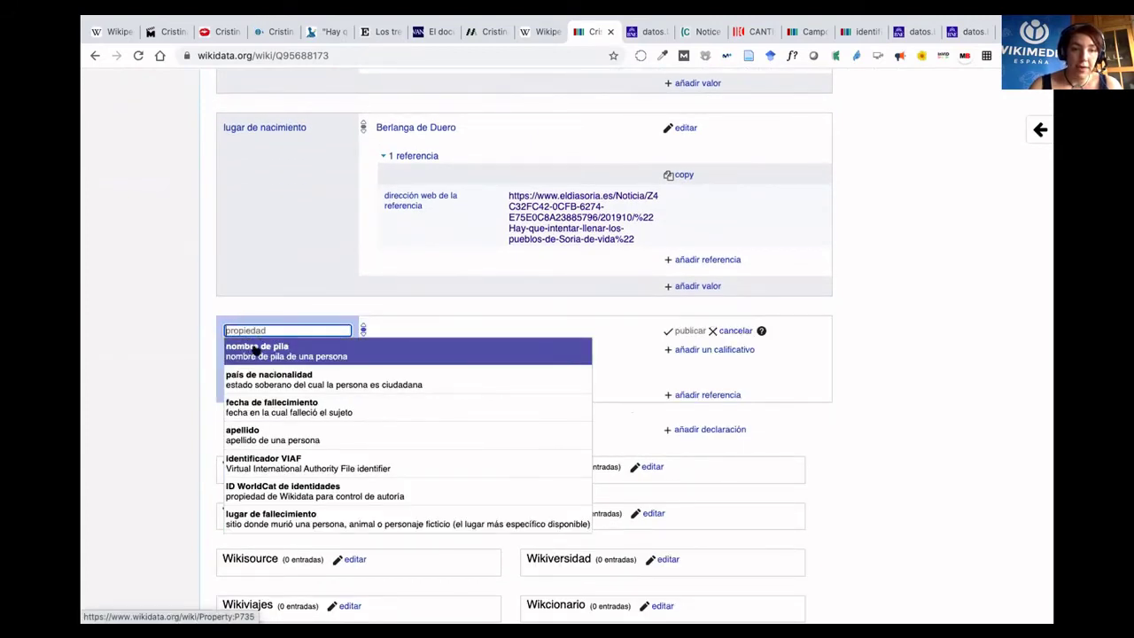
left_click(256, 349)
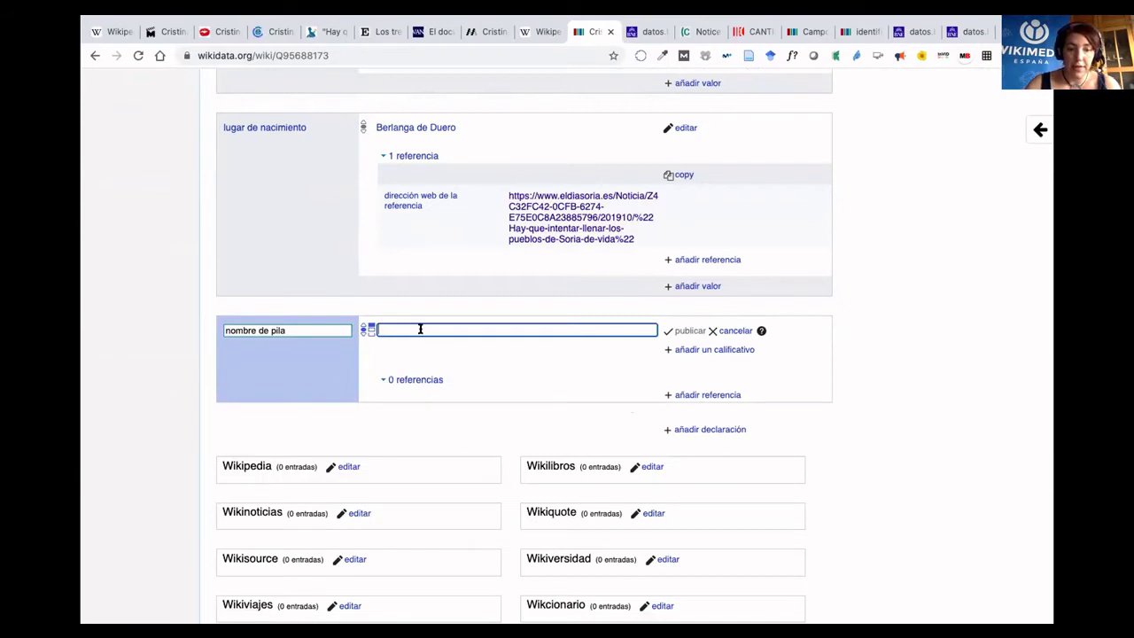
Enter the filmmaker's given name as the "nombre de pila" value, choose the first "nombre femenino" match and publish the statement.
type("Cristinanana")
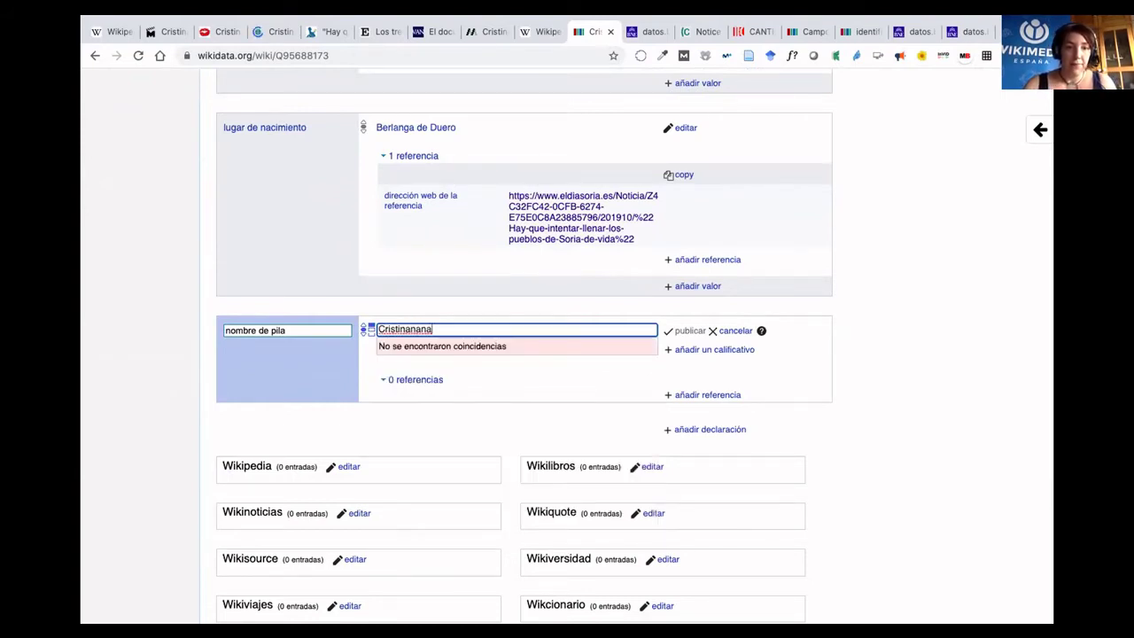
double_click(452, 329)
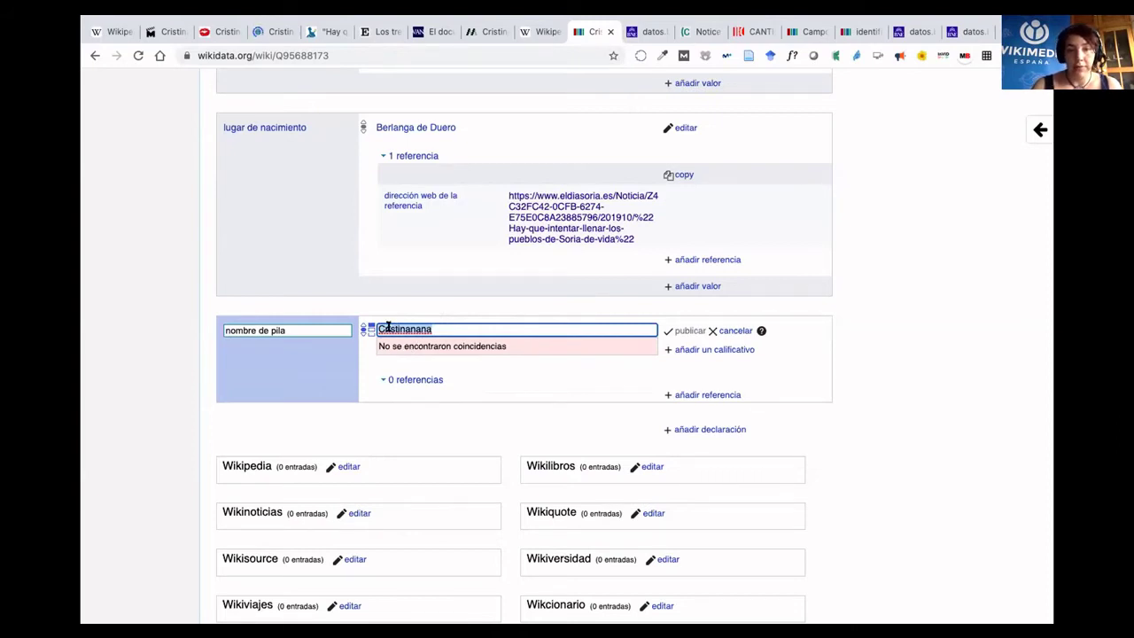
left_click(445, 325)
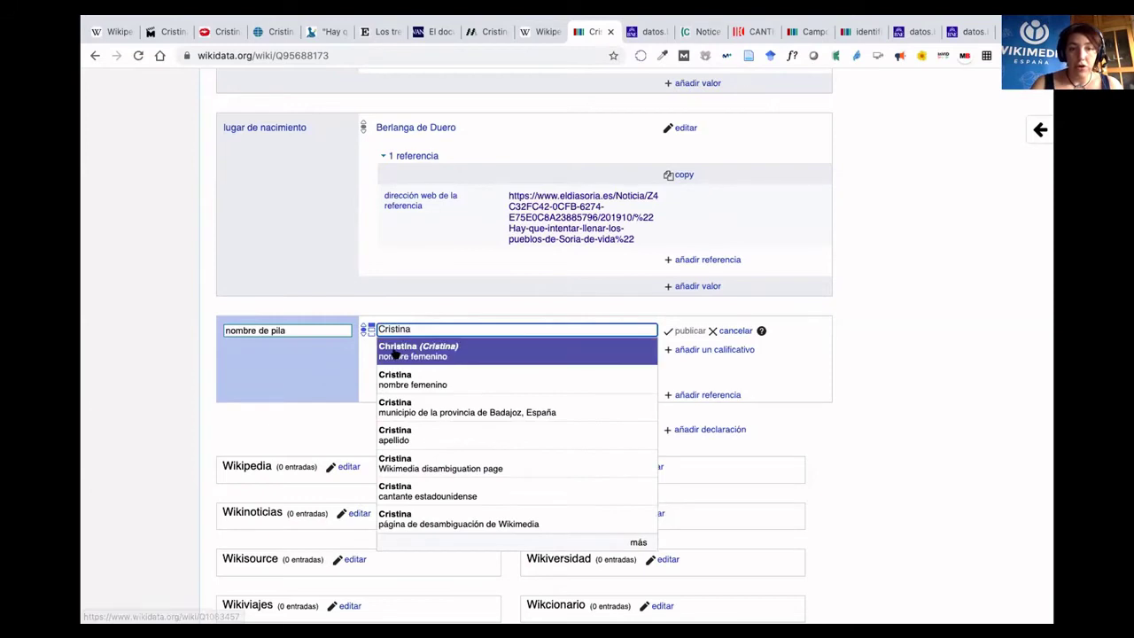
left_click(395, 352)
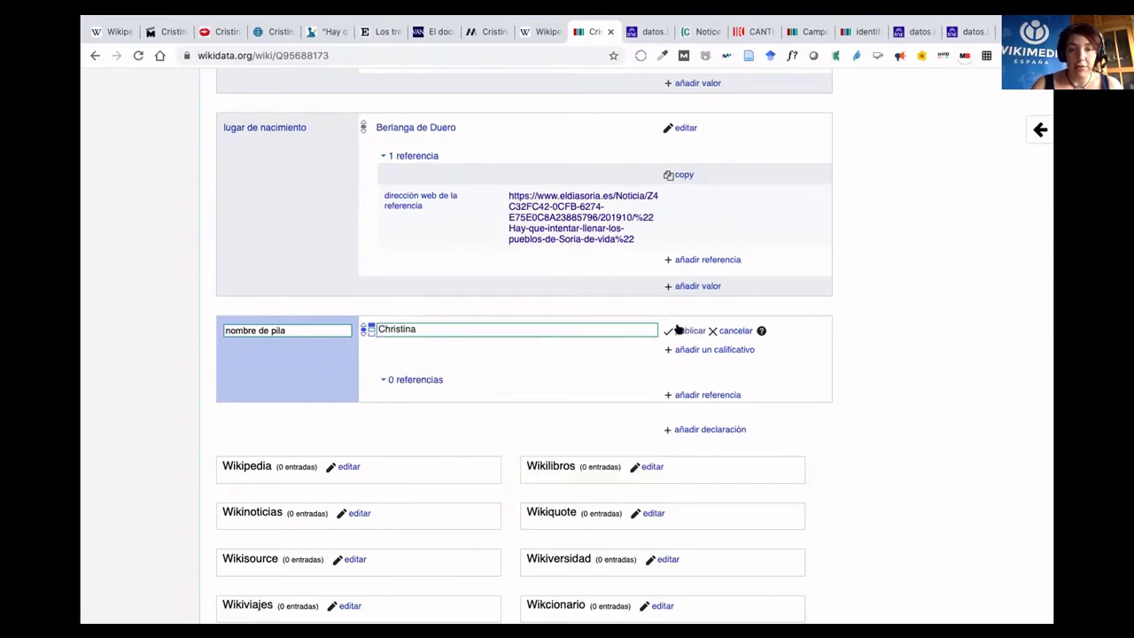
left_click(687, 331)
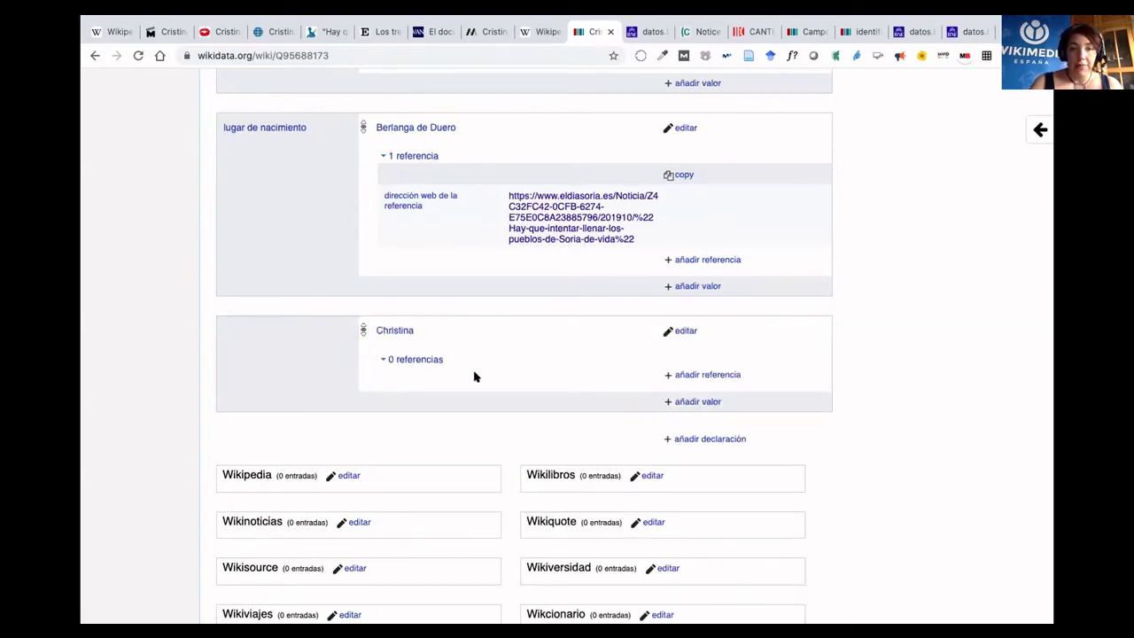
Add an "apellido" statement with the filmmaker's first surname, choosing the match described as "apellido", and publish it.
left_click(691, 440)
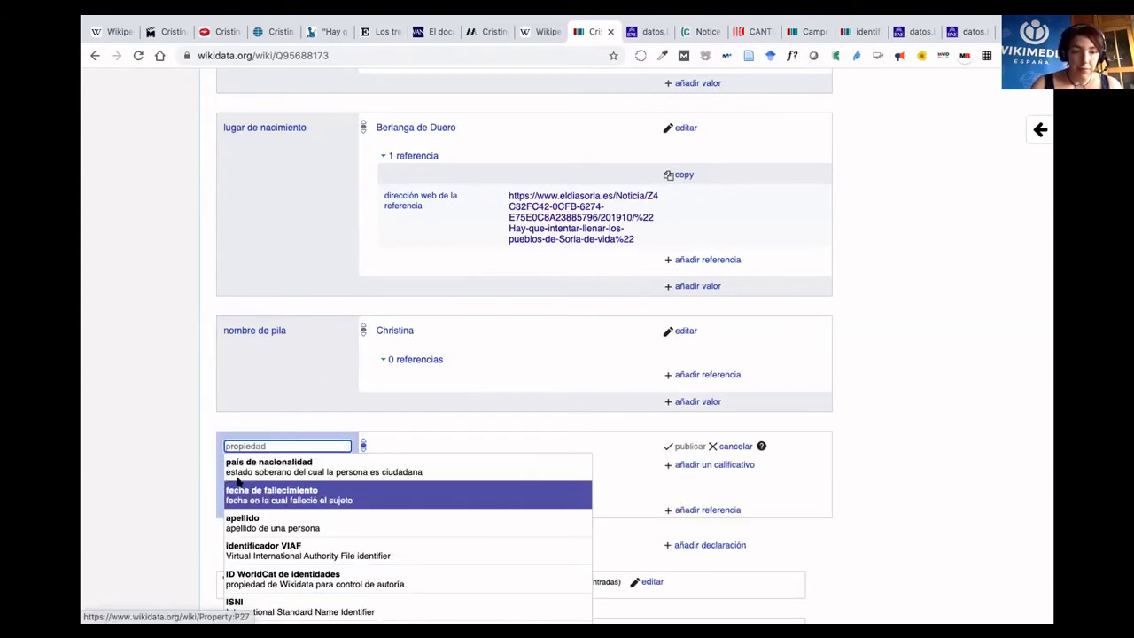
left_click(263, 523)
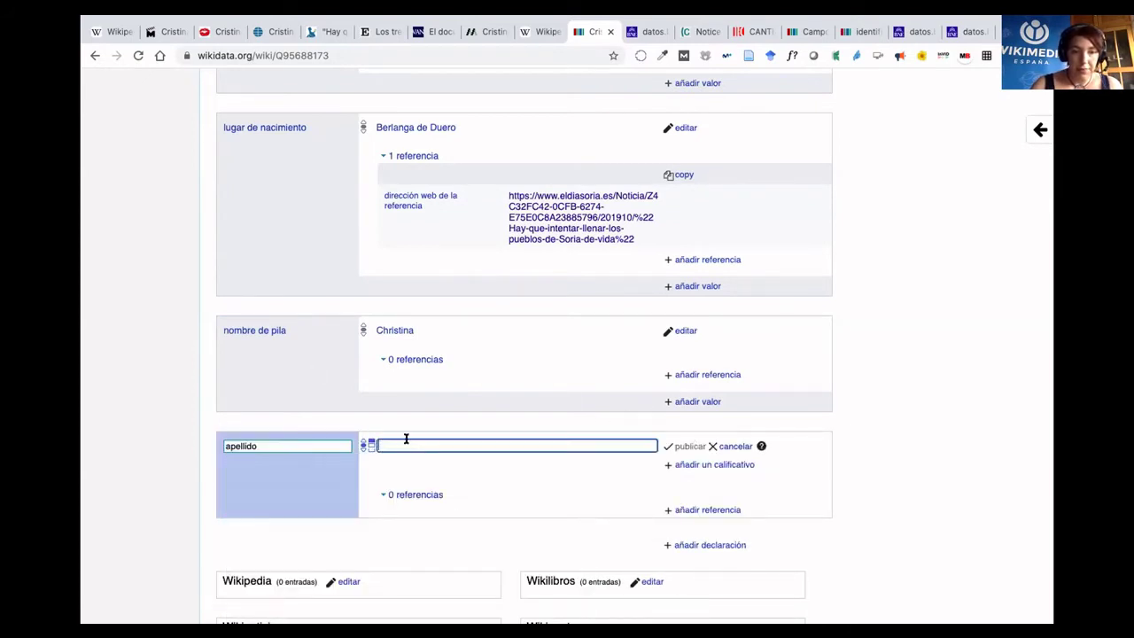
type("Ortega")
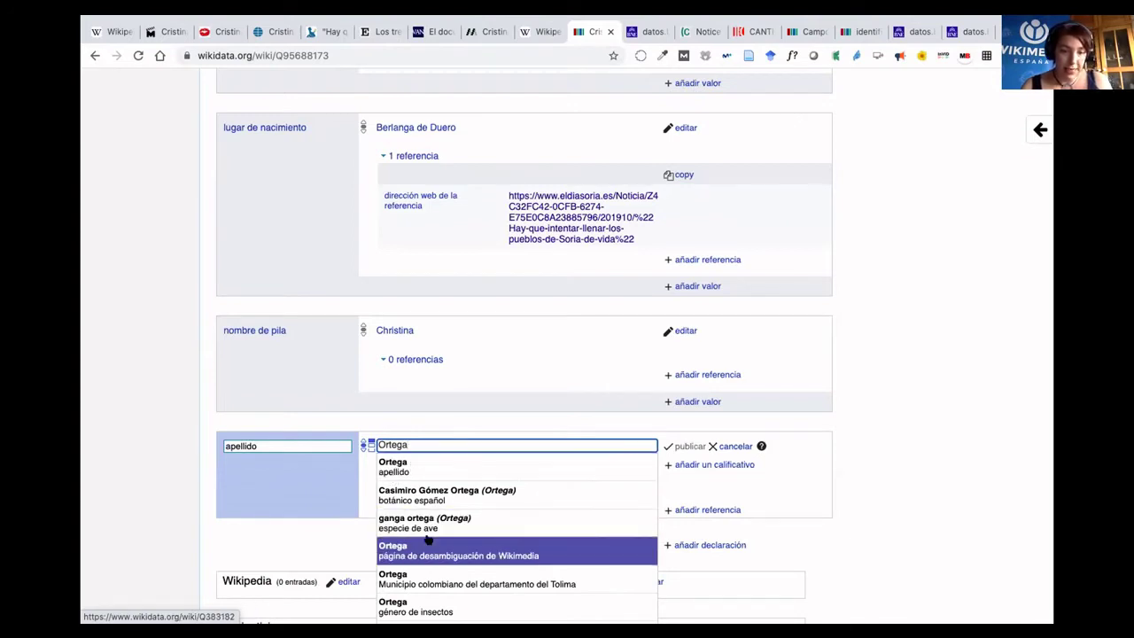
left_click(420, 468)
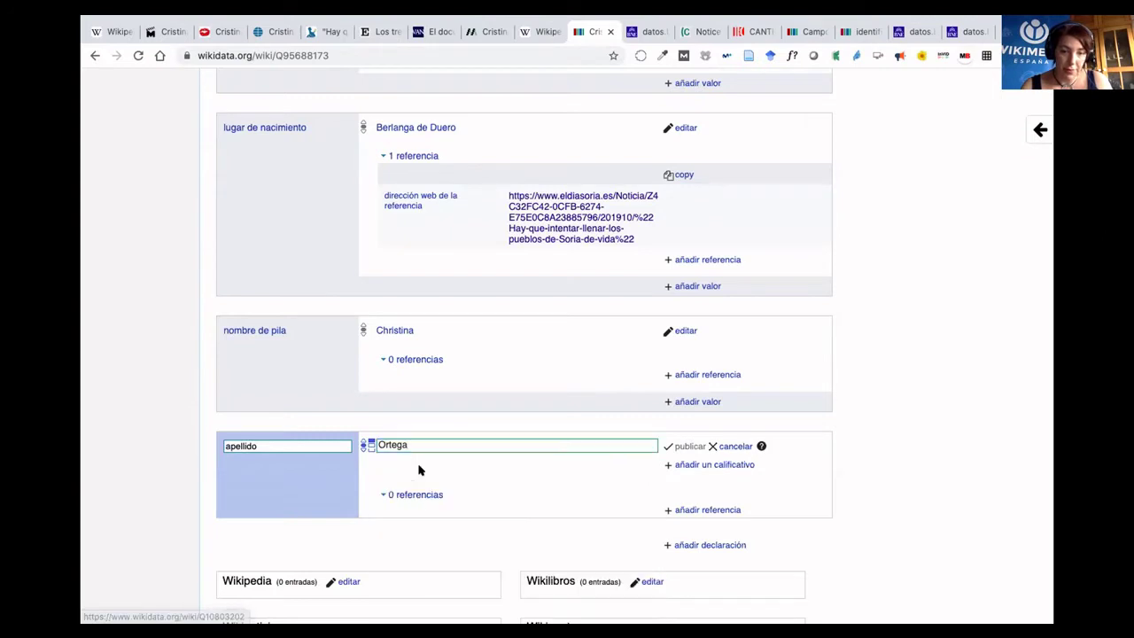
left_click(562, 448)
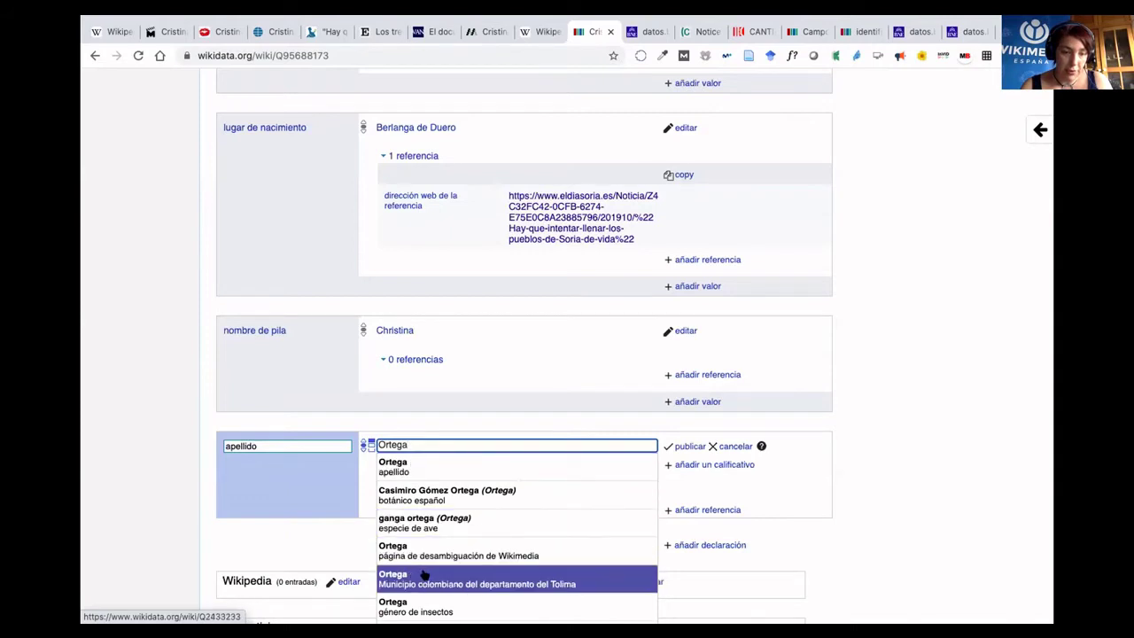
scroll(424, 576, "down", 2)
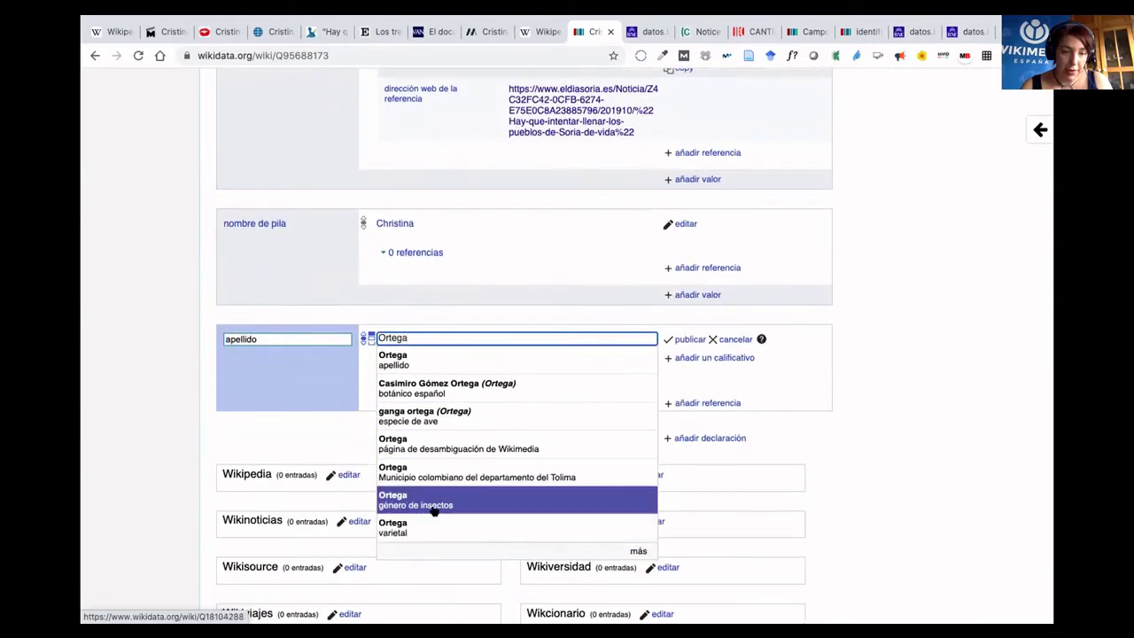
left_click(421, 364)
left_click(689, 338)
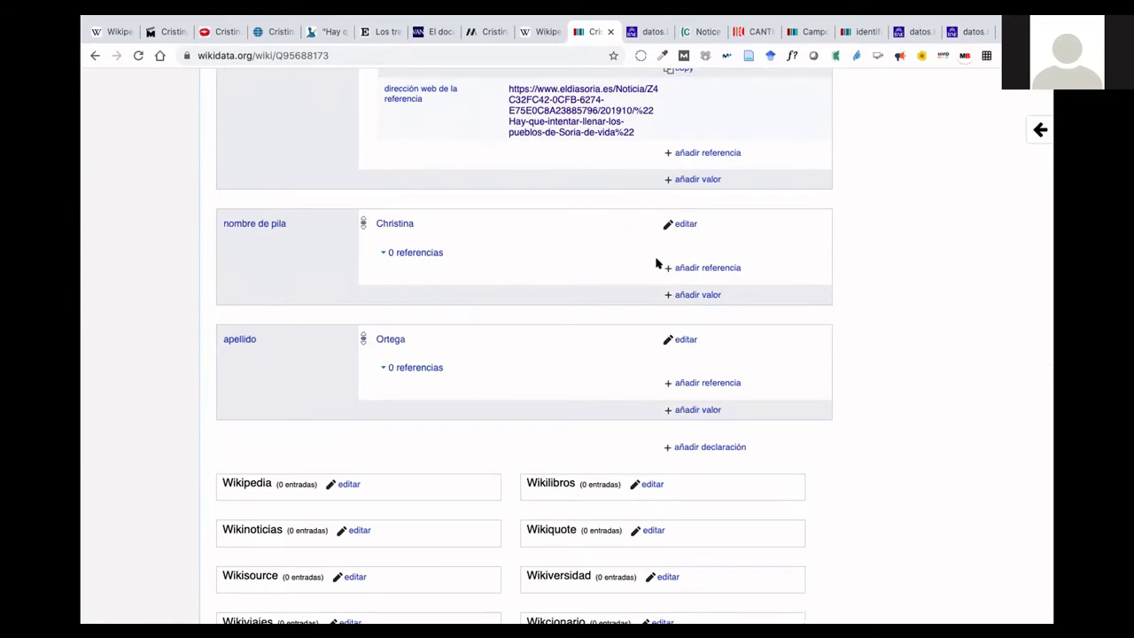
Replace the "nombre de pila" value with the Spanish spelling of the filmmaker's given name, choosing the exact "nombre femenino" match, and publish it.
left_click(684, 224)
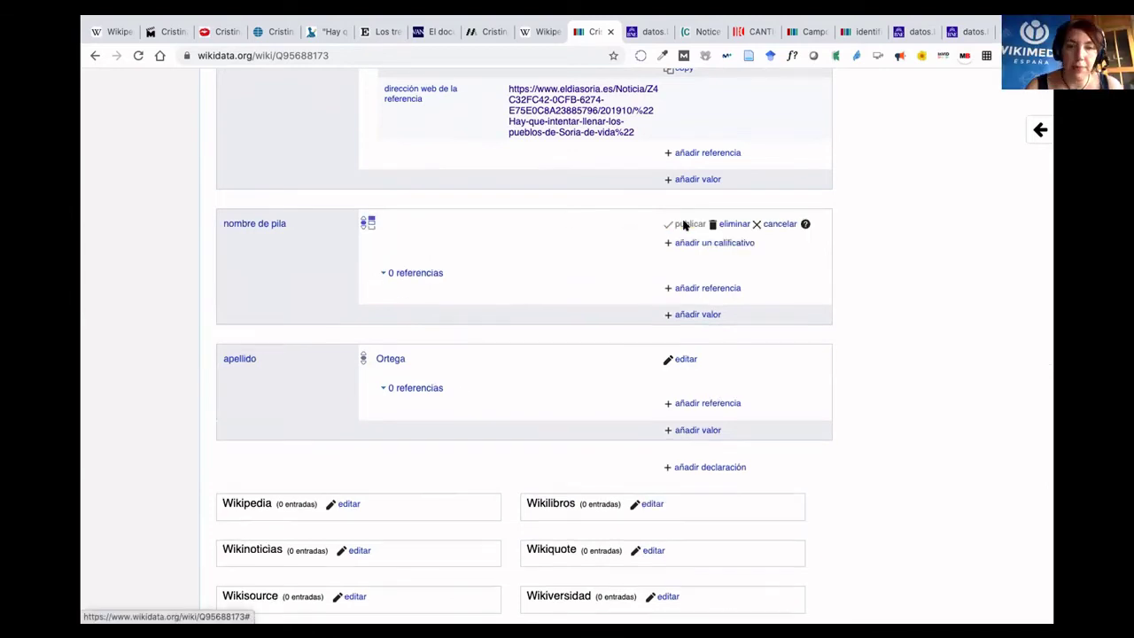
left_click(778, 224)
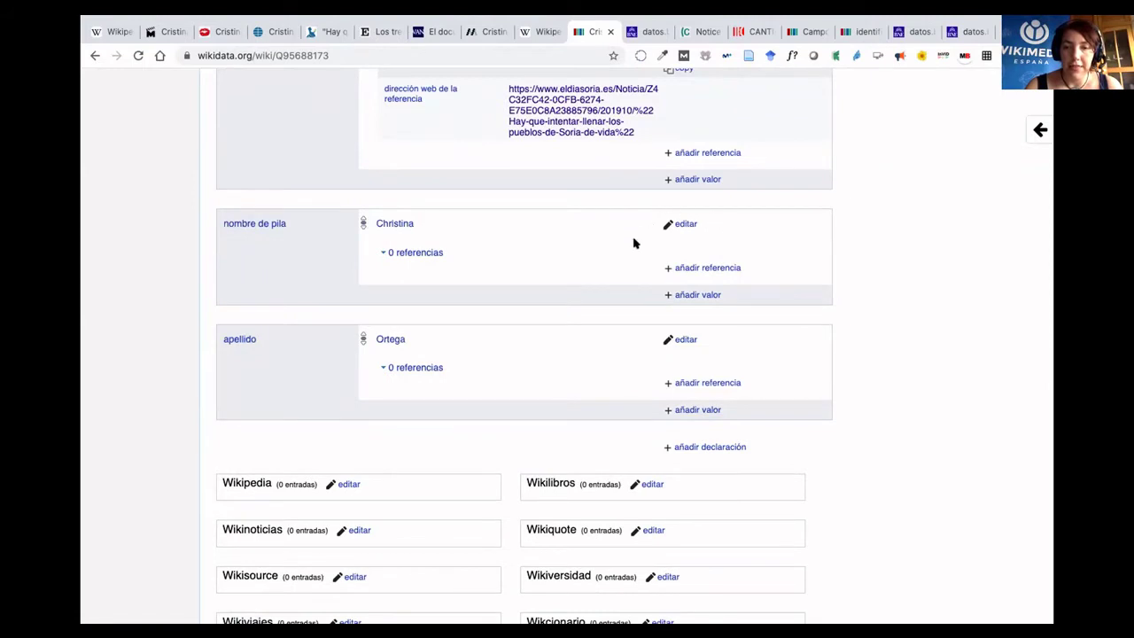
left_click(685, 223)
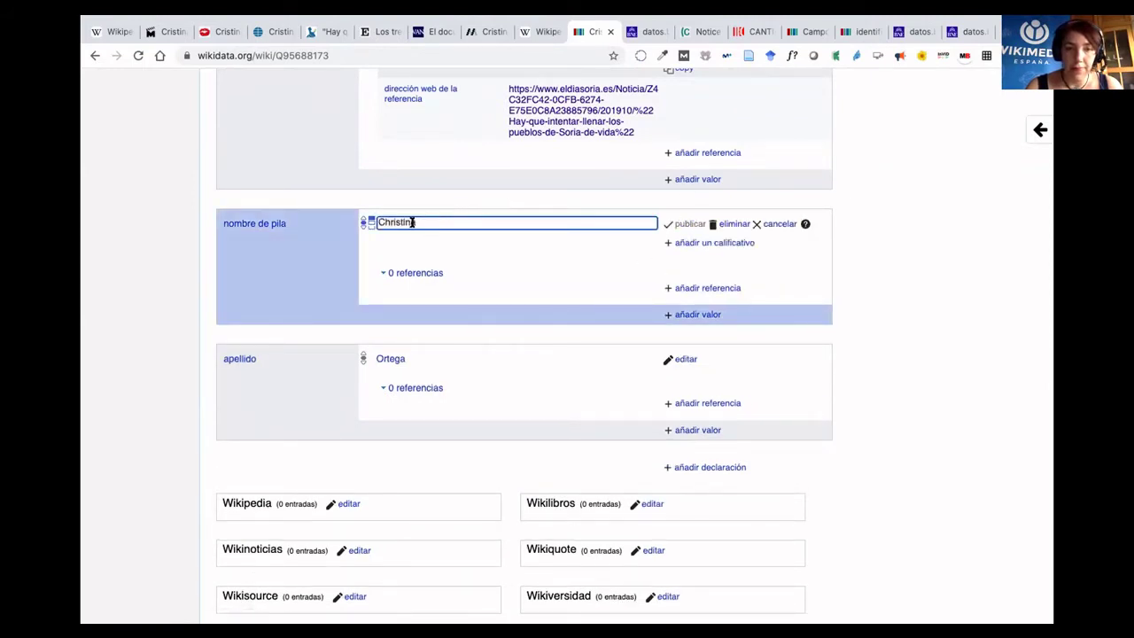
left_click_drag(419, 222, 383, 217)
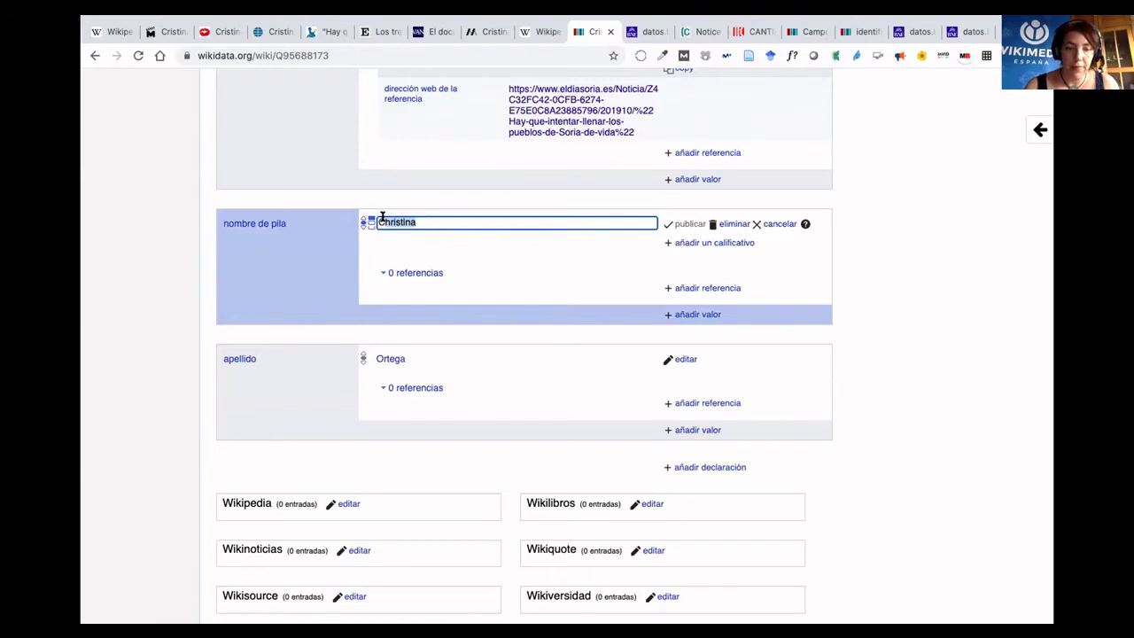
type("Cri")
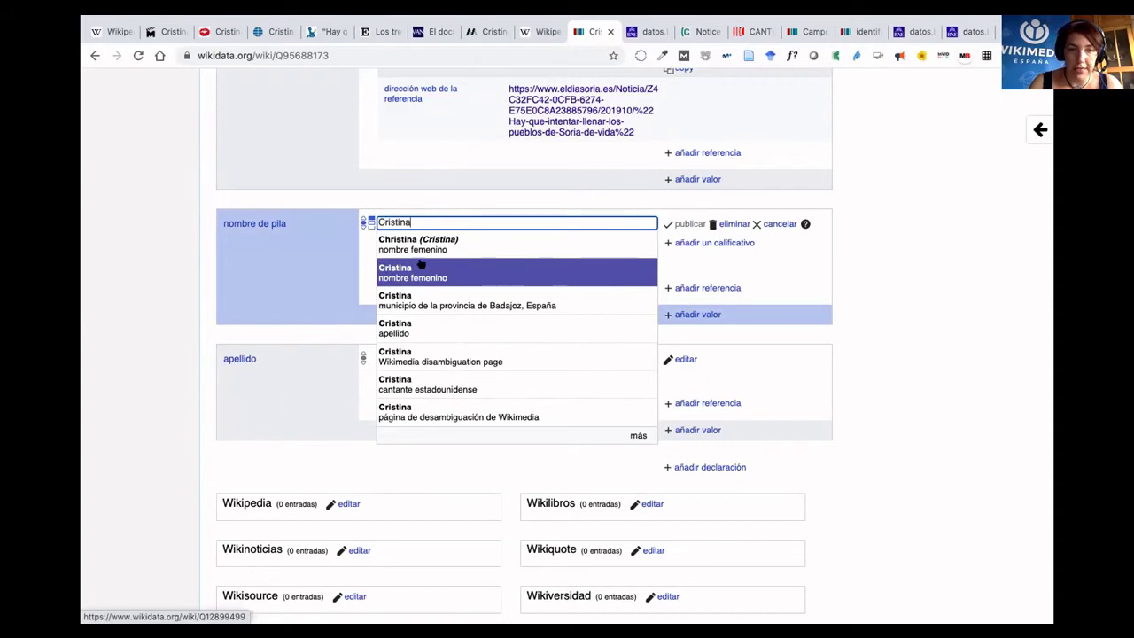
left_click(394, 277)
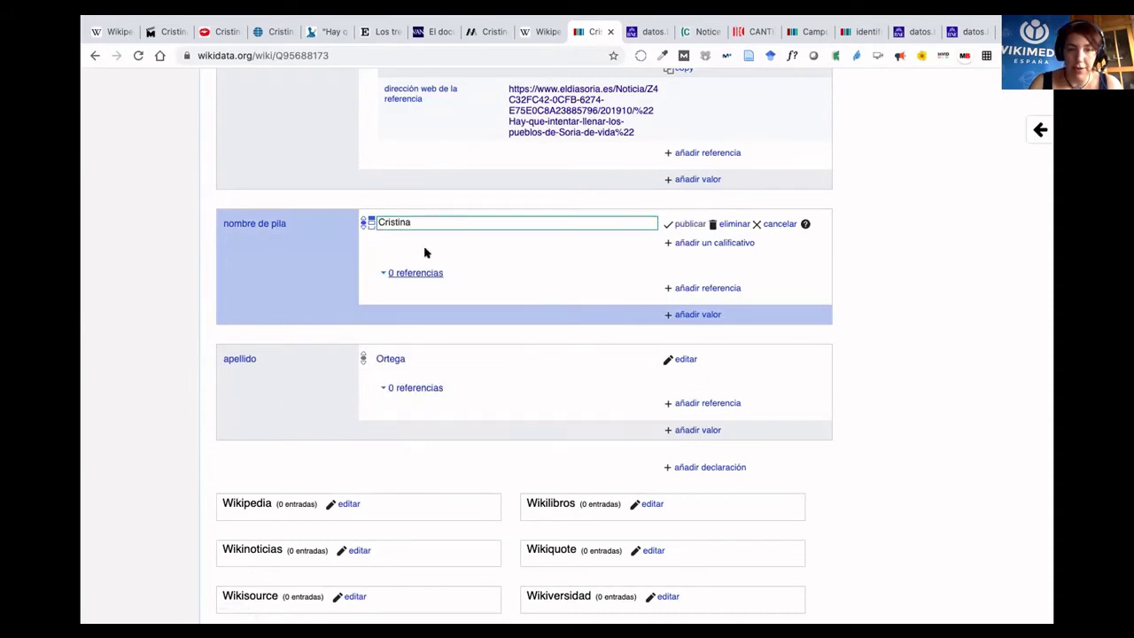
left_click(690, 224)
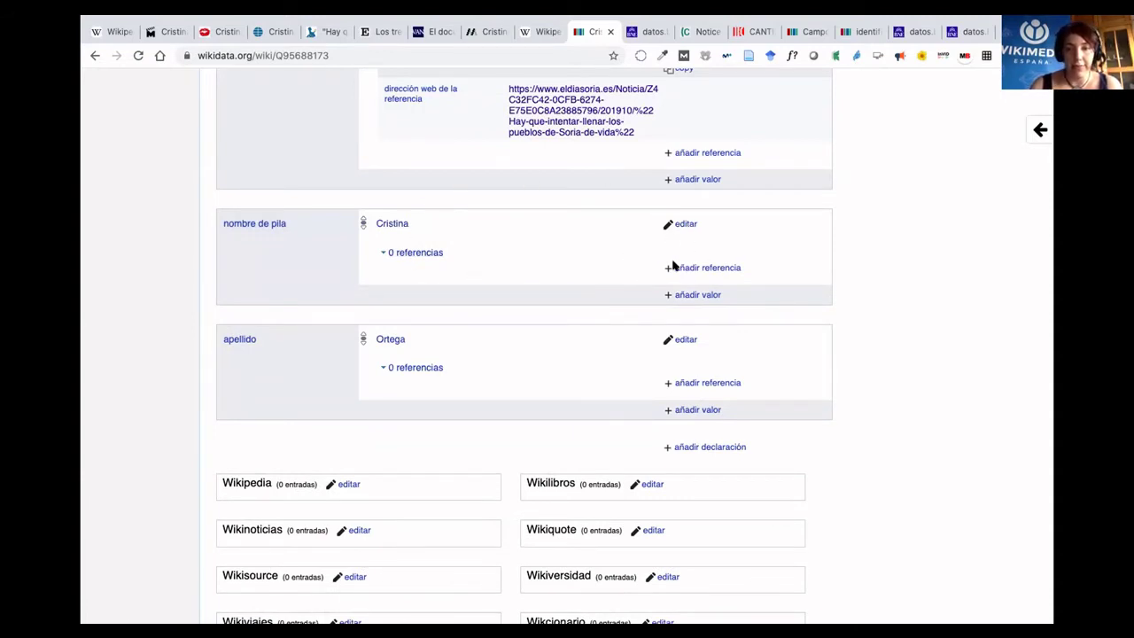
Return to the Wikipedia page of session 23 and review the "Jornadas" and "Cineastas" lists of items to create.
scroll(573, 297, "down", 1)
scroll(573, 296, "down", 1)
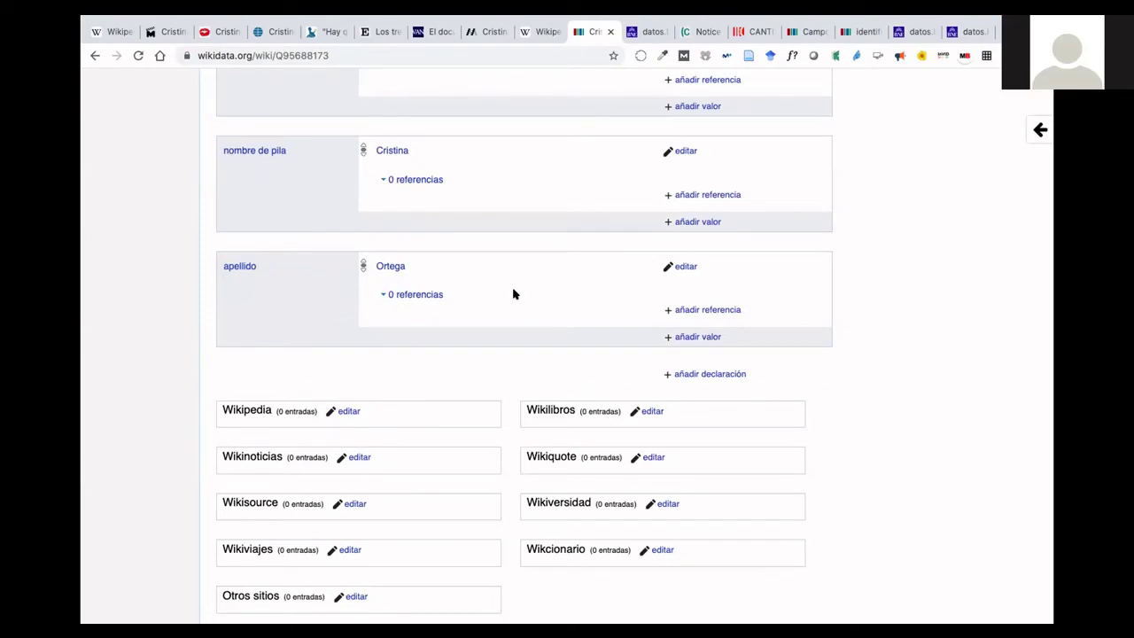
scroll(513, 294, "up", 15)
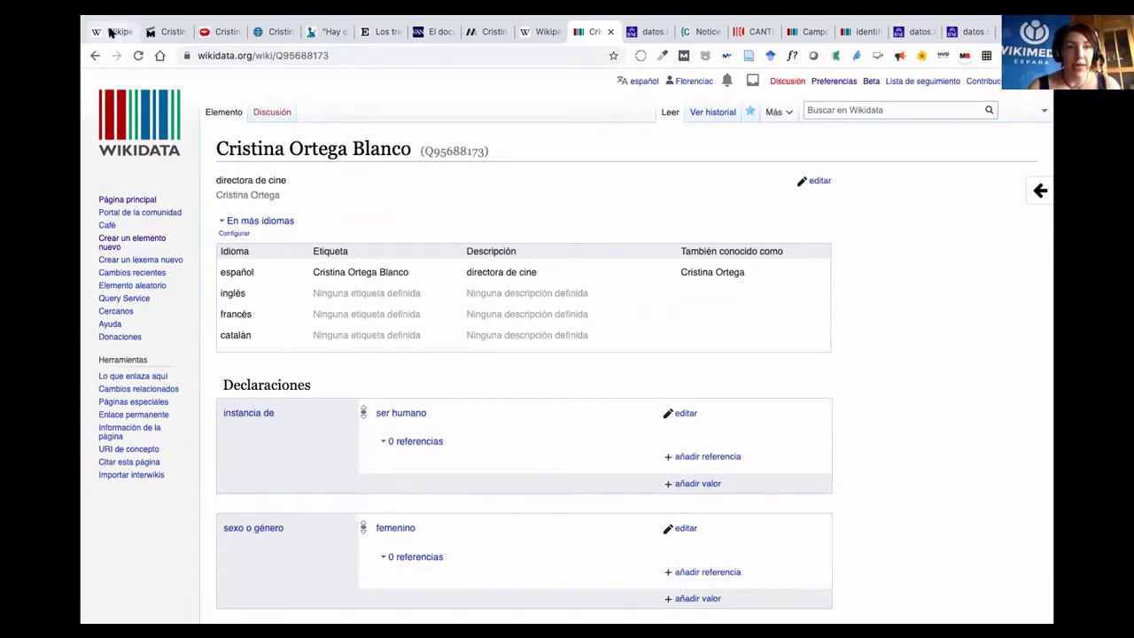
left_click(110, 32)
scroll(549, 316, "down", 2)
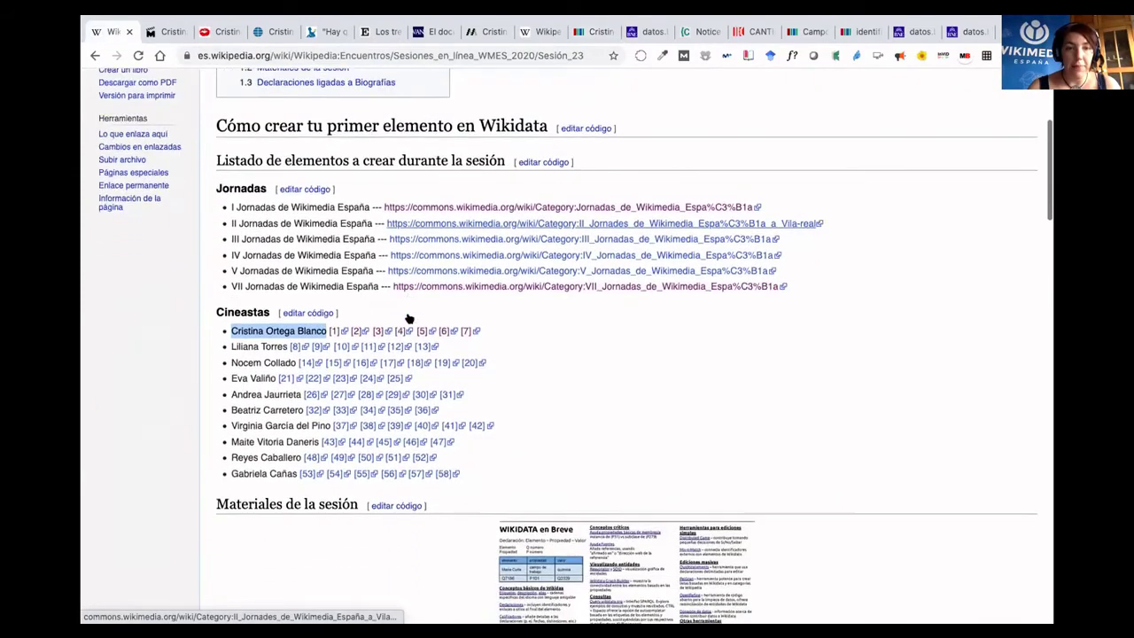
left_click(553, 383)
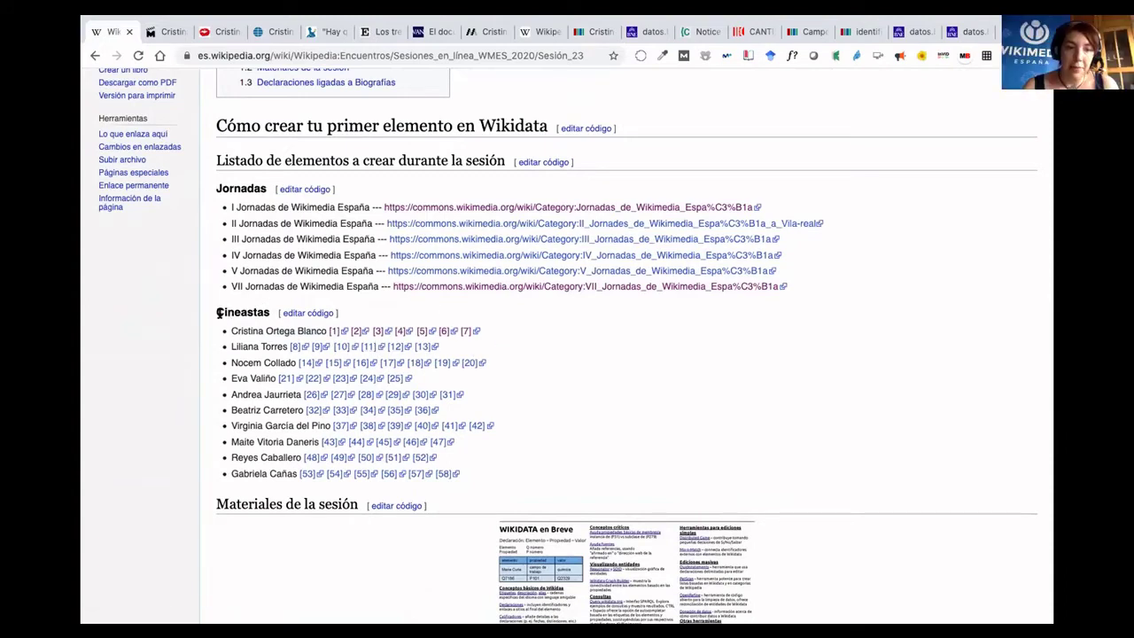
left_click_drag(215, 307, 310, 313)
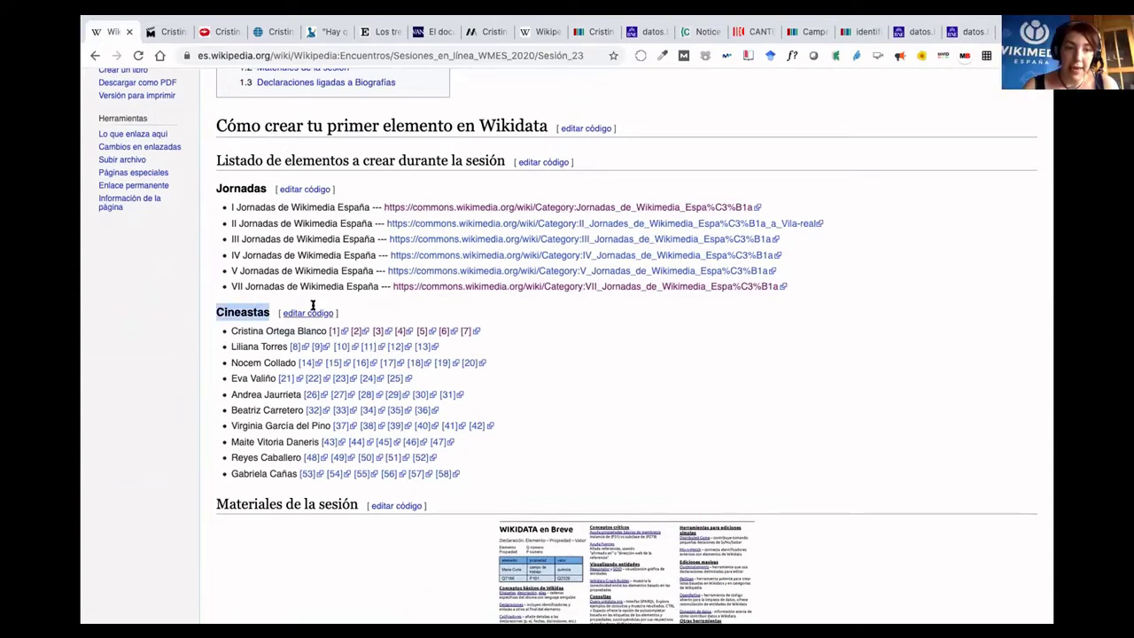
left_click(362, 312)
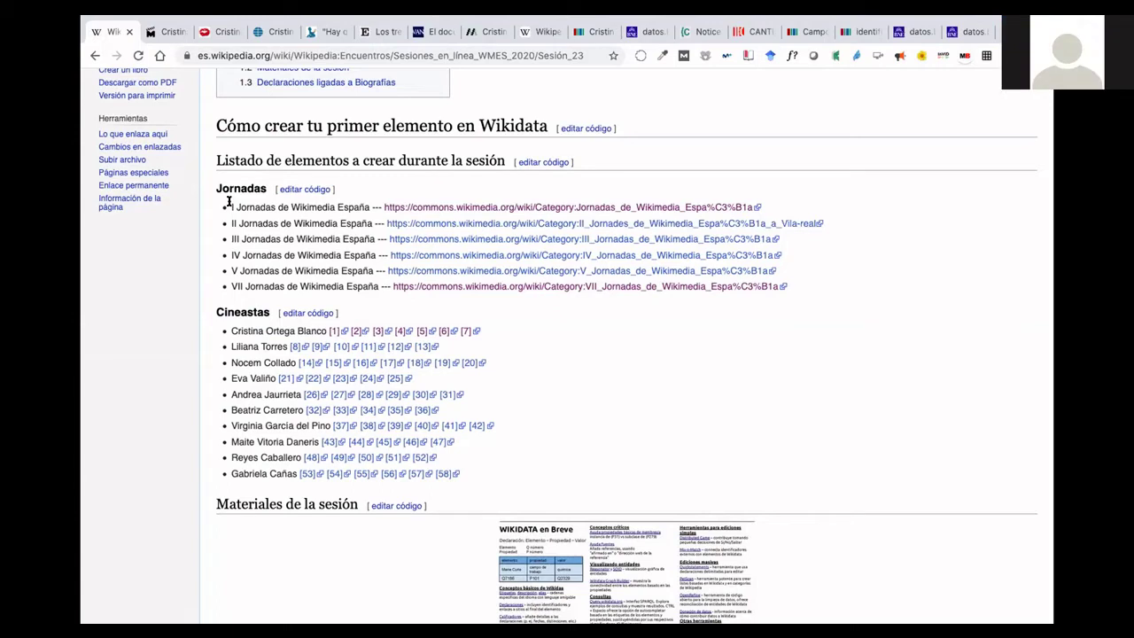
triple_click(260, 270)
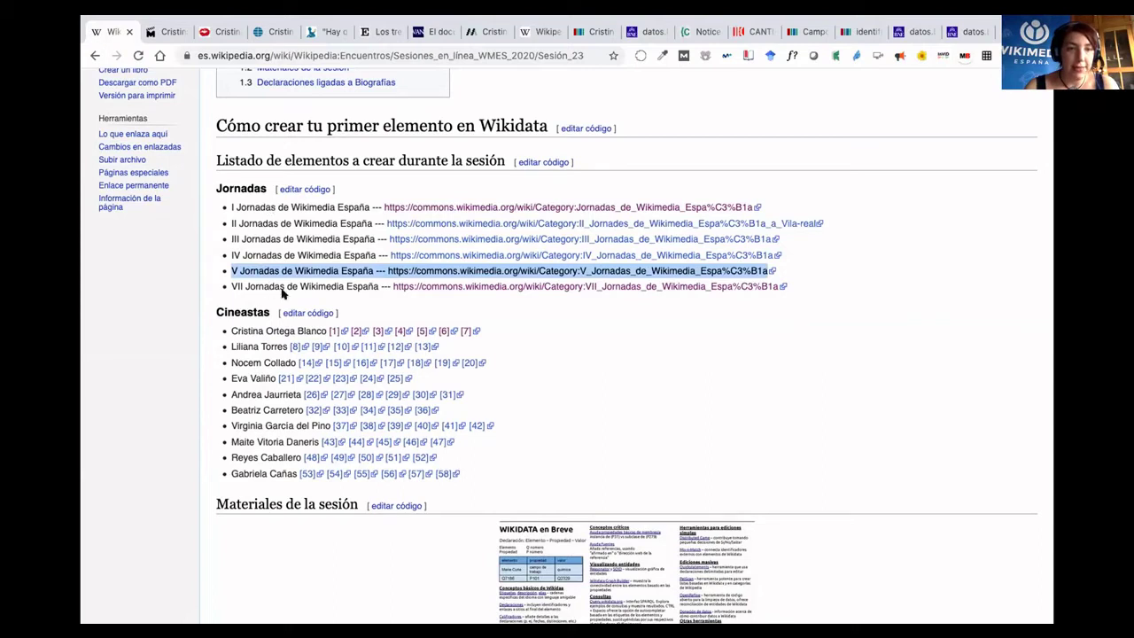
scroll(290, 205, "up", 2)
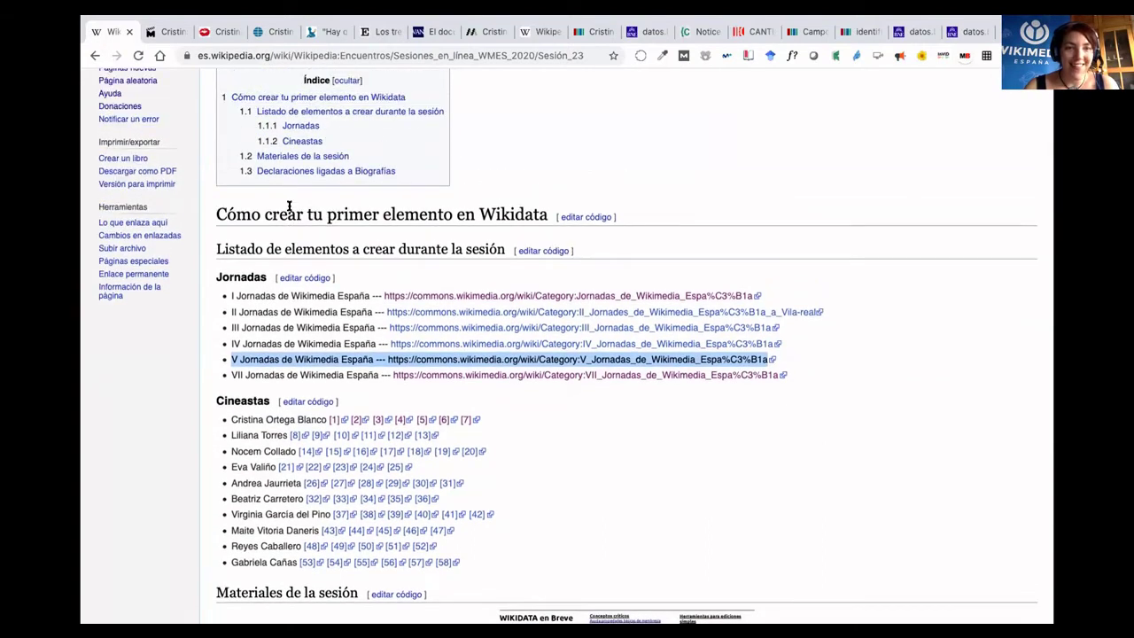
scroll(289, 206, "down", 2)
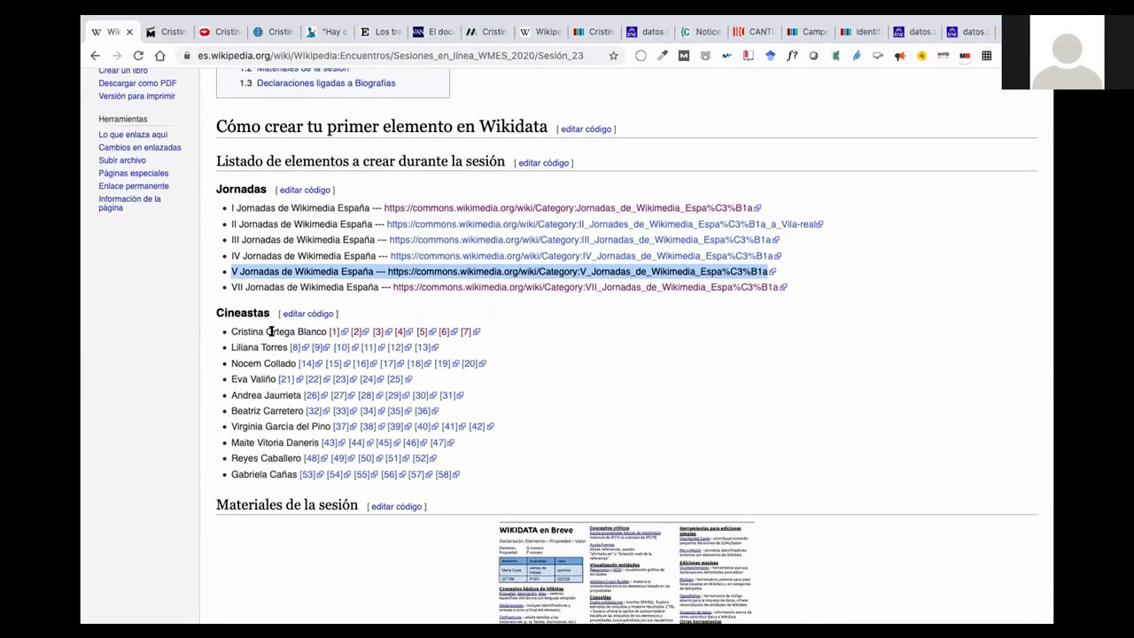
Go through the filmmakers in the "Cineastas" list from the first to the fifth entry, plus the ninth.
triple_click(245, 456)
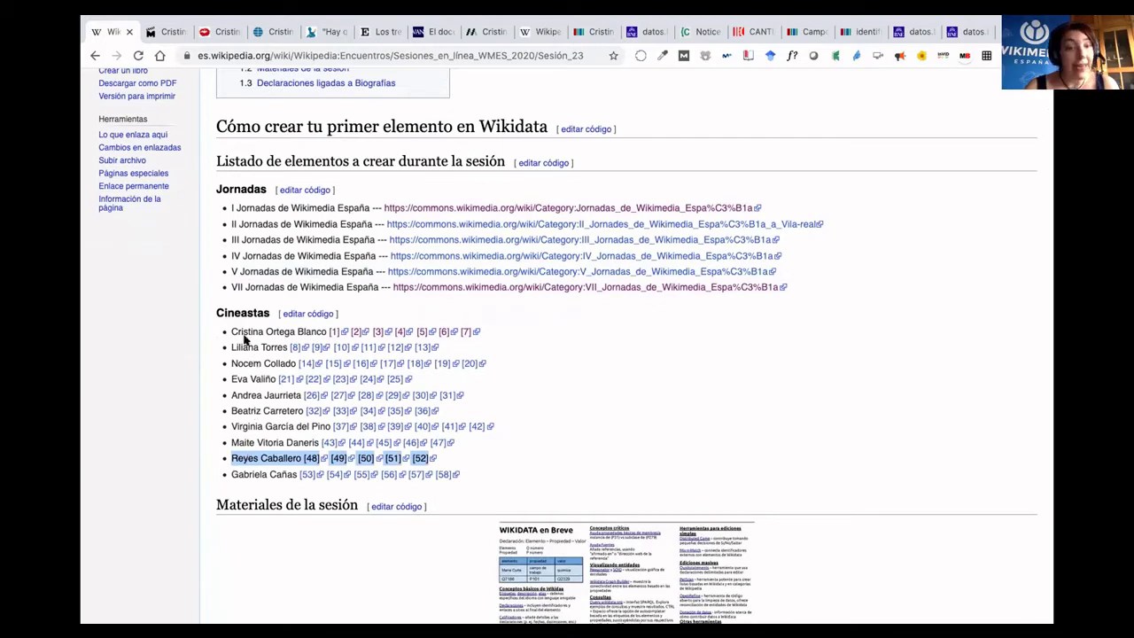
left_click_drag(238, 332, 323, 331)
left_click(229, 457)
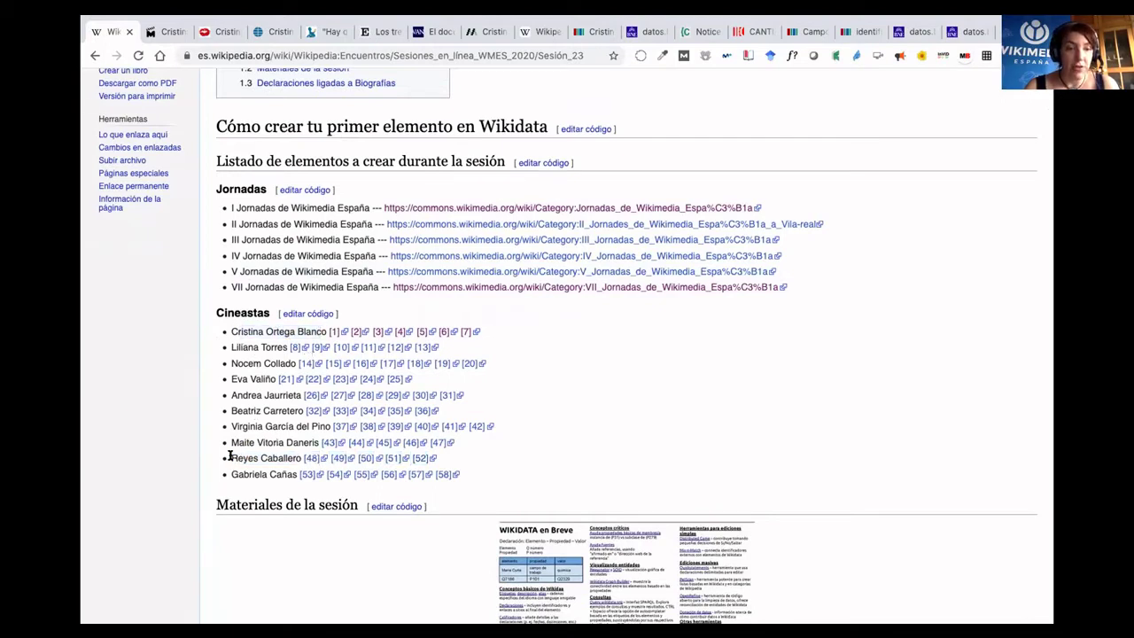
left_click_drag(228, 458, 302, 456)
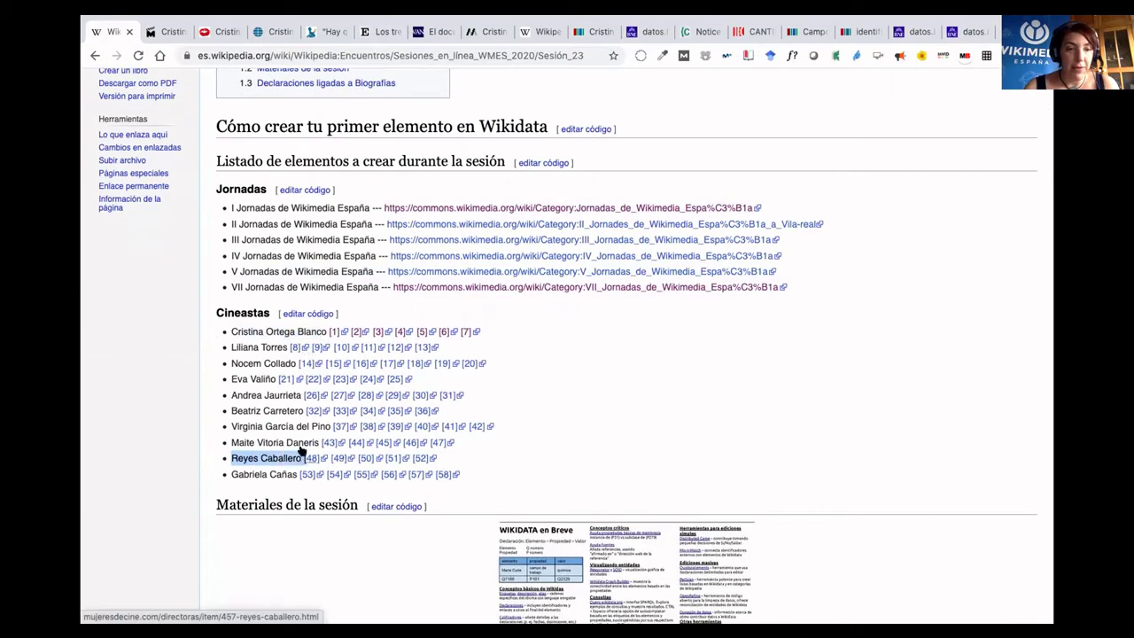
triple_click(238, 347)
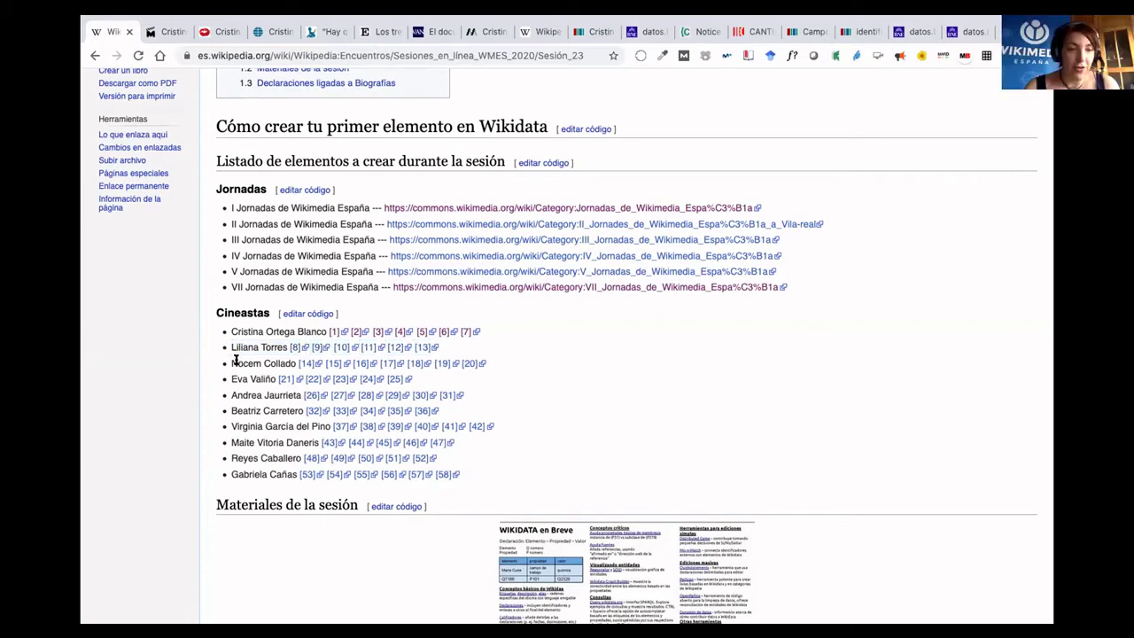
double_click(238, 360)
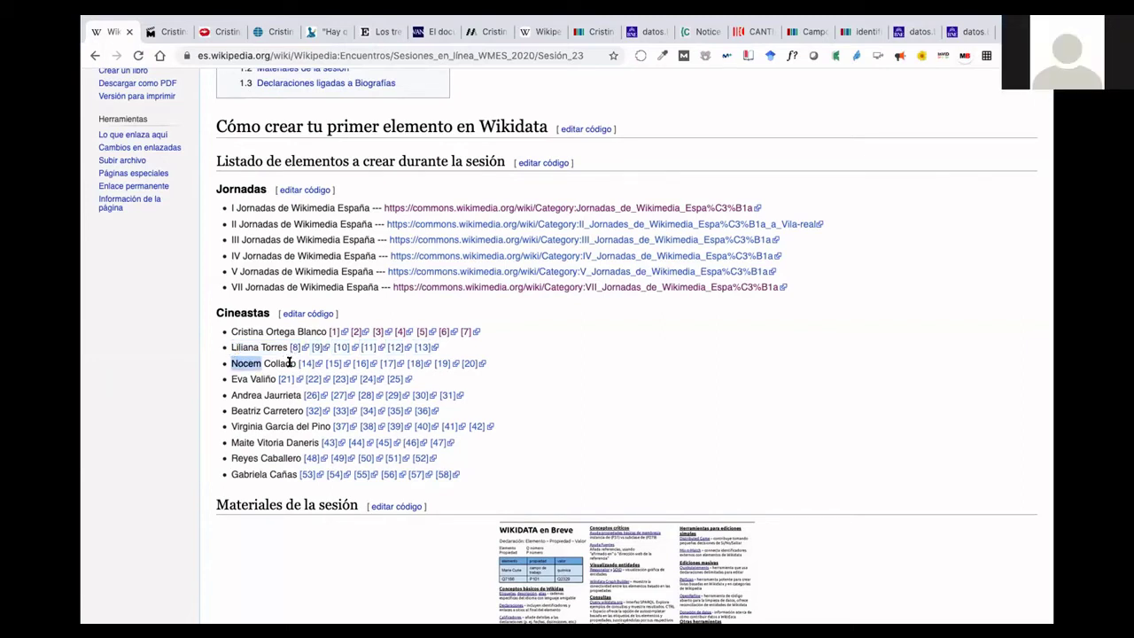
double_click(236, 378)
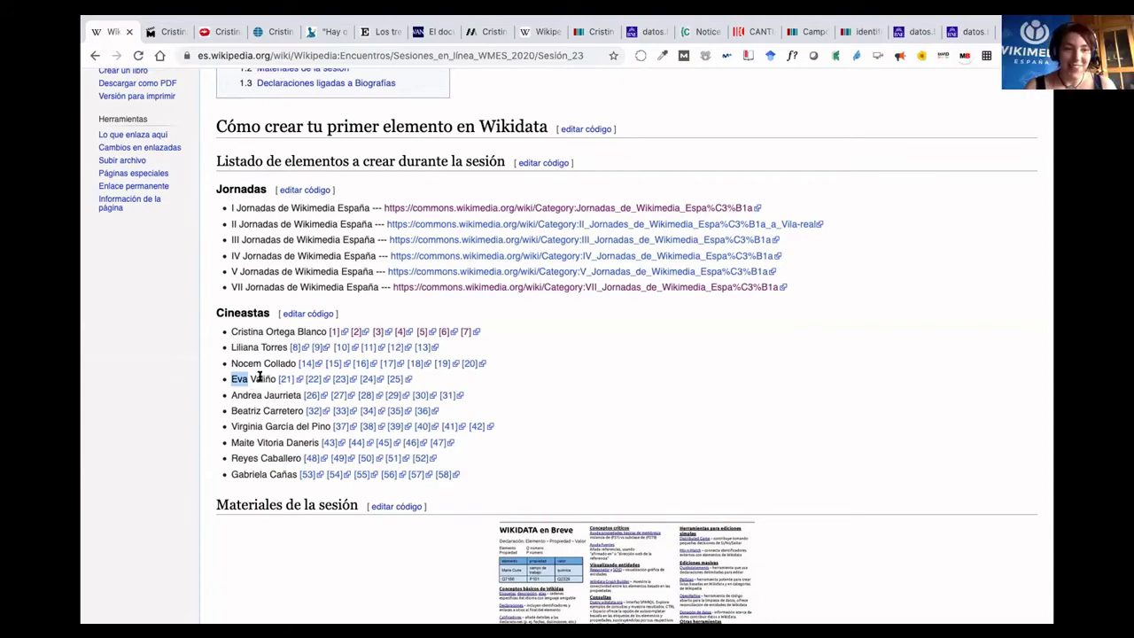
triple_click(259, 377)
right_click(245, 378)
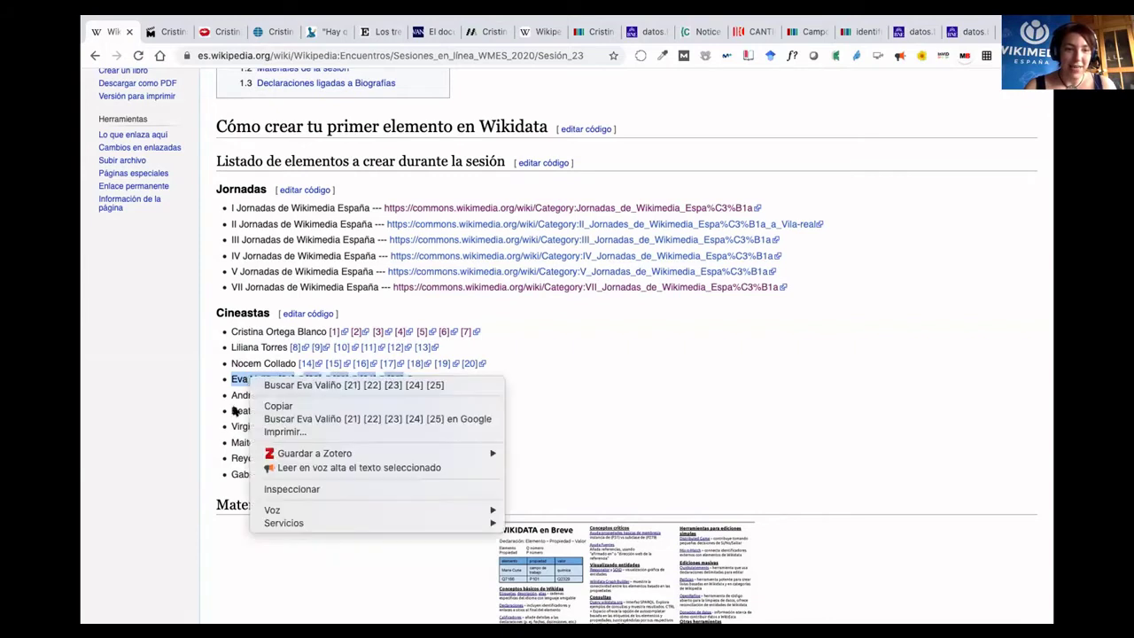
left_click(236, 395)
right_click(234, 395)
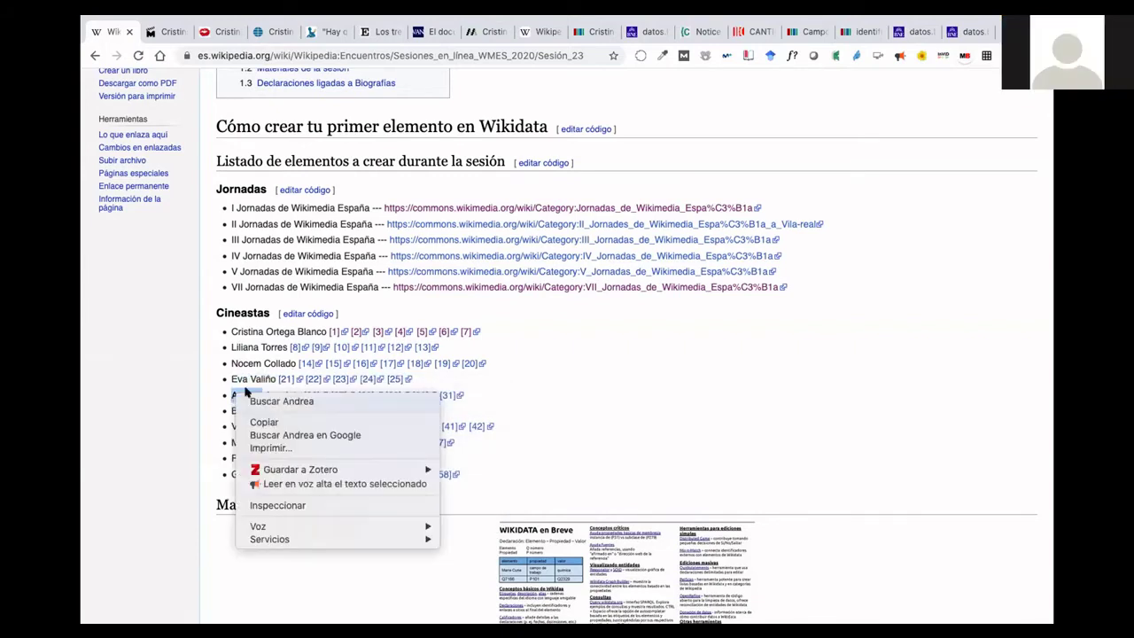
left_click(222, 380)
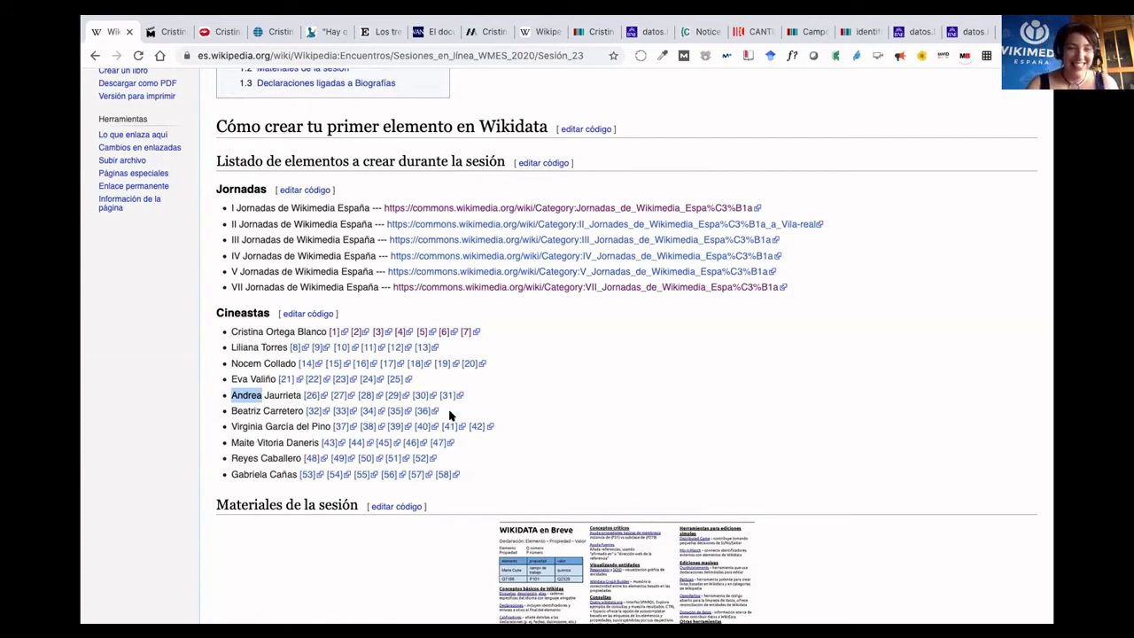
Go through the remaining filmmakers in the "Cineastas" list and look over the "Materiales de la sesión" section below it.
double_click(245, 411)
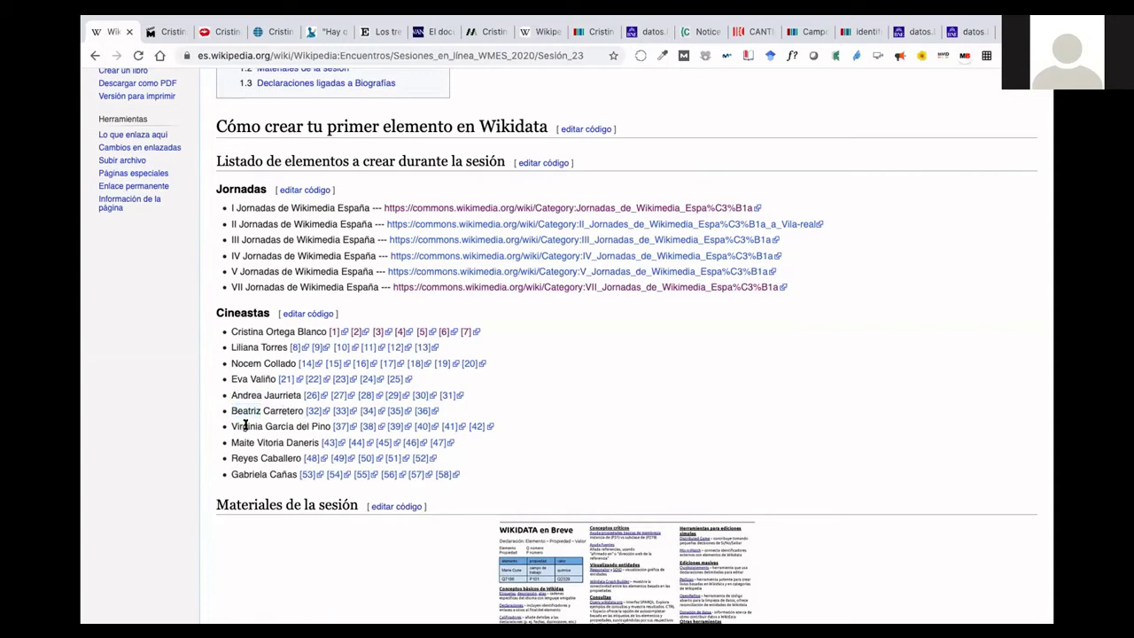
double_click(248, 427)
double_click(238, 441)
double_click(248, 475)
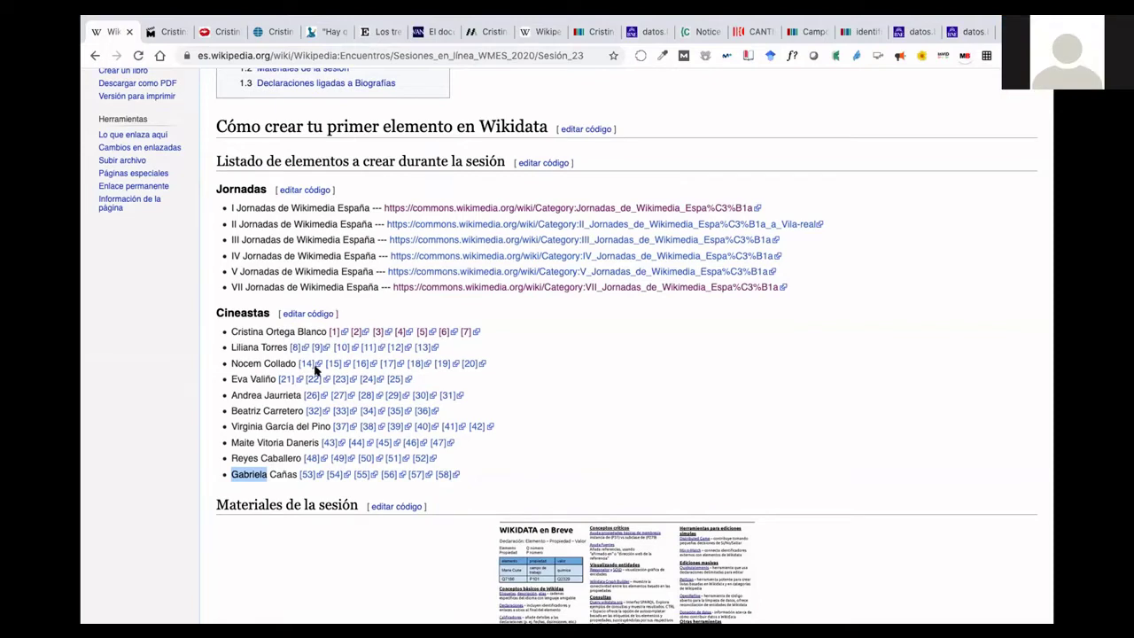
right_click(240, 428)
key("Escape")
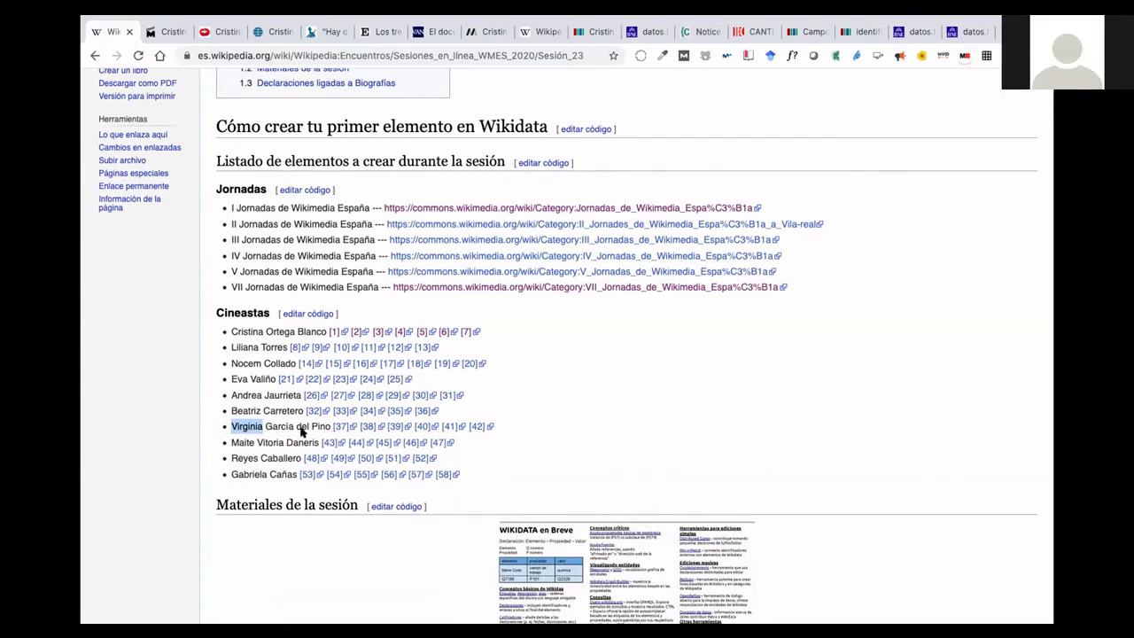
double_click(259, 474)
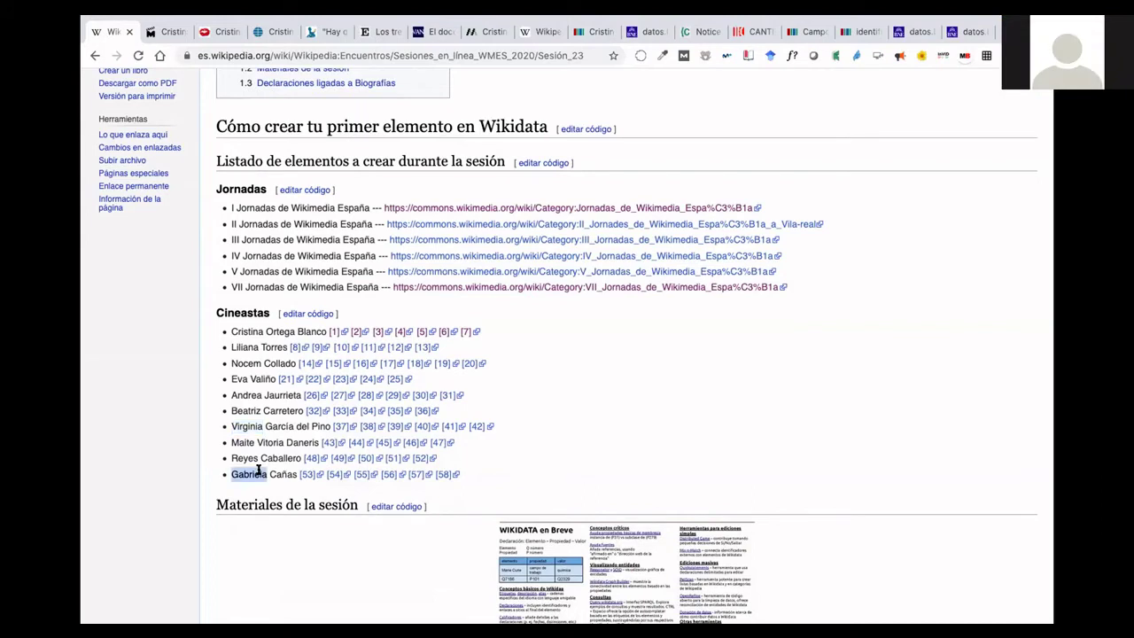
double_click(249, 427)
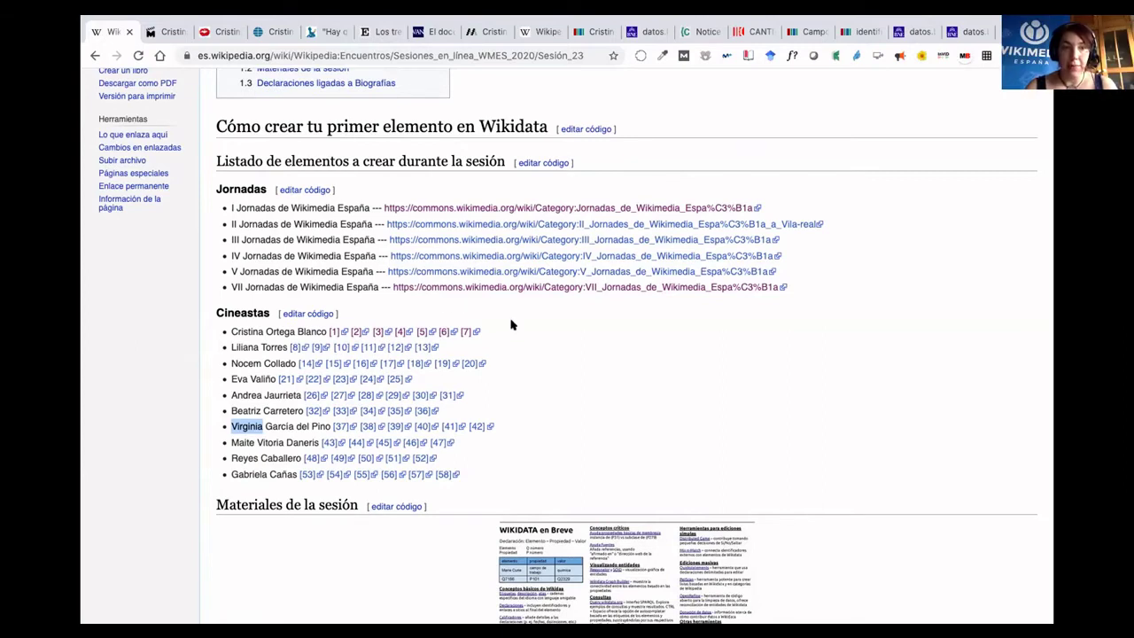
scroll(510, 325, "down", 1)
scroll(510, 325, "down", 5)
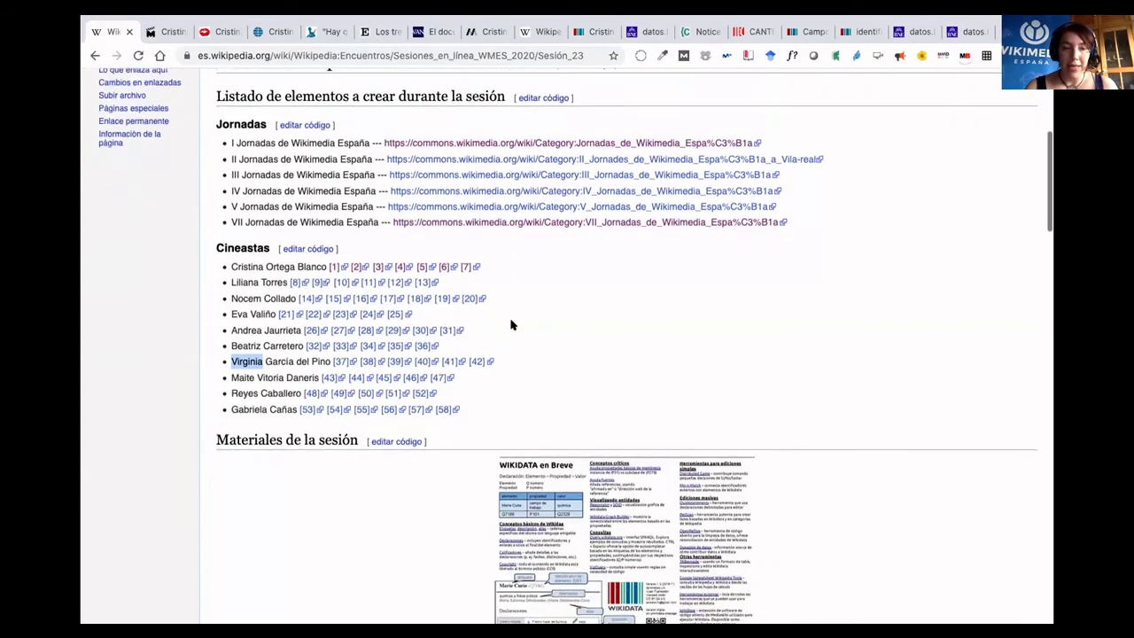
scroll(510, 326, "down", 4)
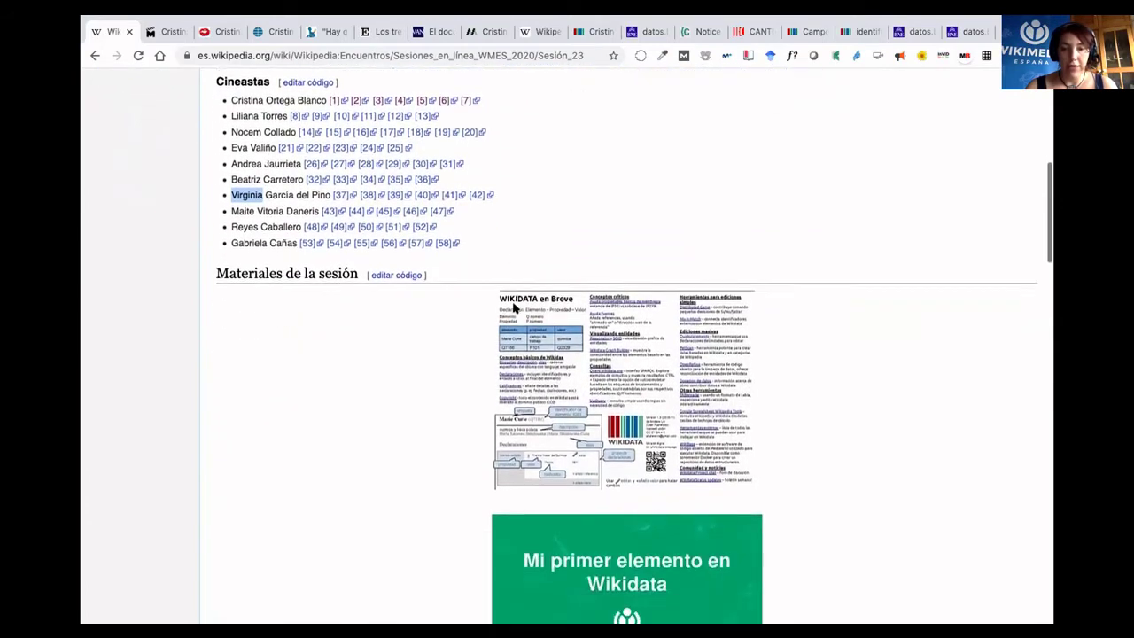
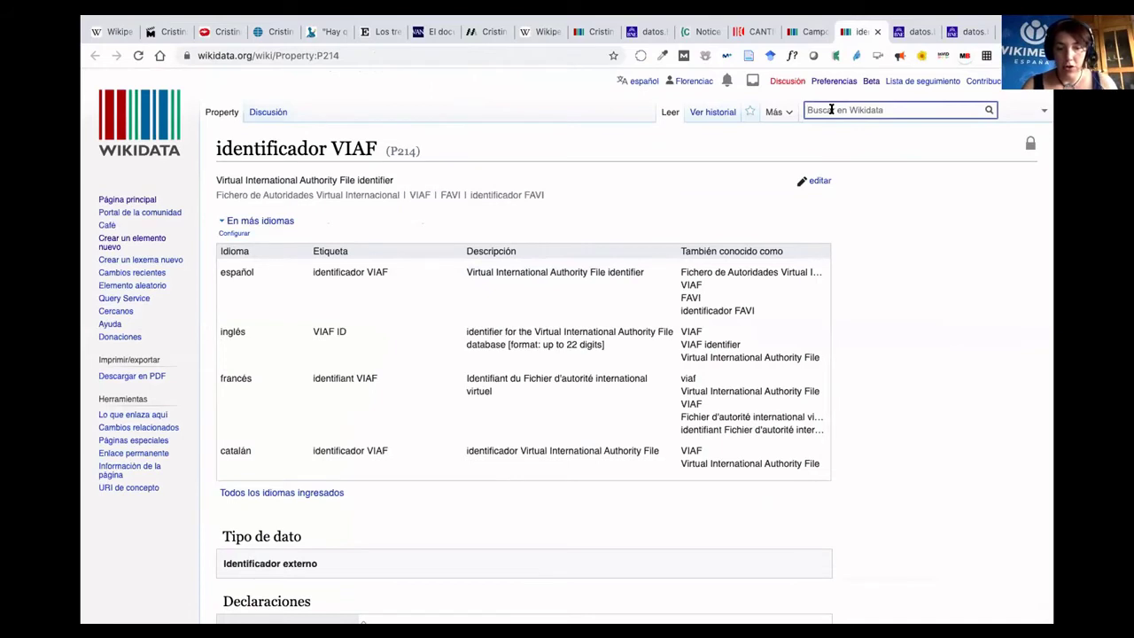
Search Wikidata for Q57979433 and open the item "VI Jornadas WMES".
type("Q57979433")
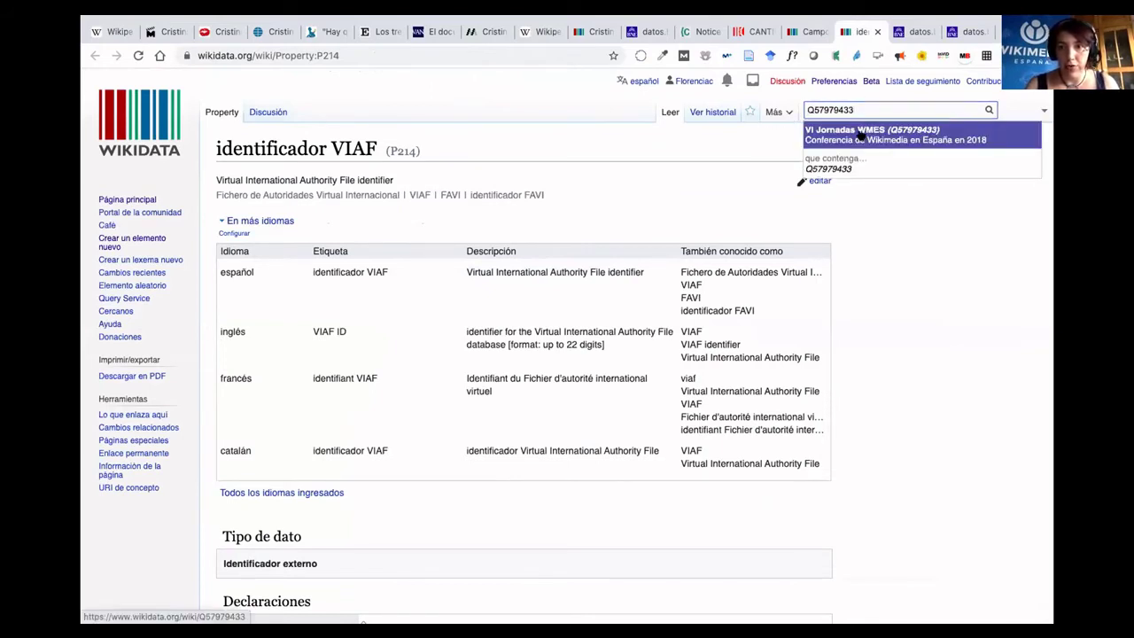
left_click(859, 135)
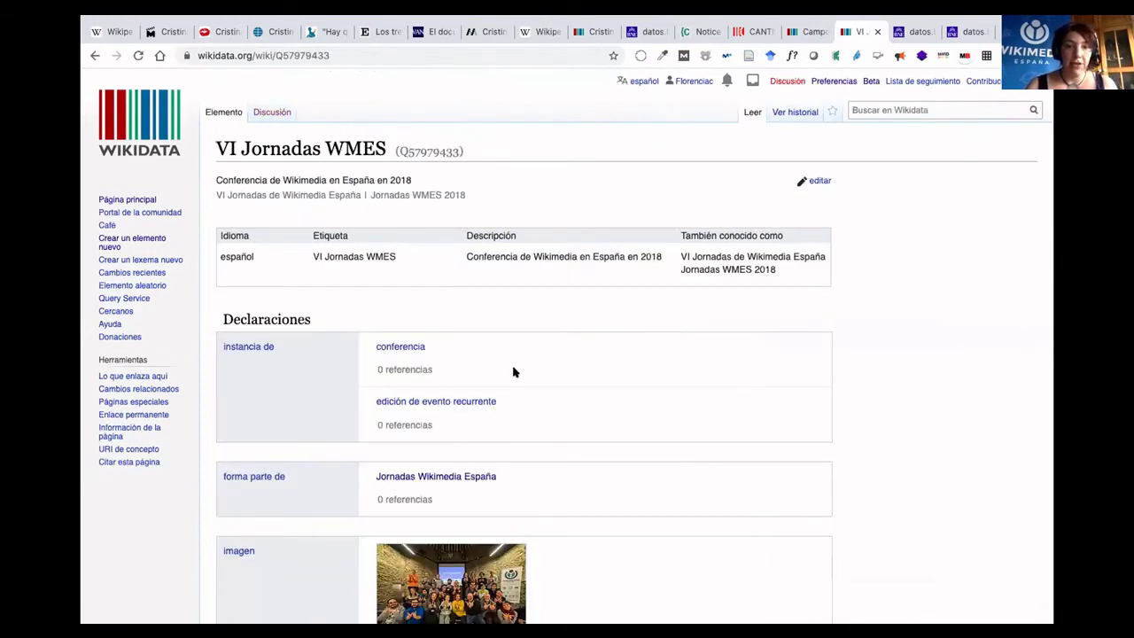
Review the labels and the "instancia de", "forma parte de", "imagen" and "país" statements of the item "VI Jornadas WMES".
scroll(471, 346, "down", 1)
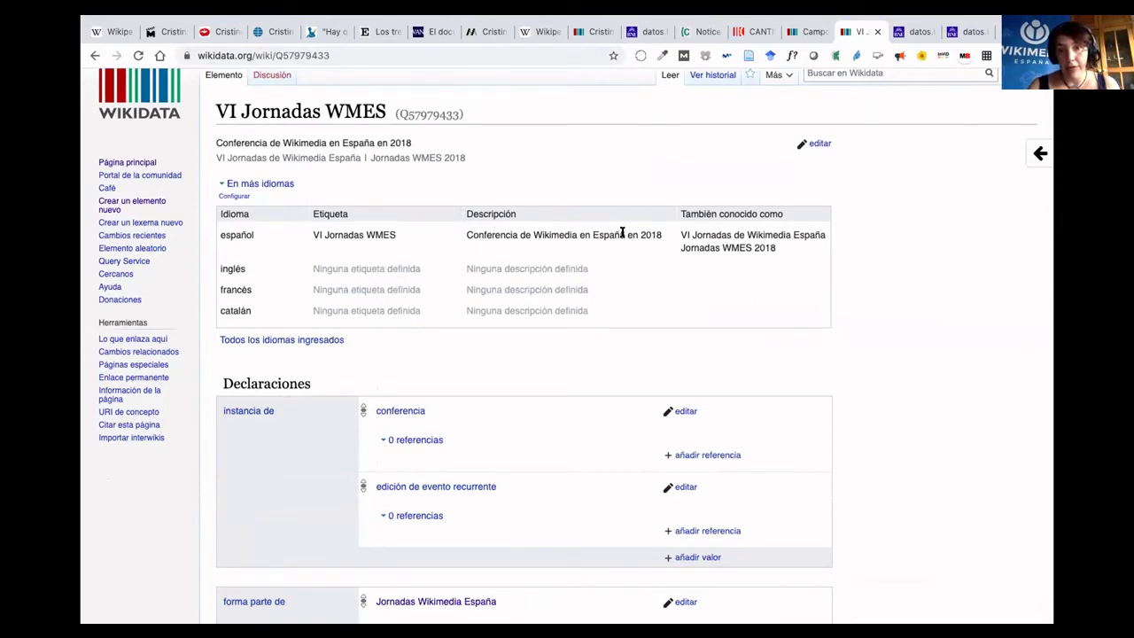
scroll(623, 233, "down", 4)
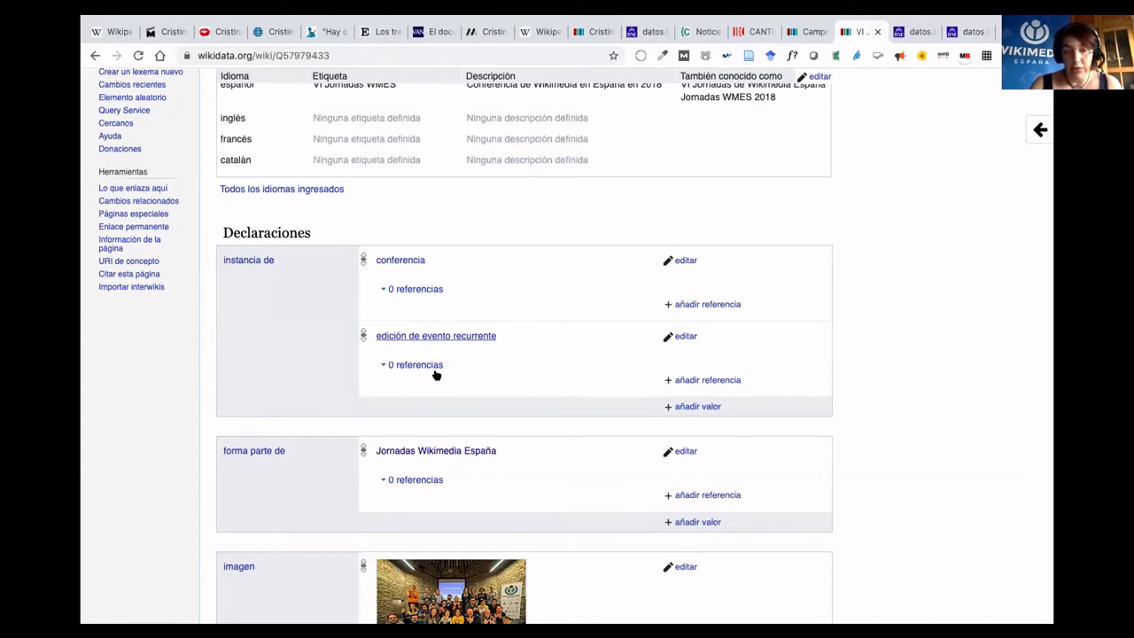
scroll(548, 375, "down", 3)
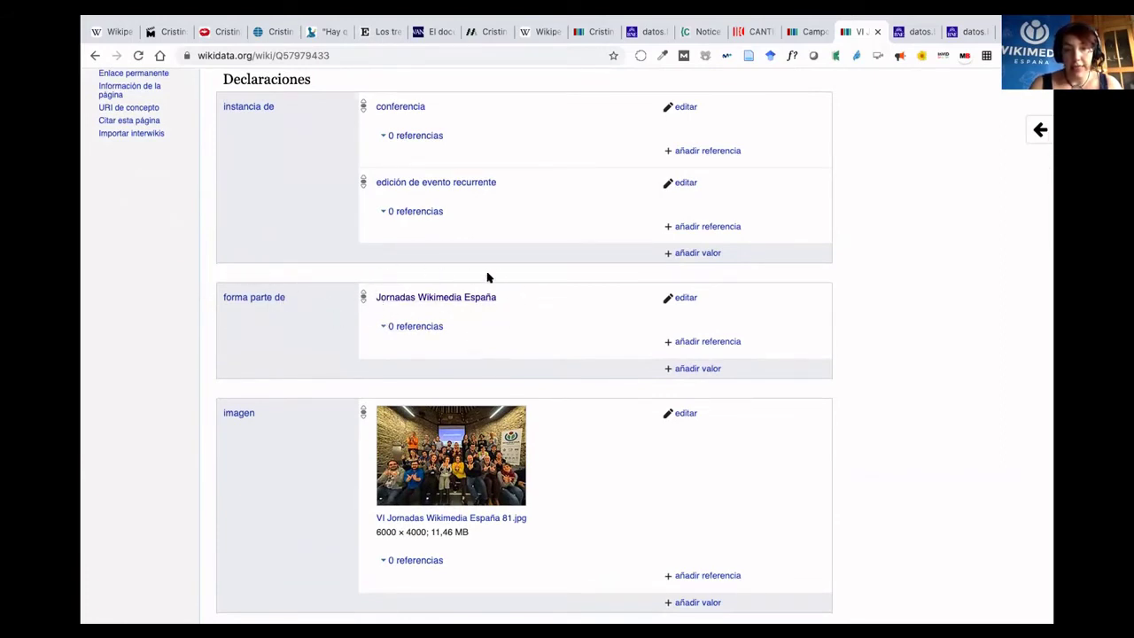
scroll(572, 310, "down", 3)
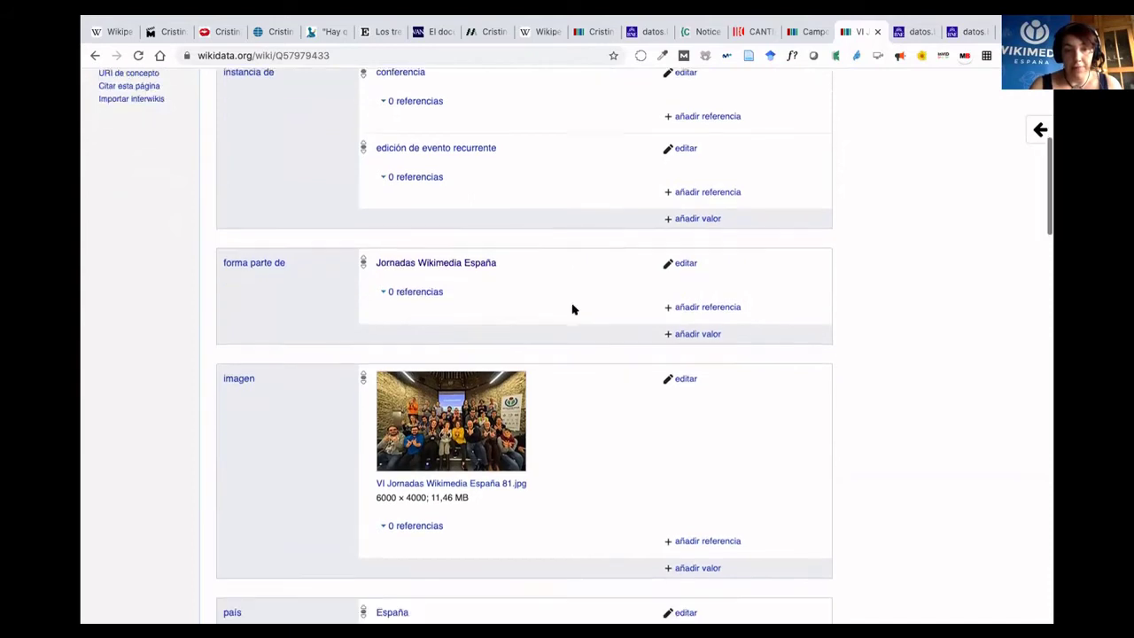
scroll(572, 310, "down", 3)
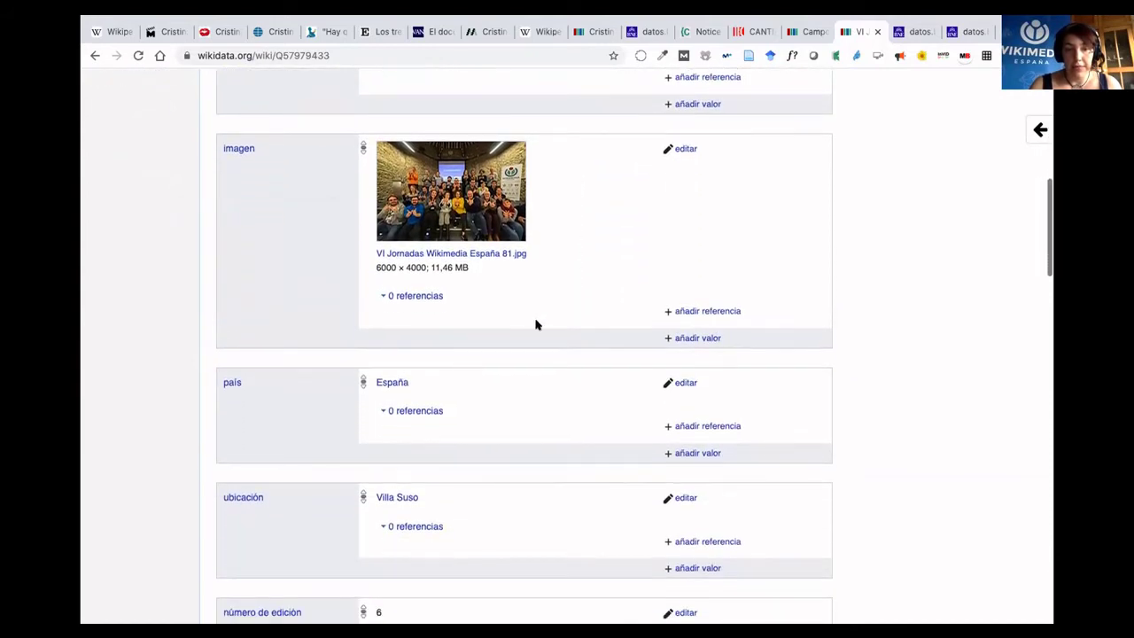
scroll(541, 382, "down", 3)
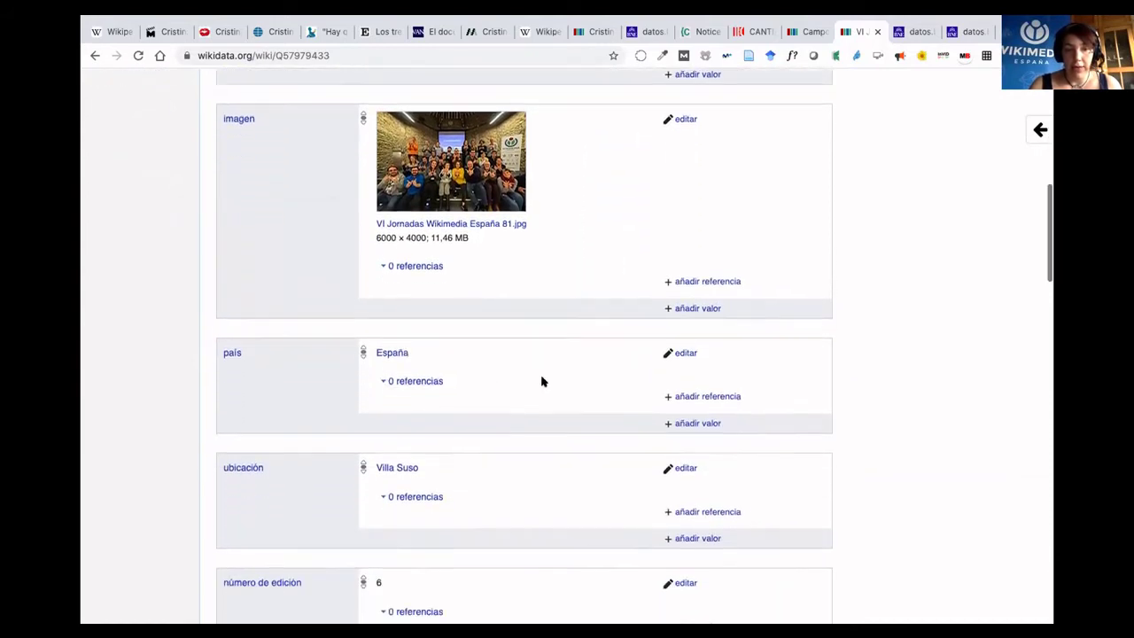
Examine the item's location, edition number, "precedido por", "sucedido por" and date statements, and return to its heading.
scroll(542, 381, "down", 5)
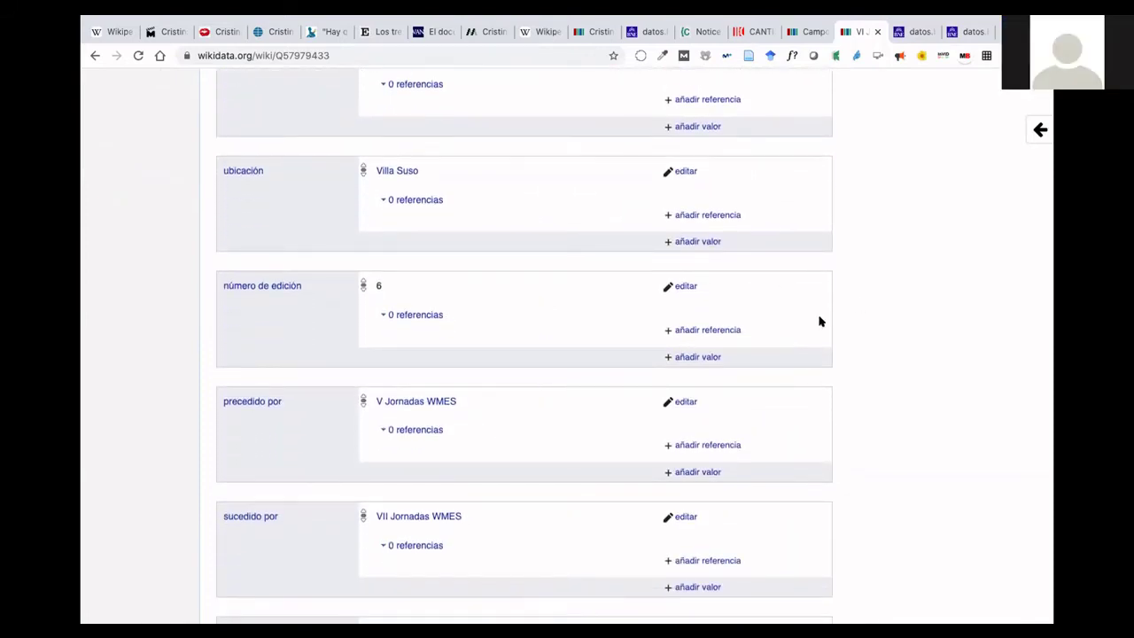
scroll(560, 396, "up", 2)
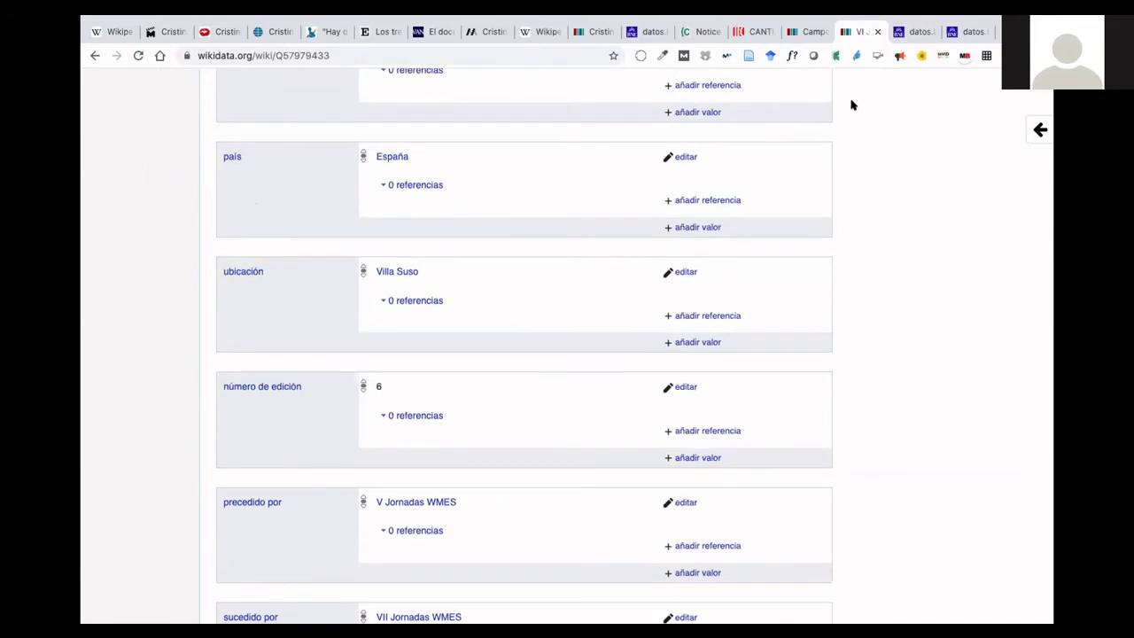
scroll(521, 445, "down", 2)
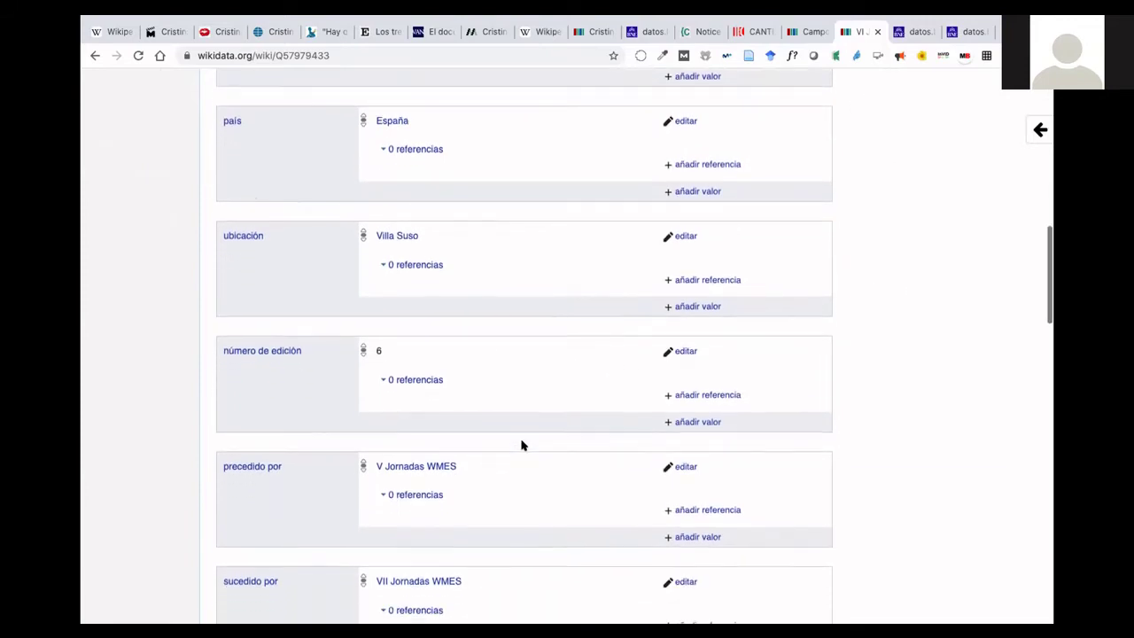
scroll(521, 445, "down", 5)
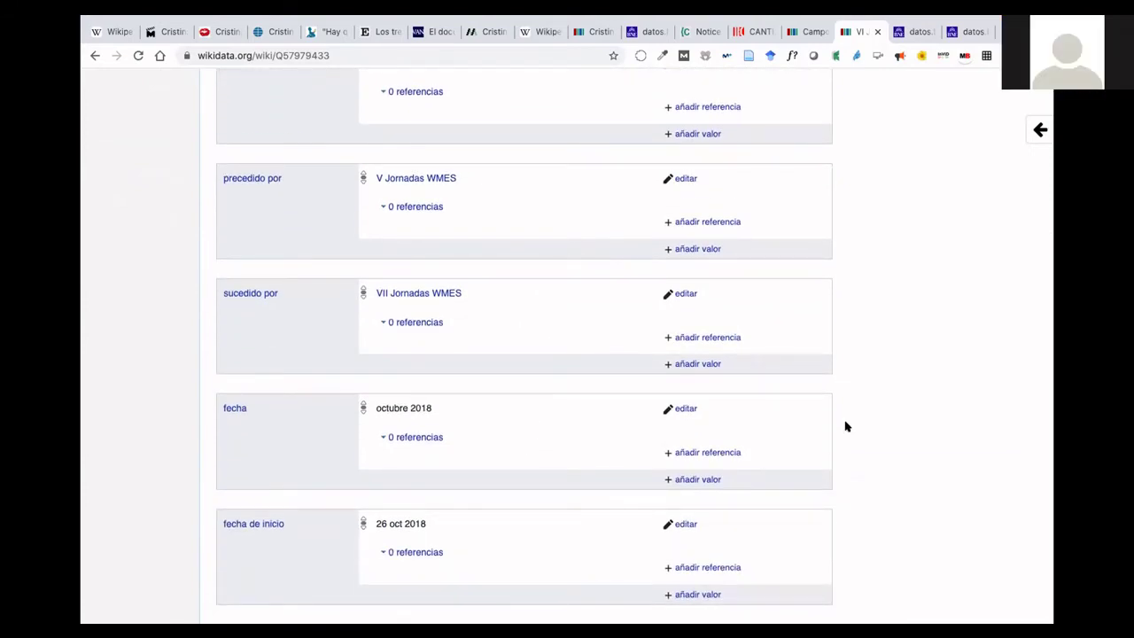
scroll(558, 378, "down", 1)
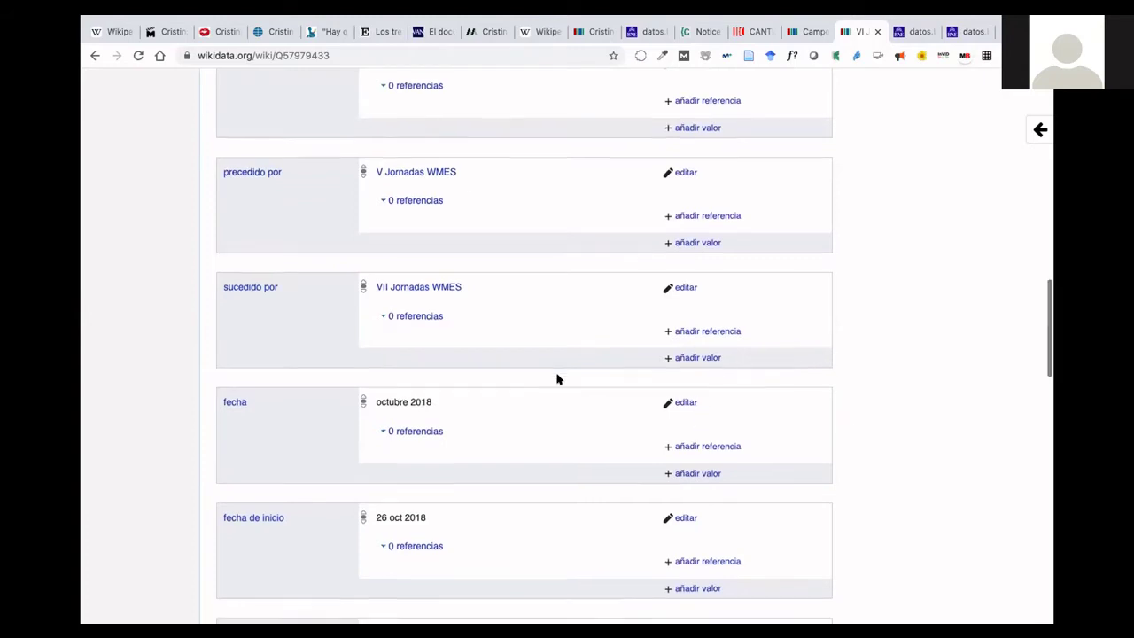
scroll(557, 378, "down", 1)
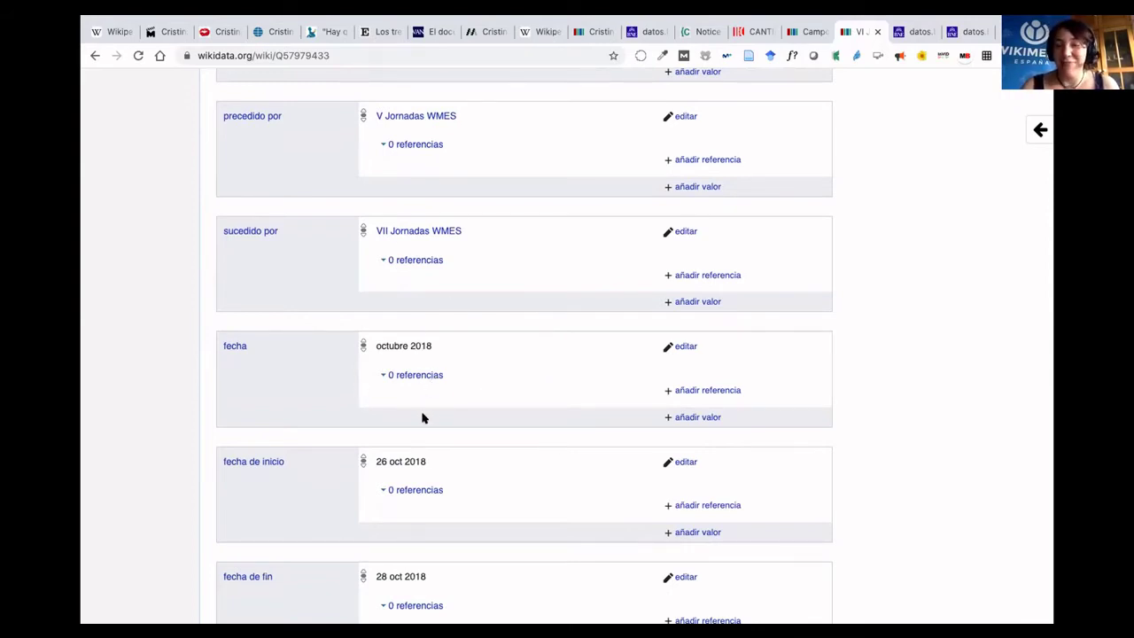
scroll(422, 417, "up", 10)
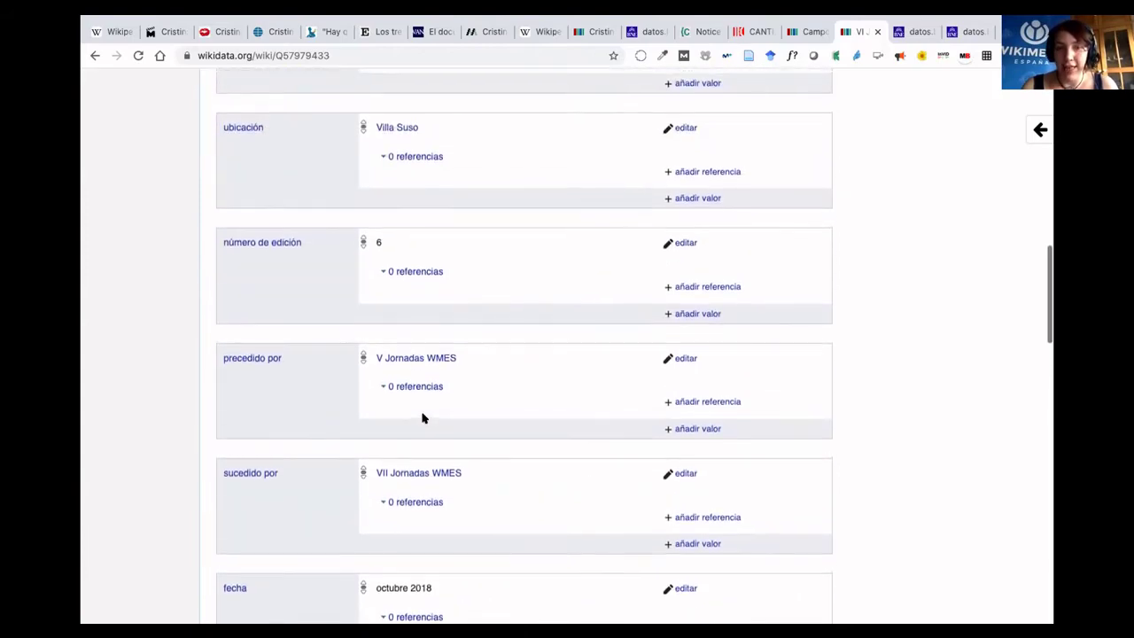
scroll(424, 416, "up", 5)
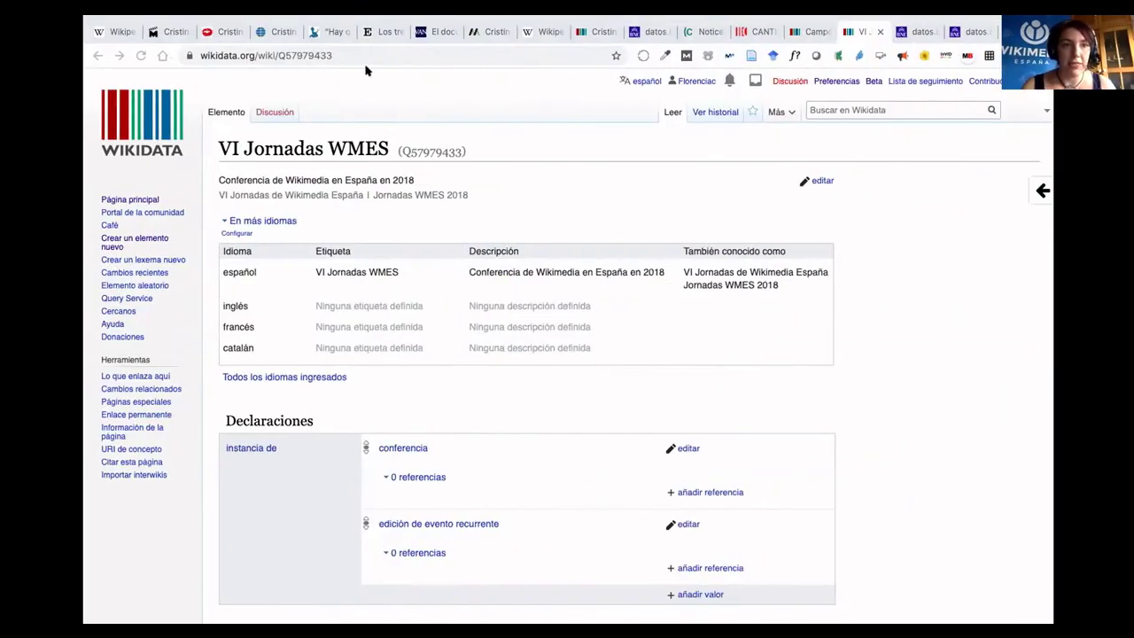
Return to the Wikipedia page of session 23 and highlight the fourth filmmaker's name in the "Cineastas" list.
left_click(115, 31)
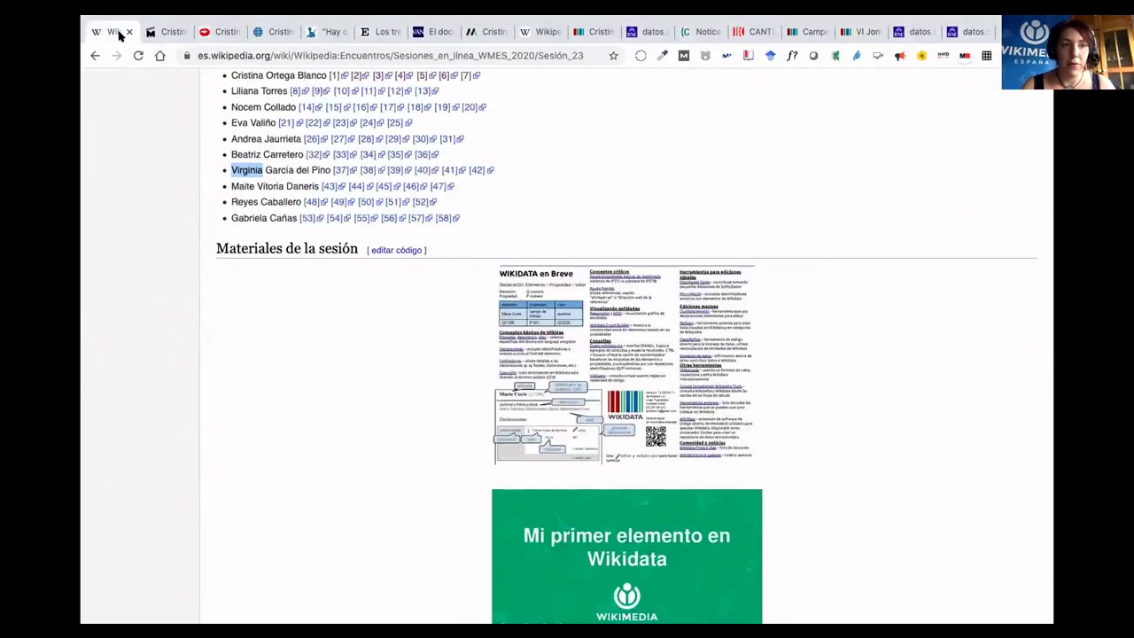
scroll(543, 201, "up", 2)
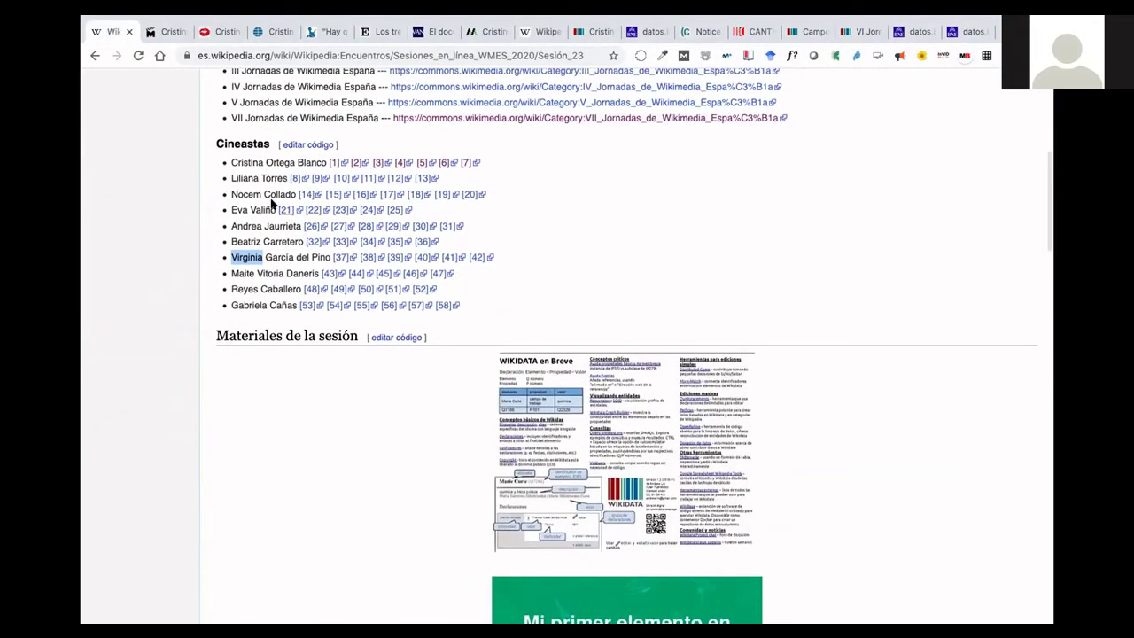
left_click(262, 210)
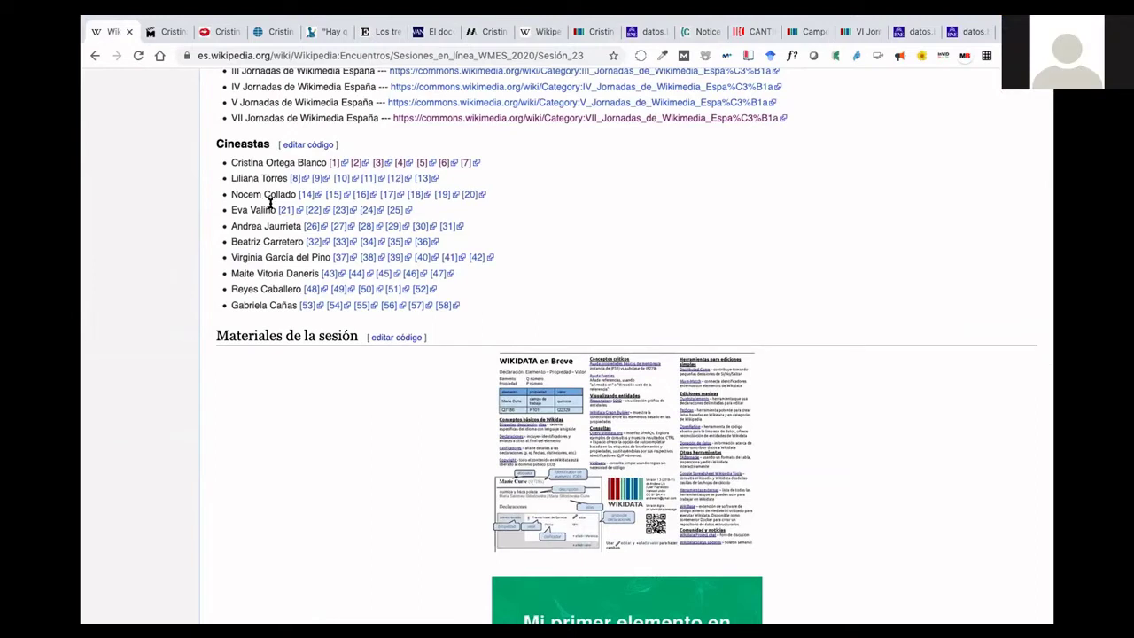
left_click_drag(272, 209, 225, 207)
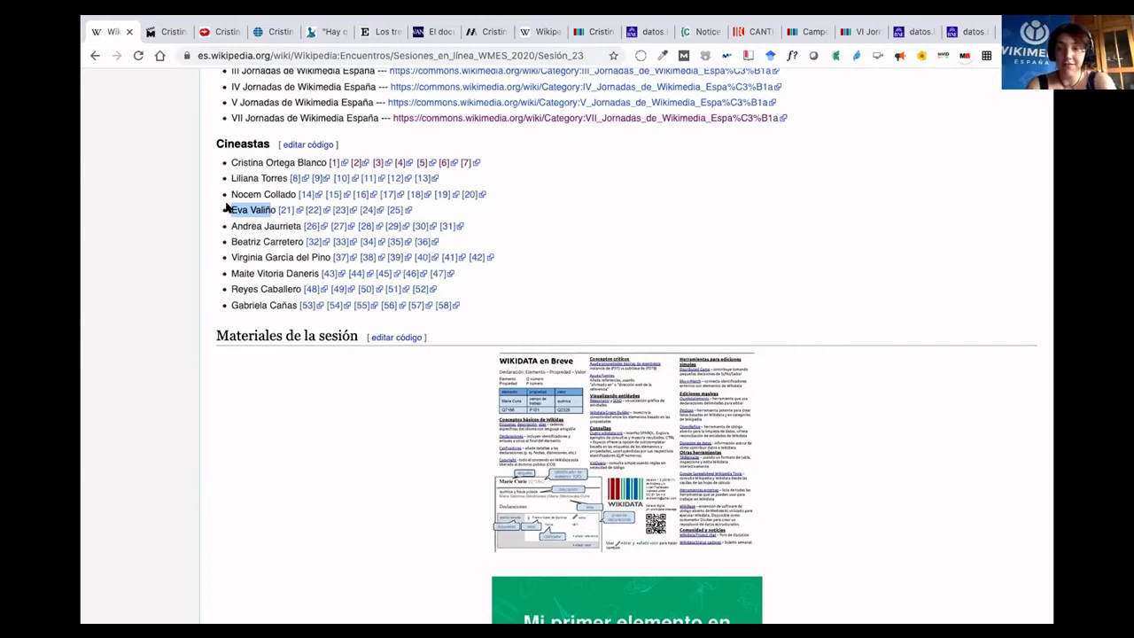
Open reference 21 of the fourth filmmaker and read the Fundación SGAE workshop page.
left_click(283, 212)
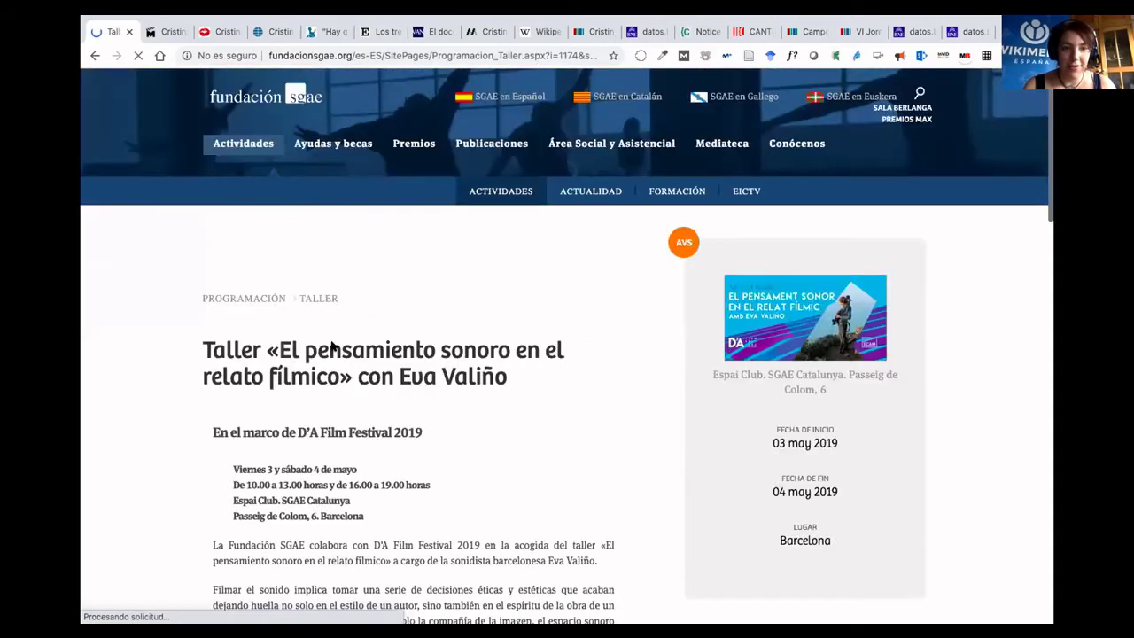
scroll(327, 347, "down", 3)
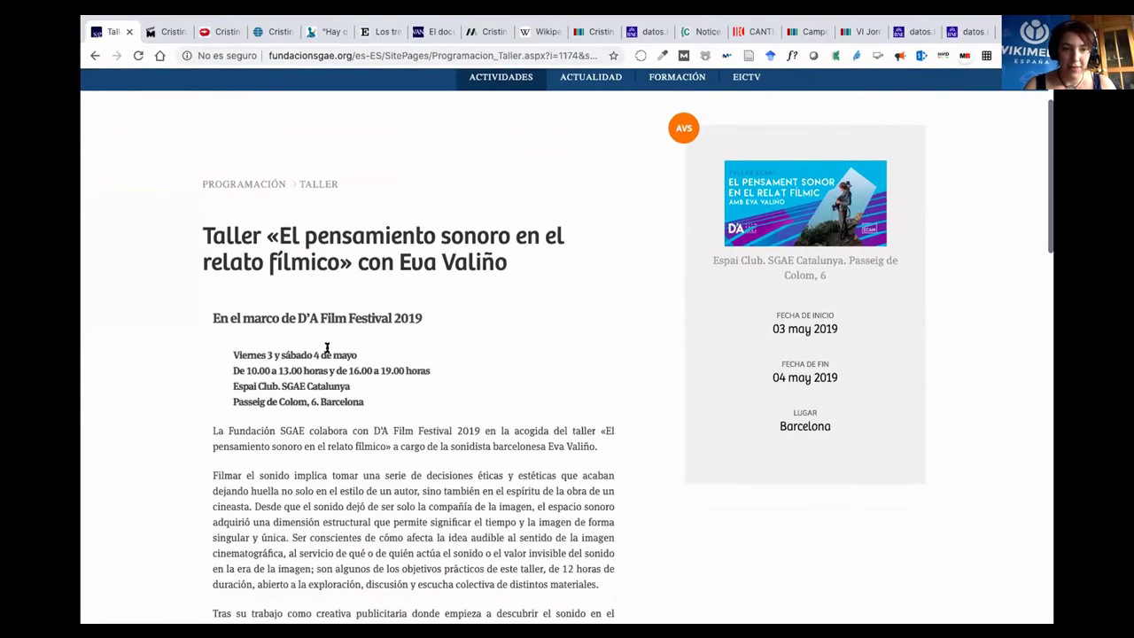
scroll(327, 348, "down", 1)
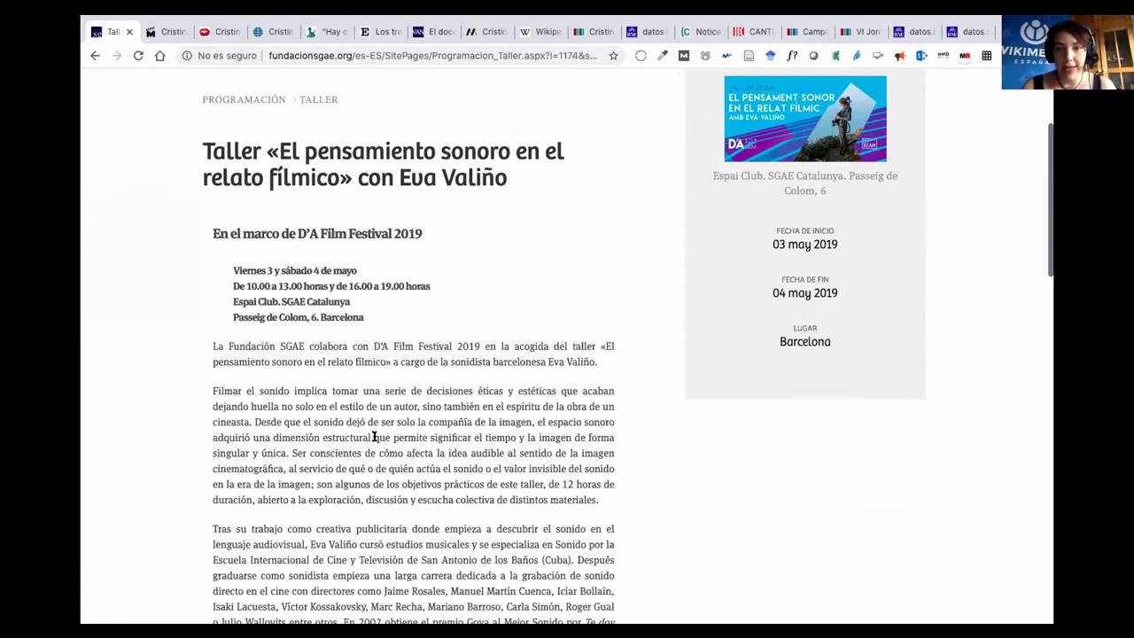
scroll(375, 437, "up", 4)
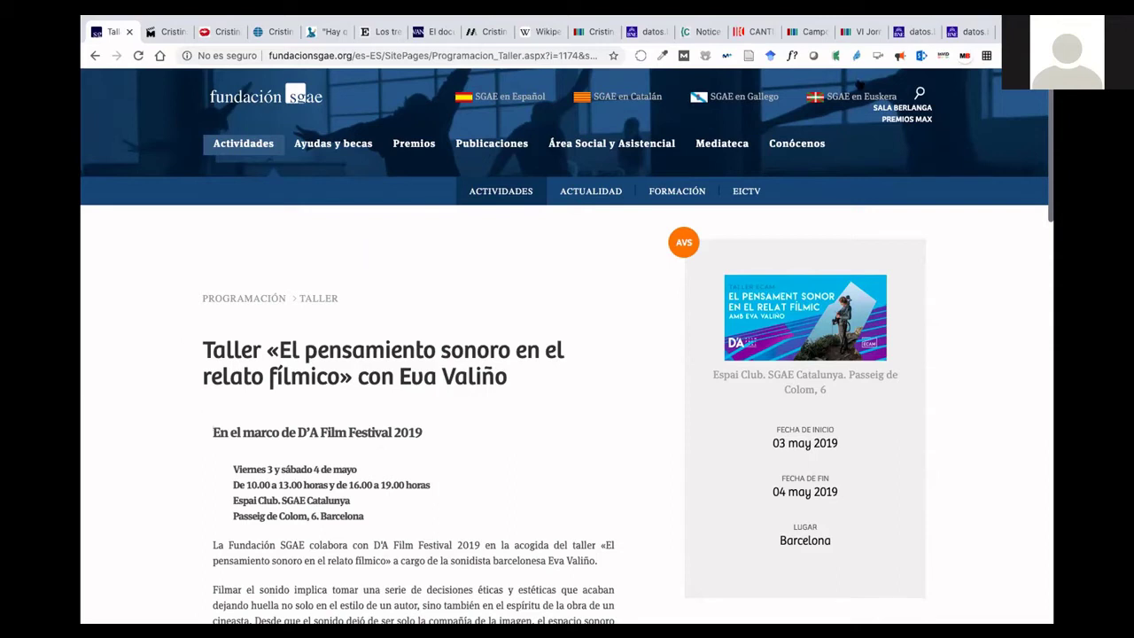
Return to the first filmmaker's Wikidata item and review its label table, collapsing and expanding "En más idiomas".
left_click(599, 33)
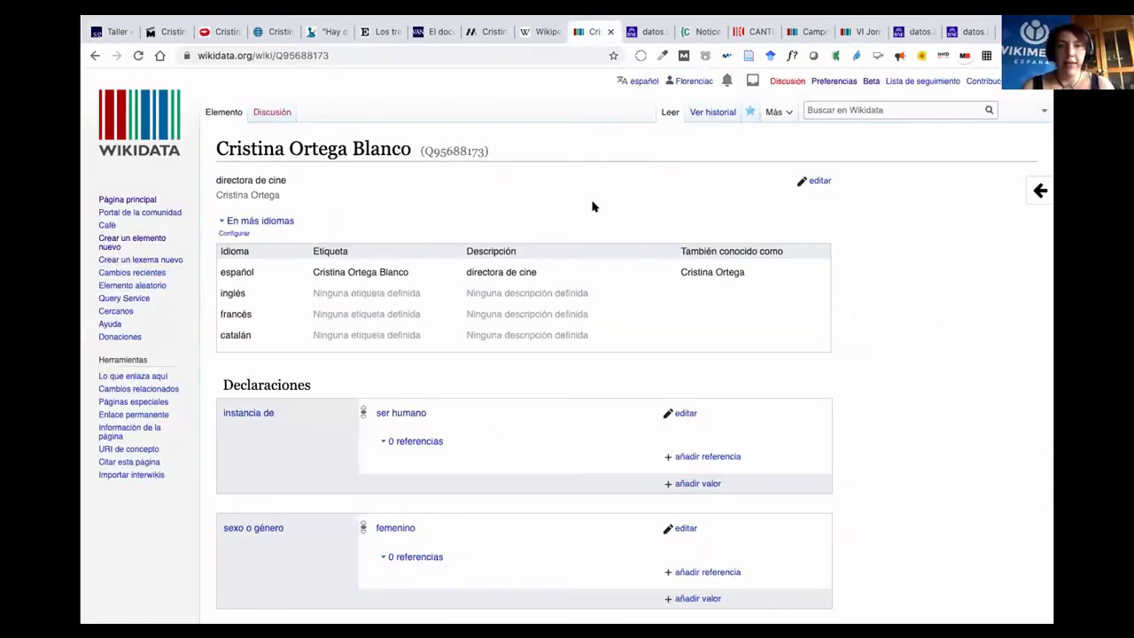
scroll(593, 205, "down", 1)
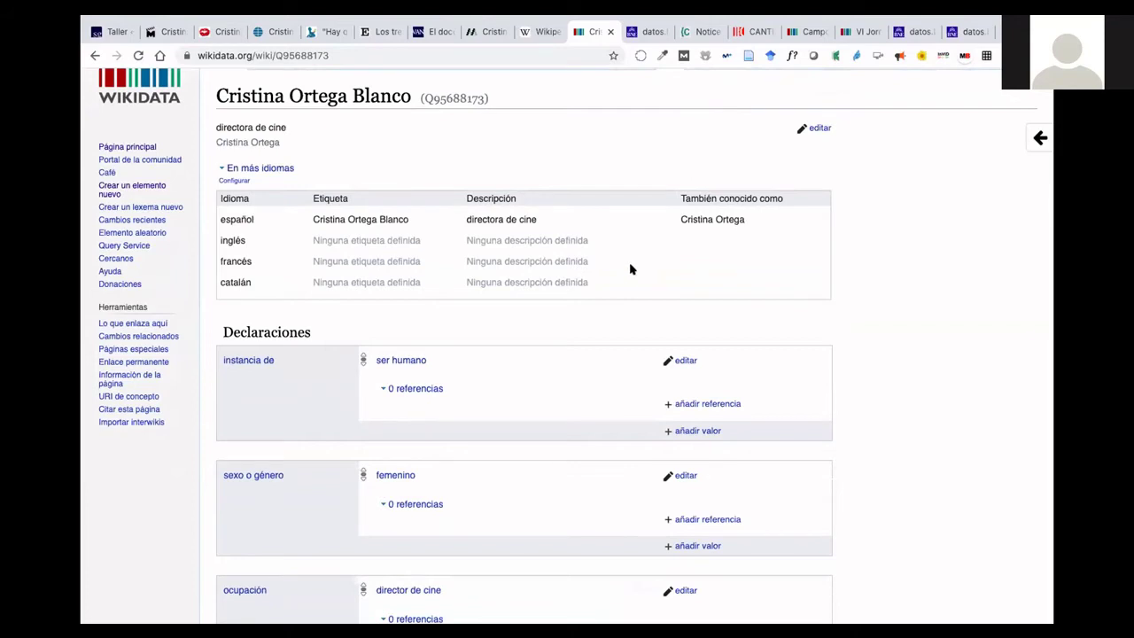
left_click(610, 168)
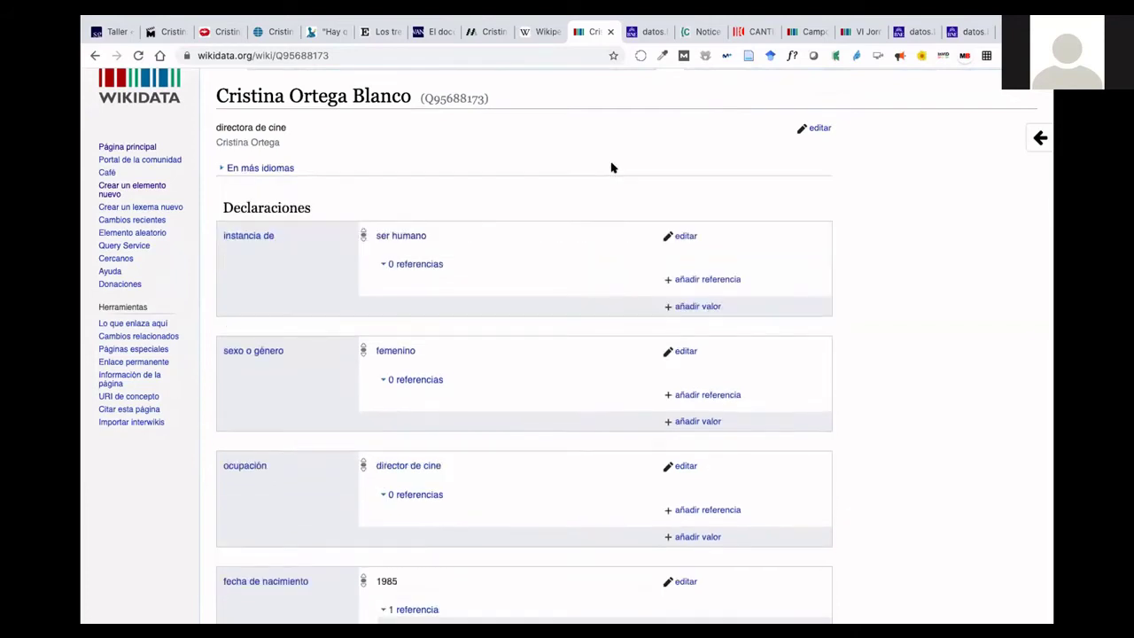
scroll(562, 385, "up", 3)
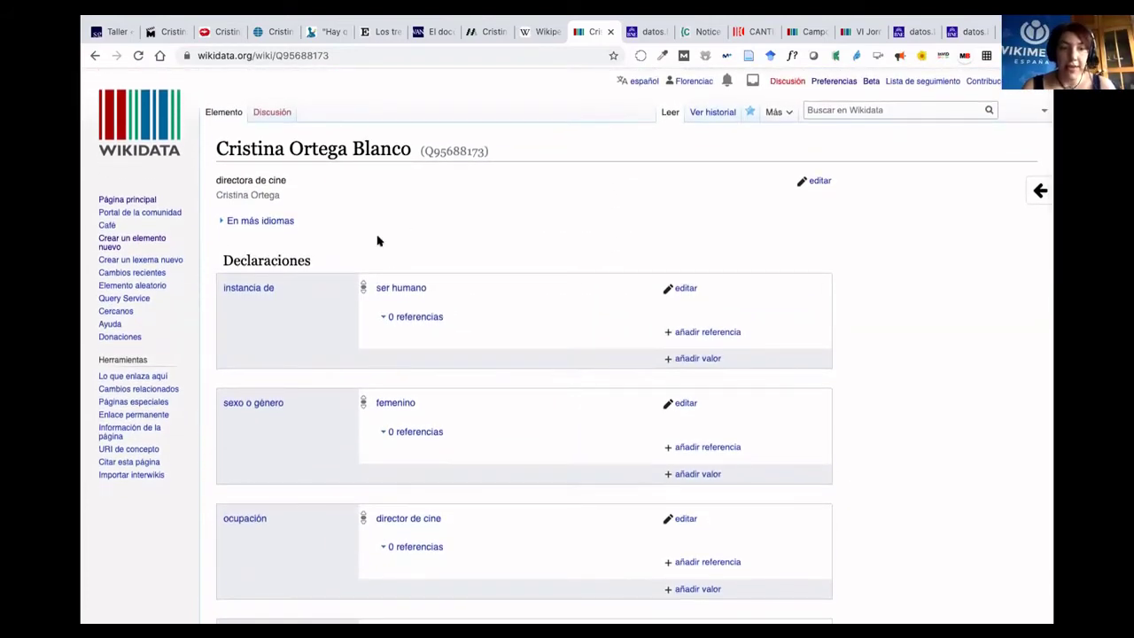
left_click(253, 221)
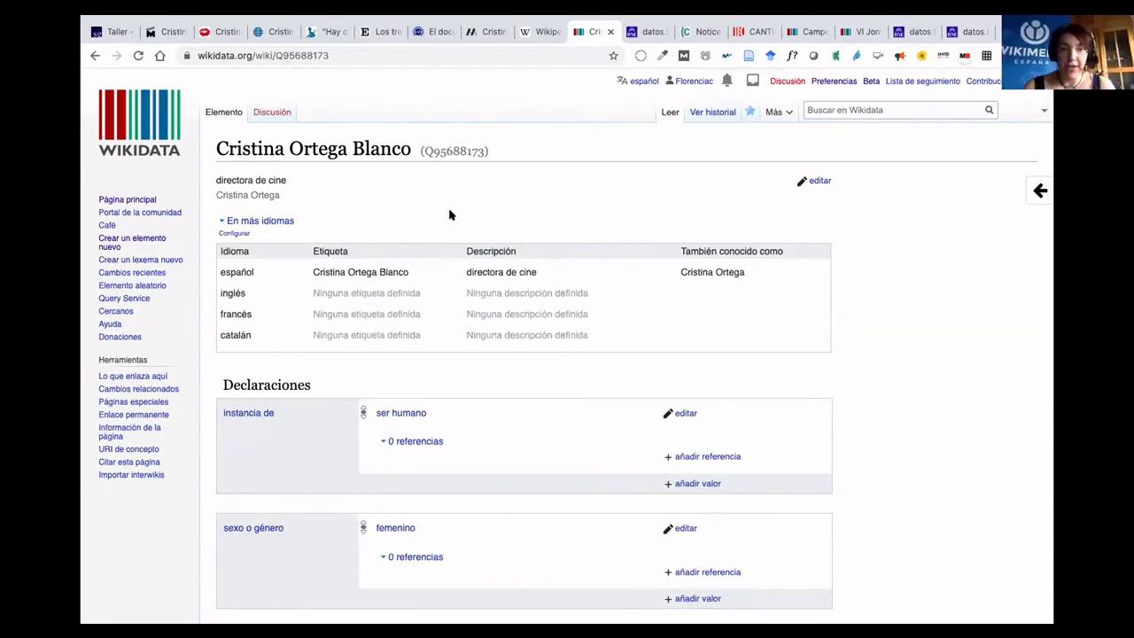
Start a new statement on the filmmaker's item with the property "ocupación".
scroll(449, 215, "down", 1)
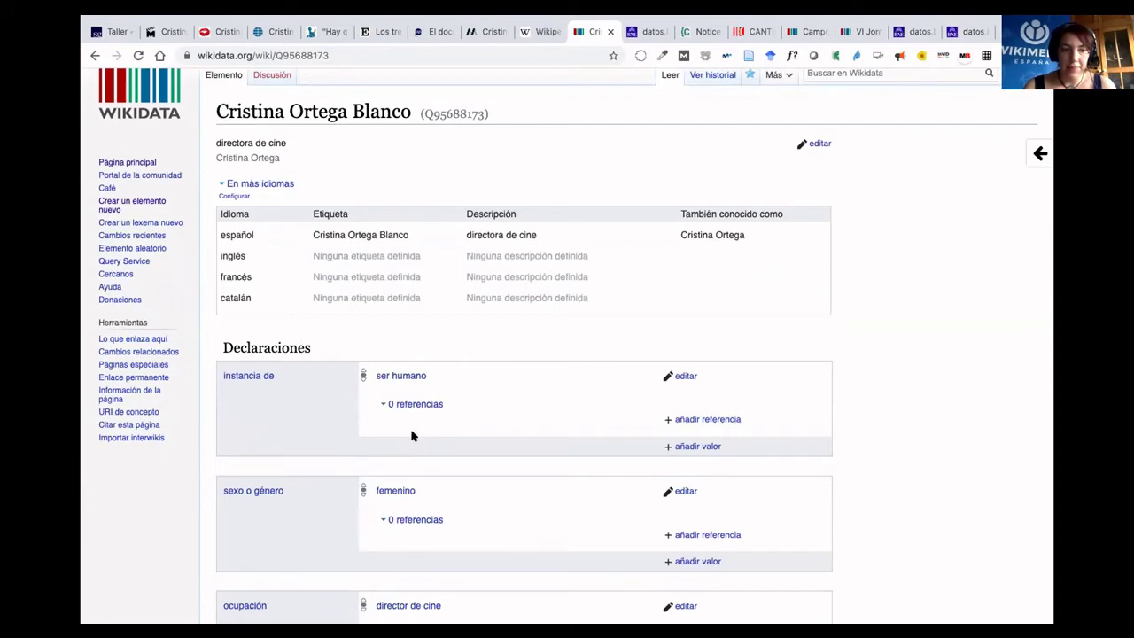
scroll(411, 435, "down", 10)
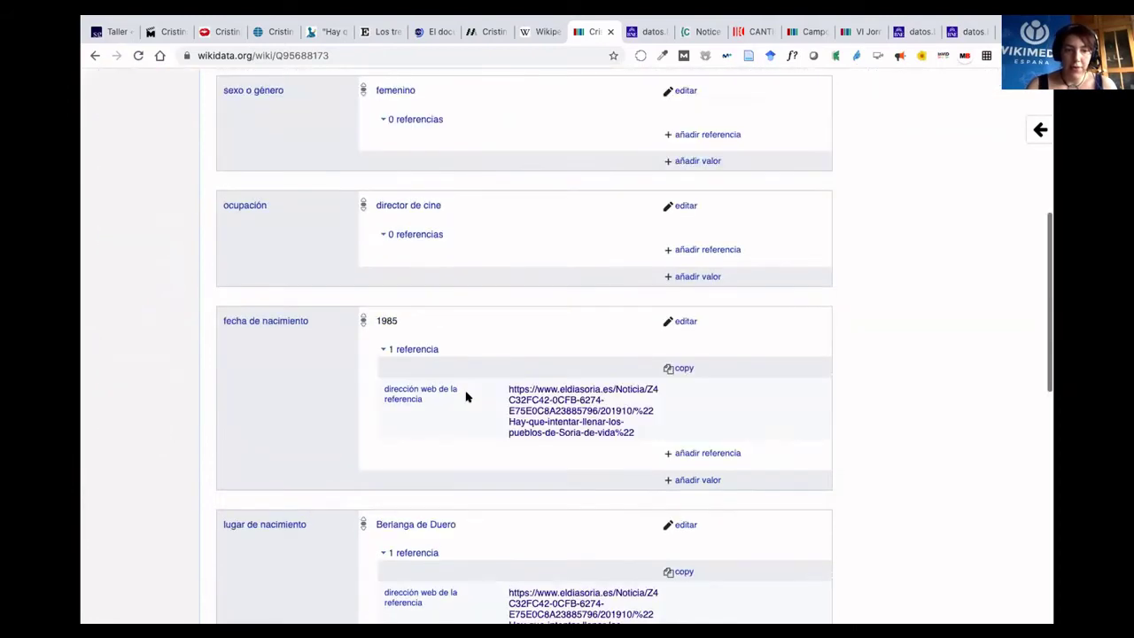
scroll(467, 397, "down", 1)
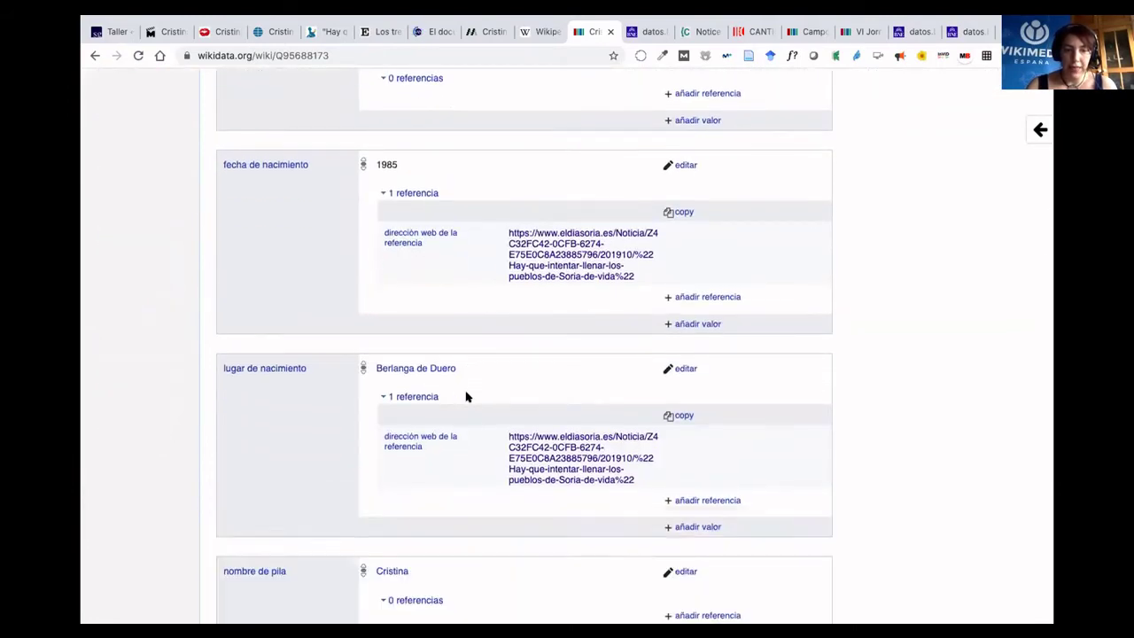
scroll(467, 397, "down", 2)
scroll(467, 397, "down", 6)
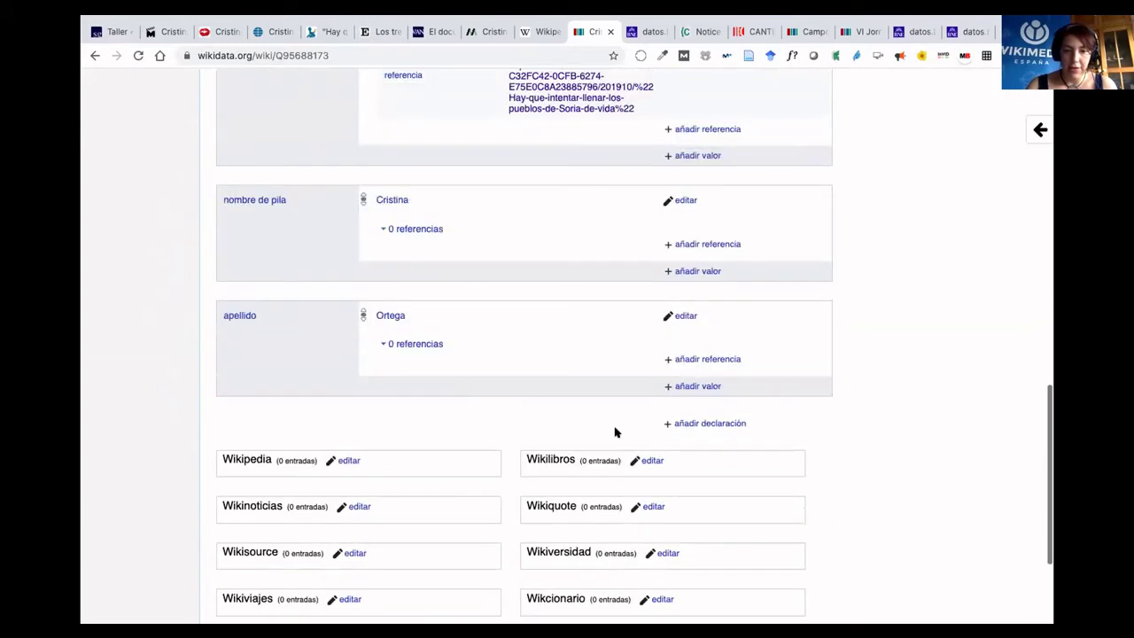
left_click(689, 424)
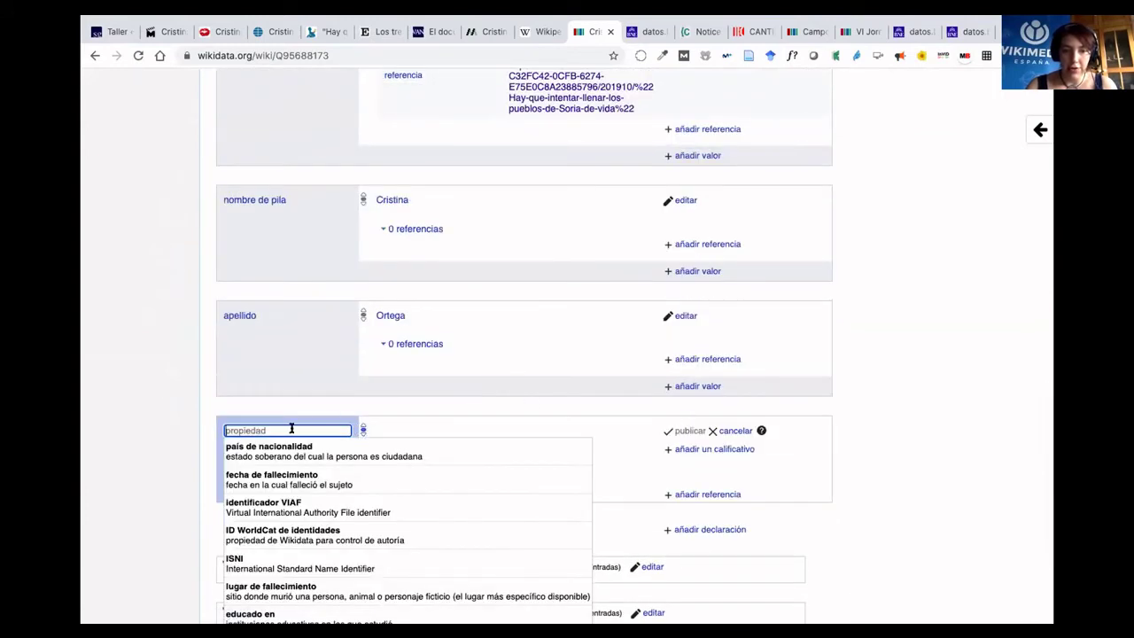
type("ocupac")
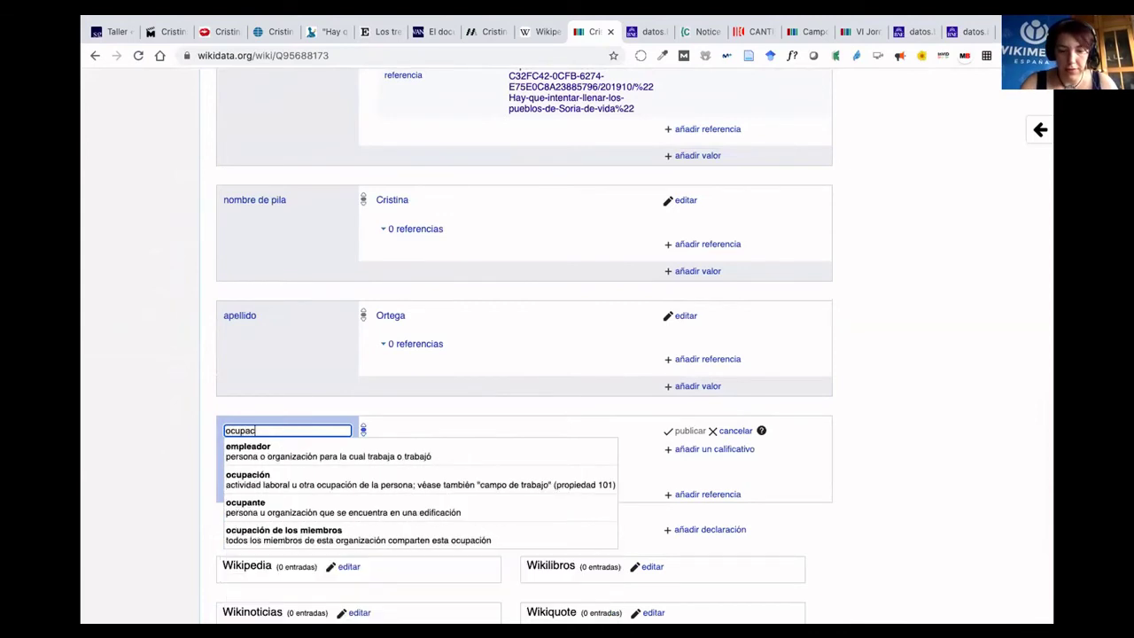
type("ión")
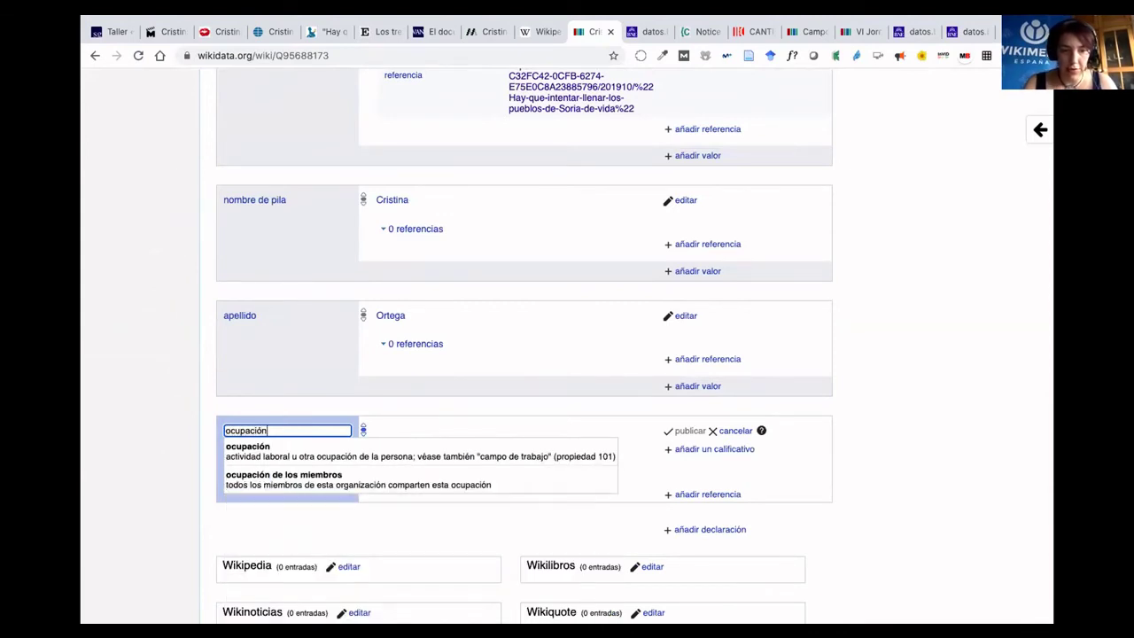
left_click(304, 457)
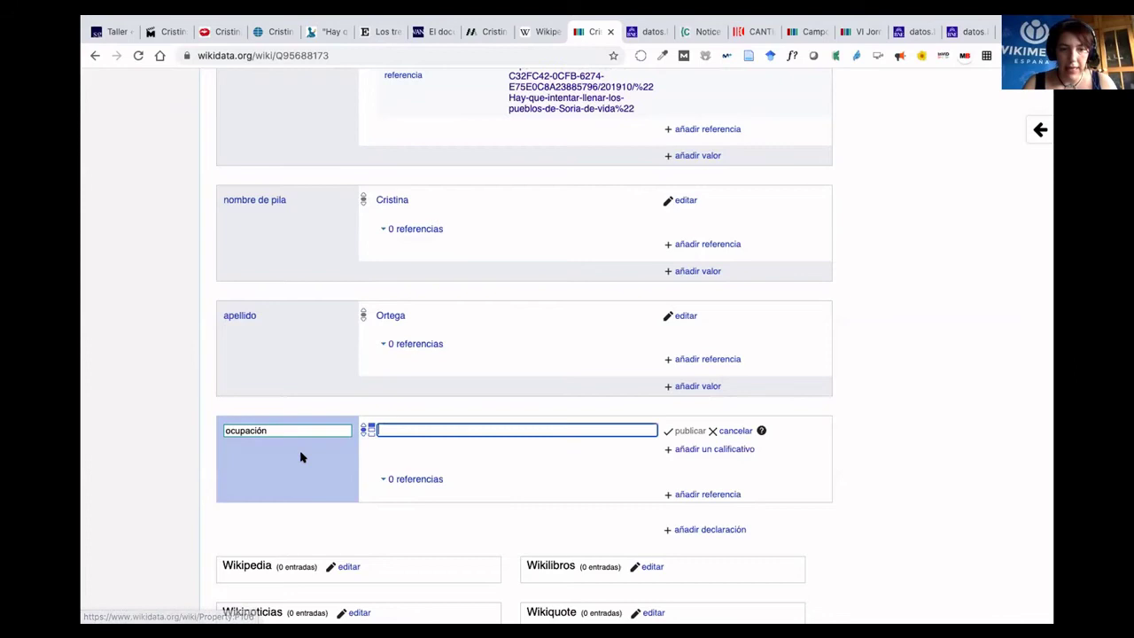
left_click(412, 429)
type("soni")
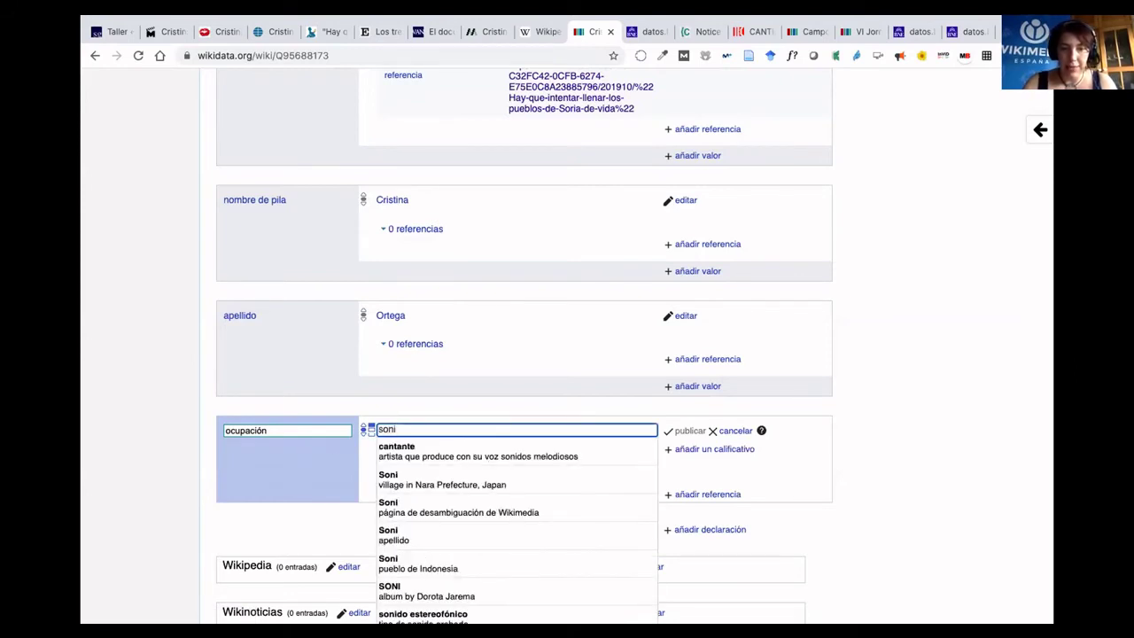
key("BackSpace")
key("BackSpace")
key("BackSpace")
key("BackSpace")
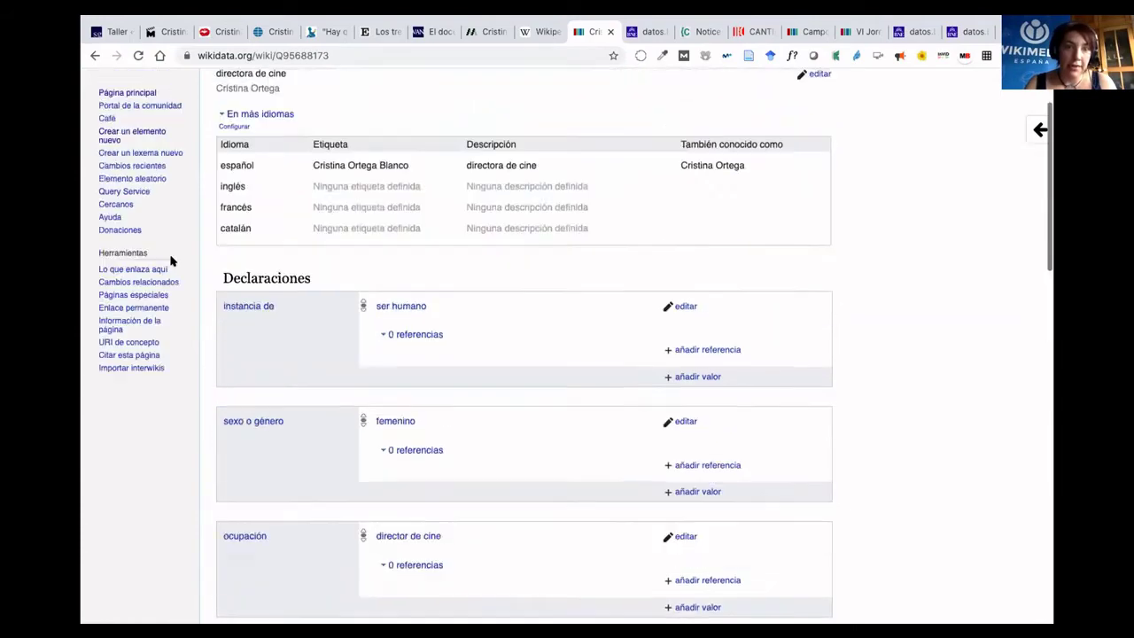
Switch to the open Campoamor surname page, search Wikidata for "técnico de sonido" and open the matching item.
scroll(172, 258, "up", 3)
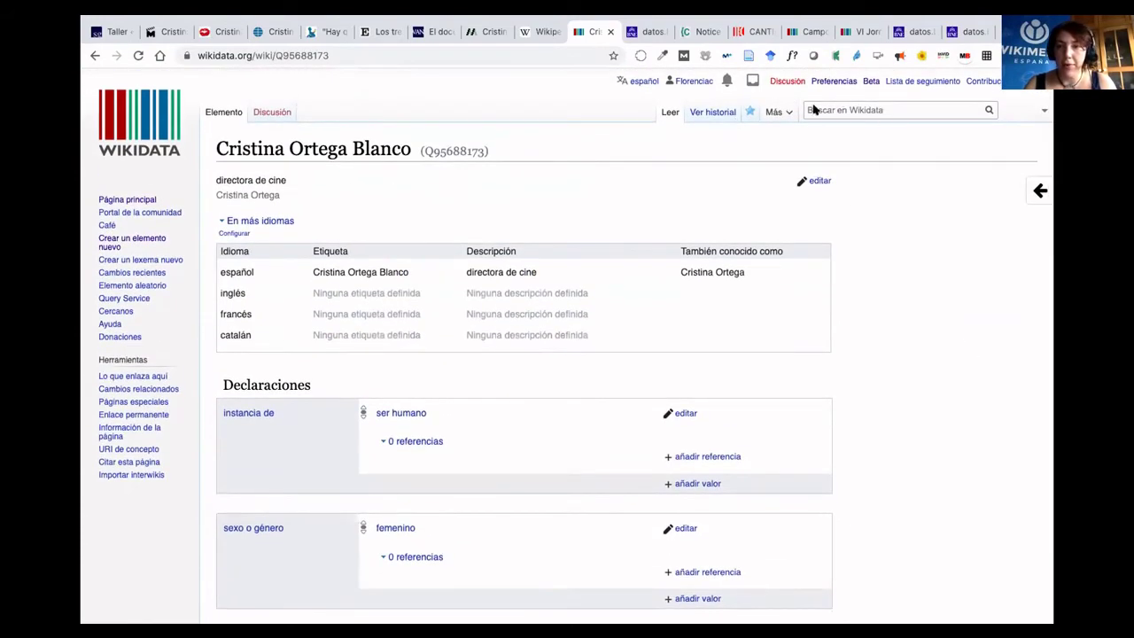
left_click(821, 28)
scroll(886, 137, "up", 15)
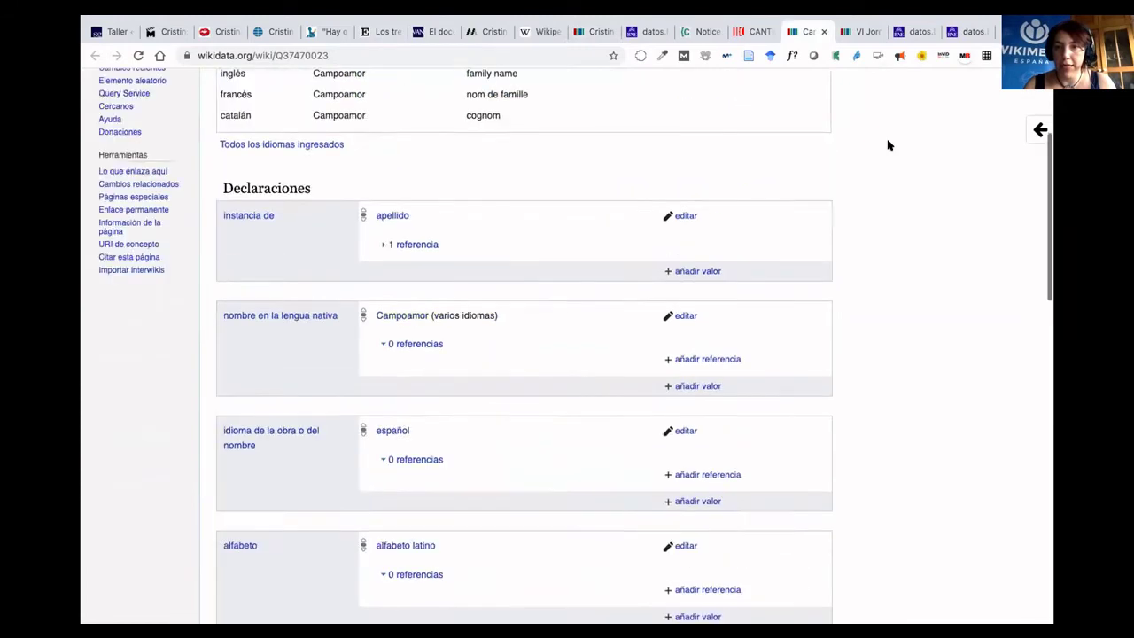
left_click(860, 110)
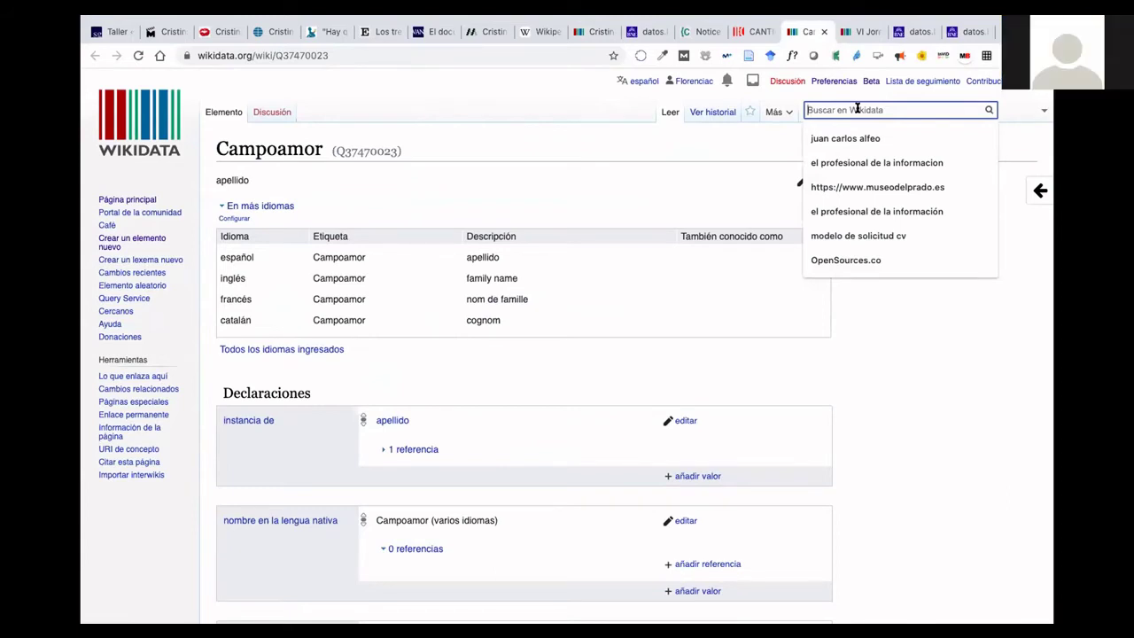
type("te")
type("écn")
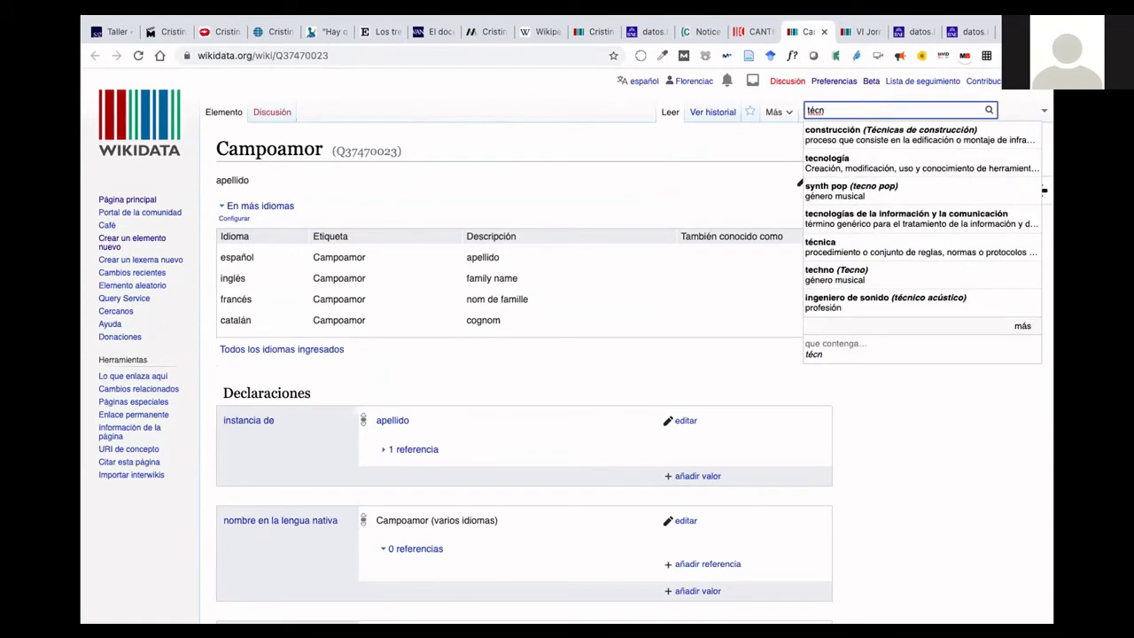
type("ico de sonido")
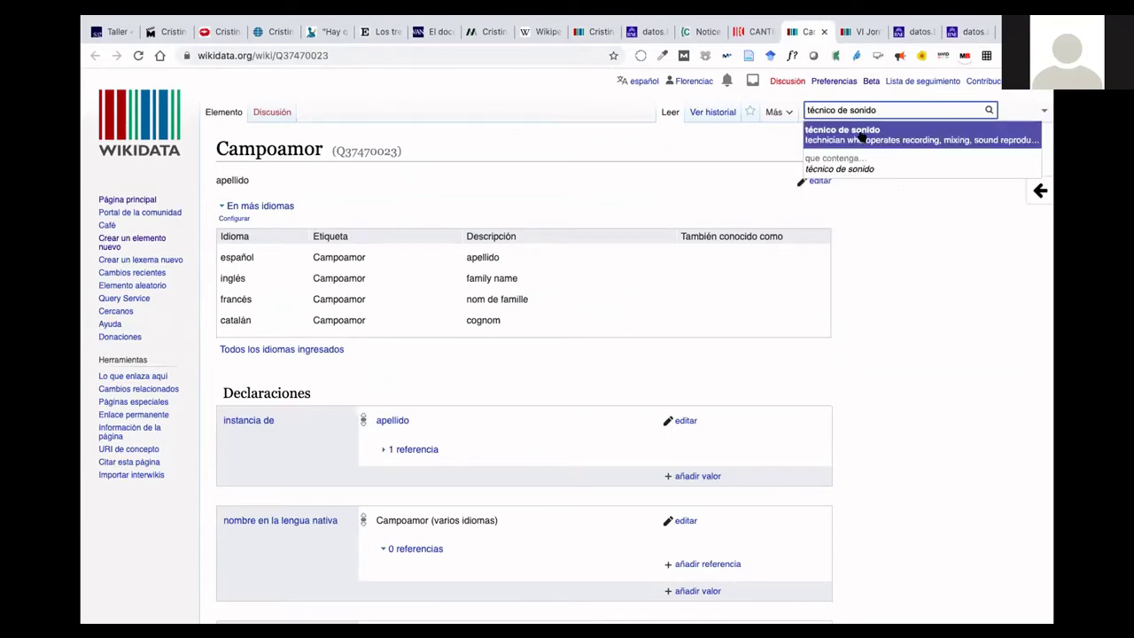
left_click(861, 136)
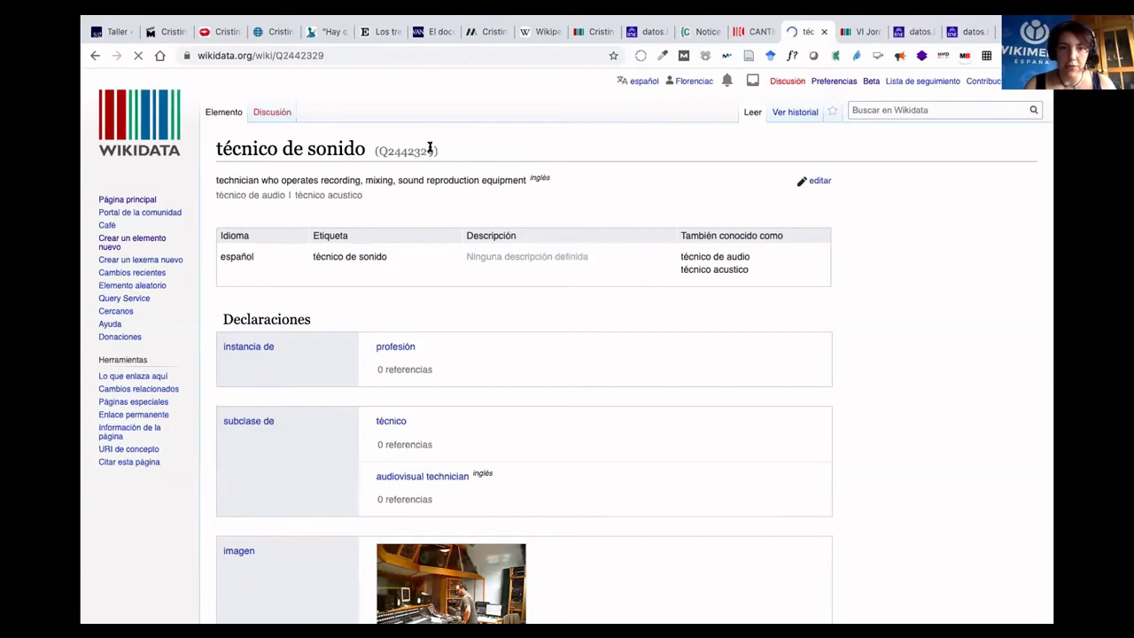
Copy the "técnico de sonido" item's identifier Q2442329 and return to the first filmmaker's Wikidata item.
left_click_drag(433, 152, 377, 149)
key("ctrl+c")
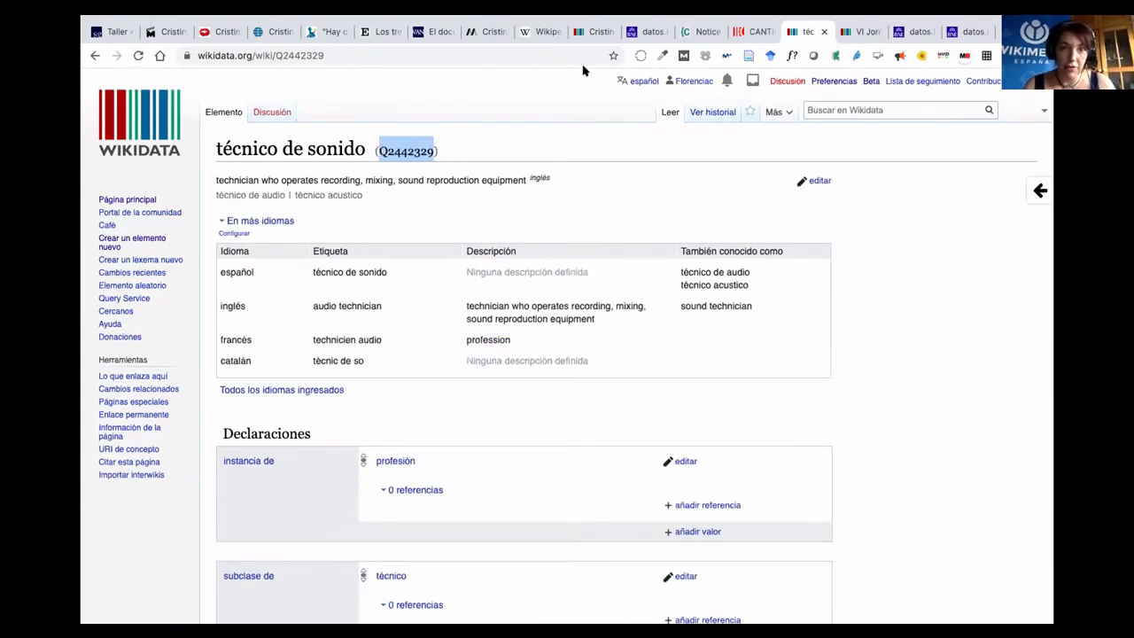
left_click(595, 34)
scroll(489, 298, "down", 3)
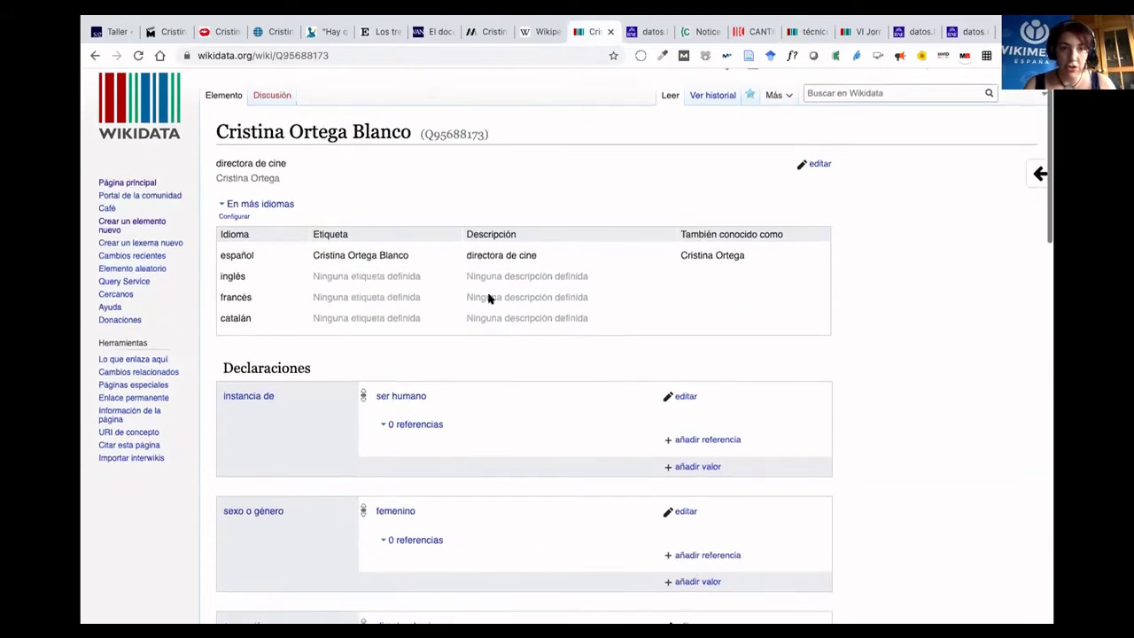
scroll(489, 298, "down", 10)
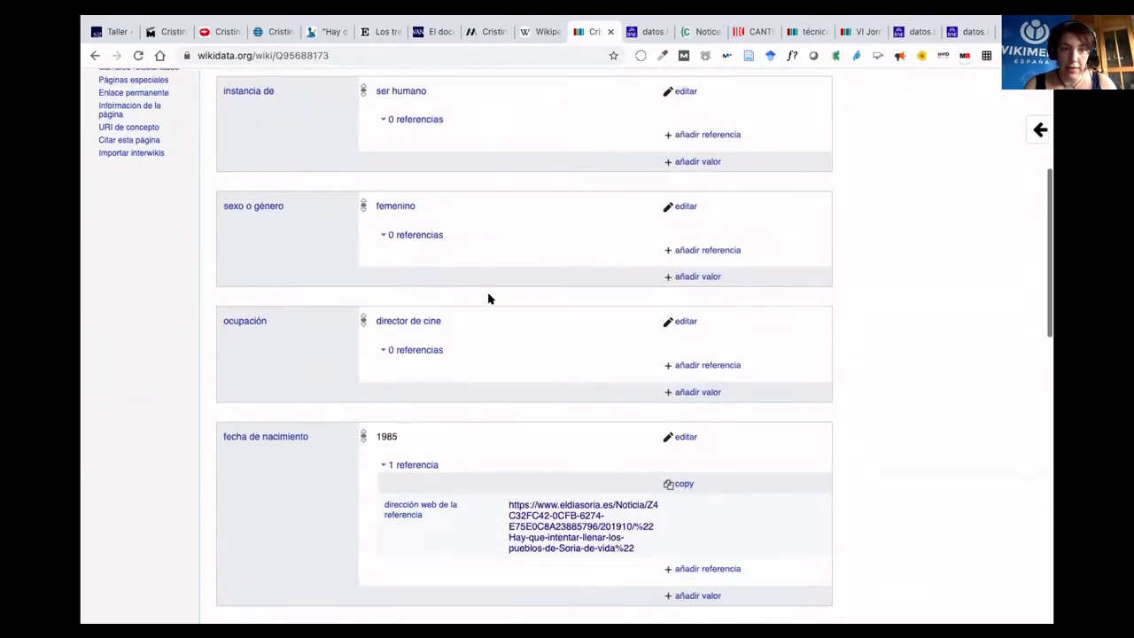
scroll(489, 298, "down", 4)
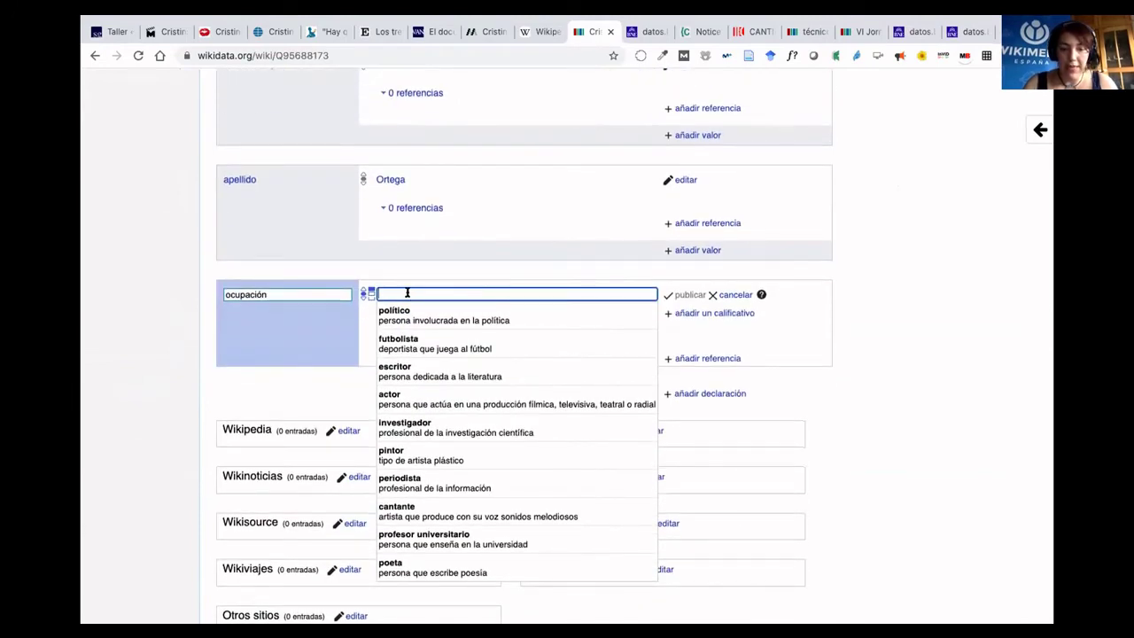
key("ctrl+v")
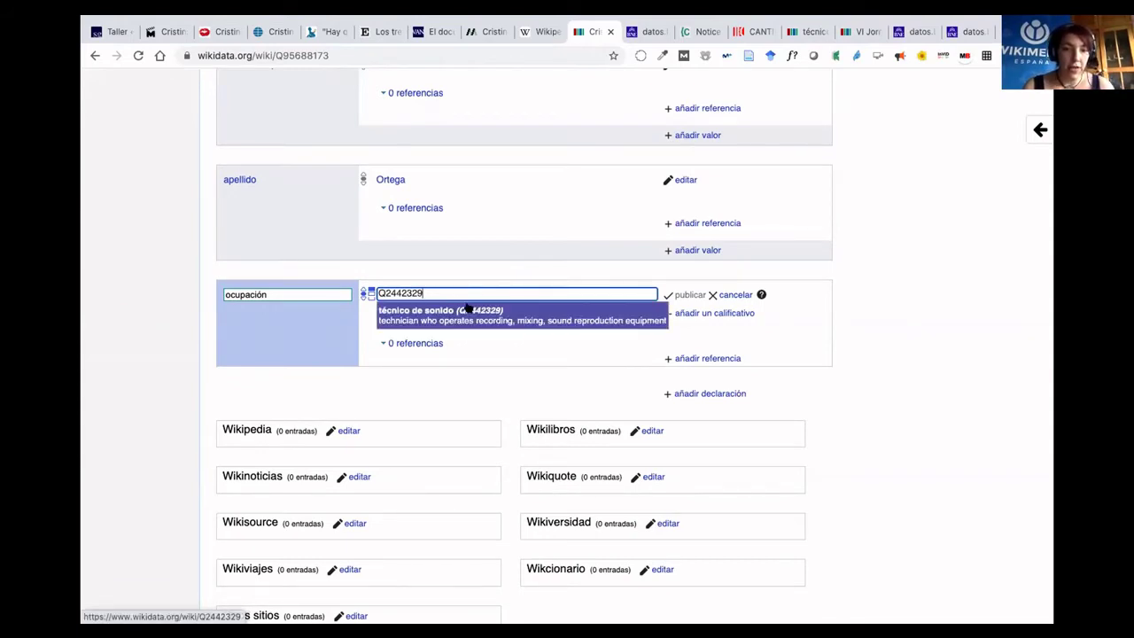
left_click(333, 357)
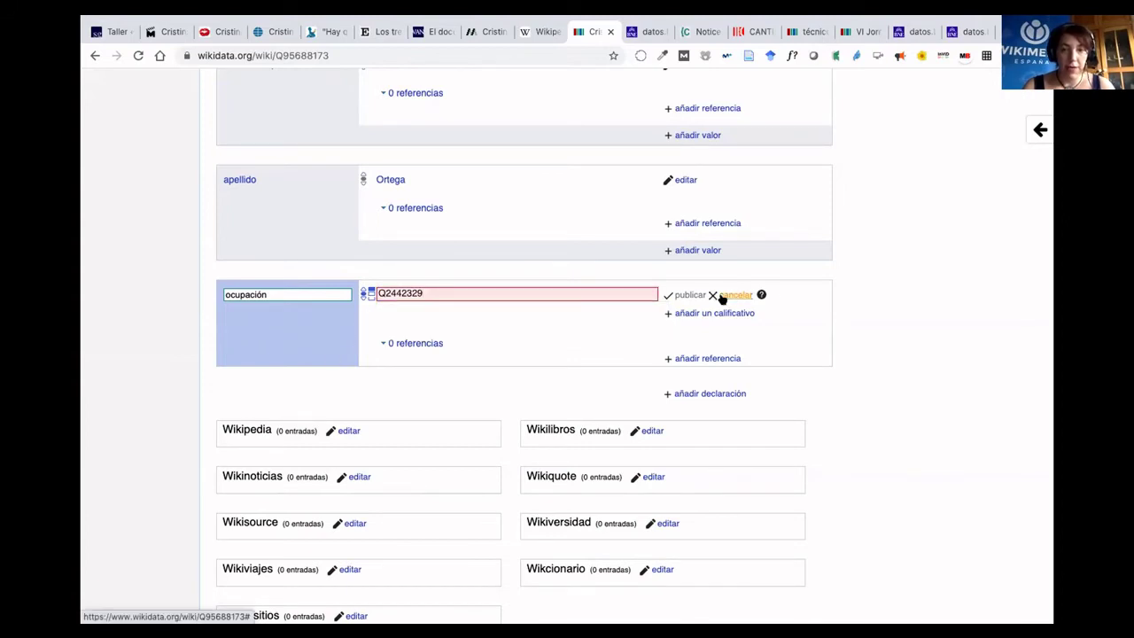
left_click(722, 297)
scroll(491, 296, "up", 2)
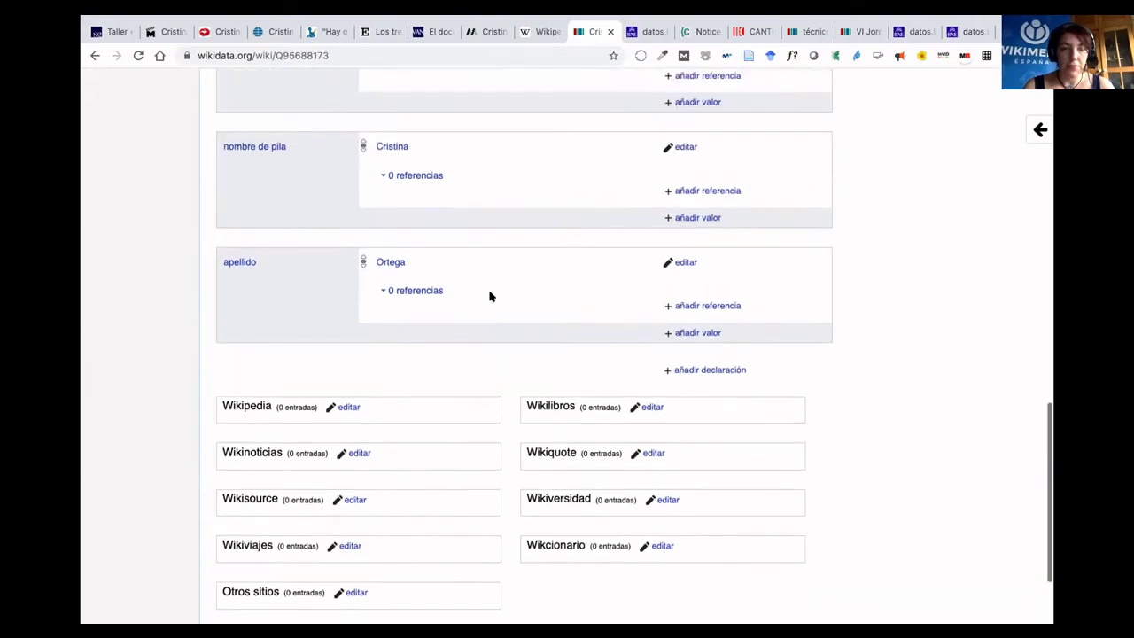
scroll(490, 296, "up", 4)
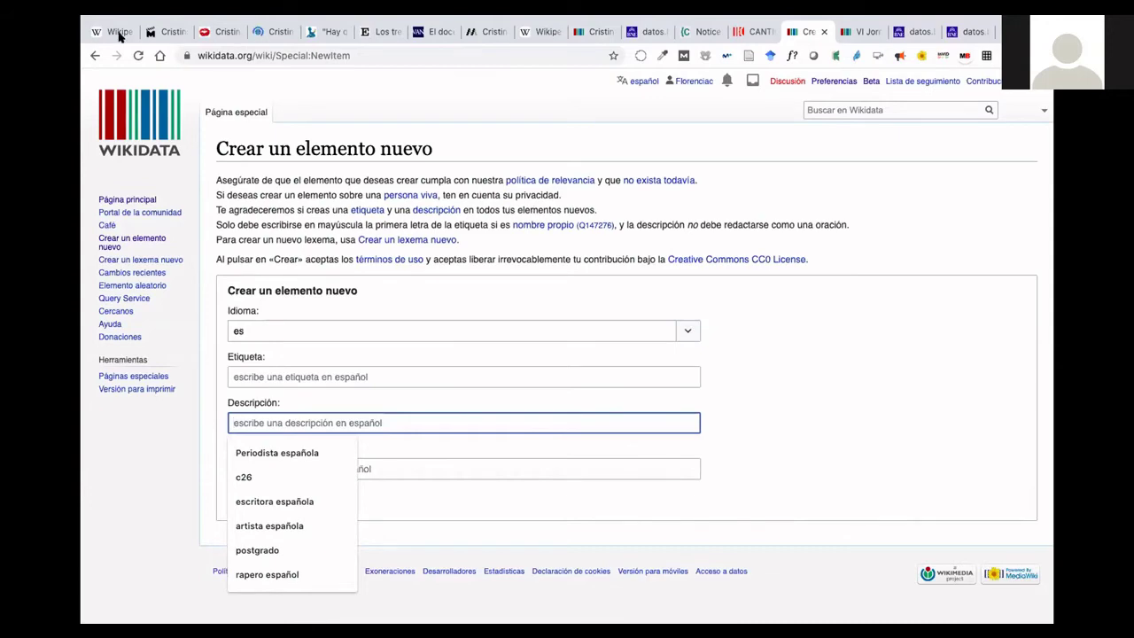
left_click(119, 33)
left_click(301, 55)
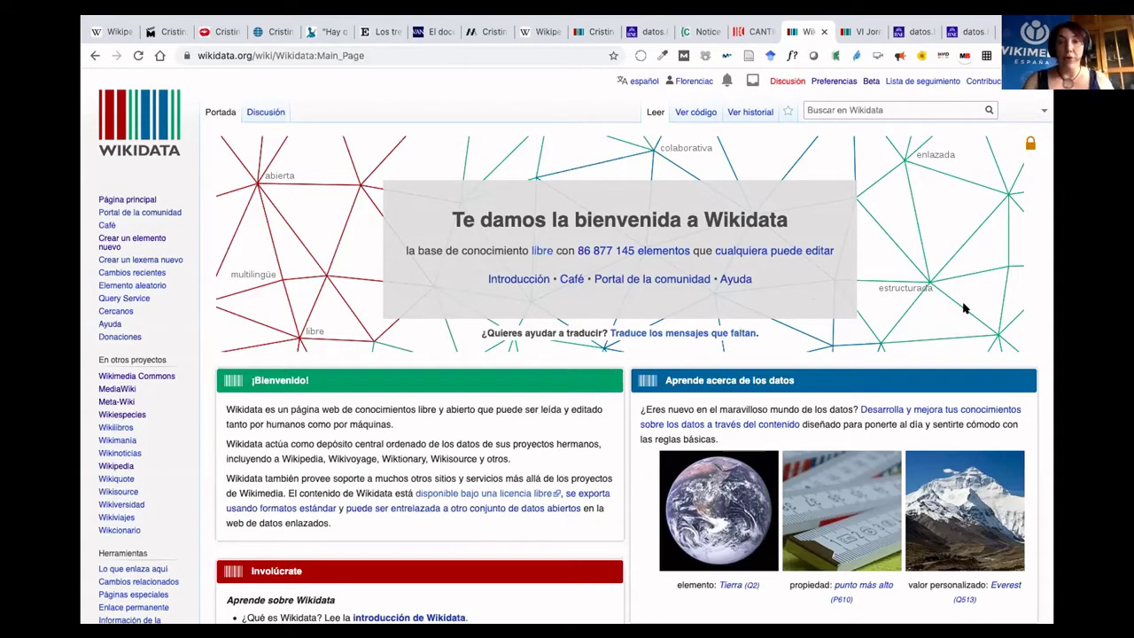
Examine the statements of the VI Jornadas WMES item, from its instance and image through dates and organiser to its list of speakers.
left_click(862, 33)
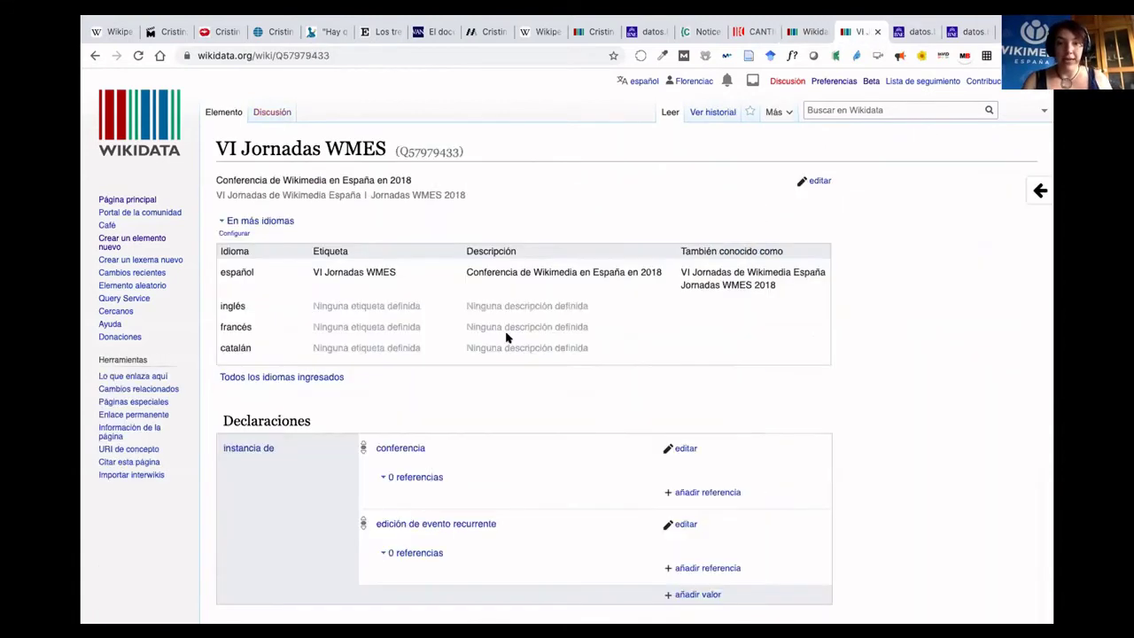
scroll(506, 335, "down", 5)
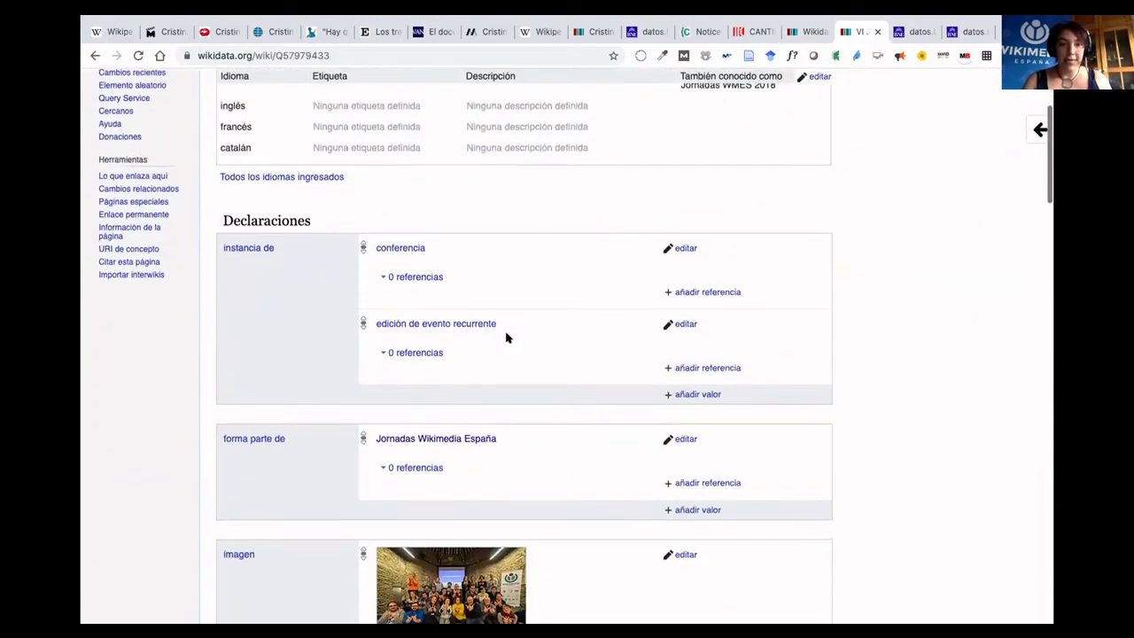
scroll(506, 335, "down", 3)
scroll(507, 337, "down", 6)
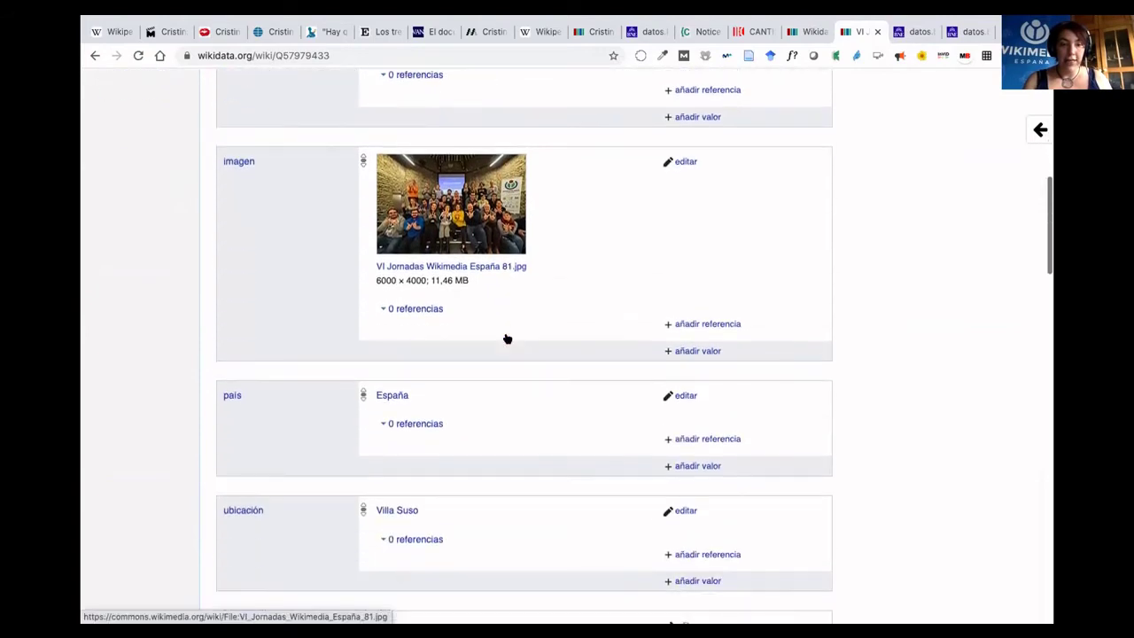
scroll(506, 337, "down", 7)
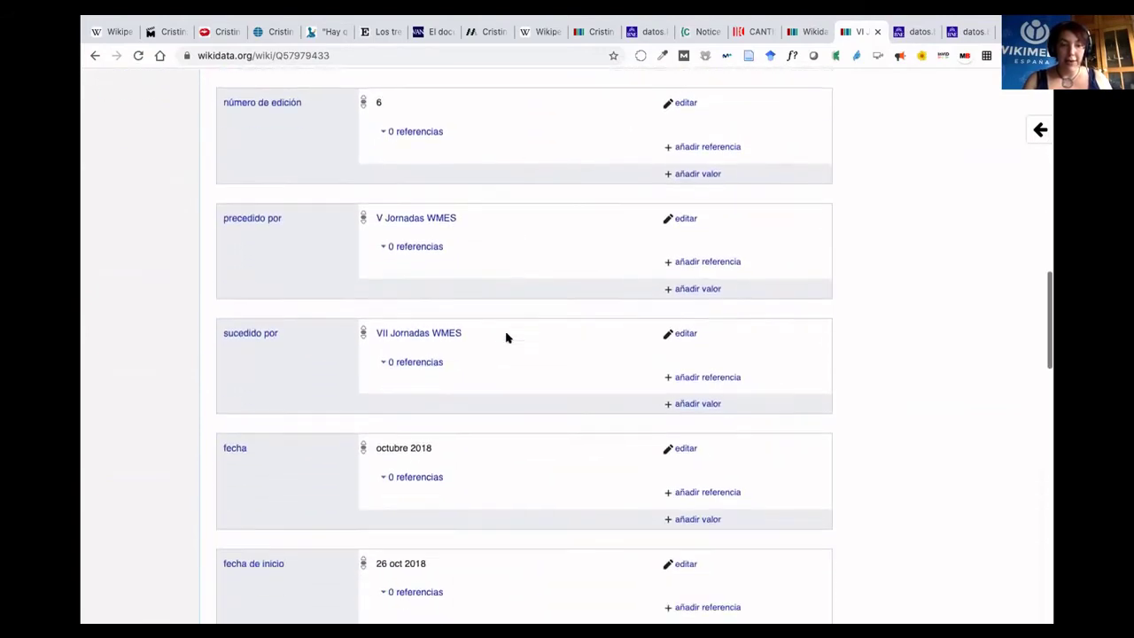
scroll(506, 337, "down", 4)
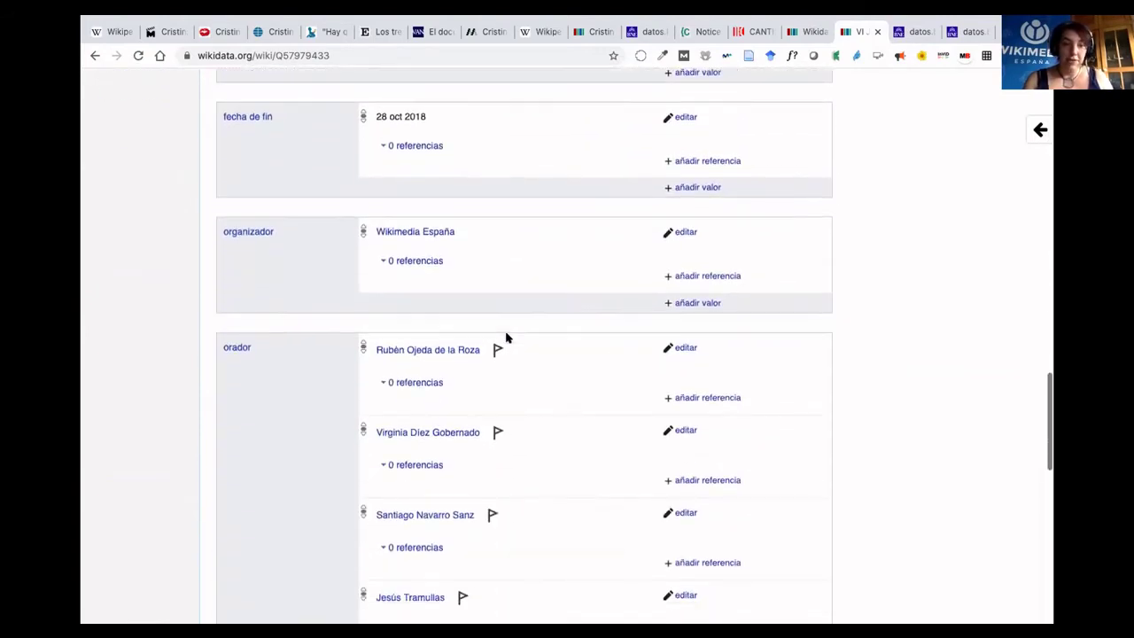
scroll(506, 330, "down", 1)
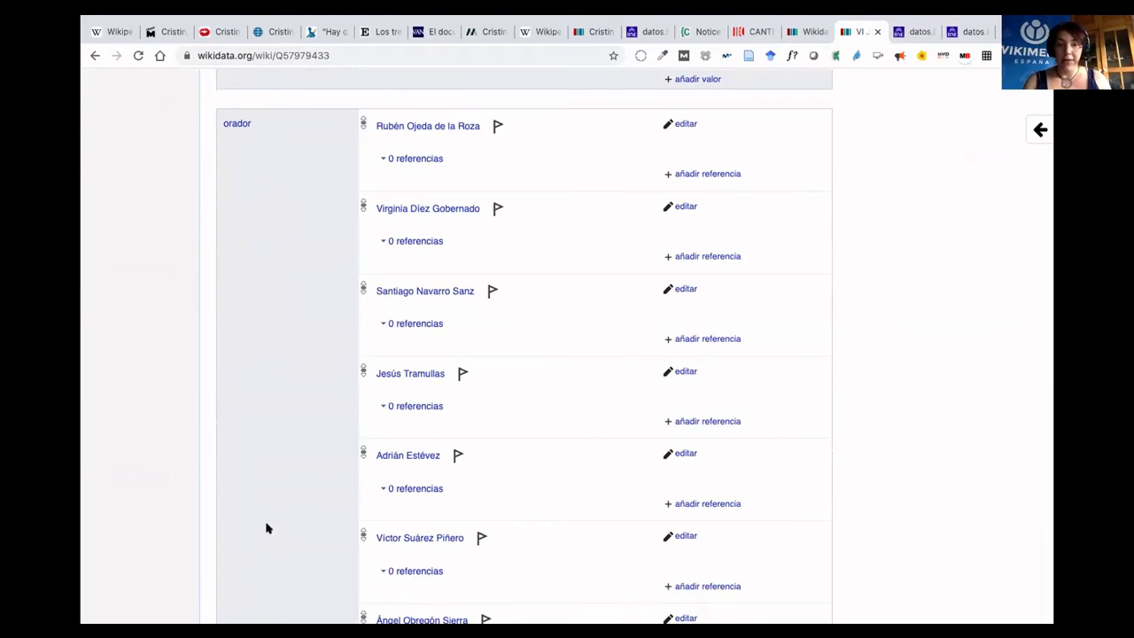
scroll(293, 531, "down", 1)
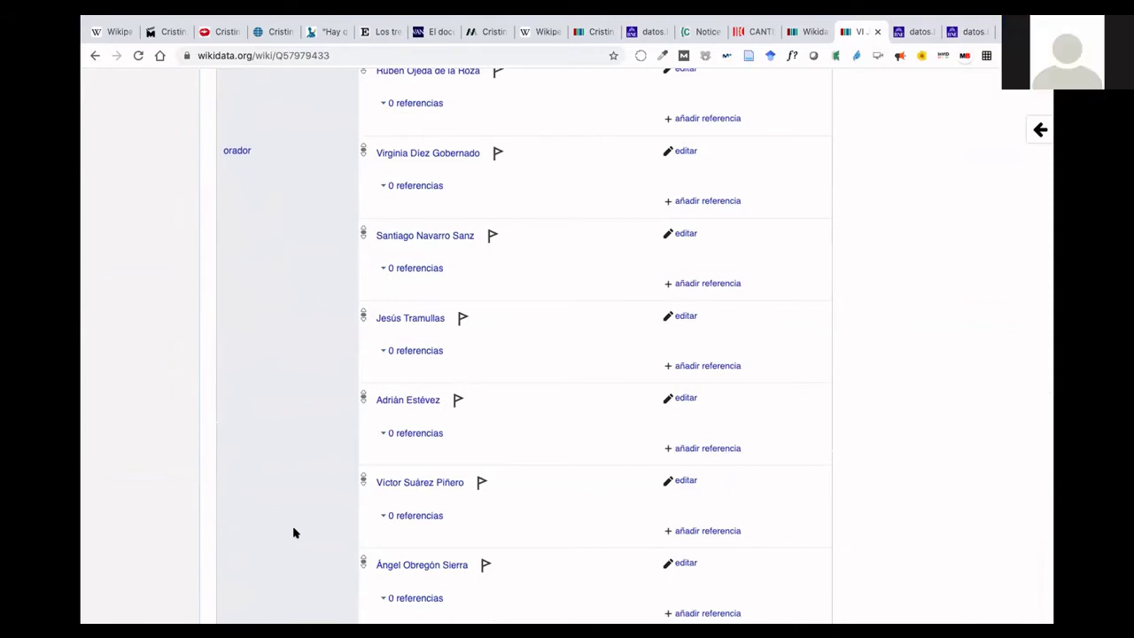
scroll(295, 532, "down", 2)
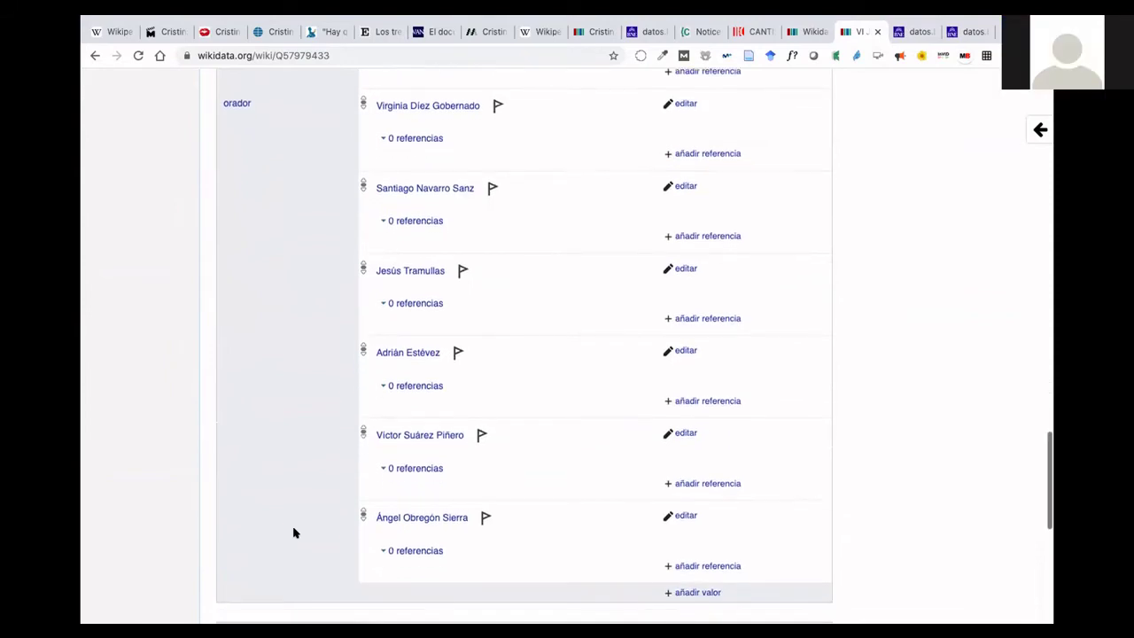
scroll(295, 533, "up", 4)
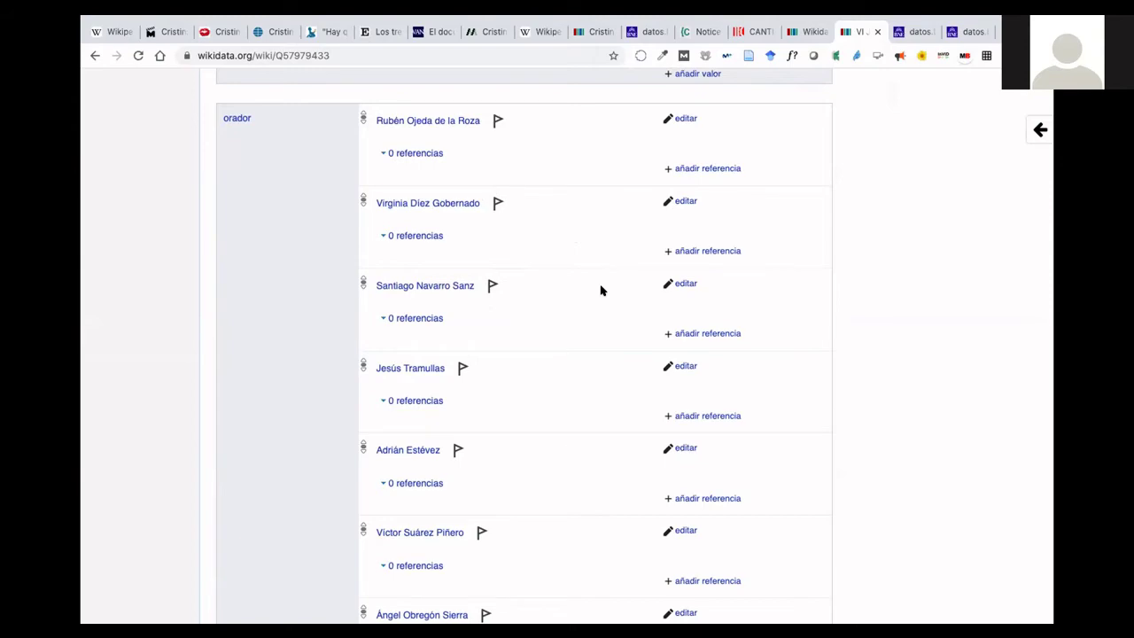
Search Wikidata for Premios Goya and open the item for the Spanish film awards.
scroll(819, 116, "up", 15)
left_click(818, 111)
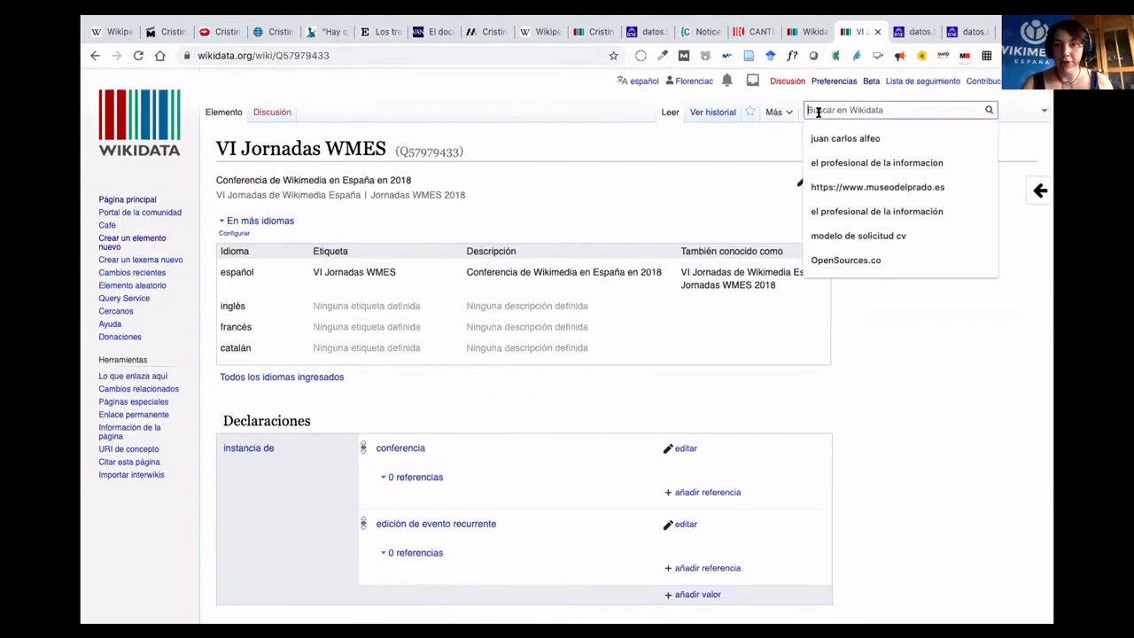
type("Pe")
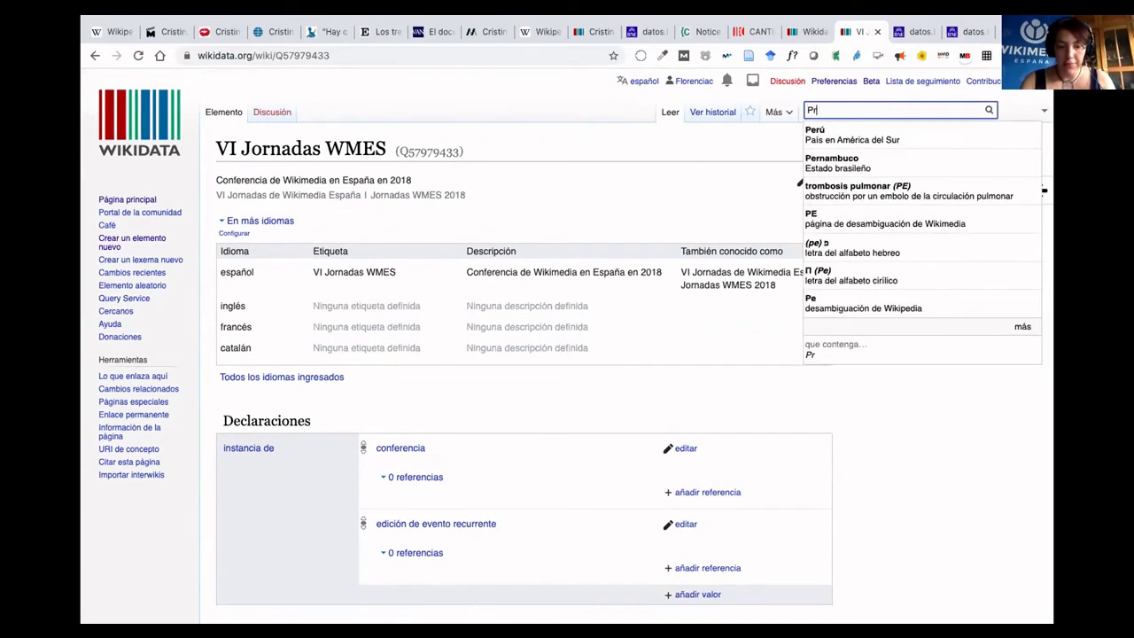
key("BackSpace")
type("remios ")
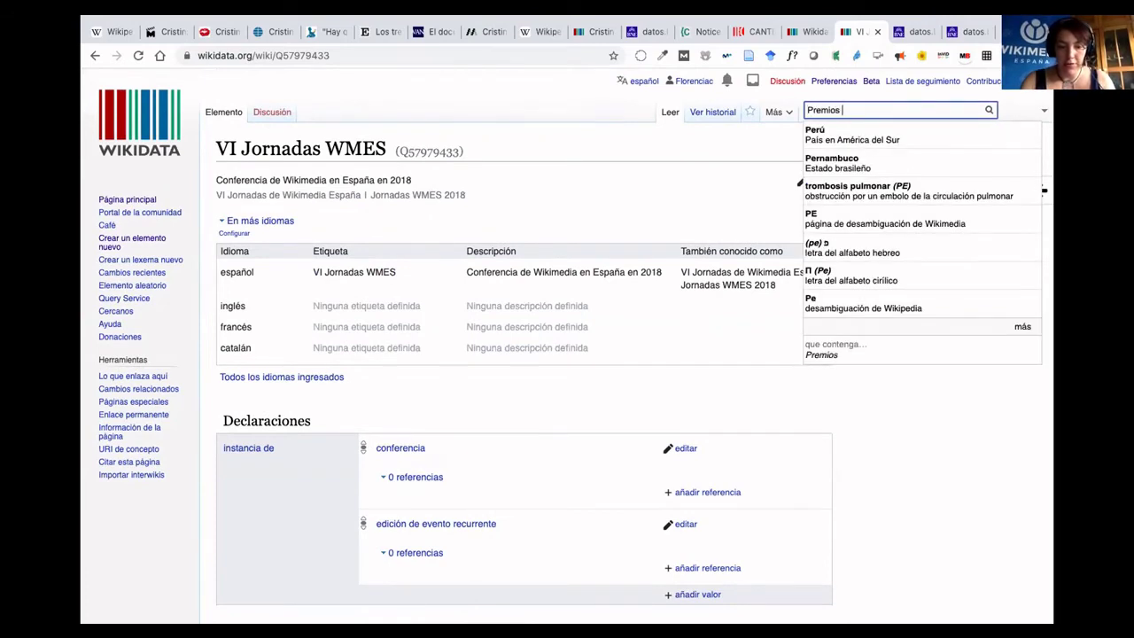
type("Goya")
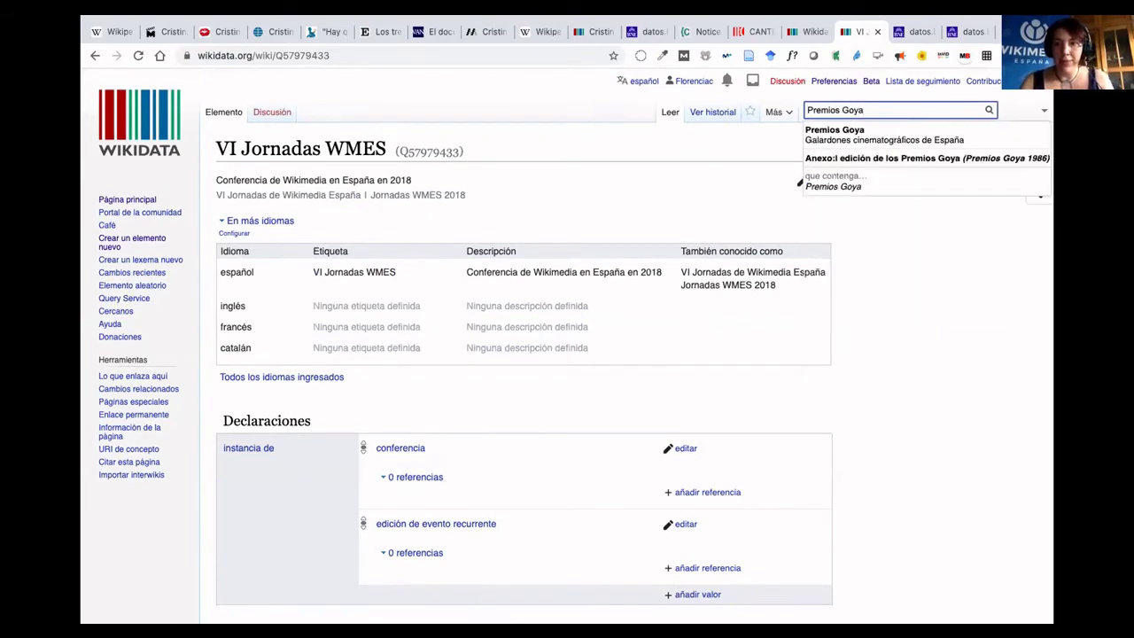
left_click(848, 134)
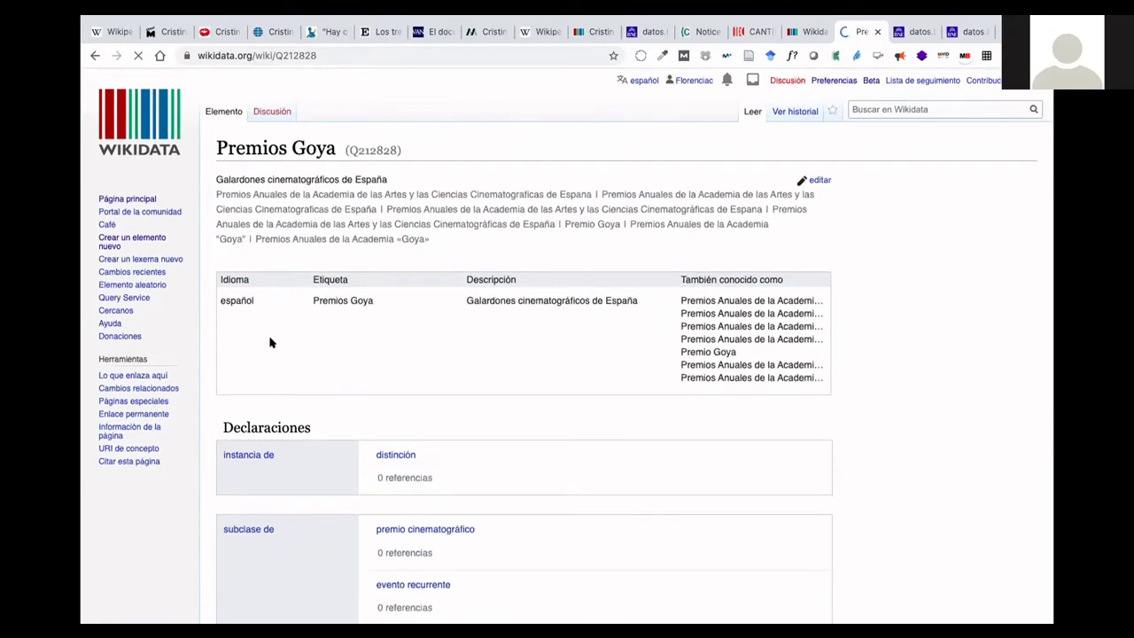
Examine the statements of the Premios Goya item, from its subclasses and founding date through to its identifiers.
scroll(271, 343, "down", 5)
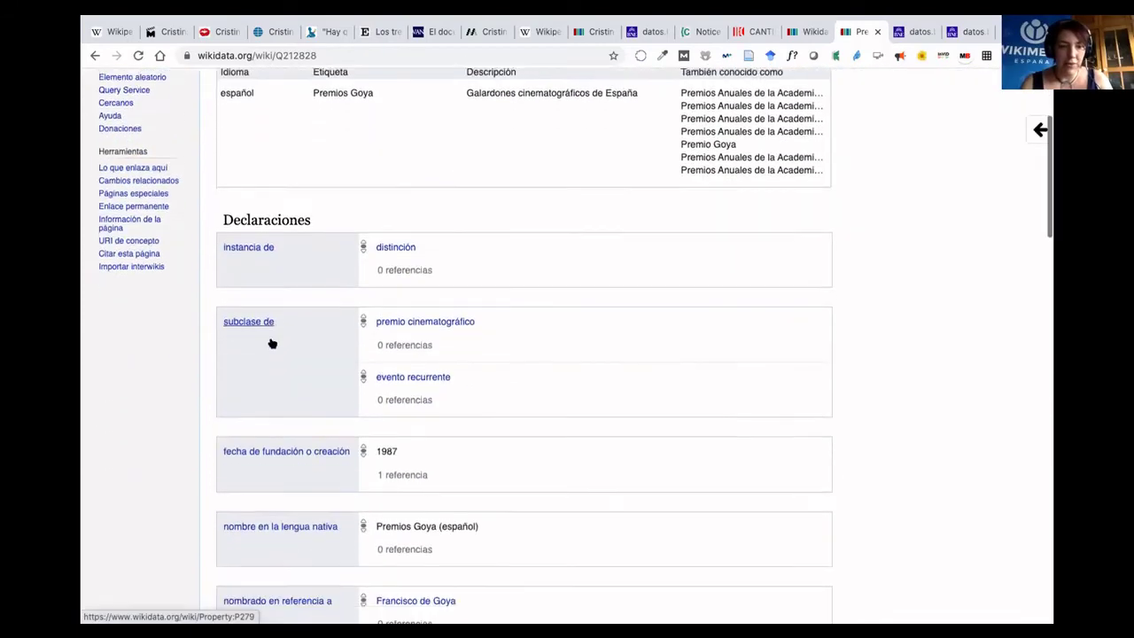
scroll(271, 343, "down", 6)
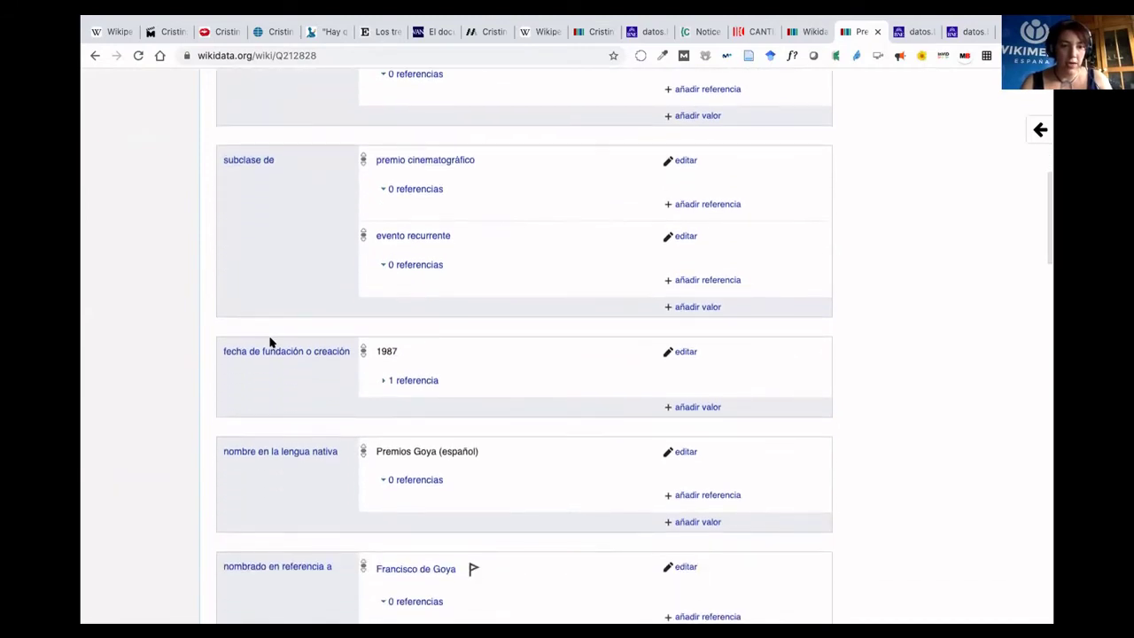
scroll(313, 381, "down", 1)
scroll(313, 380, "down", 4)
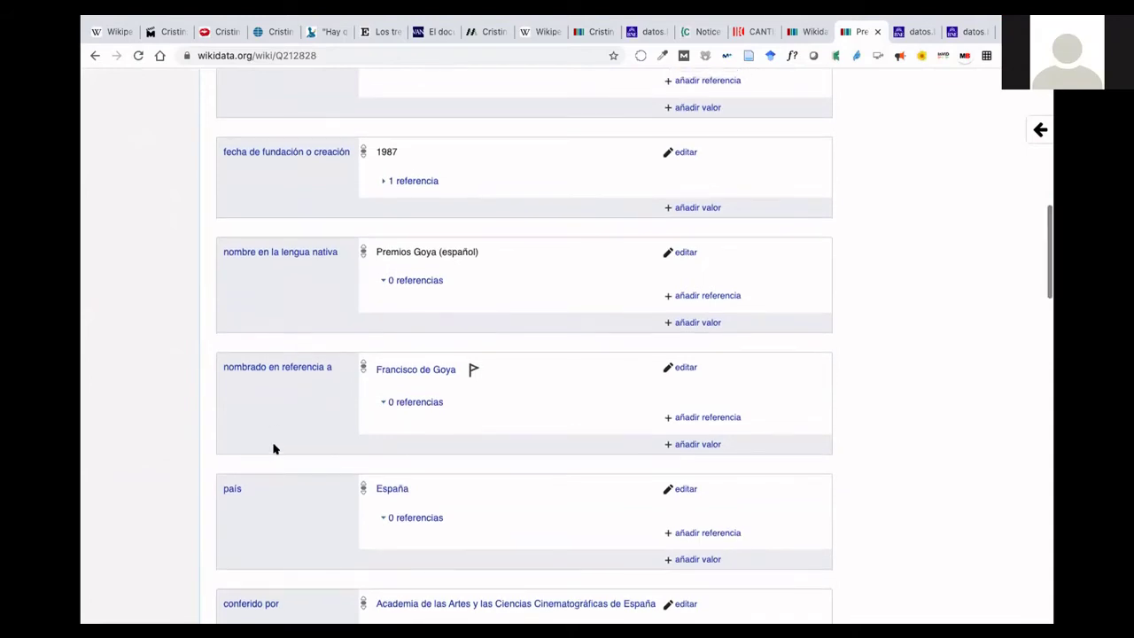
scroll(274, 449, "down", 1)
scroll(273, 450, "down", 6)
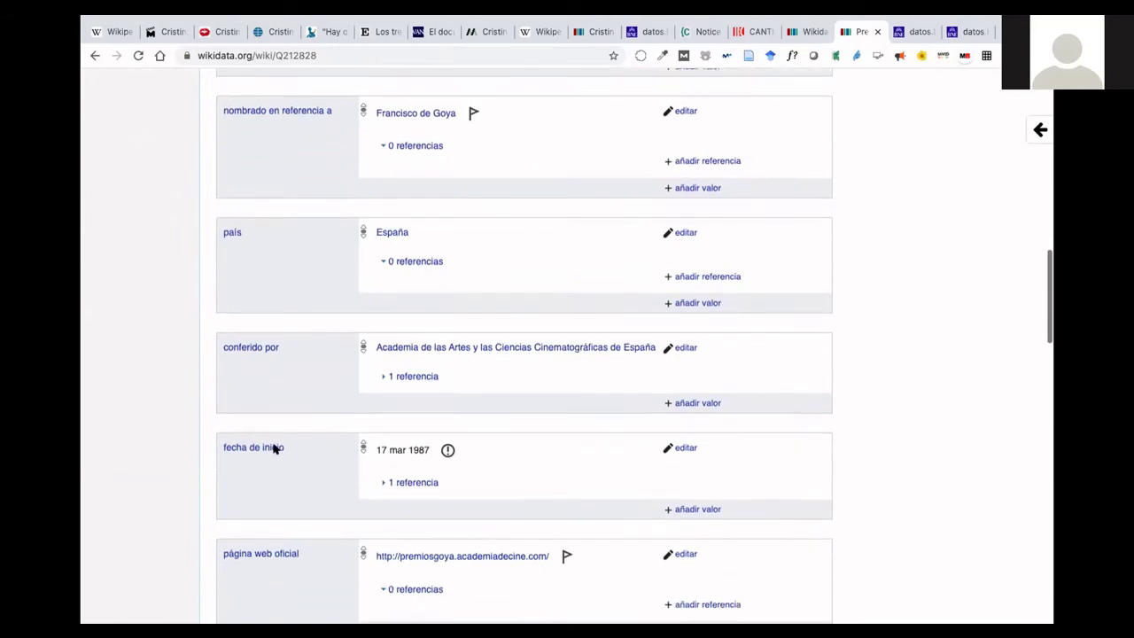
scroll(273, 449, "down", 4)
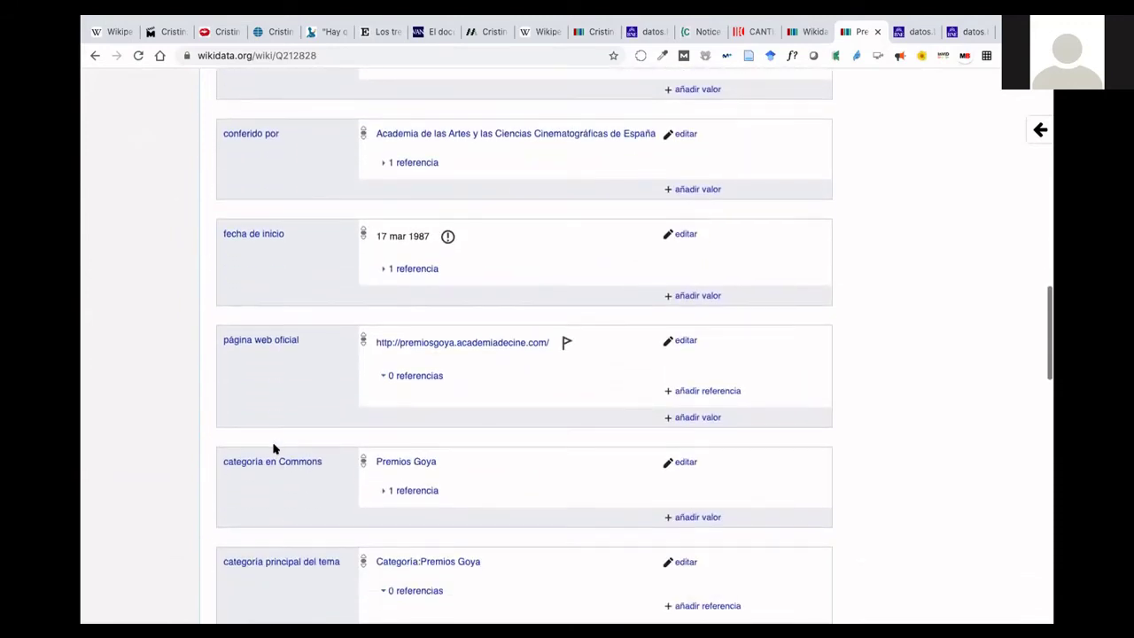
scroll(274, 450, "down", 3)
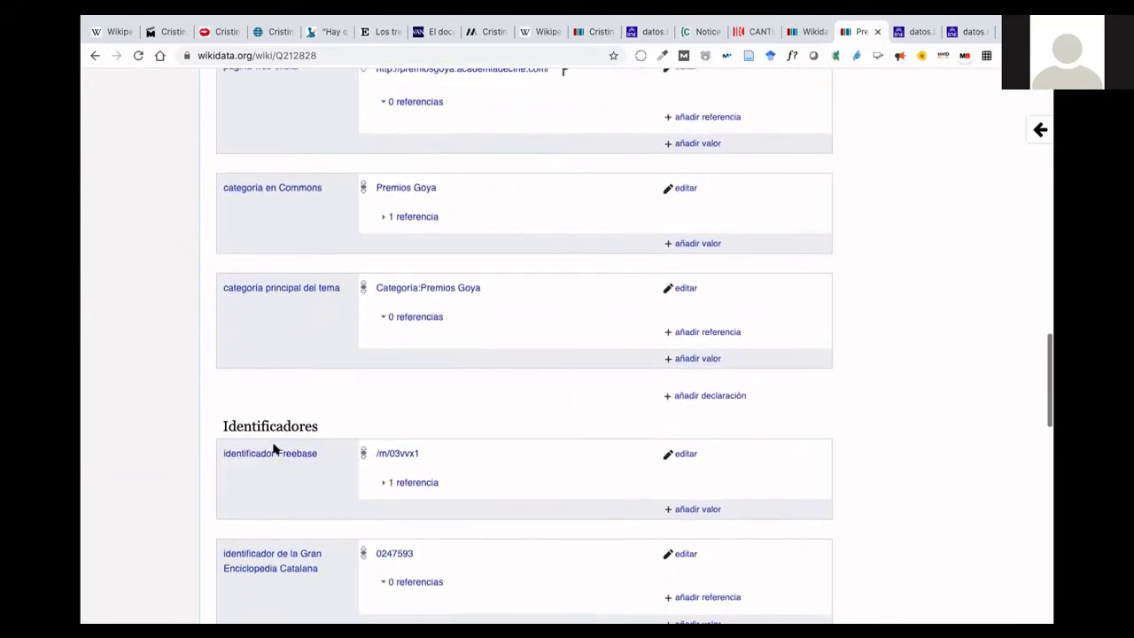
Search Wikidata for AzulOscuroCasiNegro and open the item of the 2006 film.
scroll(273, 449, "up", 12)
scroll(274, 449, "up", 15)
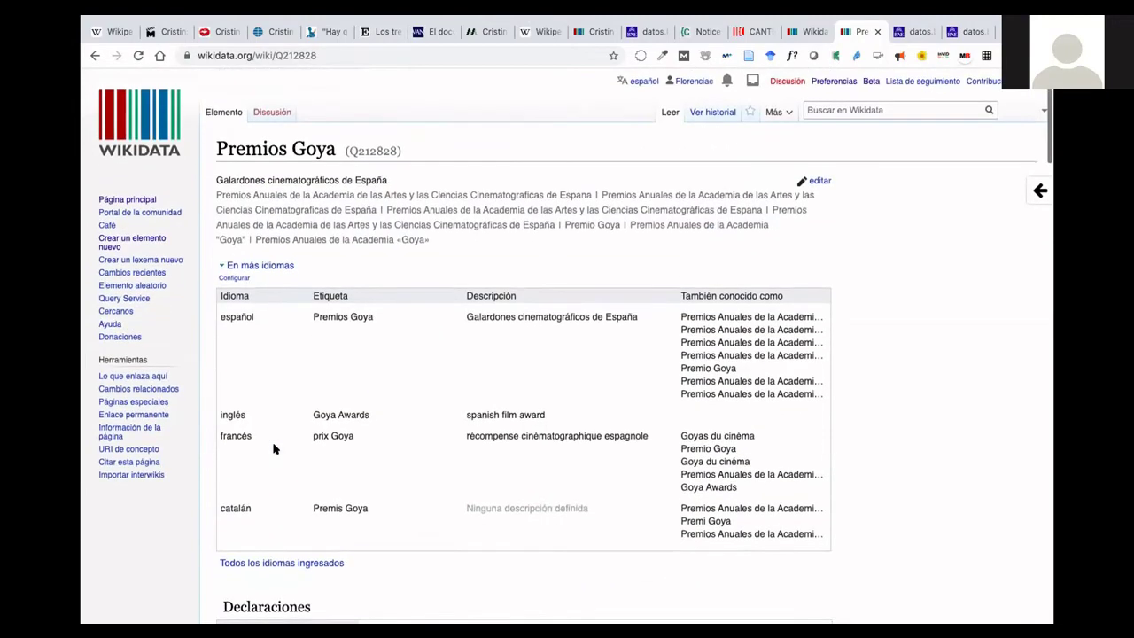
left_click(872, 109)
type("a")
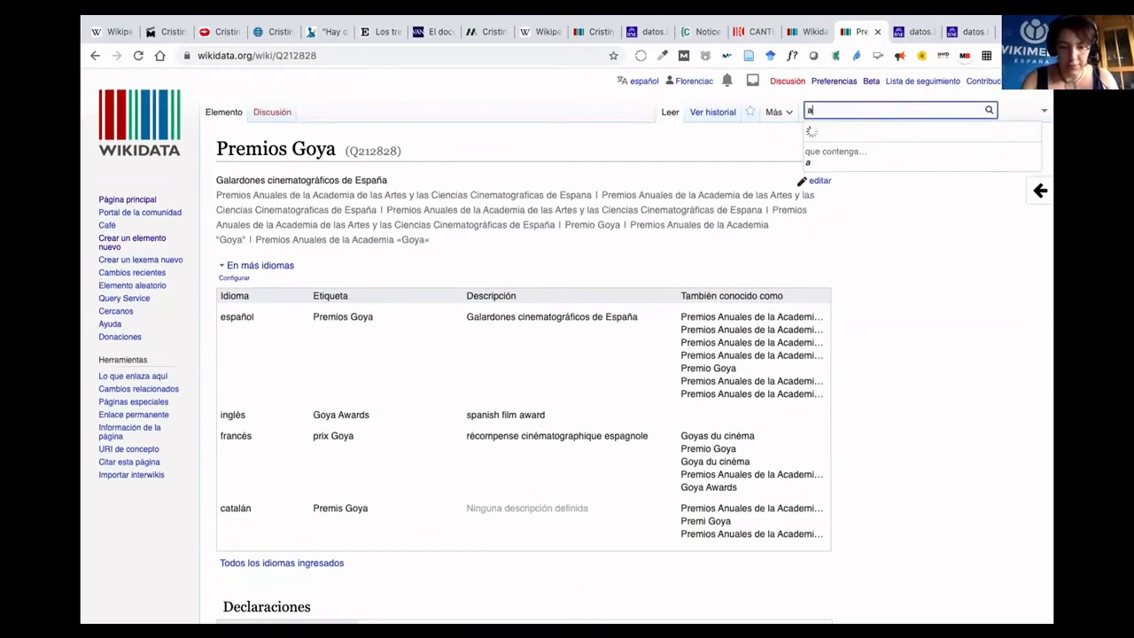
type("zuloscuroca")
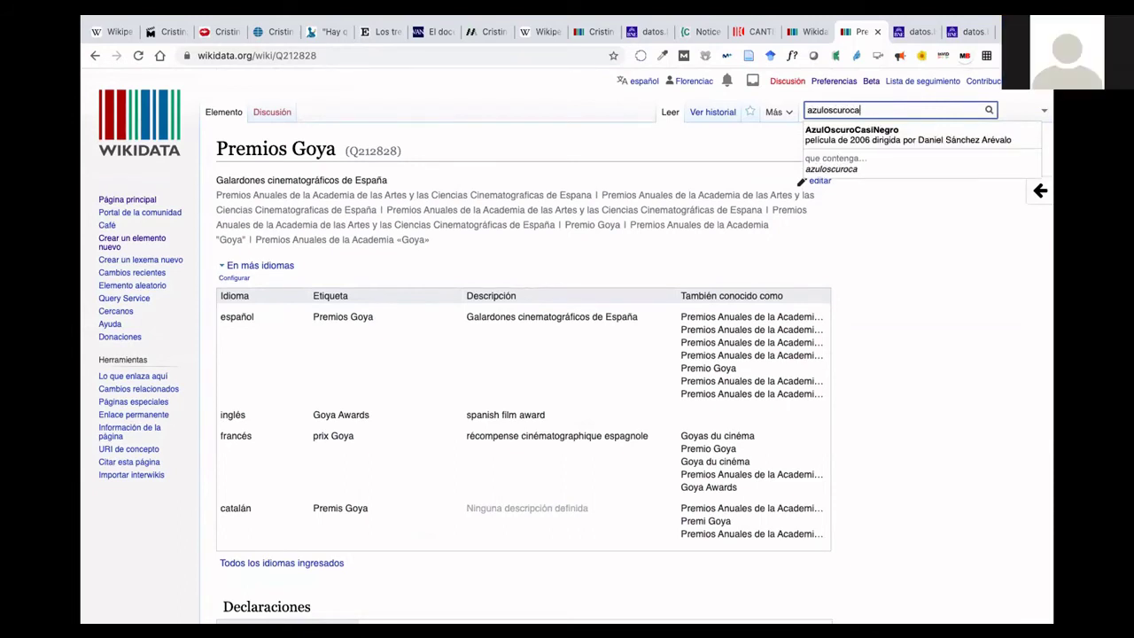
key("Down")
key("Return")
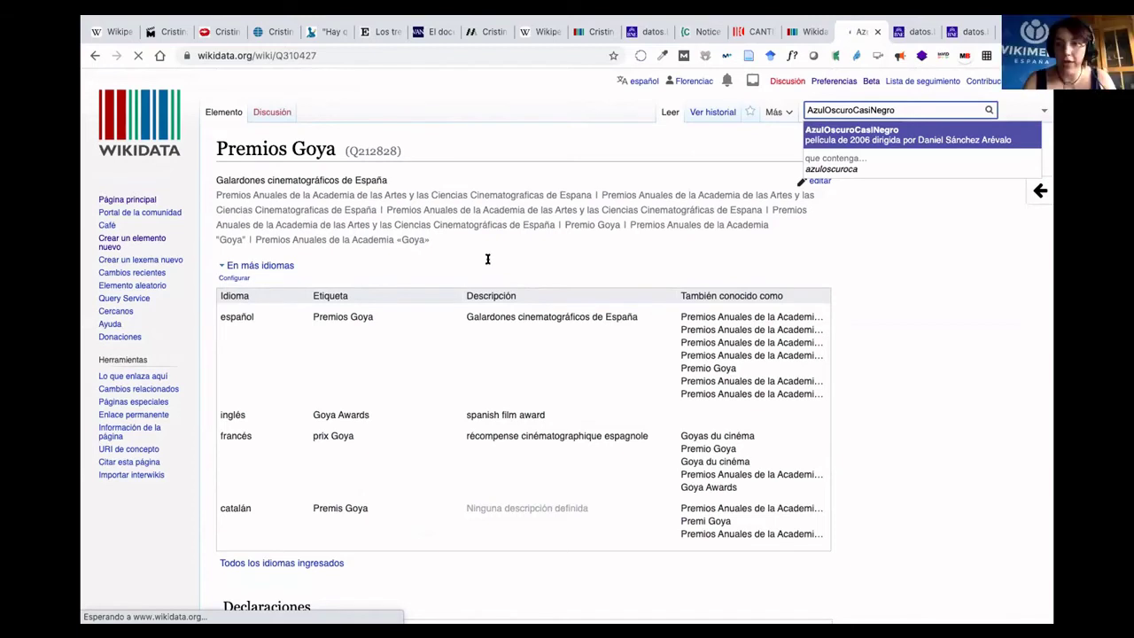
scroll(530, 324, "down", 1)
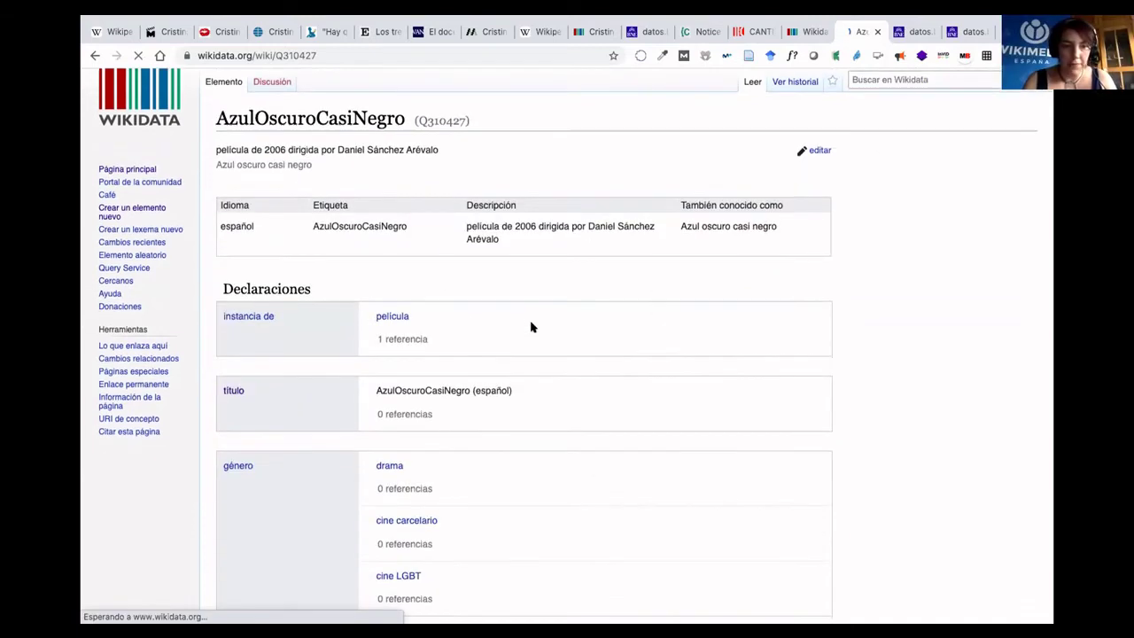
scroll(530, 327, "up", 1)
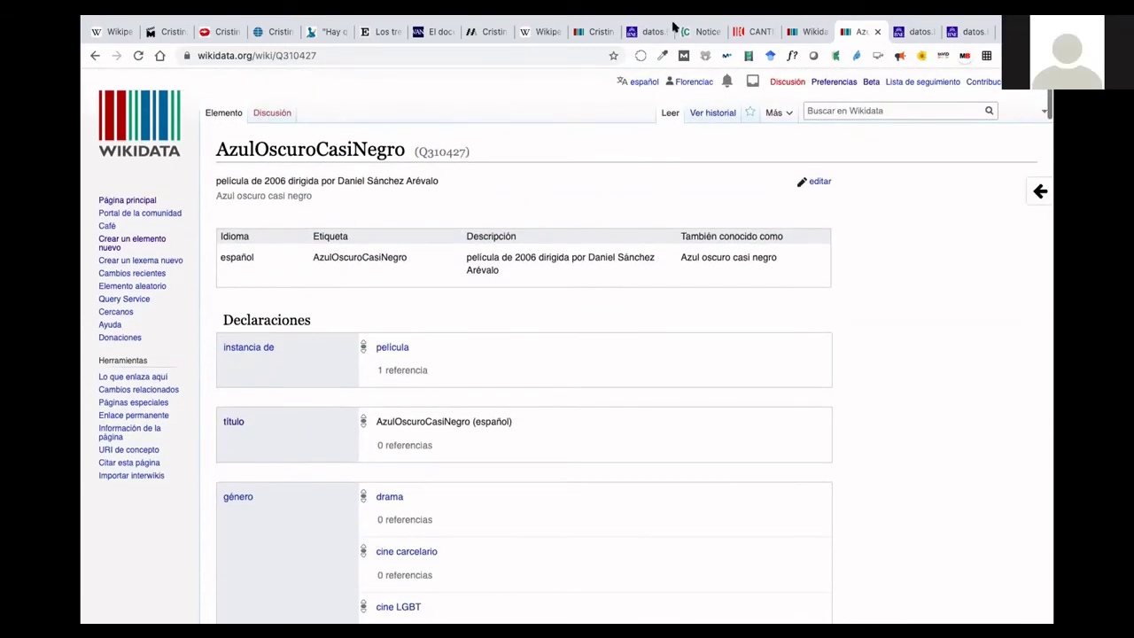
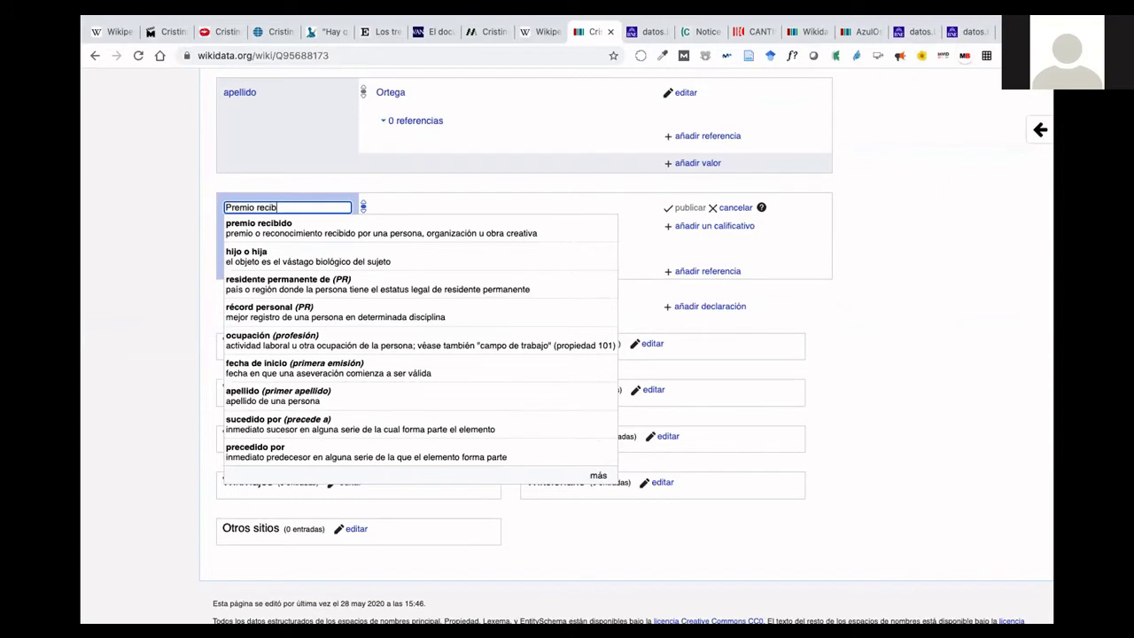
Fill in the new statement with the property premio recibido and the value Premio Goya al mejor actor revelación.
left_click(271, 225)
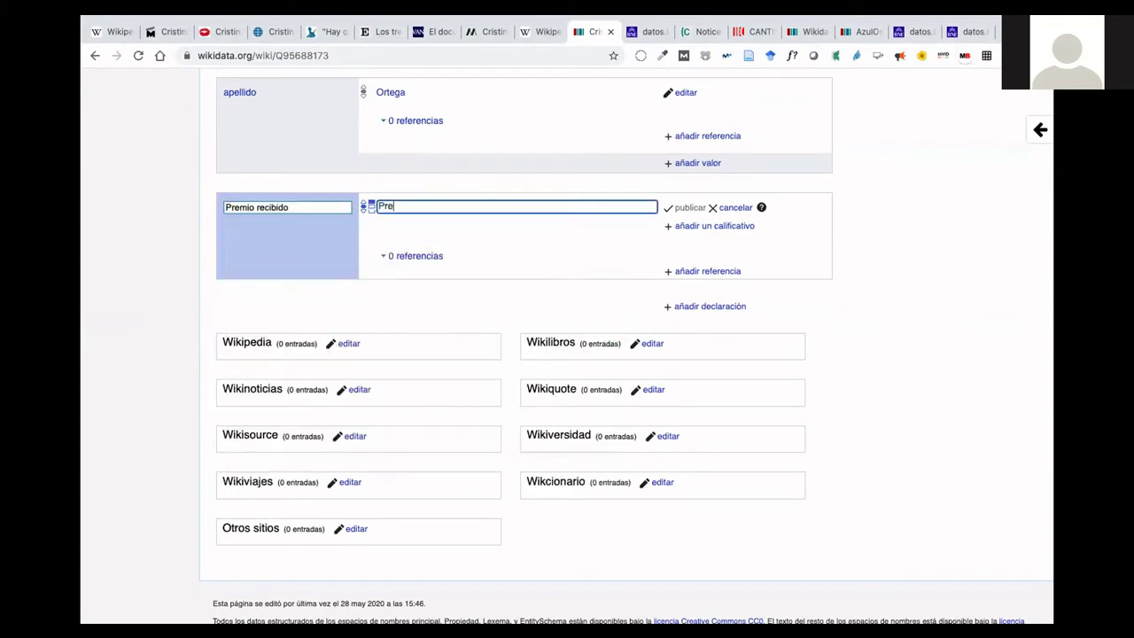
type("Premio go")
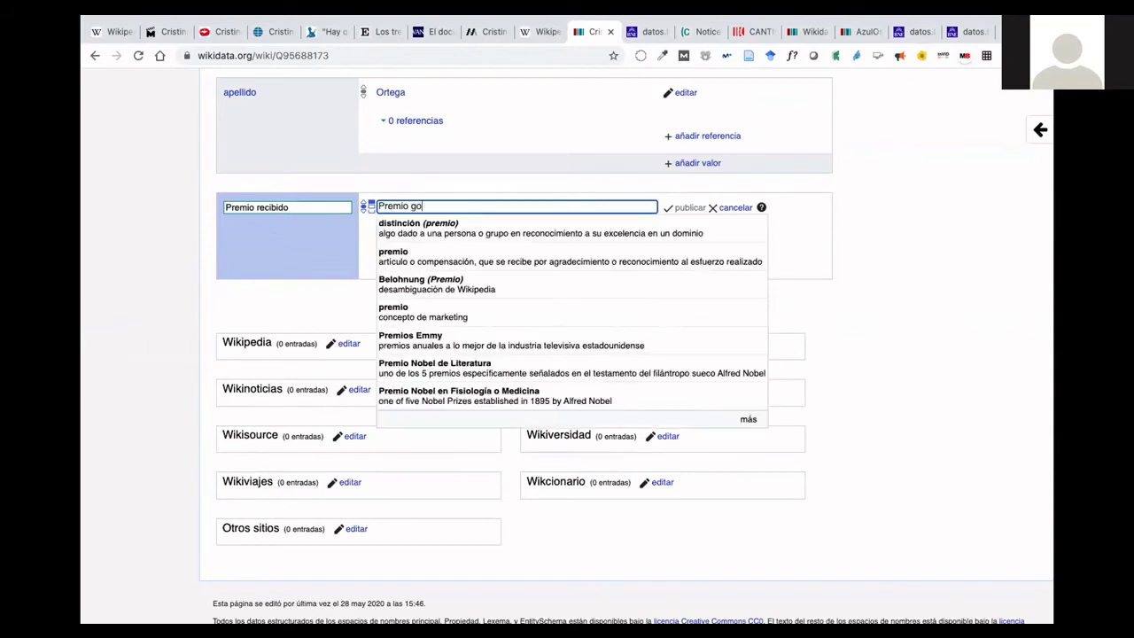
type("ya al")
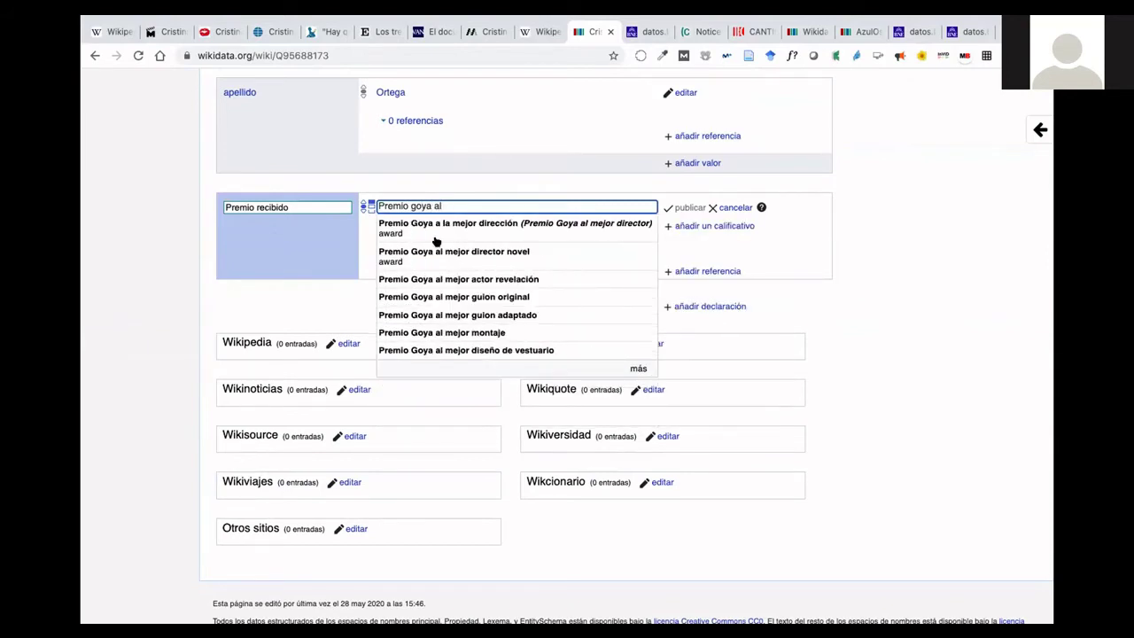
scroll(457, 317, "down", 1)
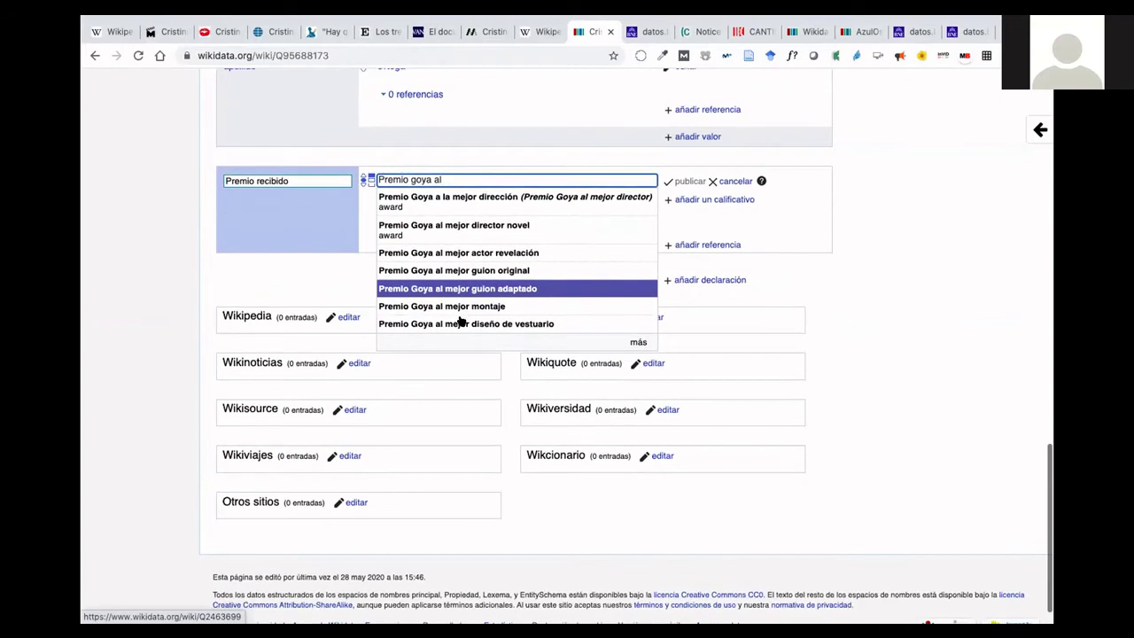
left_click(460, 342)
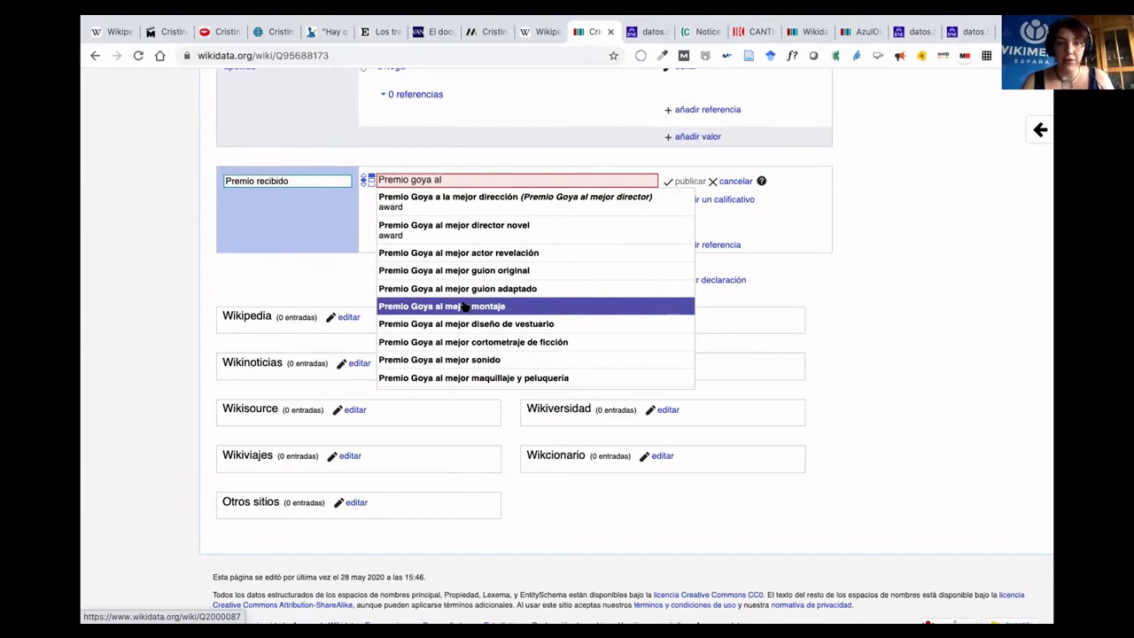
left_click(458, 255)
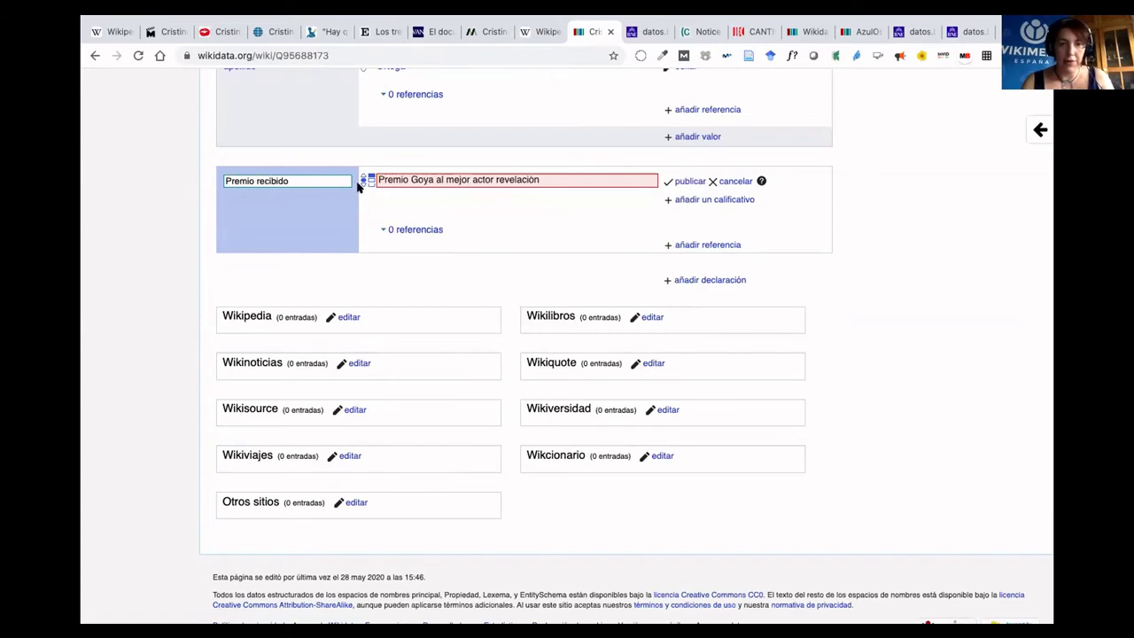
Add the qualifier fecha de producción with the value 1985 to the award statement and publish it.
left_click(688, 200)
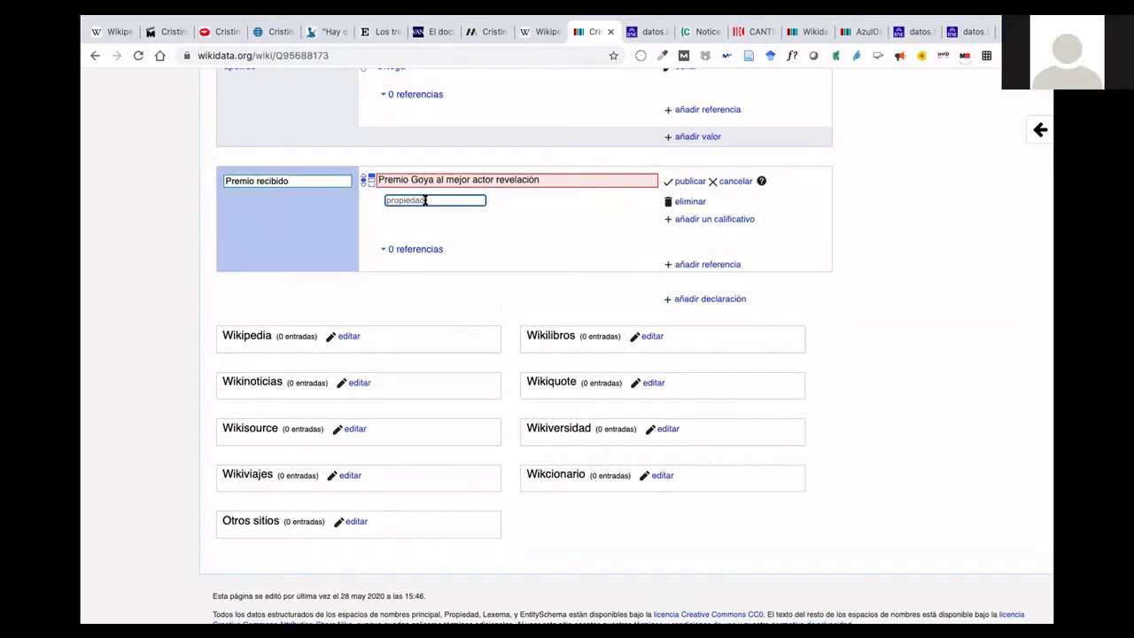
type("año")
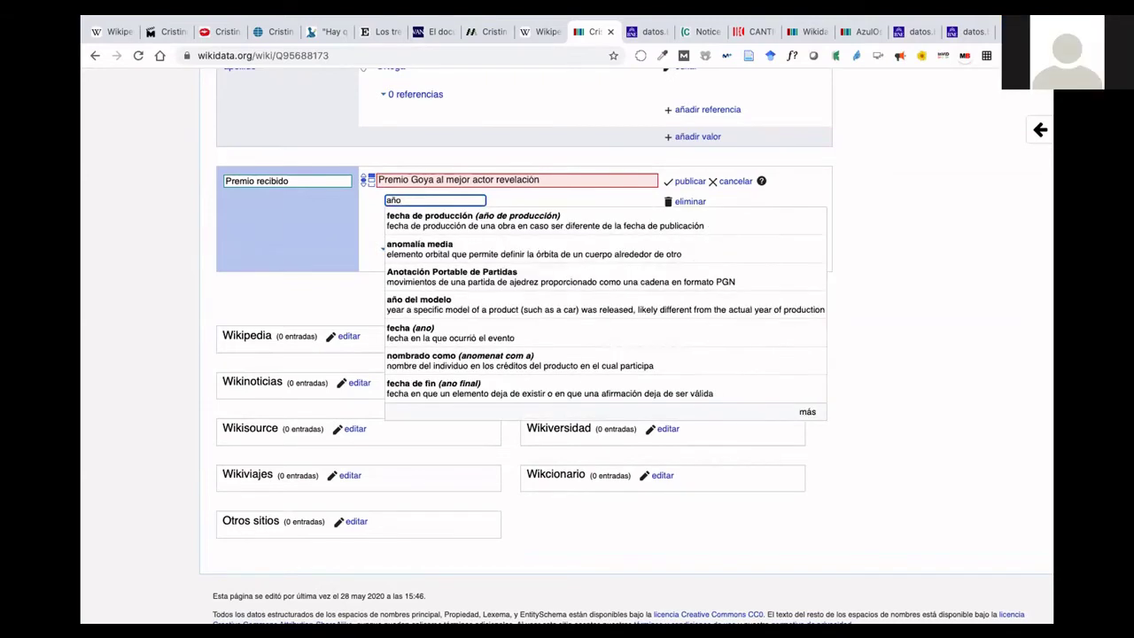
left_click(441, 221)
type("185")
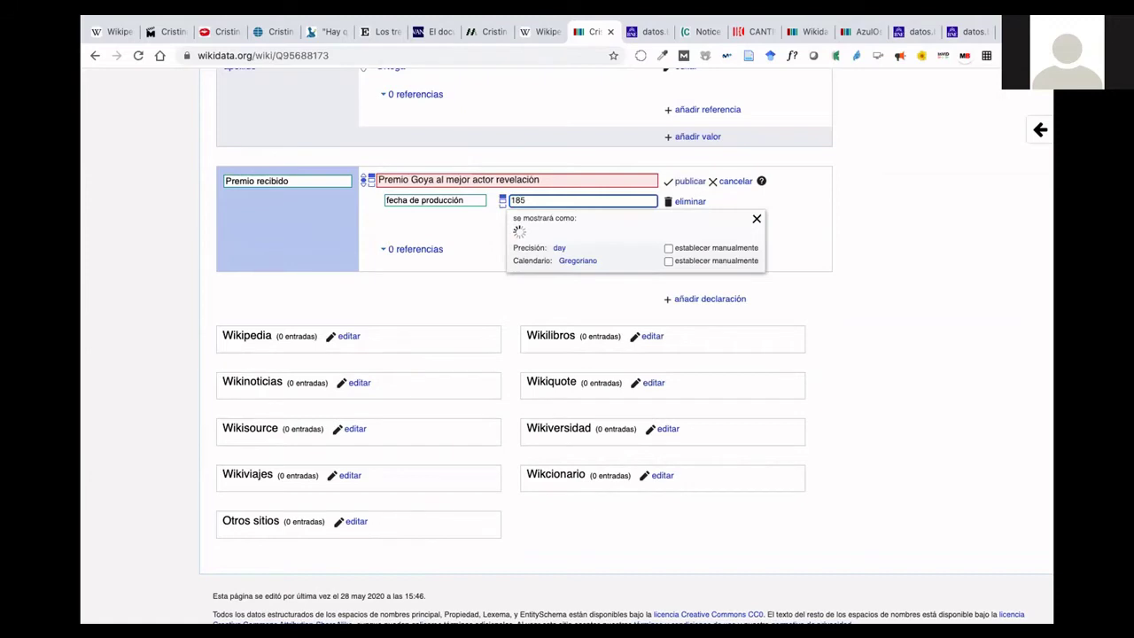
key("BackSpace")
key("BackSpace")
type("985")
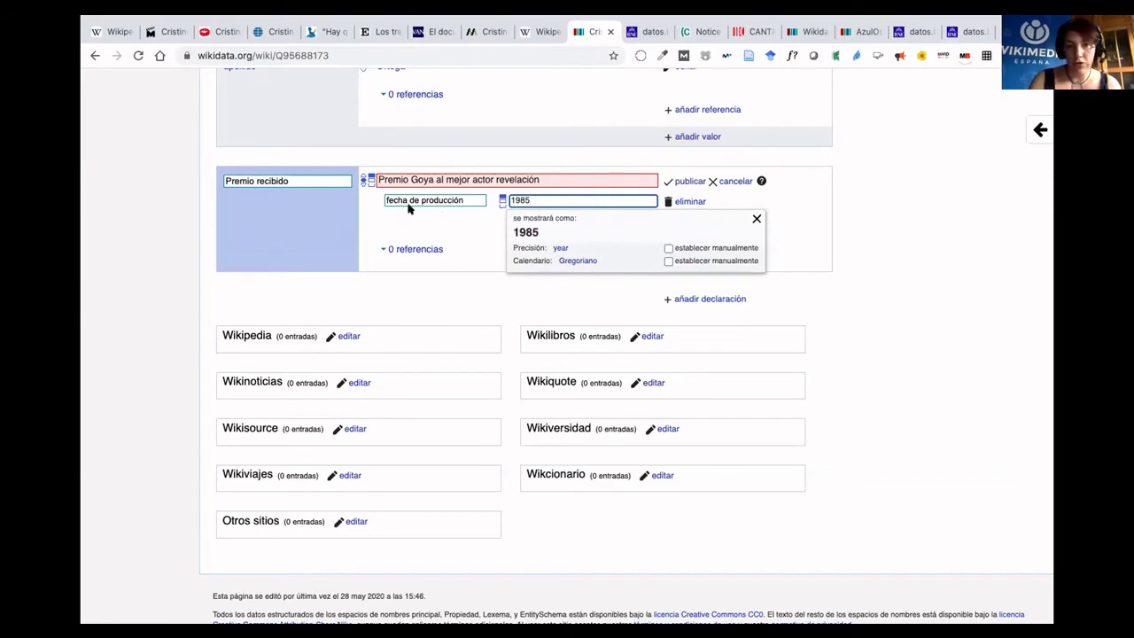
scroll(233, 197, "up", 2)
scroll(234, 204, "up", 3)
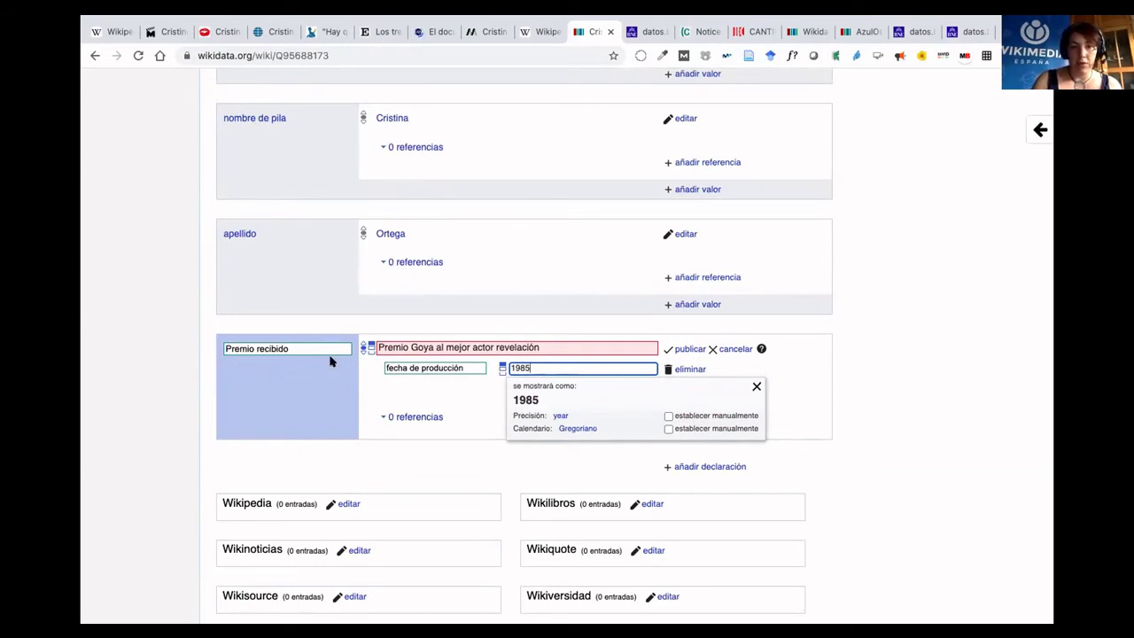
left_click(686, 350)
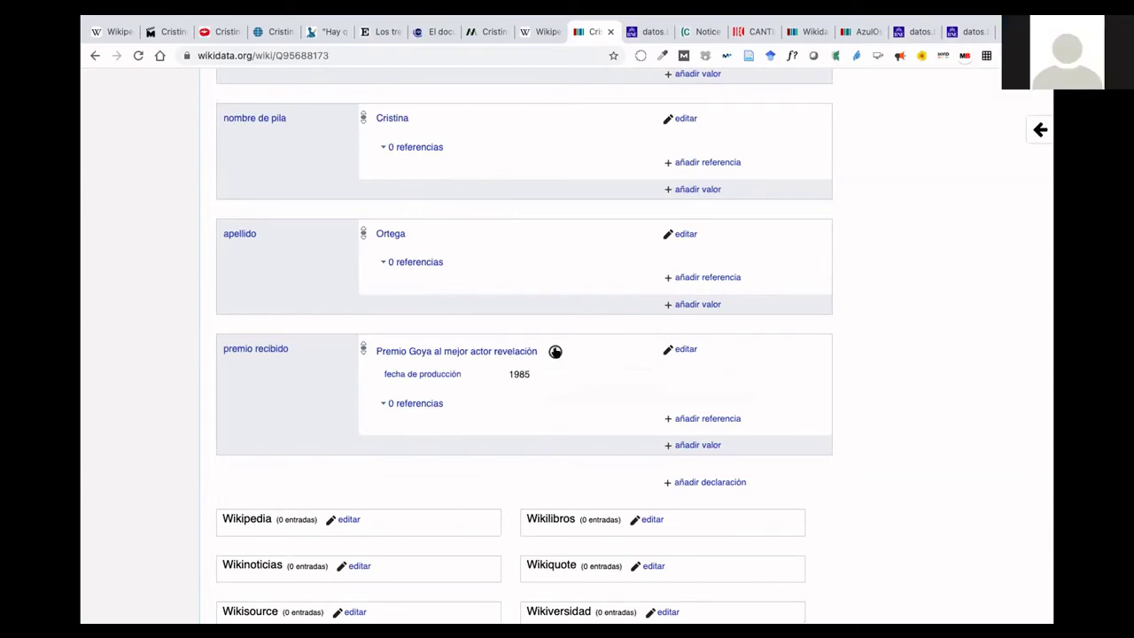
Examine the possible problems flagged for the award statement, including the qualifiers allowed for premio recibido.
mouse_move(555, 352)
left_click(555, 352)
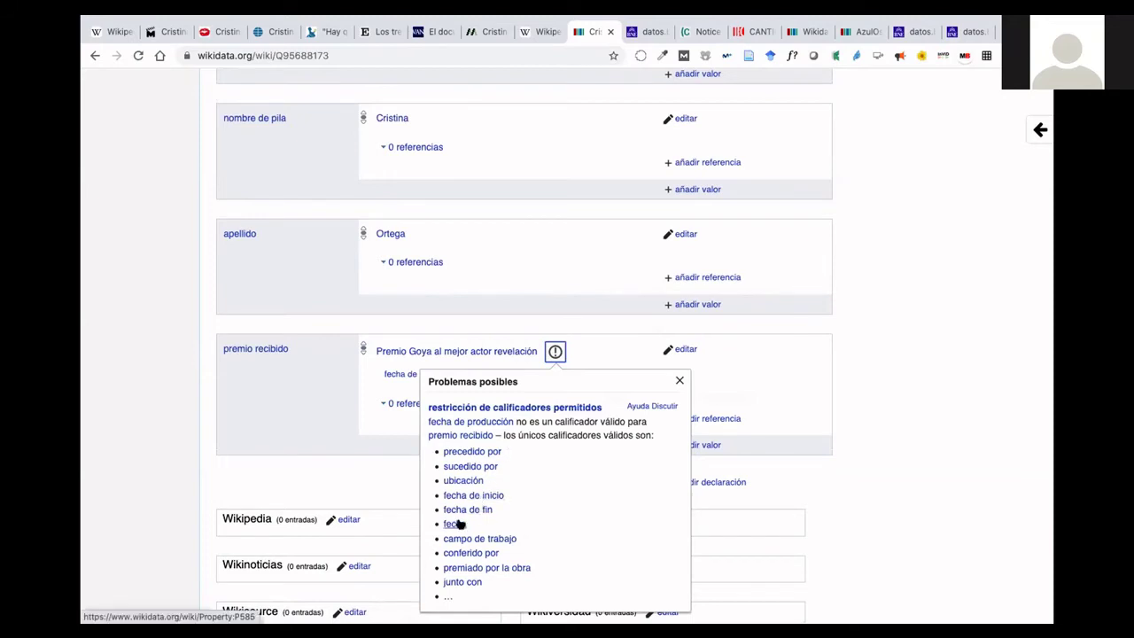
left_click(388, 378)
left_click(683, 349)
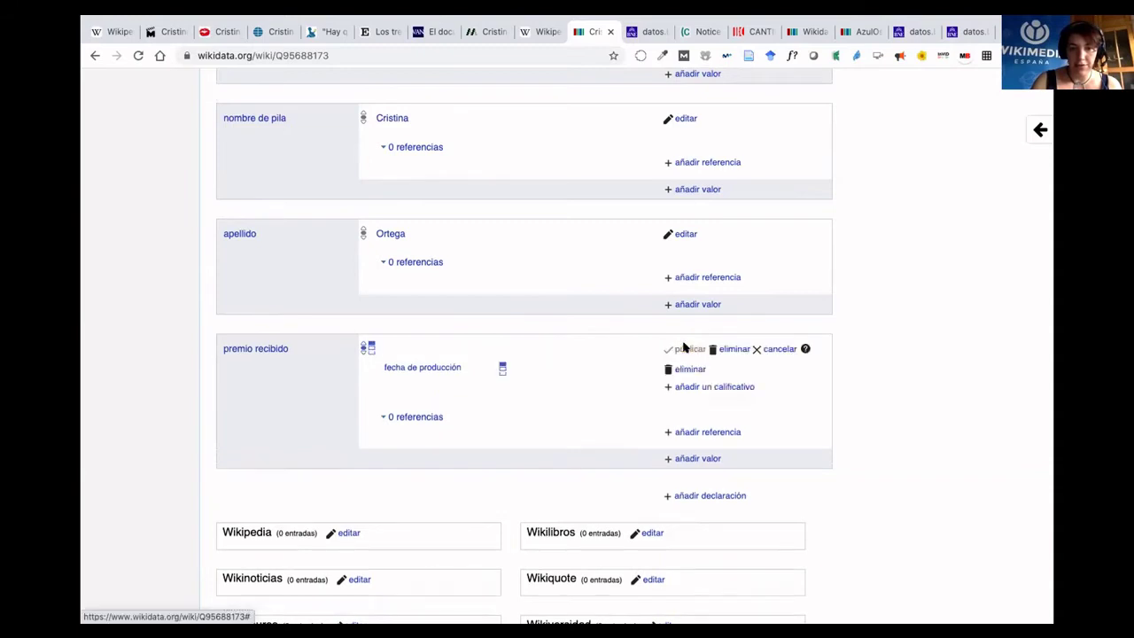
left_click(432, 367)
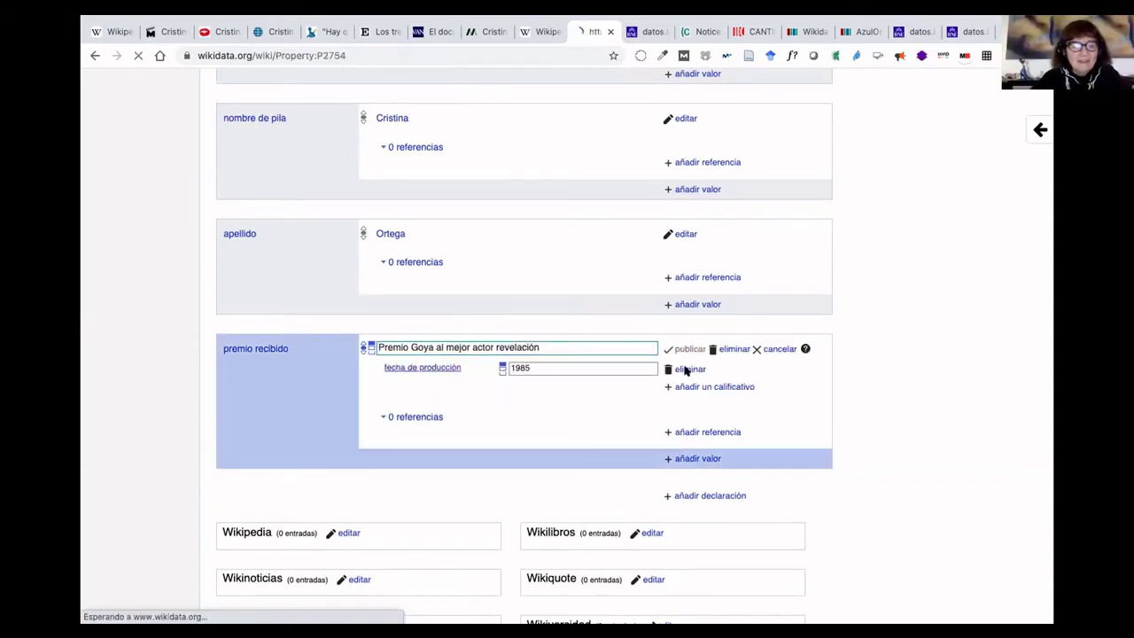
left_click(96, 55)
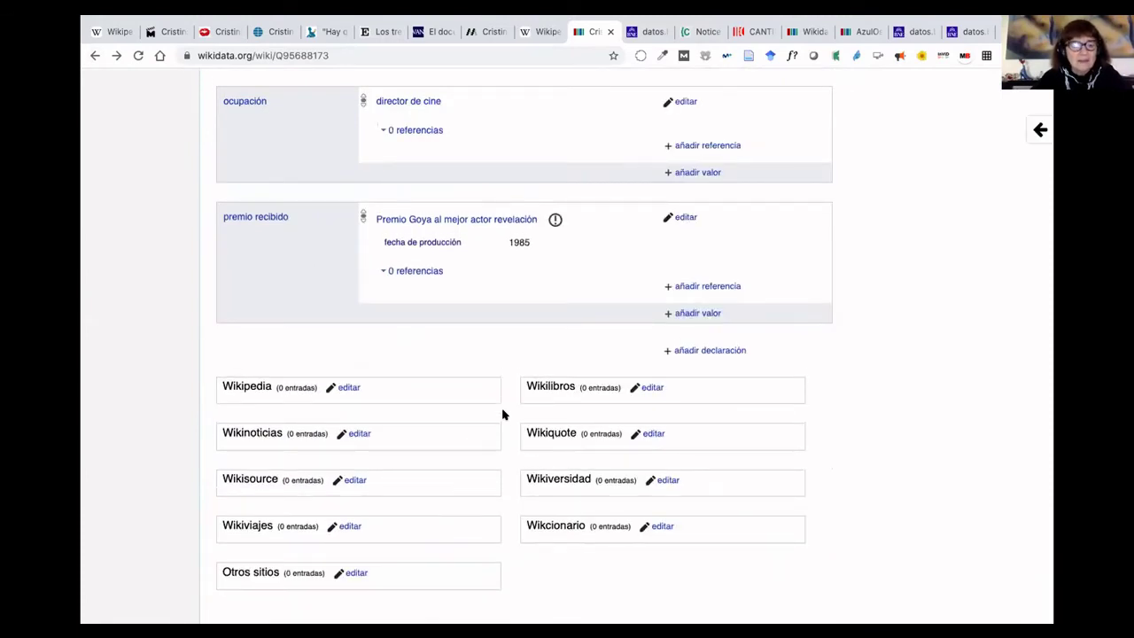
scroll(503, 390, "up", 15)
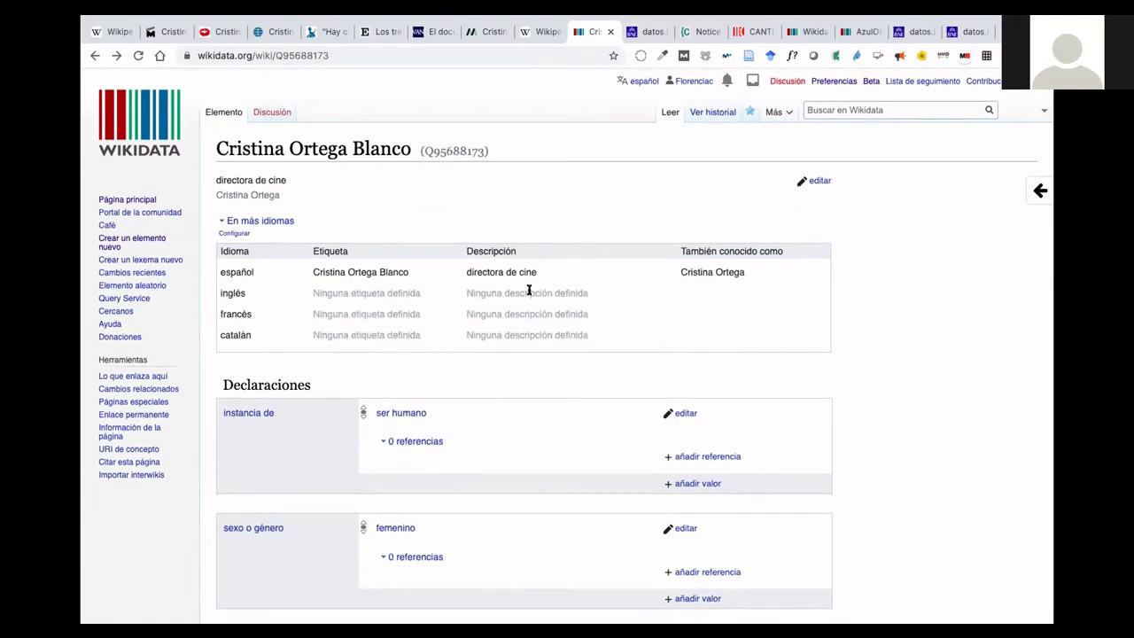
left_click(831, 110)
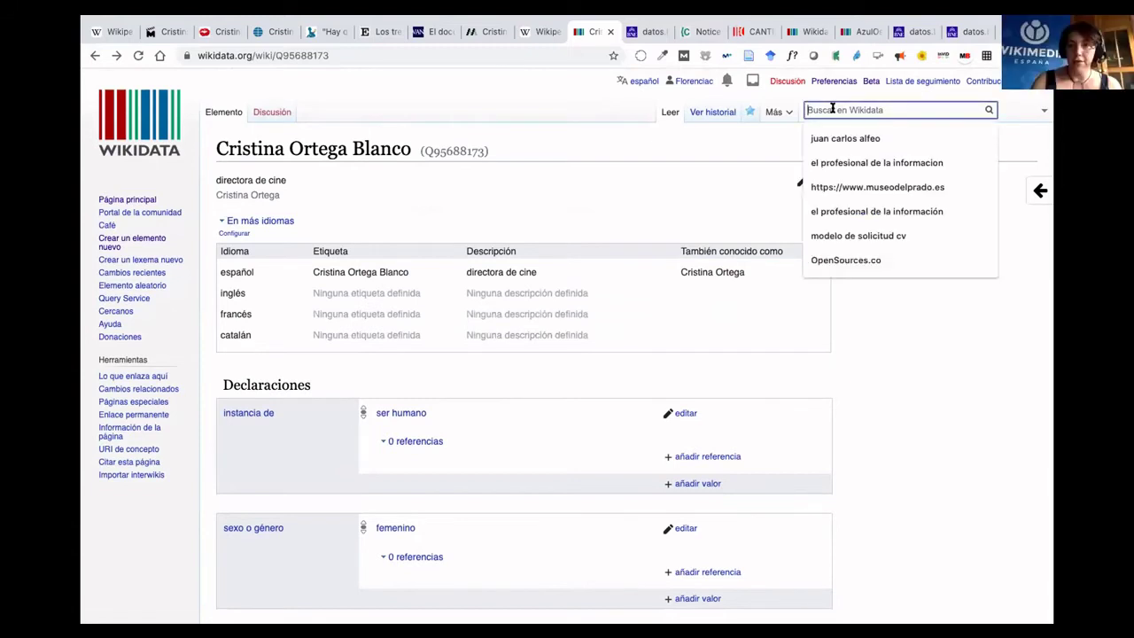
left_click(654, 164)
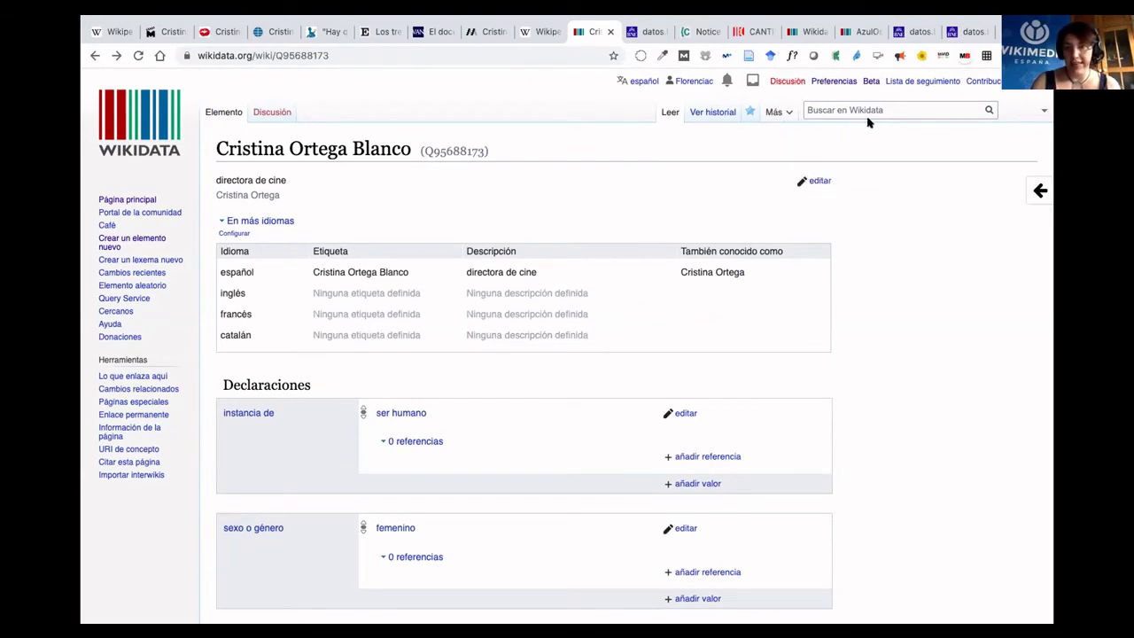
left_click(834, 110)
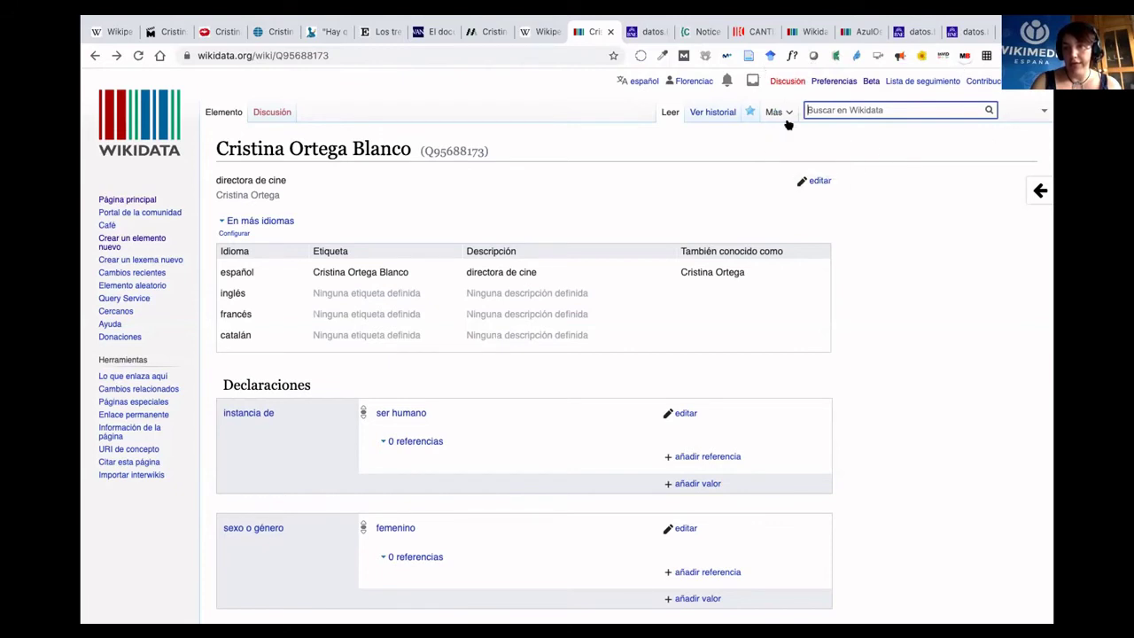
mouse_move(778, 112)
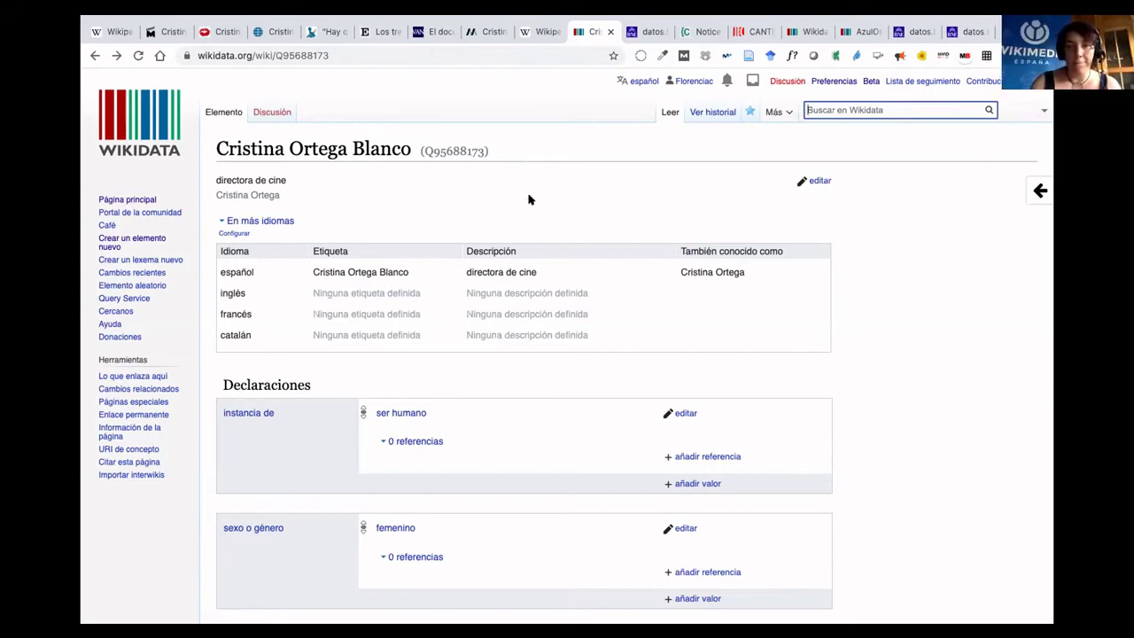
Delete the premio recibido statement with the Premio Goya al mejor actor revelación from the film director's item.
scroll(551, 201, "down", 5)
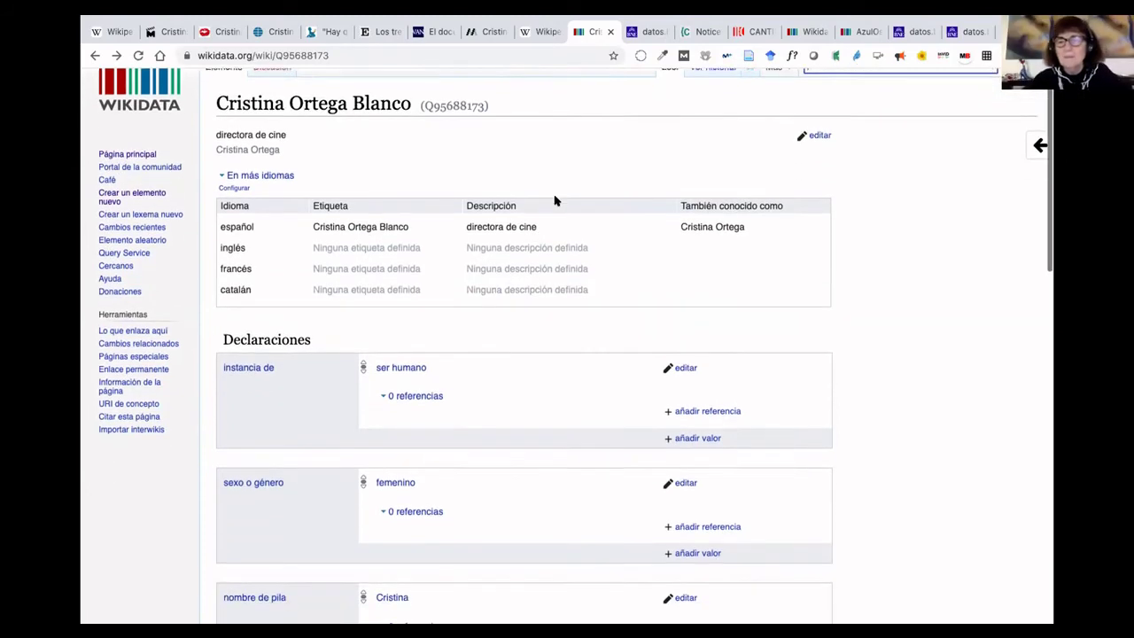
scroll(555, 201, "up", 3)
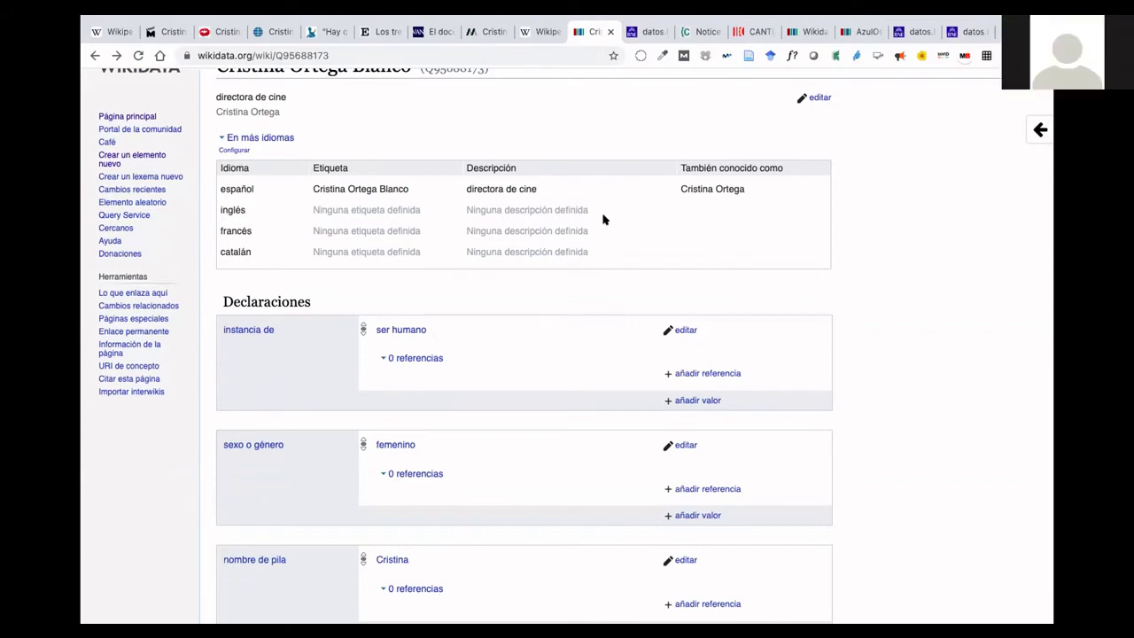
scroll(584, 227, "down", 10)
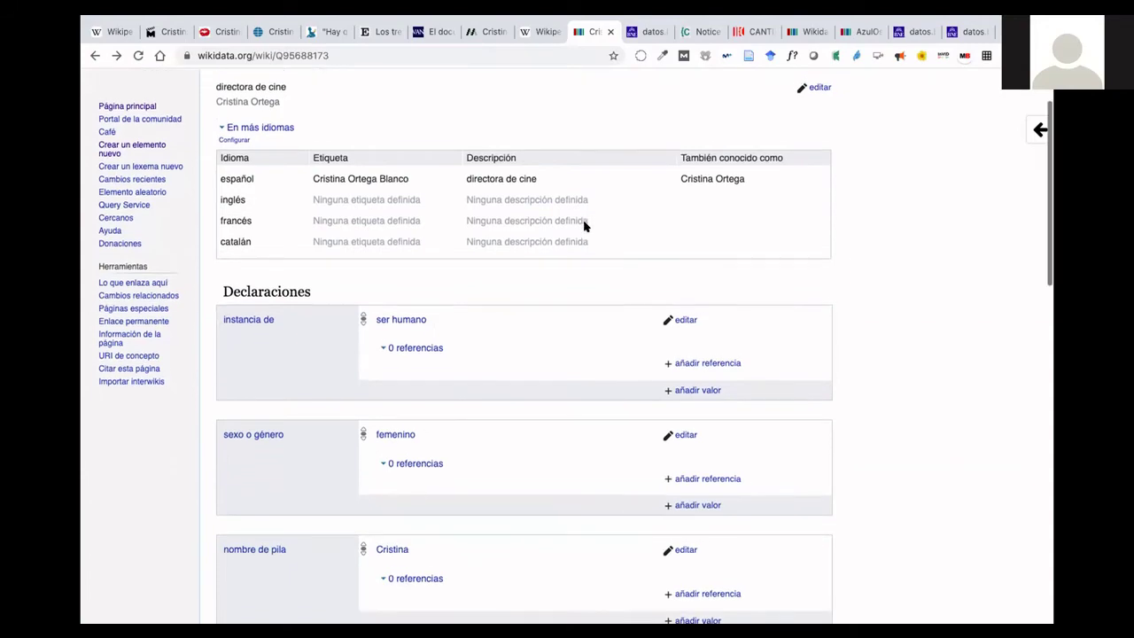
scroll(584, 227, "down", 5)
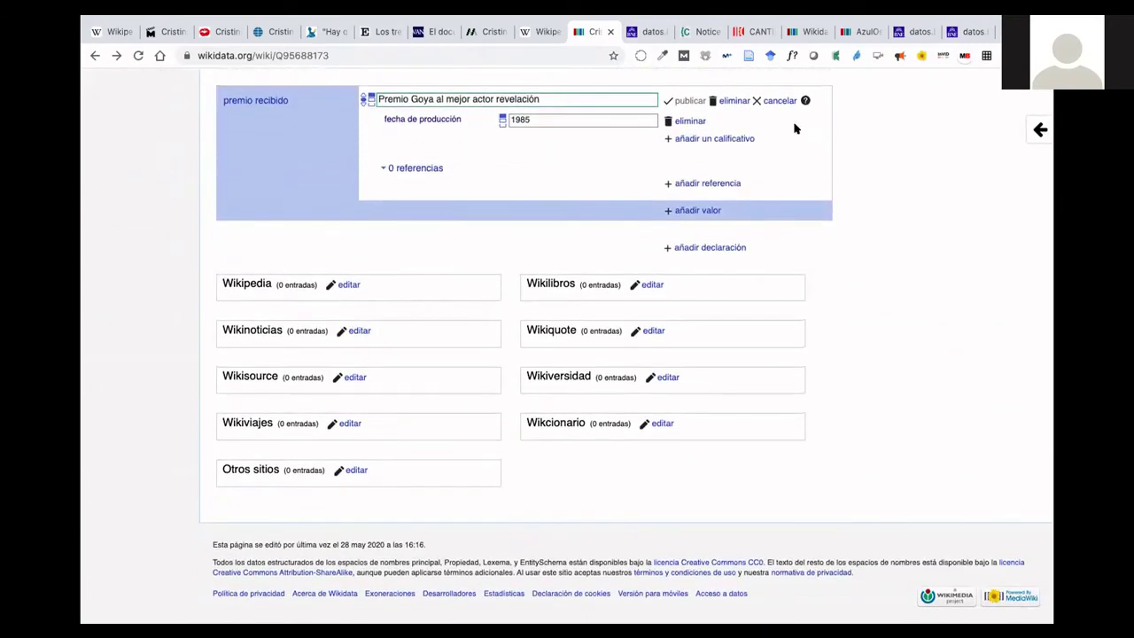
left_click(734, 101)
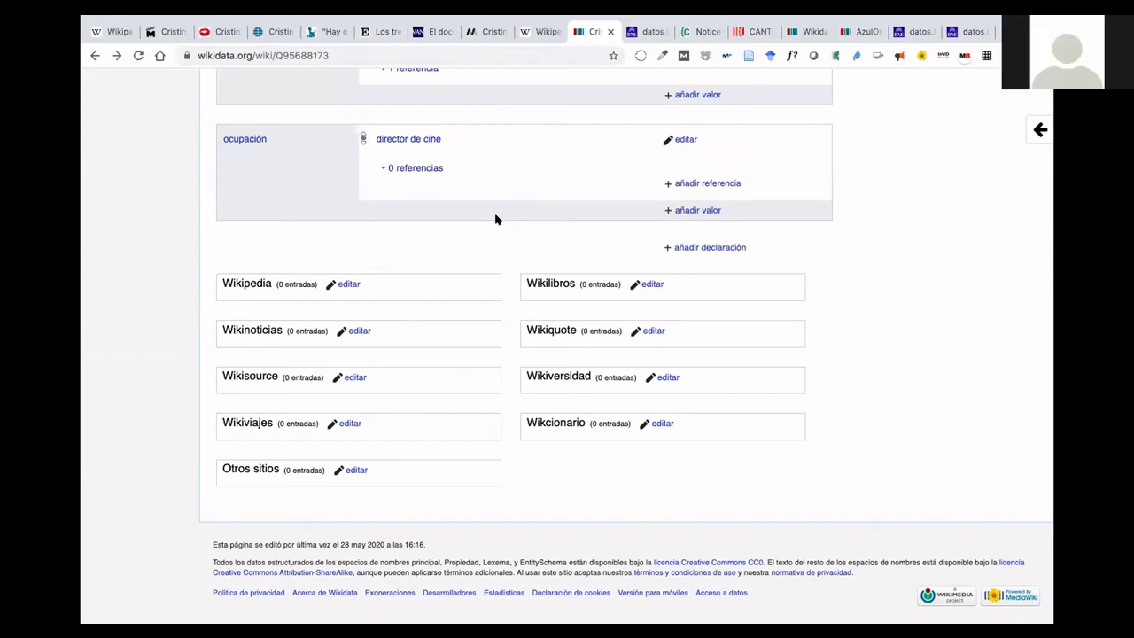
Search Wikidata for the other film director by her full name and open her item.
scroll(495, 219, "up", 15)
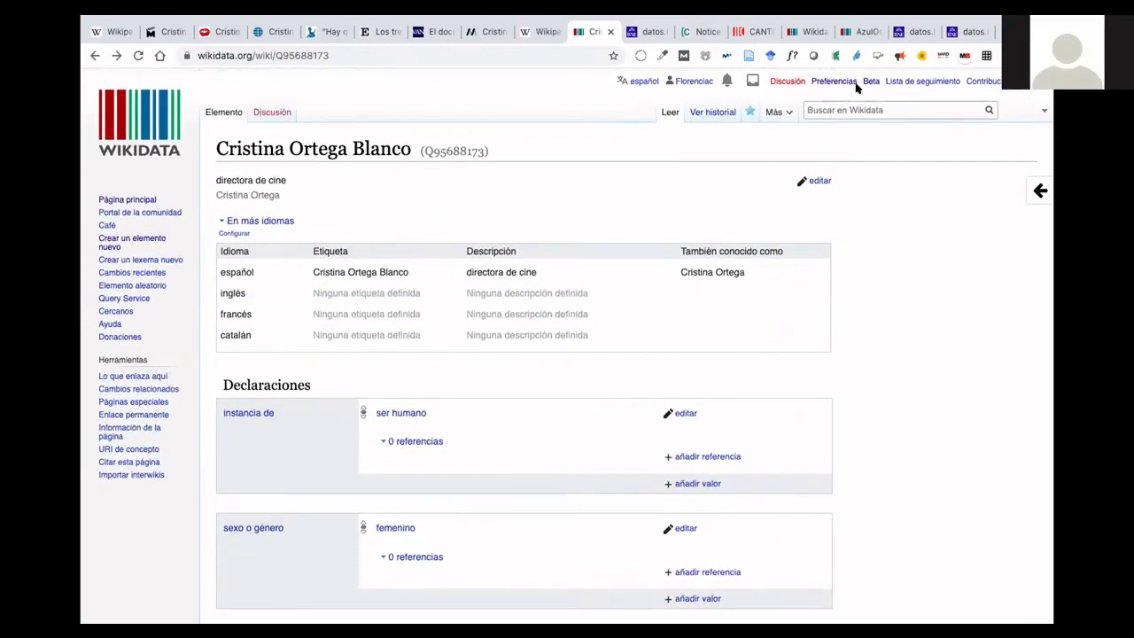
left_click(854, 109)
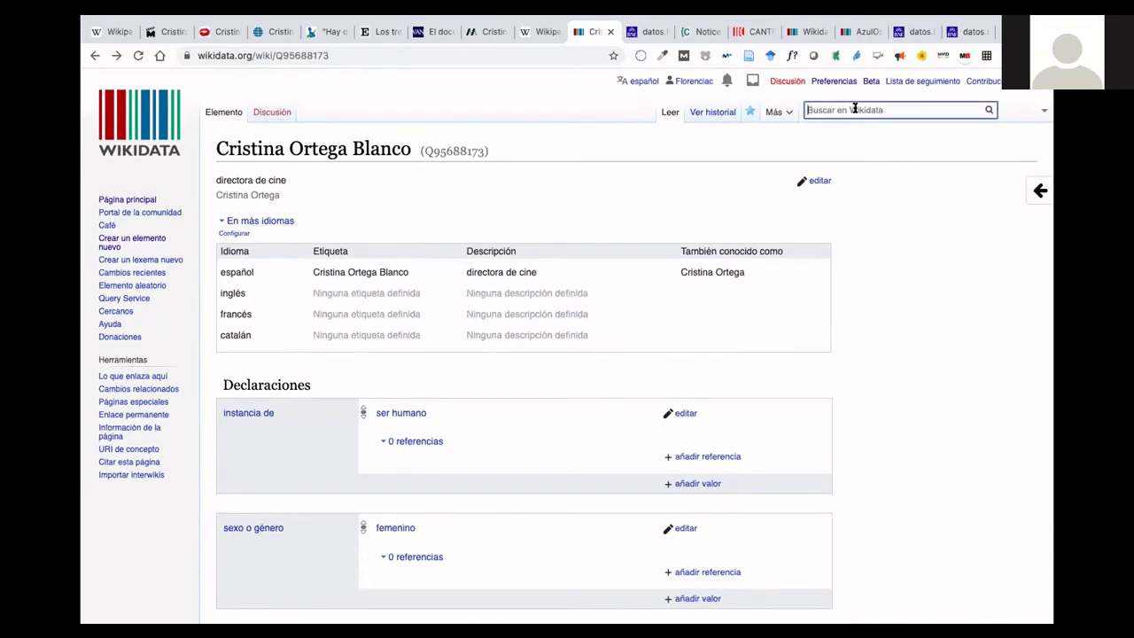
type("Reyes Cabal")
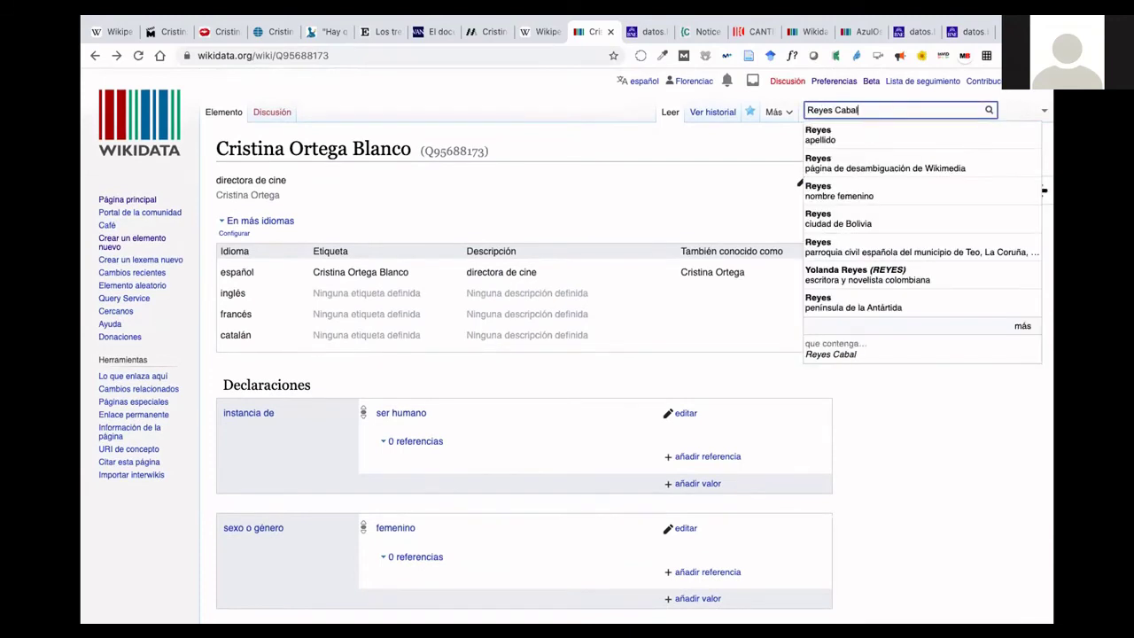
type("lero")
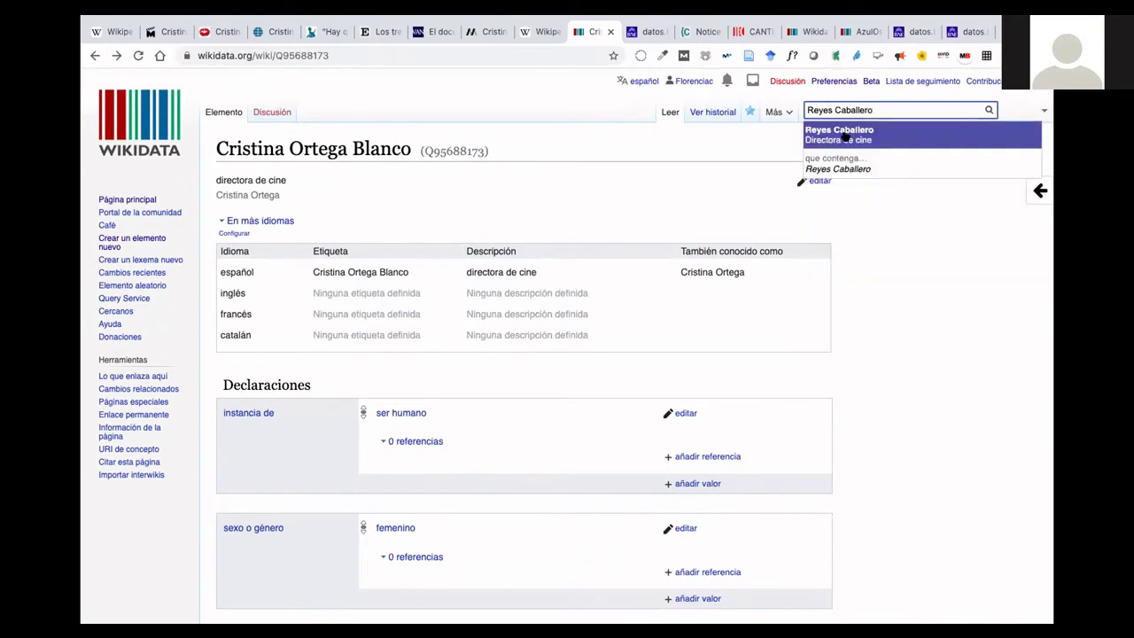
left_click(846, 134)
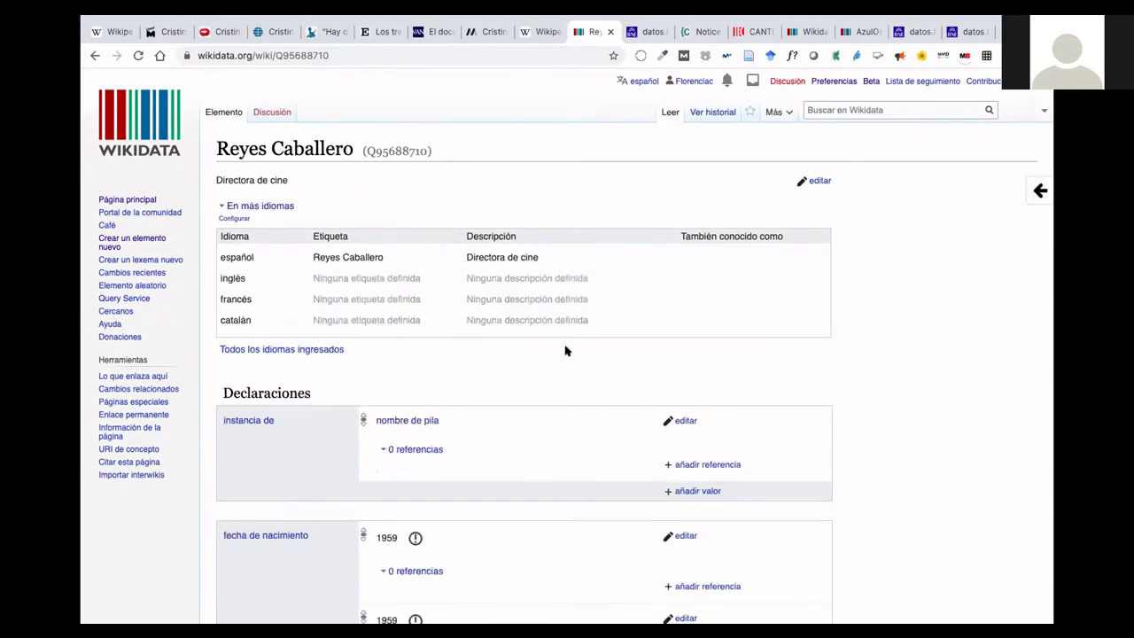
Examine the second director's statements, from instance and birth date through birthplace to occupation.
scroll(563, 353, "down", 2)
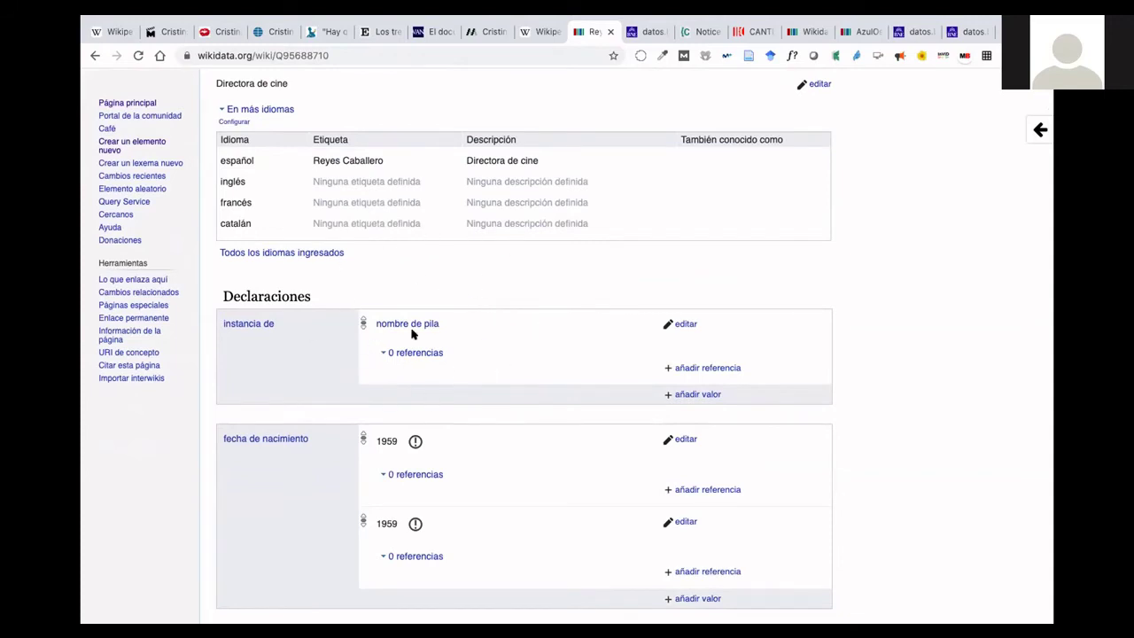
scroll(655, 342, "down", 1)
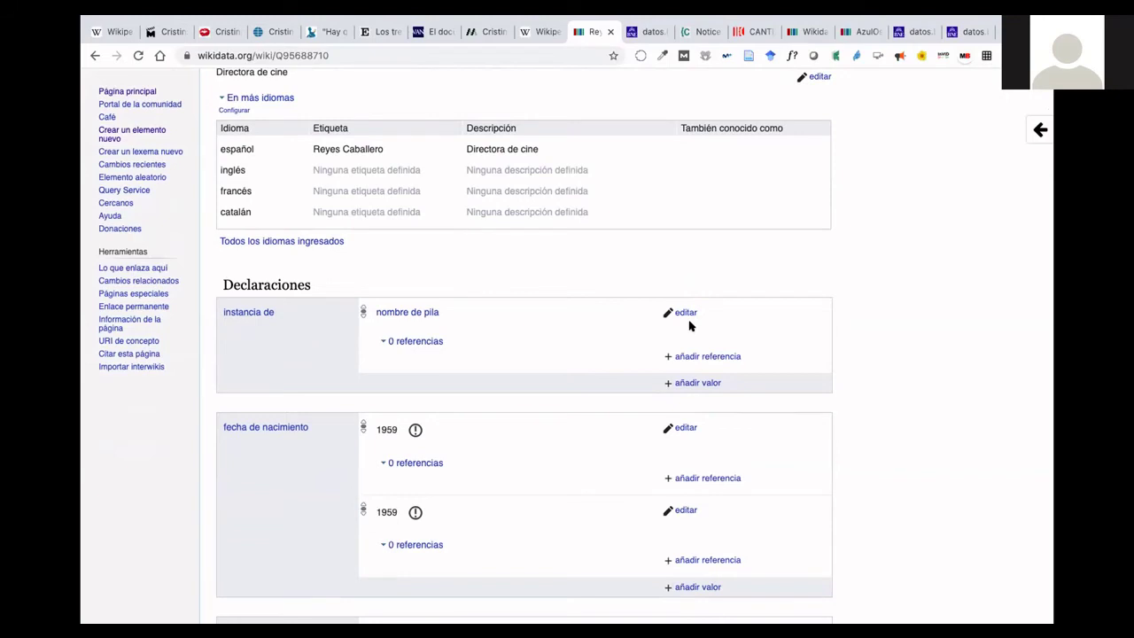
scroll(690, 326, "down", 5)
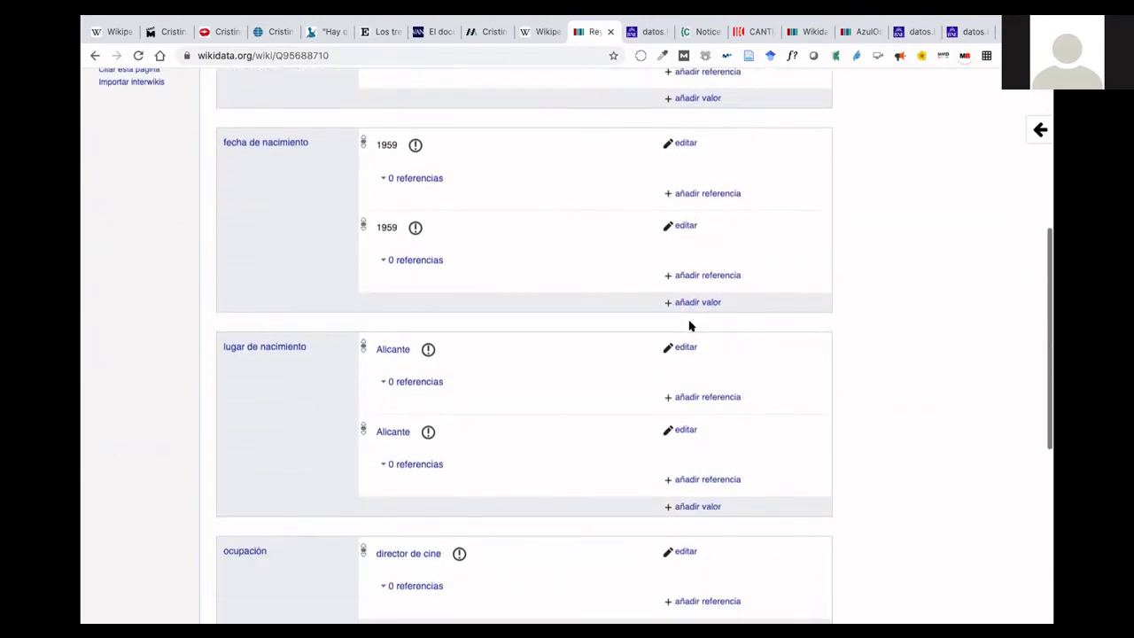
scroll(690, 327, "down", 3)
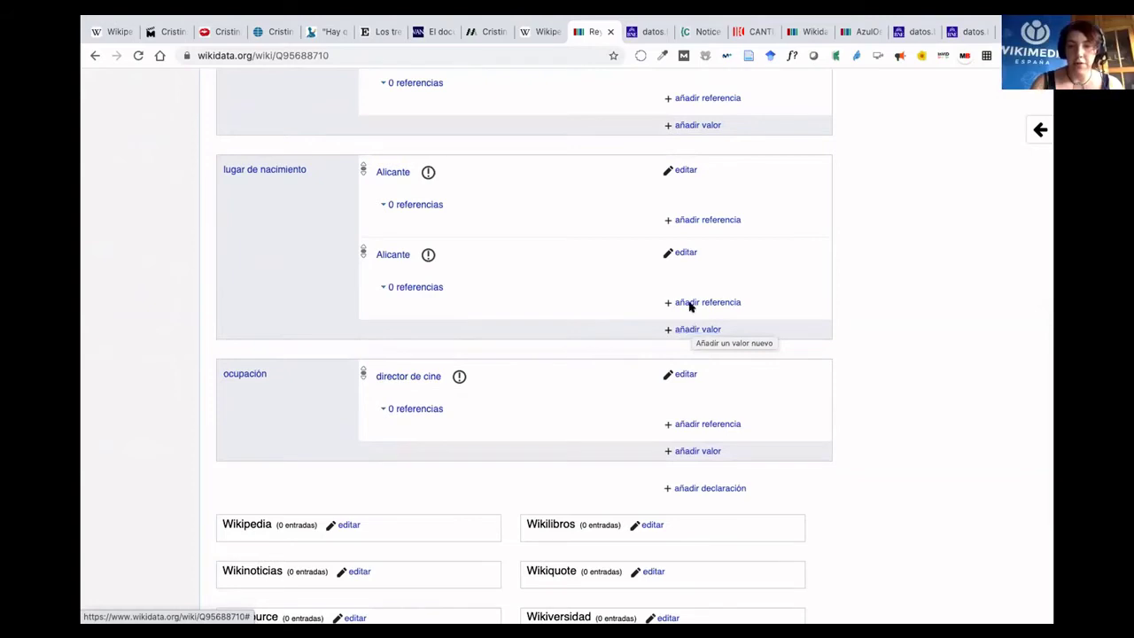
Change the director's instancia de value to ser humano and publish the statement.
scroll(571, 272, "up", 1)
scroll(571, 272, "up", 3)
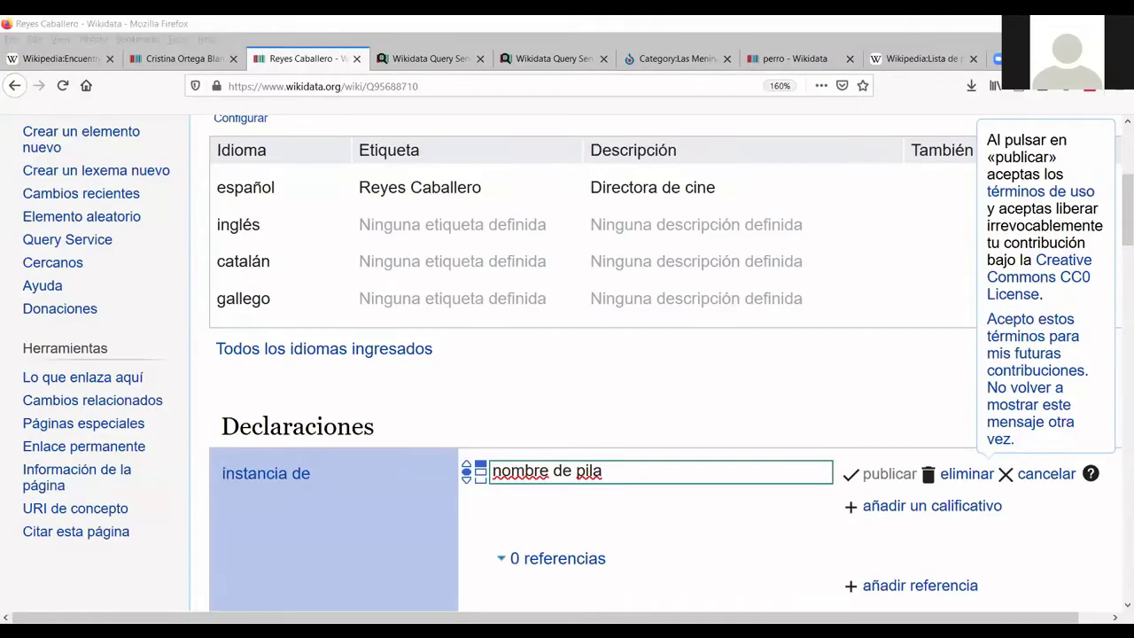
key("BackSpace")
key("BackSpace")
key("BackSpace")
key("BackSpace")
key("BackSpace")
key("BackSpace")
key("BackSpace")
key("BackSpace")
key("BackSpace")
key("BackSpace")
key("BackSpace")
key("BackSpace")
key("BackSpace")
key("BackSpace")
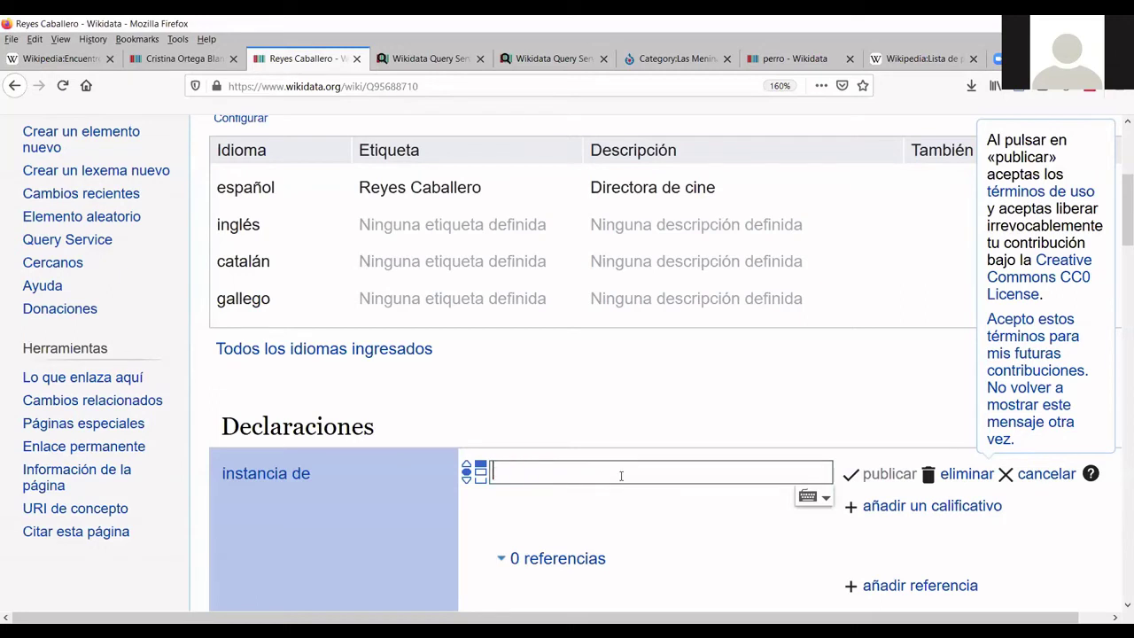
type("per")
key("BackSpace")
key("BackSpace")
type("ser")
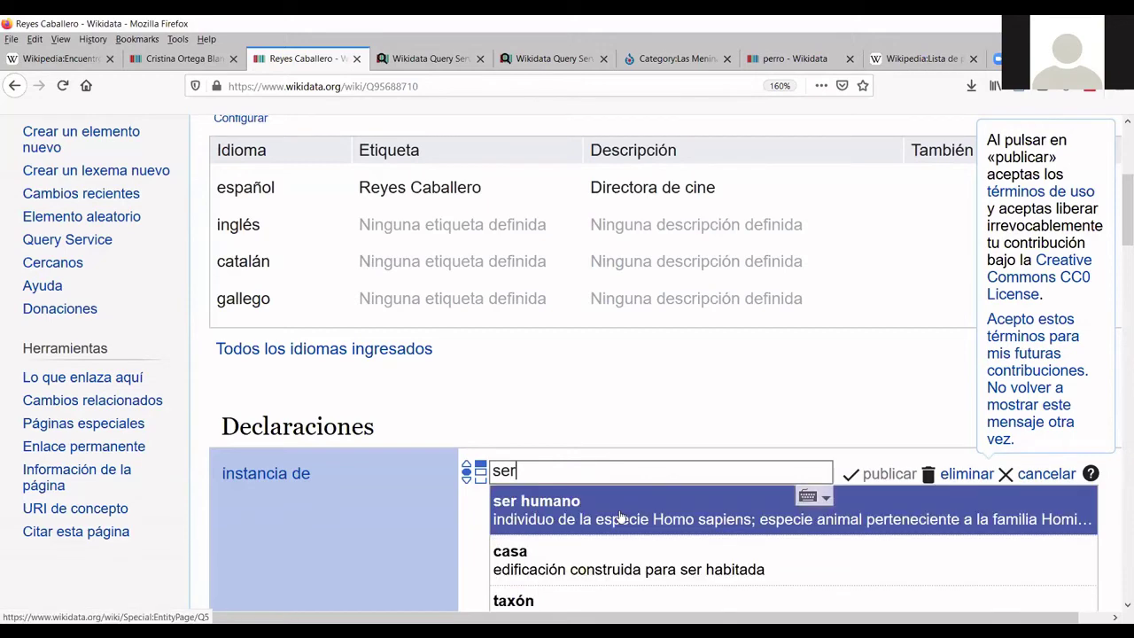
left_click(621, 519)
left_click(887, 474)
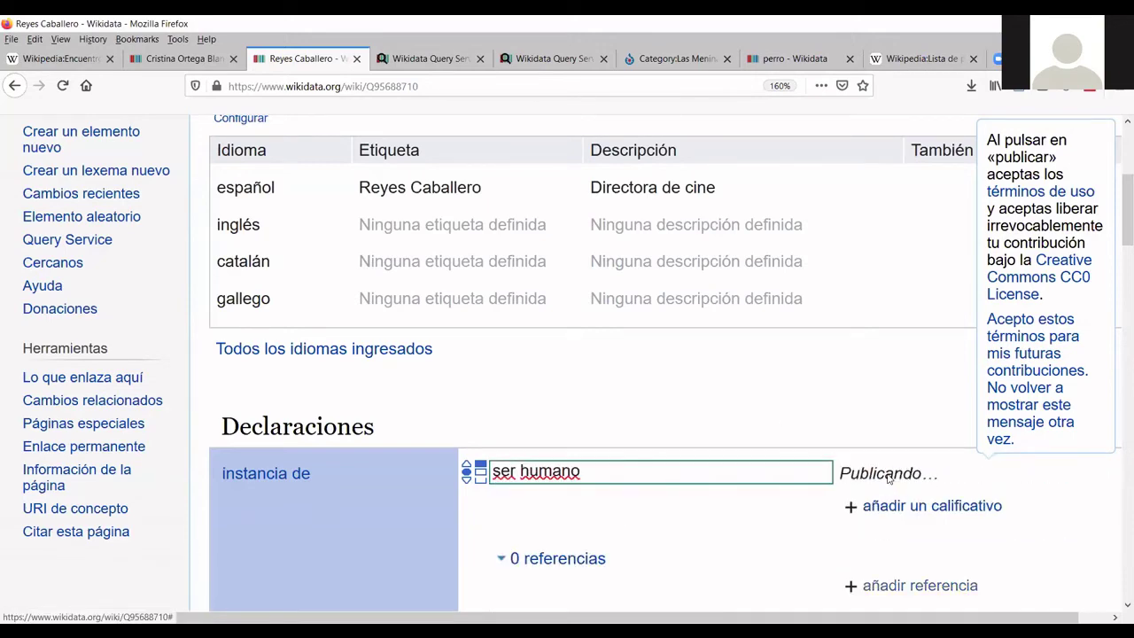
Examine the fecha de nacimiento statements and the suggestions flagged for the first 1959 value.
scroll(689, 385, "down", 5)
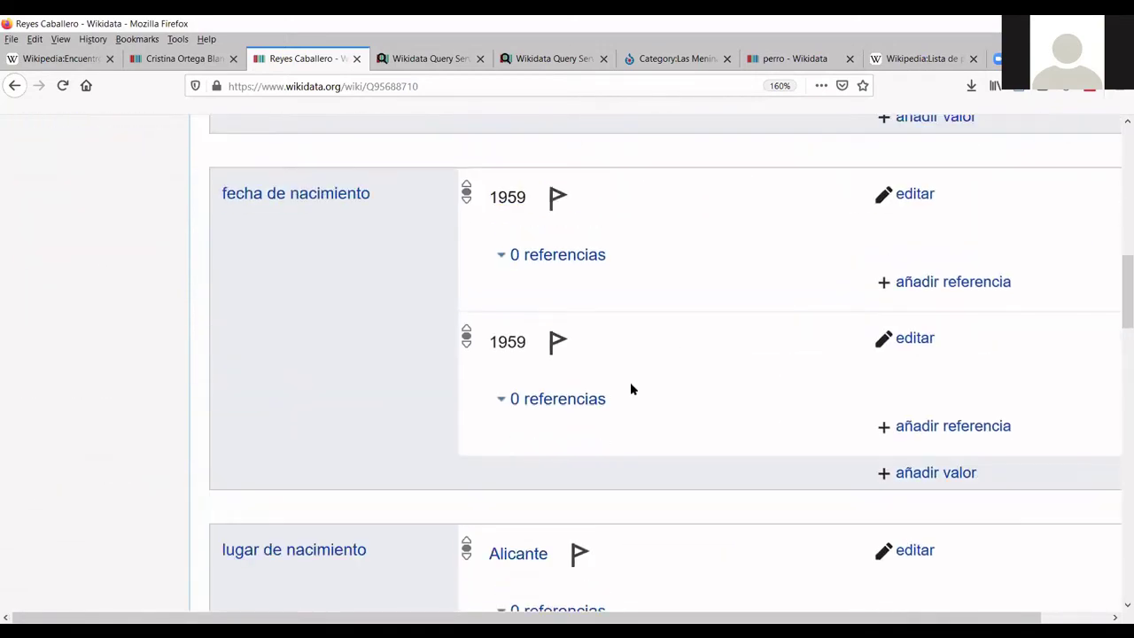
scroll(630, 386, "up", 3)
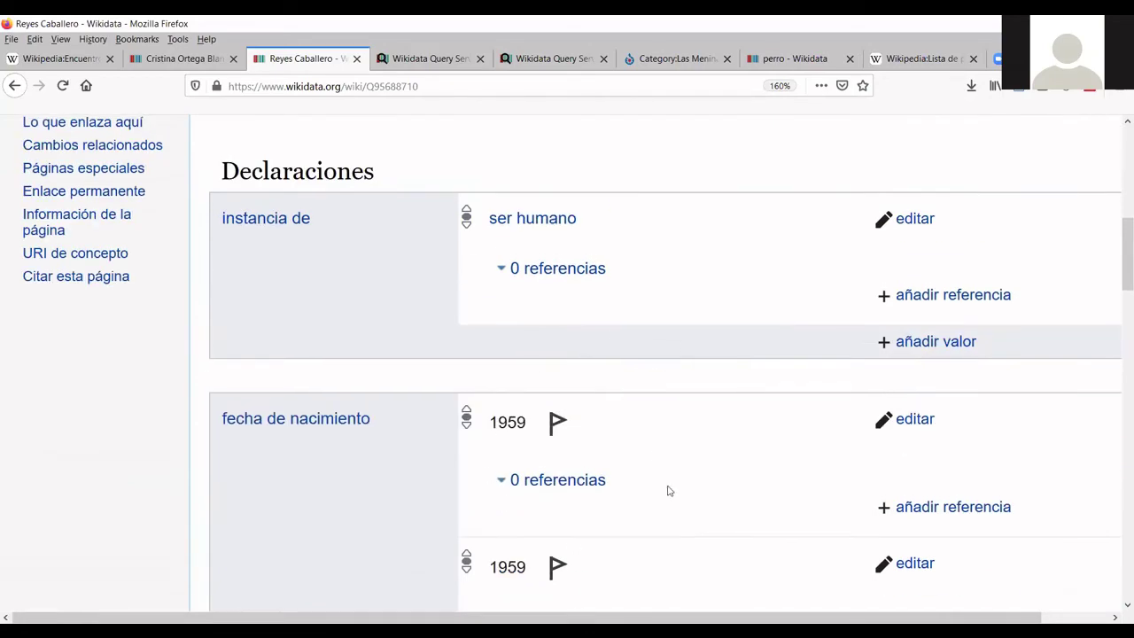
scroll(608, 458, "down", 5)
scroll(623, 437, "up", 4)
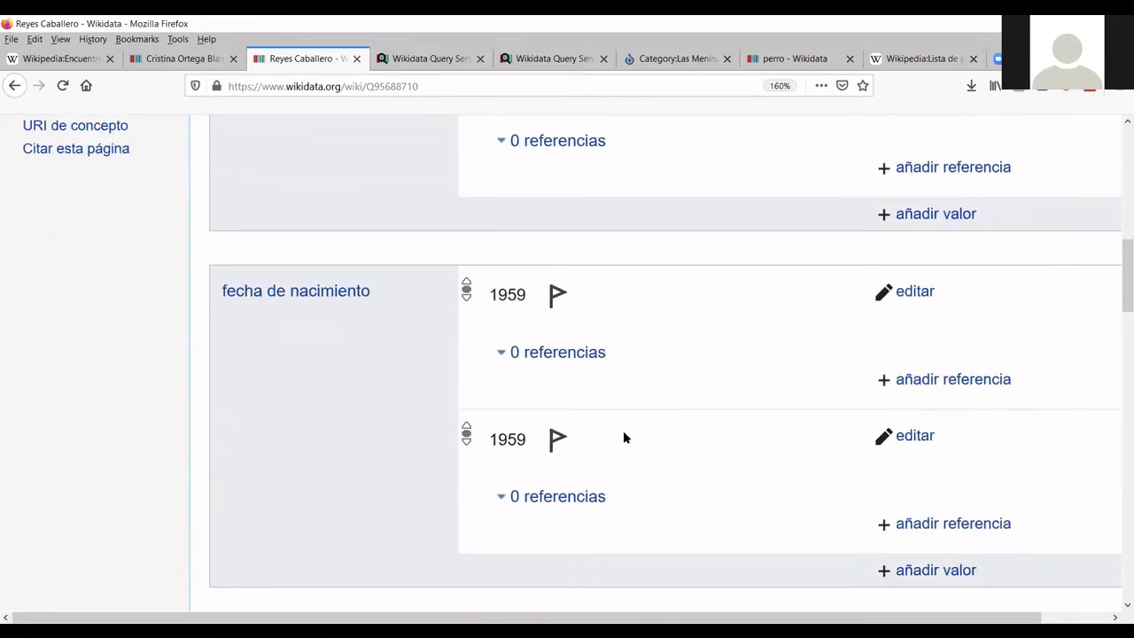
scroll(664, 364, "up", 3)
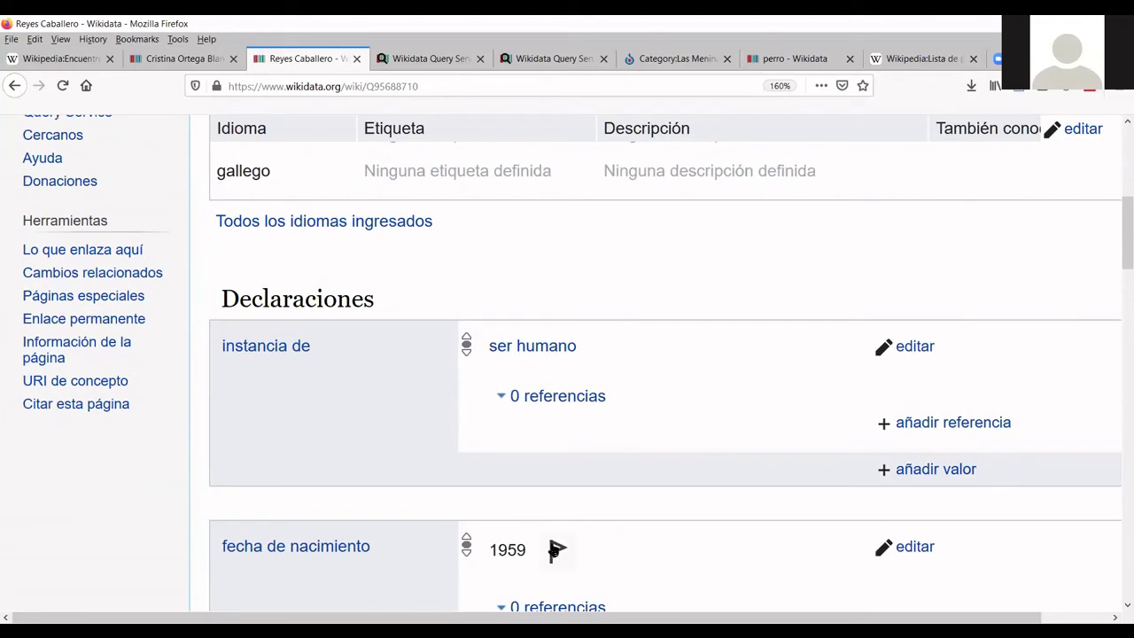
scroll(555, 531, "down", 3)
left_click(555, 295)
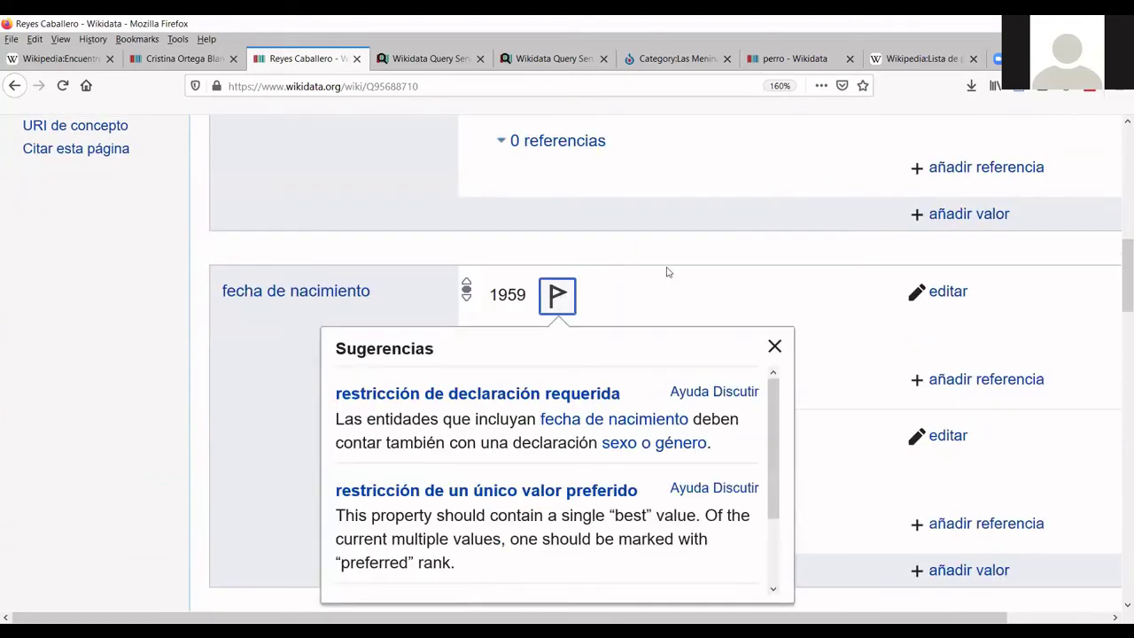
left_click(671, 299)
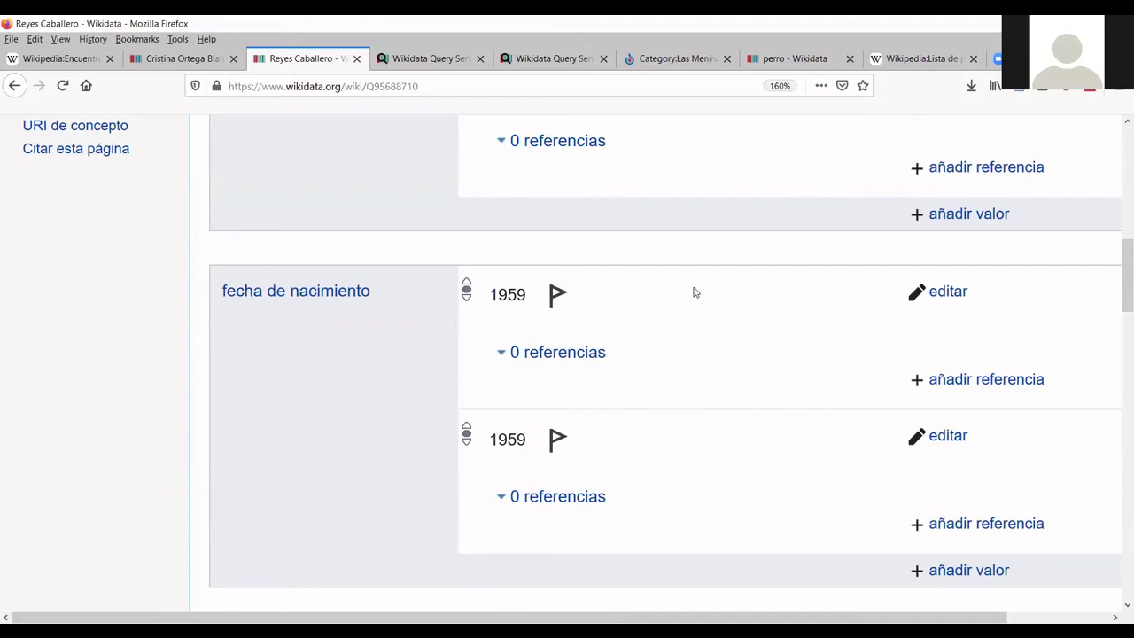
Start a reference for the first 1959 birth date with the property dirección web de la referencia.
scroll(725, 604, "right", 2)
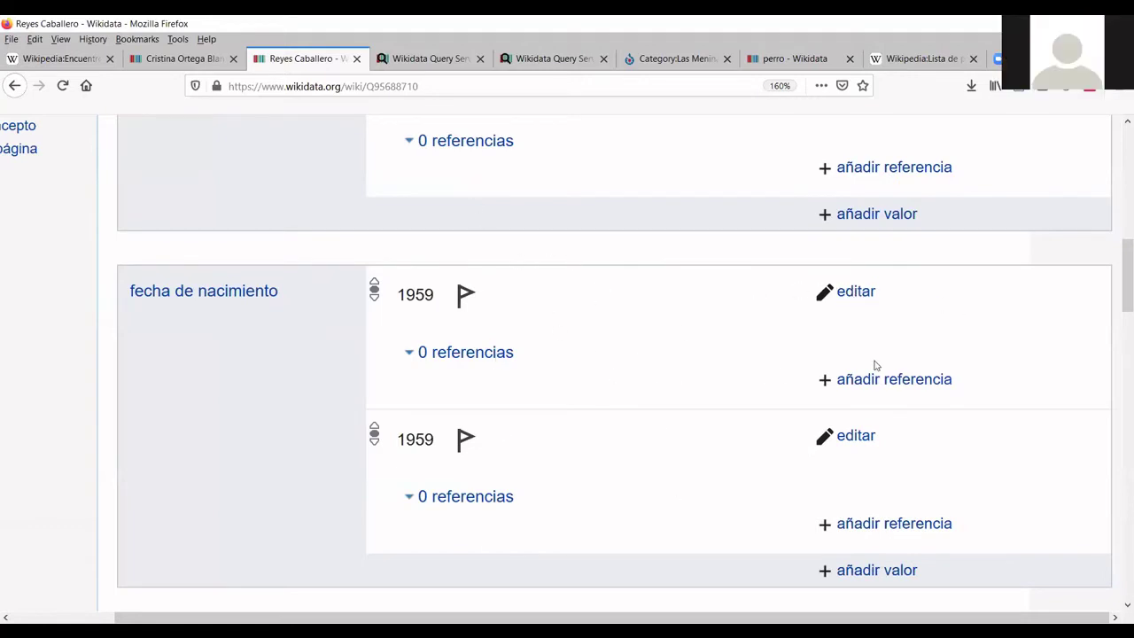
left_click(853, 294)
left_click(873, 405)
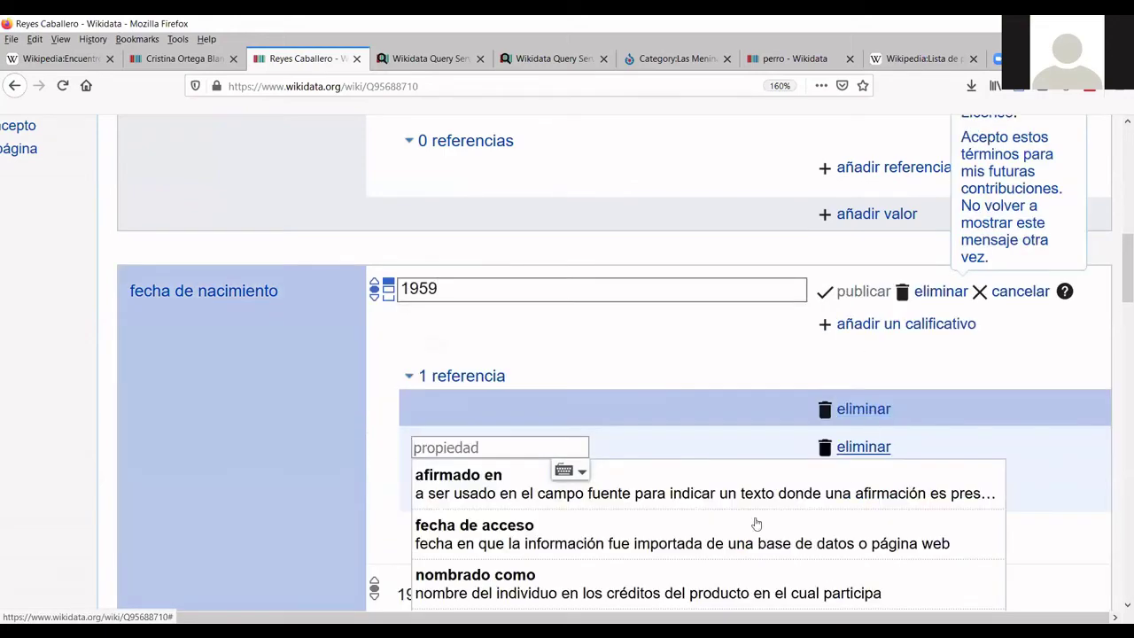
scroll(648, 425, "down", 3)
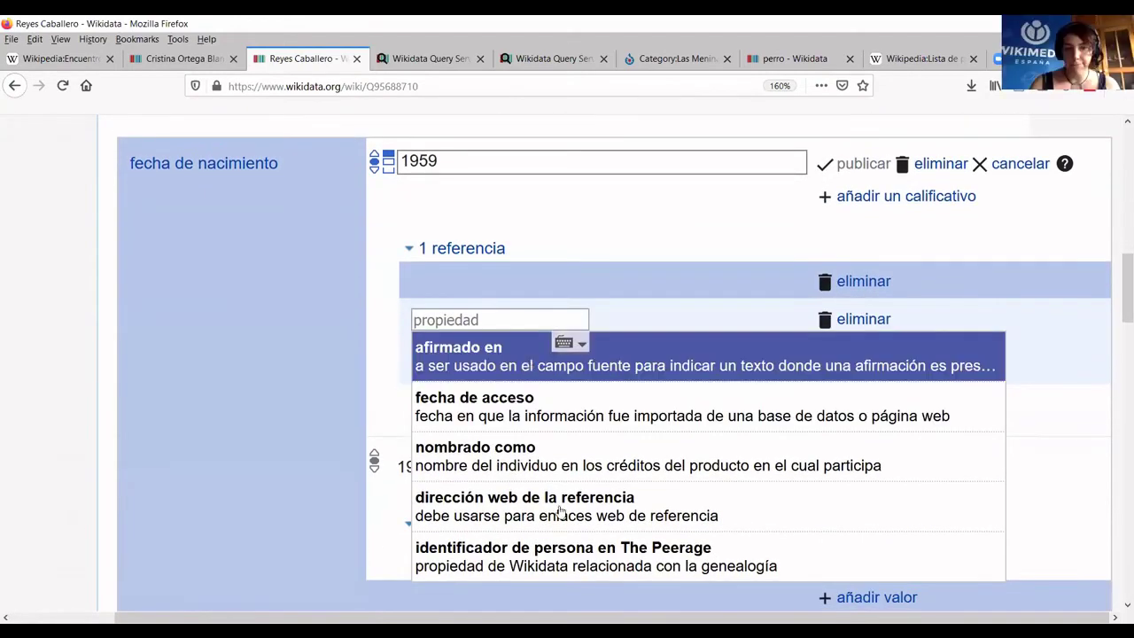
left_click(560, 507)
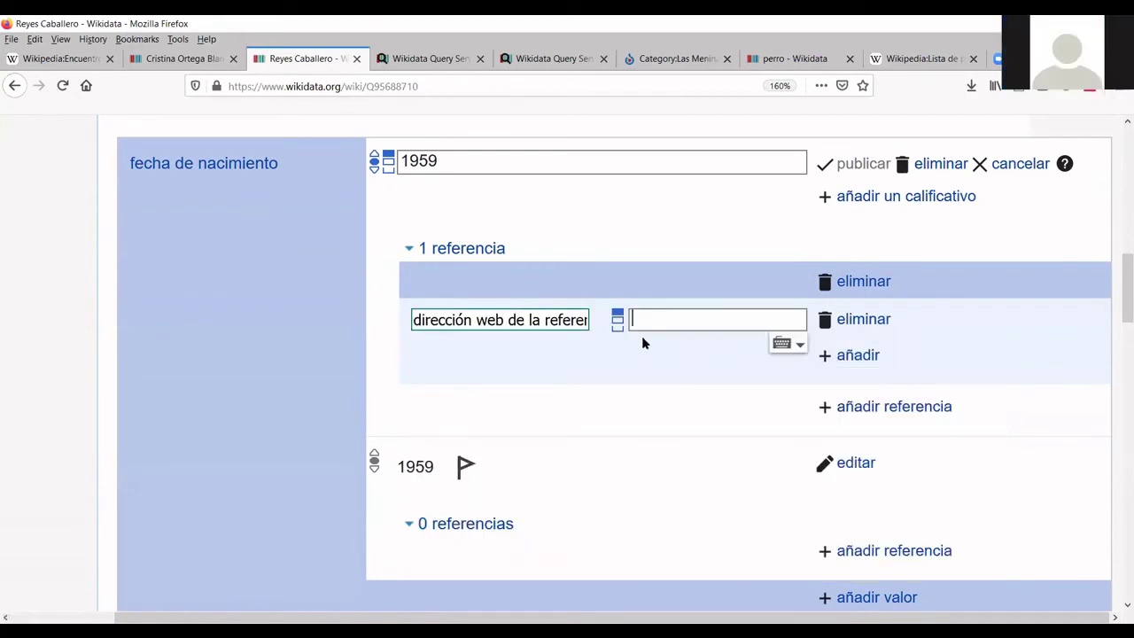
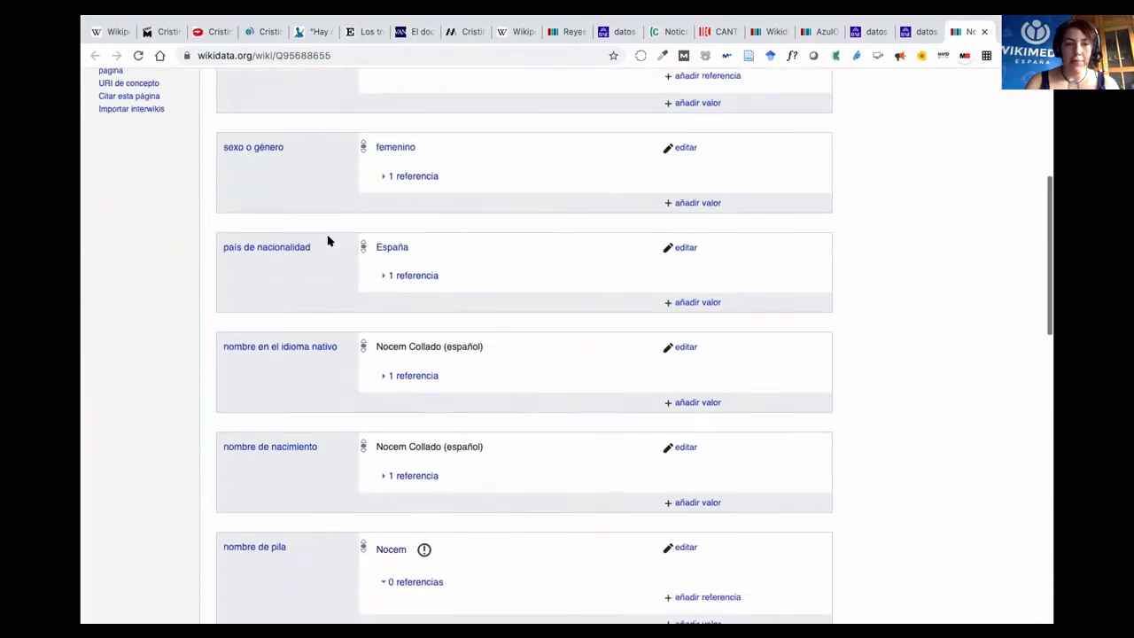
Try to link the Spanish (es) Wikipedia page Noceda del Bierzo to the photographer and documentary maker's item.
scroll(364, 272, "down", 10)
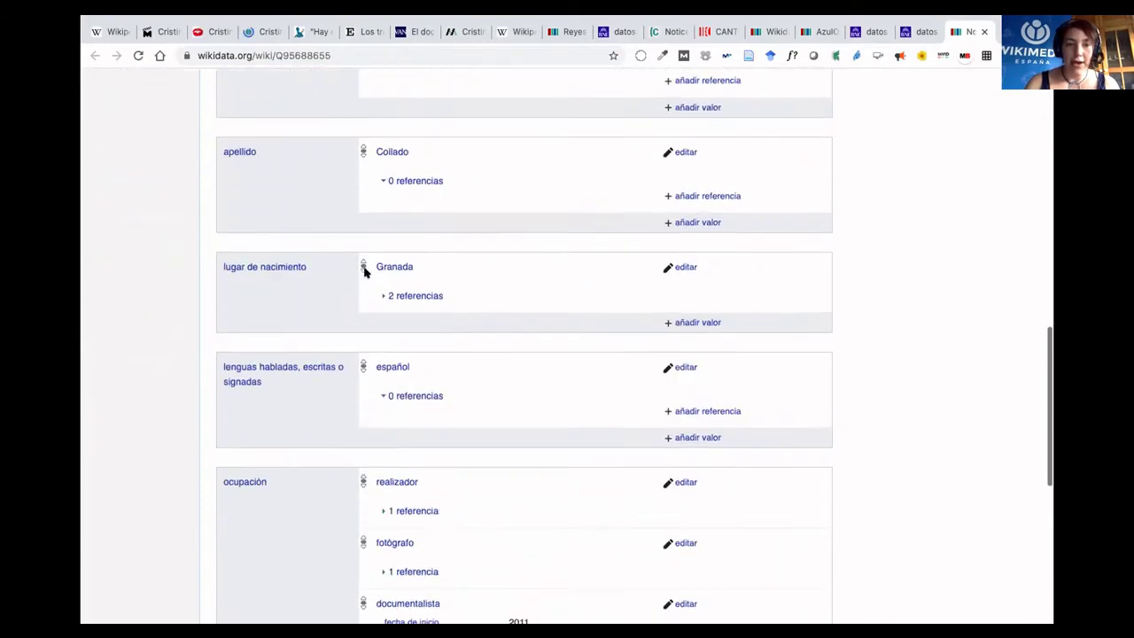
scroll(359, 270, "down", 1)
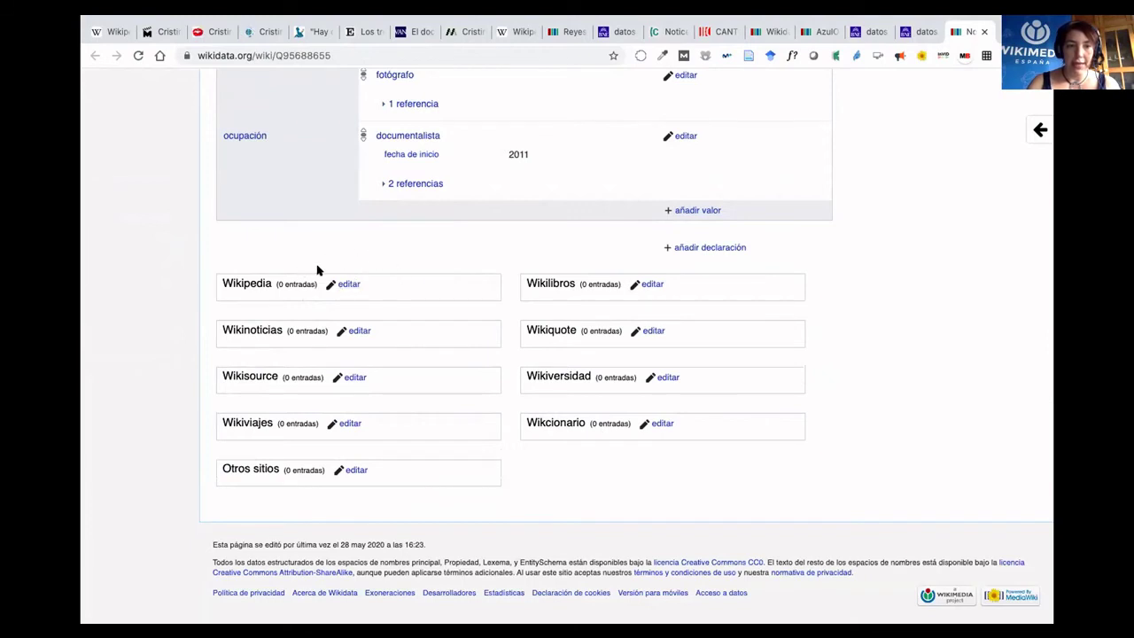
left_click(348, 284)
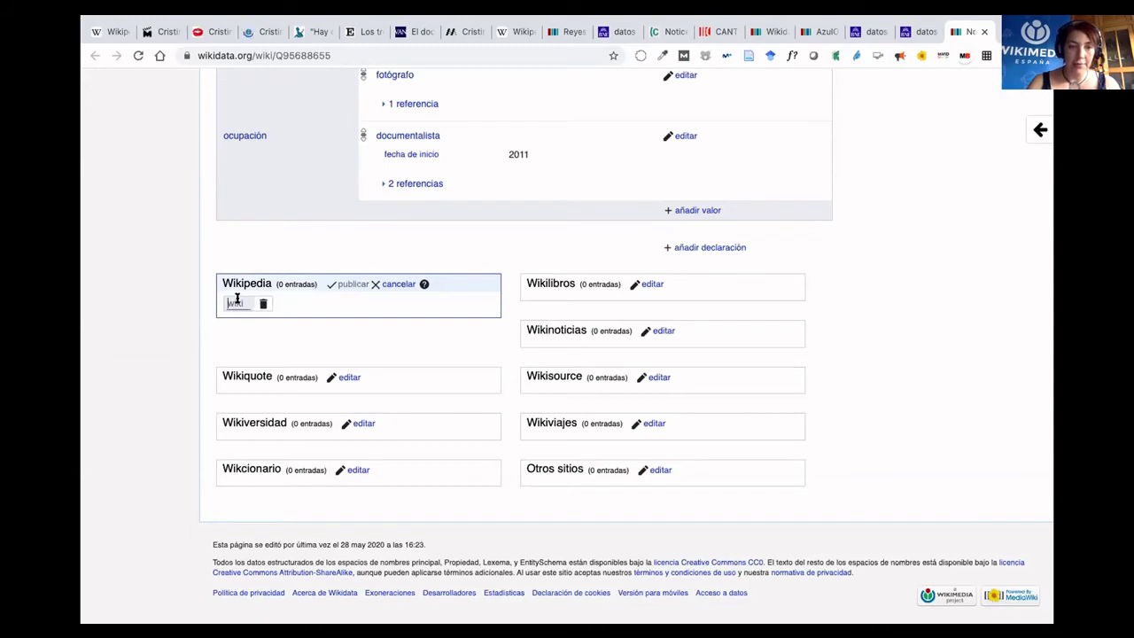
type("e")
type("s")
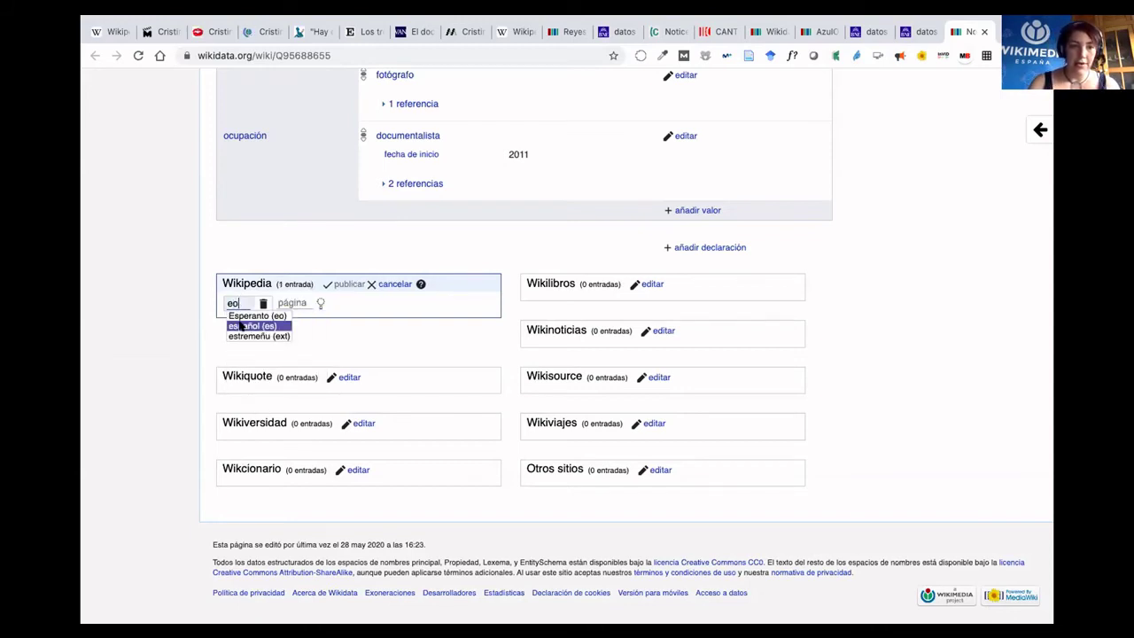
left_click(240, 327)
key("Tab")
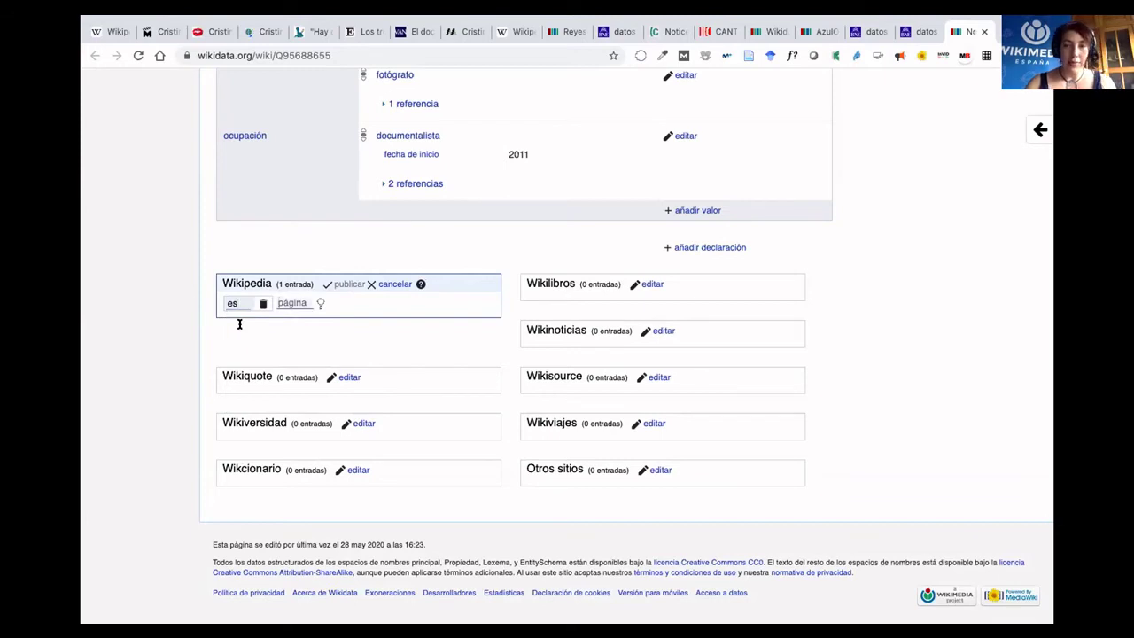
type("No")
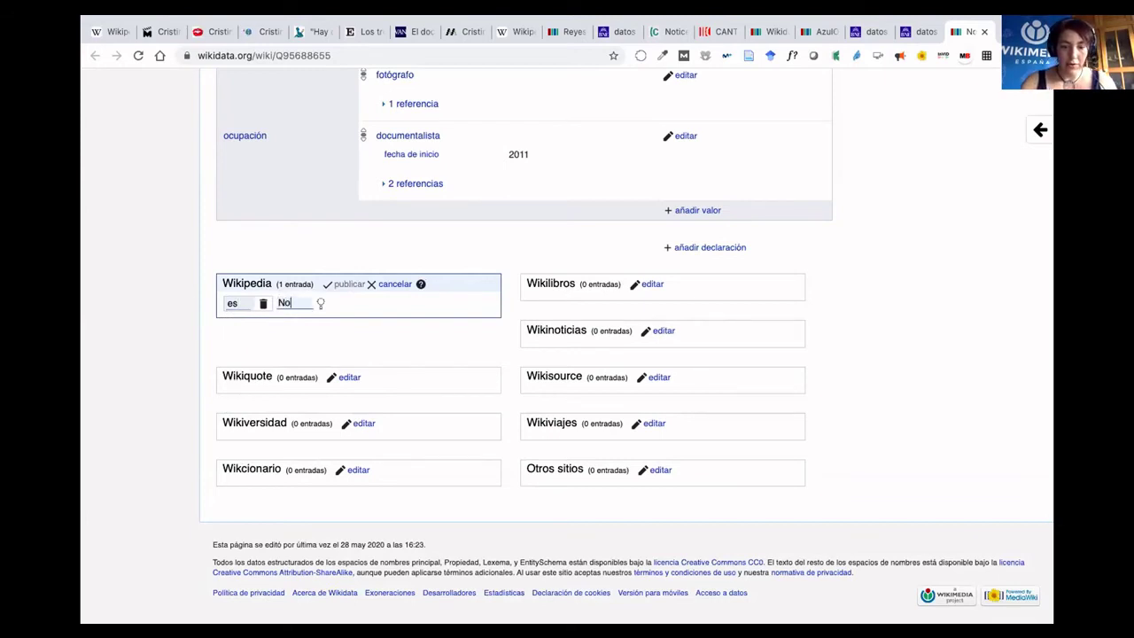
type("cem")
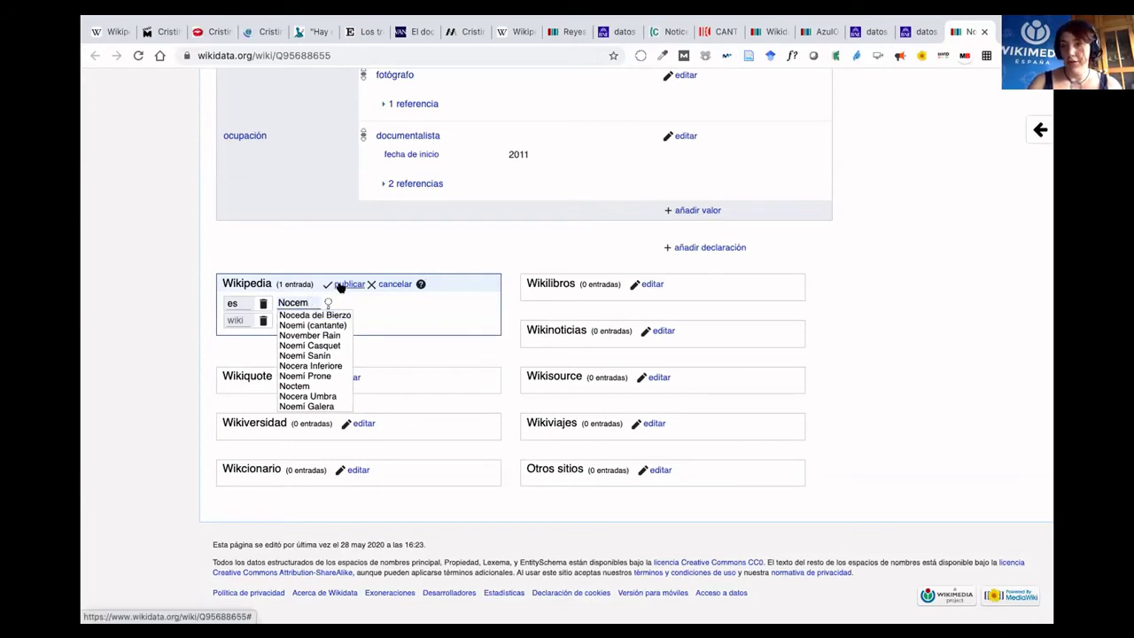
left_click(314, 317)
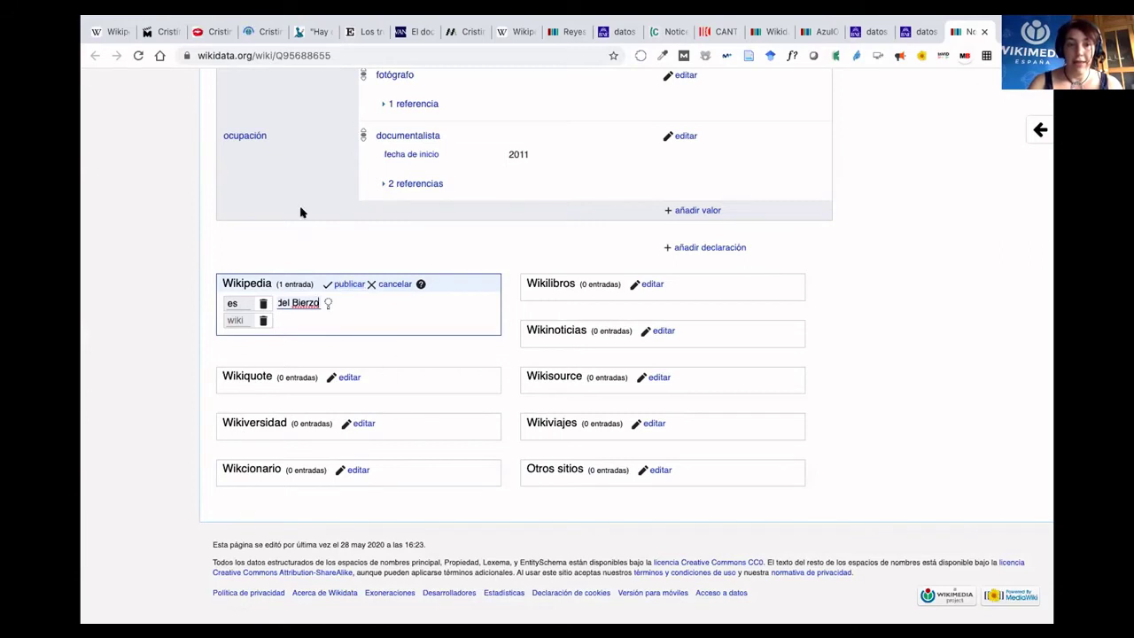
Start a second Wikipedia sitelink for English (en), and discard the unpublished sitelink edits.
left_click(234, 320)
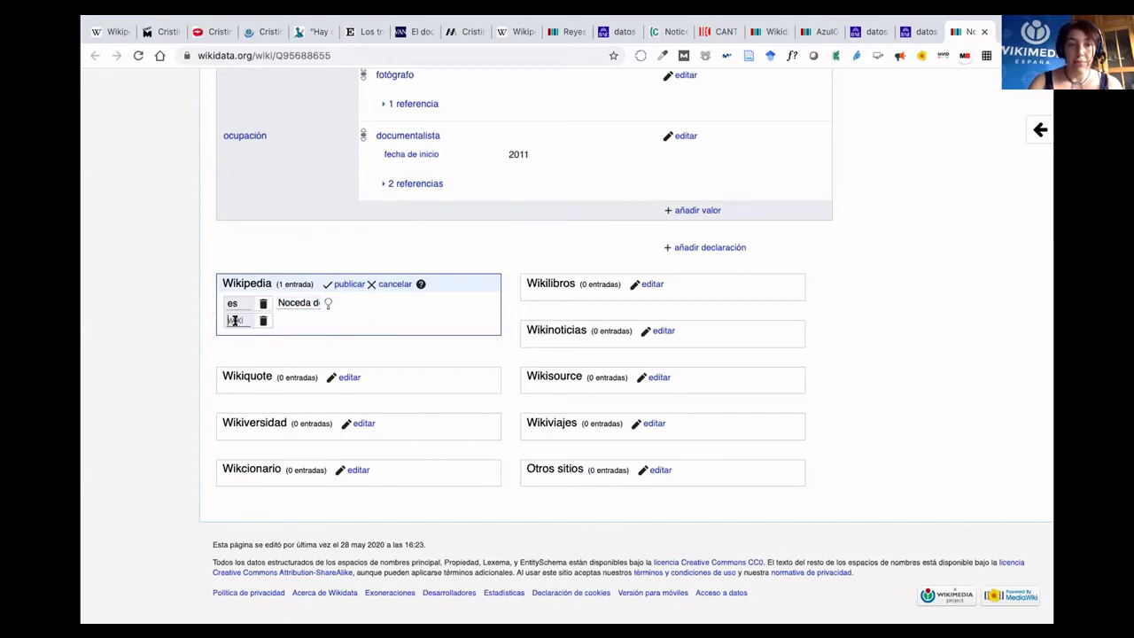
type("en")
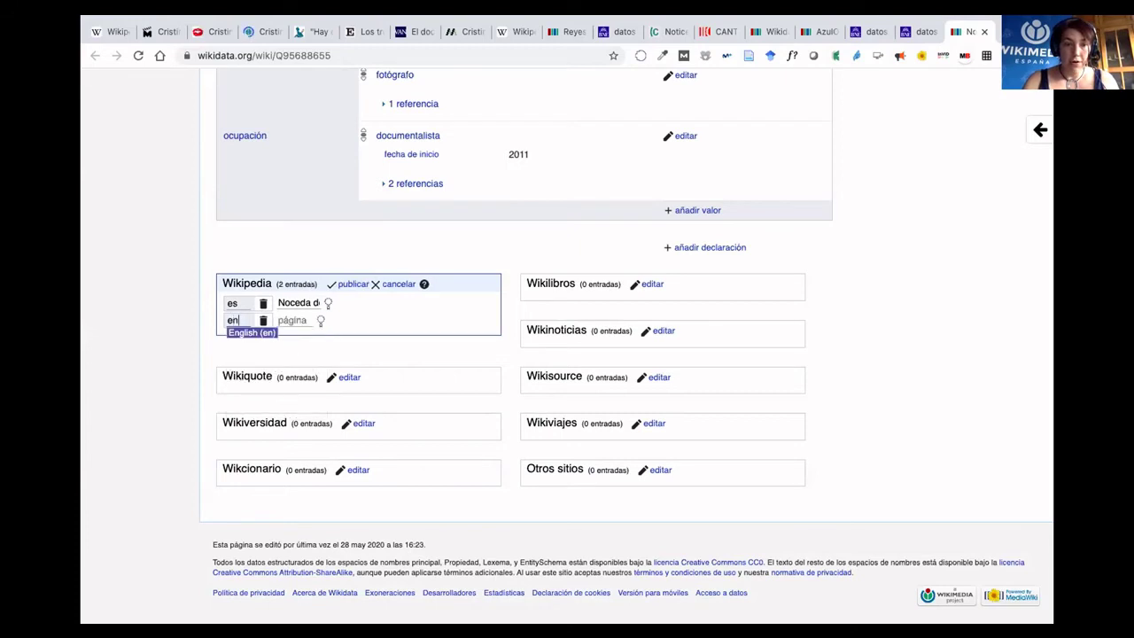
left_click(239, 333)
left_click(293, 319)
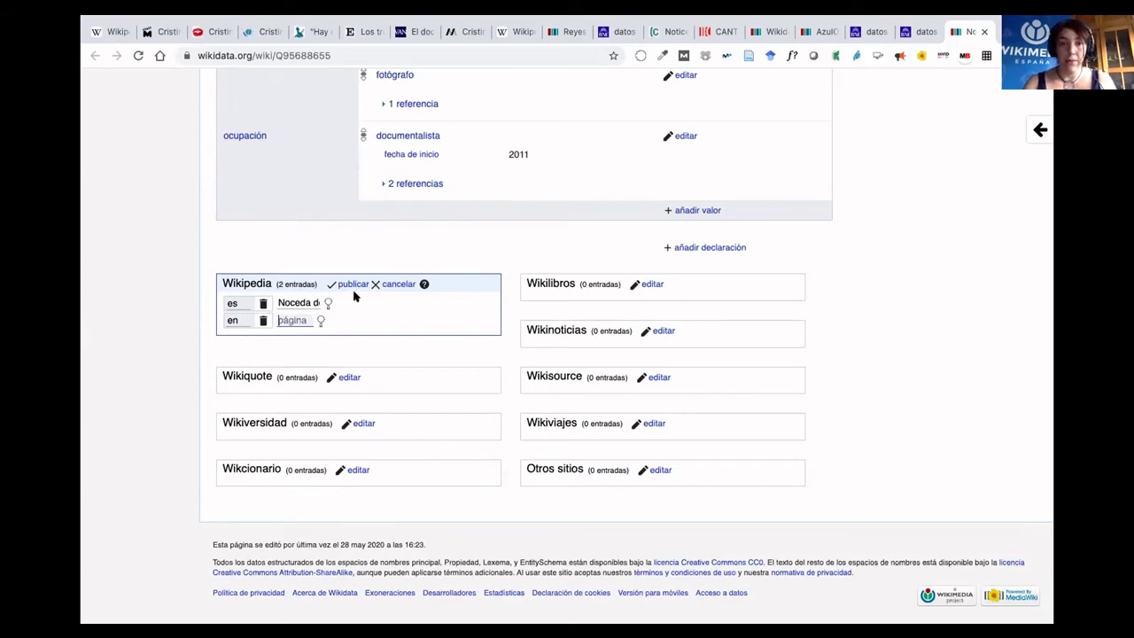
left_click(391, 286)
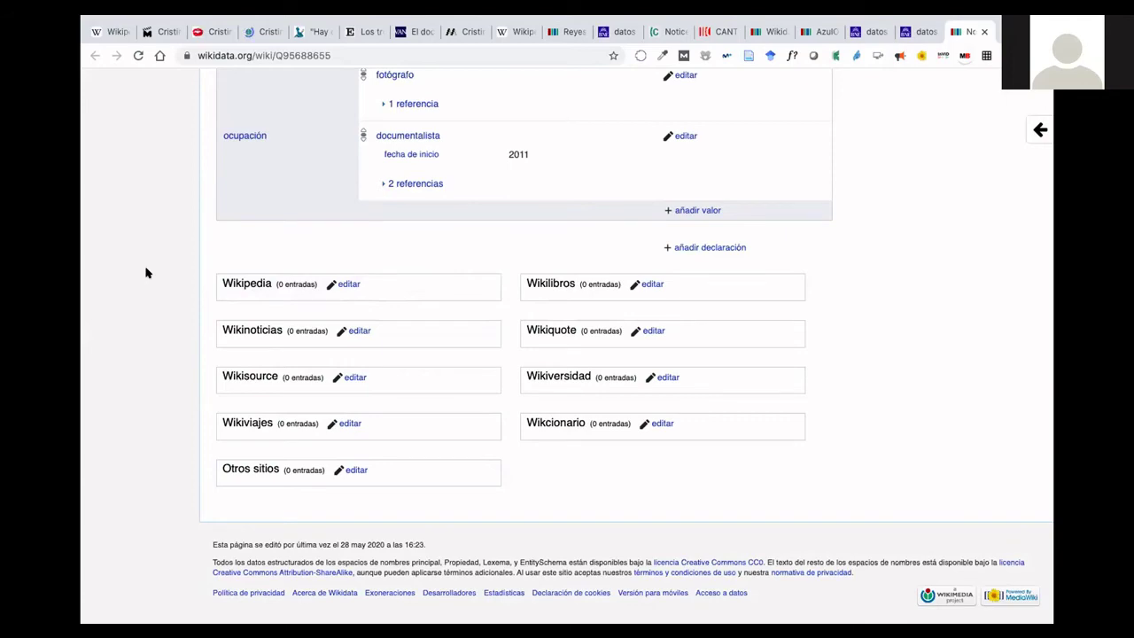
Search Wikidata for the film director by her full name and open her item, Q95688710.
scroll(147, 273, "up", 20)
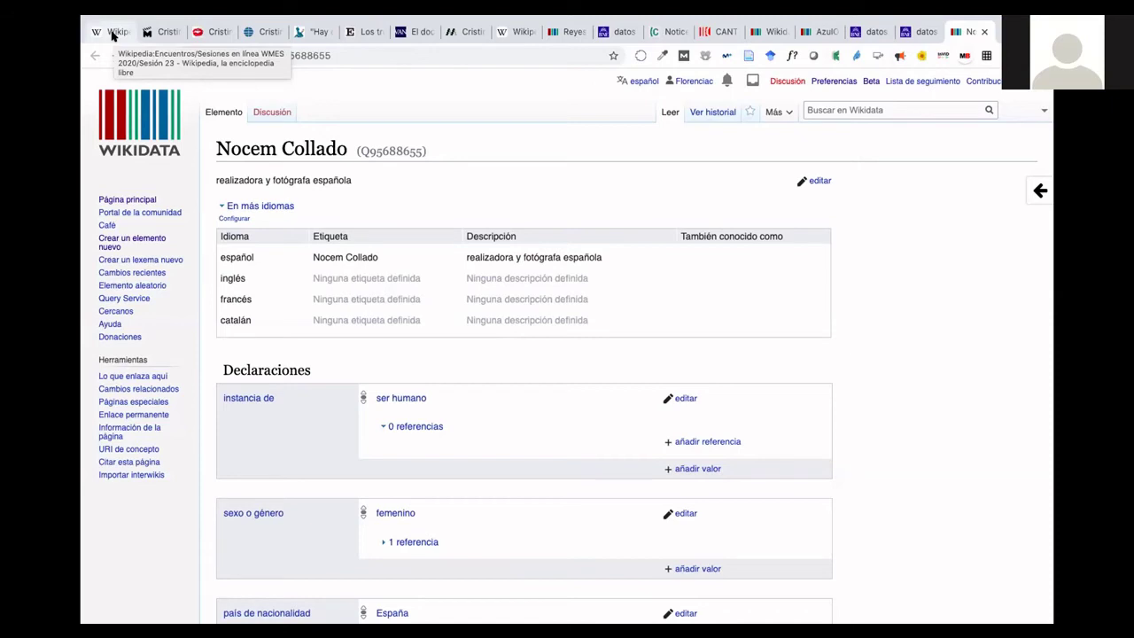
left_click(831, 109)
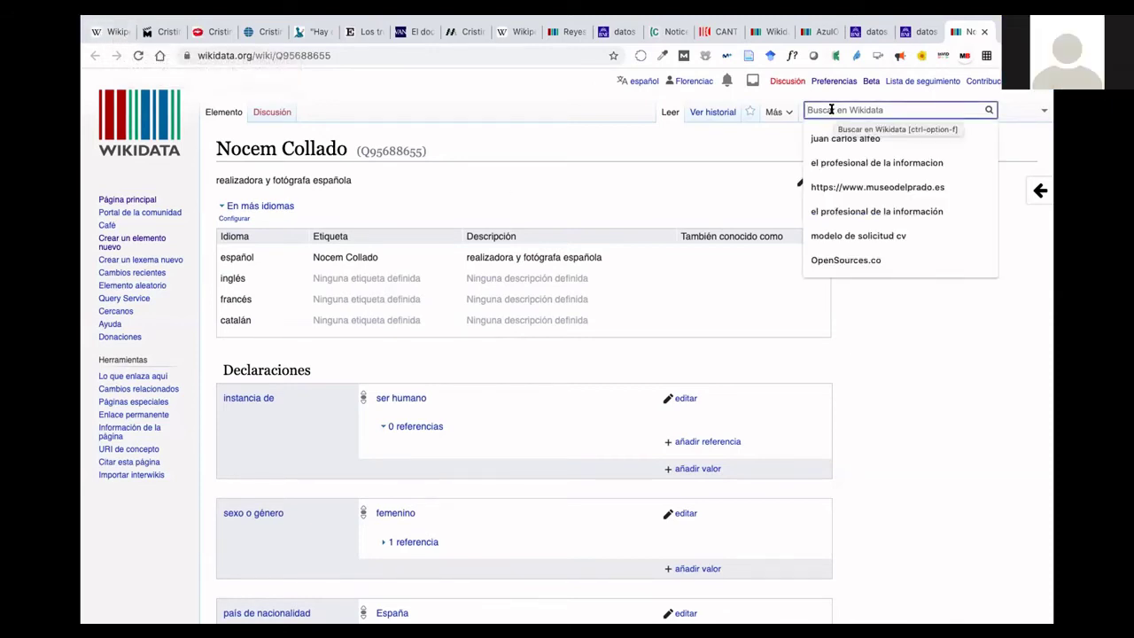
type("Gabrie")
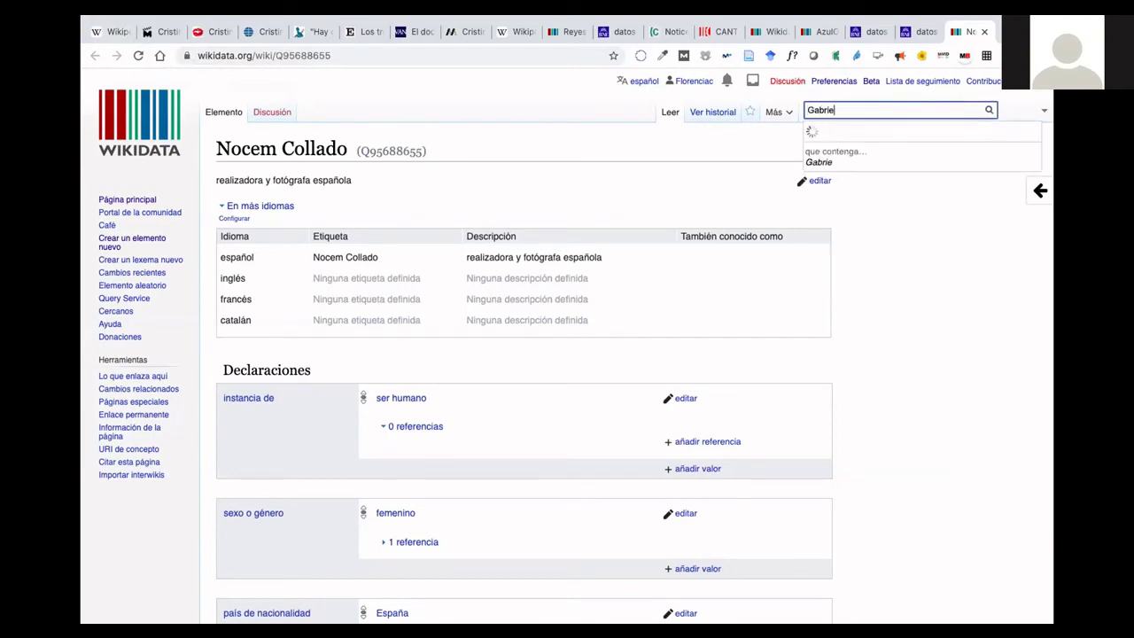
key("BackSpace")
key("BackSpace")
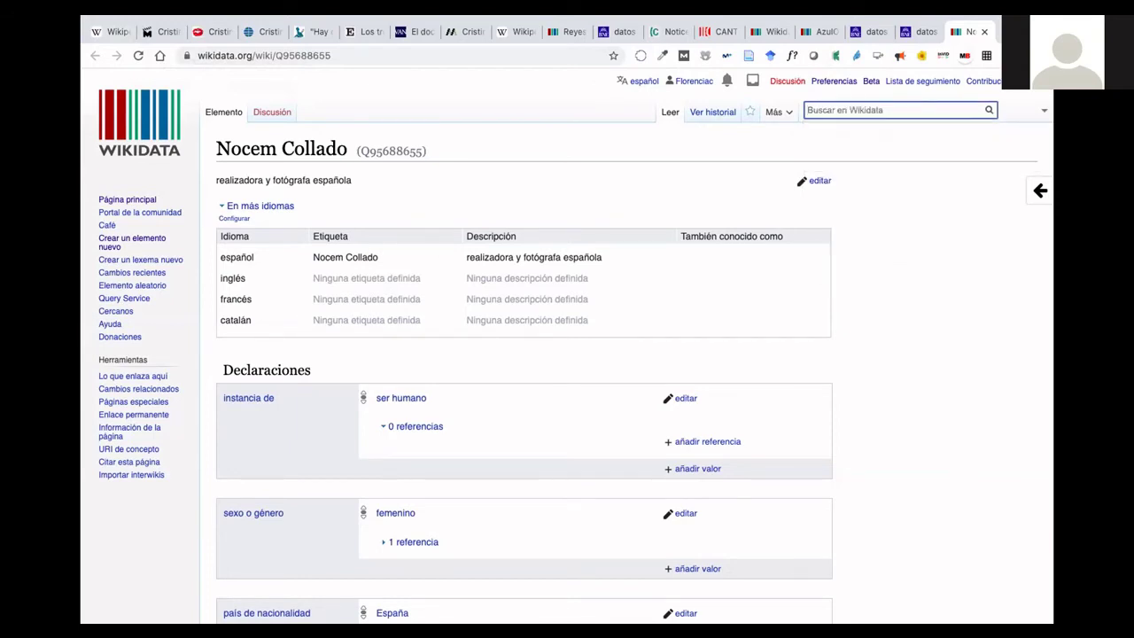
type("Reye")
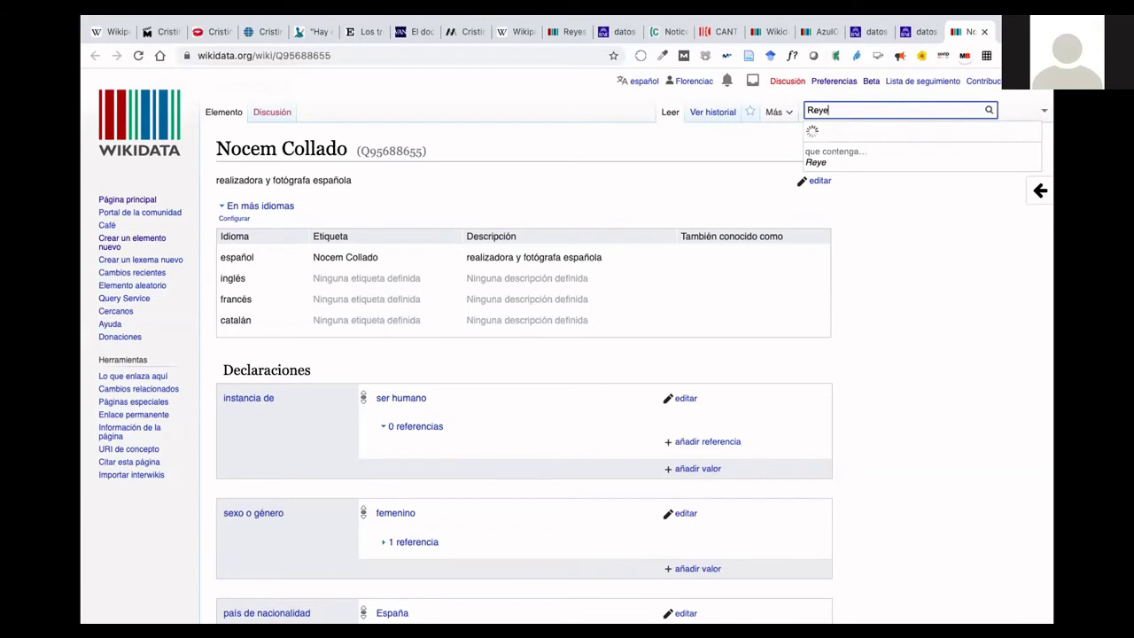
type("s Cab")
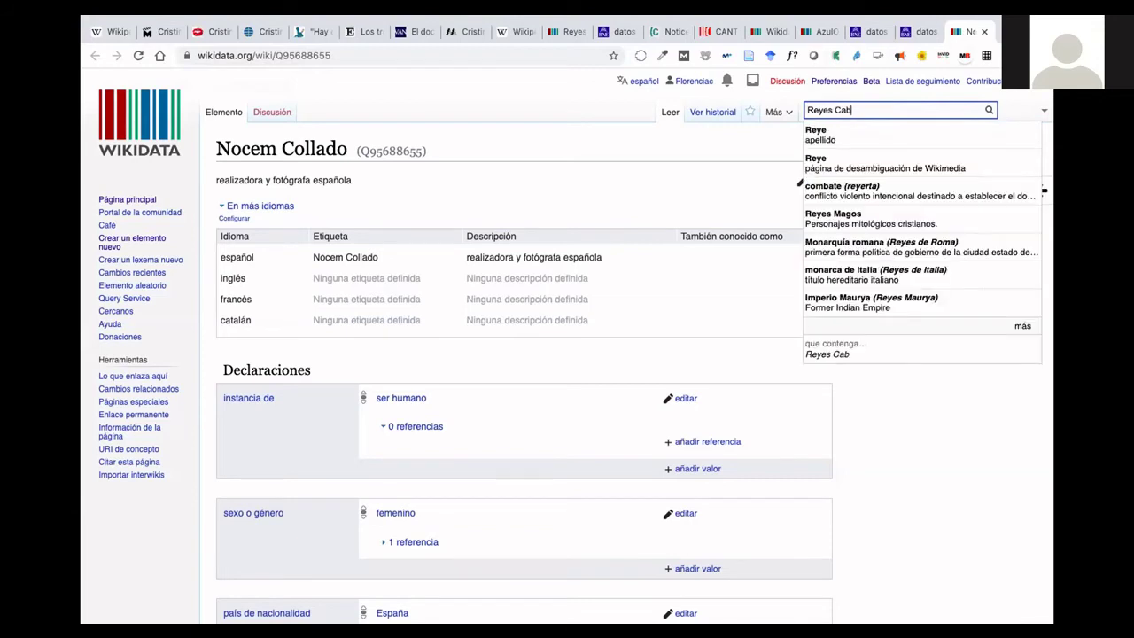
key("Down")
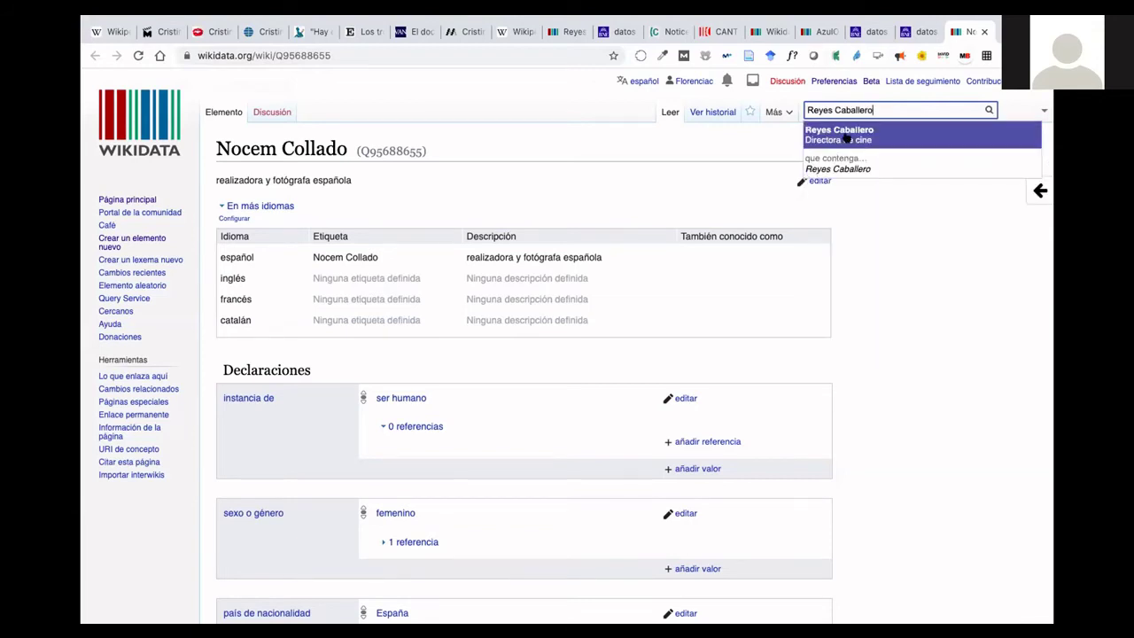
key("Return")
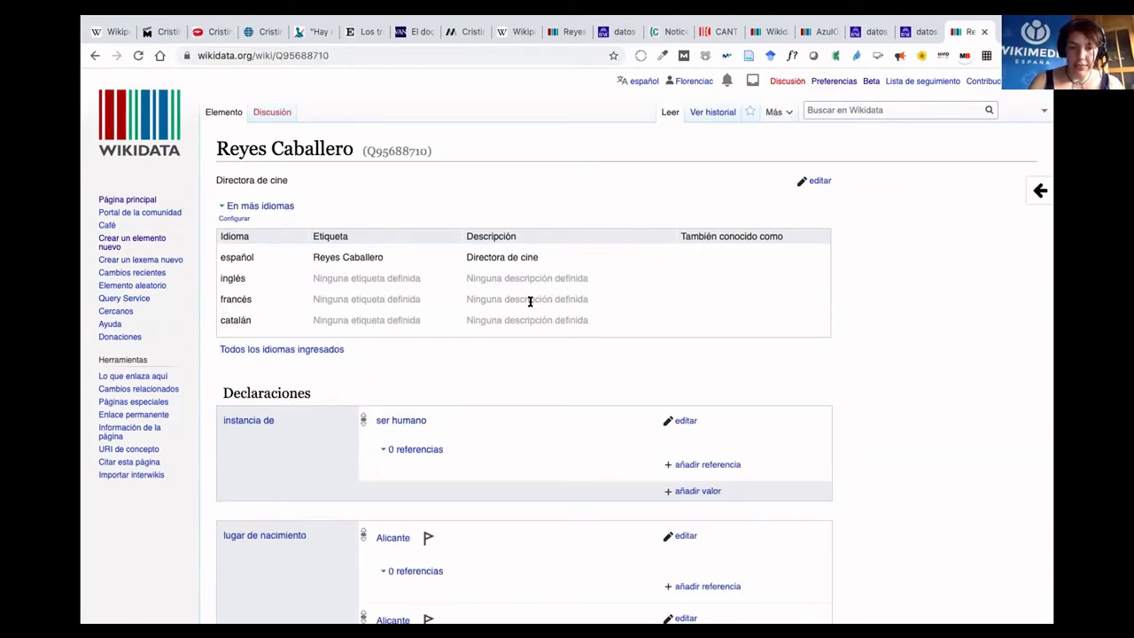
Examine the film director's item, checking its labels in each language and its existing statements.
scroll(510, 423, "down", 1)
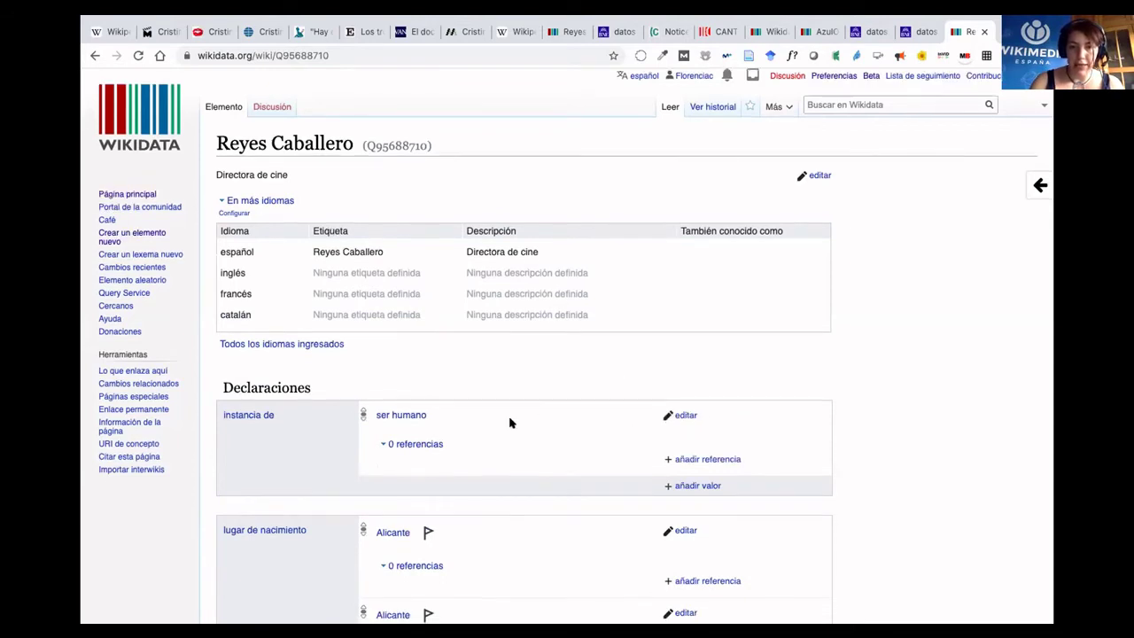
scroll(509, 422, "down", 3)
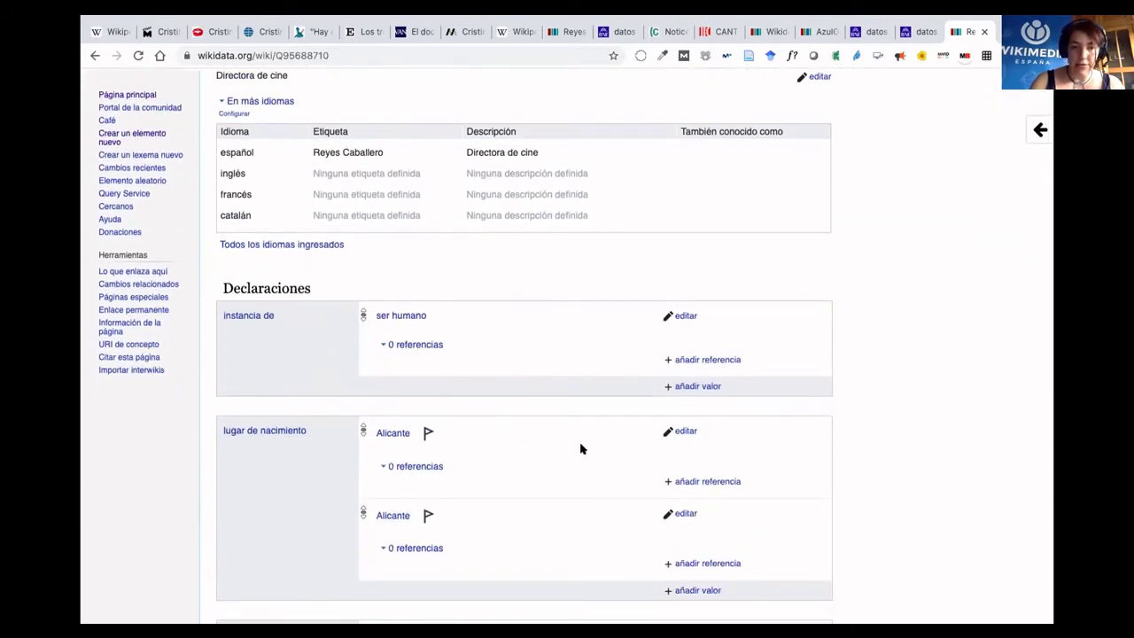
scroll(580, 450, "down", 5)
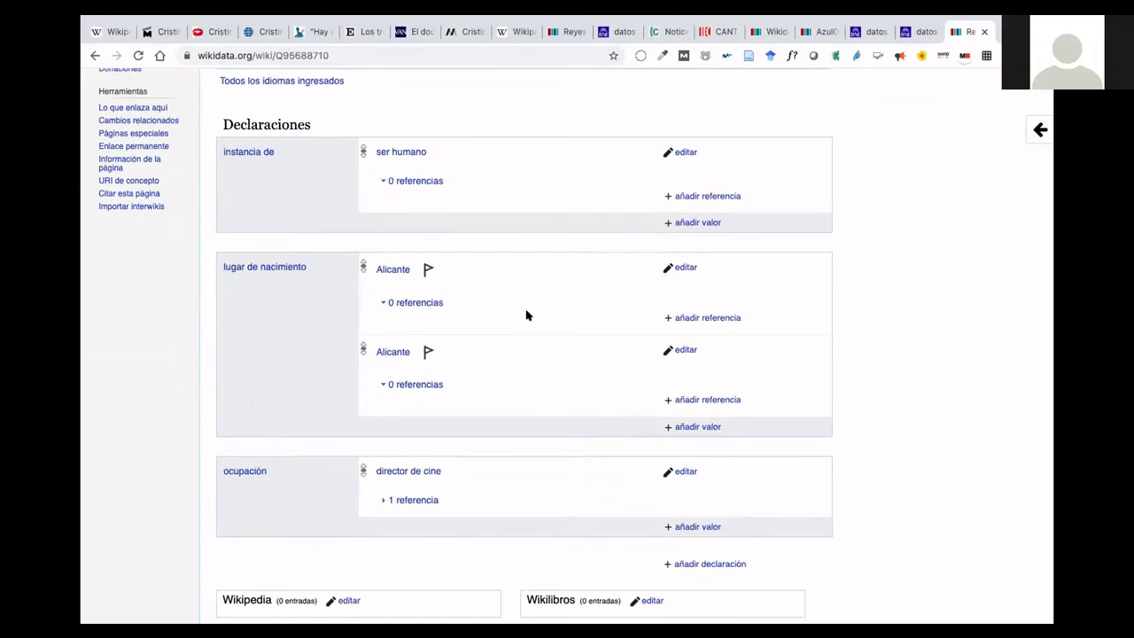
scroll(526, 314, "down", 1)
scroll(526, 313, "up", 1)
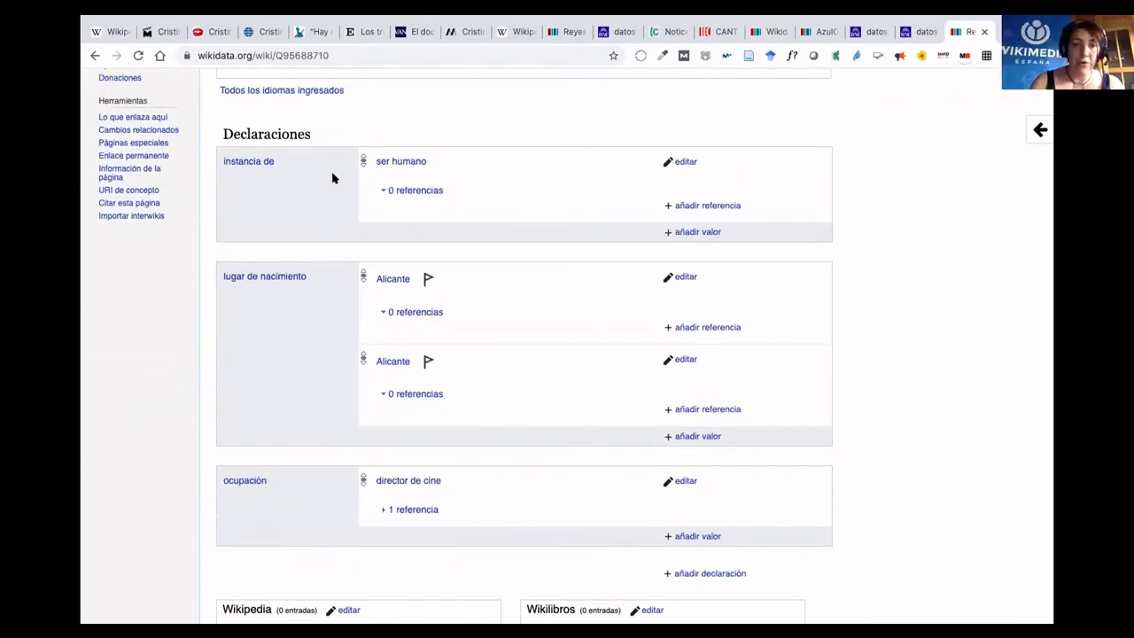
scroll(334, 260, "up", 4)
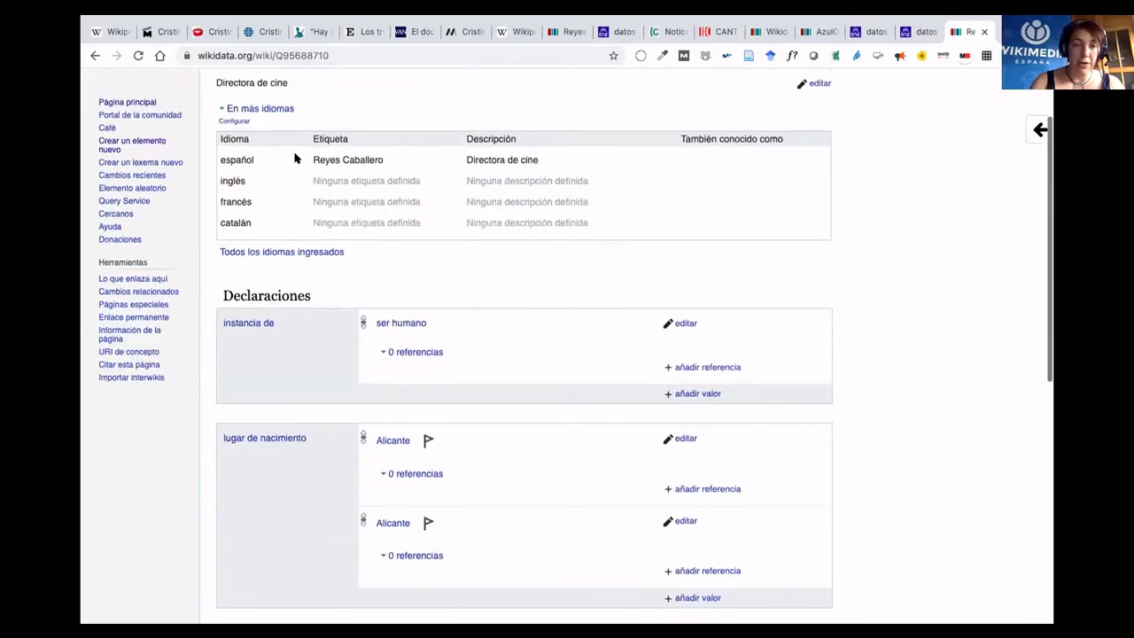
scroll(298, 158, "up", 1)
double_click(323, 202)
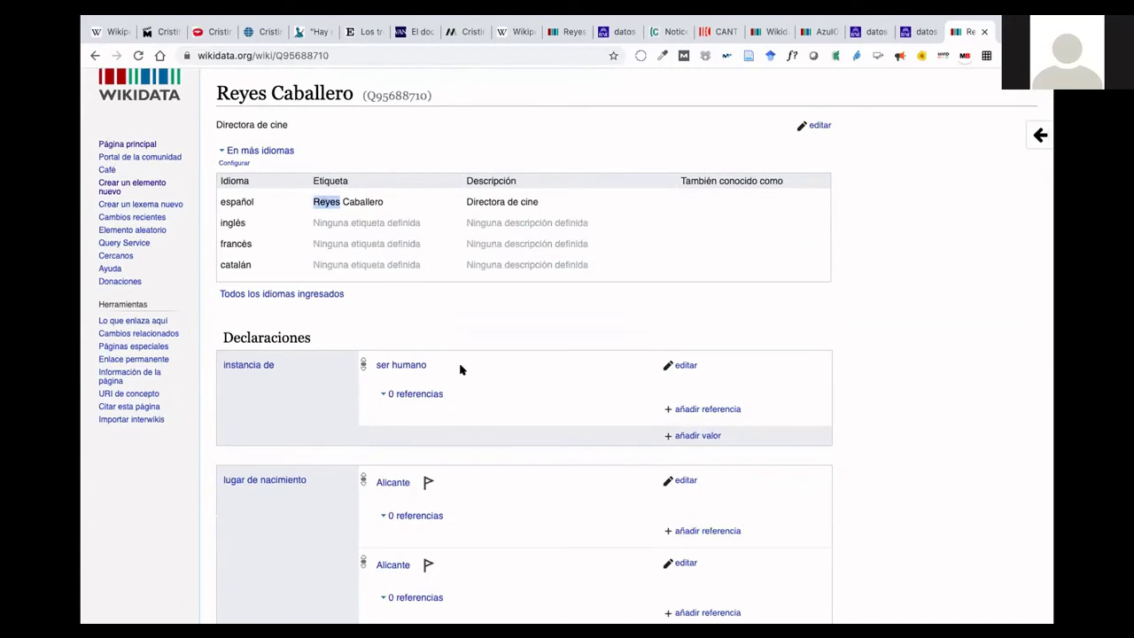
Add a sexo o género statement with the value femenino to the film director's item and publish it.
scroll(460, 369, "down", 8)
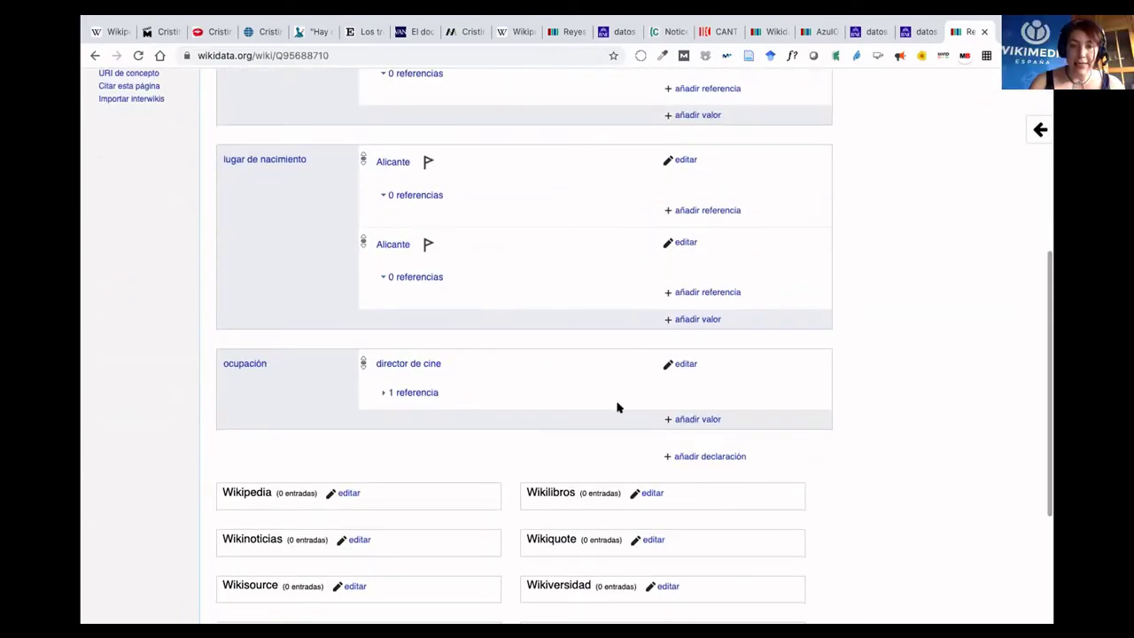
left_click(715, 456)
left_click(253, 480)
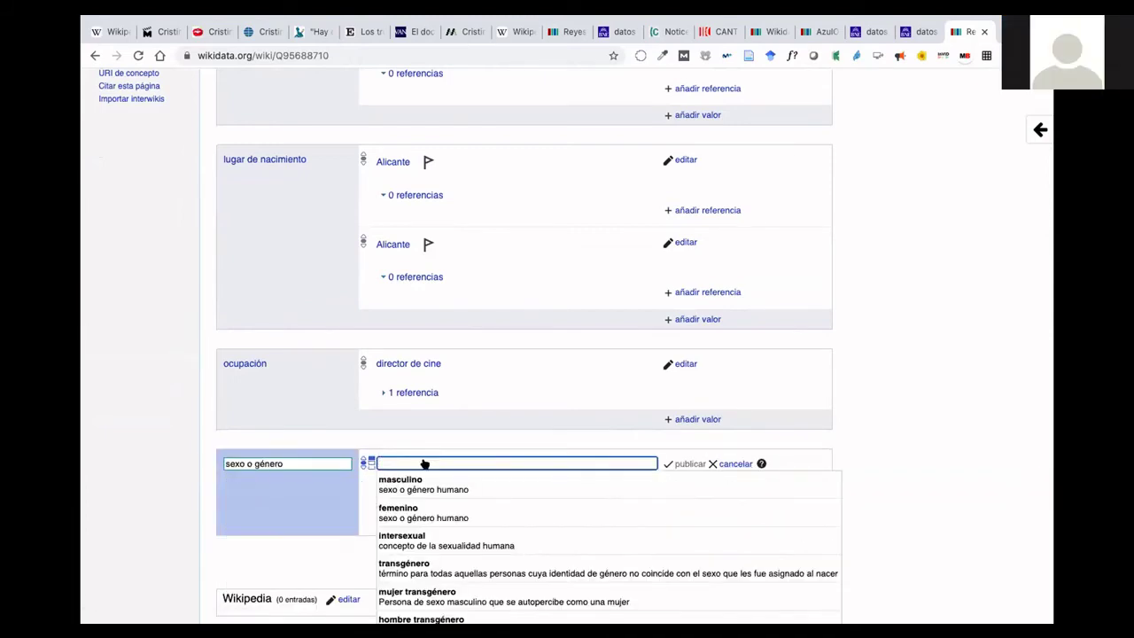
left_click(419, 511)
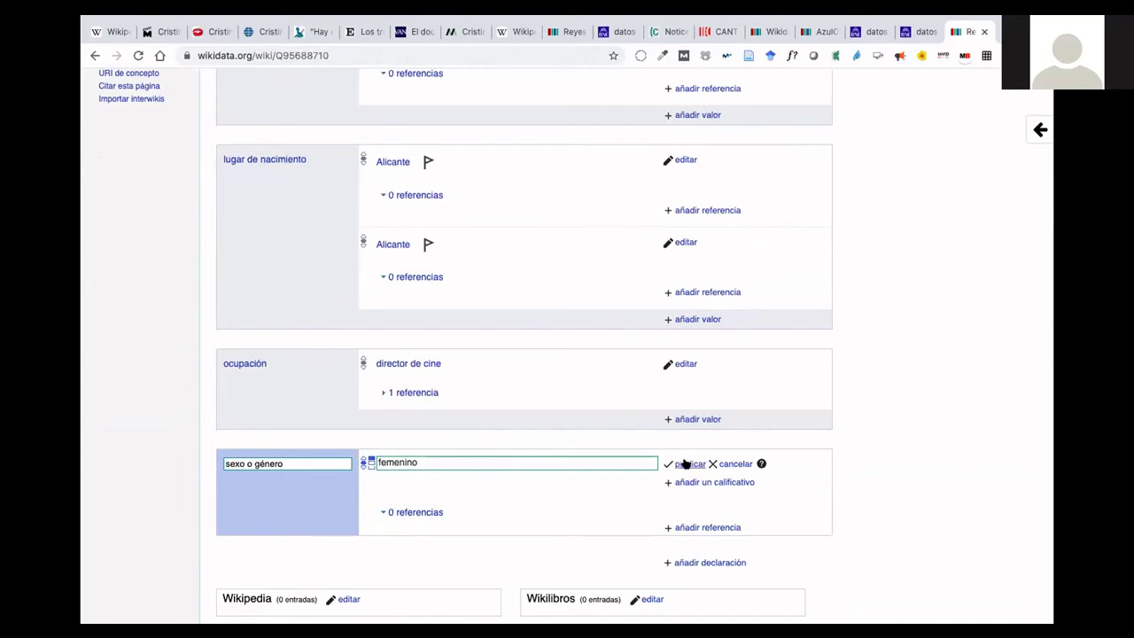
left_click(688, 463)
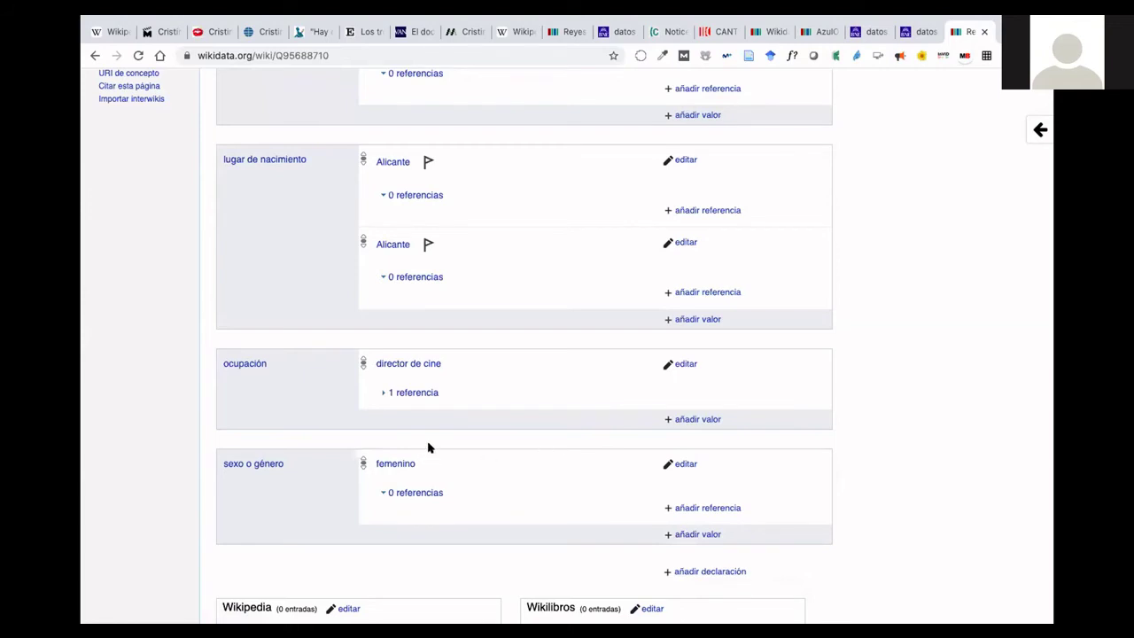
Reload the film director's item and review the order of its statements.
scroll(428, 447, "down", 1)
scroll(428, 447, "up", 3)
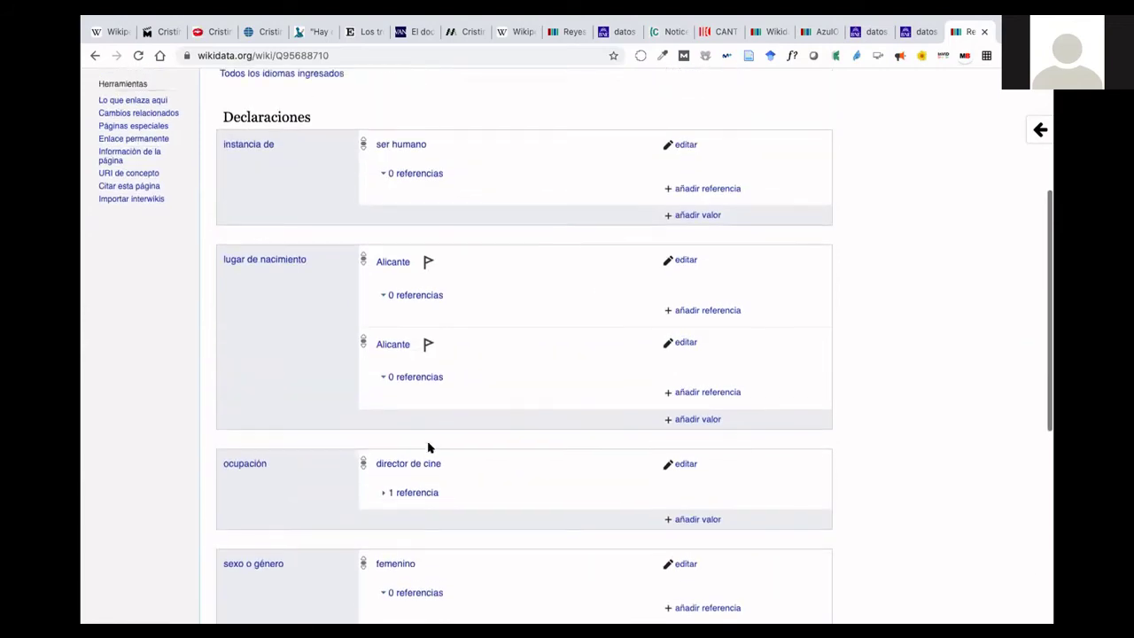
scroll(430, 448, "up", 2)
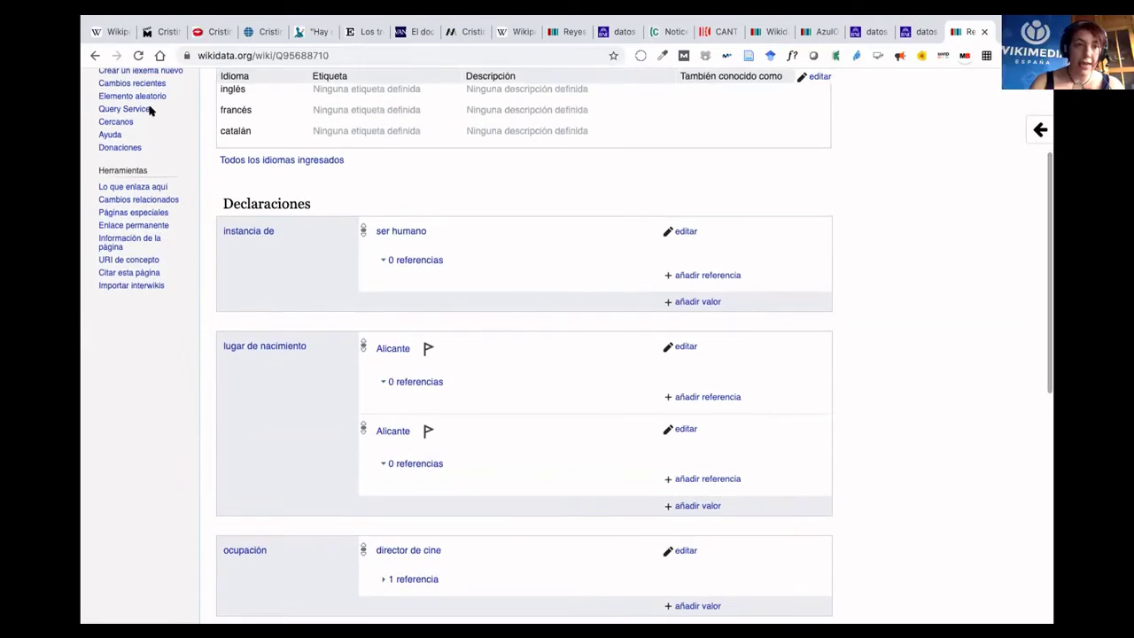
left_click(139, 56)
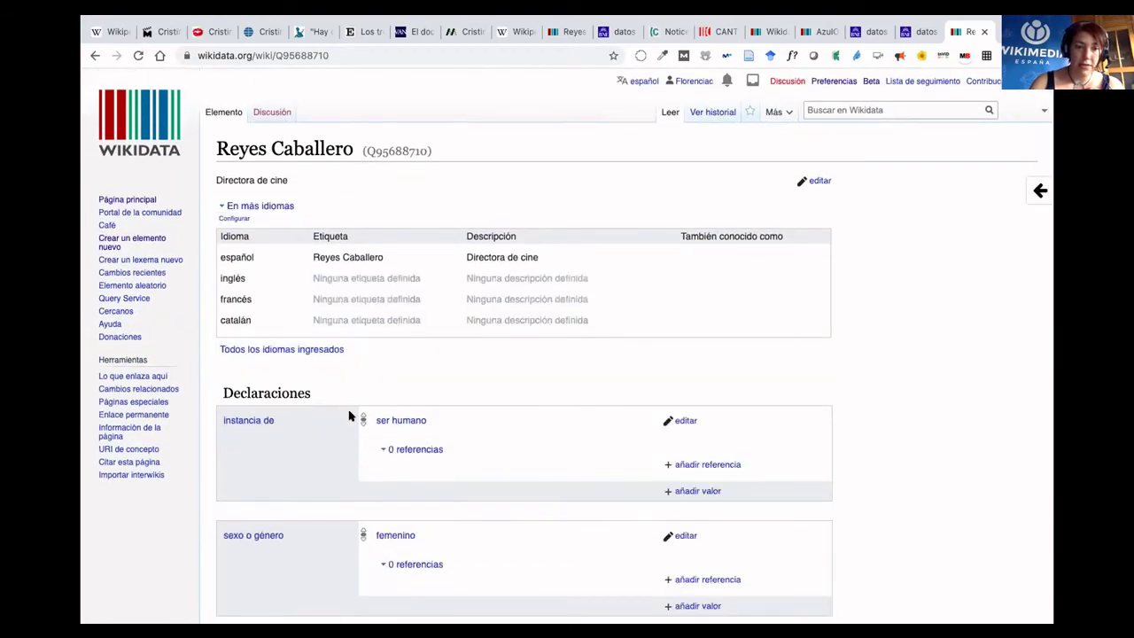
scroll(375, 489, "down", 5)
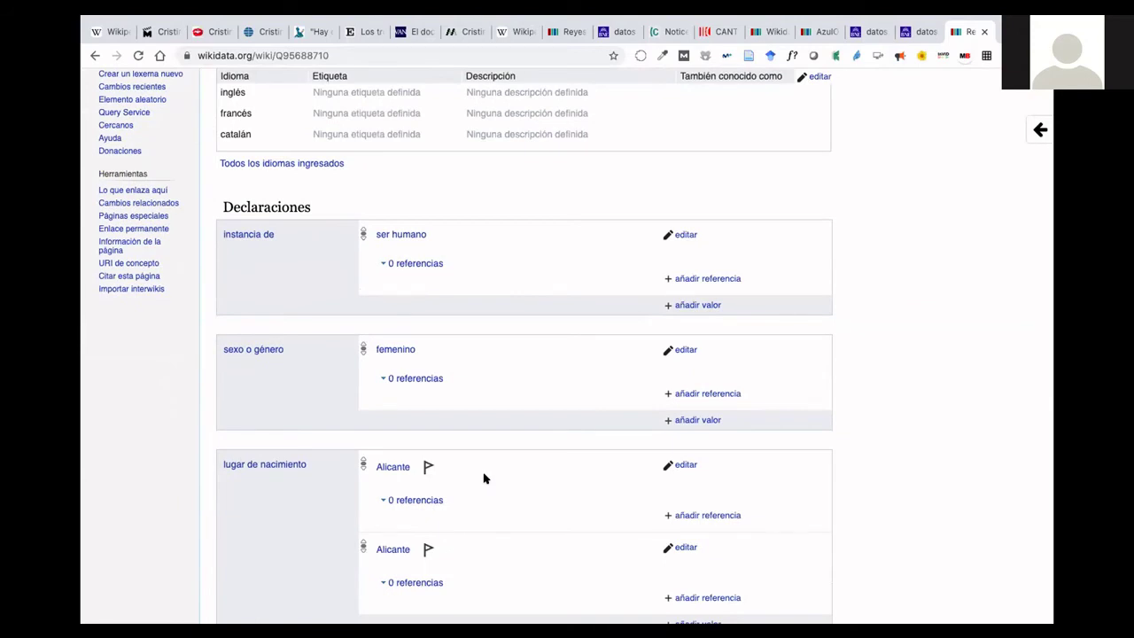
scroll(484, 479, "down", 3)
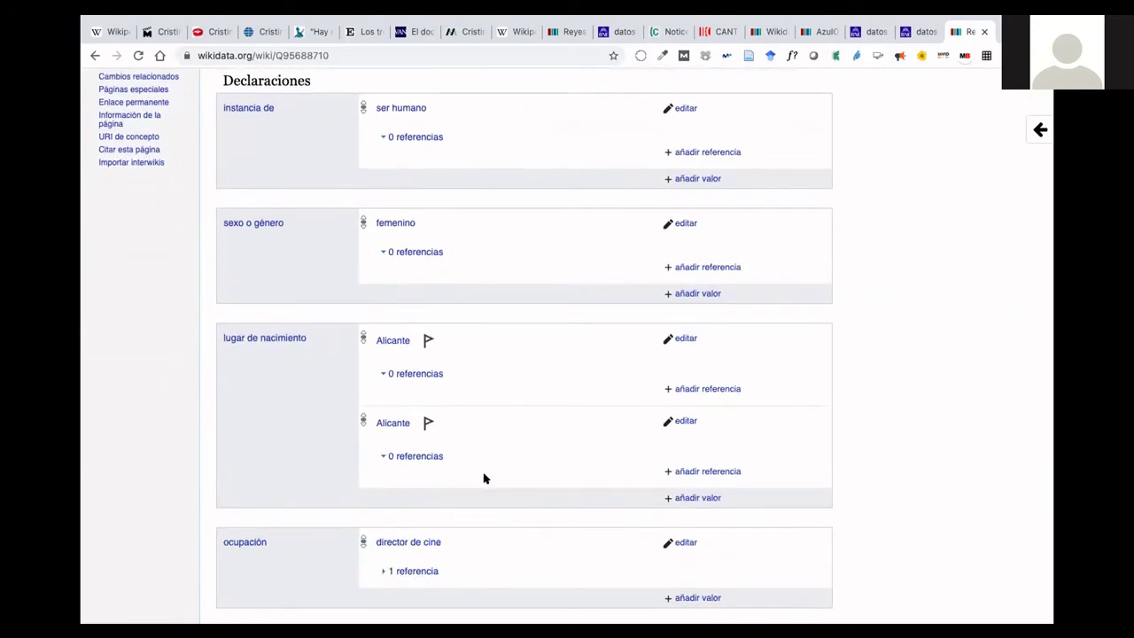
scroll(484, 479, "down", 4)
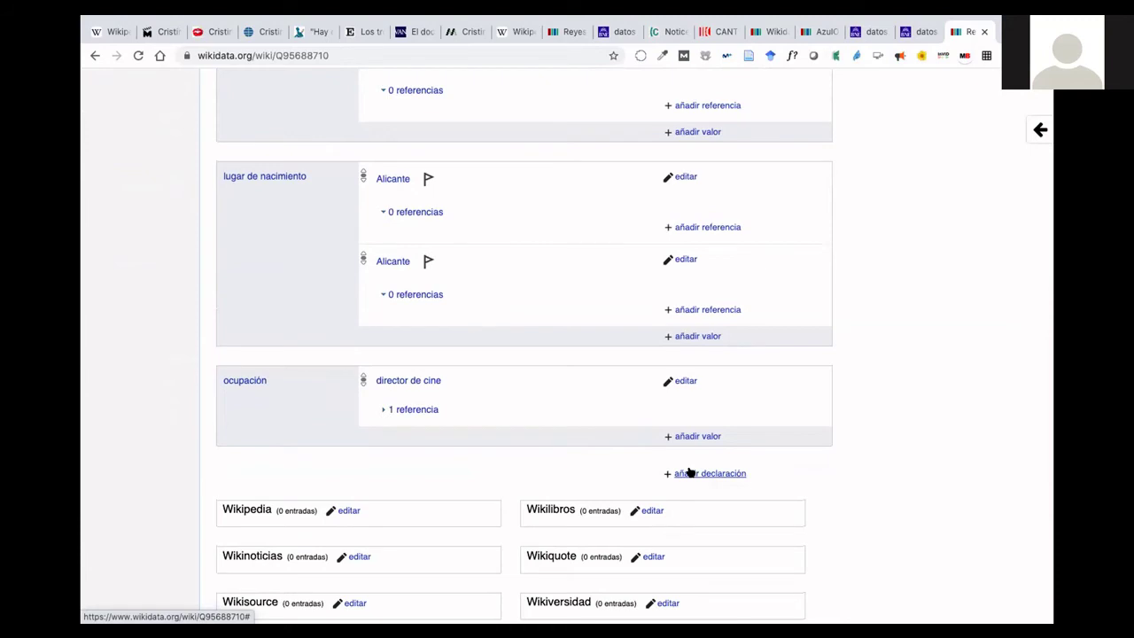
scroll(689, 474, "up", 2)
scroll(689, 473, "up", 2)
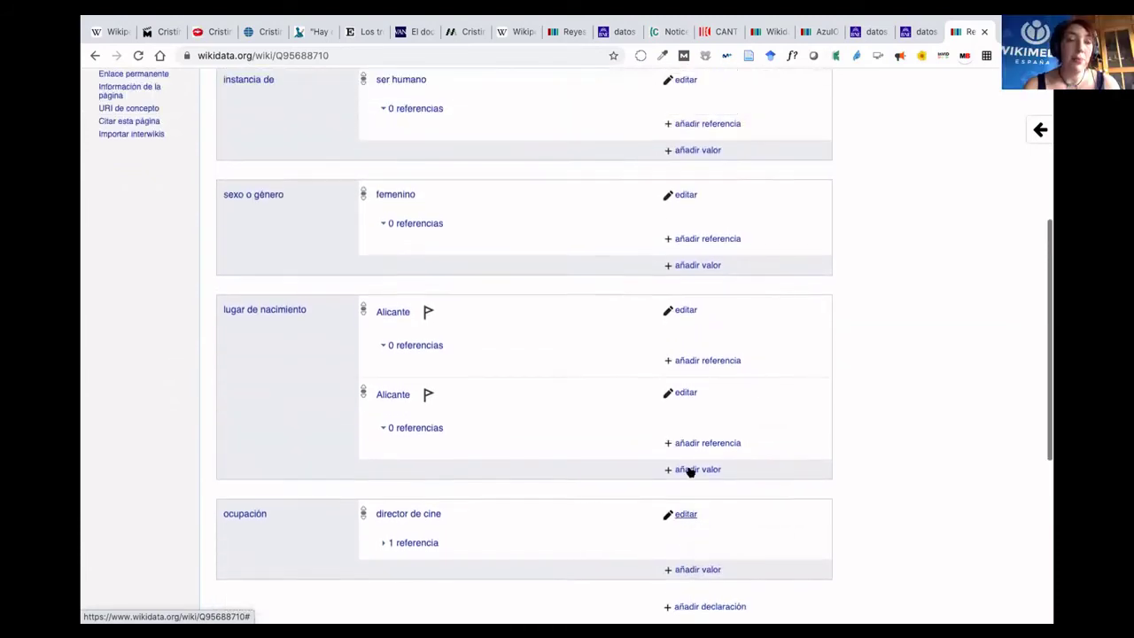
scroll(689, 471, "down", 1)
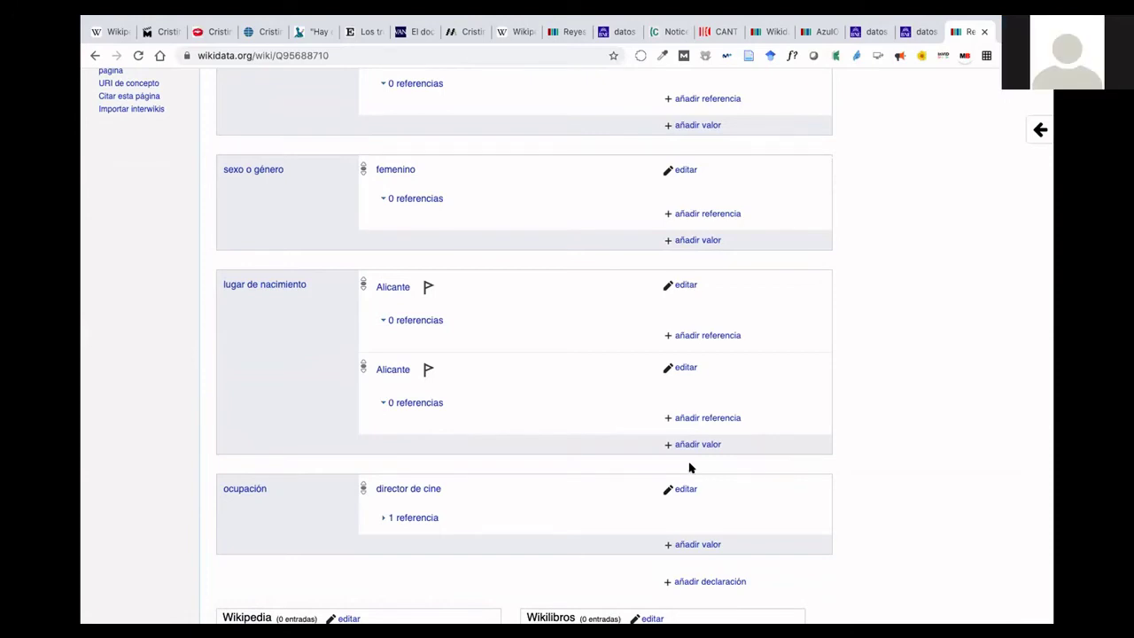
mouse_move(736, 18)
scroll(496, 442, "down", 1)
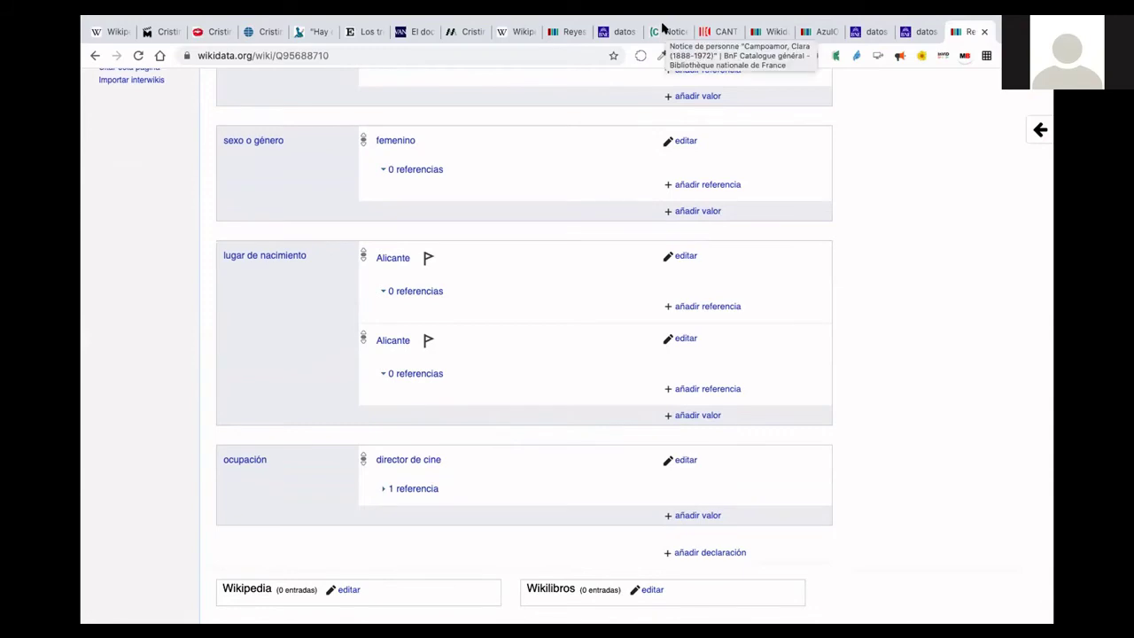
mouse_move(671, 16)
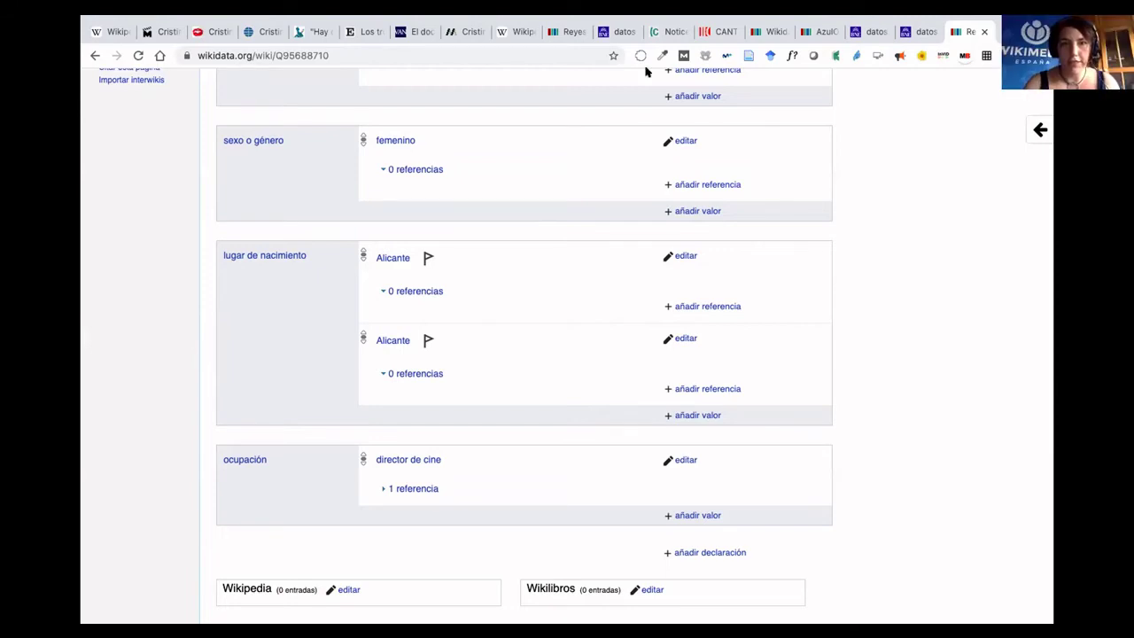
Search Wikidata for the sound technician by name and open the item Q95688732.
scroll(236, 208, "up", 2)
scroll(236, 207, "up", 5)
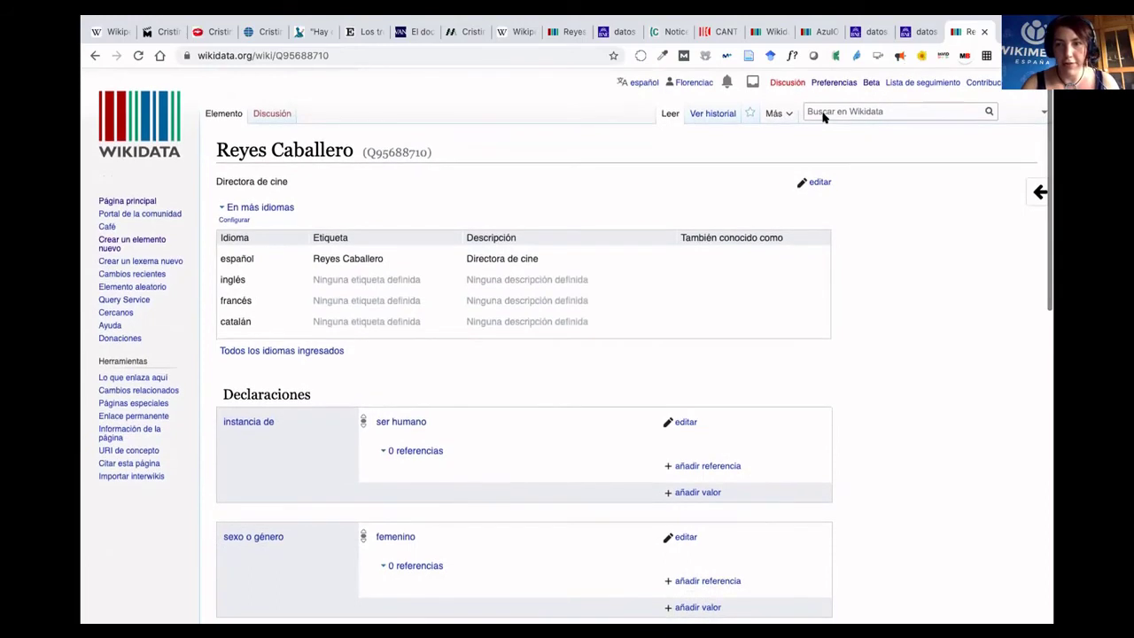
left_click(824, 111)
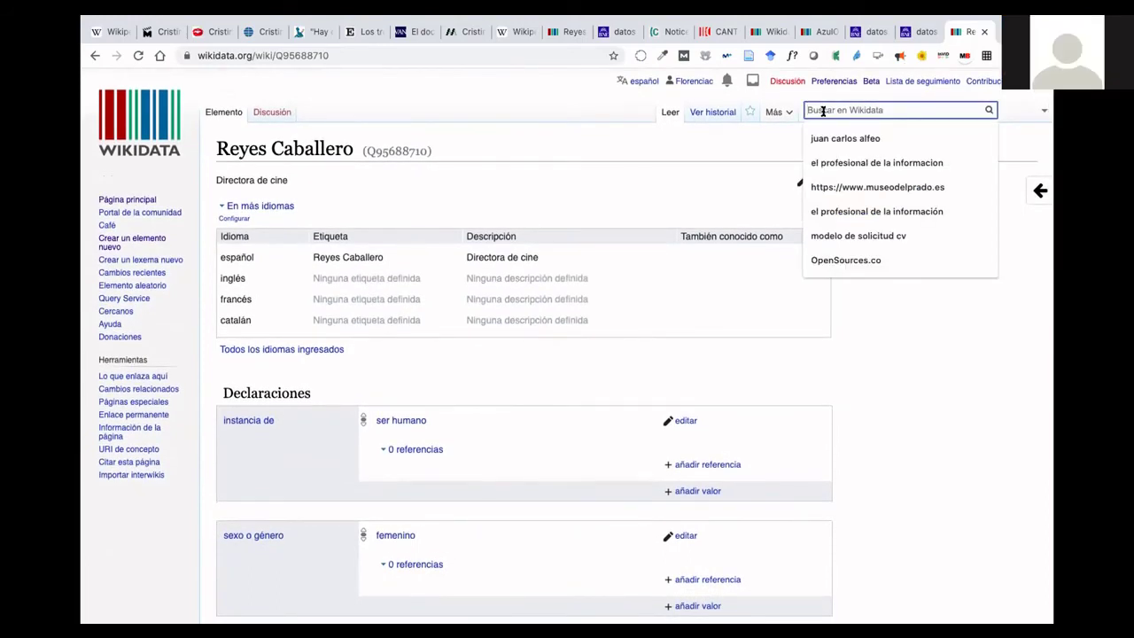
type("Eva ")
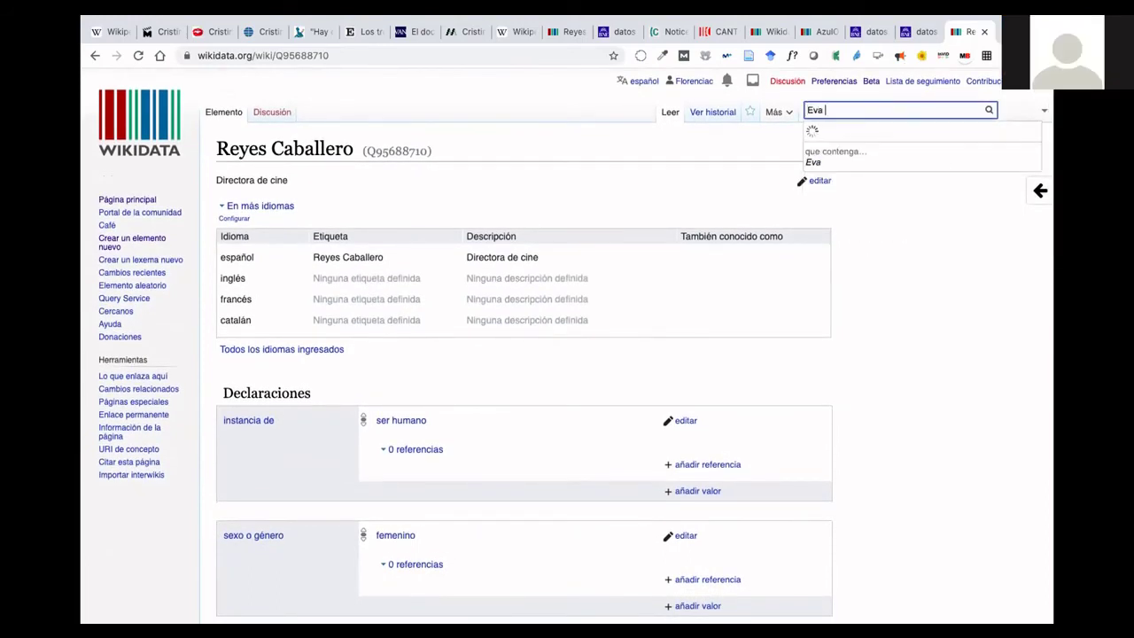
type("Ba")
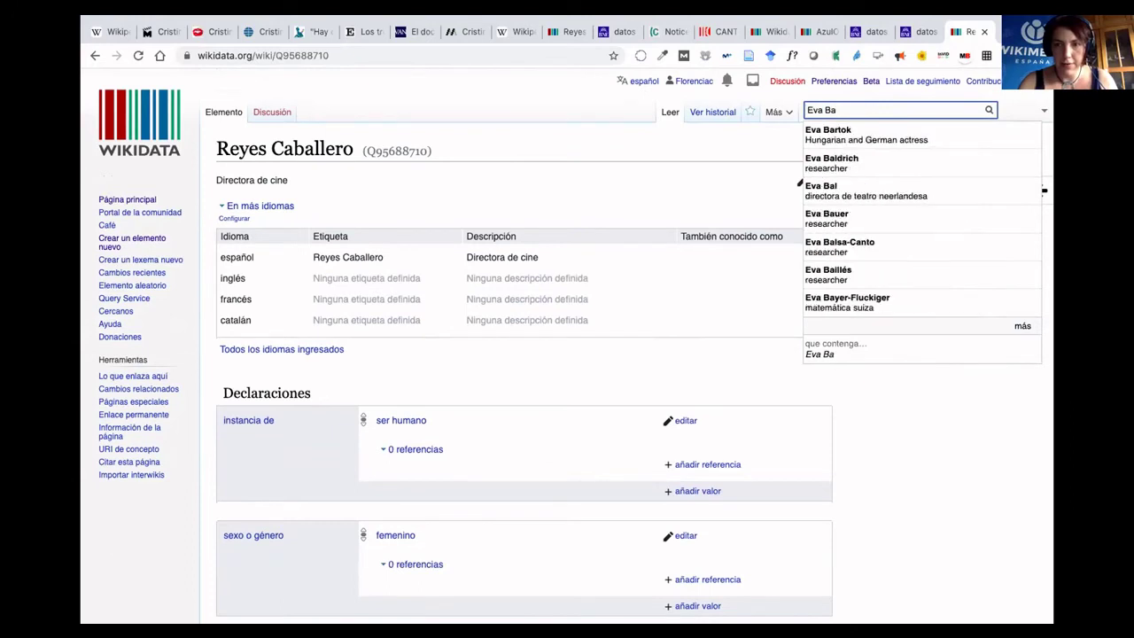
key("BackSpace")
key("BackSpace")
type("Vali")
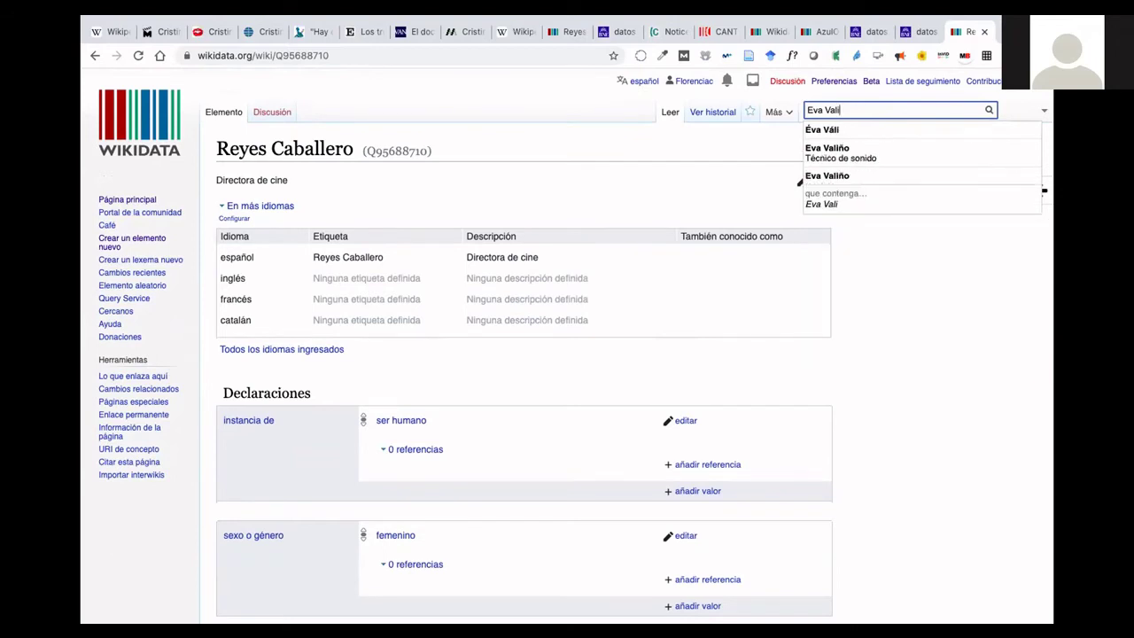
key("Down")
key("Return")
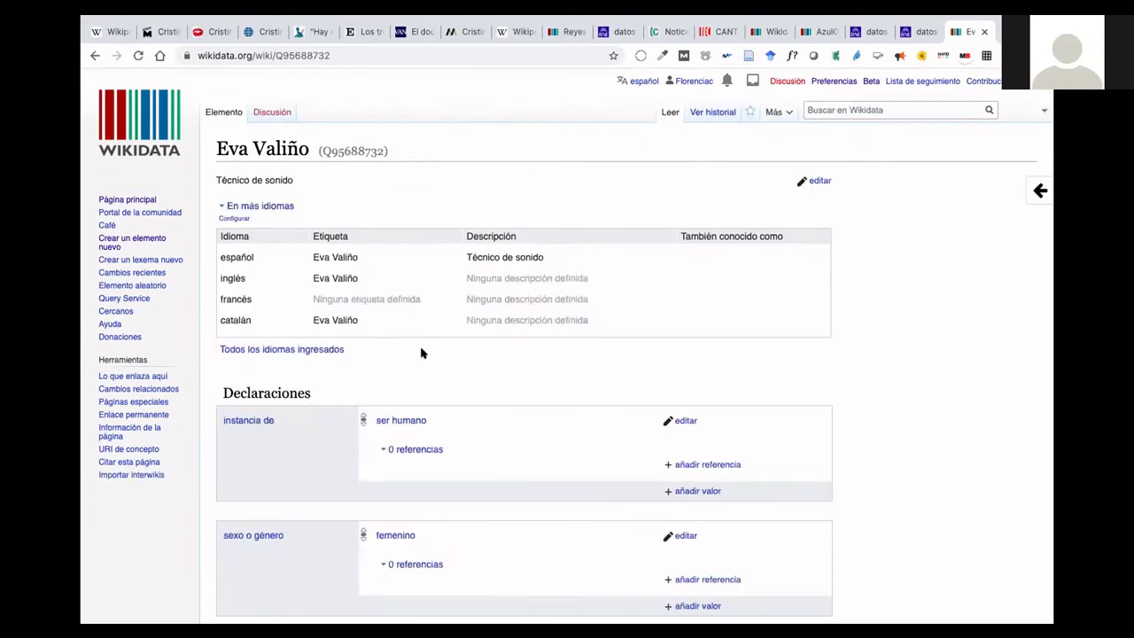
Review the sound technician's statements, look at the item of the award Premio Goya al mejor sonido, and return.
scroll(421, 353, "down", 5)
scroll(421, 353, "down", 8)
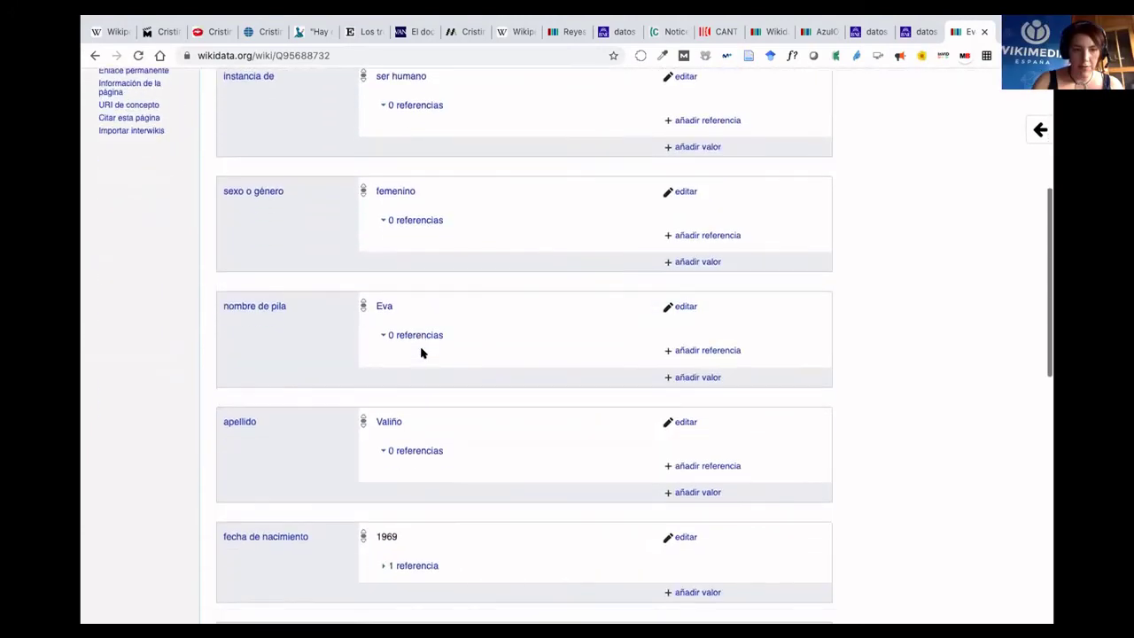
scroll(421, 352, "down", 2)
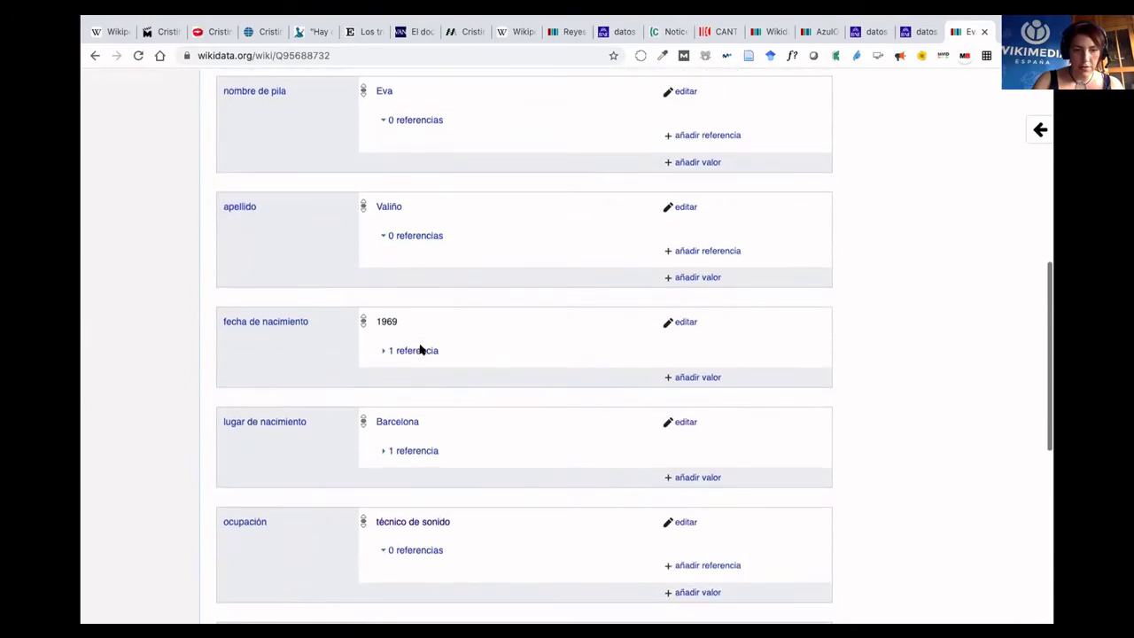
scroll(328, 361, "down", 6)
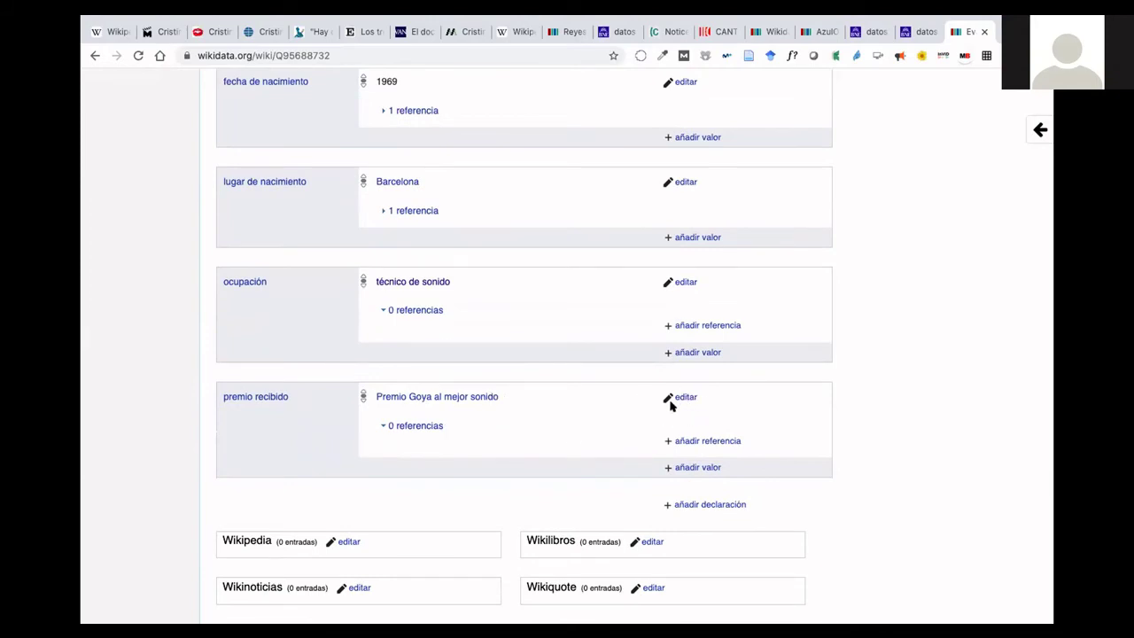
left_click(471, 398)
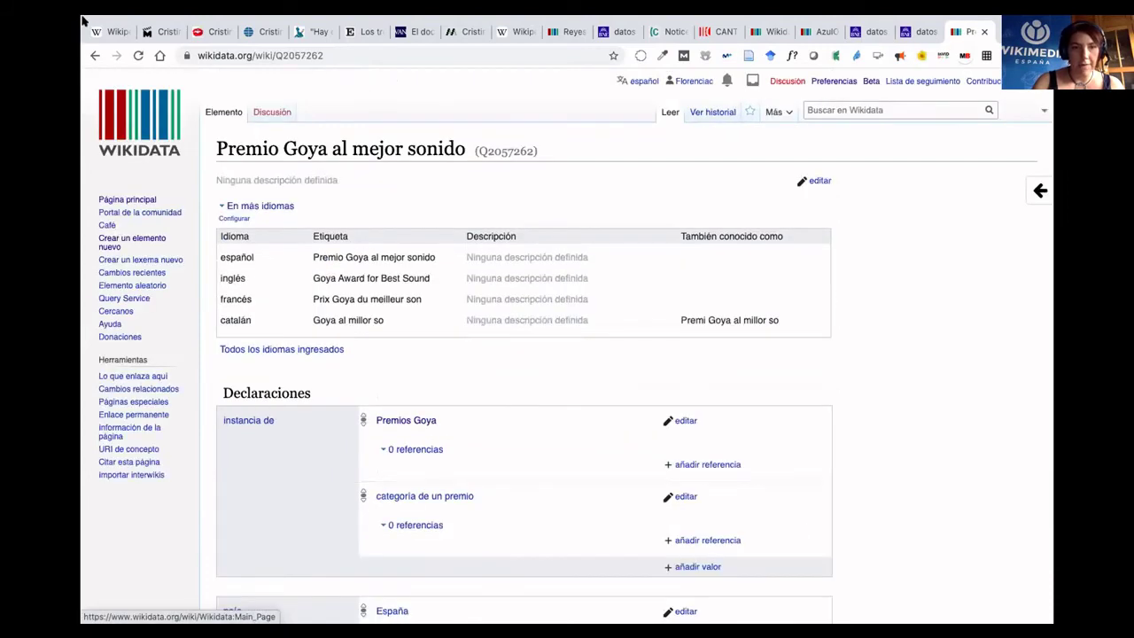
left_click(96, 55)
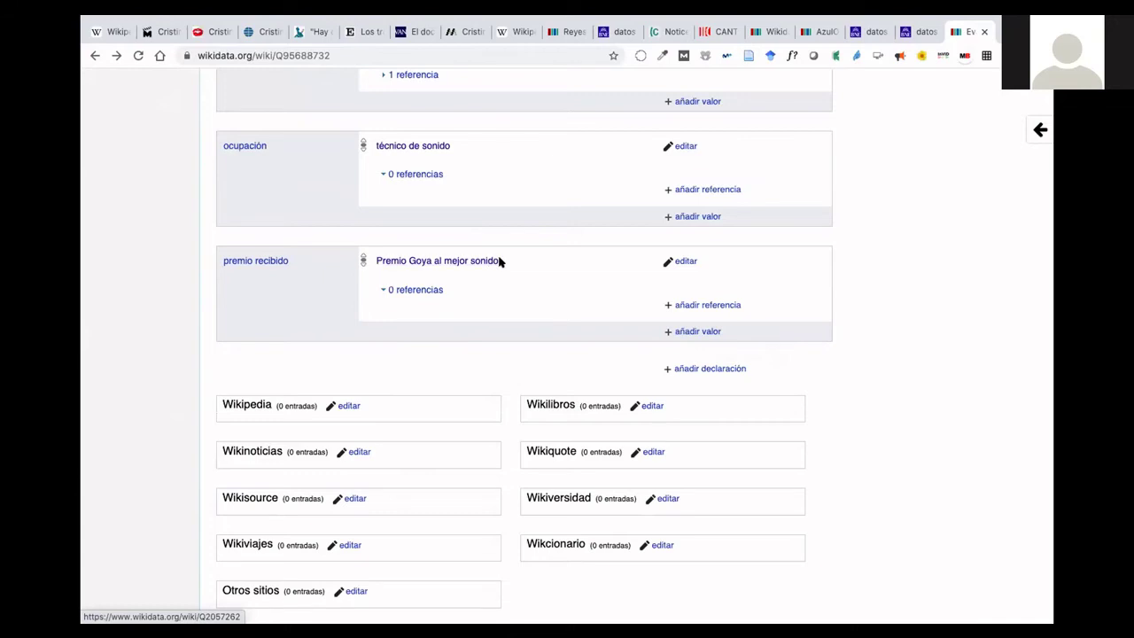
Add a fecha qualifier with the value 2004 to the sound technician's Premio Goya al mejor sonido statement.
left_click(684, 261)
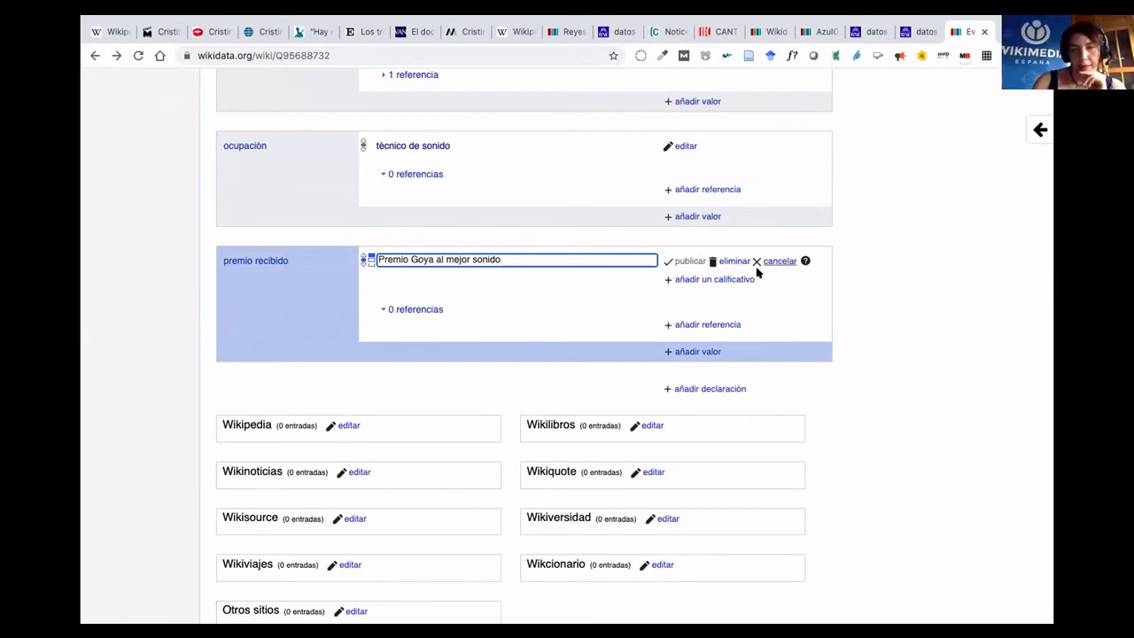
left_click(685, 280)
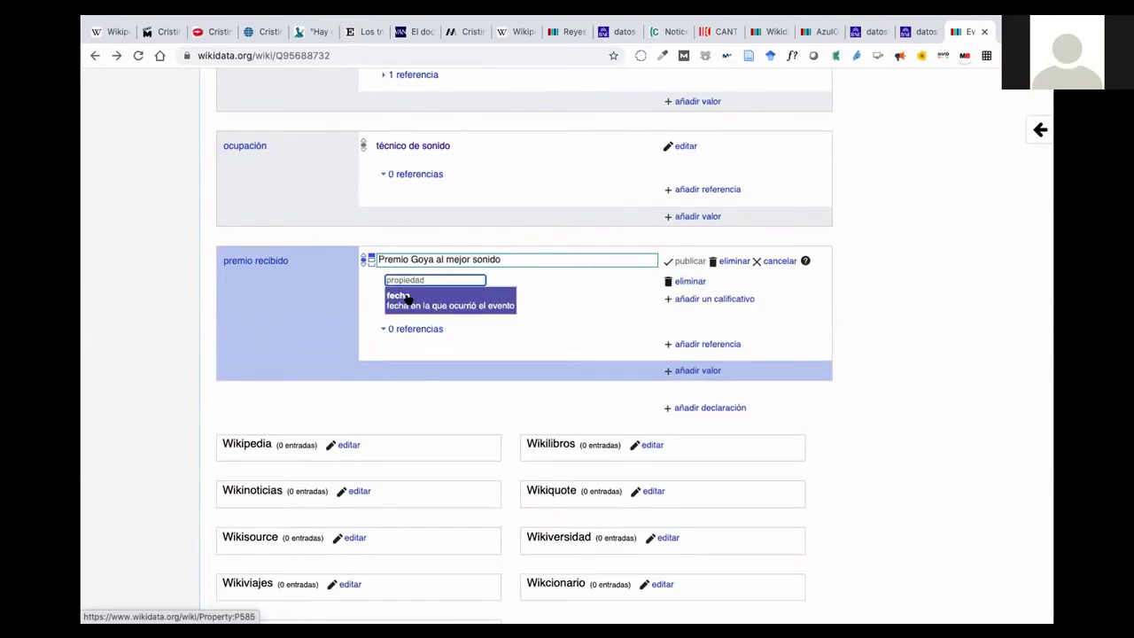
left_click(409, 302)
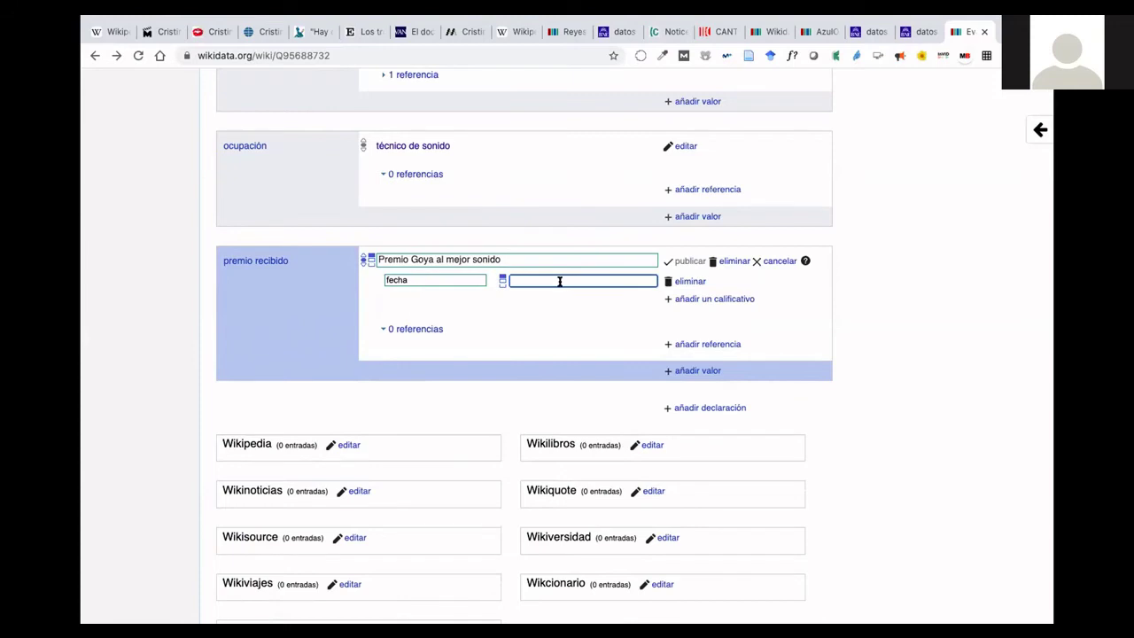
type("2004")
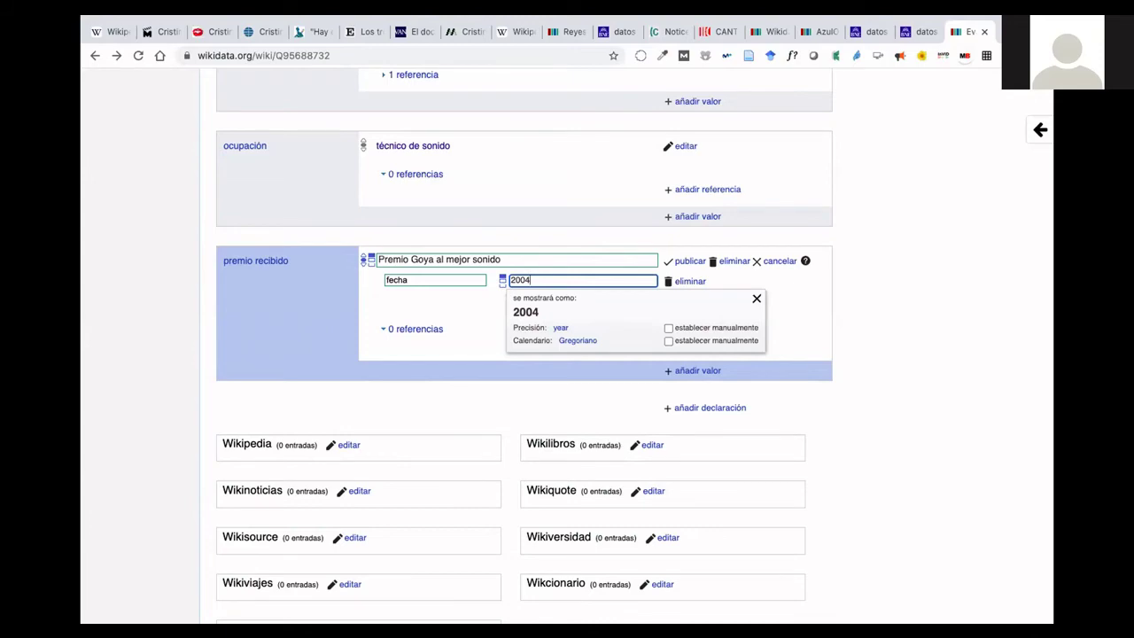
Search Google for "premios goya 2004" in a new tab.
key("ctrl+t")
type("p")
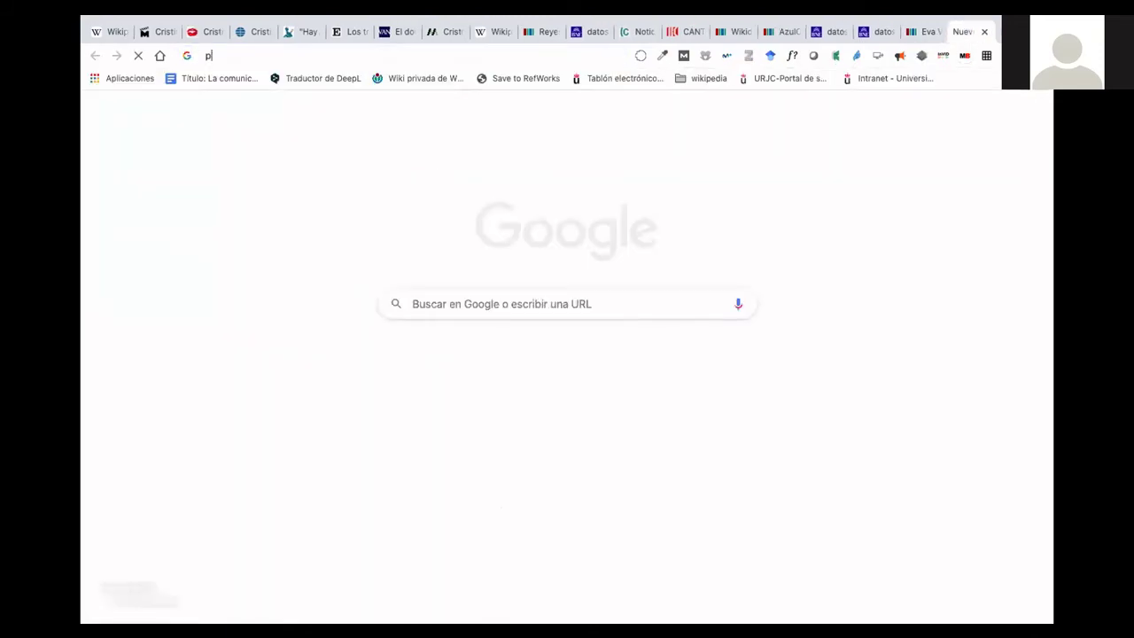
type("remios goya 200")
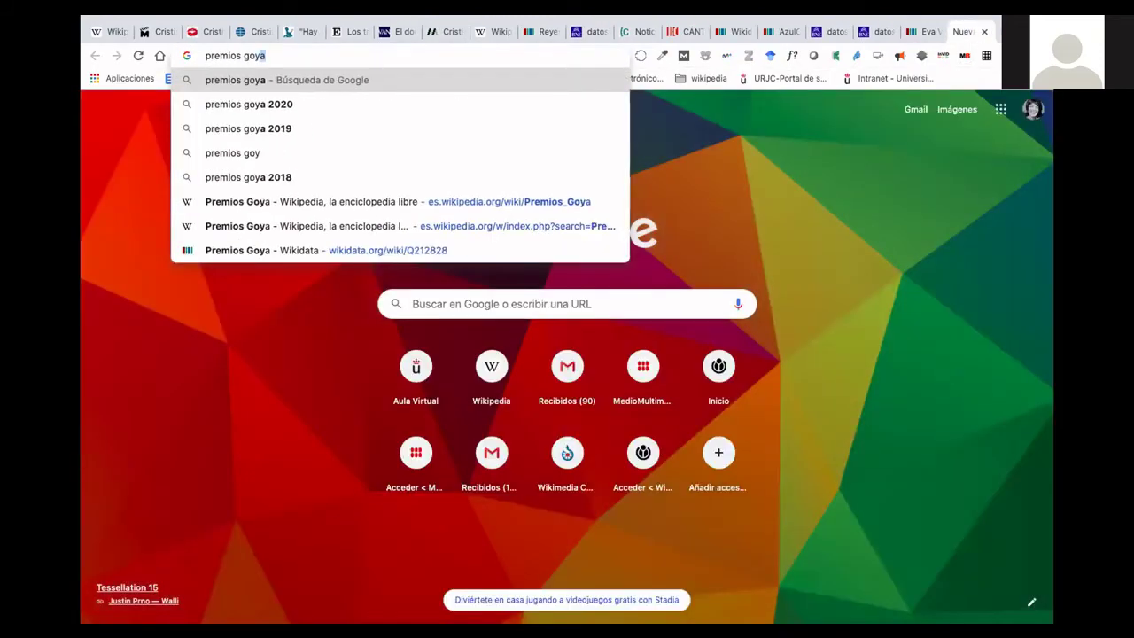
type("4")
key("Return")
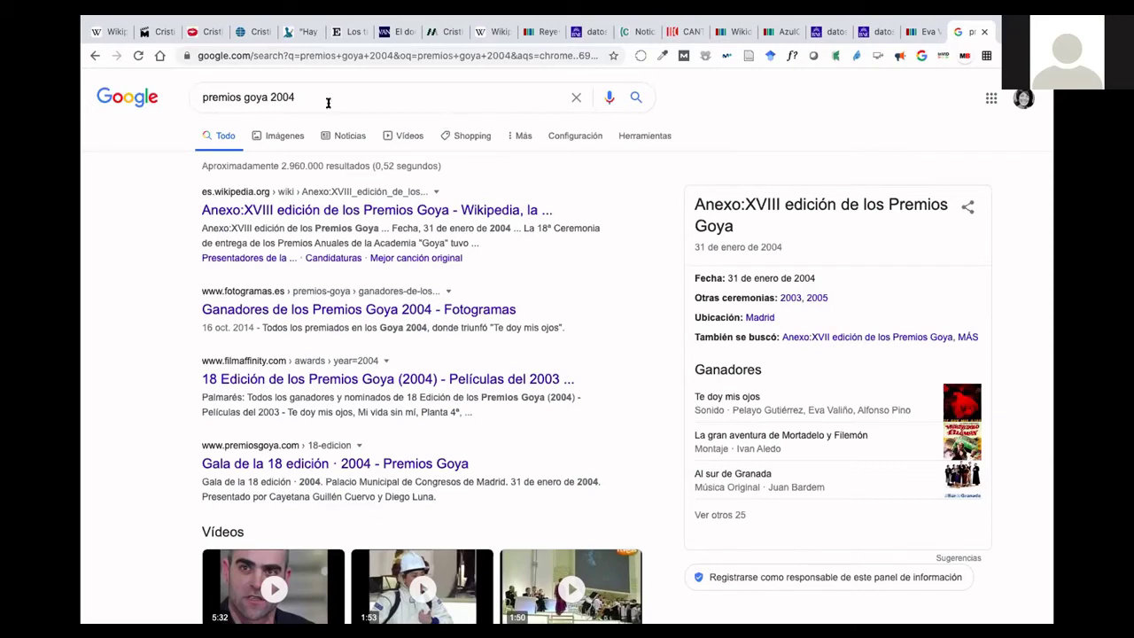
Return to the film director's item Q95688710 and examine its instance, birth date and birthplace statements.
left_click(542, 34)
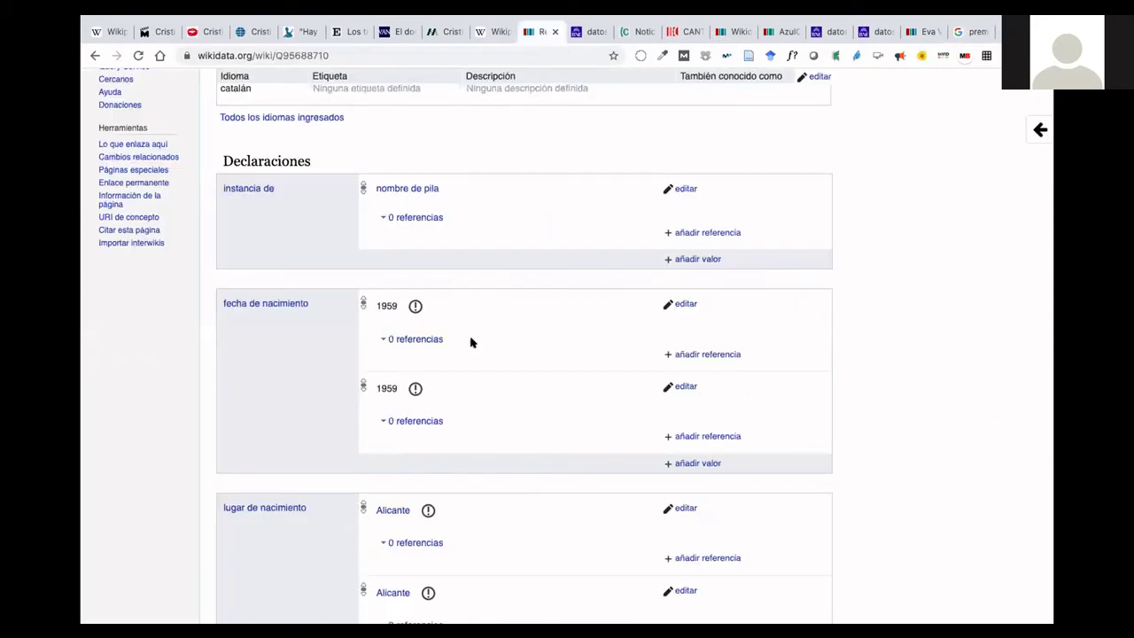
scroll(471, 342, "up", 1)
scroll(470, 342, "down", 2)
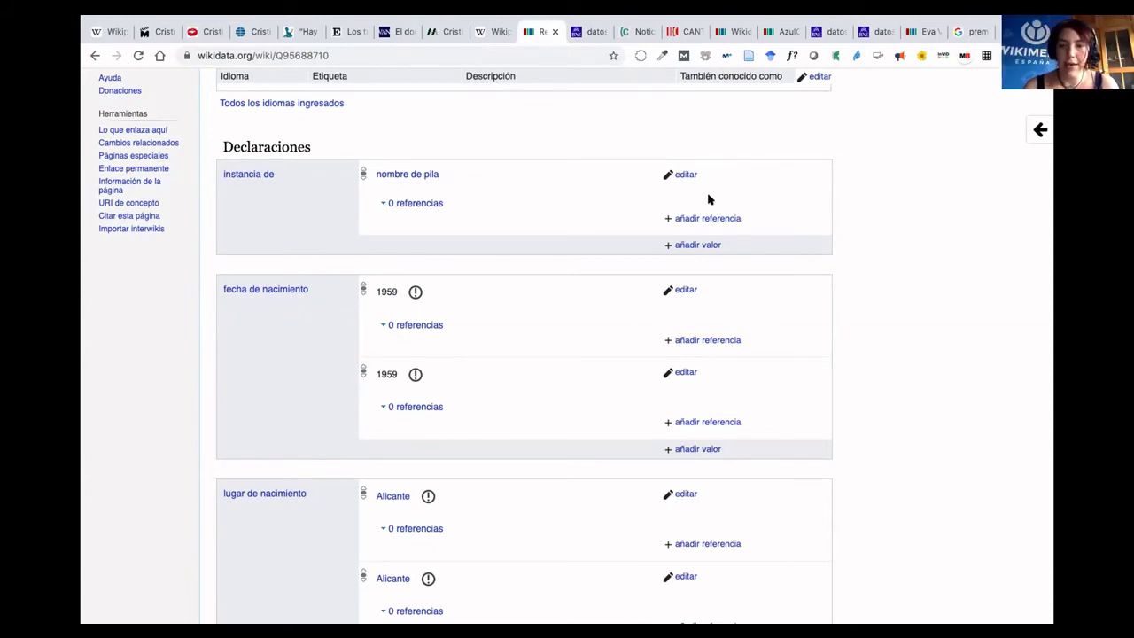
mouse_move(716, 51)
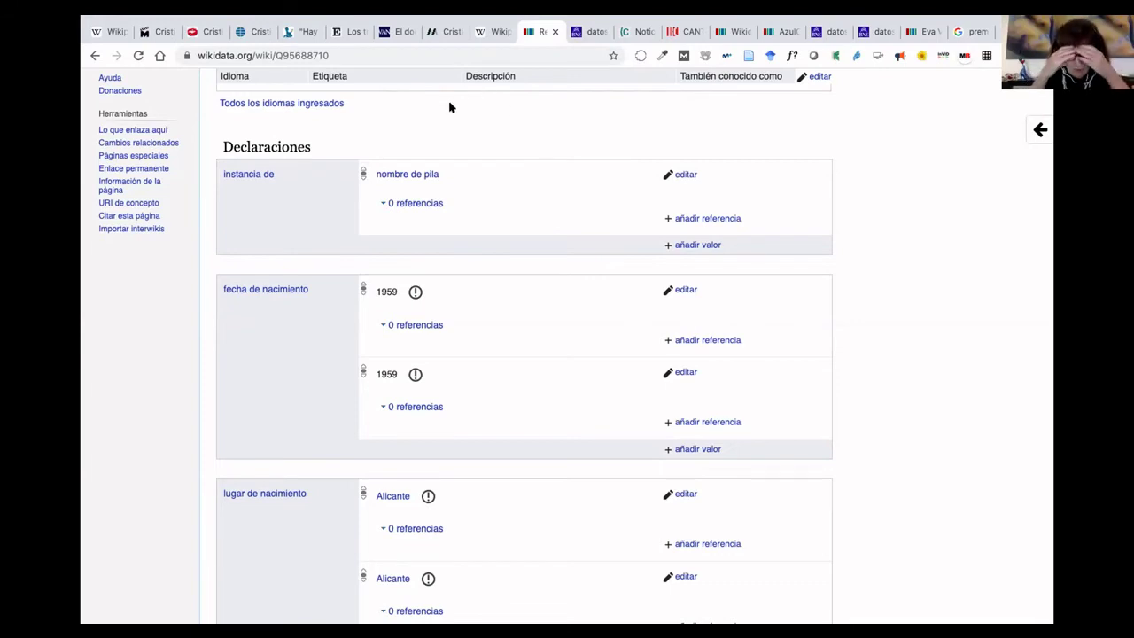
scroll(620, 240, "up", 5)
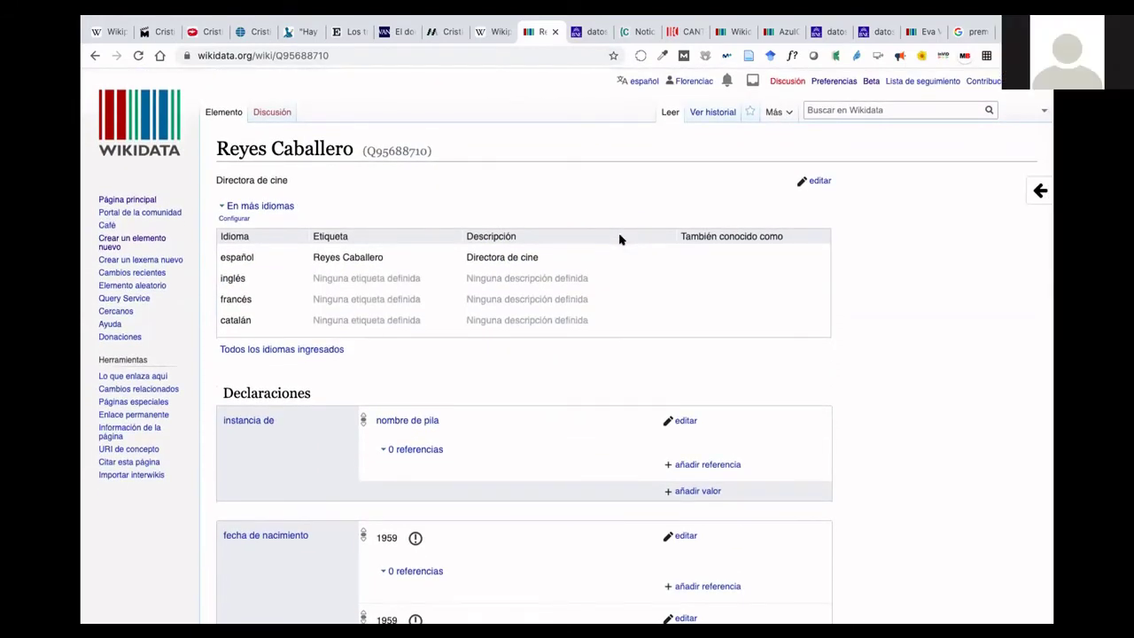
scroll(506, 399, "down", 4)
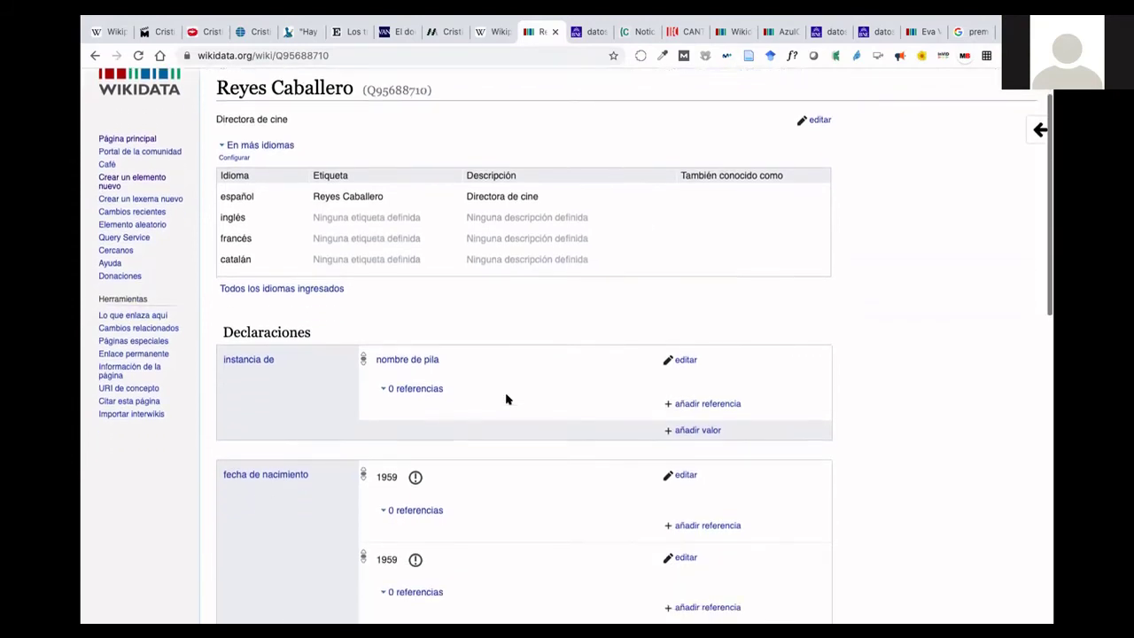
scroll(506, 399, "down", 3)
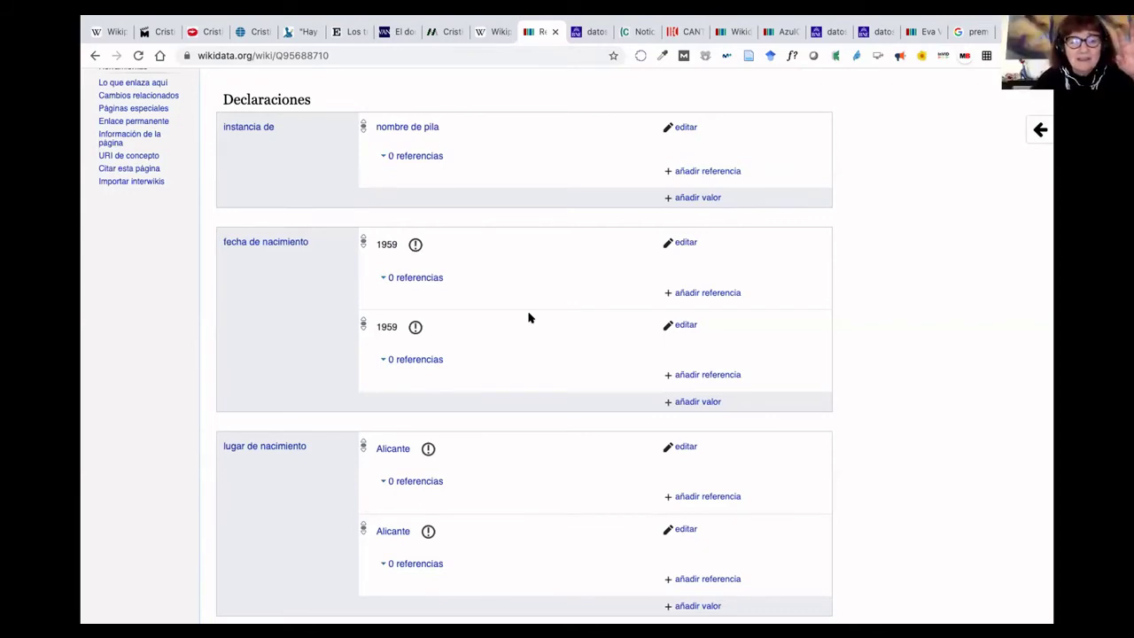
mouse_move(560, 16)
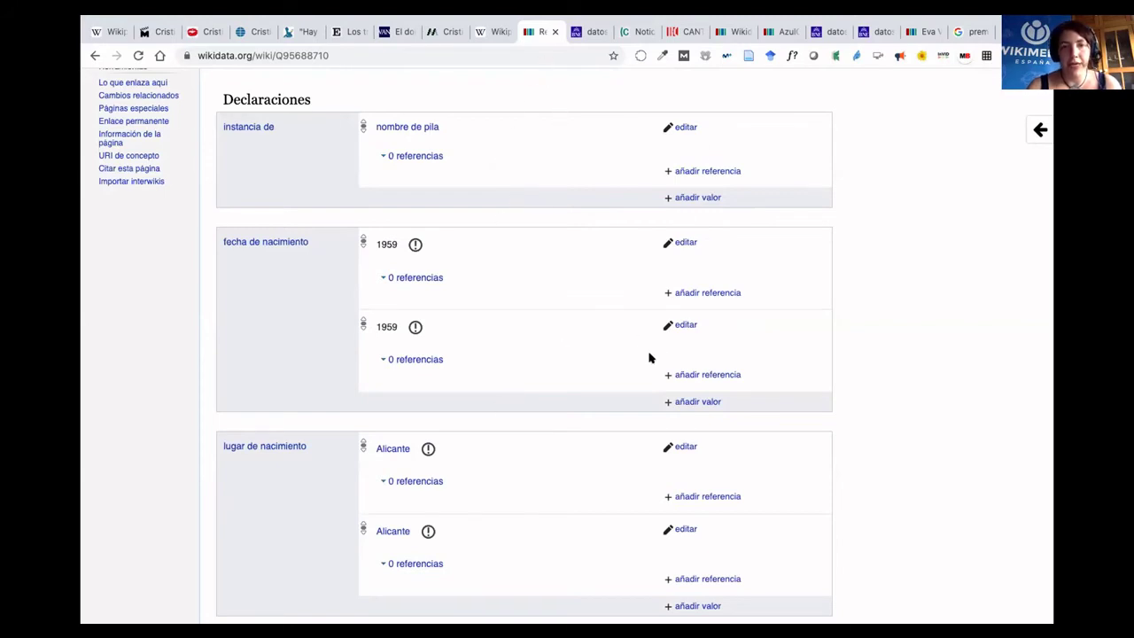
Search Wikidata for the sound technician by name, open the item Q95688732 and highlight its identifier.
scroll(648, 357, "up", 5)
left_click(832, 112)
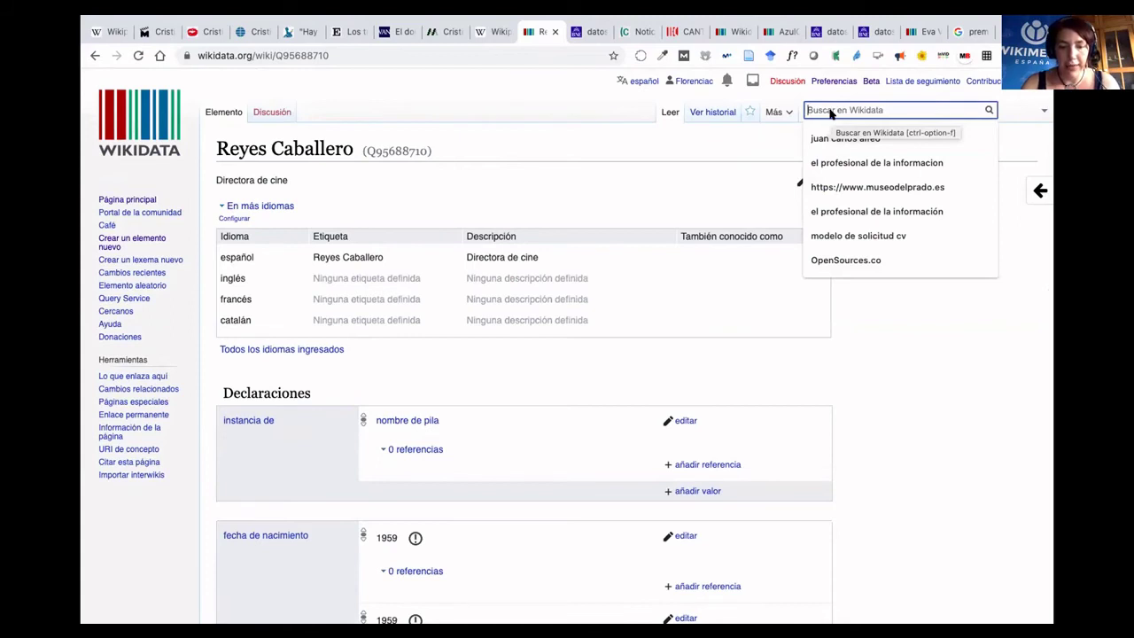
key("Escape")
type("Eva Vali")
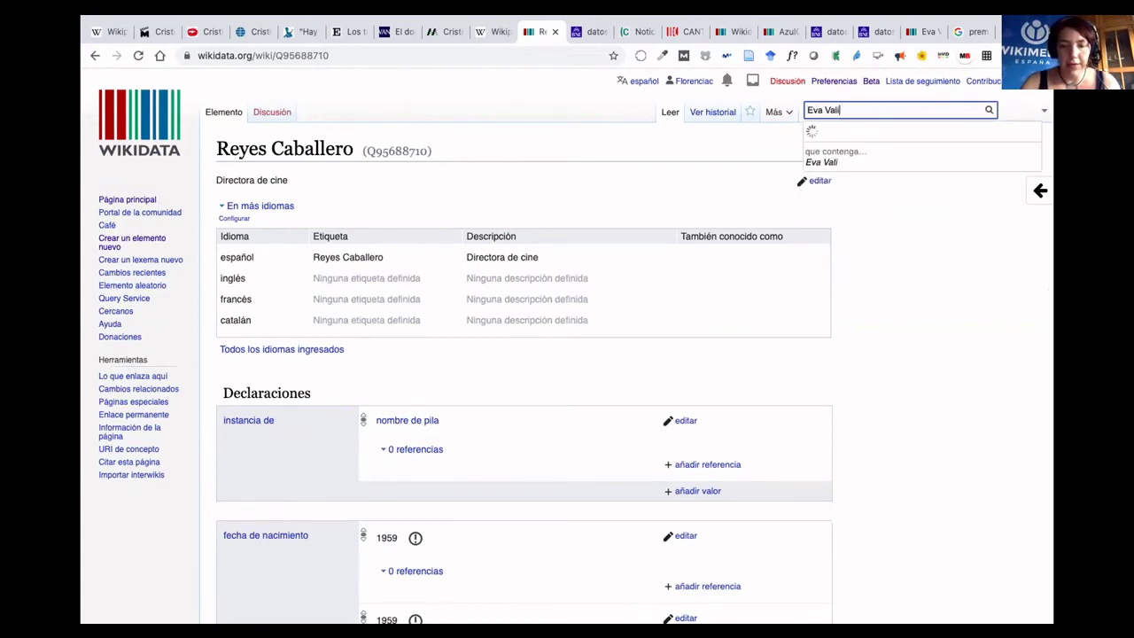
key("Down")
key("Down")
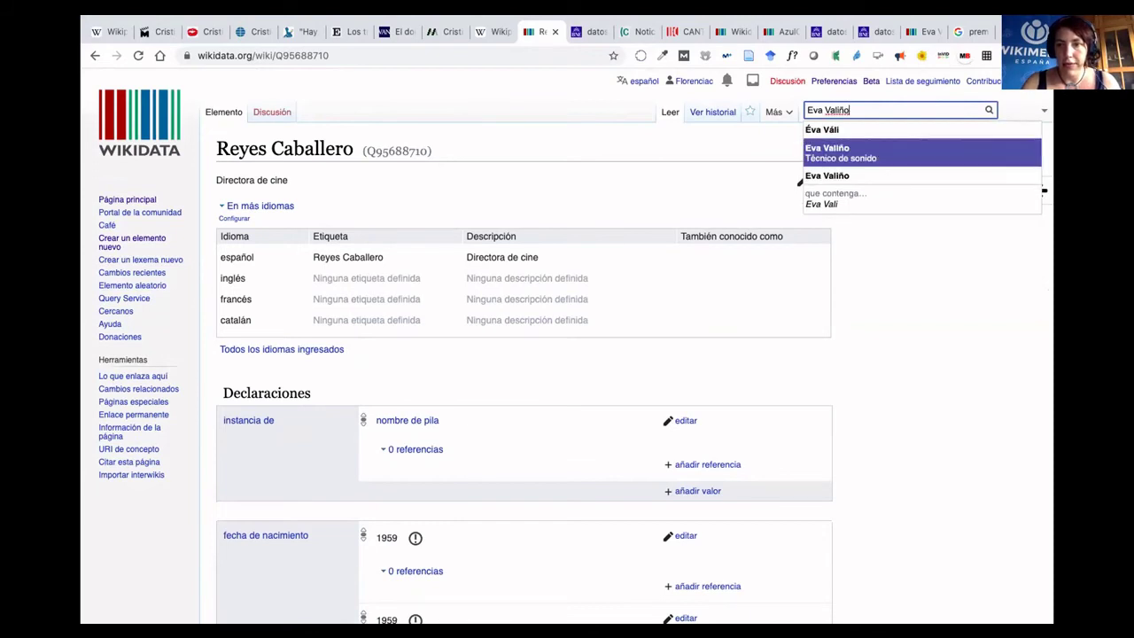
key("Return")
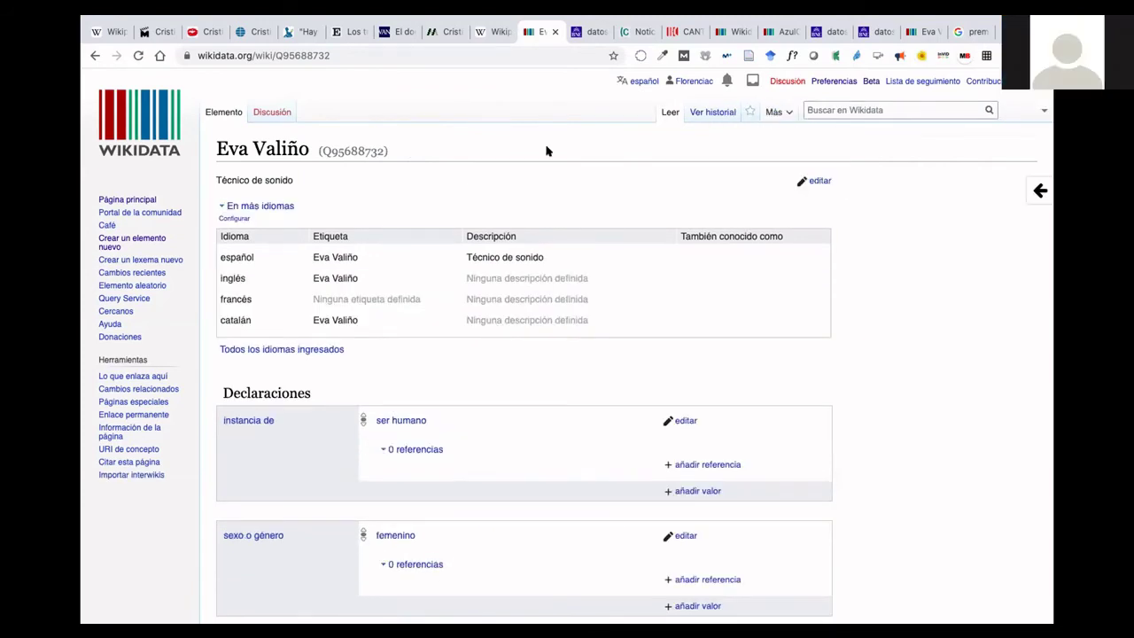
double_click(360, 151)
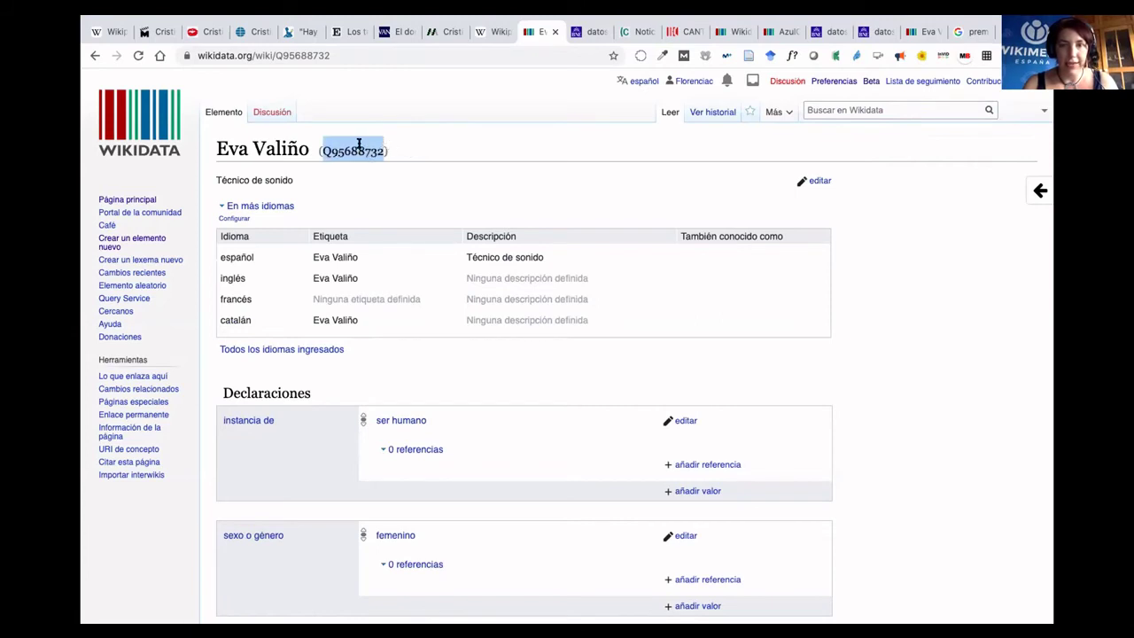
Search Wikidata for the sound technician's name again and open the second item with that name, Q95672303.
left_click(823, 111)
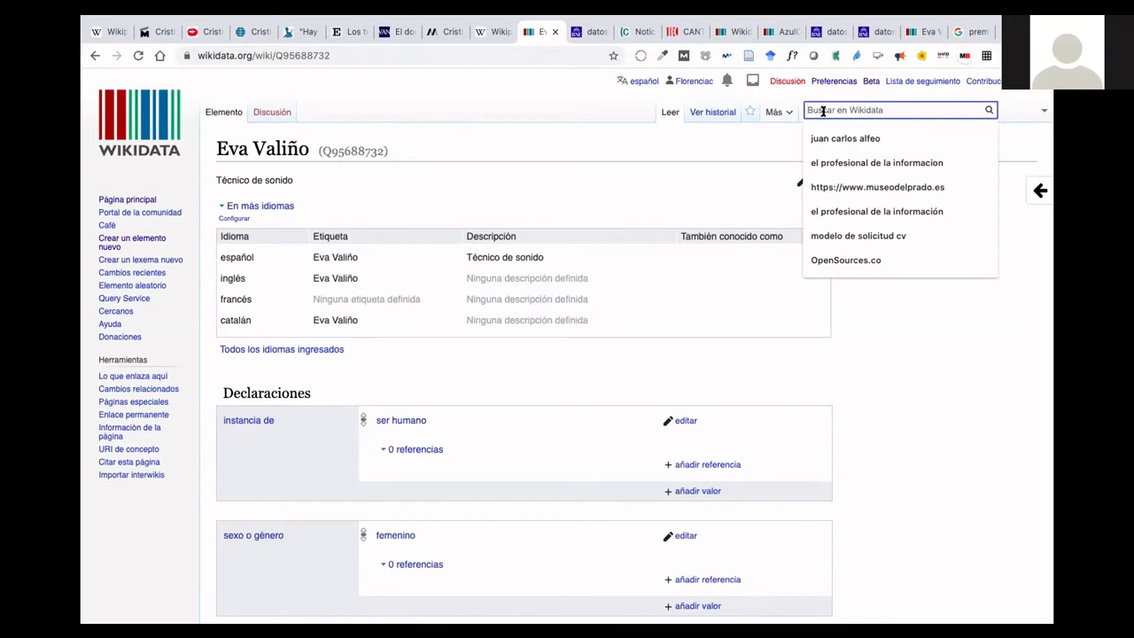
type("Eva valiño")
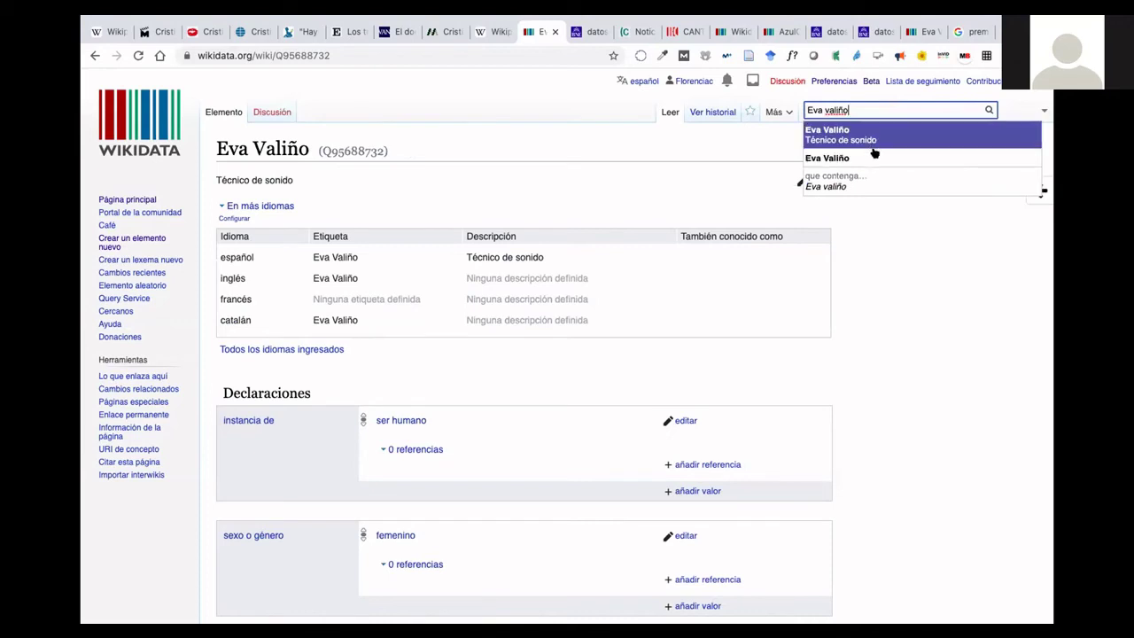
left_click(821, 158)
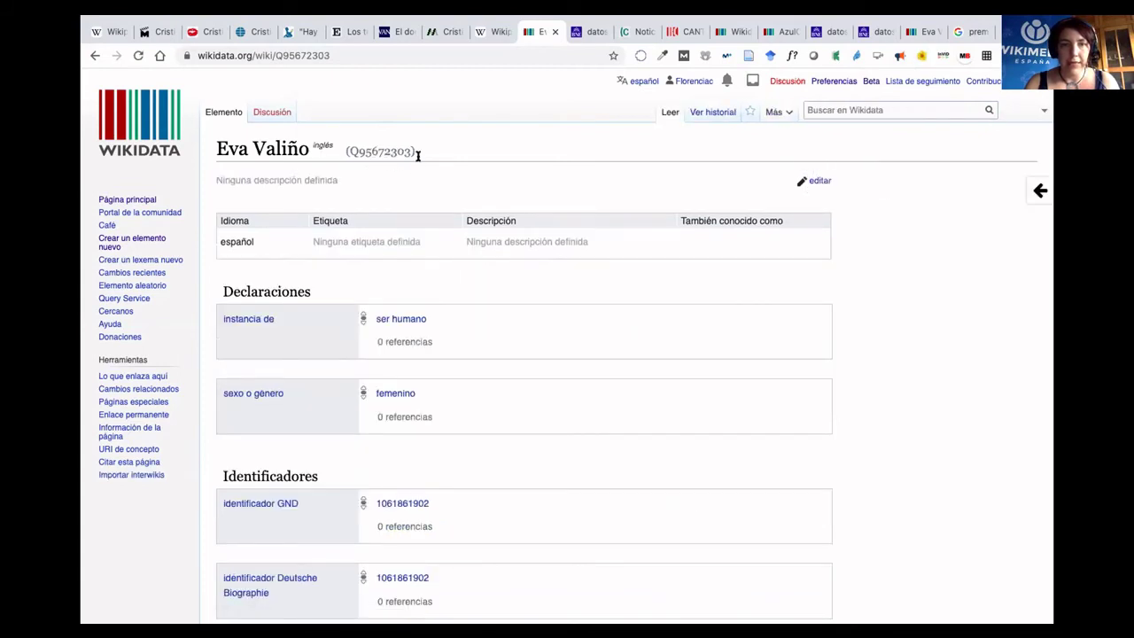
Examine the statements and external identifiers of the item Q95672303.
scroll(407, 426, "down", 1)
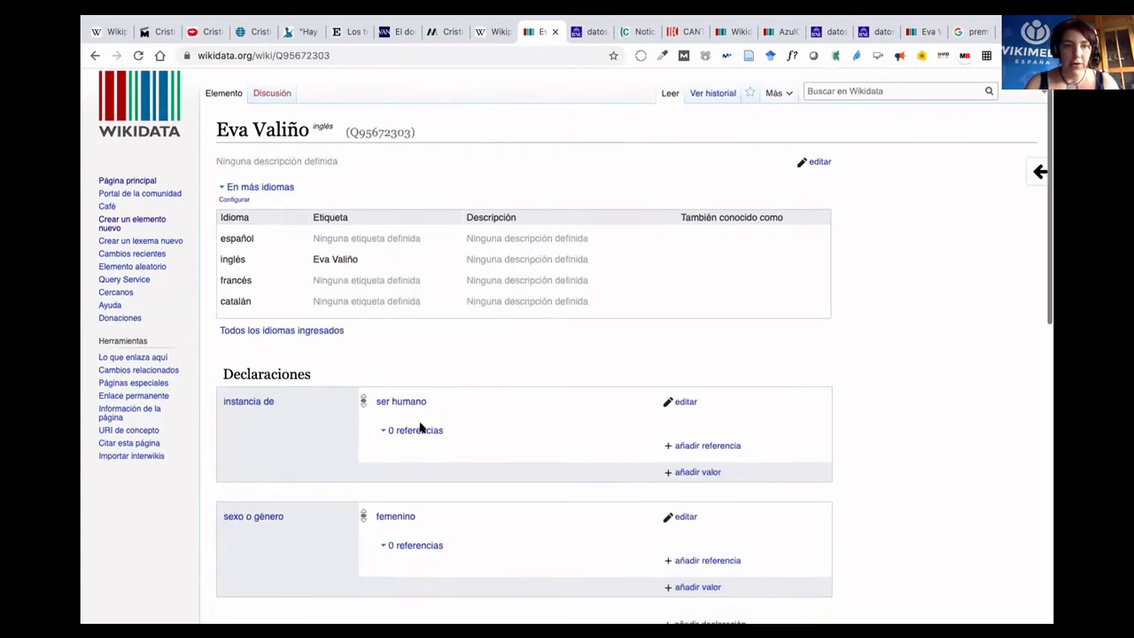
scroll(420, 428, "down", 5)
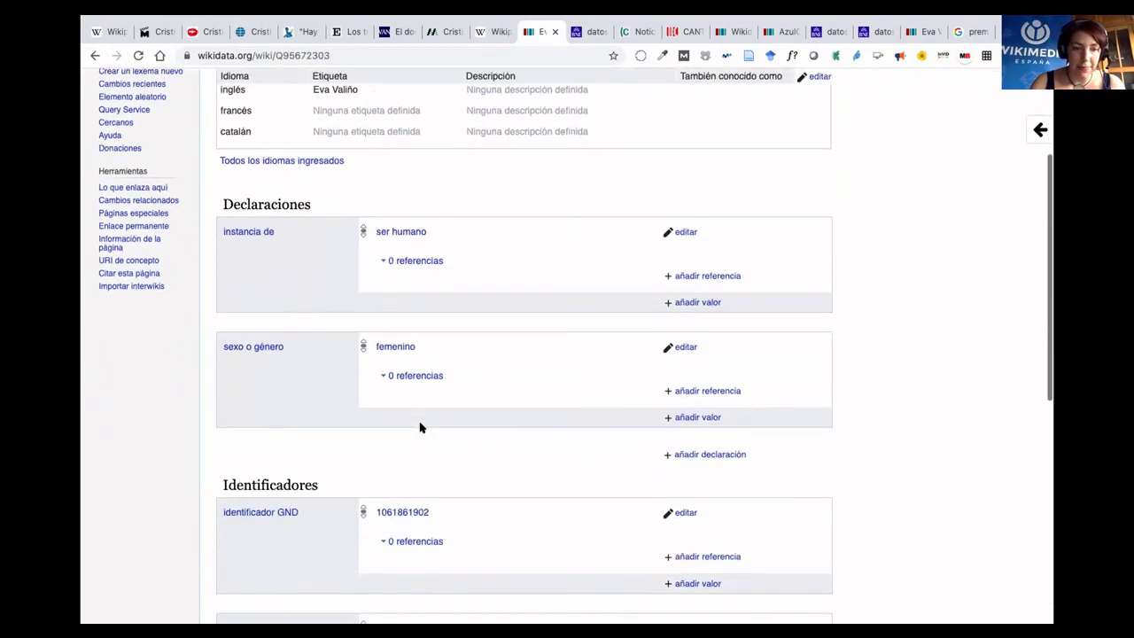
scroll(420, 428, "down", 4)
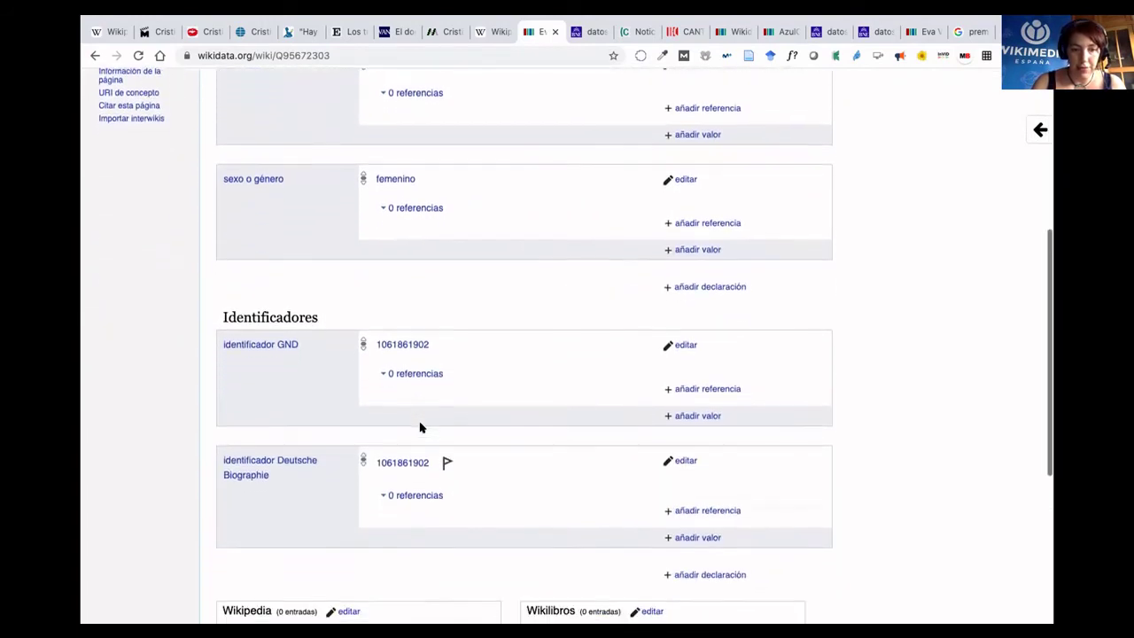
scroll(422, 427, "down", 1)
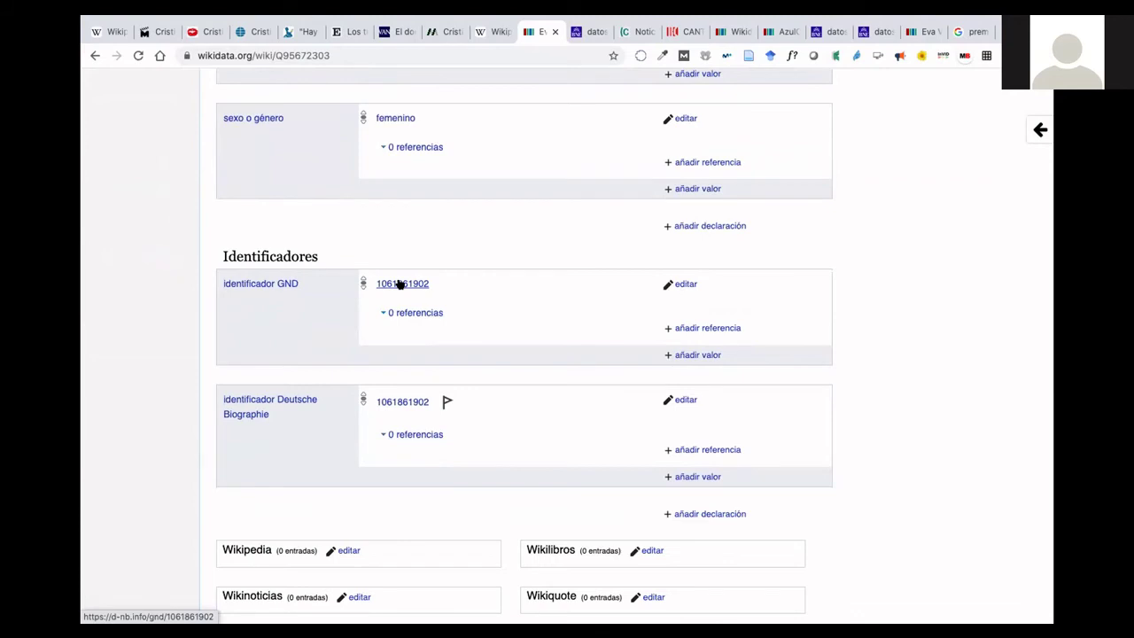
scroll(399, 283, "up", 3)
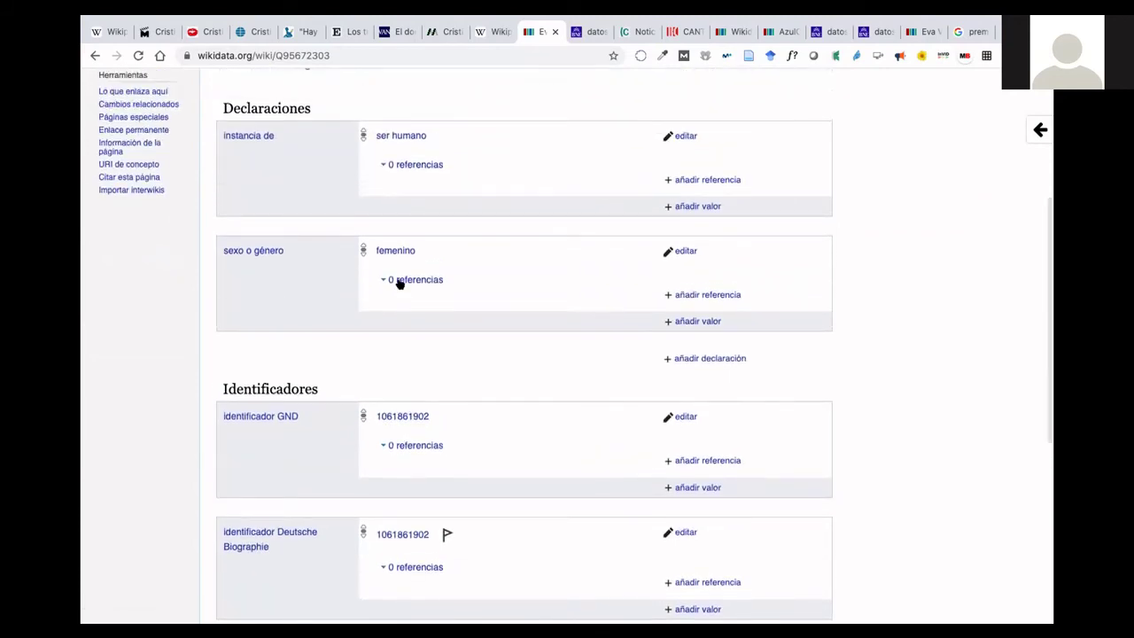
scroll(399, 284, "up", 2)
scroll(398, 284, "down", 1)
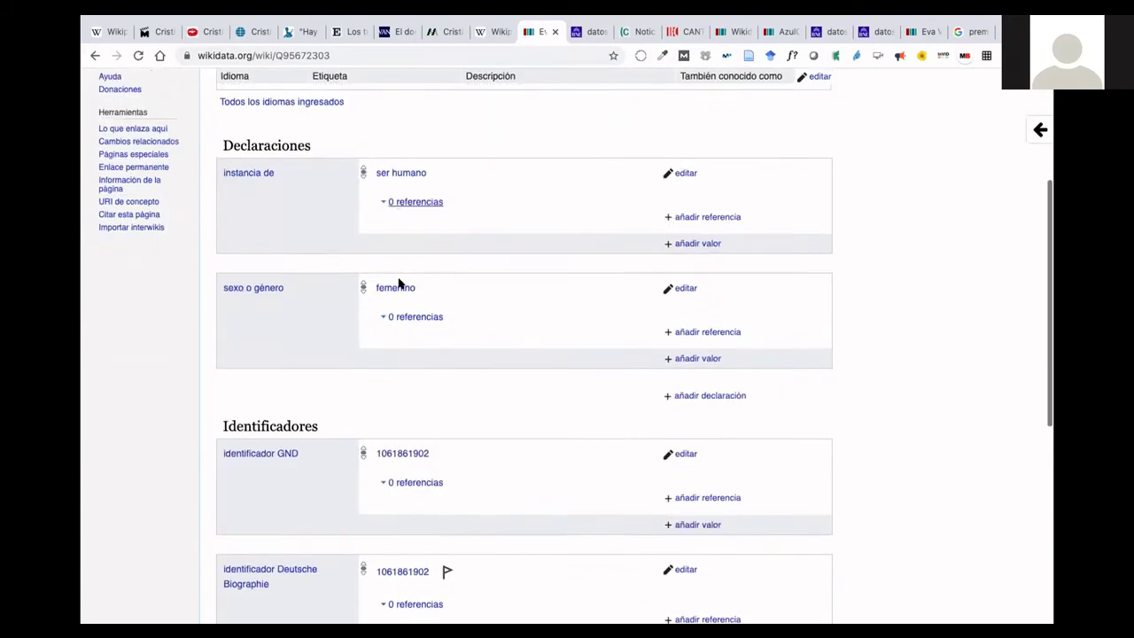
scroll(399, 284, "down", 2)
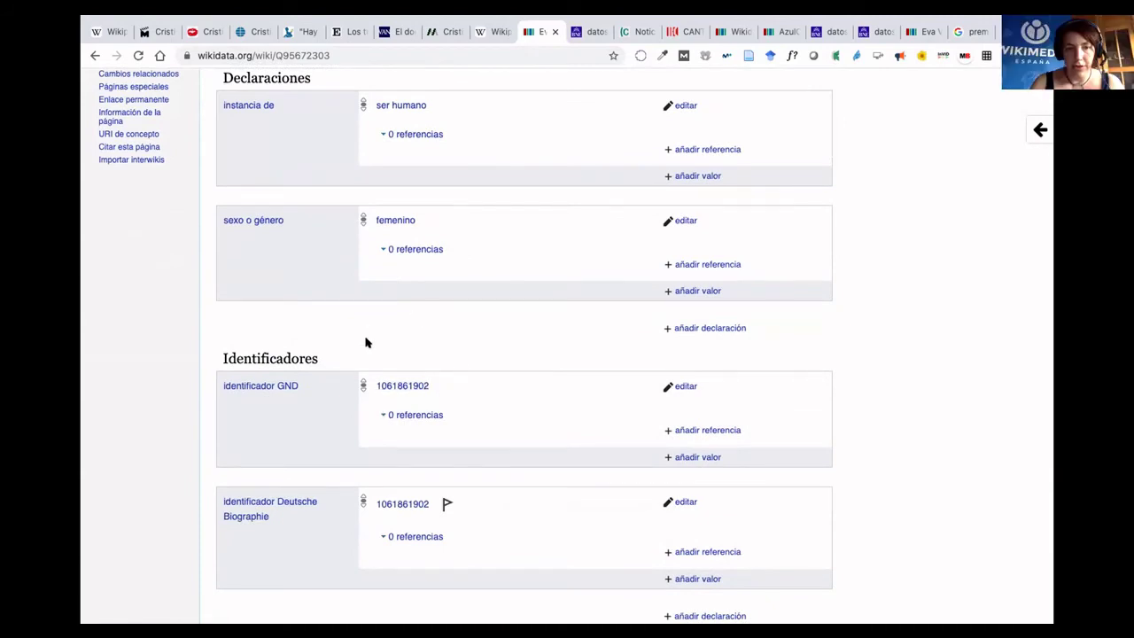
Open the GND identifier's record in the Deutsche Nationalbibliothek catalogue, check the person's details, and return to the item Q95672303.
left_click(404, 385)
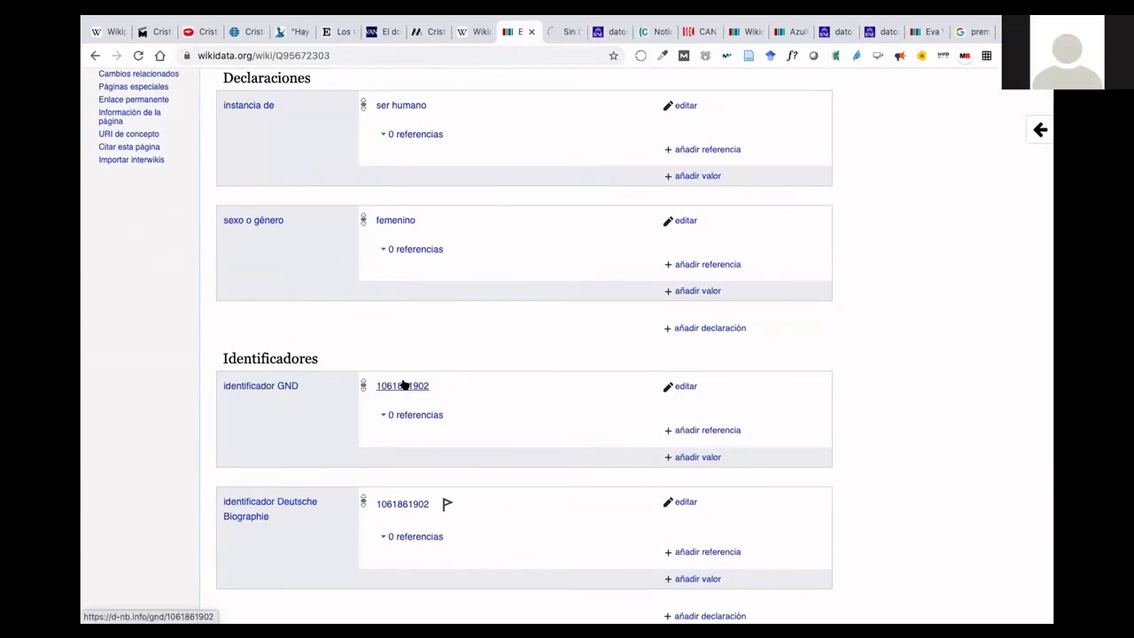
left_click(563, 33)
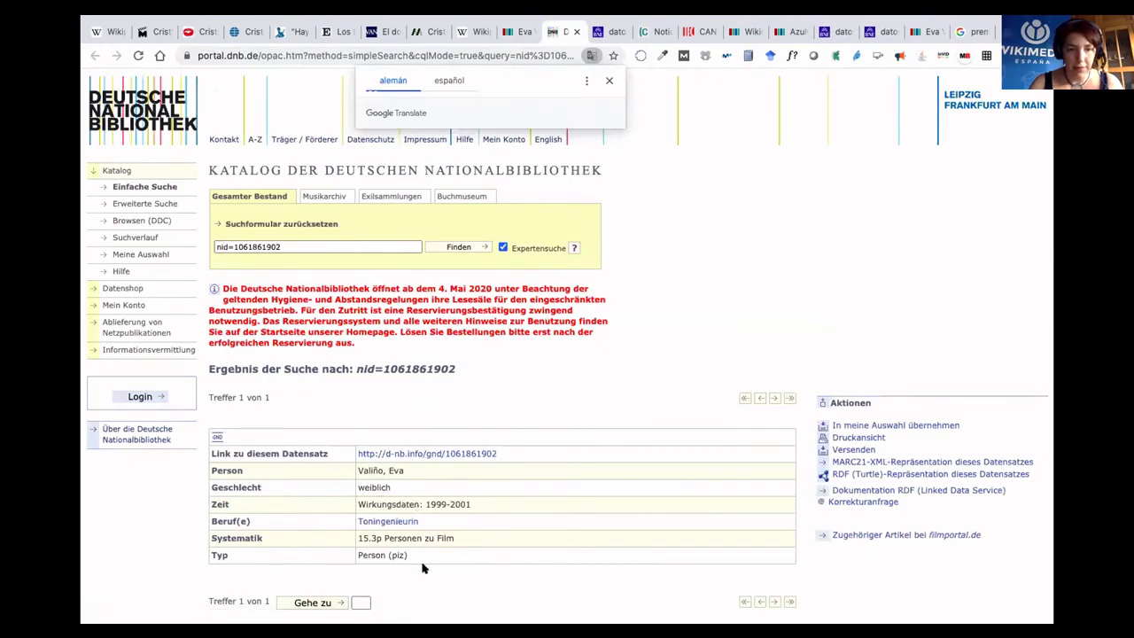
scroll(416, 532, "down", 2)
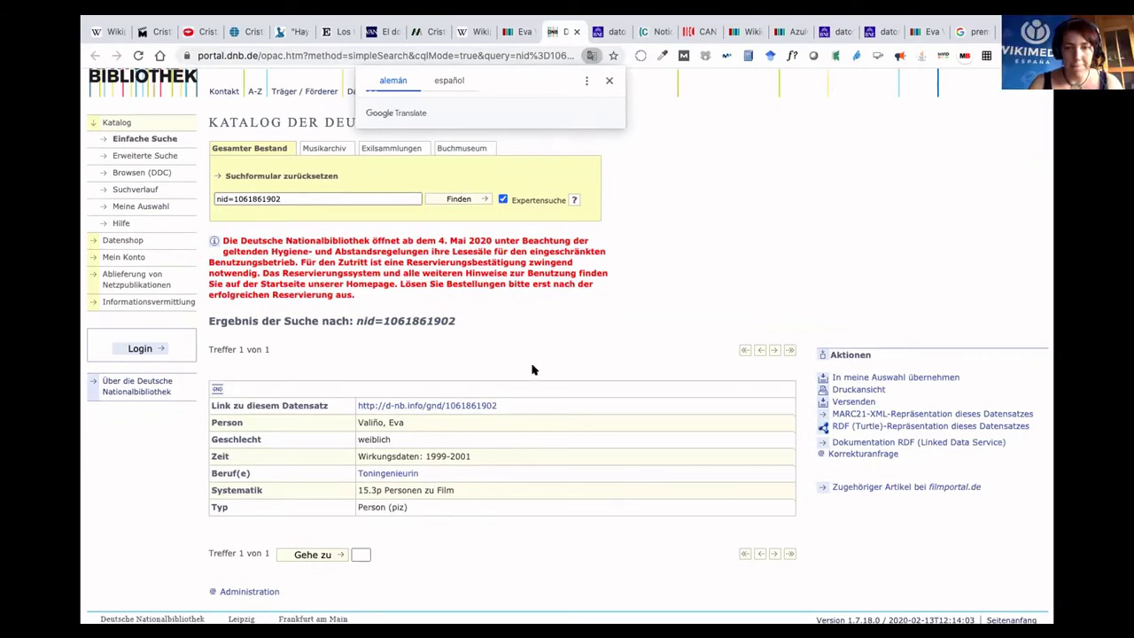
scroll(532, 370, "up", 2)
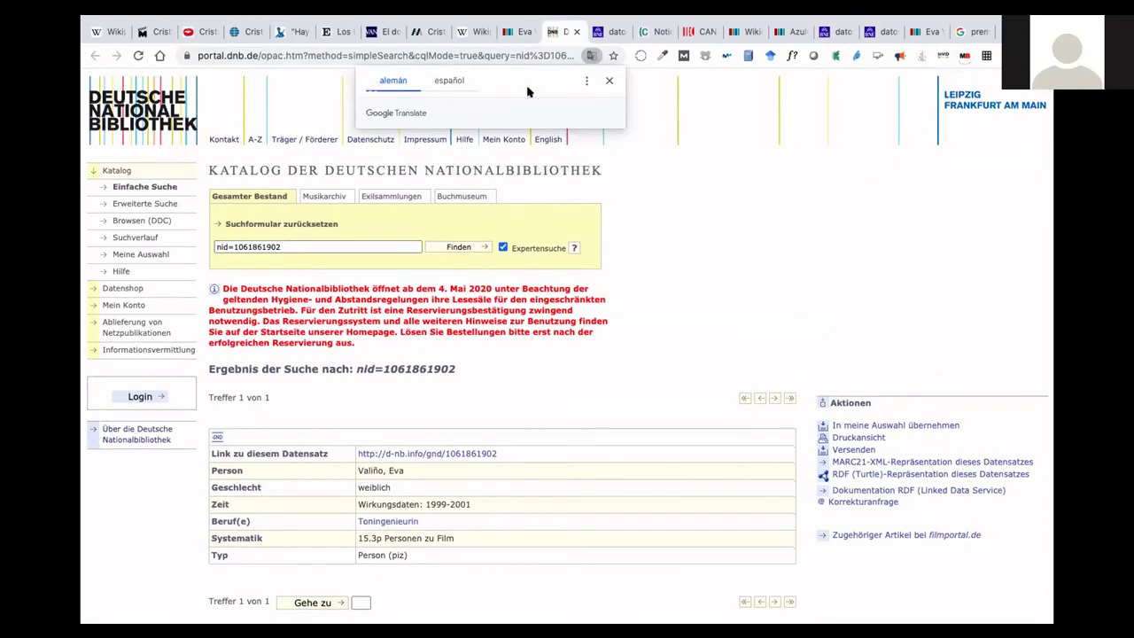
left_click(523, 33)
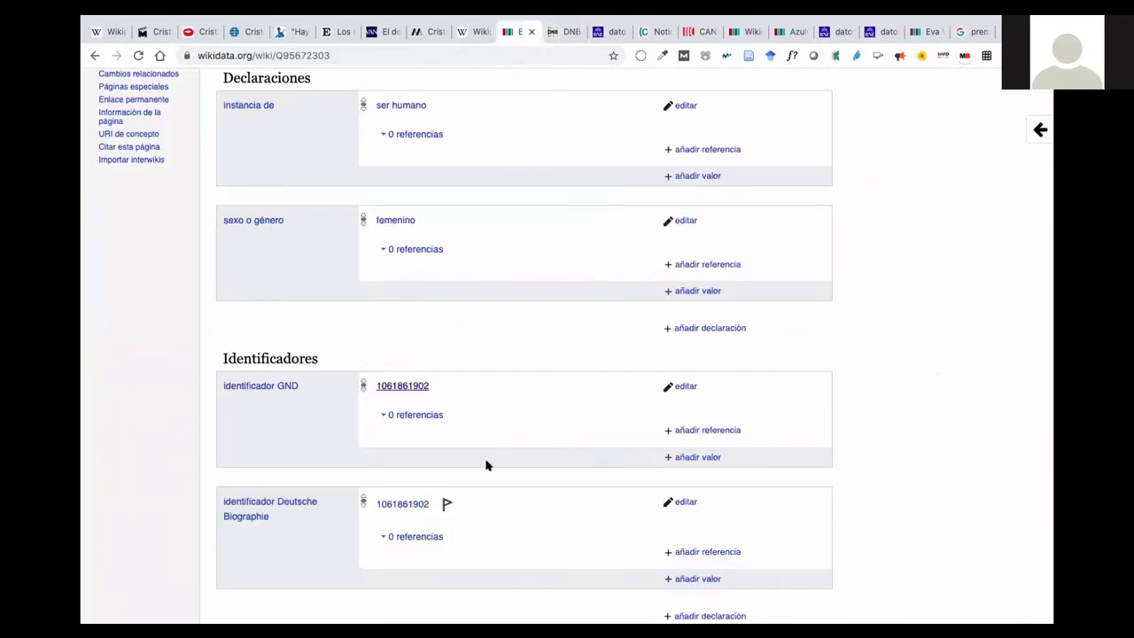
scroll(486, 464, "up", 5)
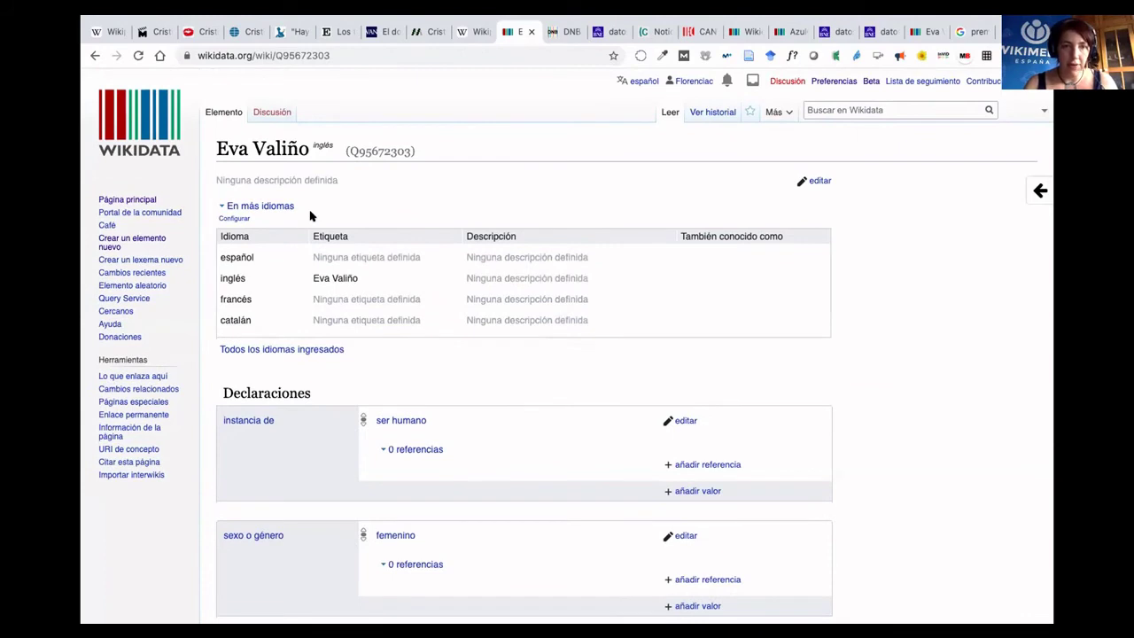
Merge the item Q95672303 with Q95688732, adding "elemento duplicado" to the edit summary.
mouse_move(782, 110)
left_click(787, 112)
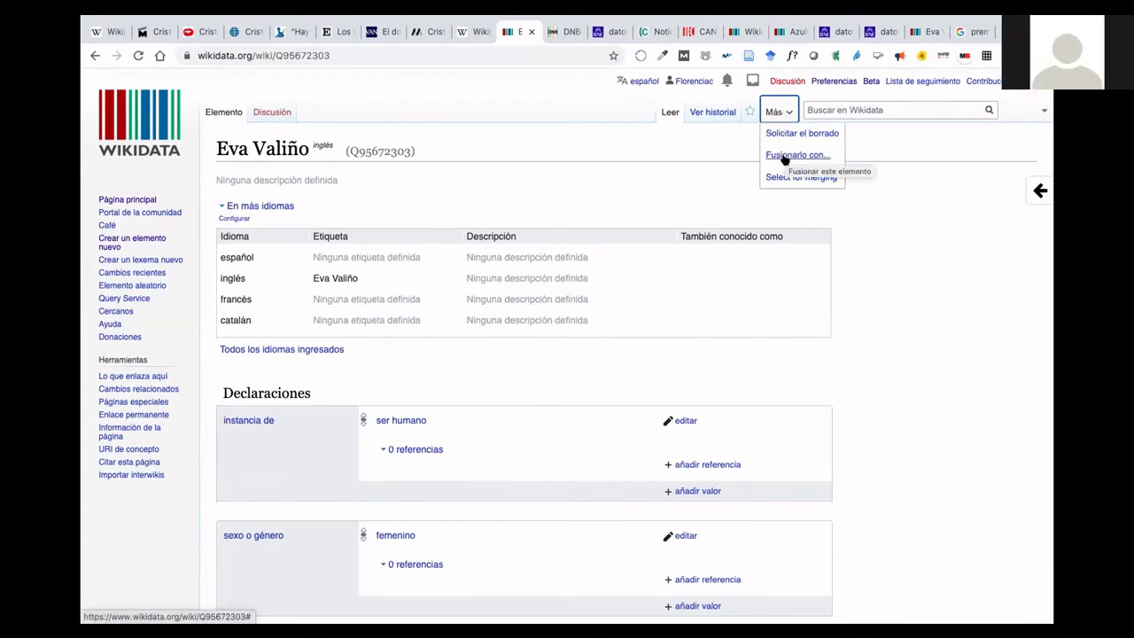
left_click(784, 154)
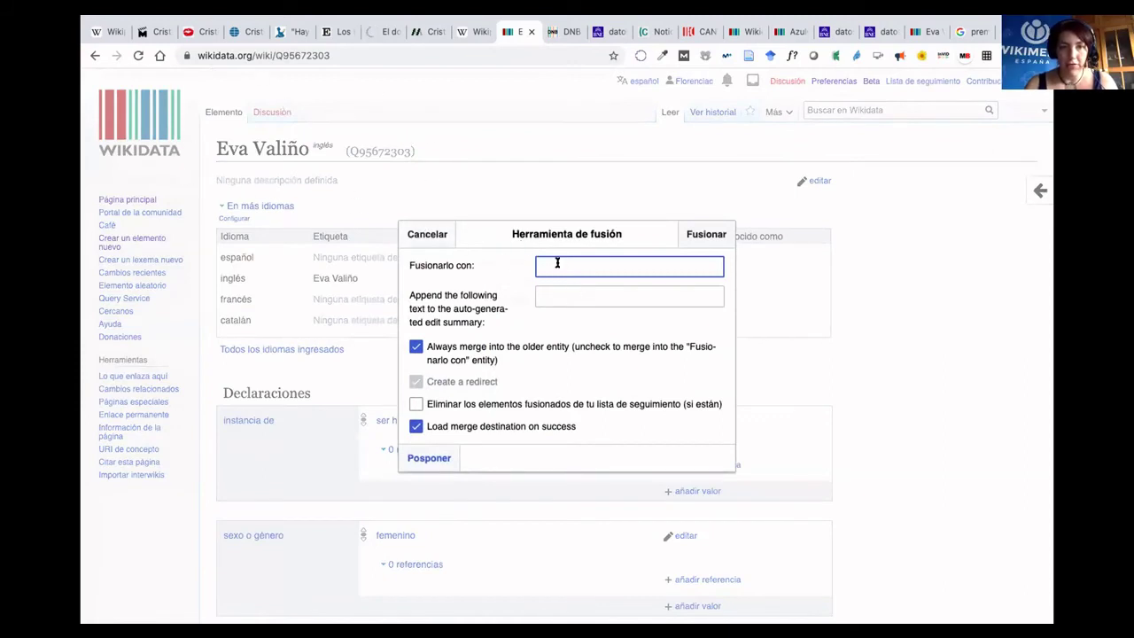
type("Q95688732")
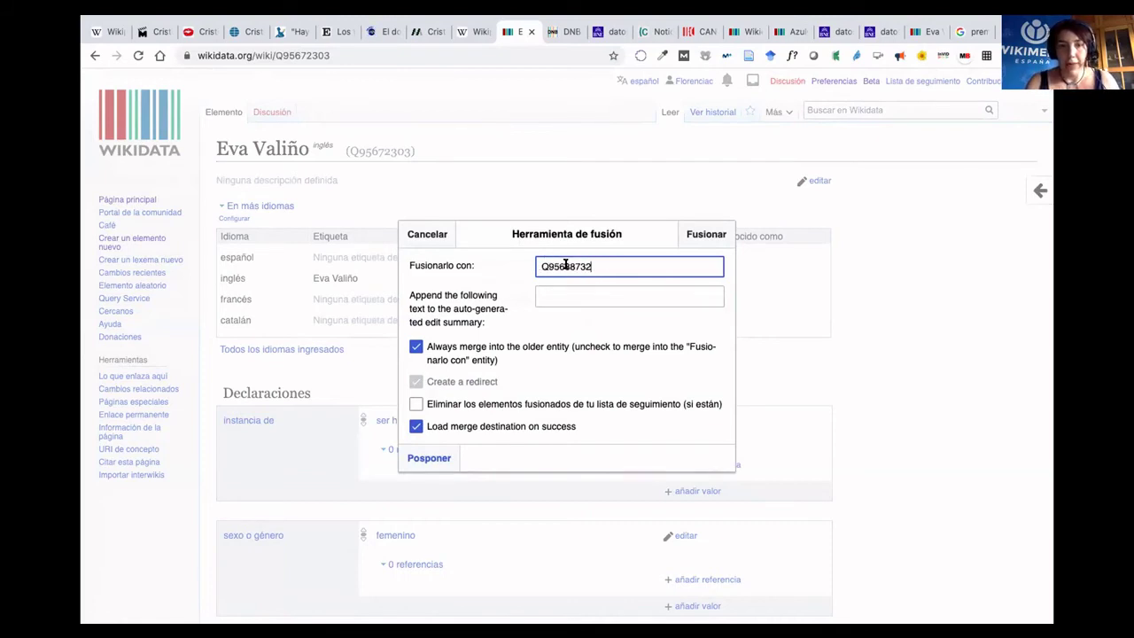
left_click(562, 296)
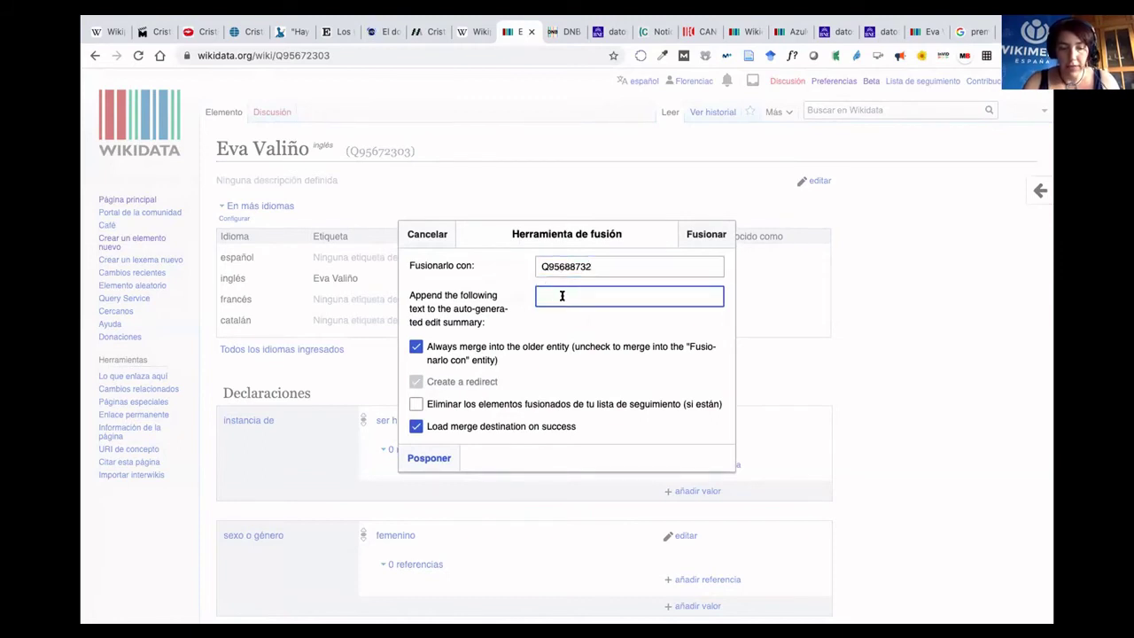
type("elemen")
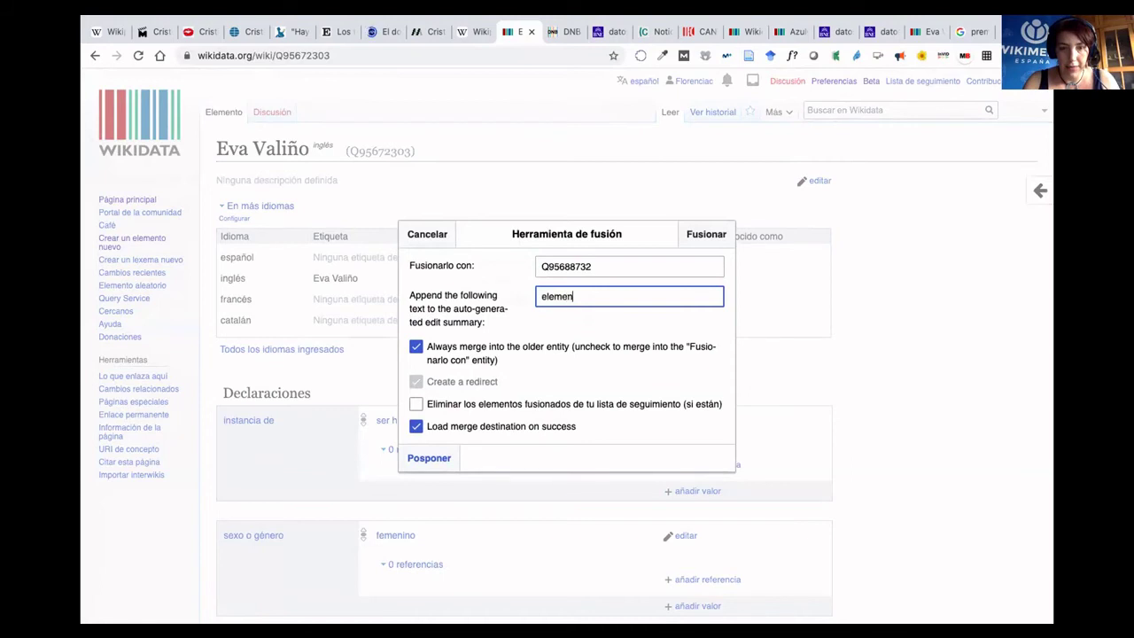
type("to duplicado")
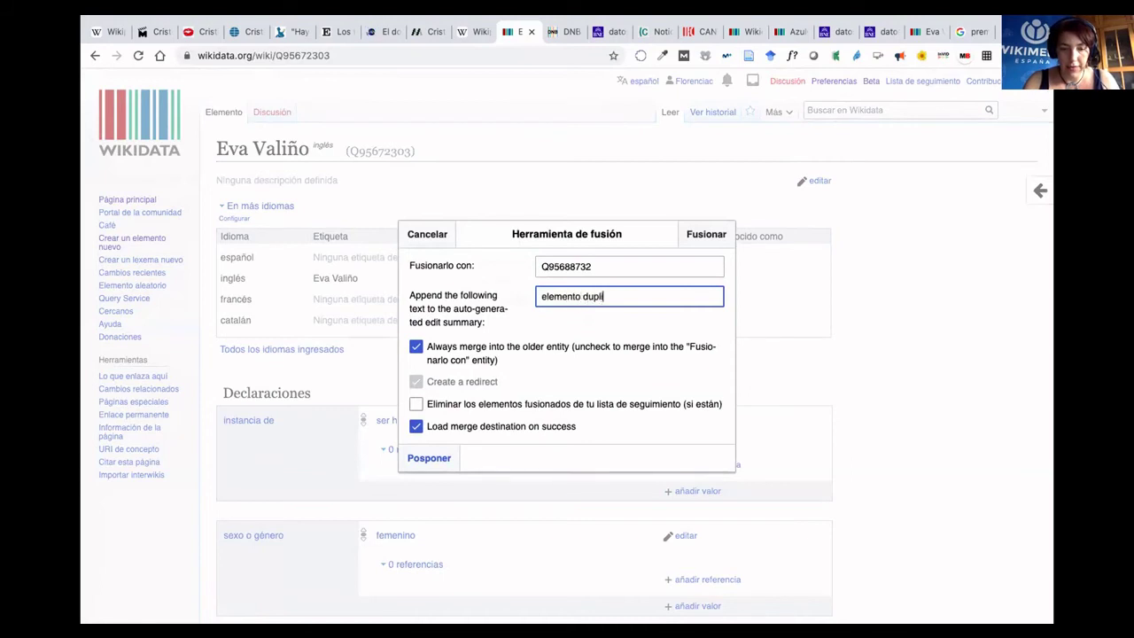
left_click(690, 235)
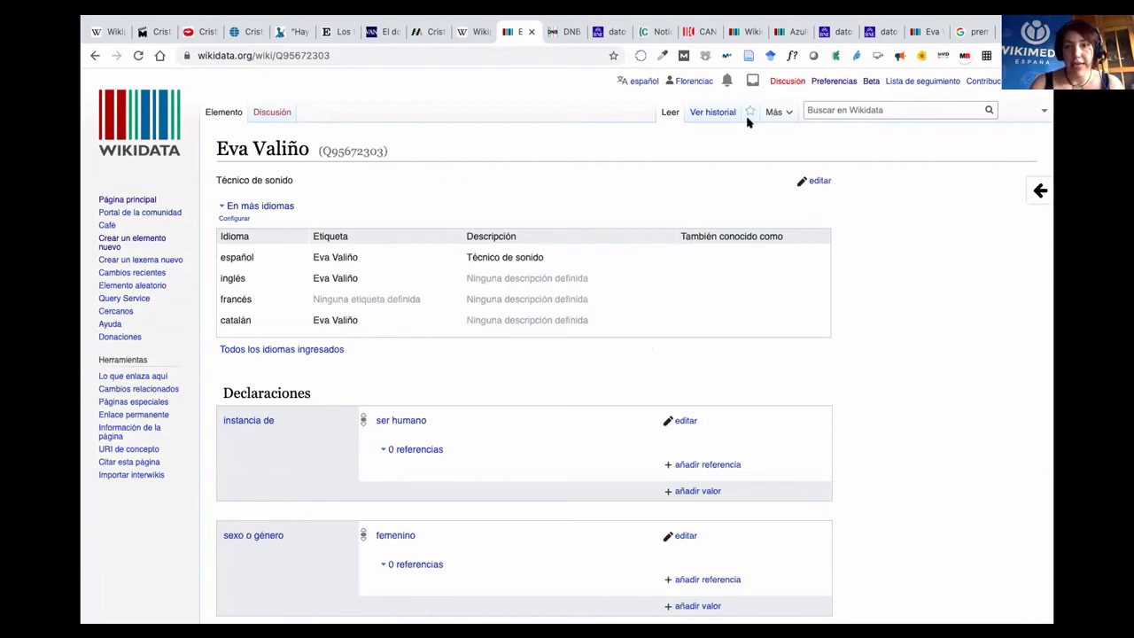
mouse_move(775, 111)
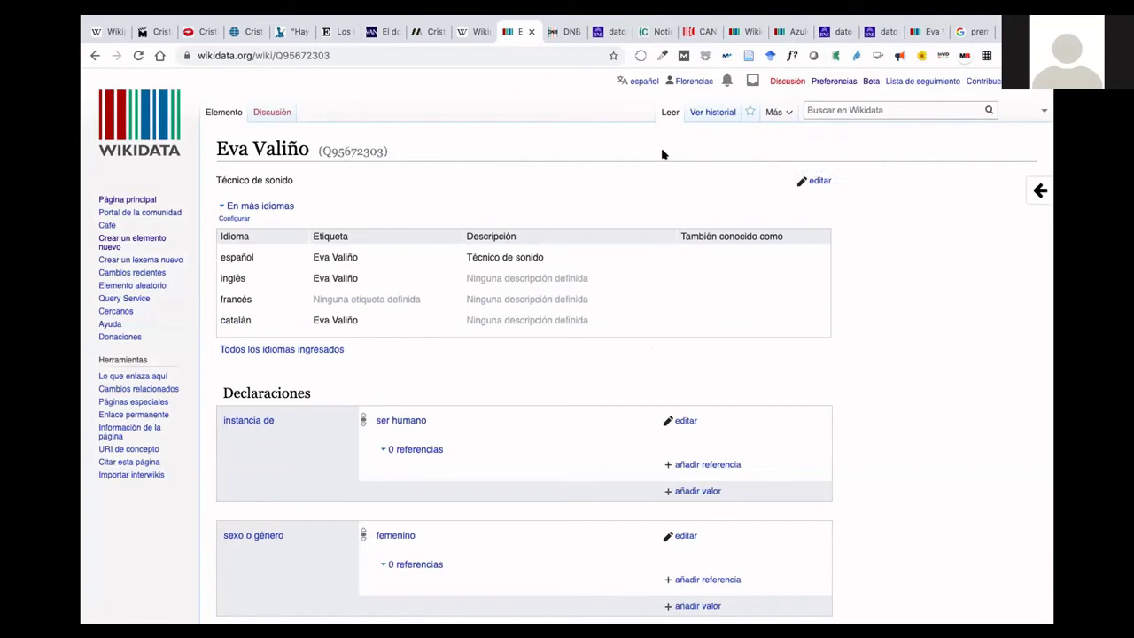
key("ctrl+9")
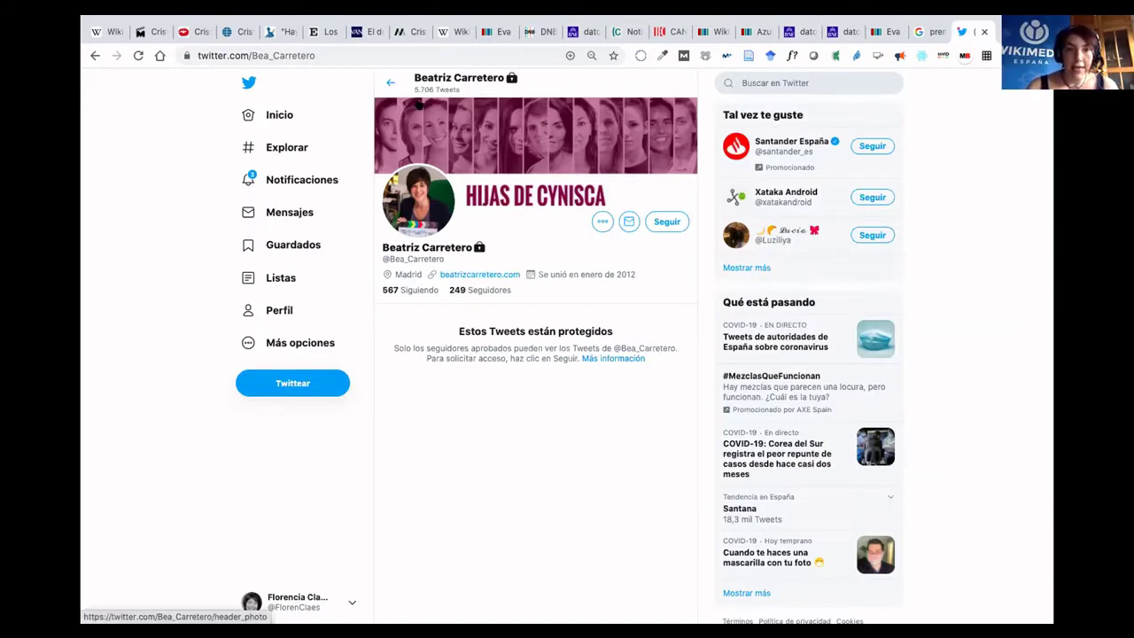
left_click(499, 34)
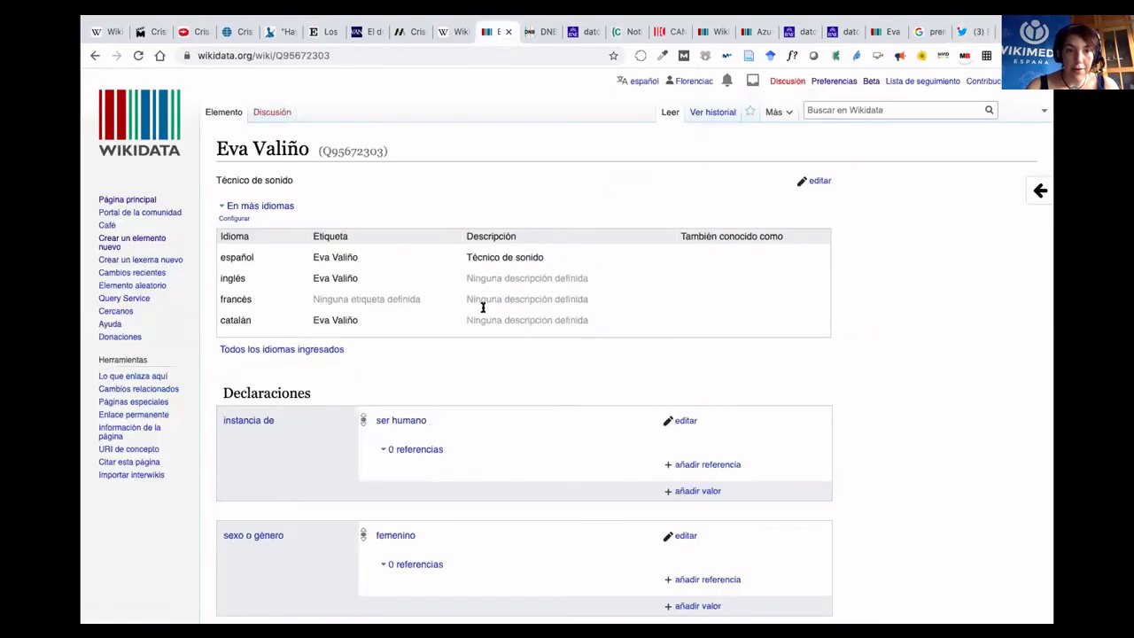
scroll(491, 423, "down", 2)
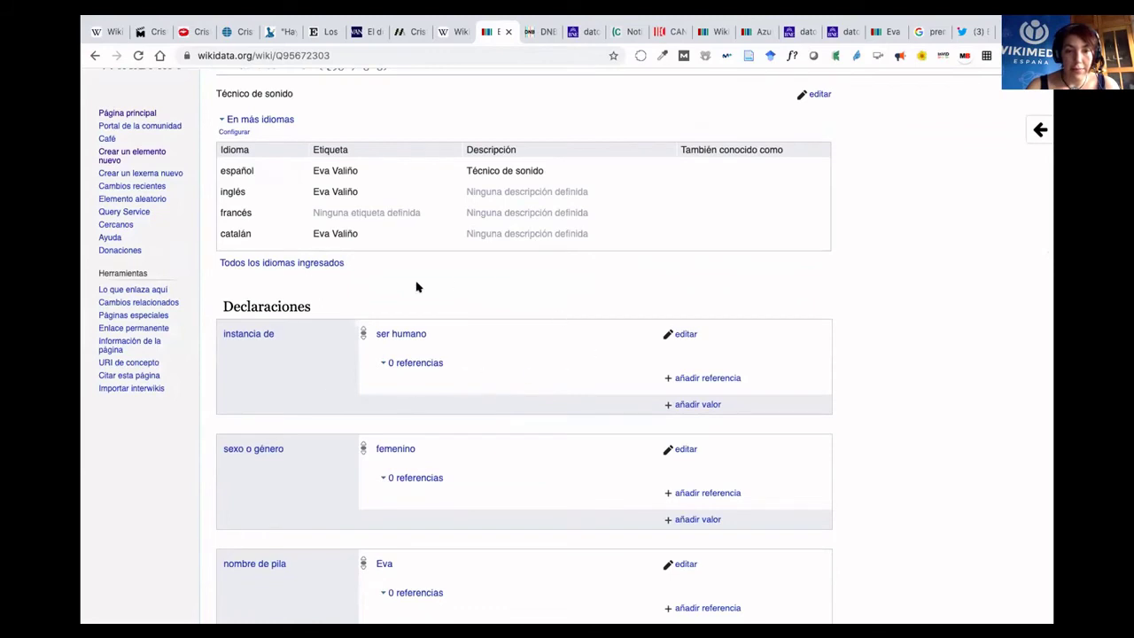
left_click(683, 335)
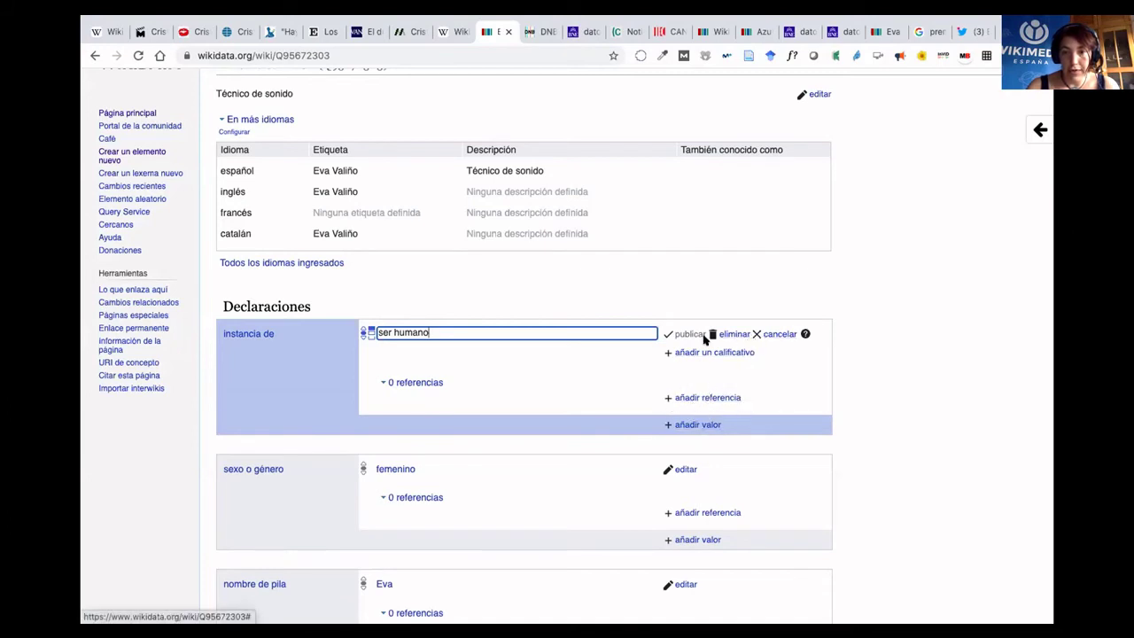
left_click(758, 335)
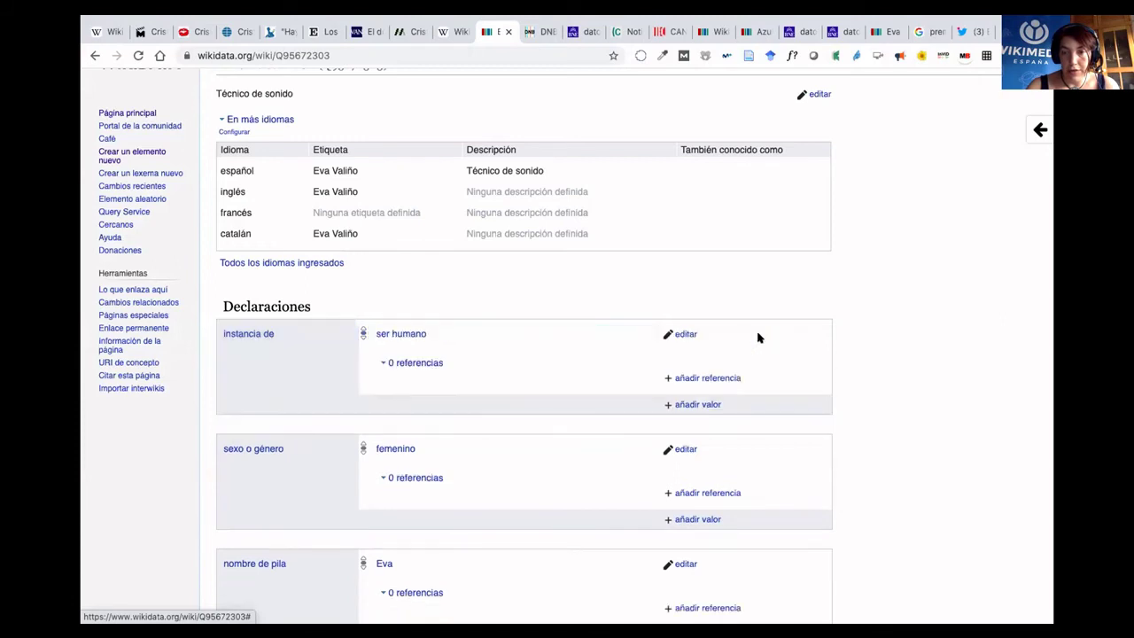
Start a reference on the "instancia de" statement, trying the properties "dirección web de la referencia", "referencia" and "referido como".
left_click(696, 379)
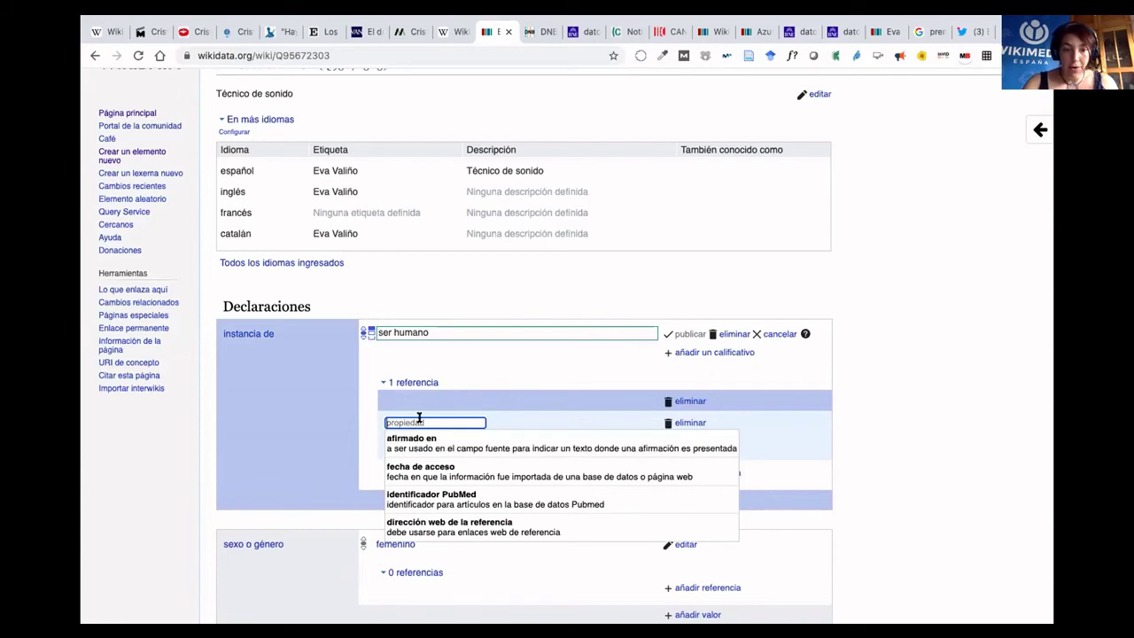
left_click(432, 524)
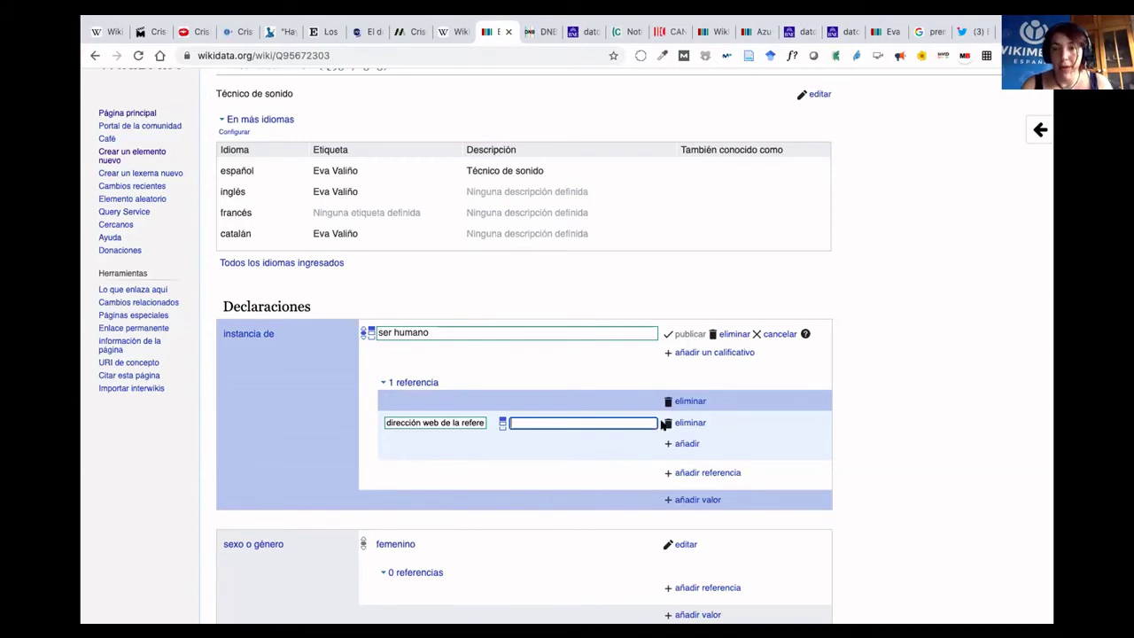
left_click(453, 422)
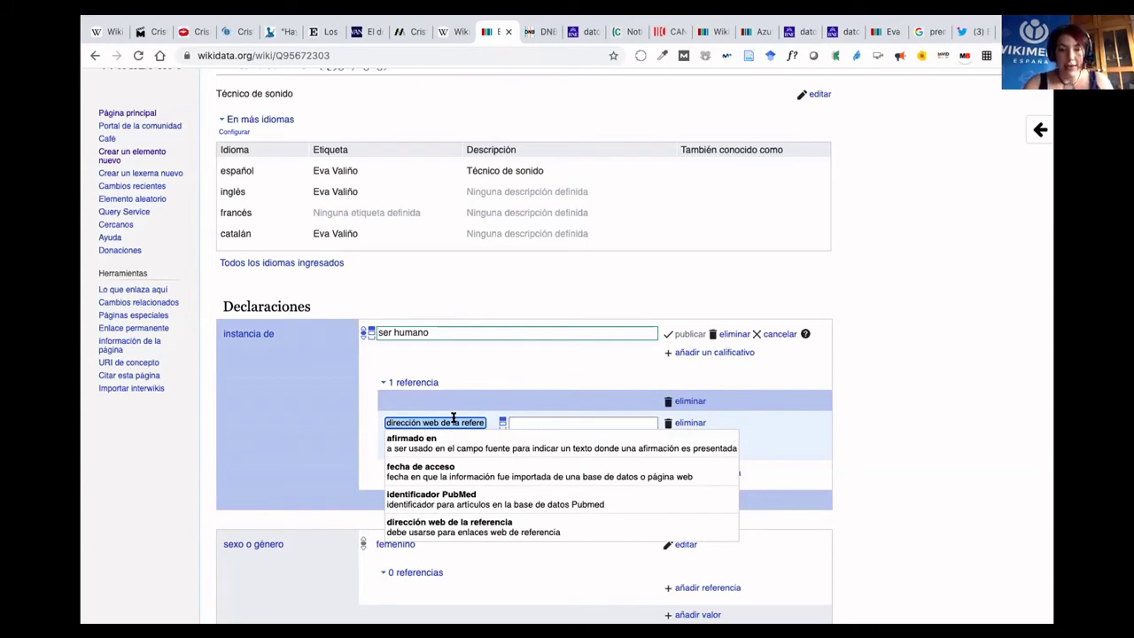
type("f")
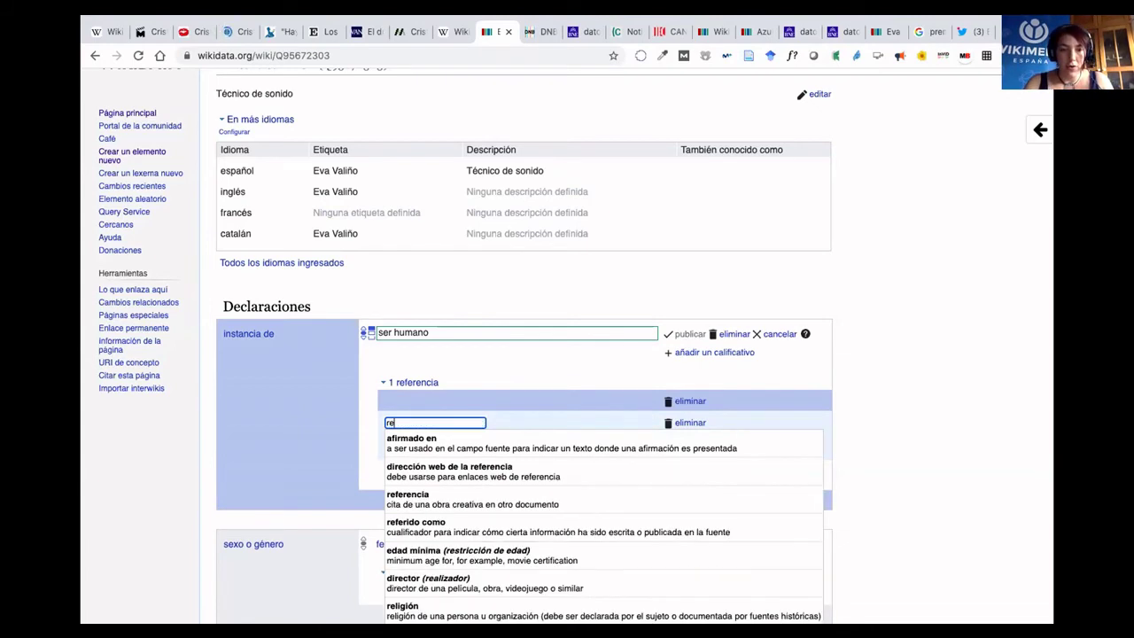
key("Down")
key("Down")
key("Down")
key("Down")
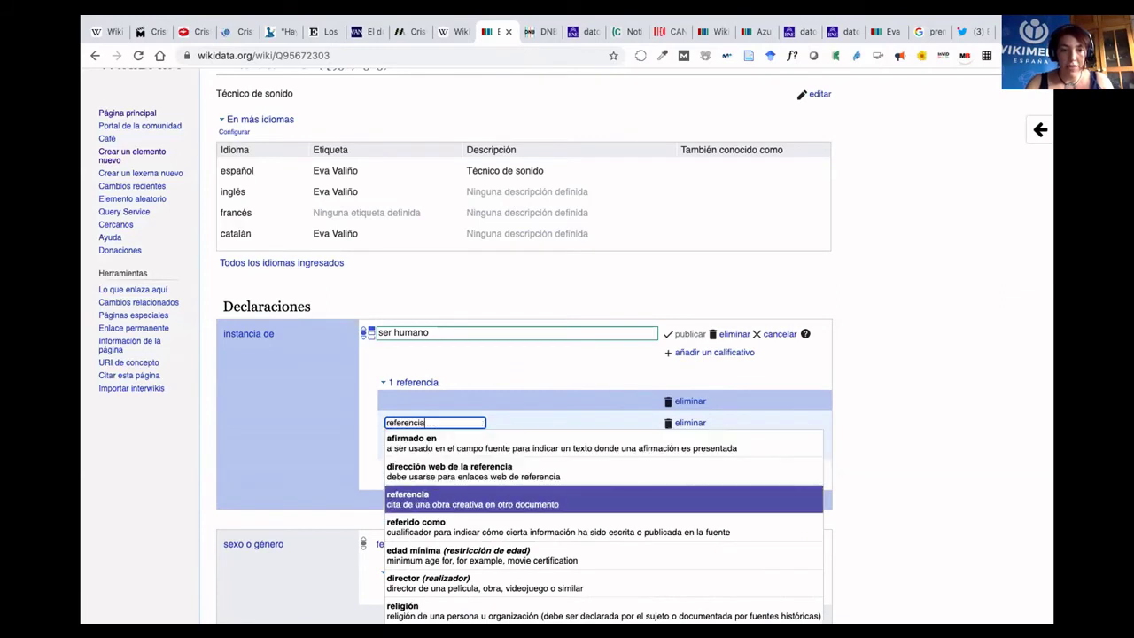
scroll(452, 421, "down", 2)
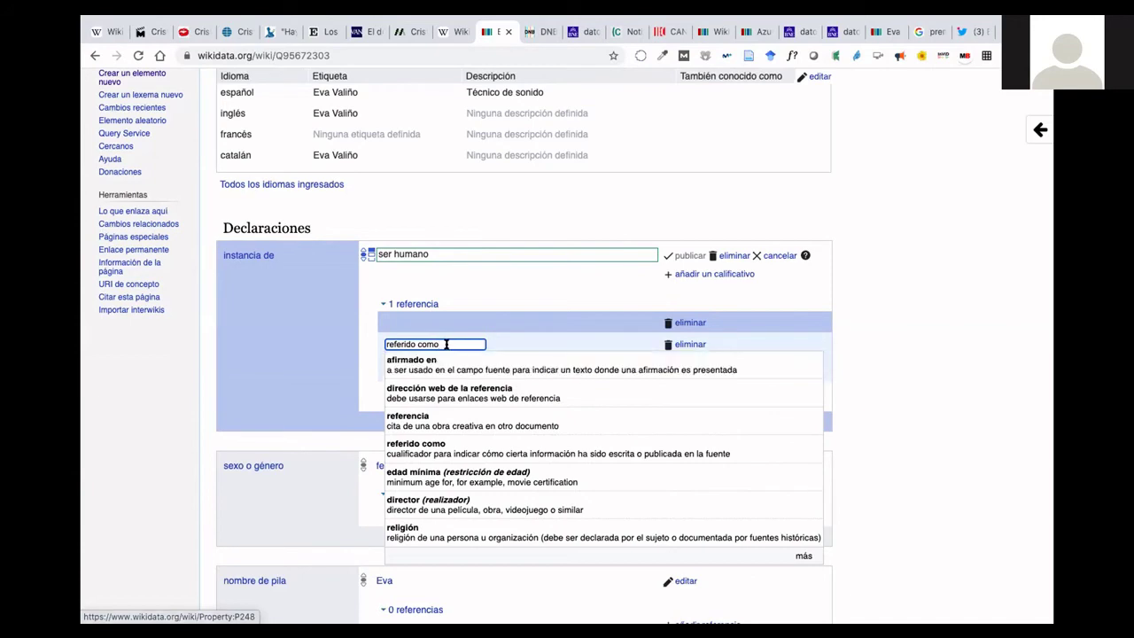
Set the reference's property to "importado del proyecto Wikimedia".
key("alt+shift+Left")
key("alt+shift+Left")
key("BackSpace")
type("importa")
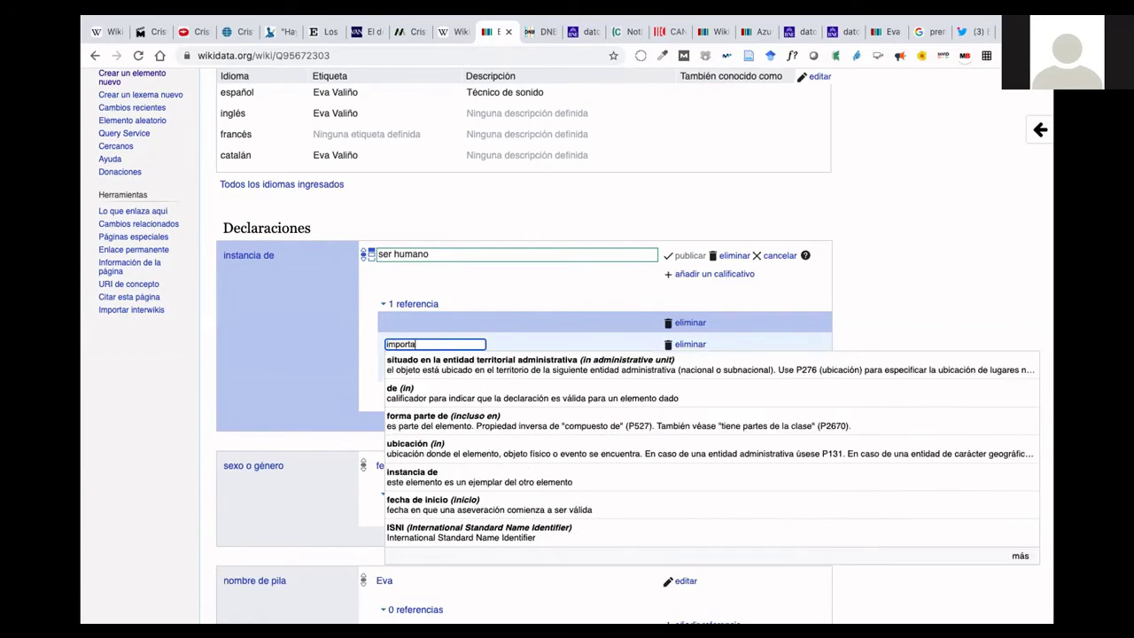
type("do")
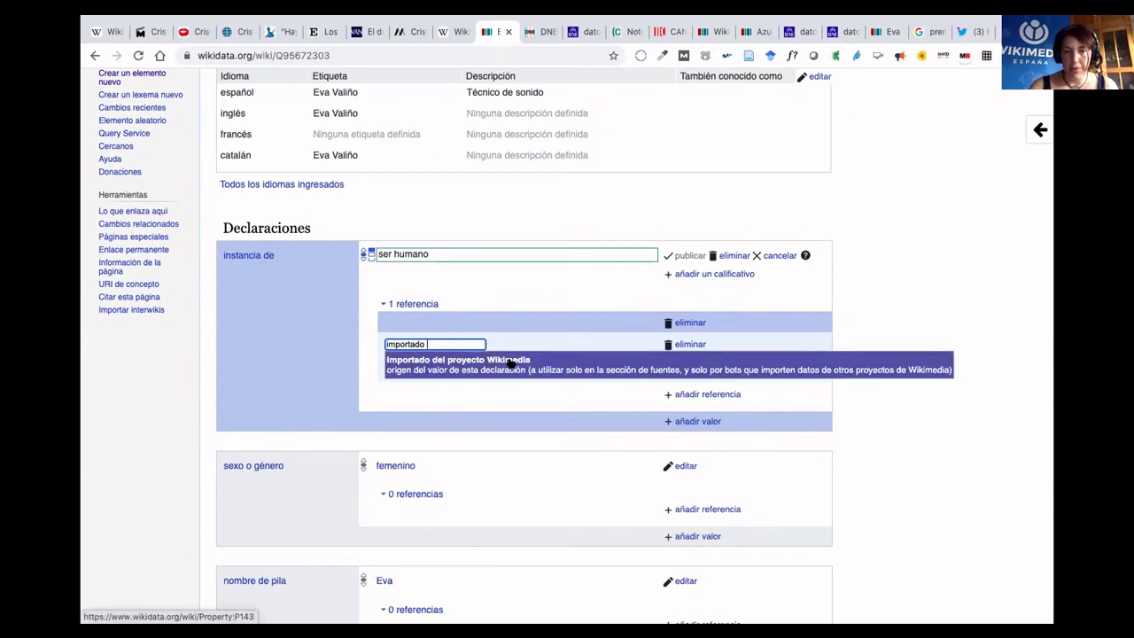
left_click(453, 365)
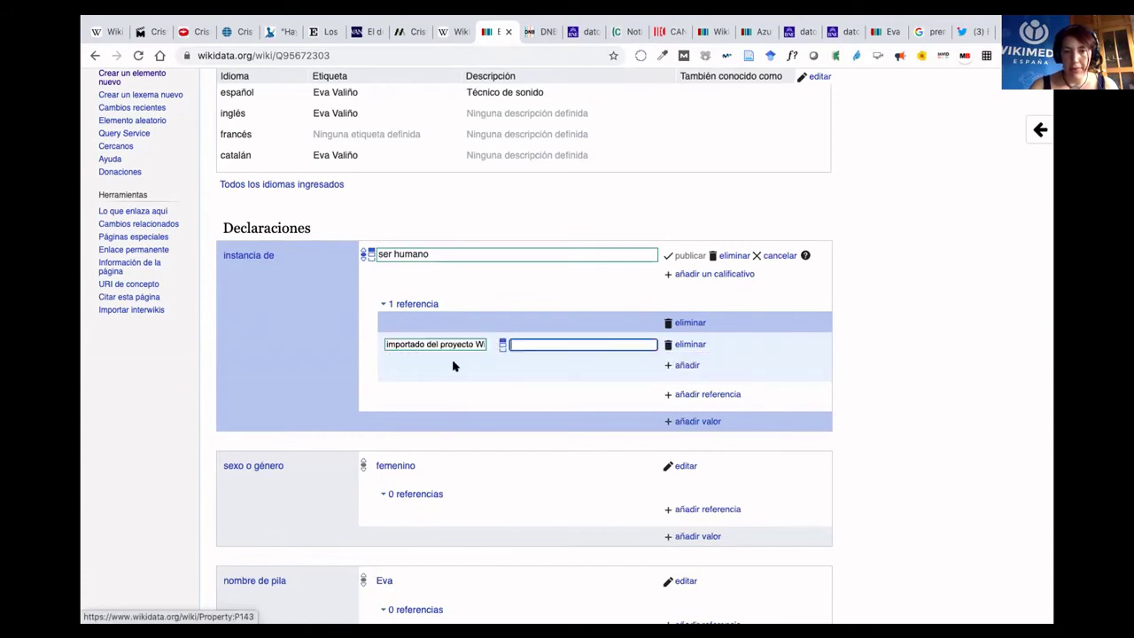
Set the reference's value to Wikipedia, the online encyclopedia.
left_click(515, 343)
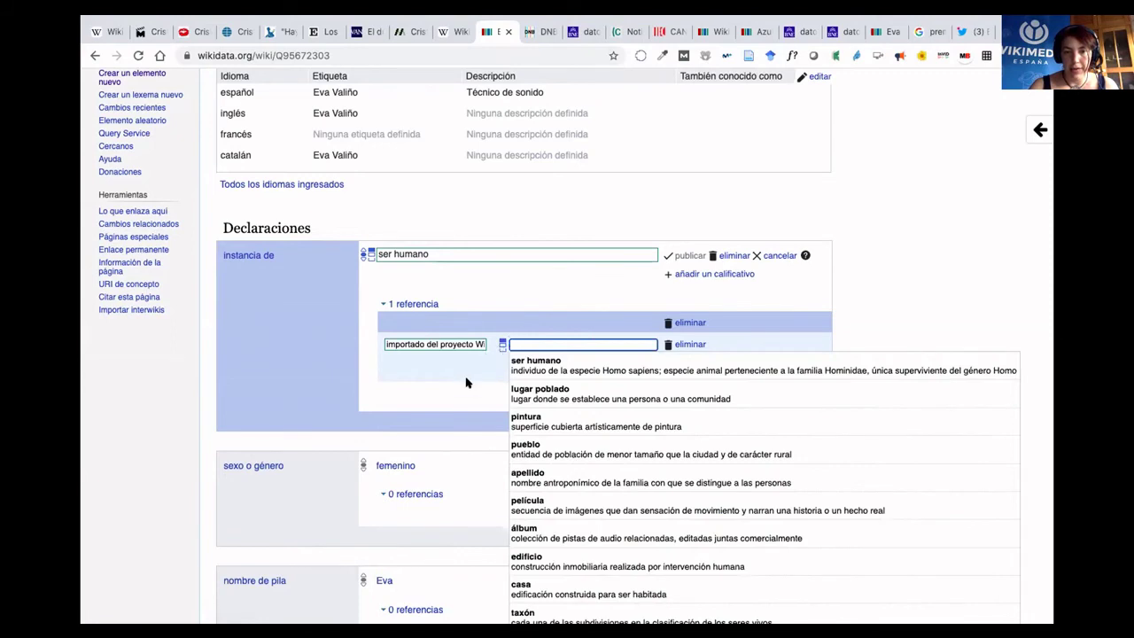
type("Wi")
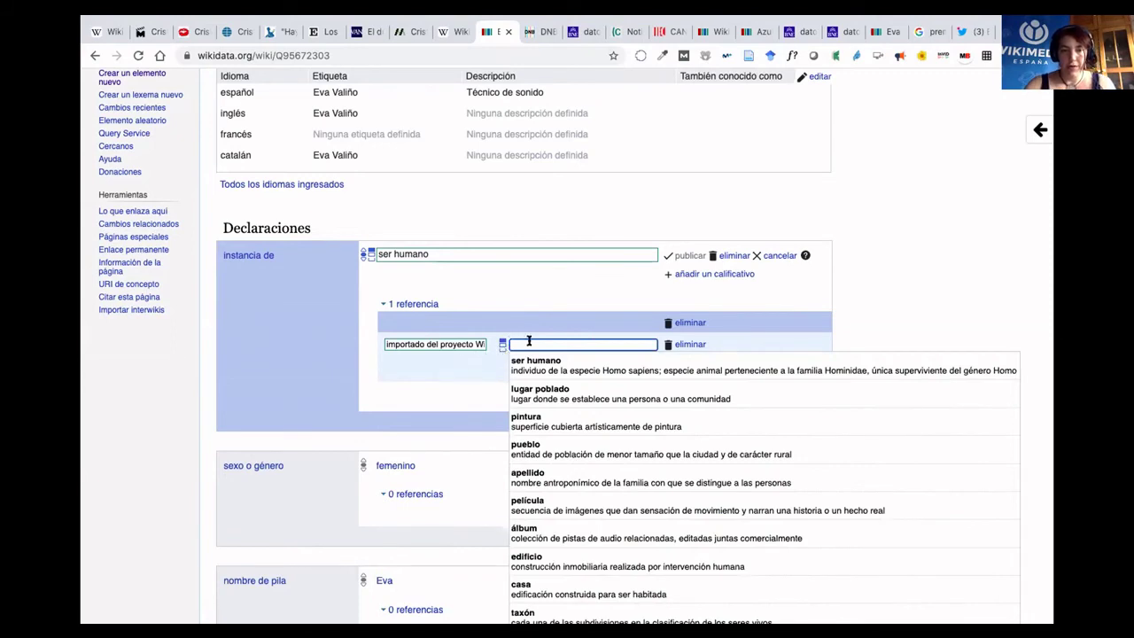
type("kipedia")
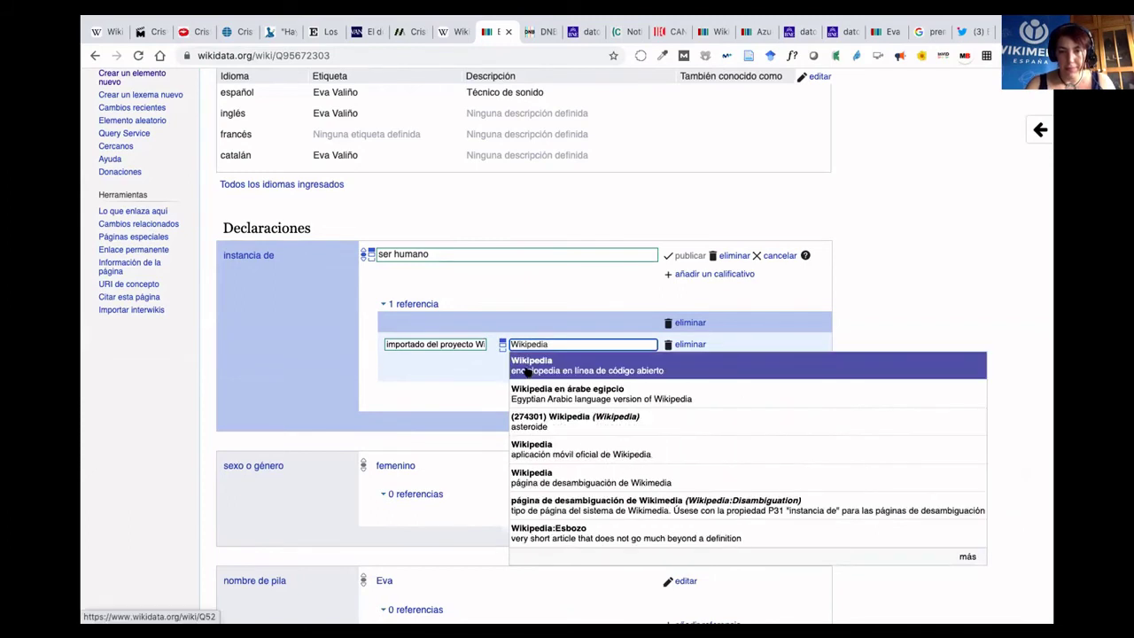
left_click(529, 371)
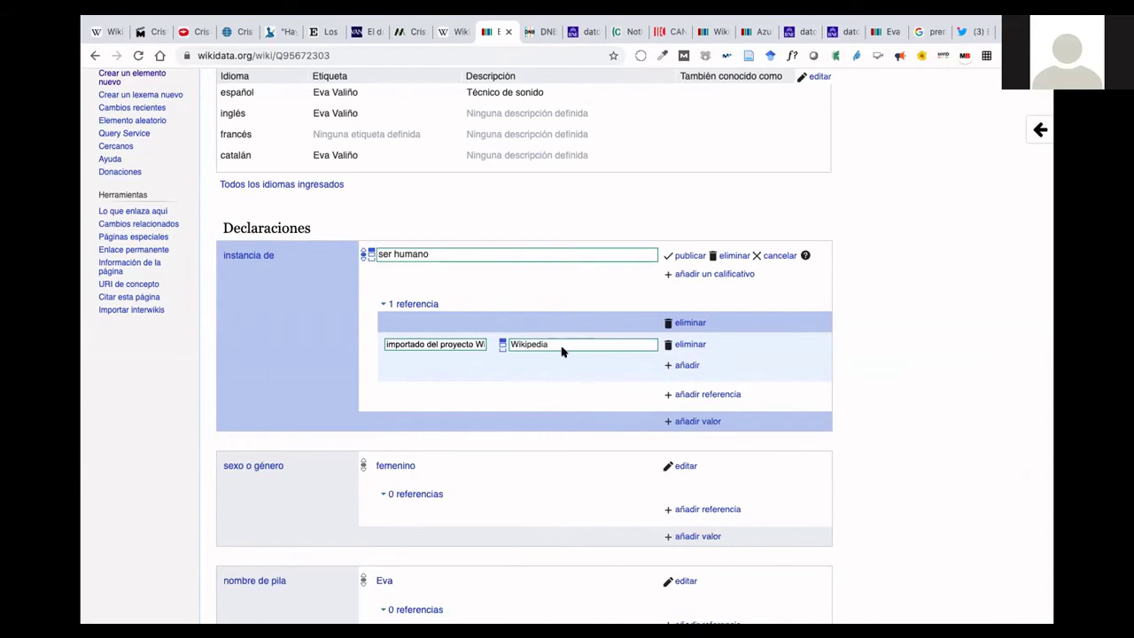
left_click(424, 344)
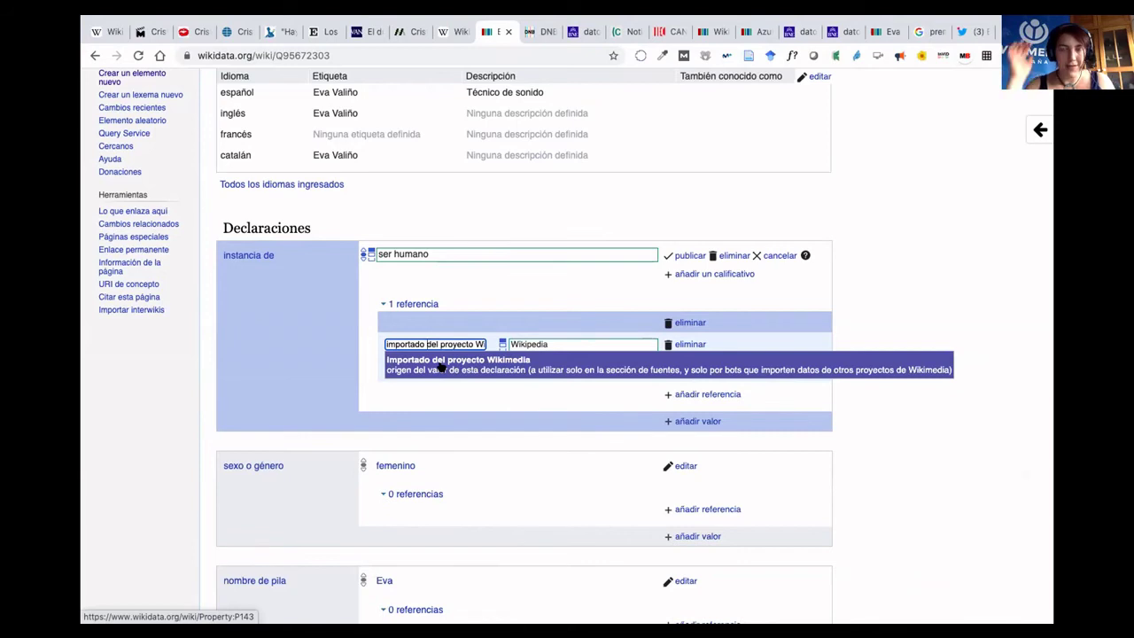
Set the reference's value to "Wikipedia en español".
left_click(569, 340)
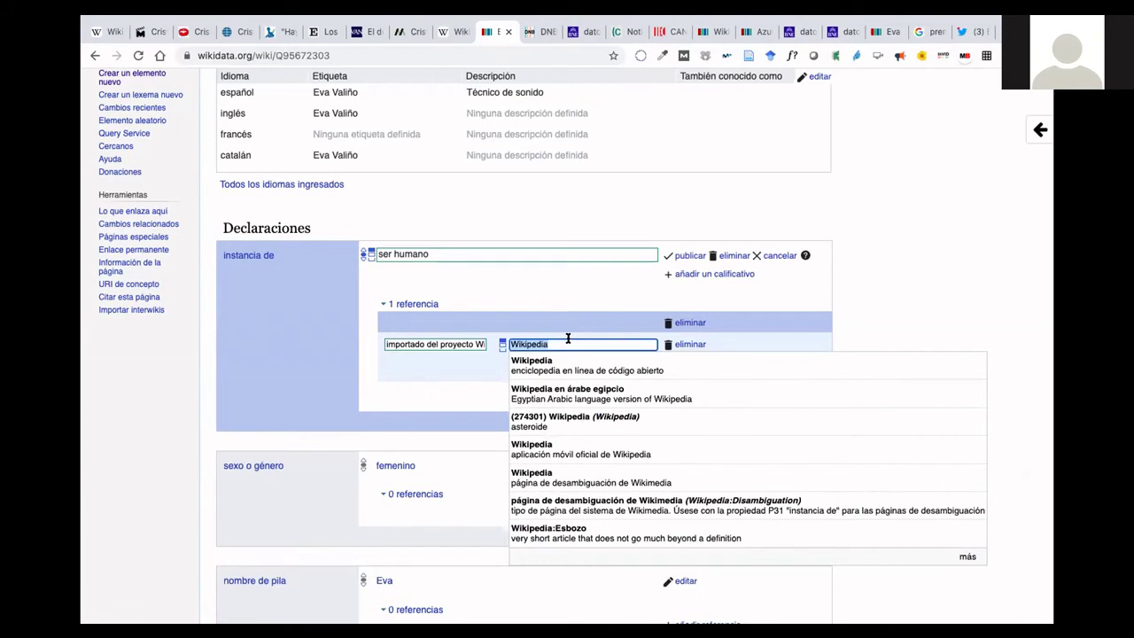
key("End")
type("en")
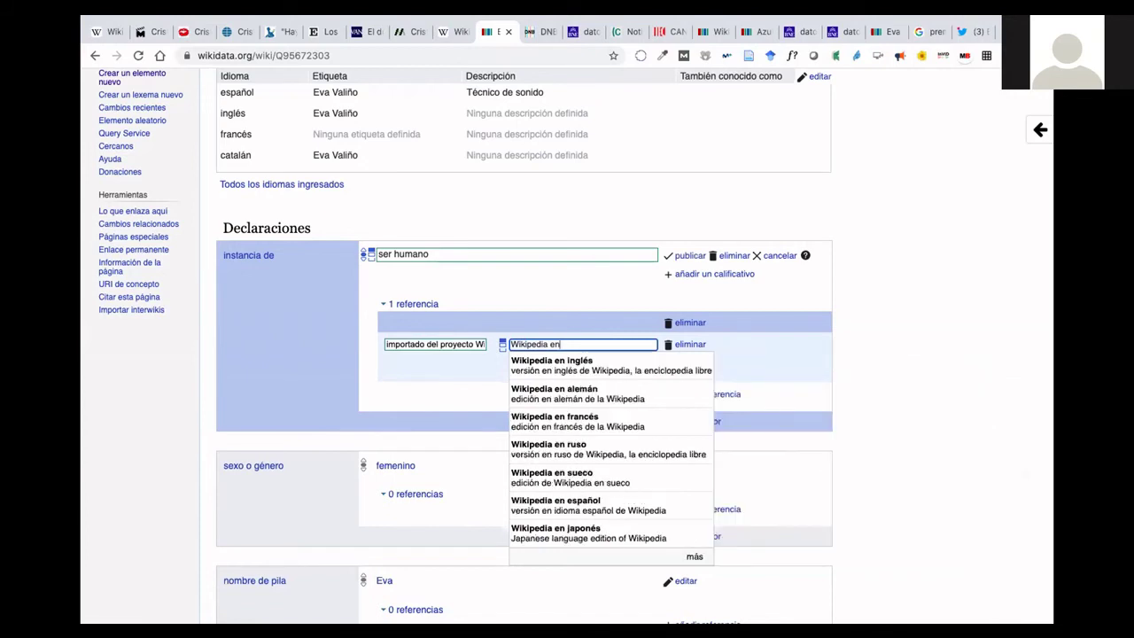
type(" es")
left_click(578, 368)
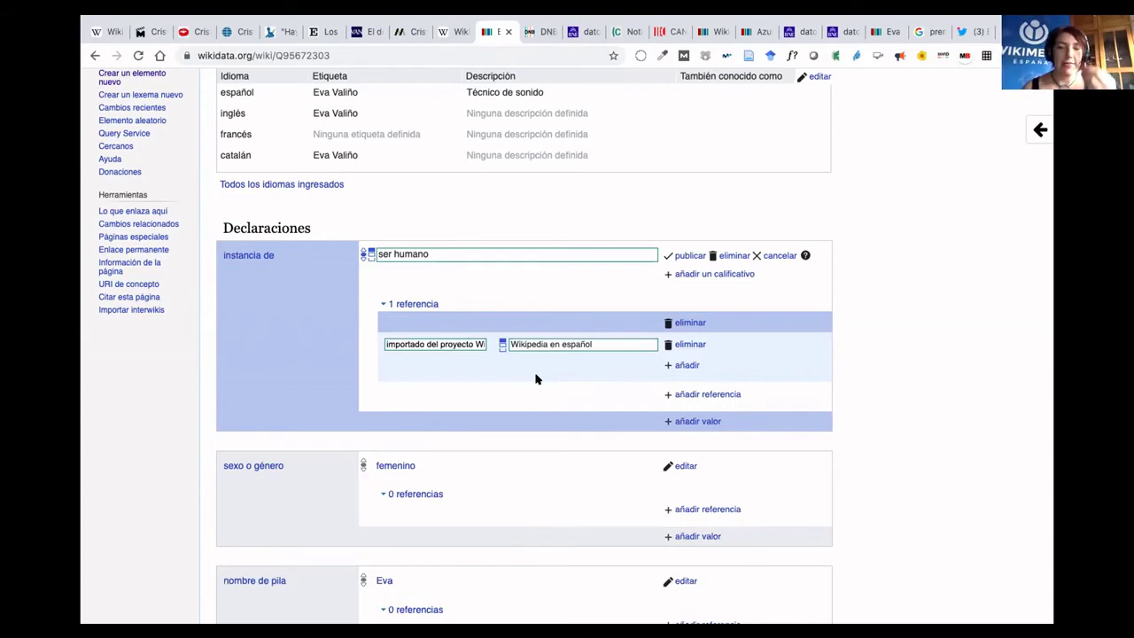
Load random Spanish Wikipedia articles up to "Assur-etil-ilani" and highlight the first entry in its references section.
left_click(459, 36)
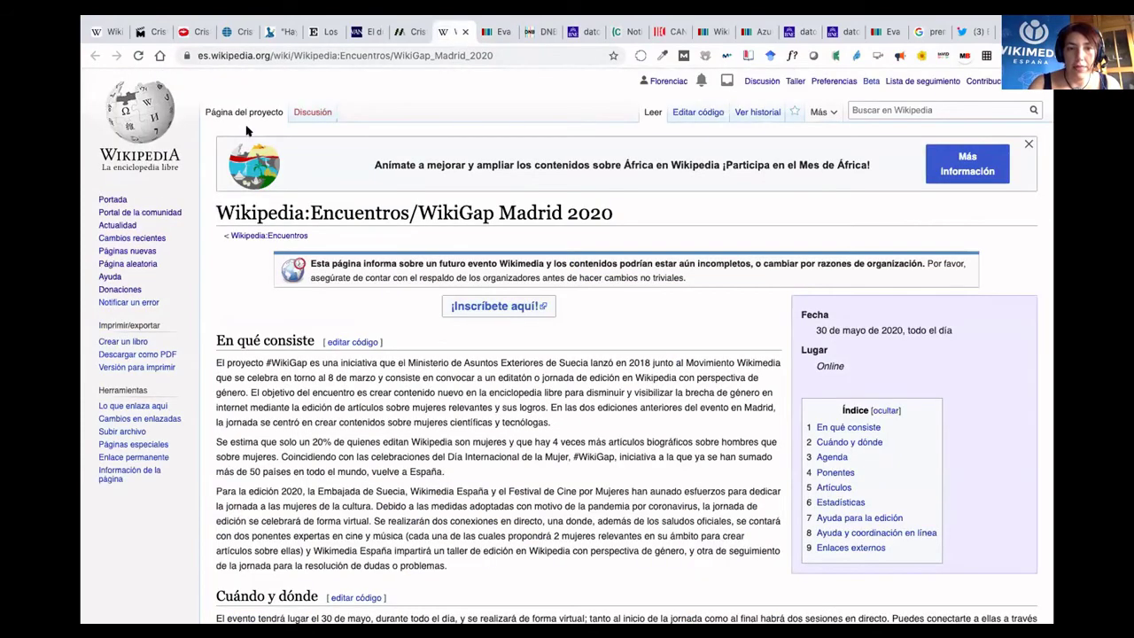
left_click(115, 266)
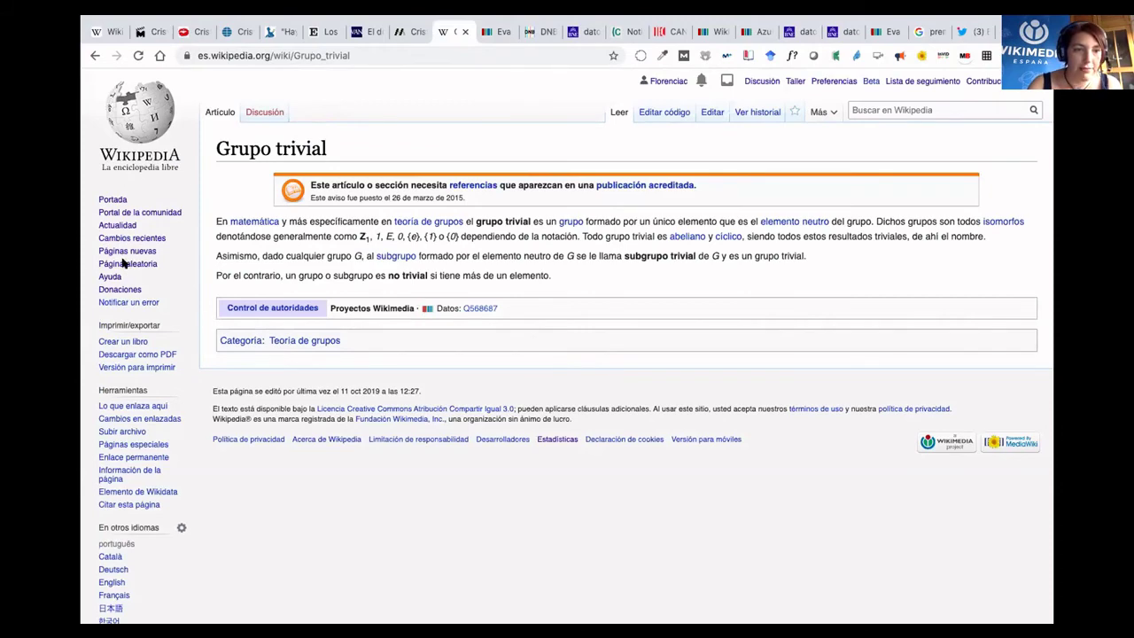
left_click(122, 266)
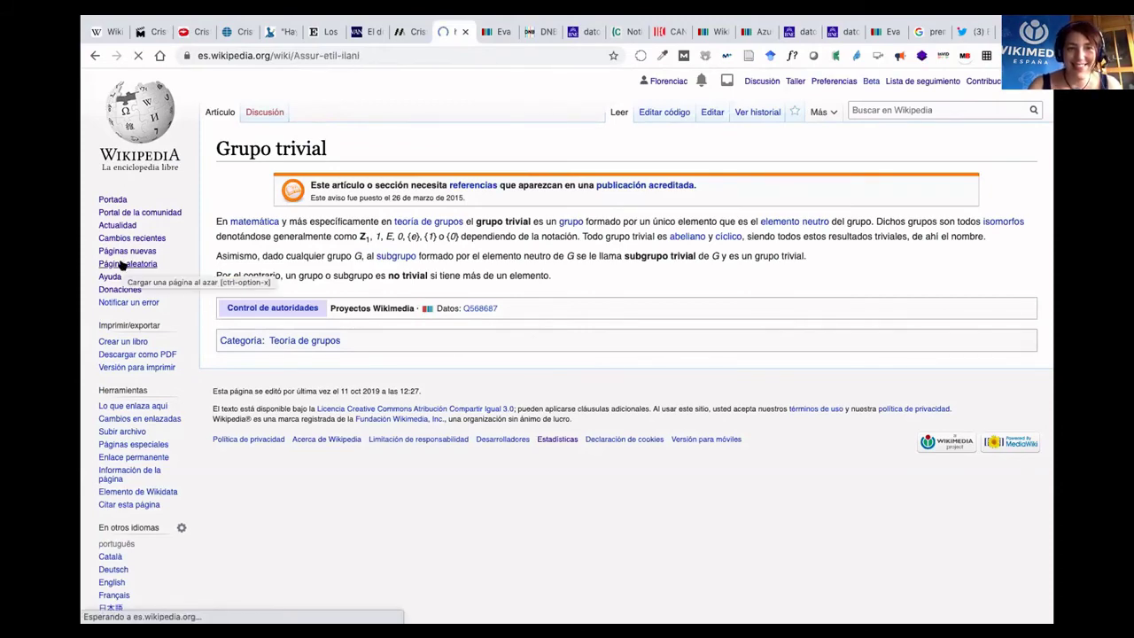
scroll(457, 411, "down", 5)
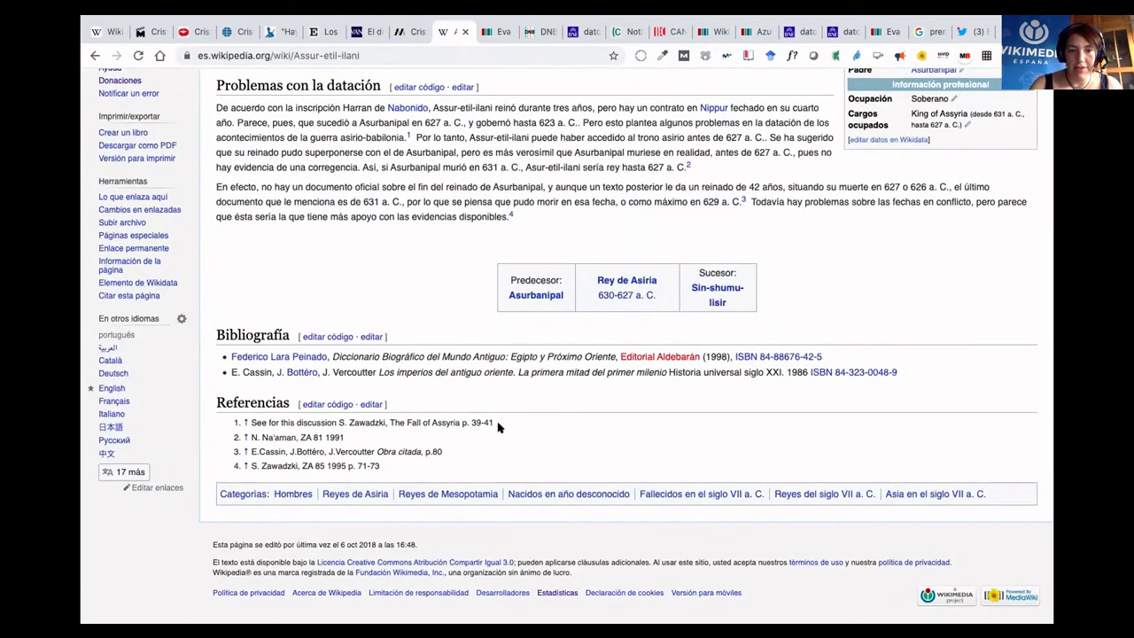
left_click_drag(492, 423, 251, 416)
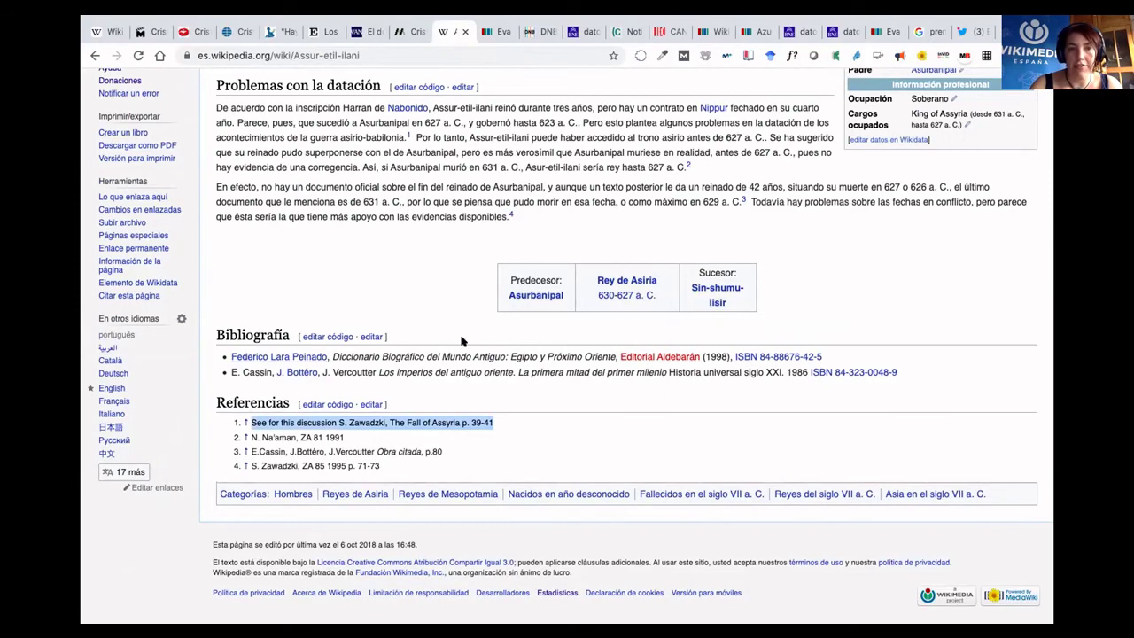
Remove the unsaved Wikipedia reference from the "instancia de" statement on the sound technician's Wikidata item and cancel the statement's editing.
left_click(496, 35)
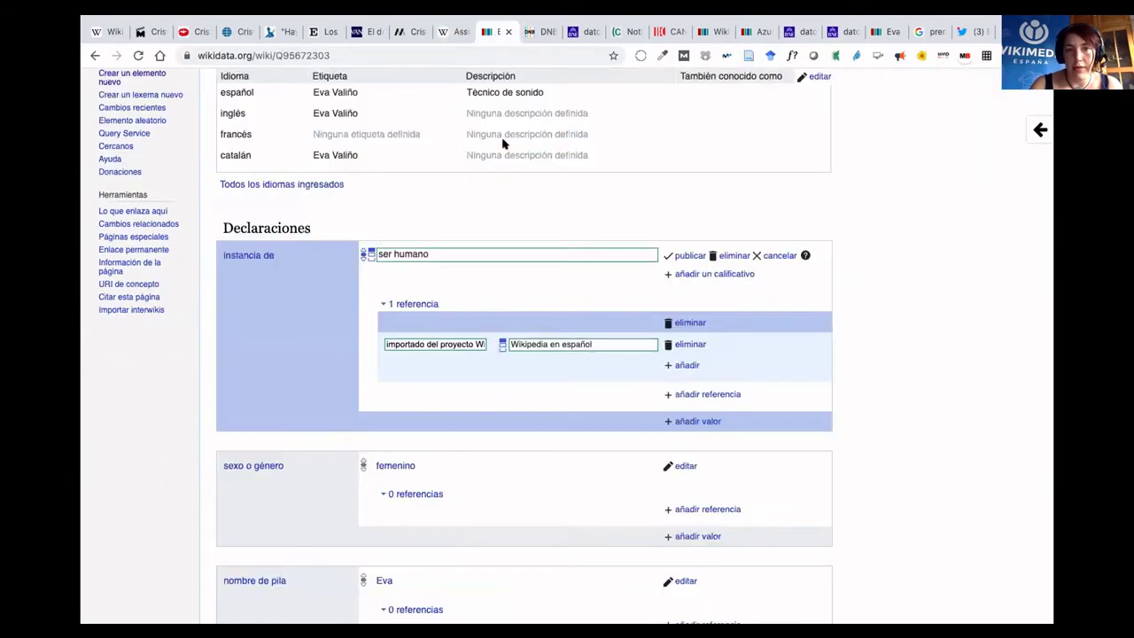
left_click(686, 323)
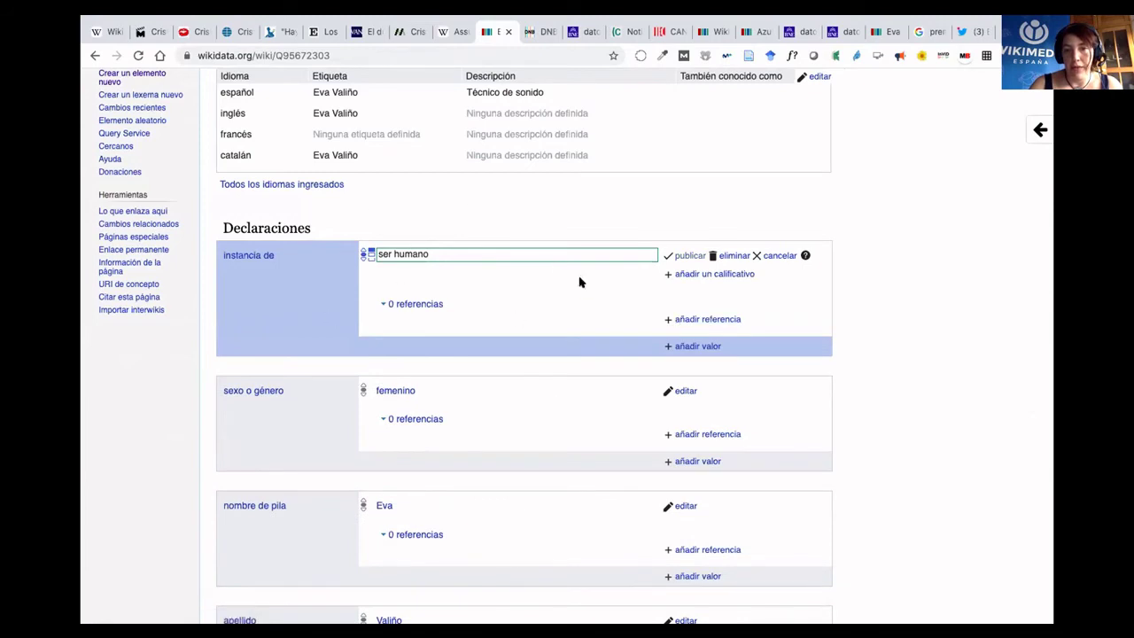
left_click(780, 257)
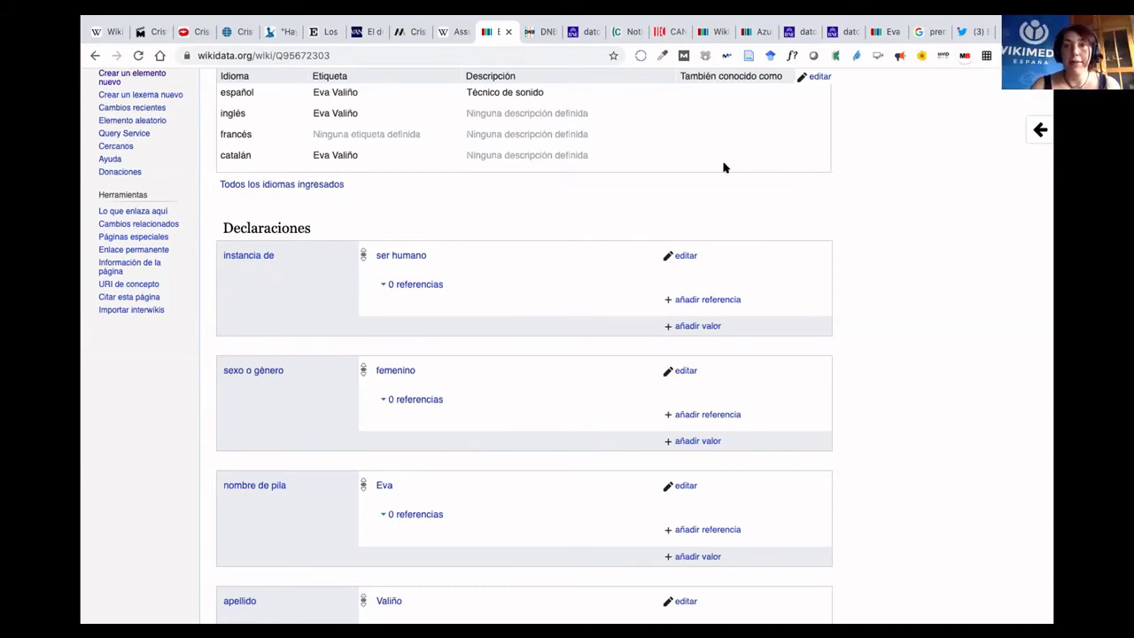
Search Wikidata for "María Vitoria Daneris", capitalising both surnames in the query.
scroll(563, 217, "down", 15)
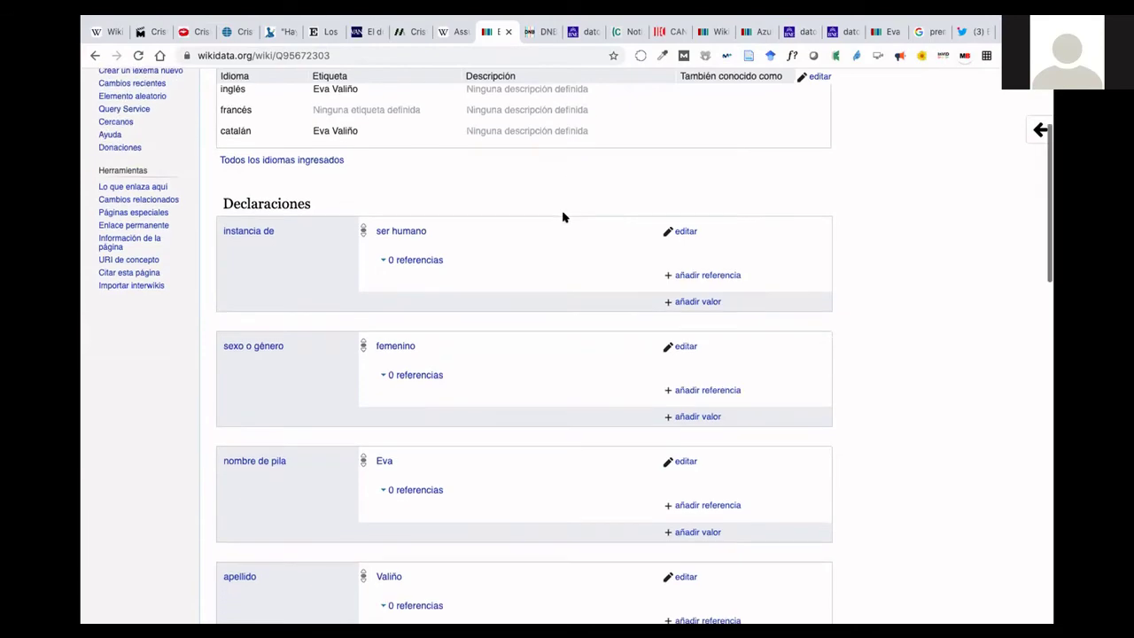
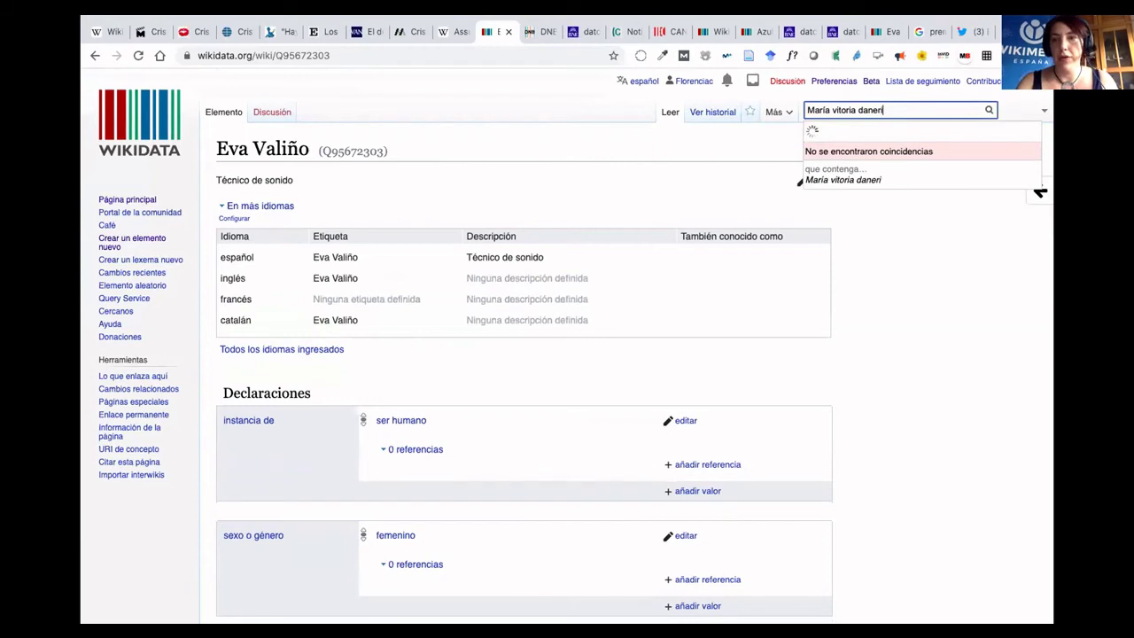
type("s")
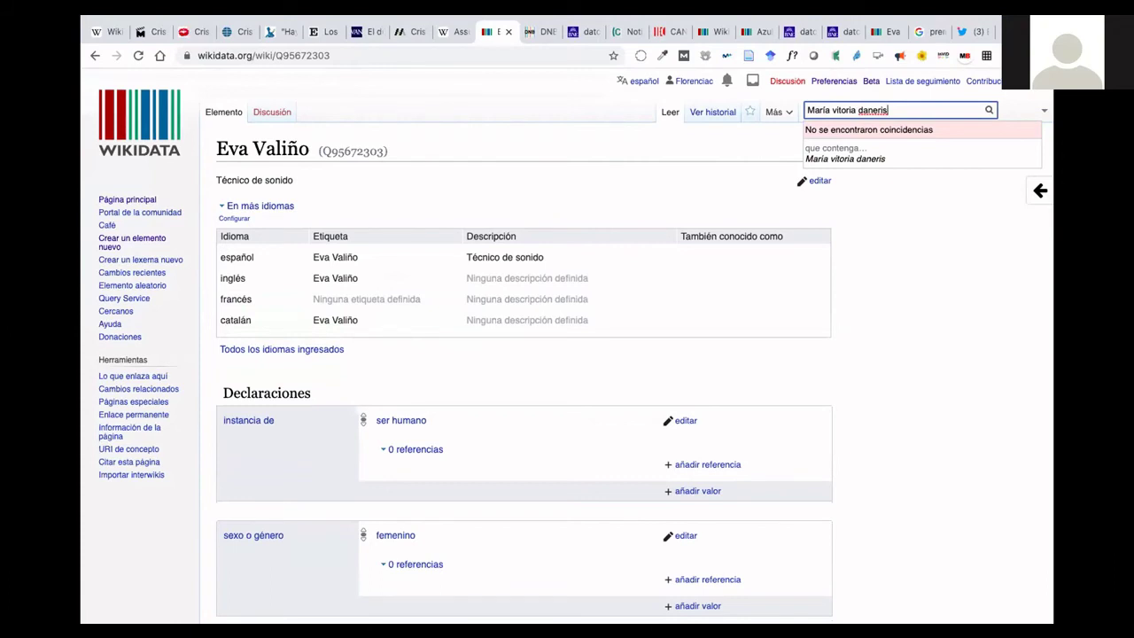
key("BackSpace")
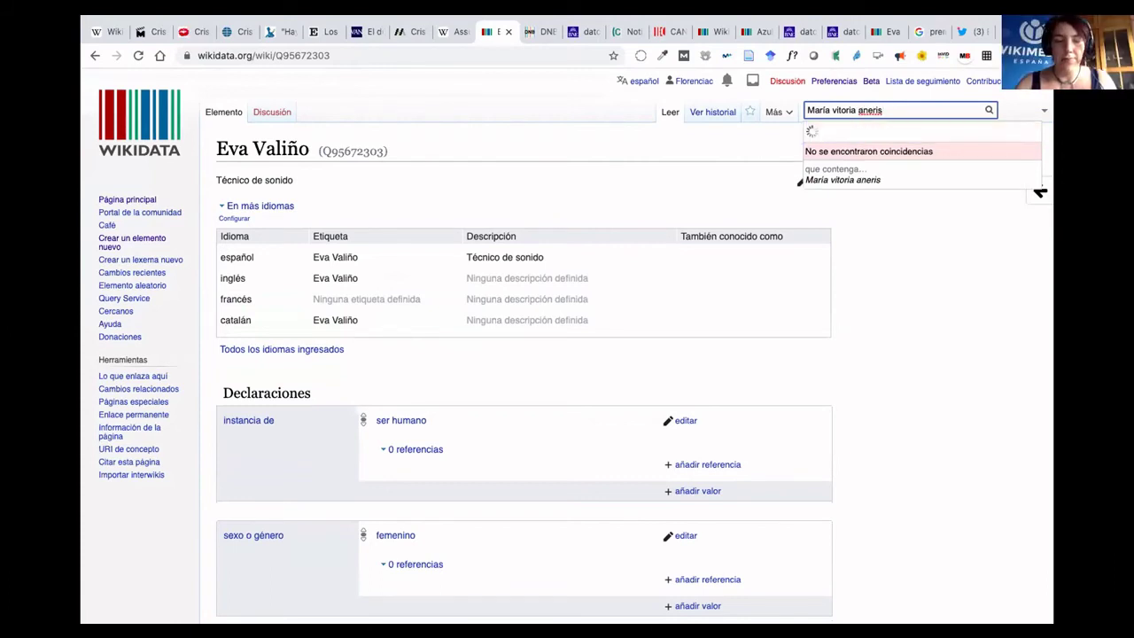
type("D")
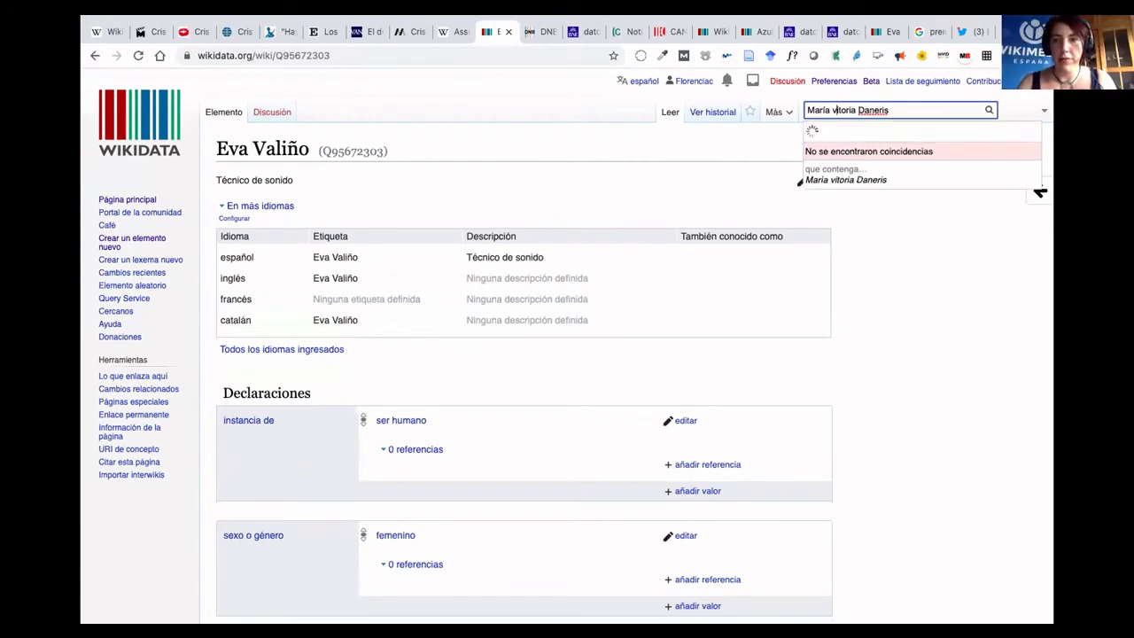
key("BackSpace")
type("V")
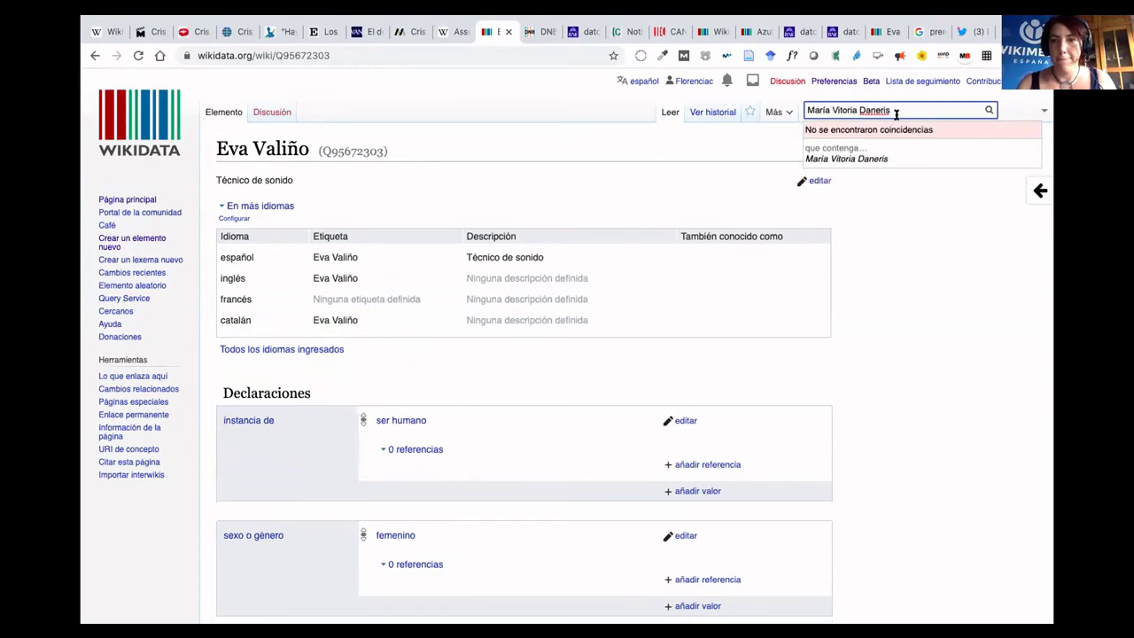
triple_click(864, 110)
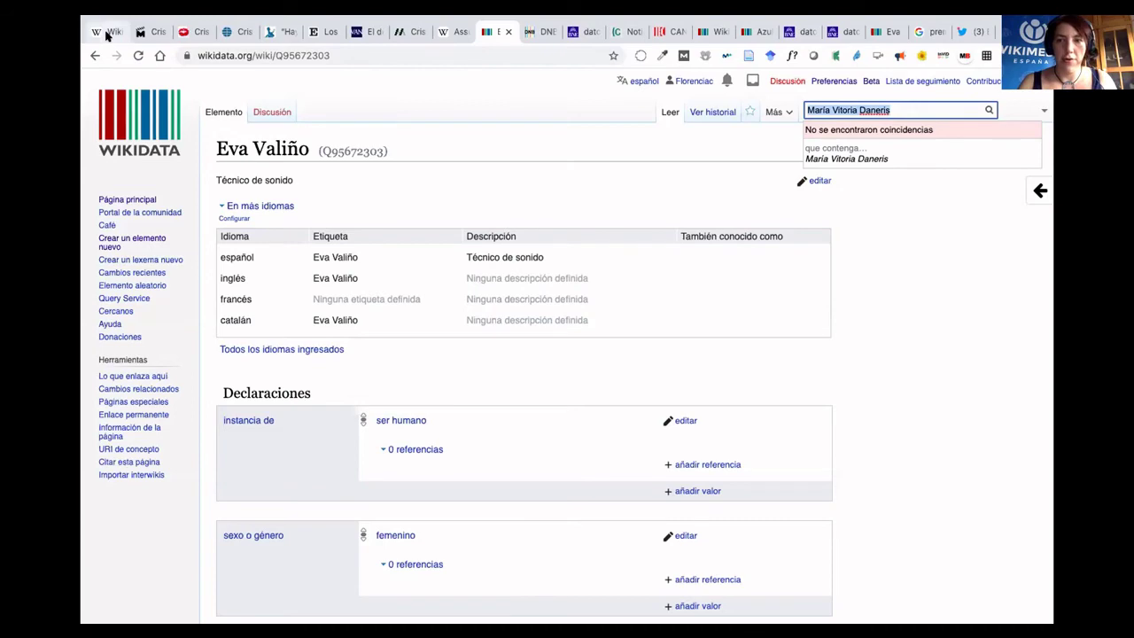
Copy "Maite Vitoria Daneris" from the session page's Cineastas list, search Wikidata for it and open the documentary director's item.
left_click(105, 34)
scroll(451, 499, "down", 5)
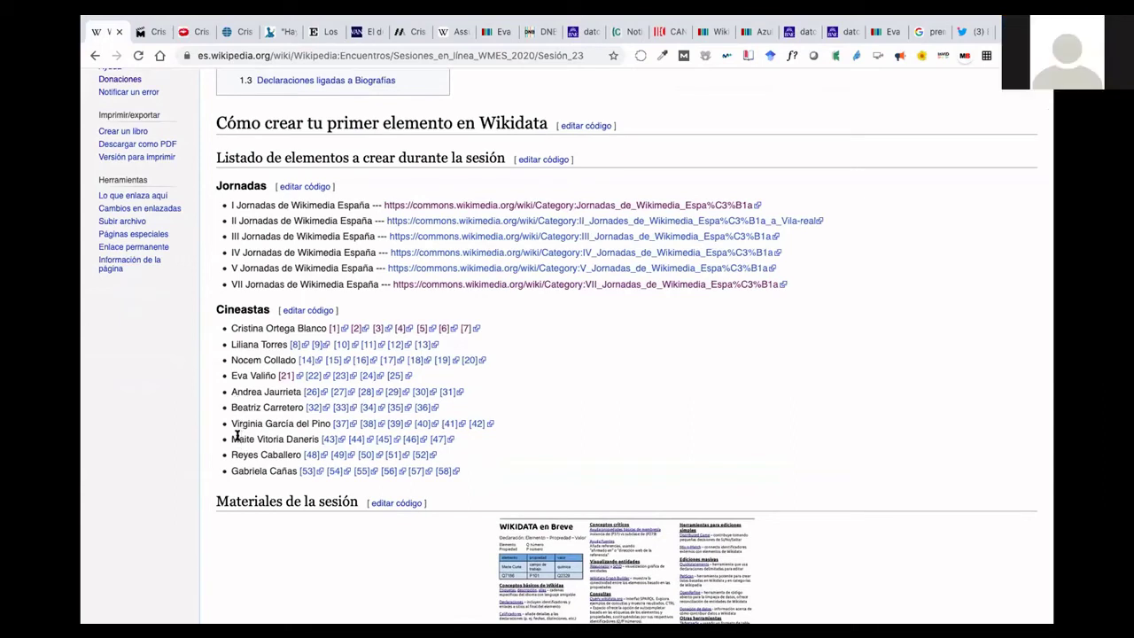
left_click_drag(230, 435, 311, 434)
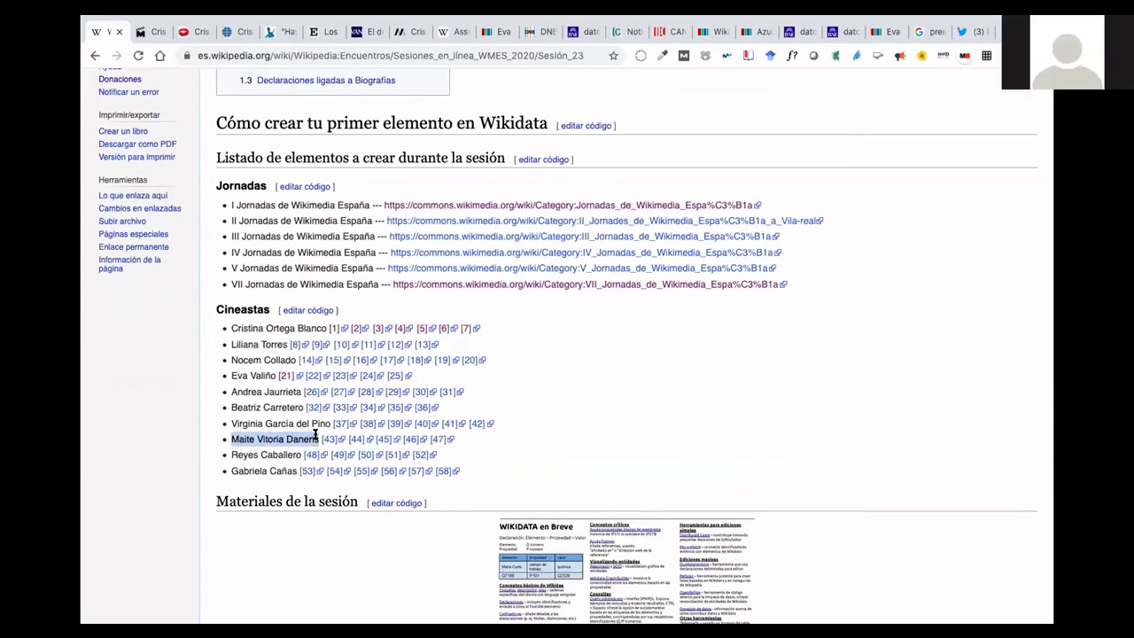
left_click(492, 32)
type("Maite Vitoria Daneris")
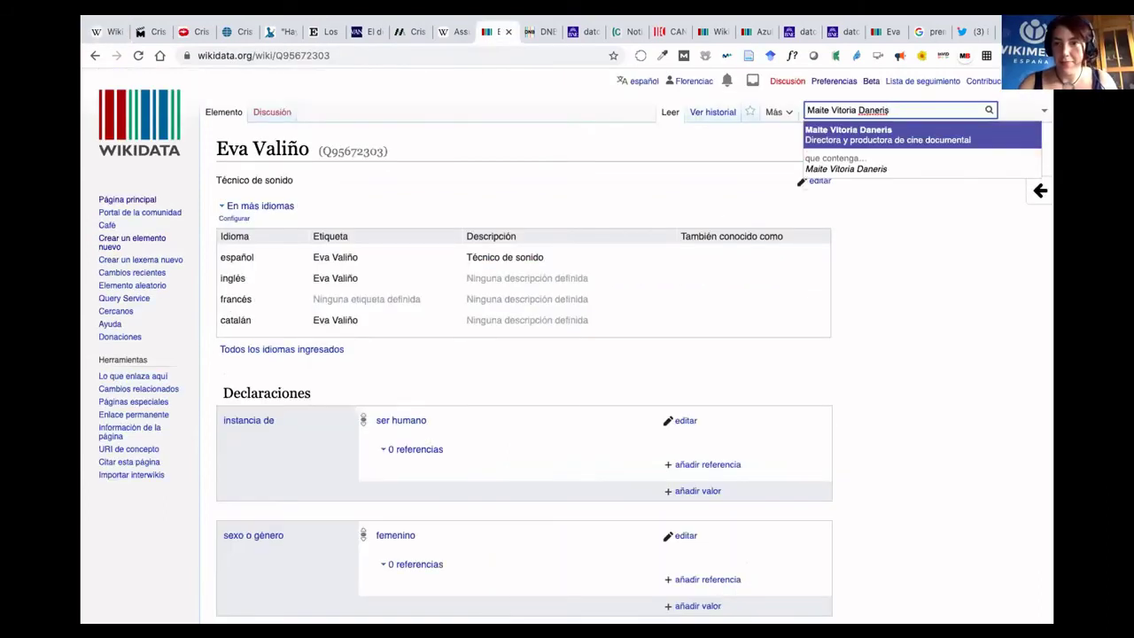
left_click(824, 135)
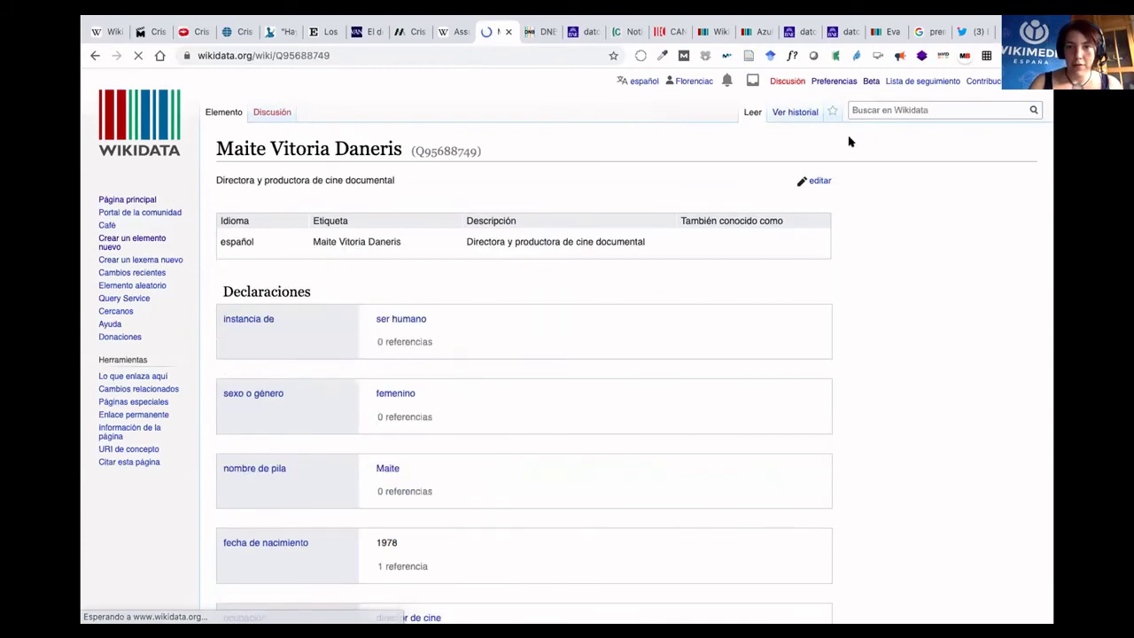
Start a new statement below the occupations and search for the property "segundo nombre".
scroll(533, 359, "down", 3)
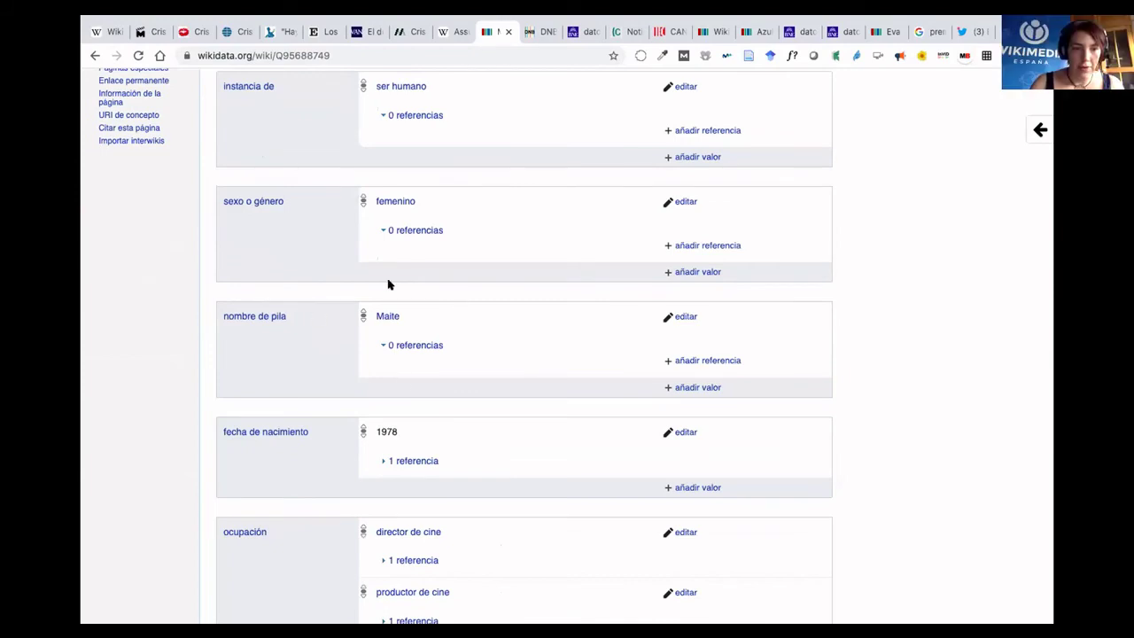
scroll(397, 435, "down", 5)
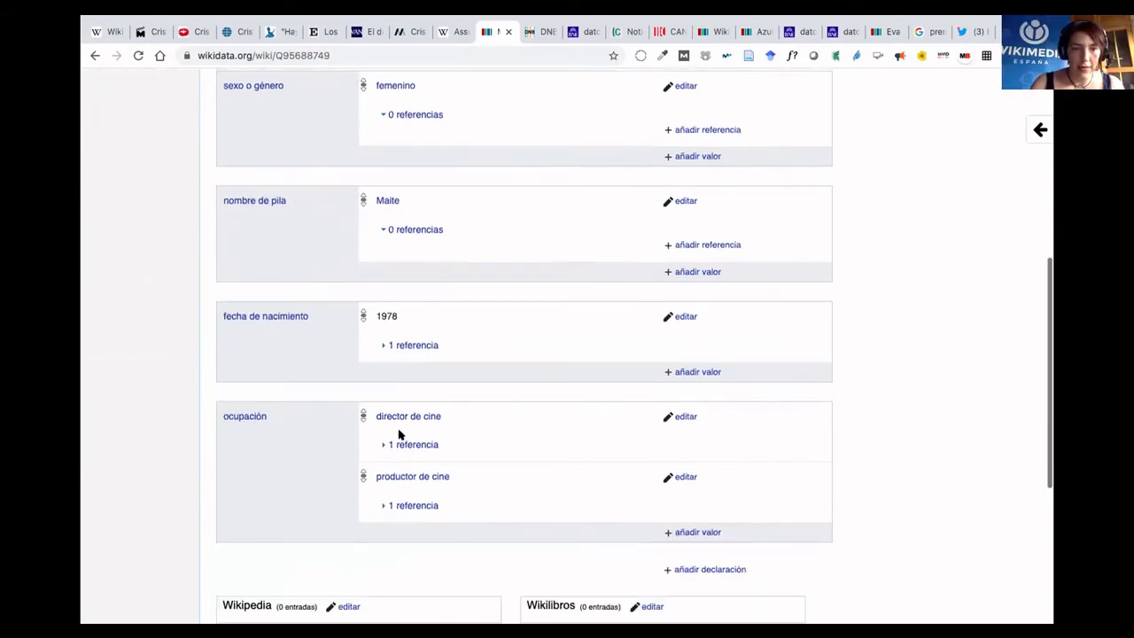
left_click(706, 478)
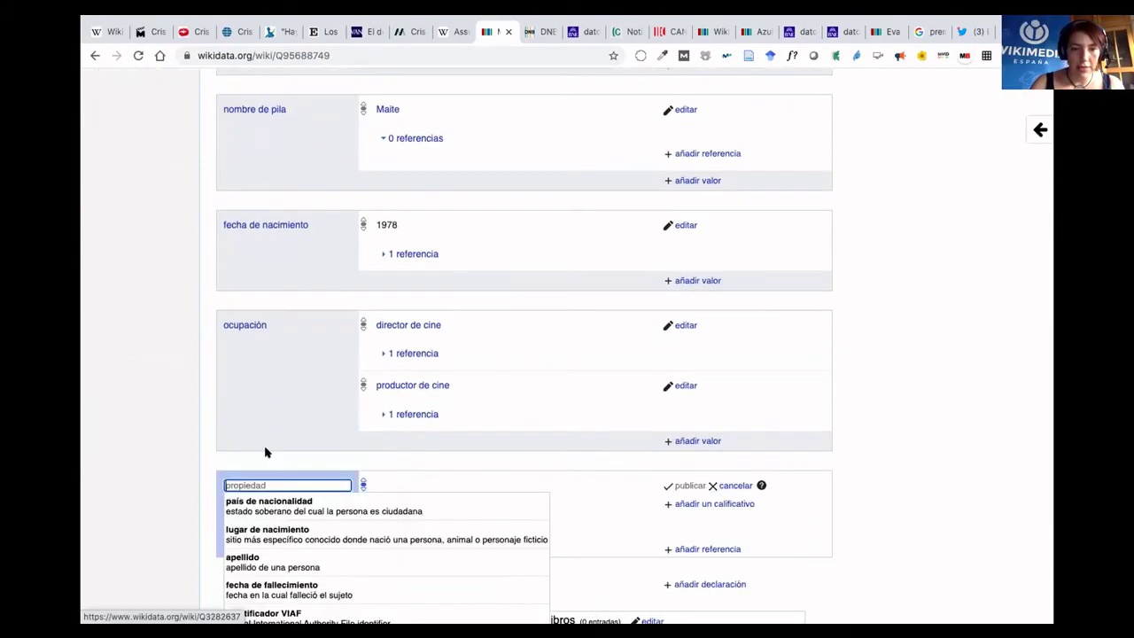
type("segundo nombre")
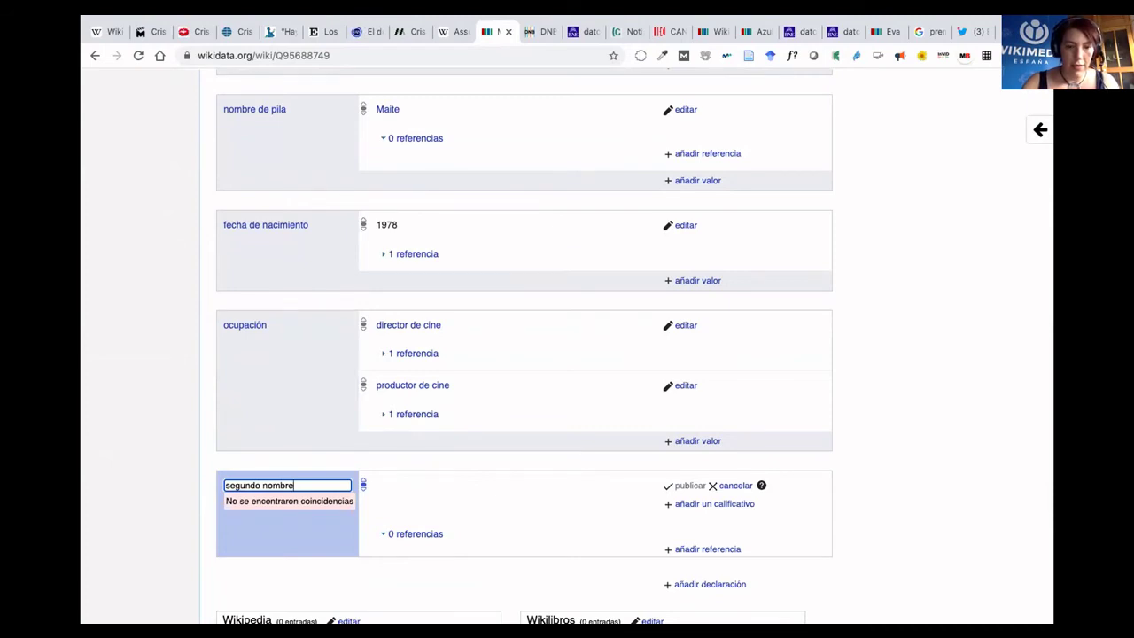
Try to find a second-name property by searching for "nombre de pila" with further letters, and clear the new statement's property.
left_click_drag(303, 486, 205, 487)
type("nom")
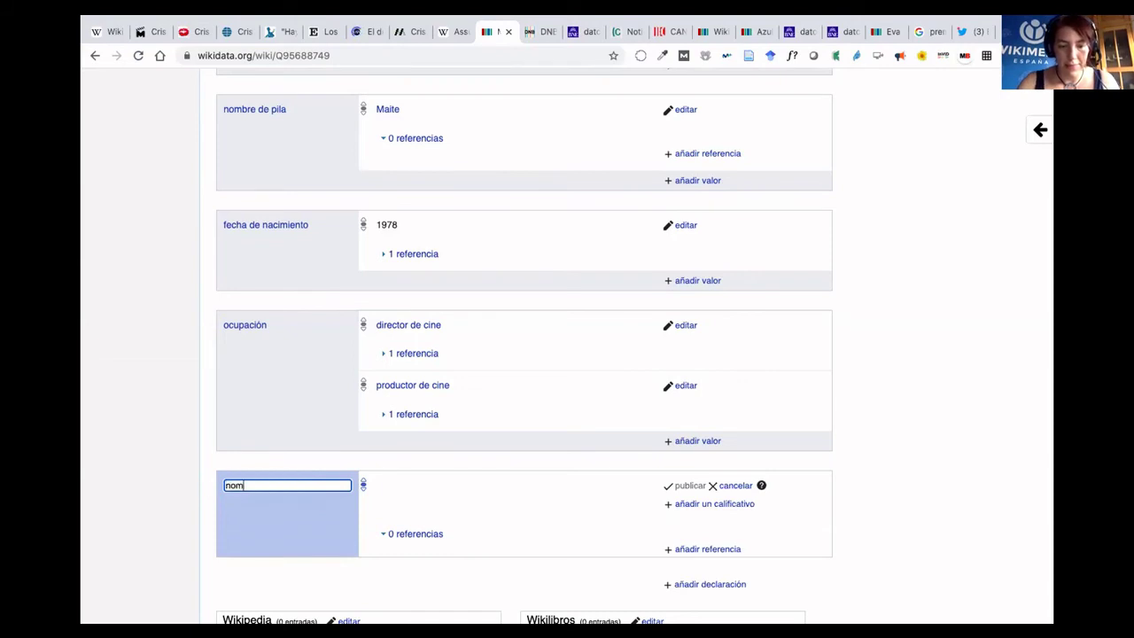
type("bre de ")
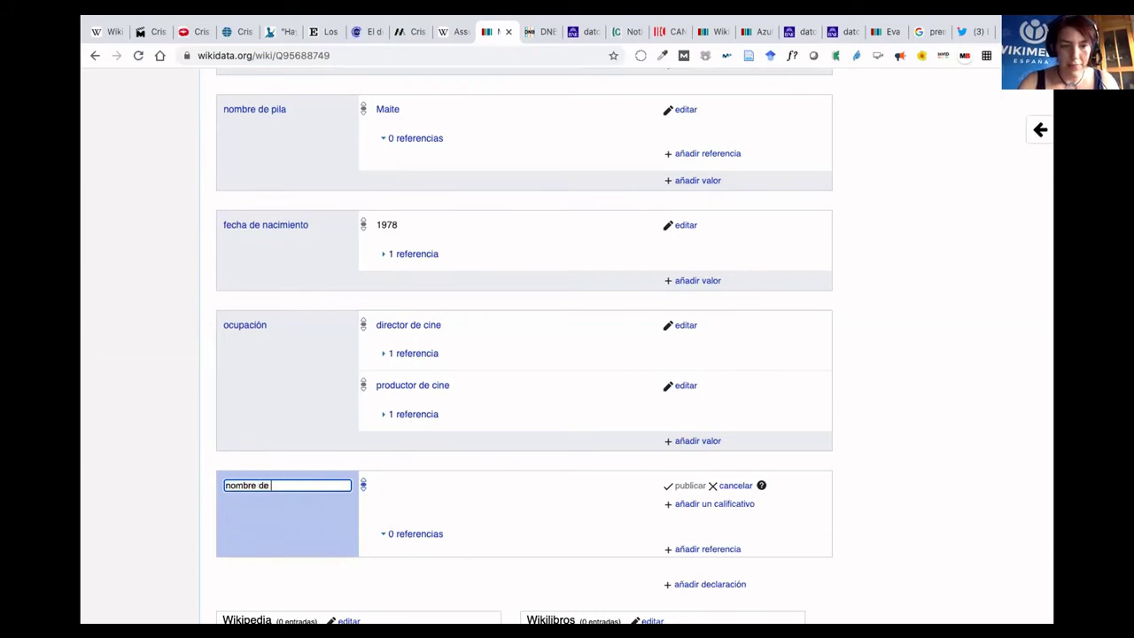
type("pila")
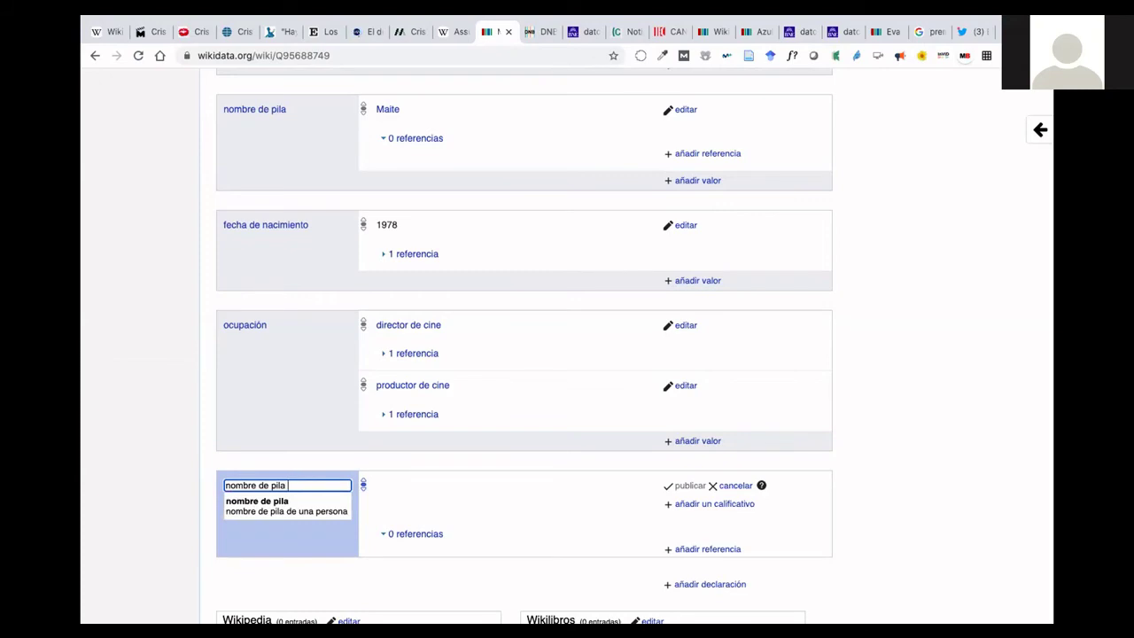
type(" s")
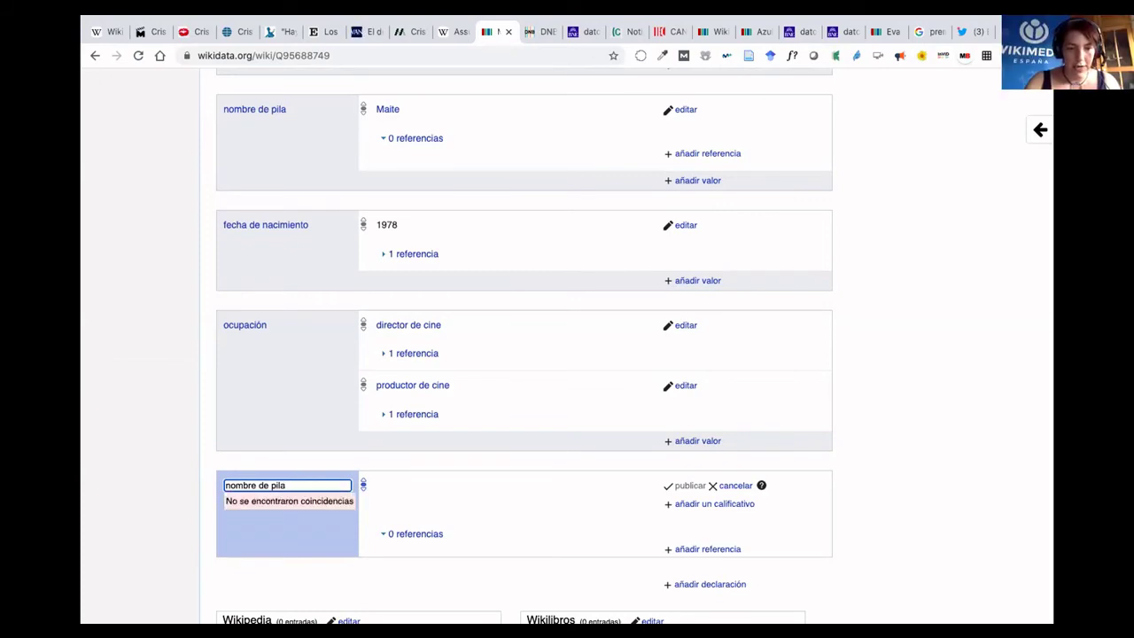
type(" se")
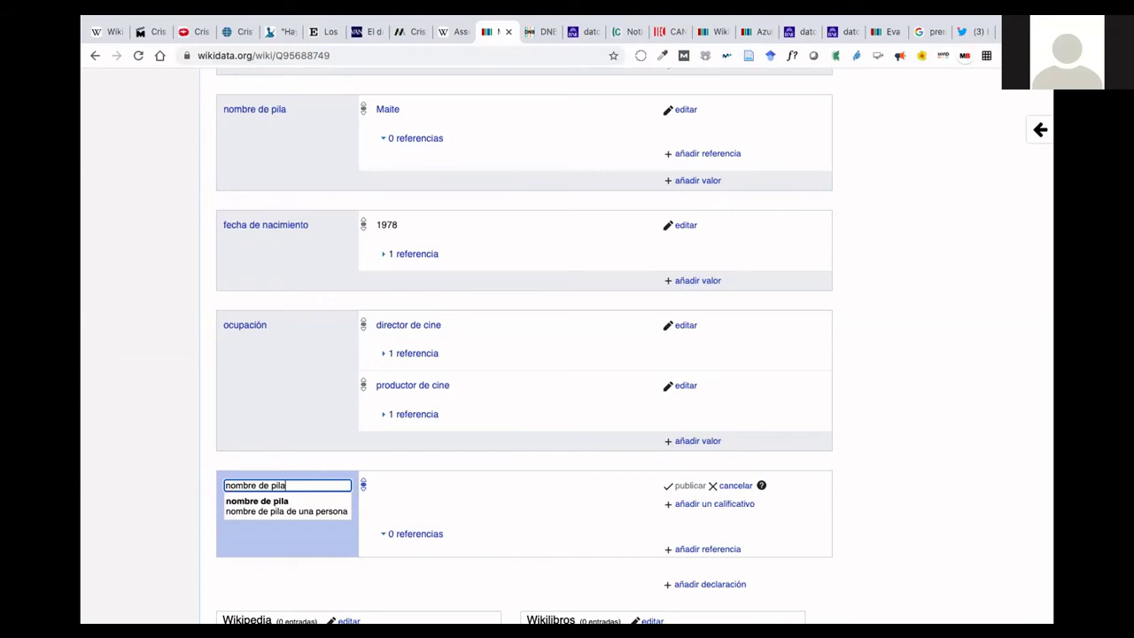
key("BackSpace")
key("BackSpace")
key("BackSpace")
key("BackSpace")
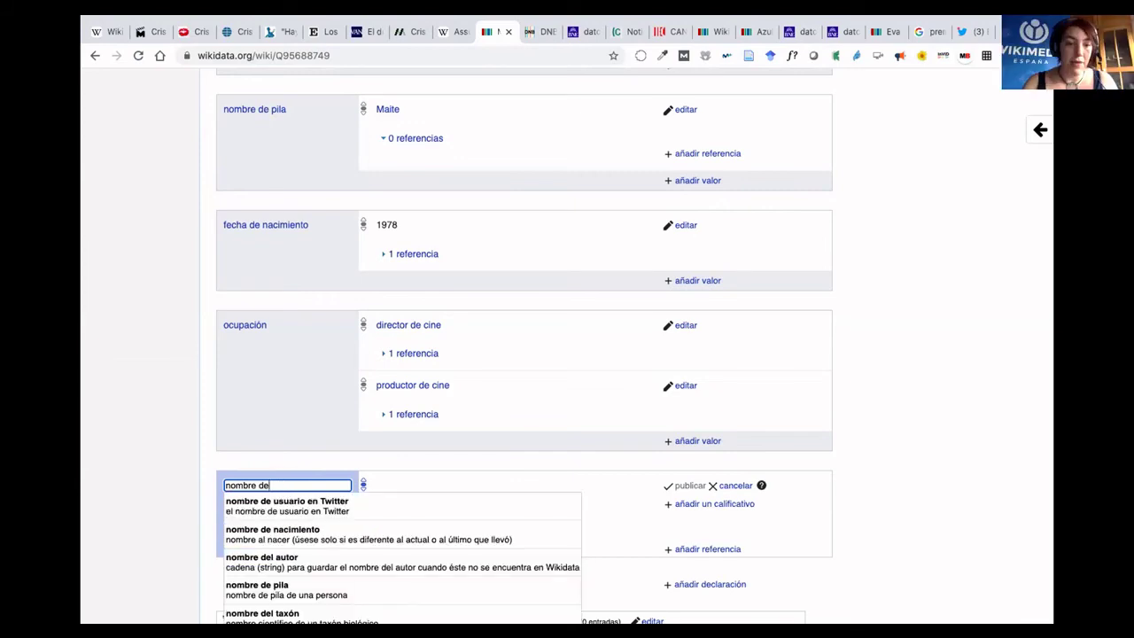
key("BackSpace")
key("BackSpace")
key("BackSpace")
key("BackSpace")
key("BackSpace")
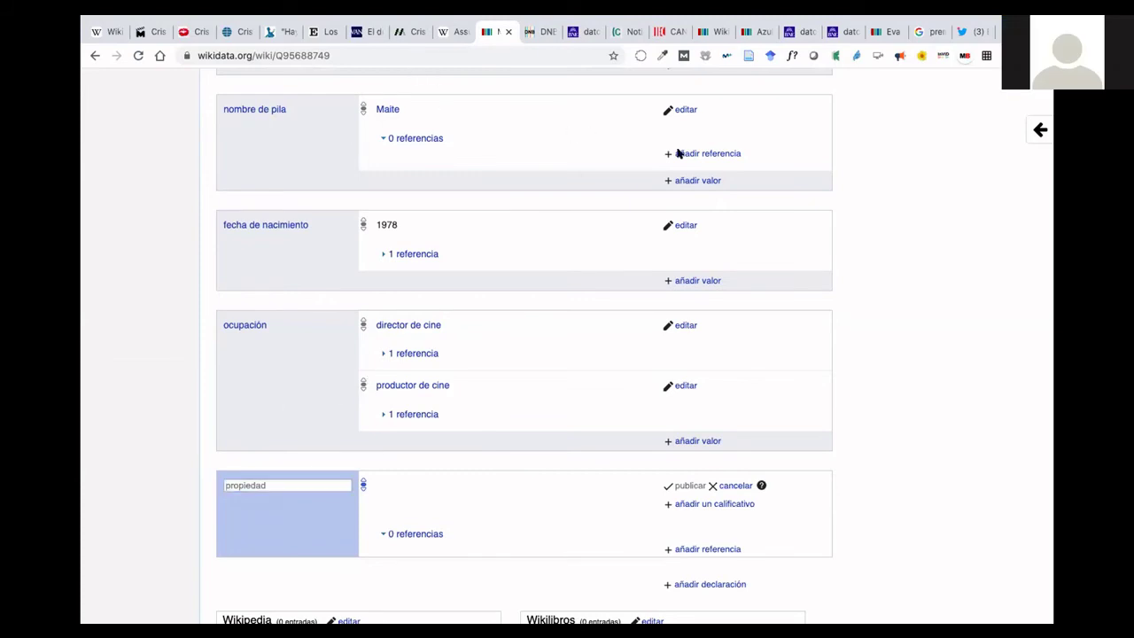
left_click(696, 181)
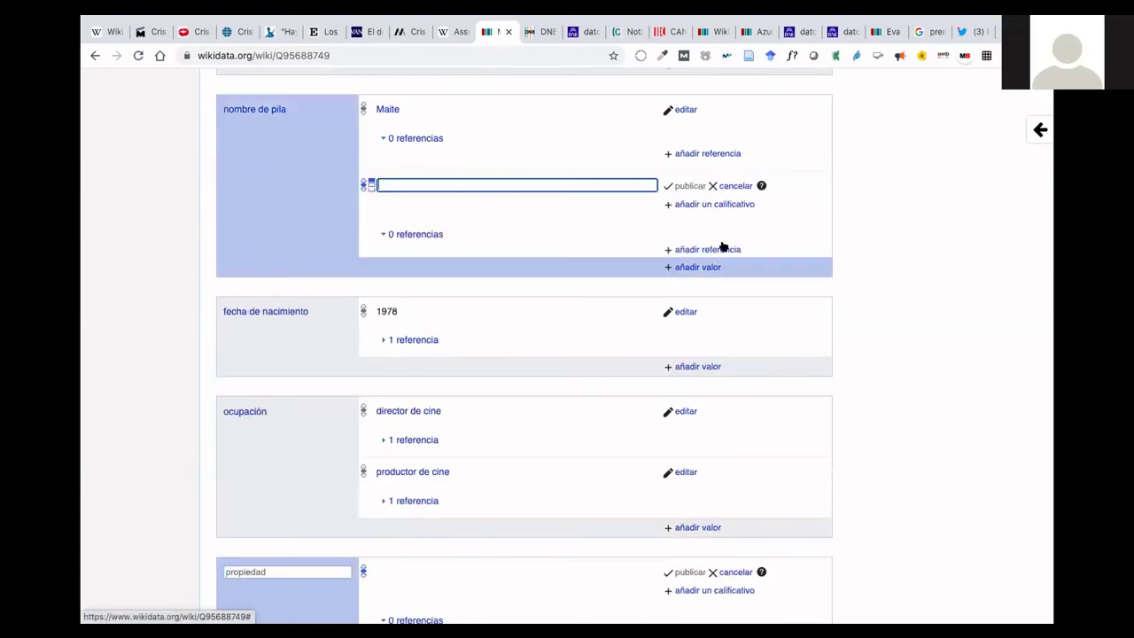
left_click(732, 185)
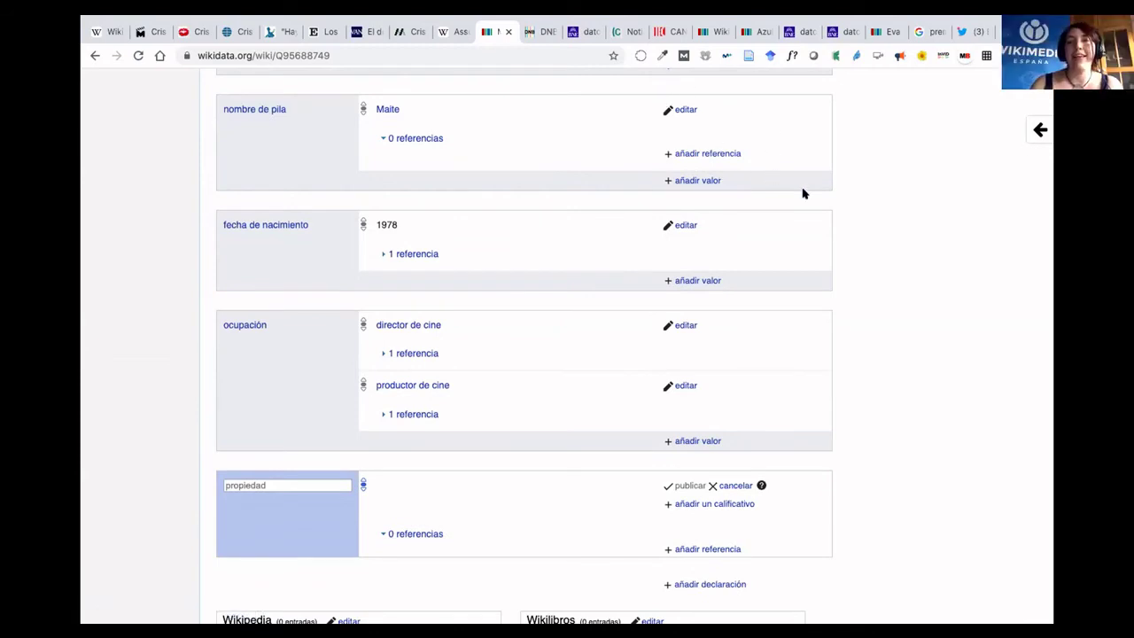
scroll(852, 229, "up", 3)
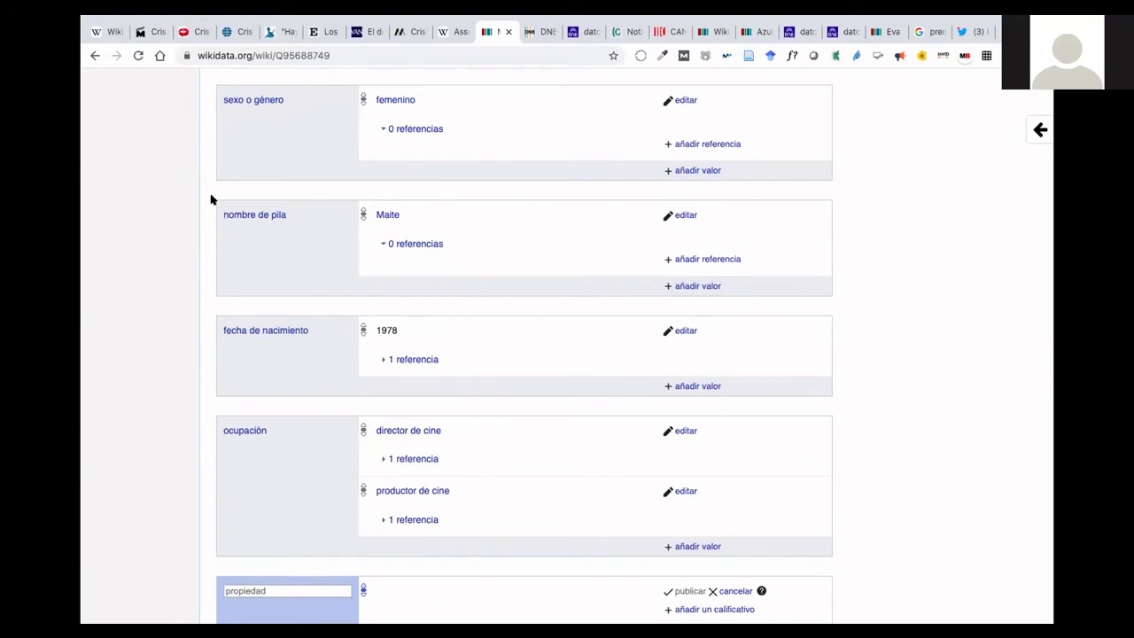
left_click_drag(211, 199, 400, 230)
right_click(314, 247)
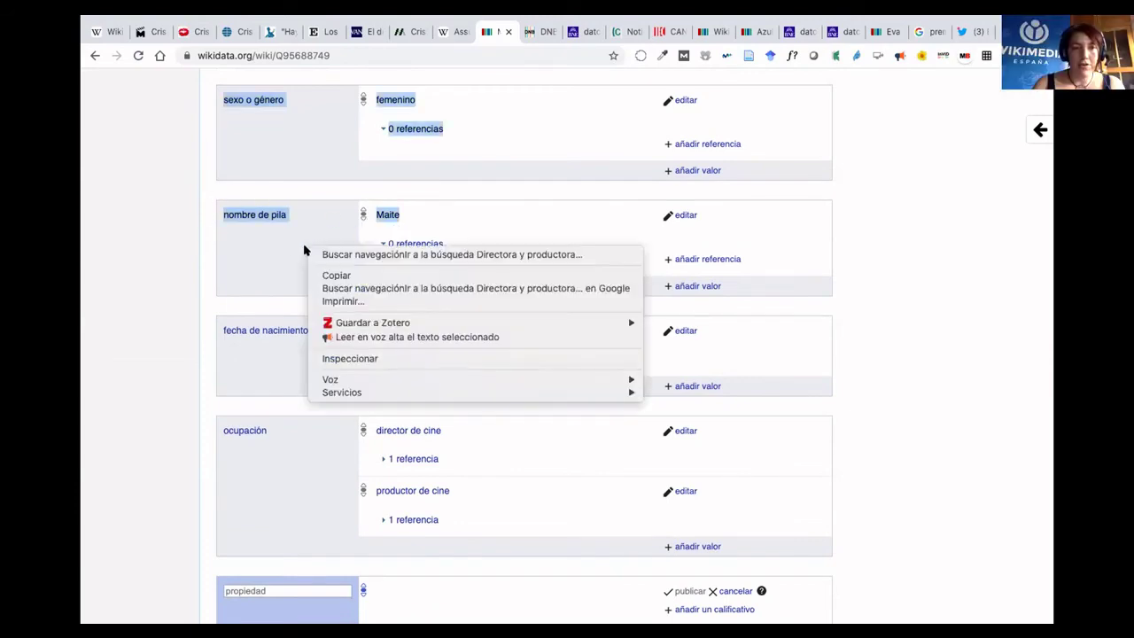
left_click(235, 247)
left_click(174, 223)
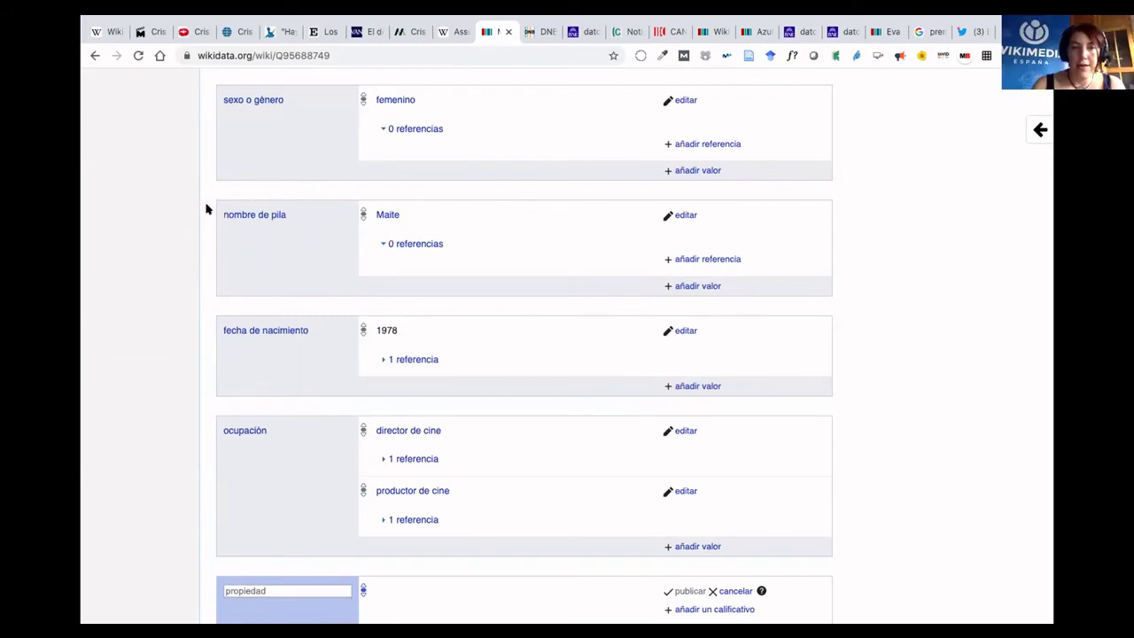
Add a second value to the given-name statement and look through the "Vitoria" suggestions for a matching given name.
left_click(699, 285)
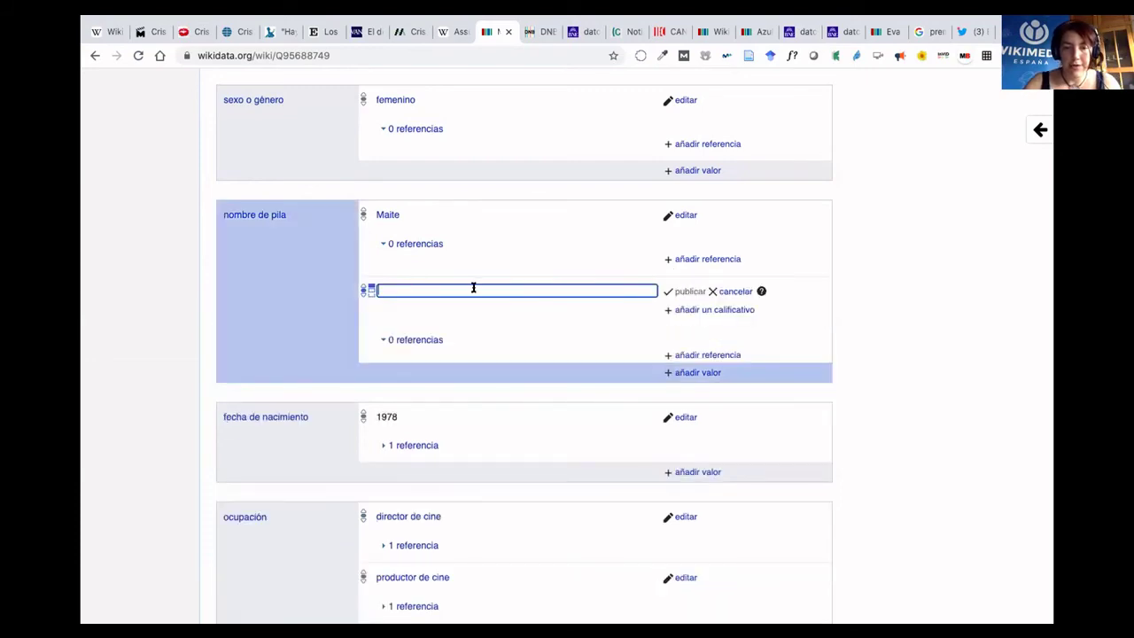
type("Vitoria")
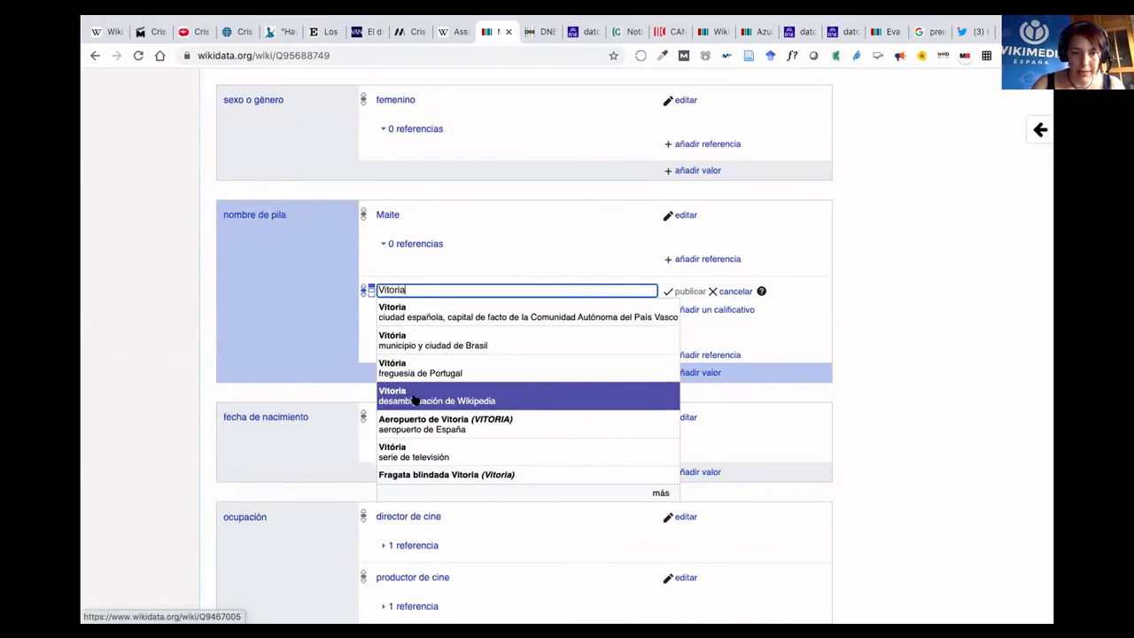
scroll(417, 400, "down", 1)
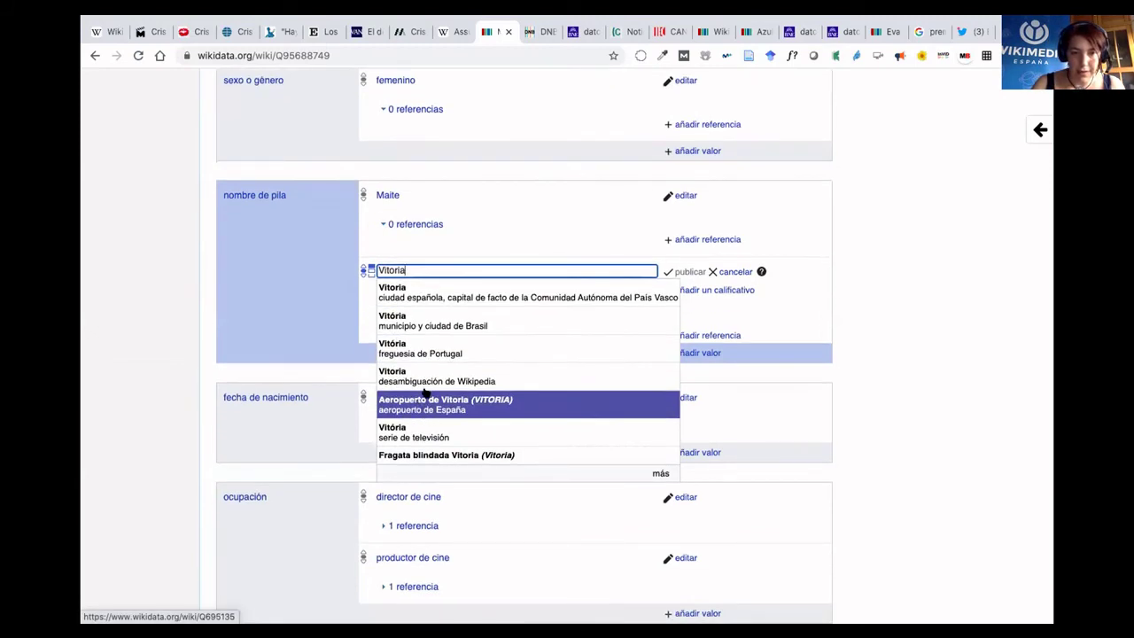
scroll(426, 393, "down", 1)
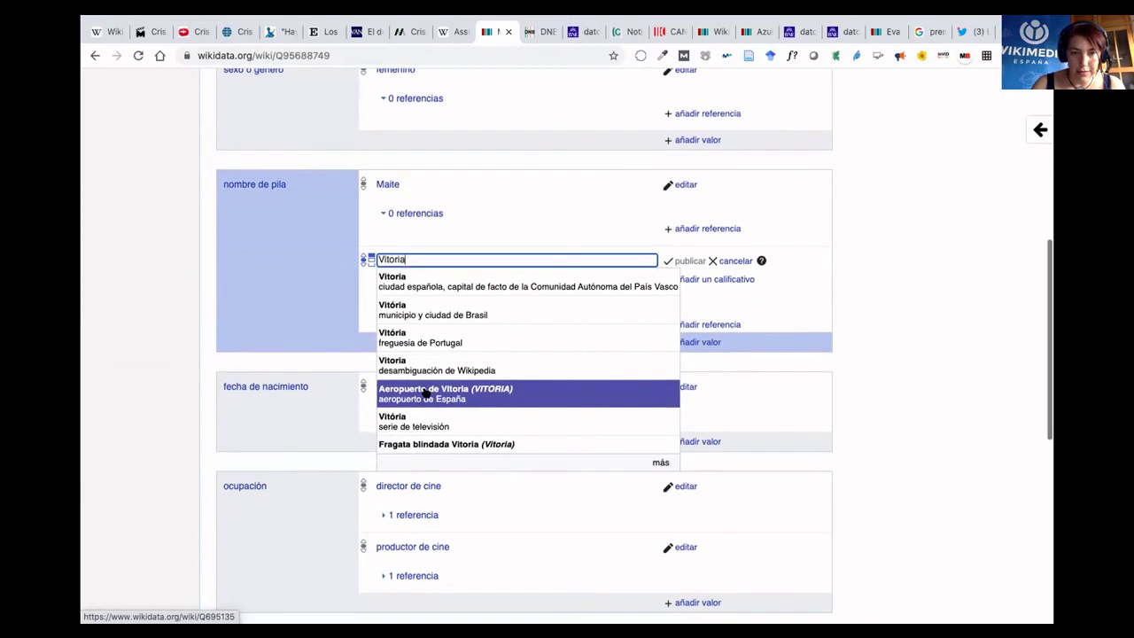
left_click(661, 464)
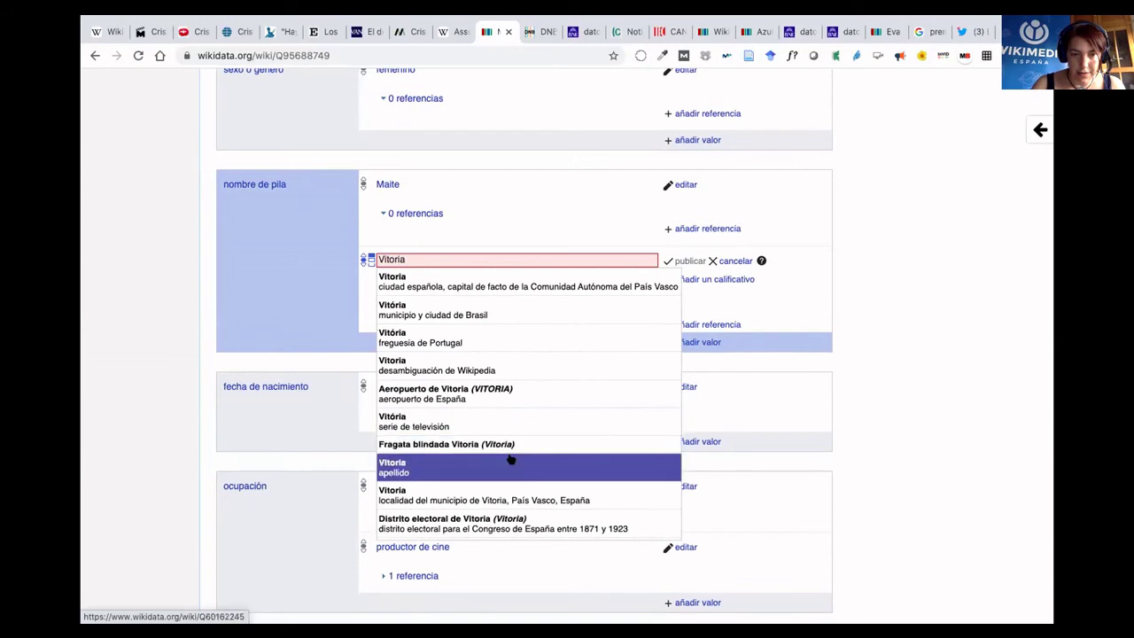
scroll(510, 459, "down", 3)
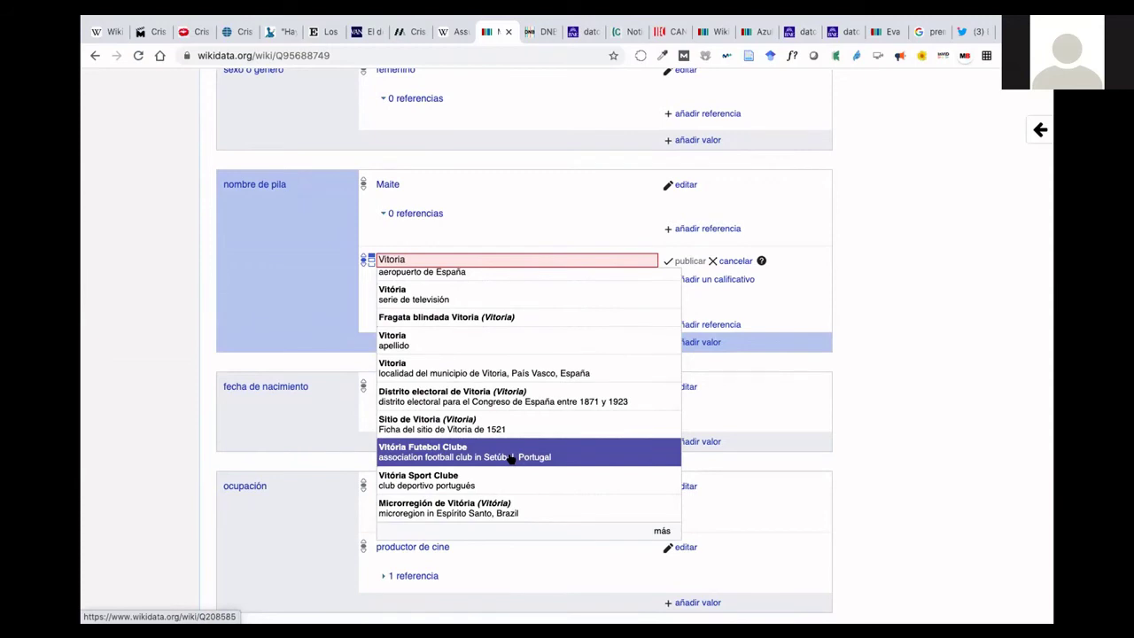
scroll(511, 459, "up", 5)
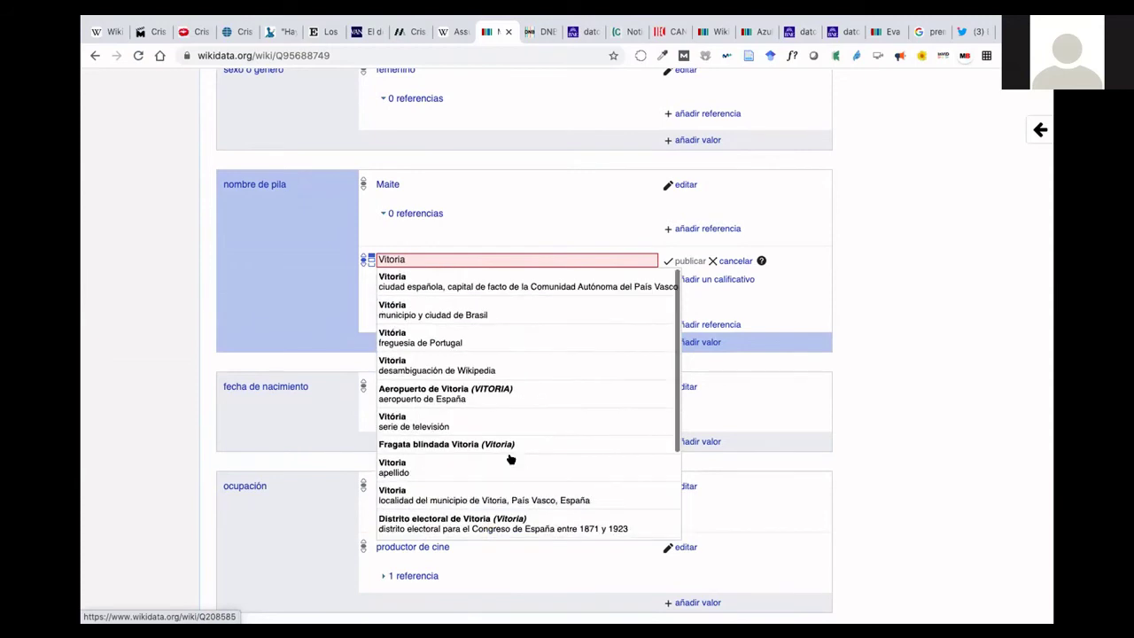
left_click(386, 257)
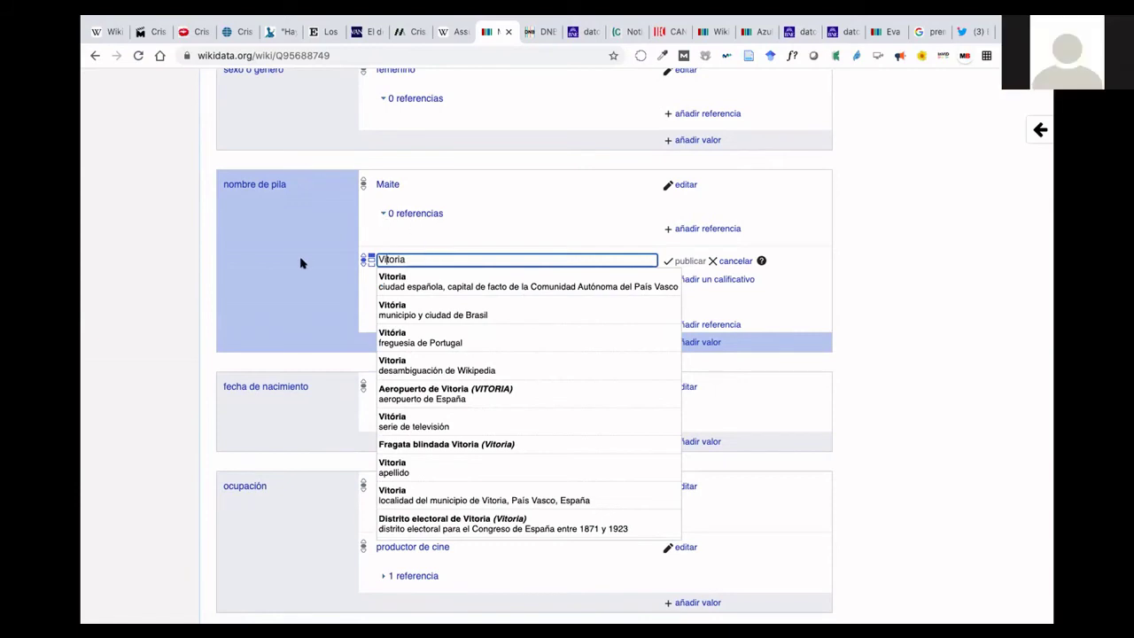
Open reference 44 for Maite Vitoria Daneris from the session page and check her name in the article's title and introduction.
left_click(115, 32)
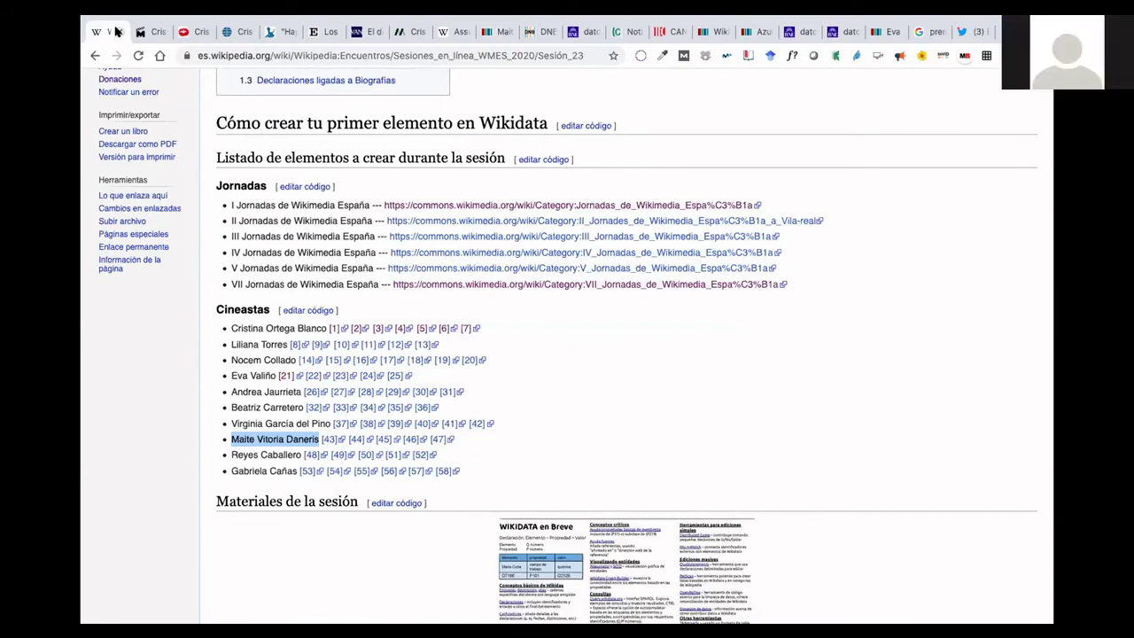
left_click(356, 440)
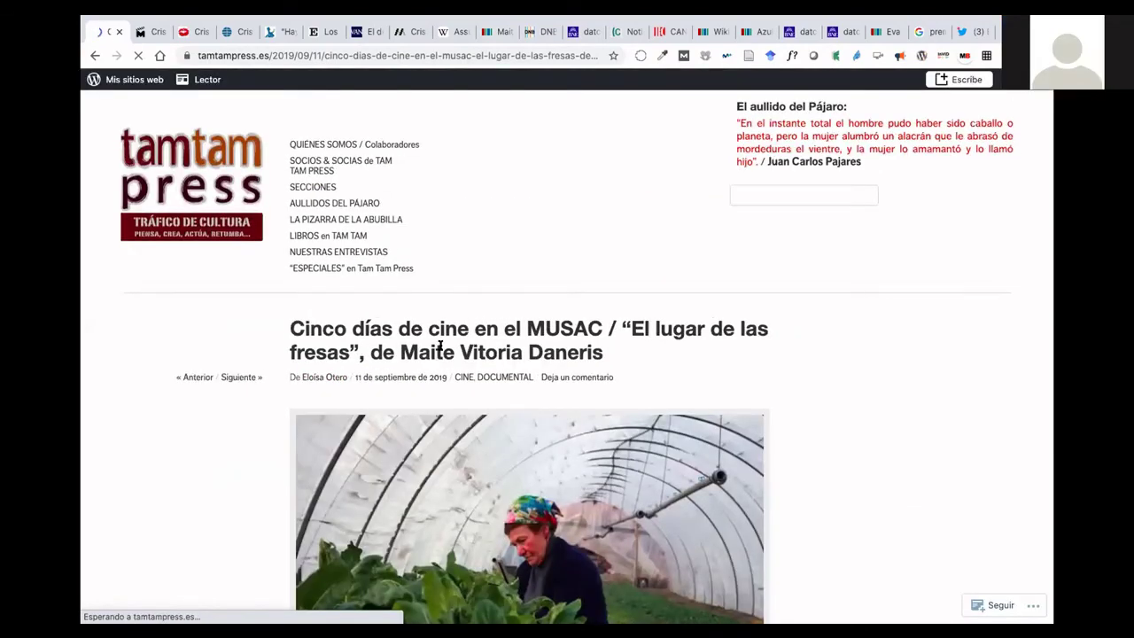
left_click_drag(458, 358, 605, 367)
left_click(632, 385)
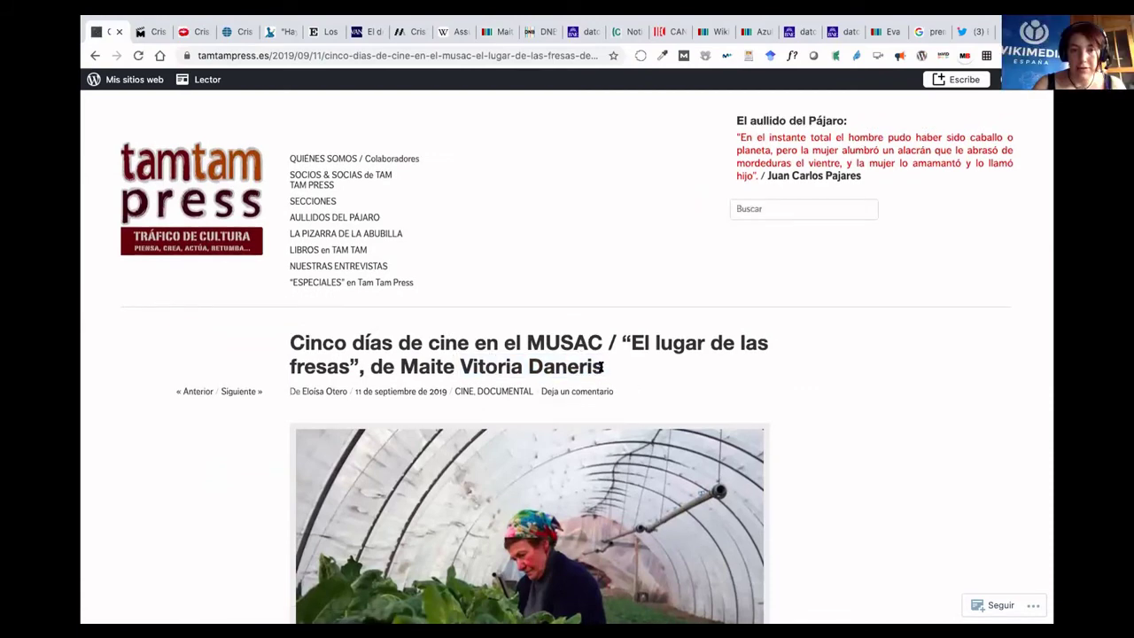
scroll(604, 367, "down", 5)
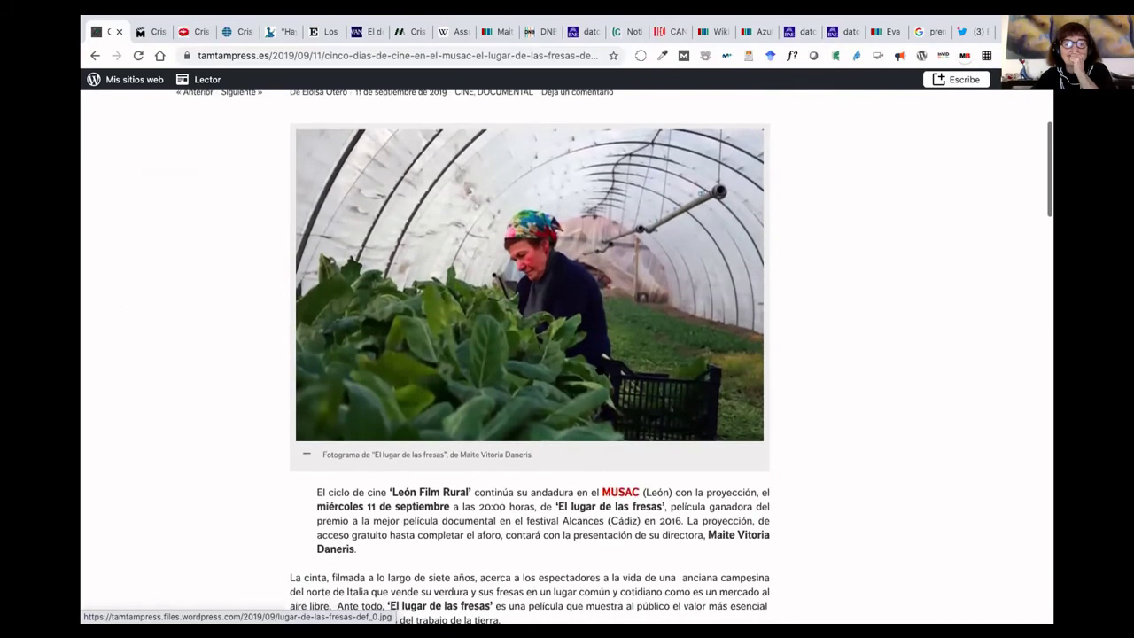
scroll(599, 370, "down", 2)
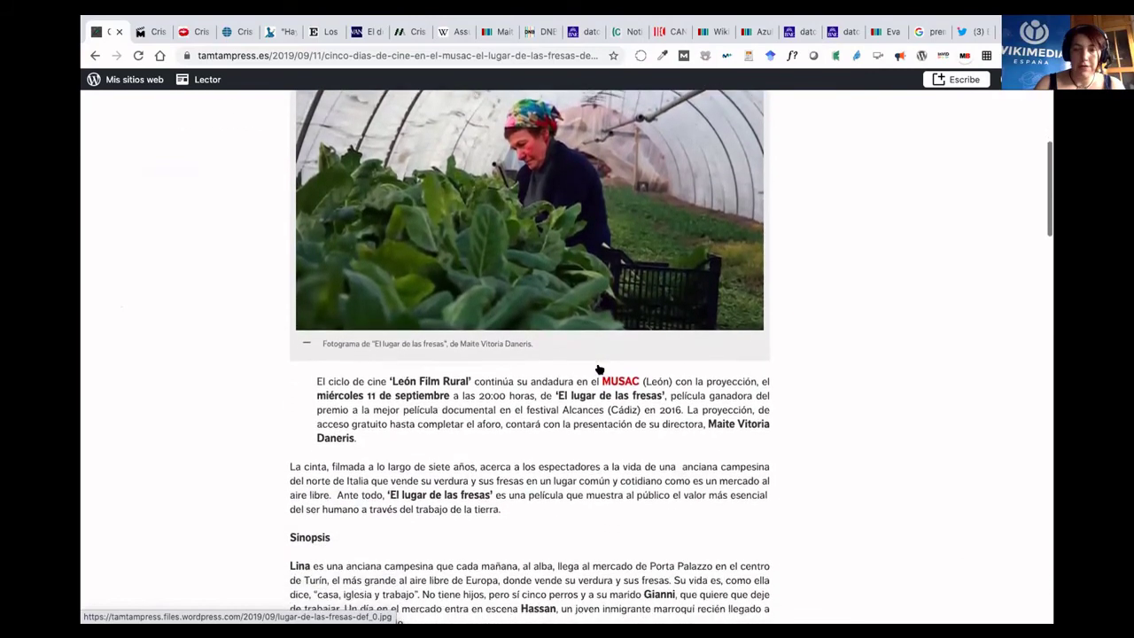
scroll(599, 370, "up", 1)
double_click(744, 426)
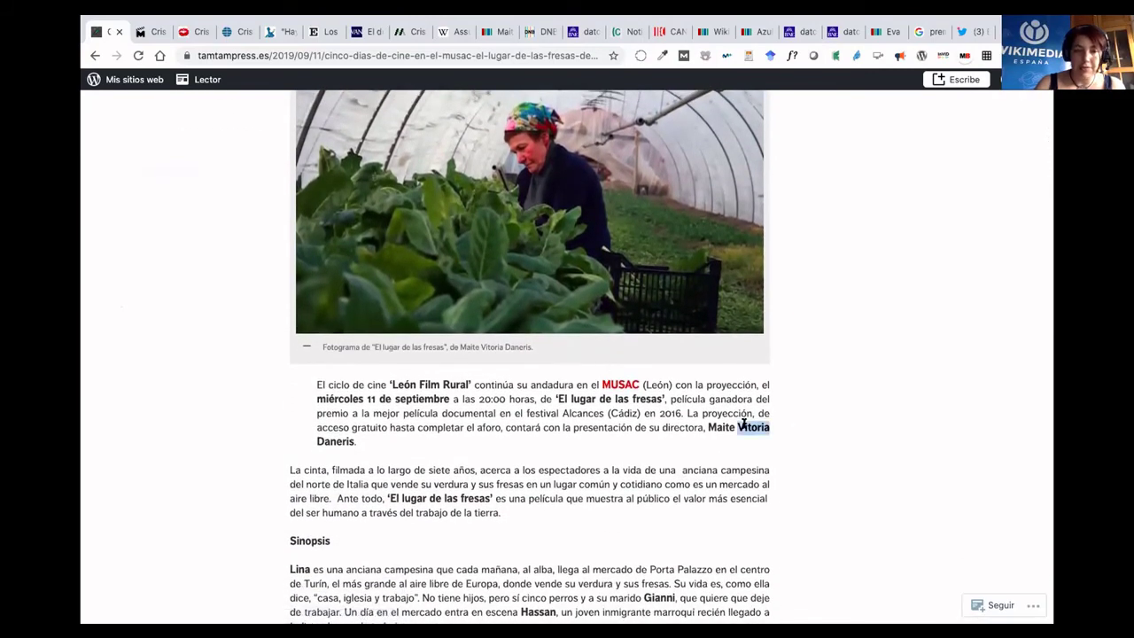
Read the article's "Sobre la directora" section for clues on whether "Vitoria" is a given name or surname.
scroll(743, 424, "down", 3)
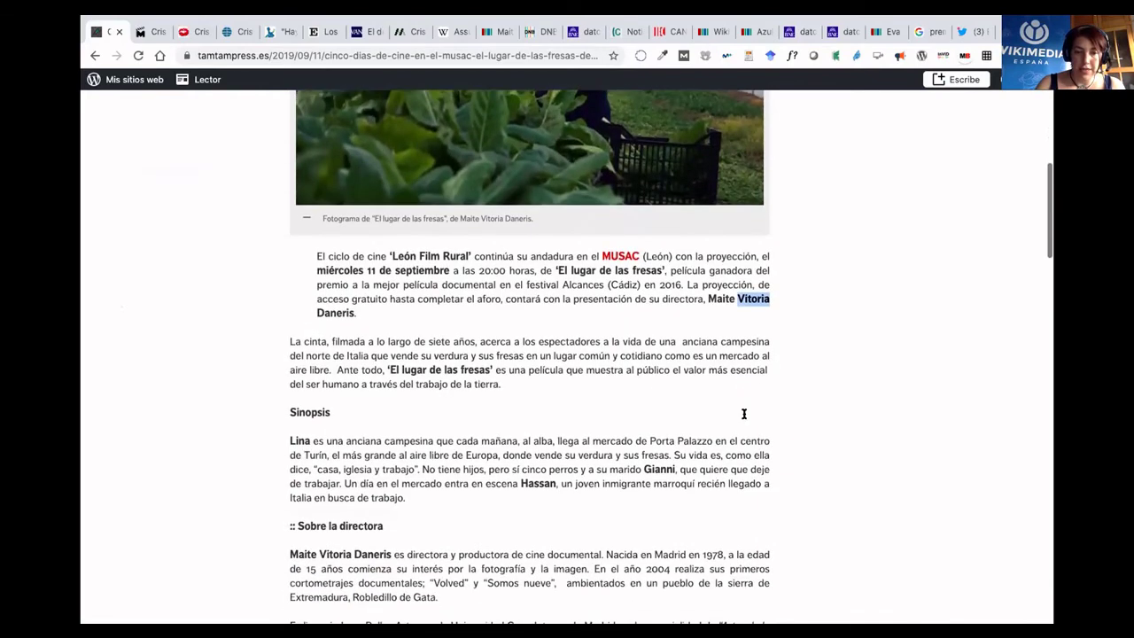
scroll(744, 418, "down", 2)
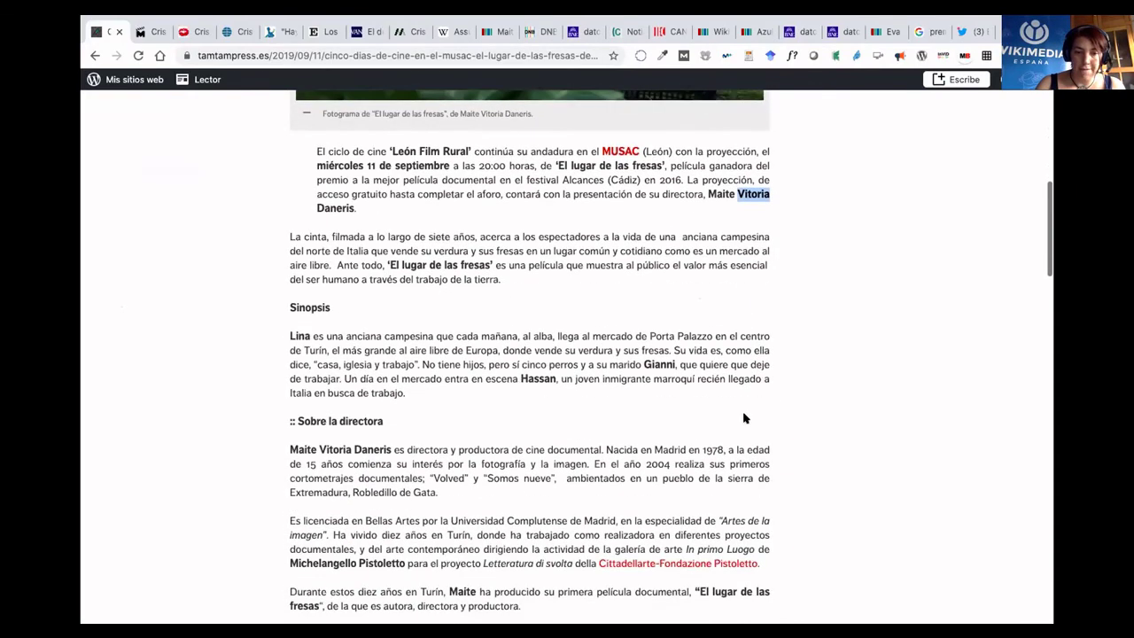
scroll(743, 419, "down", 1)
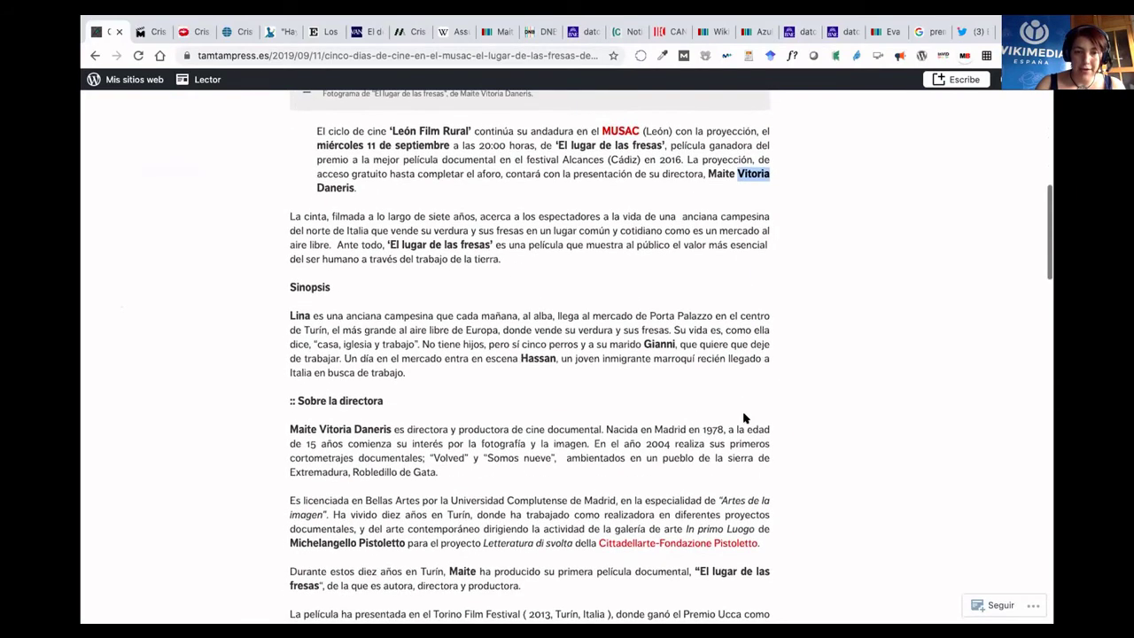
scroll(744, 418, "up", 1)
scroll(744, 413, "up", 9)
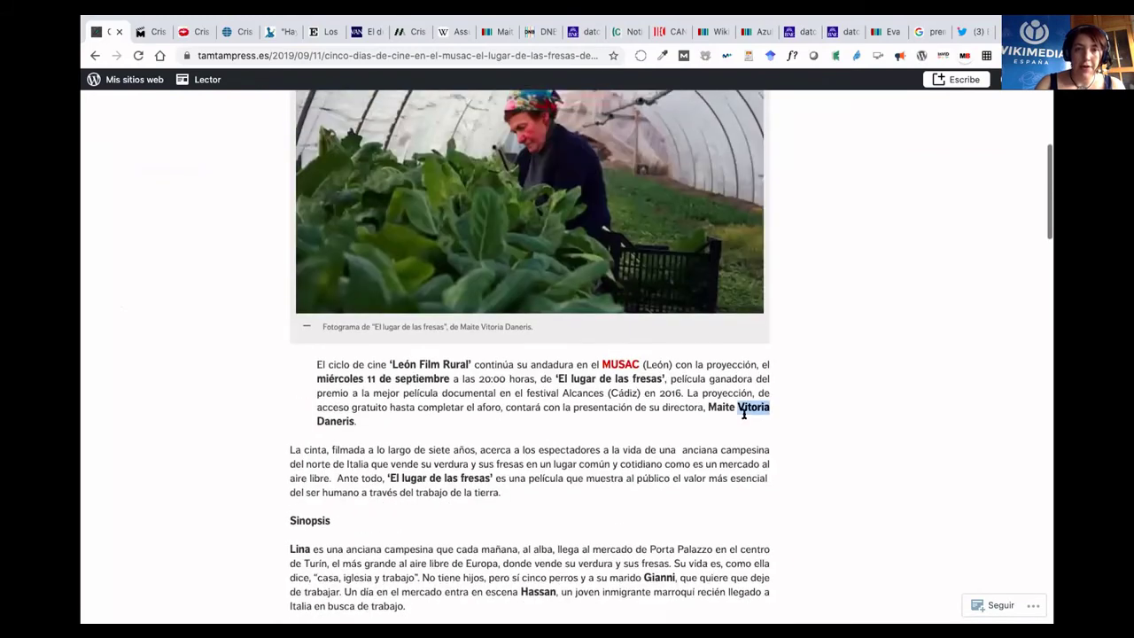
Open references 45 and 46 for Maite Vitoria Daneris from the session page and check her name on the IMDb page.
left_click(94, 55)
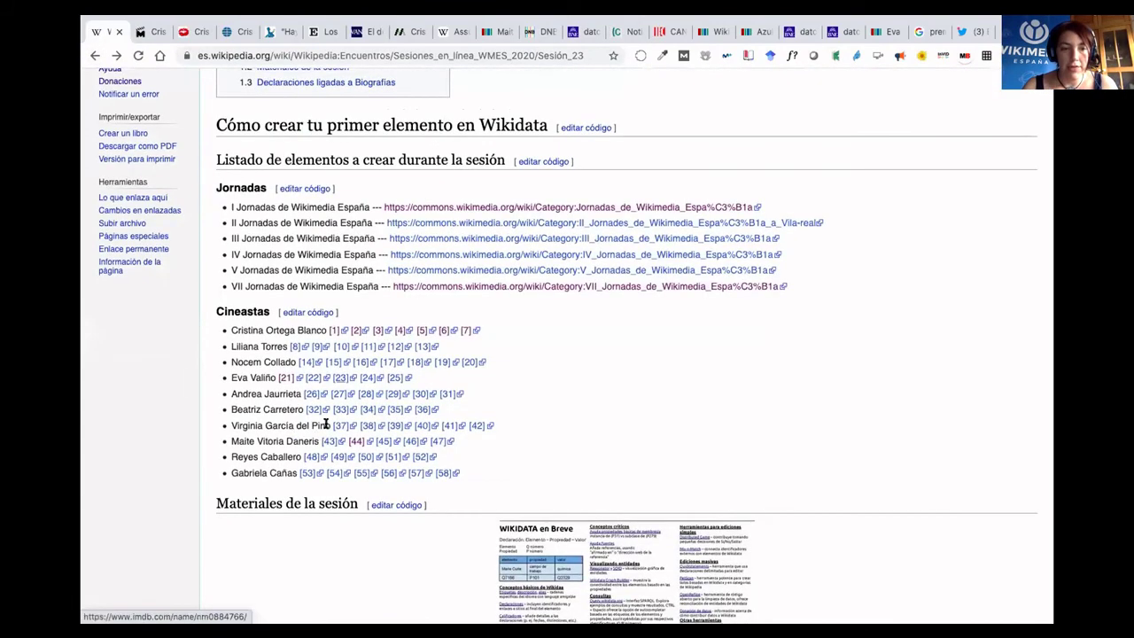
middle_click(384, 441)
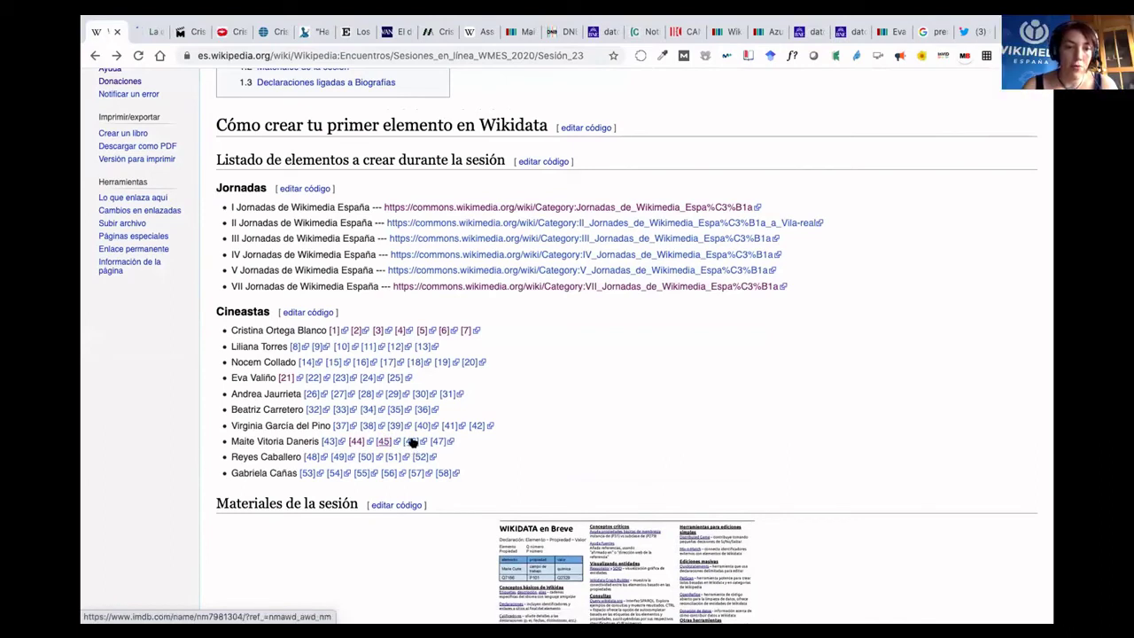
middle_click(413, 441)
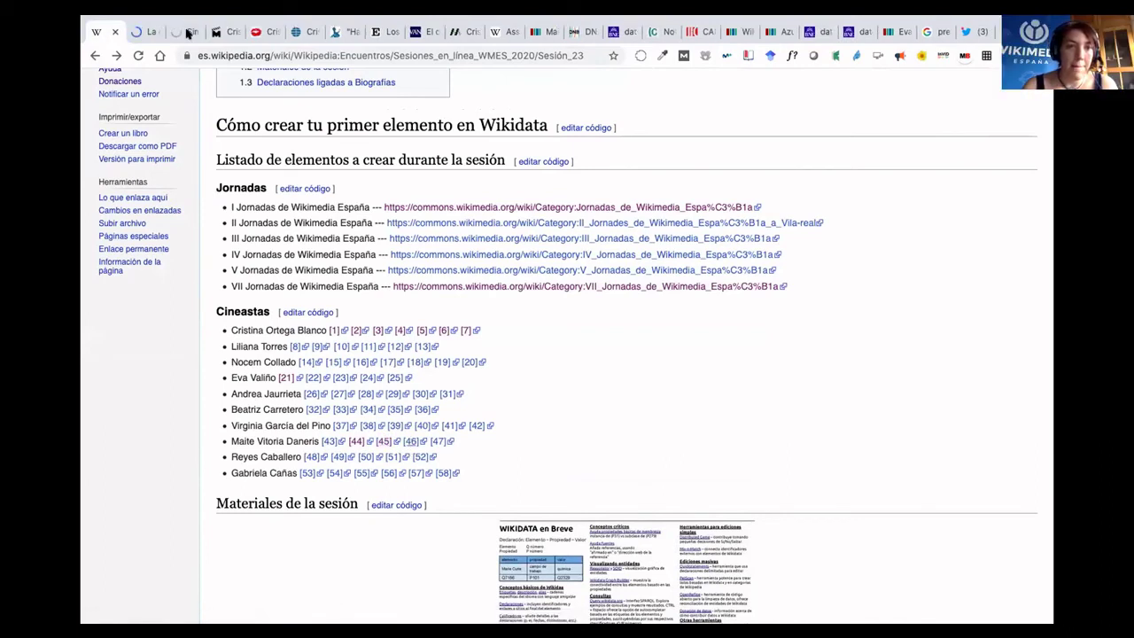
left_click(188, 32)
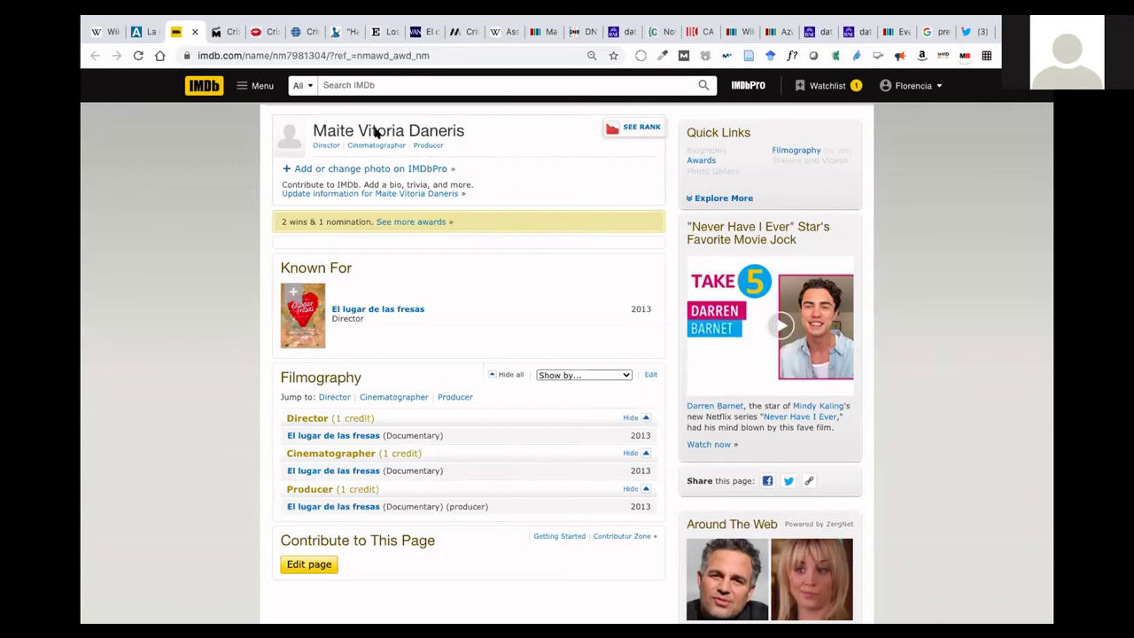
Examine the El Periódico de Aragón article for how the filmmaker's surname is used, accepting the site's notification offer.
left_click(144, 32)
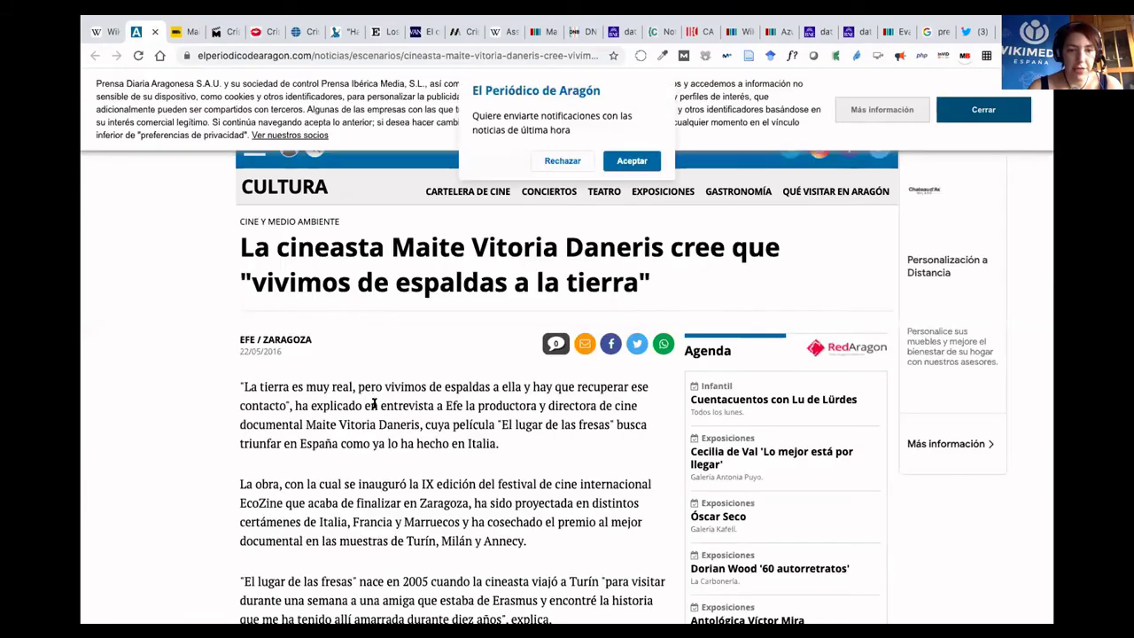
scroll(374, 405, "down", 1)
scroll(374, 405, "up", 1)
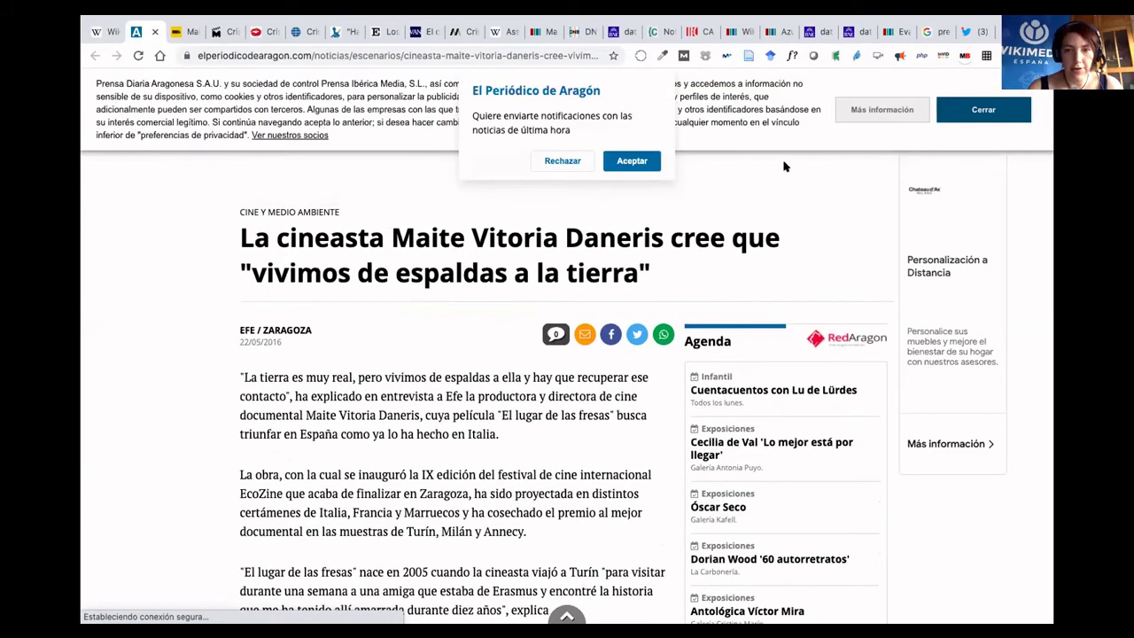
left_click(631, 160)
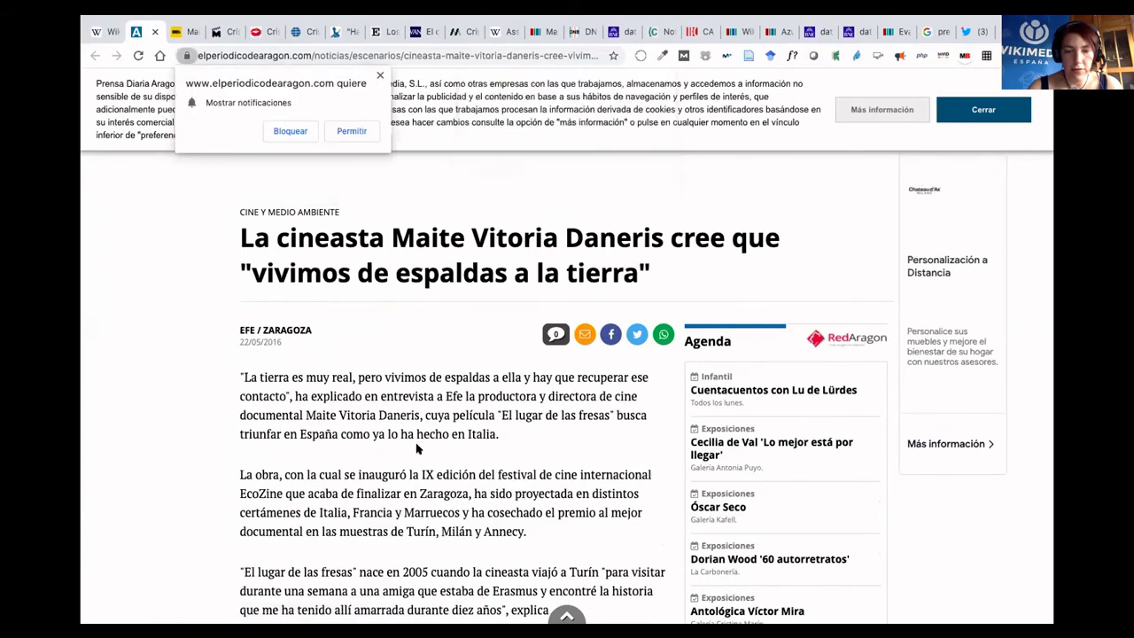
scroll(416, 447, "down", 4)
scroll(417, 447, "down", 3)
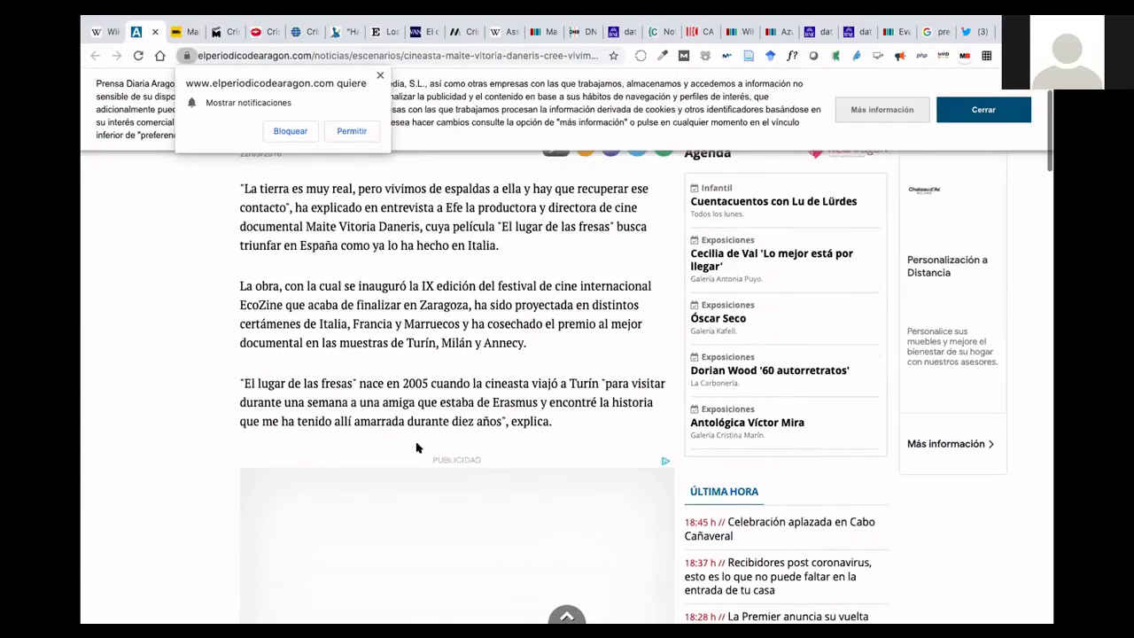
scroll(419, 434, "down", 4)
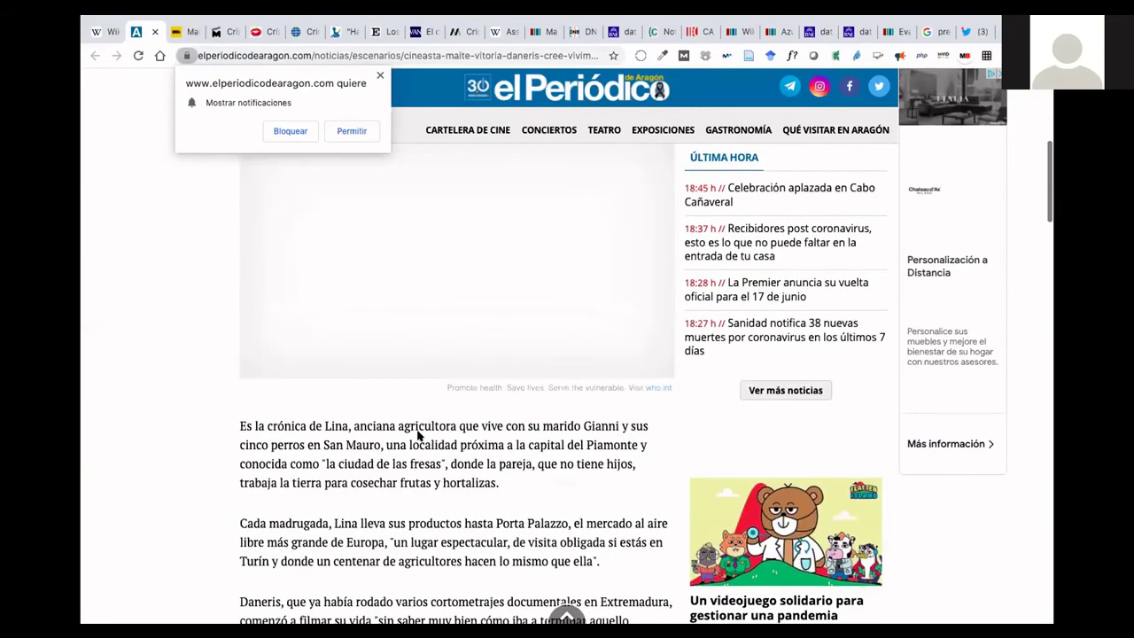
scroll(419, 434, "down", 4)
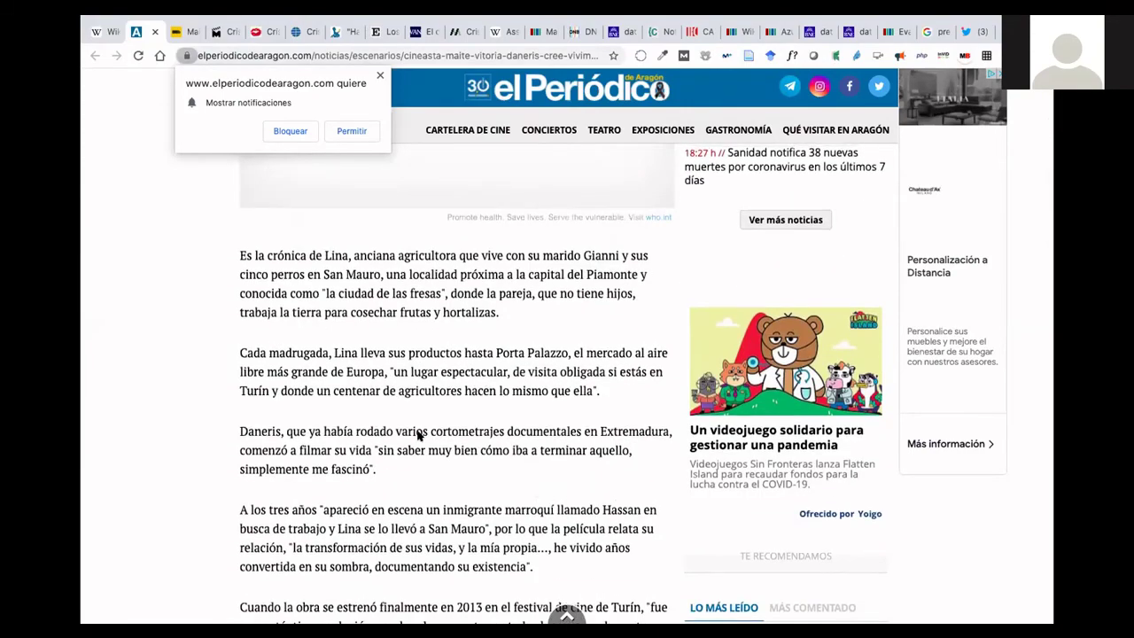
scroll(419, 434, "up", 10)
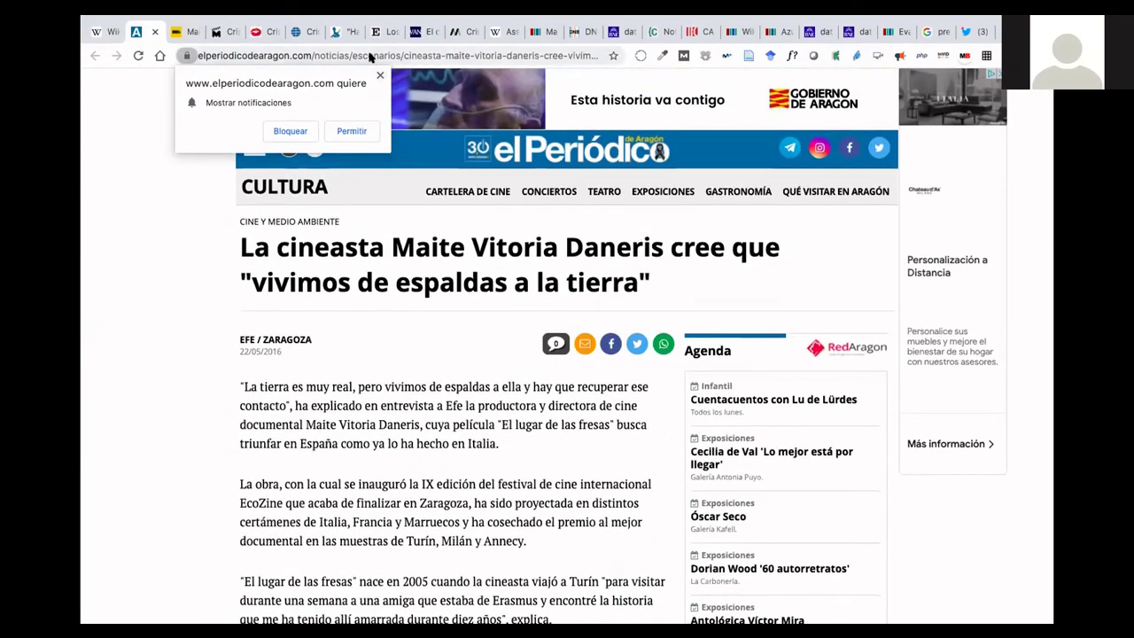
left_click(370, 56)
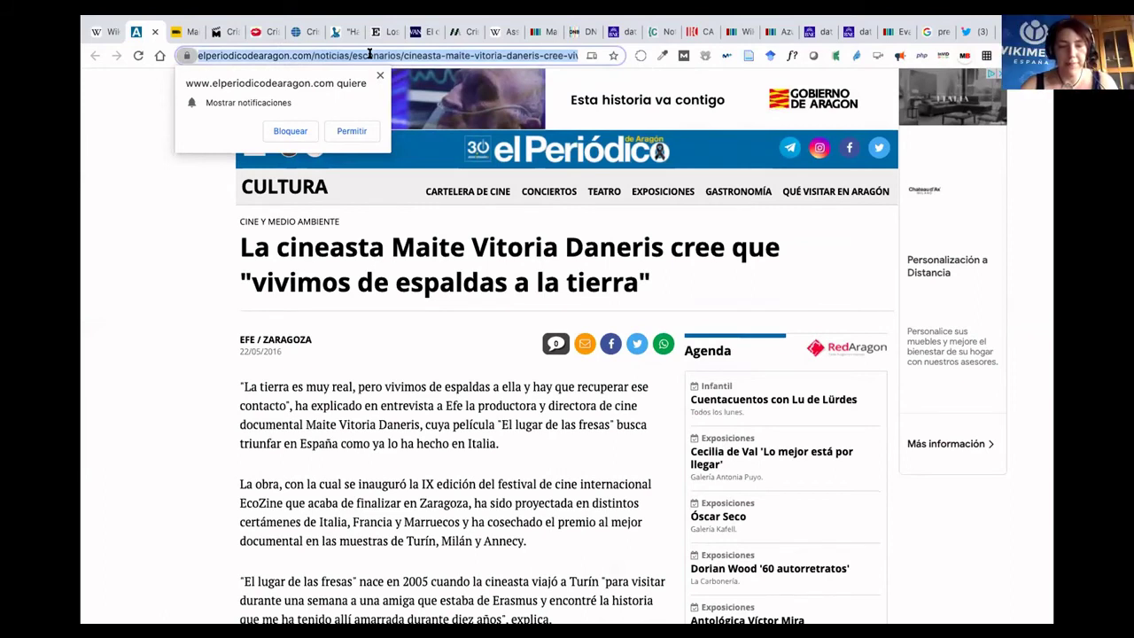
type("\"Vitori")
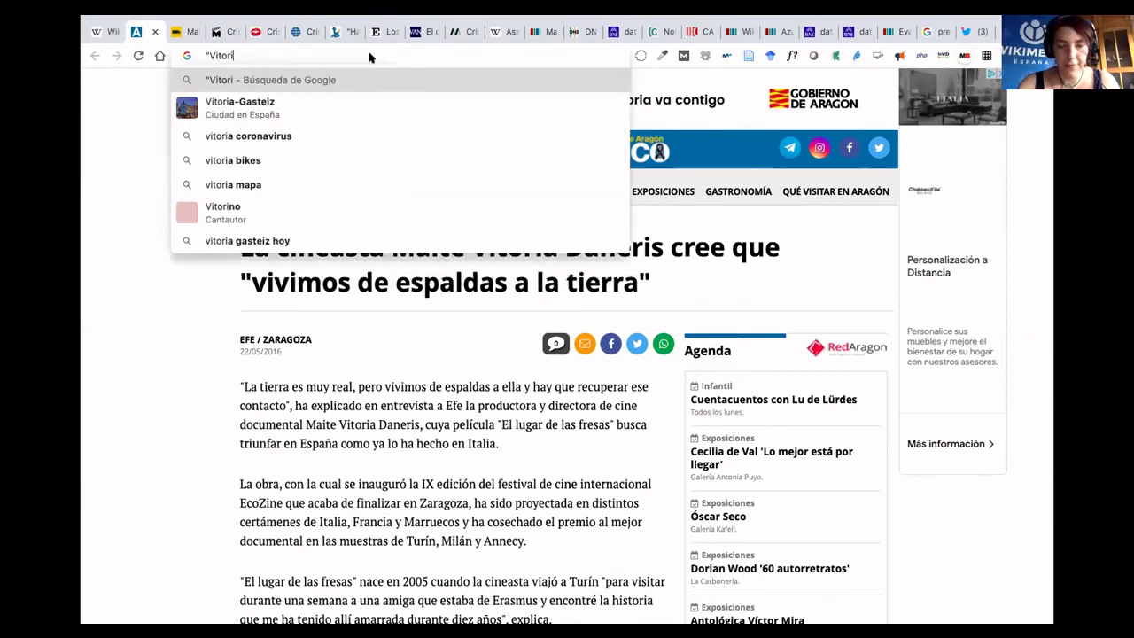
type("a DAneri")
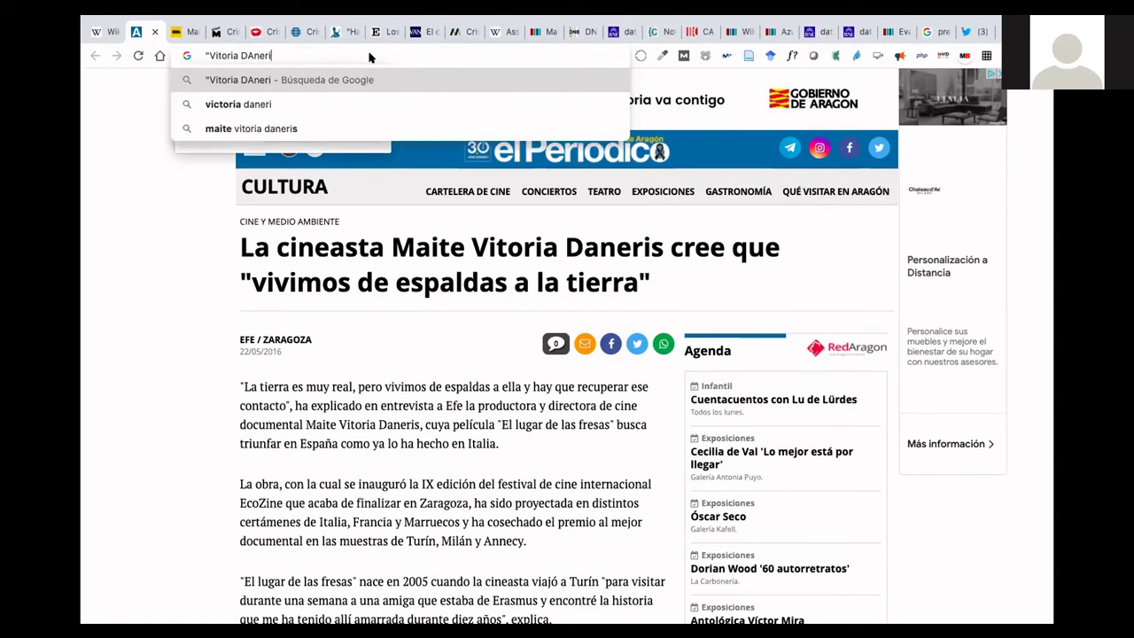
type("s\" Maite")
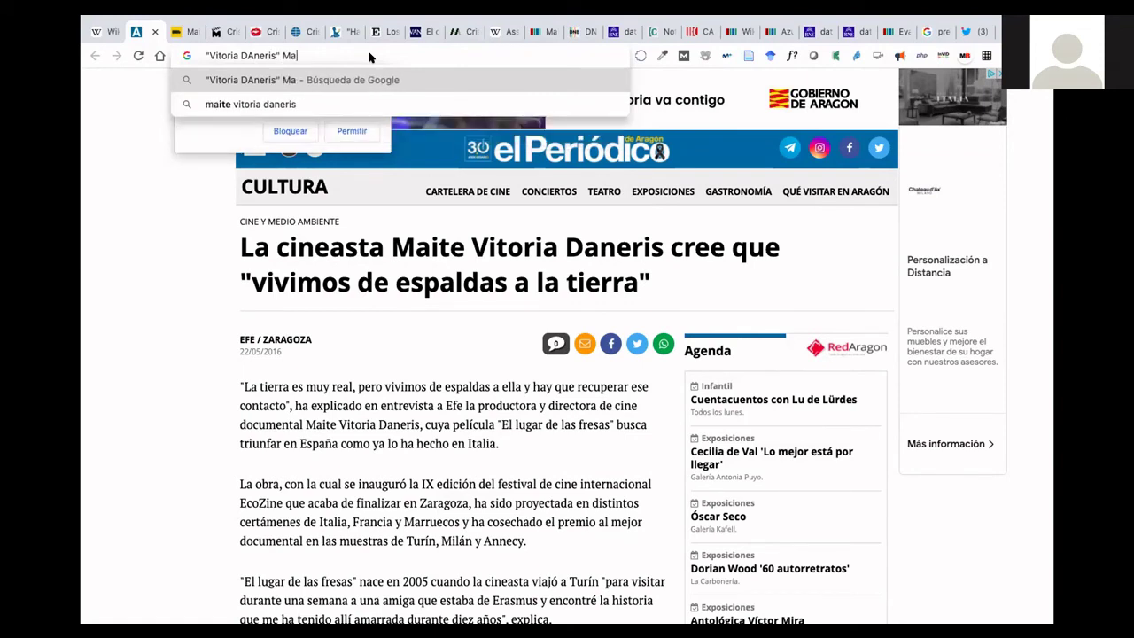
key("Return")
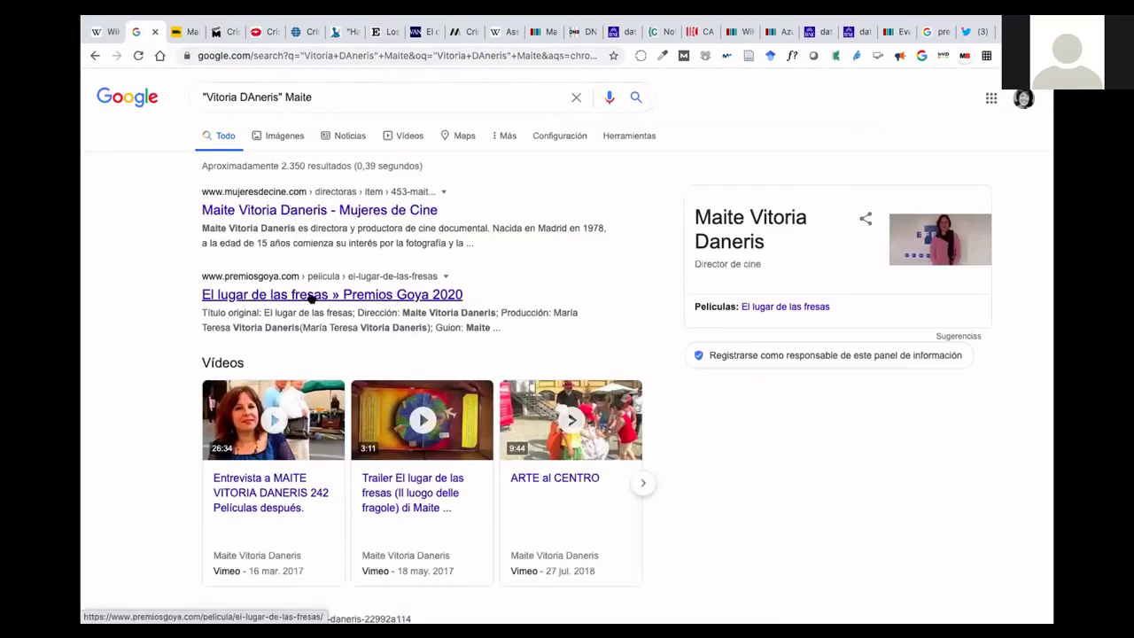
left_click(251, 89)
key("BackSpace")
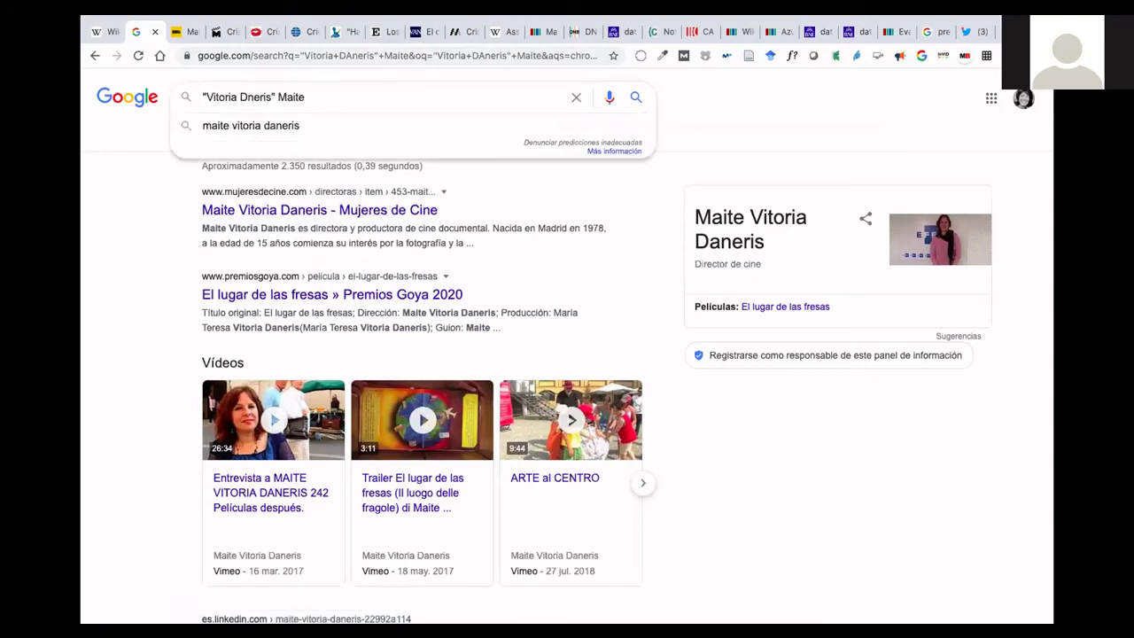
type("a")
key("BackSpace")
type(",")
type("\"")
key("Return")
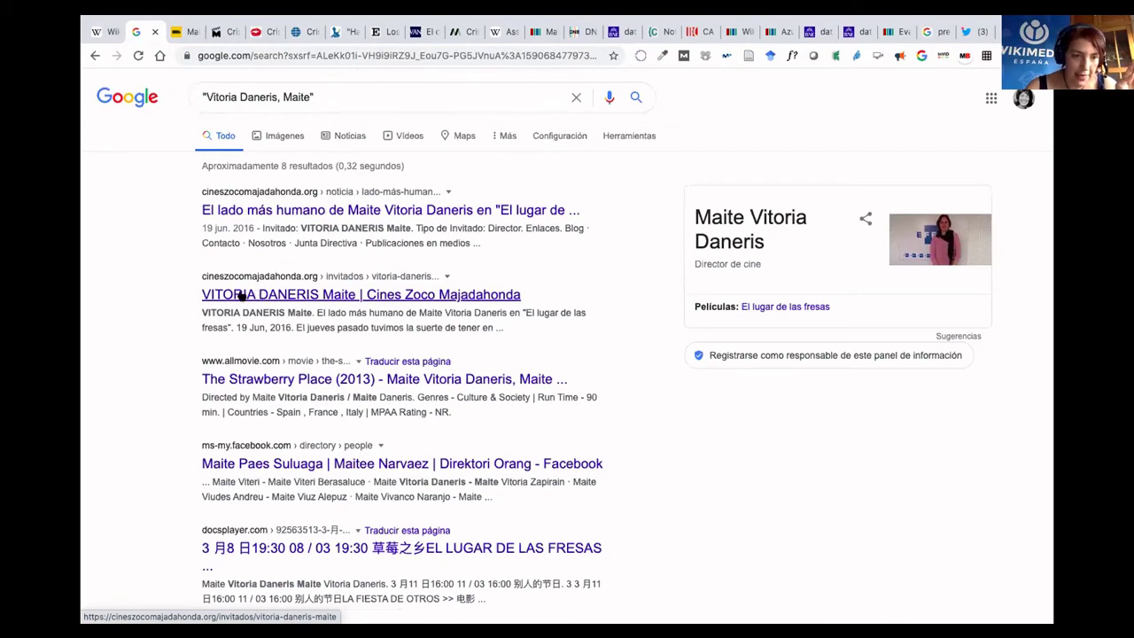
scroll(240, 296, "down", 3)
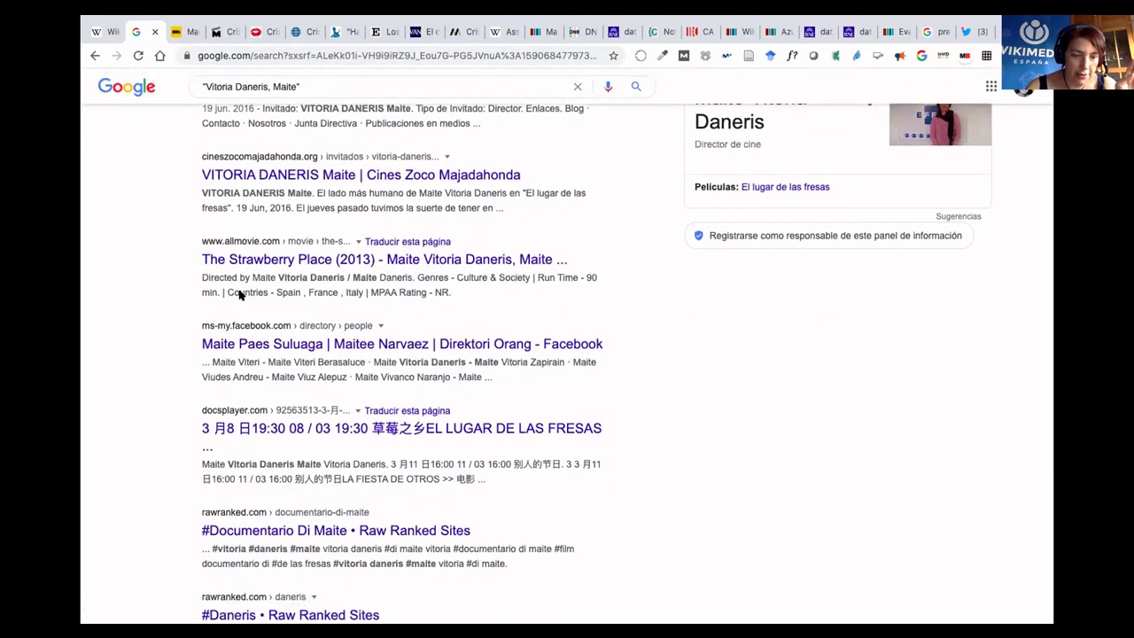
scroll(240, 296, "up", 5)
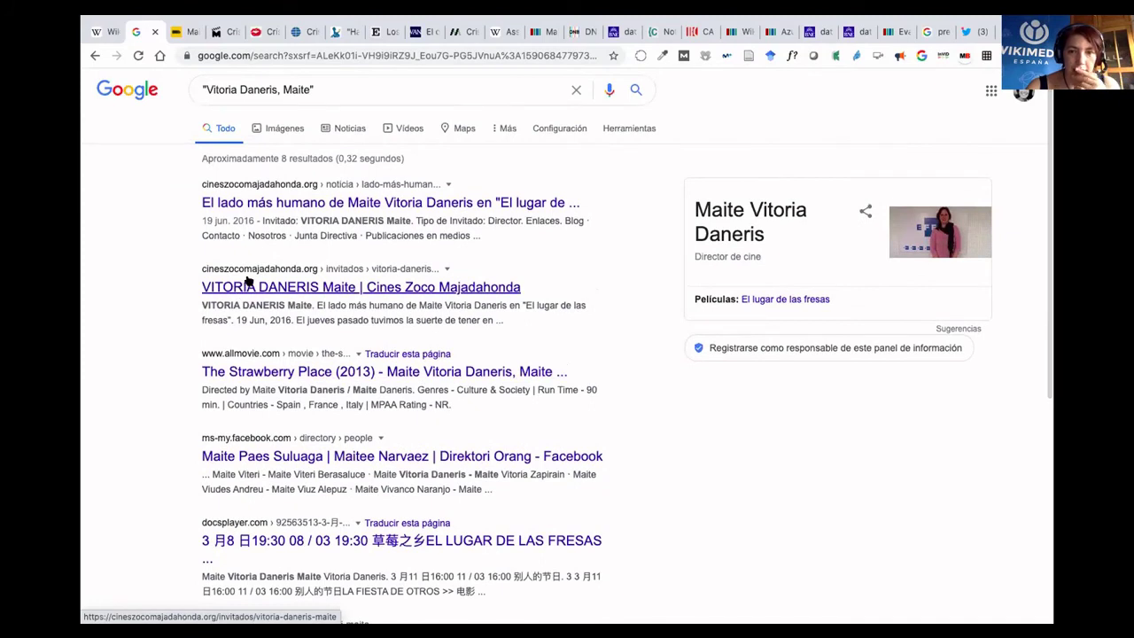
Open the Cines Zoco Majadahonda guest page for the filmmaker, check how her name is ordered, and return to her IMDb page.
left_click(249, 282)
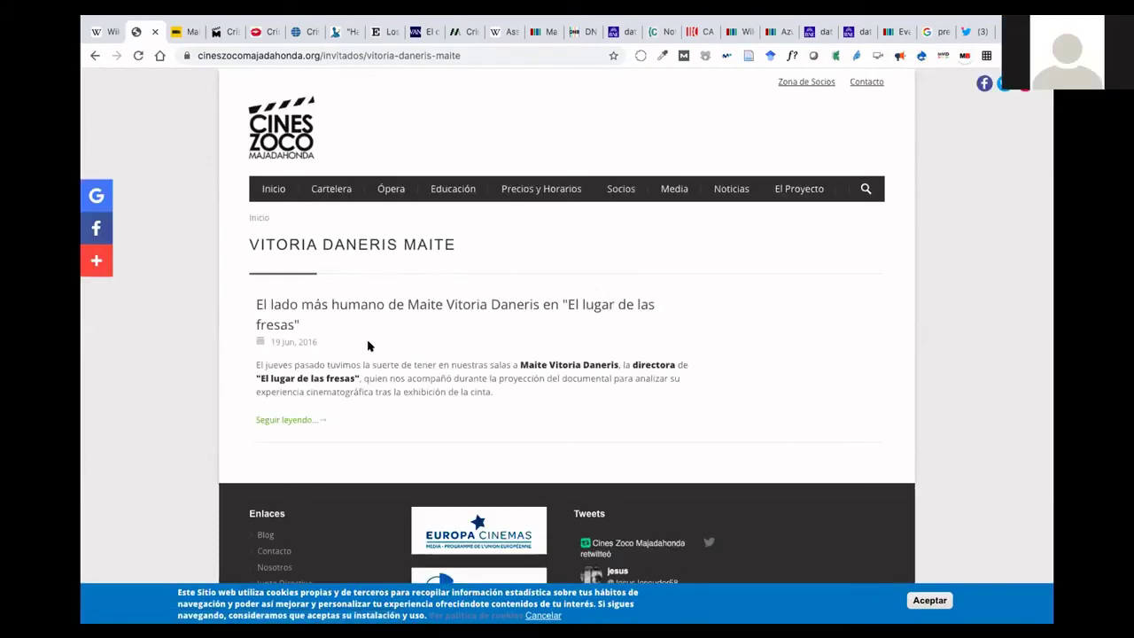
scroll(369, 346, "down", 1)
scroll(369, 346, "down", 2)
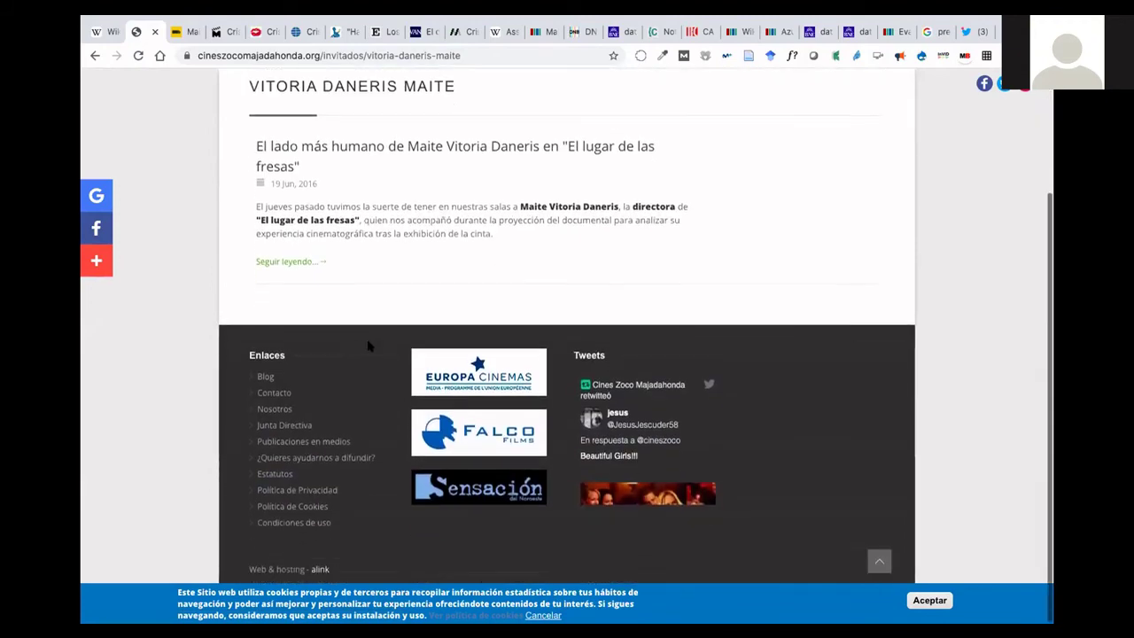
scroll(369, 346, "up", 3)
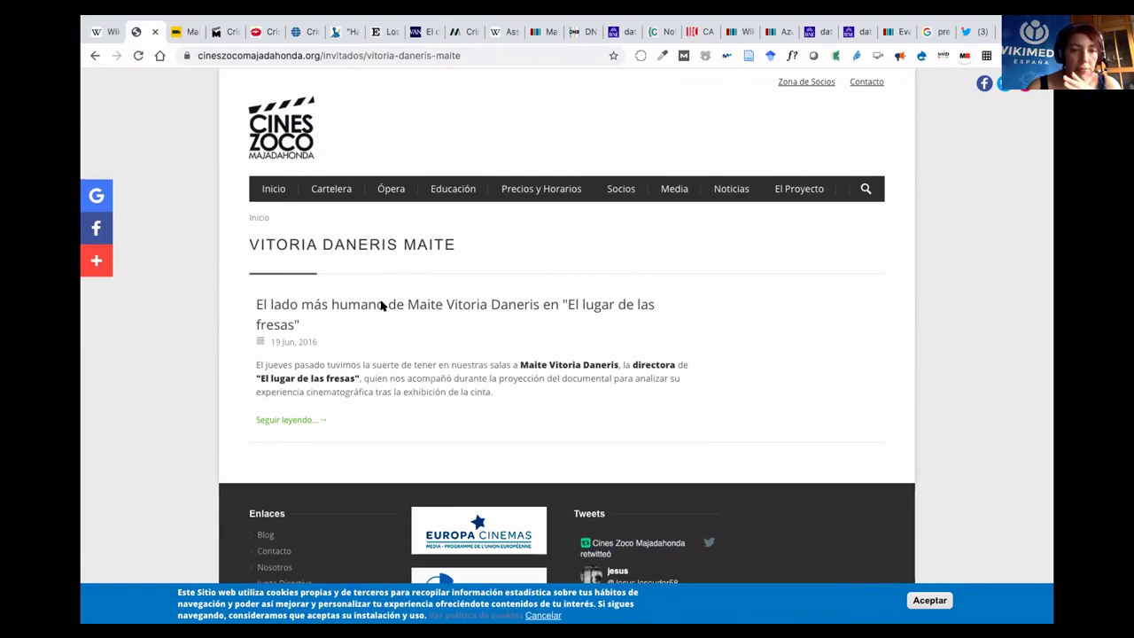
left_click(186, 33)
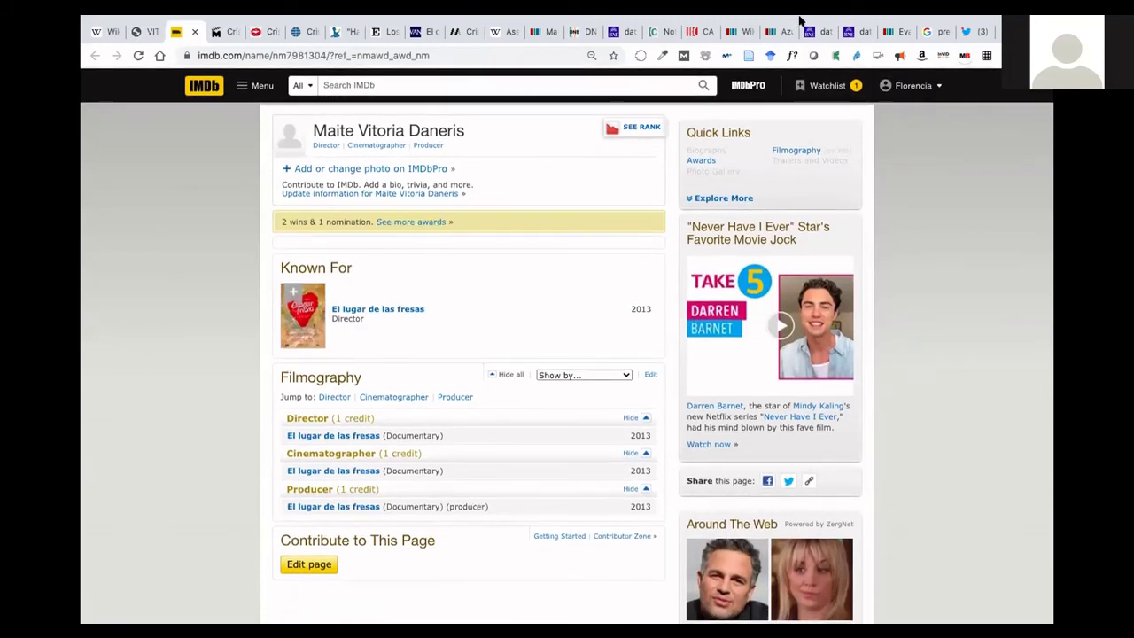
mouse_move(764, 19)
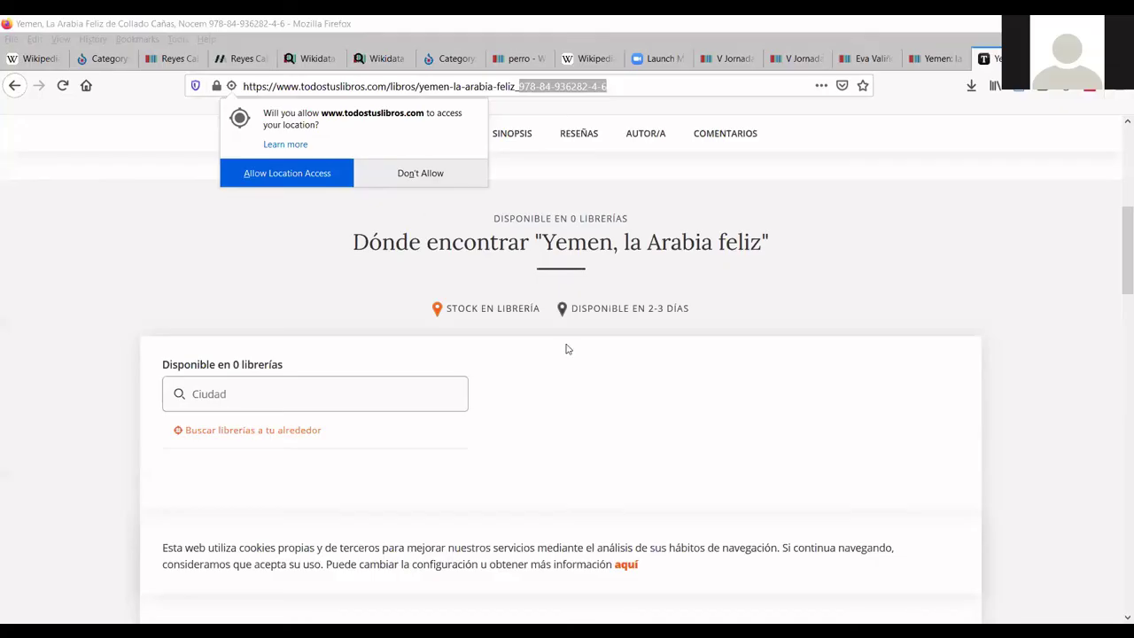
left_click(627, 427)
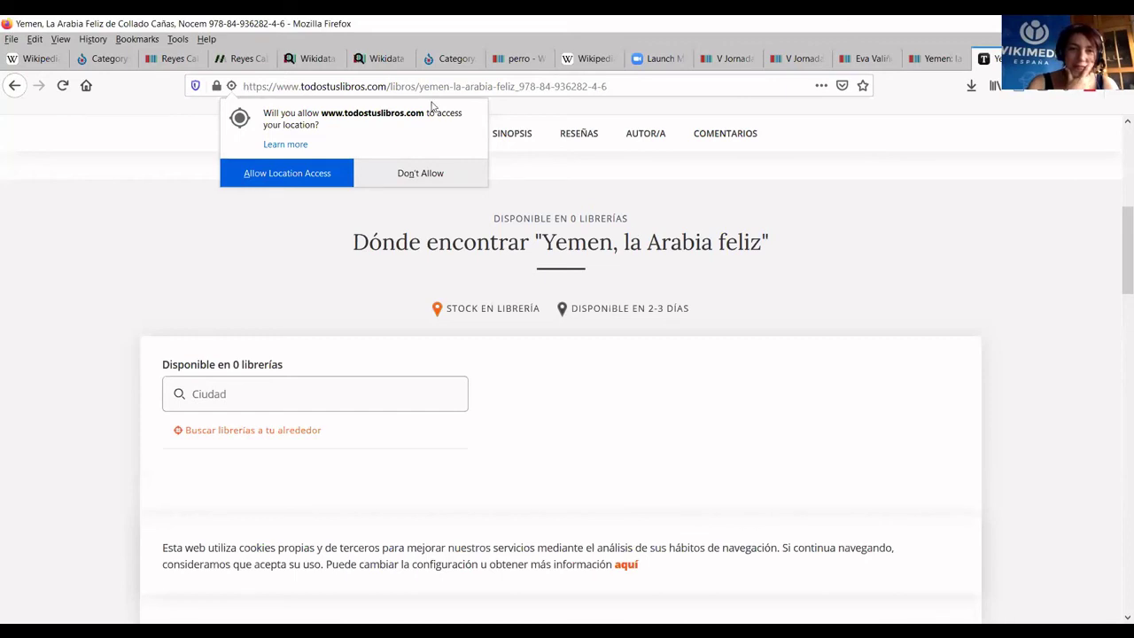
left_click(926, 59)
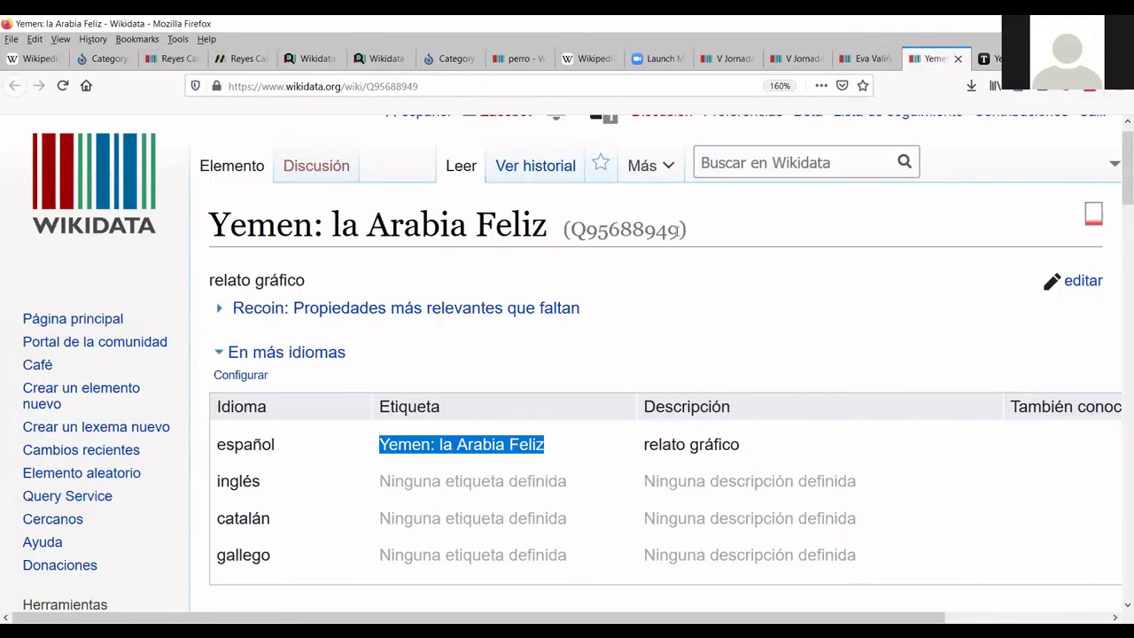
scroll(580, 386, "down", 5)
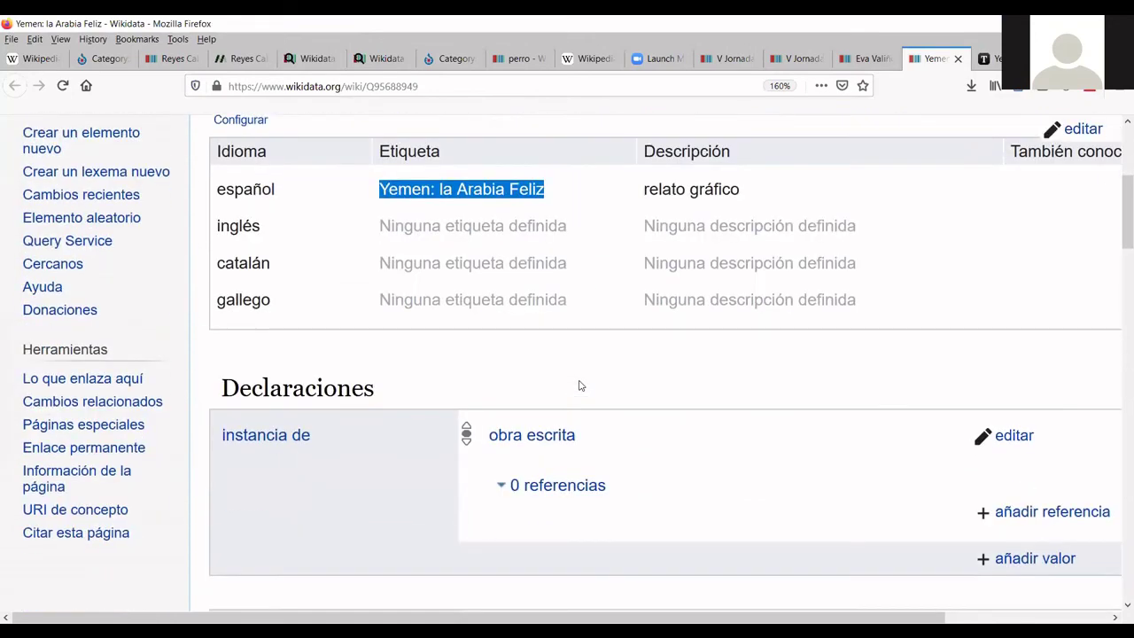
scroll(581, 385, "down", 3)
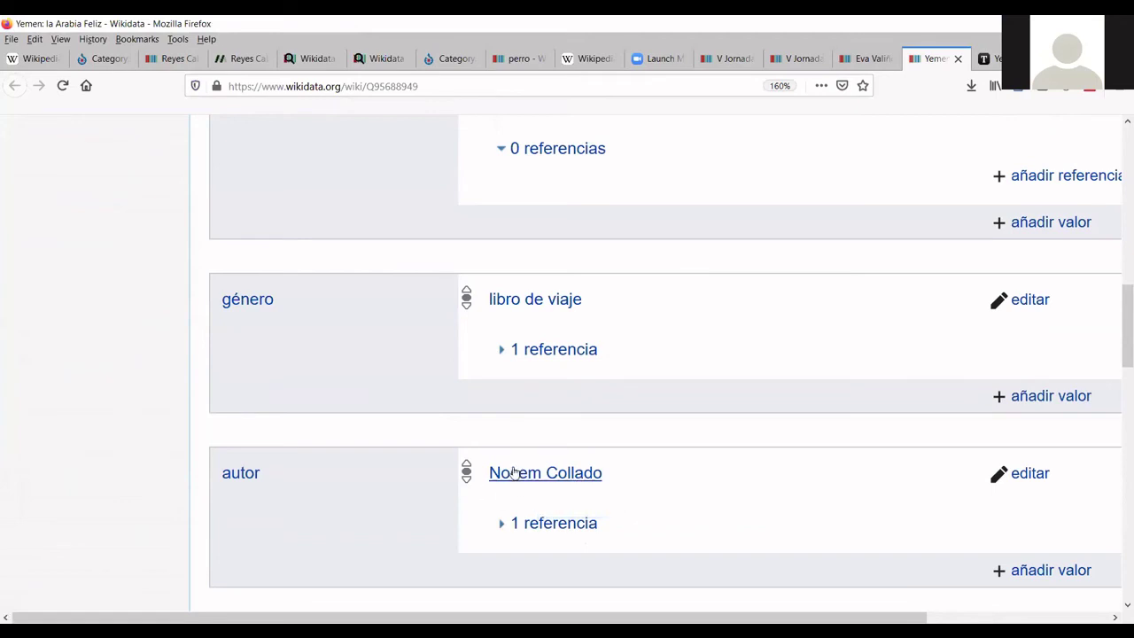
scroll(754, 407, "down", 8)
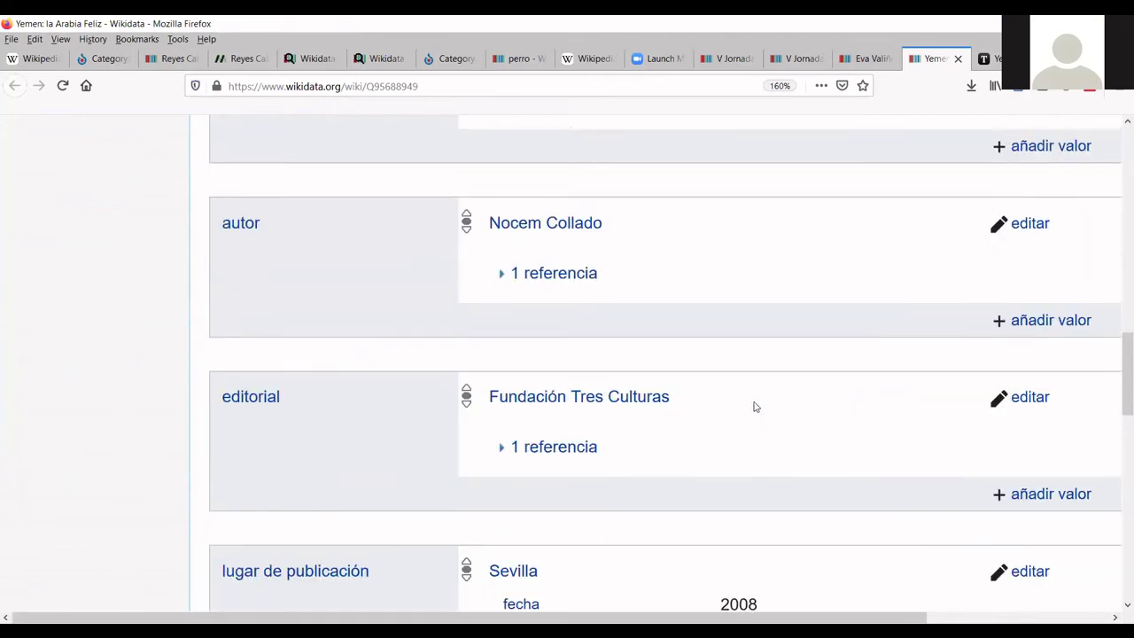
scroll(736, 392, "up", 4)
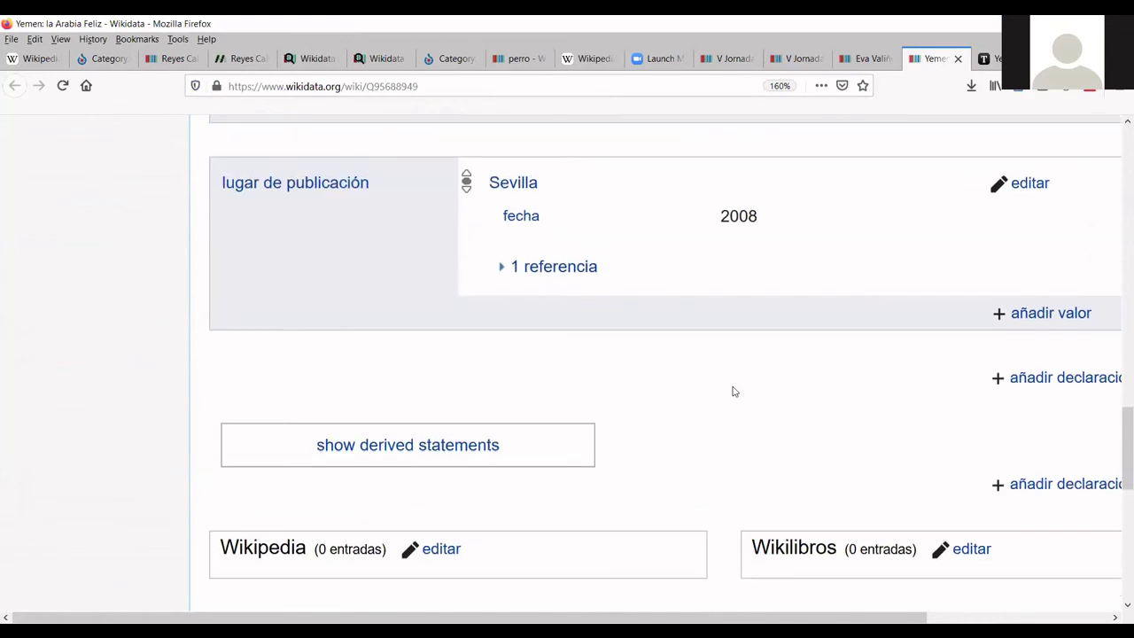
scroll(735, 391, "down", 3)
left_click(1026, 384)
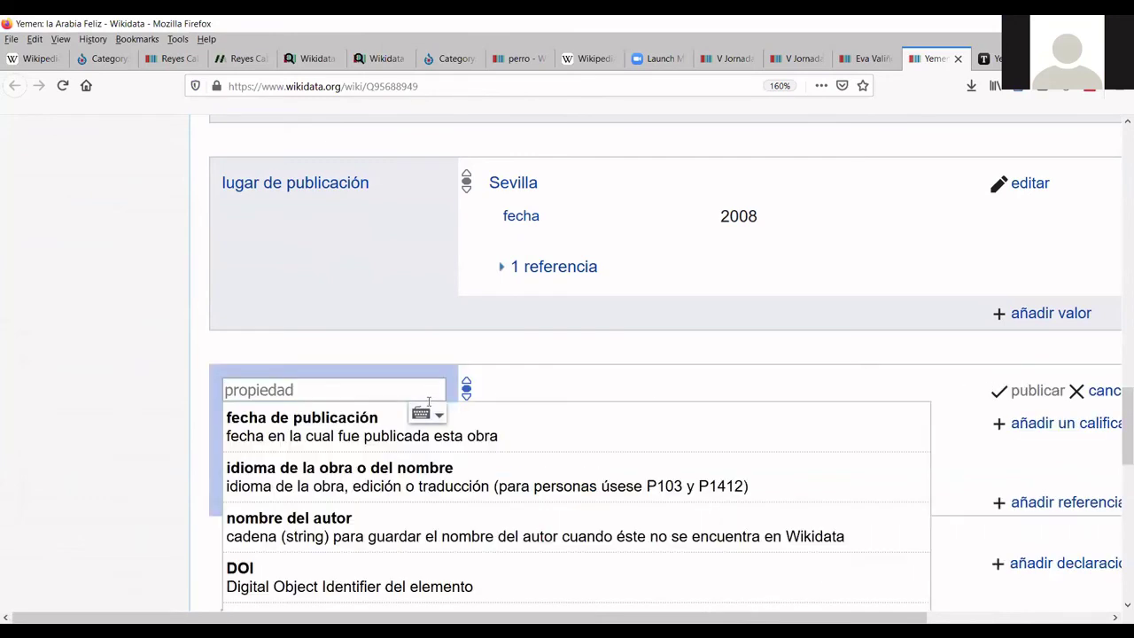
type("isbn")
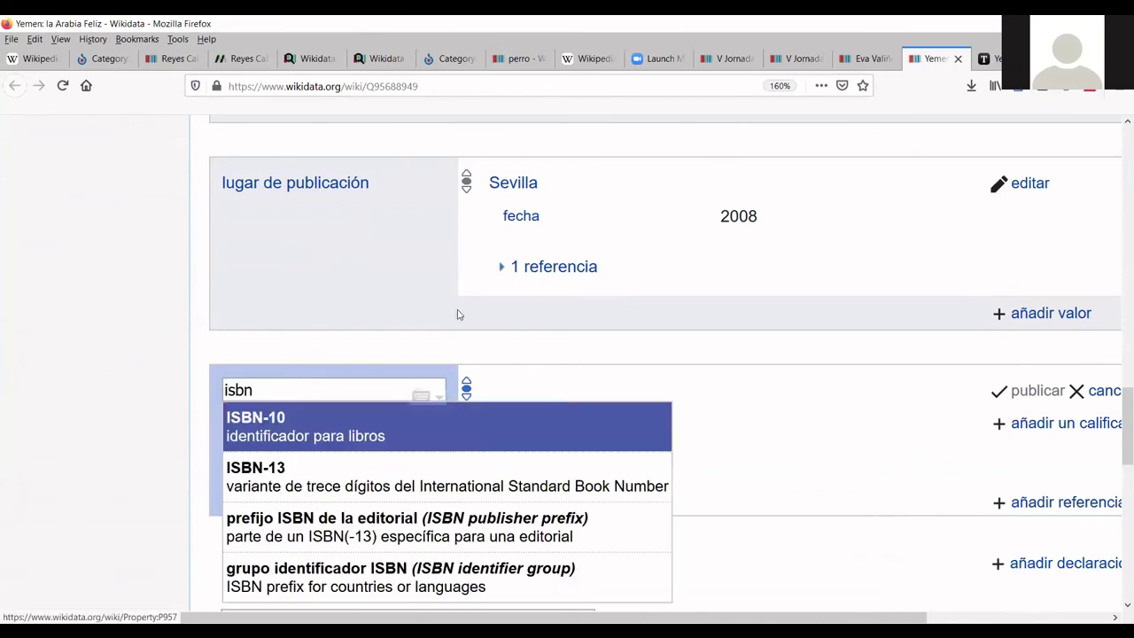
left_click(461, 476)
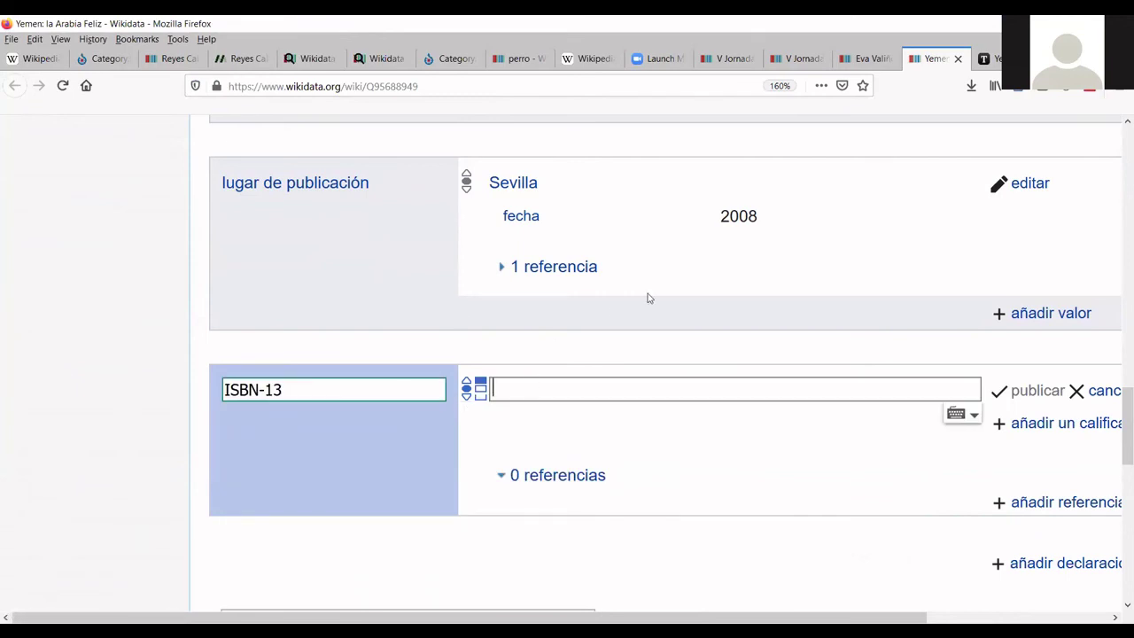
key("ctrl+v")
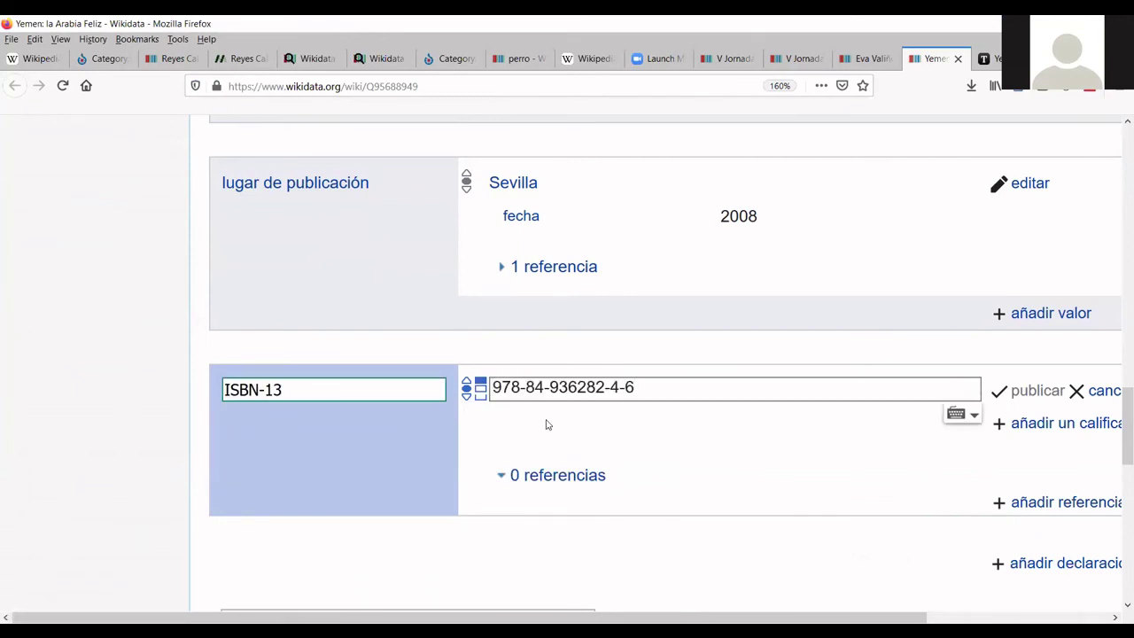
left_click(1022, 395)
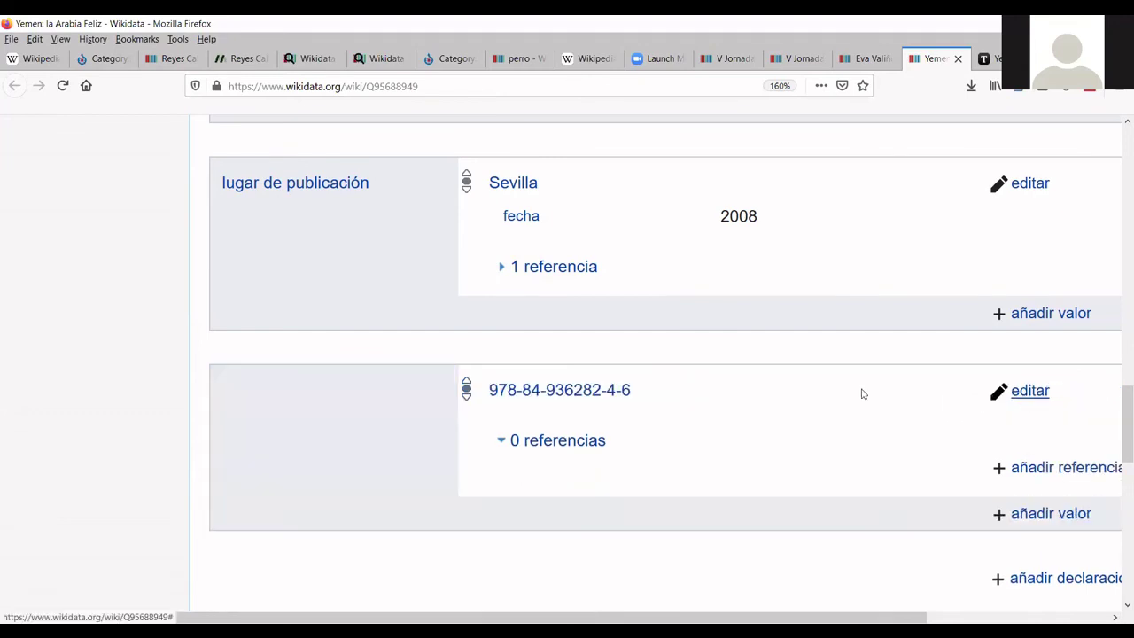
Review the book item's labels and statements, from instance of and title through publisher and place of publication to the ISBN-13.
scroll(368, 455, "up", 3)
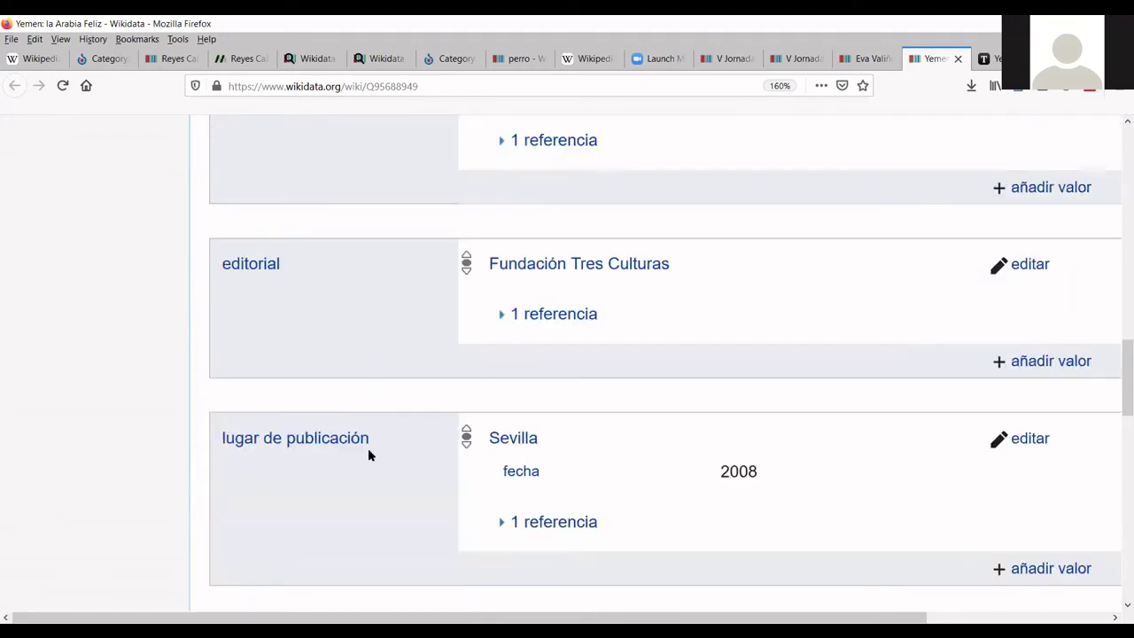
scroll(369, 455, "down", 3)
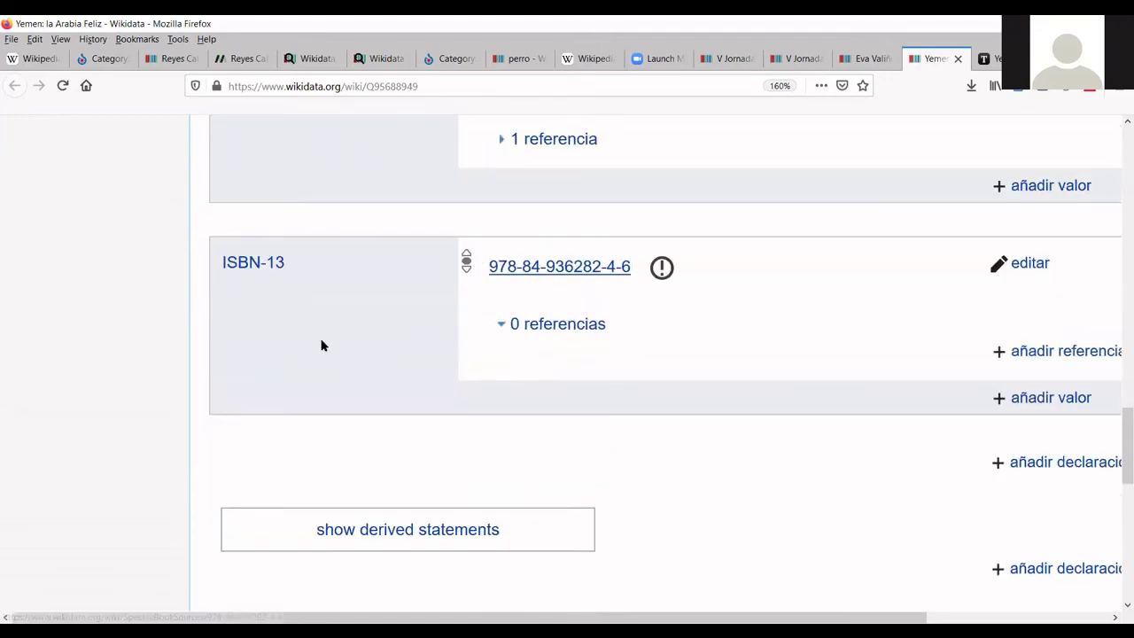
scroll(408, 435, "up", 4)
scroll(418, 435, "down", 3)
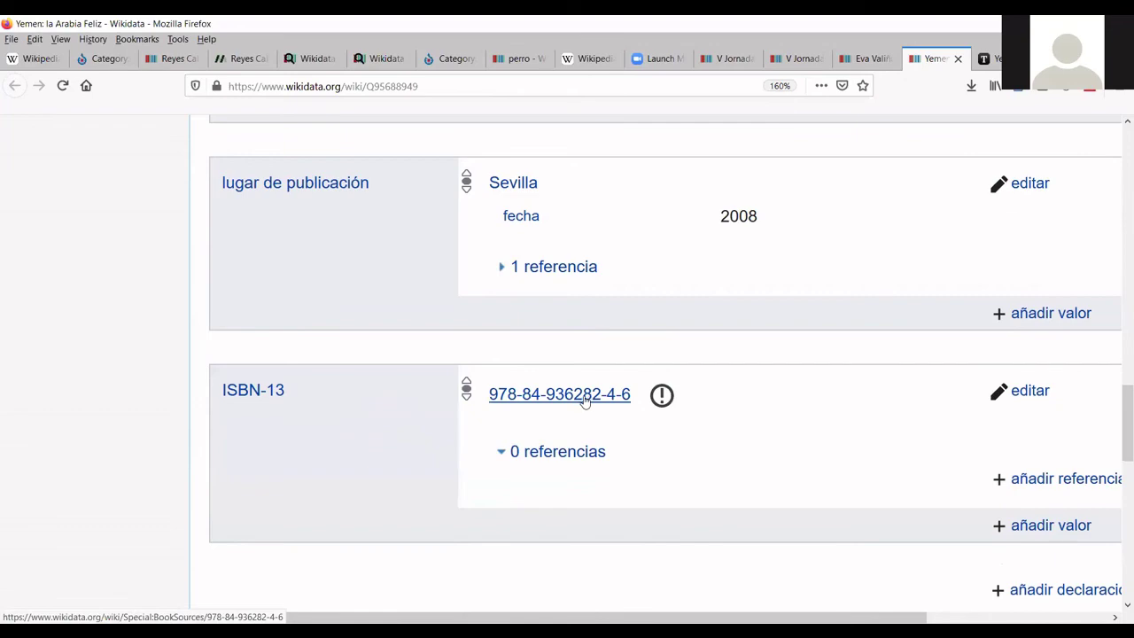
scroll(576, 381, "up", 4)
scroll(572, 398, "down", 5)
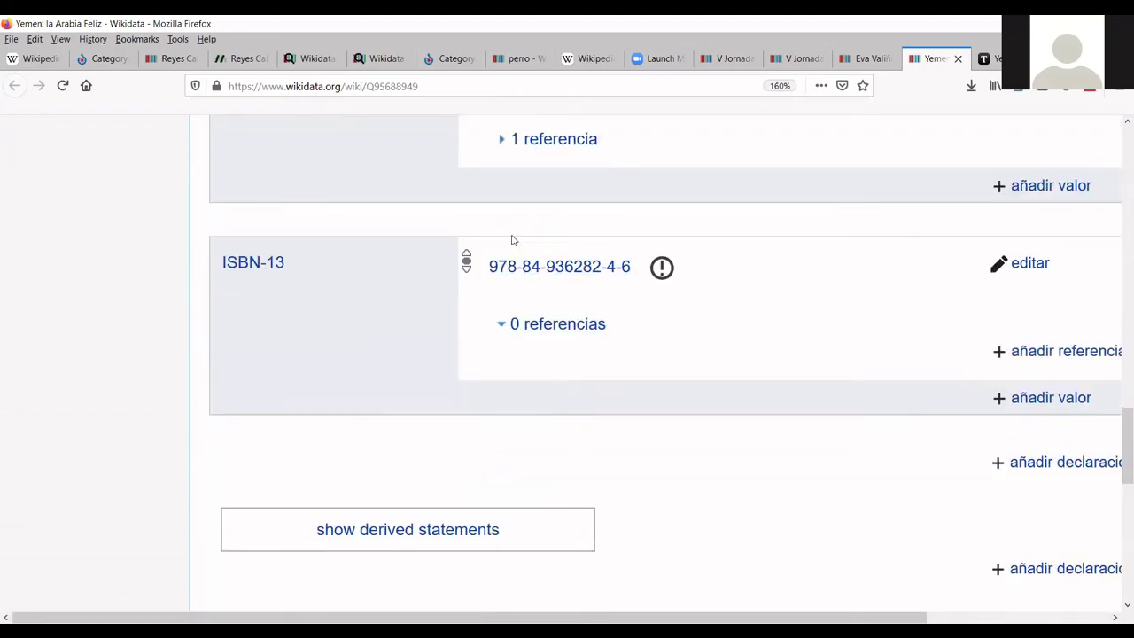
scroll(569, 299, "up", 15)
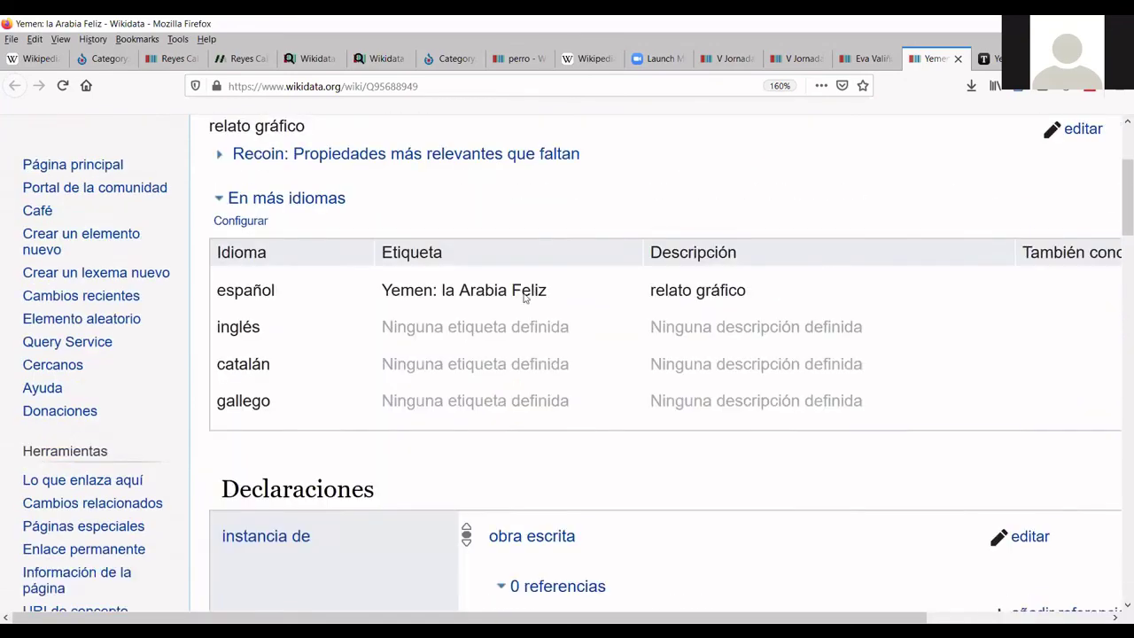
scroll(611, 301, "down", 5)
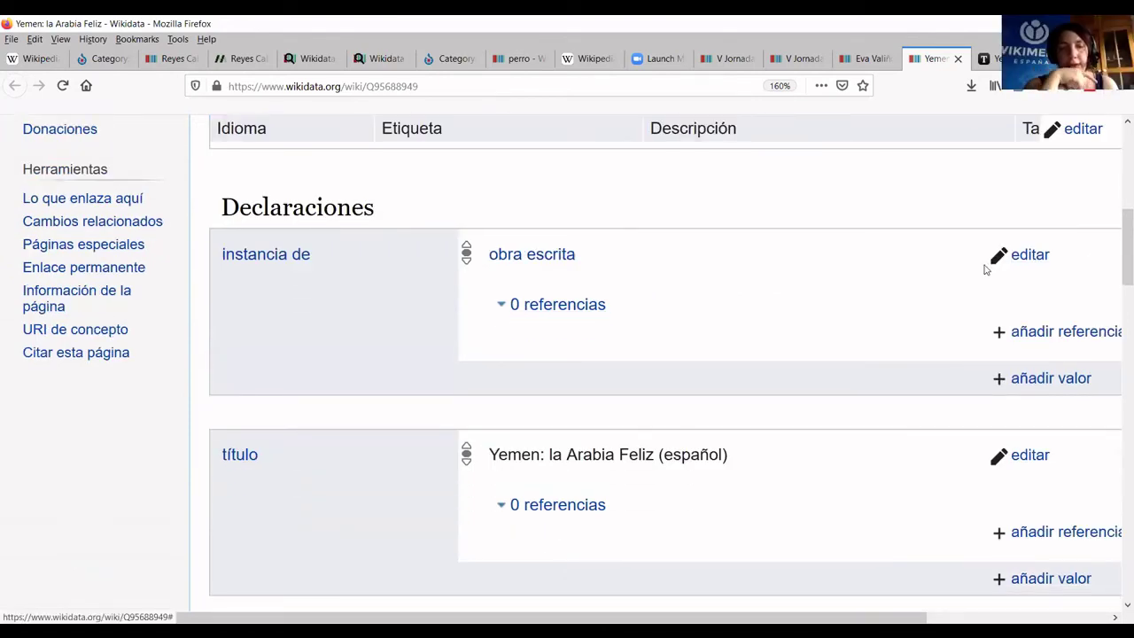
scroll(529, 402, "down", 15)
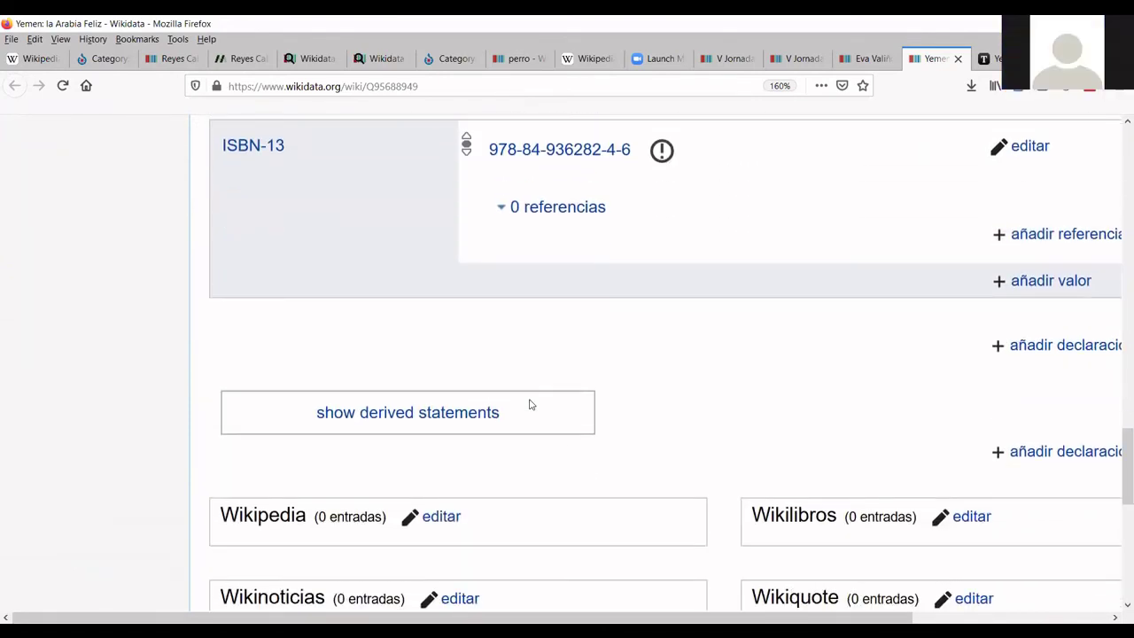
Read the possible problems flagged on the ISBN-13 value, including the constraint details, and close the notice.
scroll(651, 251, "up", 2)
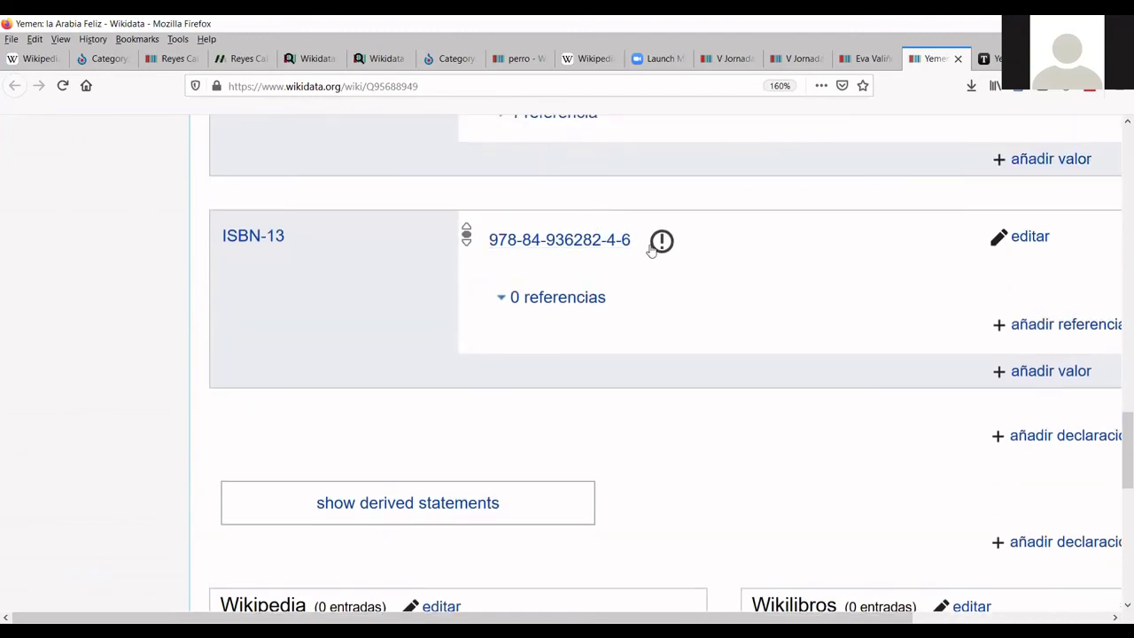
left_click(660, 244)
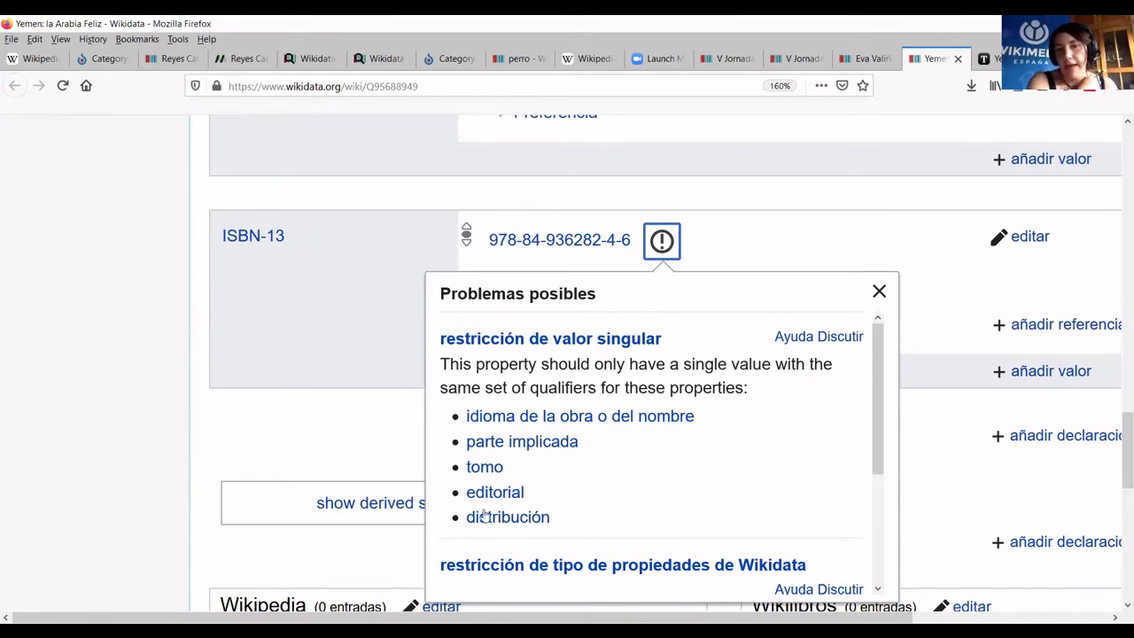
left_click(336, 435)
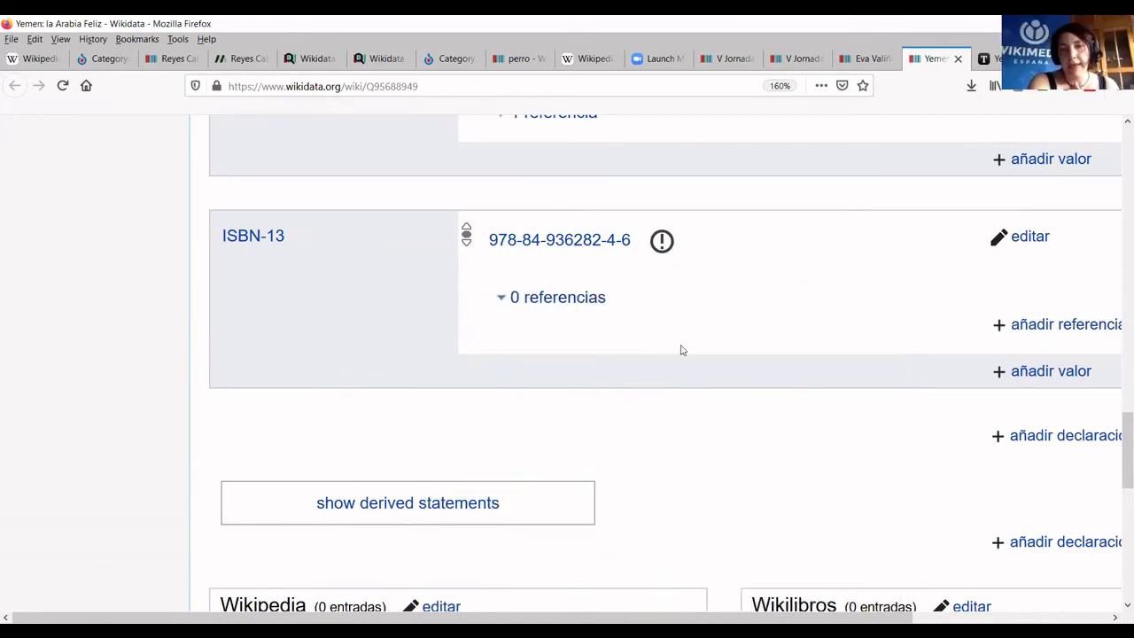
Change the book item's instance of value to "edición, traducción o versión" and publish the statement.
scroll(747, 367, "up", 15)
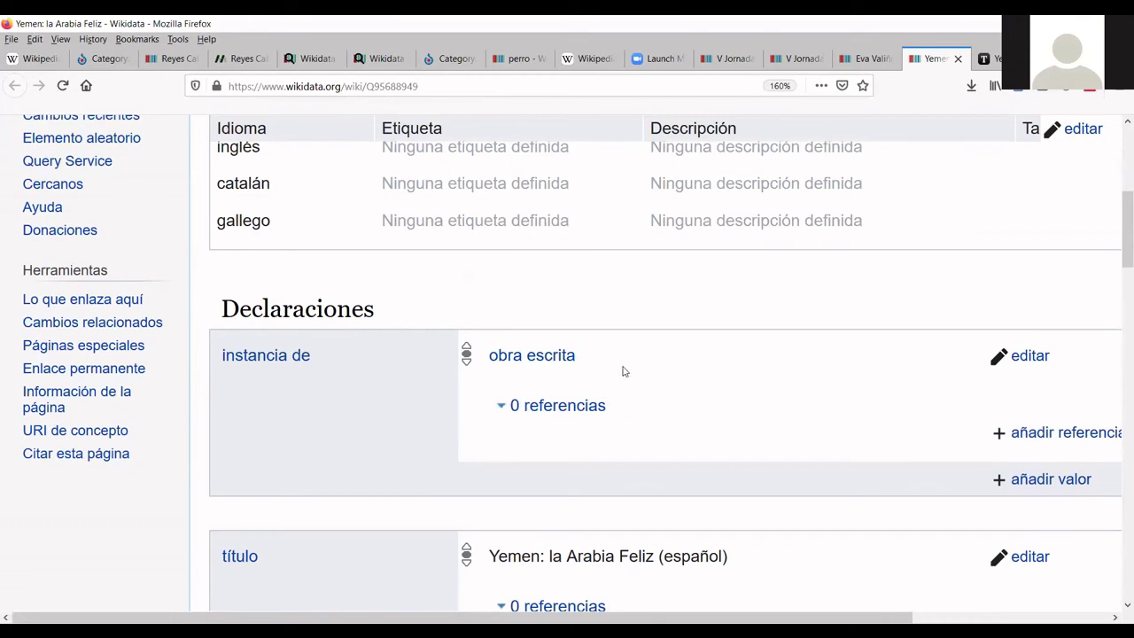
scroll(623, 371, "down", 15)
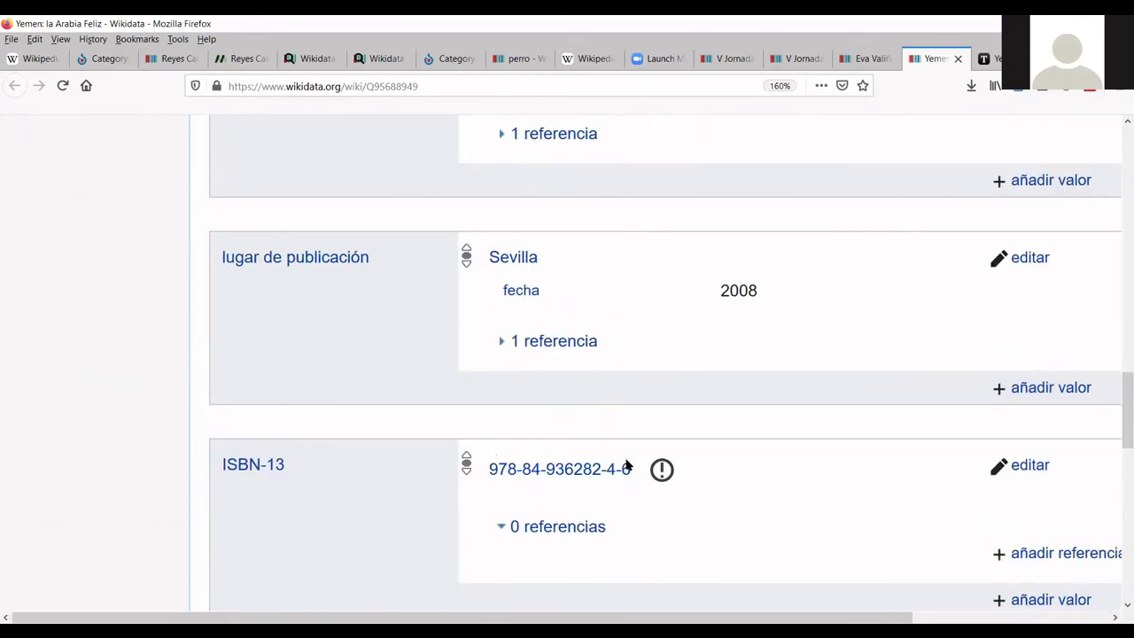
scroll(626, 466, "up", 15)
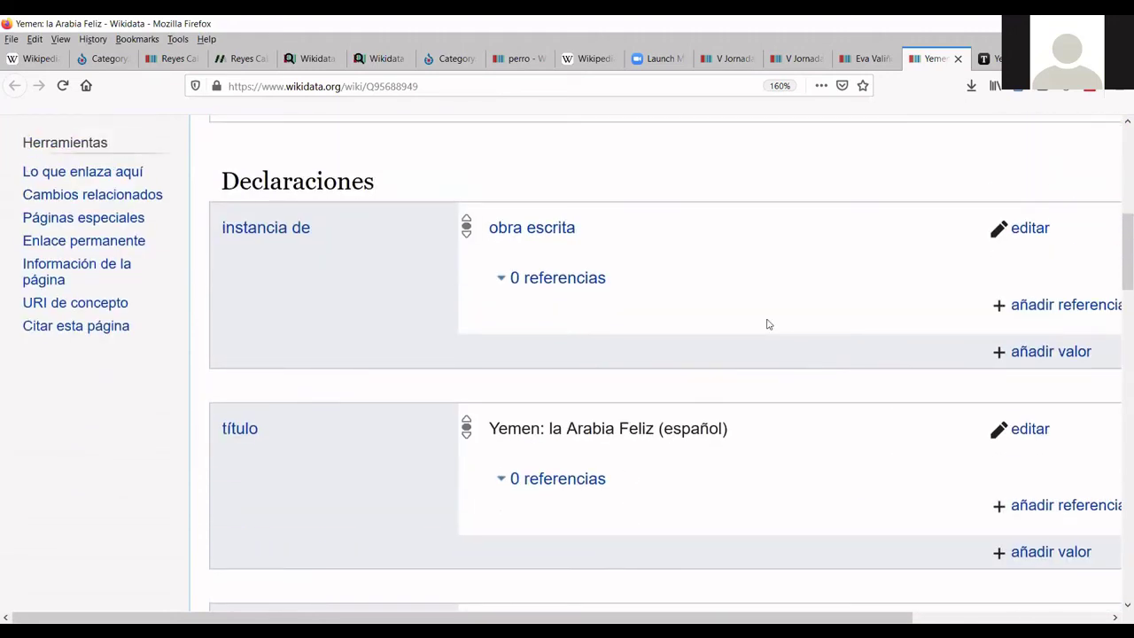
left_click(1026, 229)
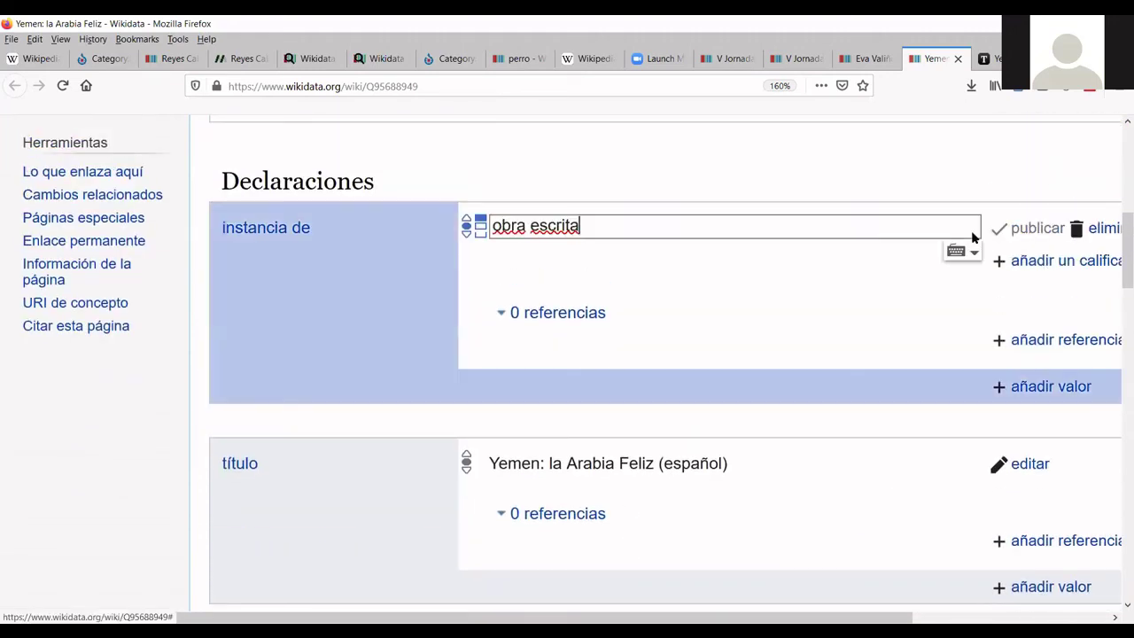
key("ctrl+a")
type("ed")
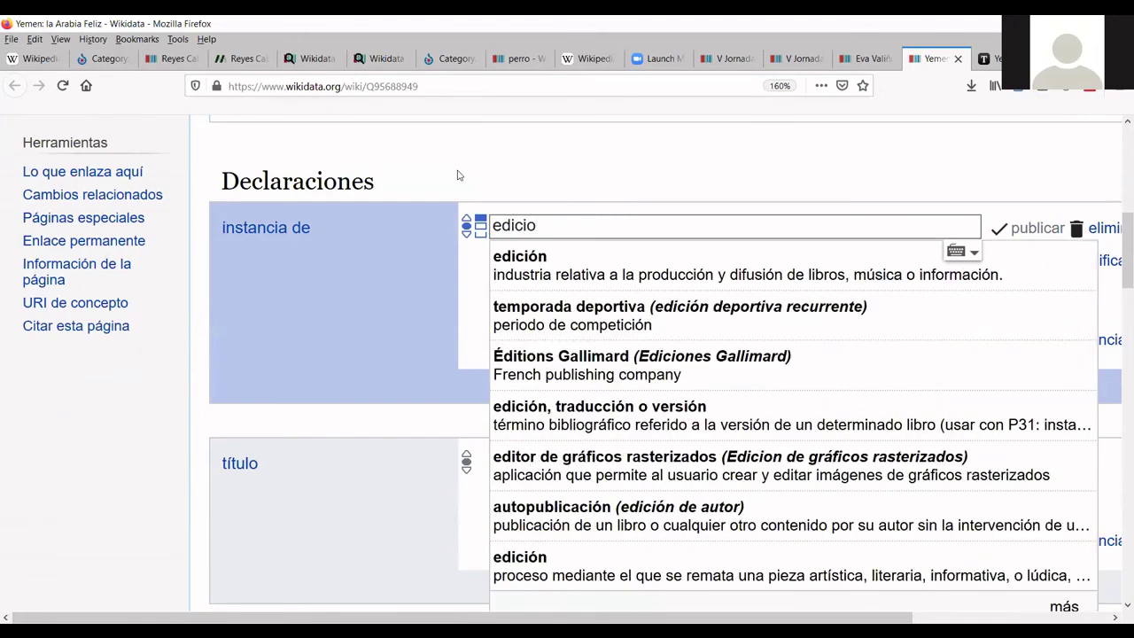
type("ición")
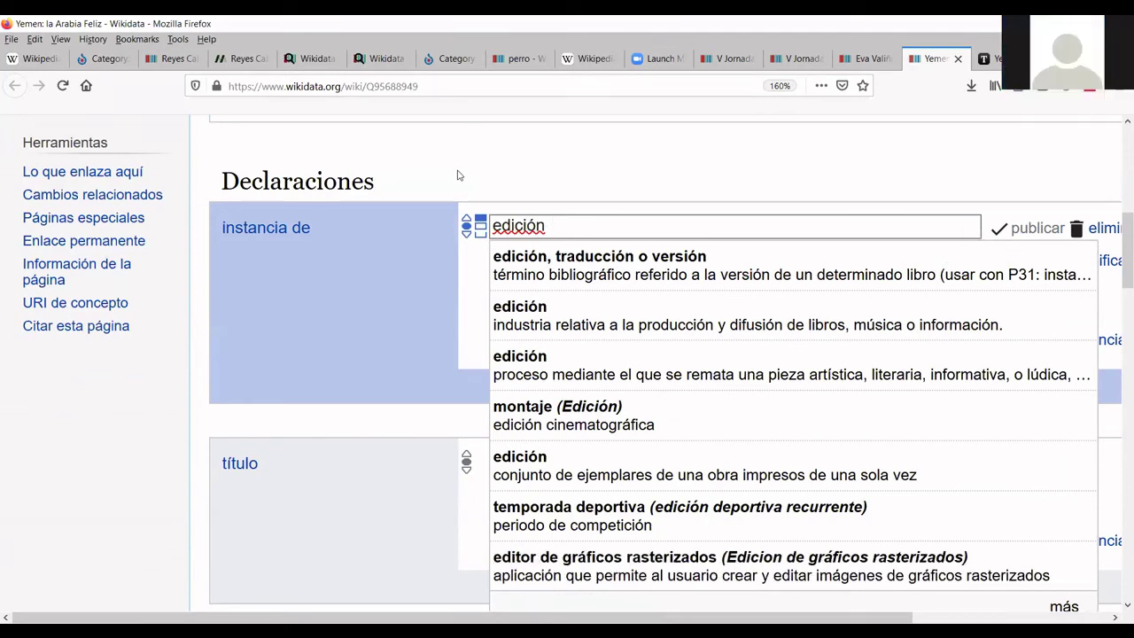
left_click(657, 281)
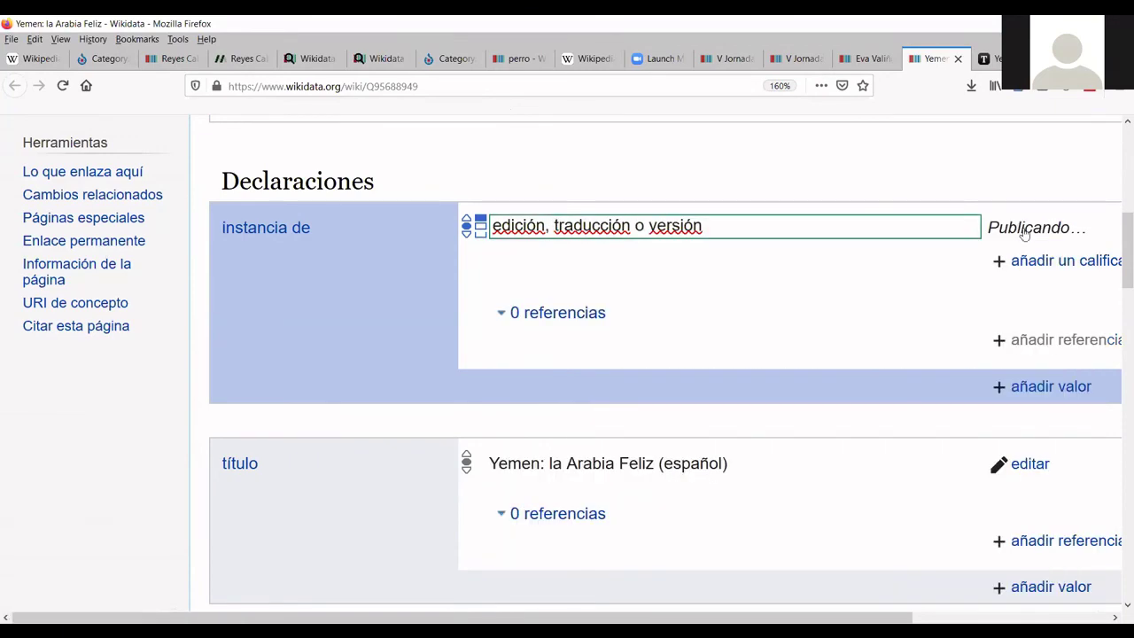
Check the date qualifier on the place of publication statement, expand its reference and bring up the options for the reference URL.
scroll(670, 342, "down", 10)
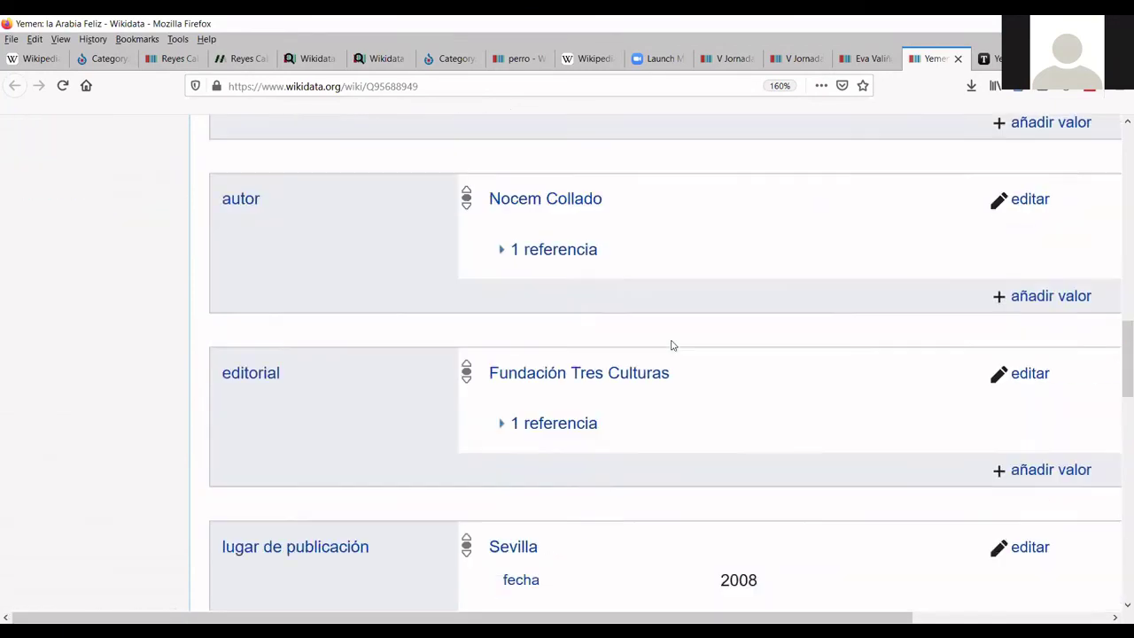
scroll(673, 277, "up", 3)
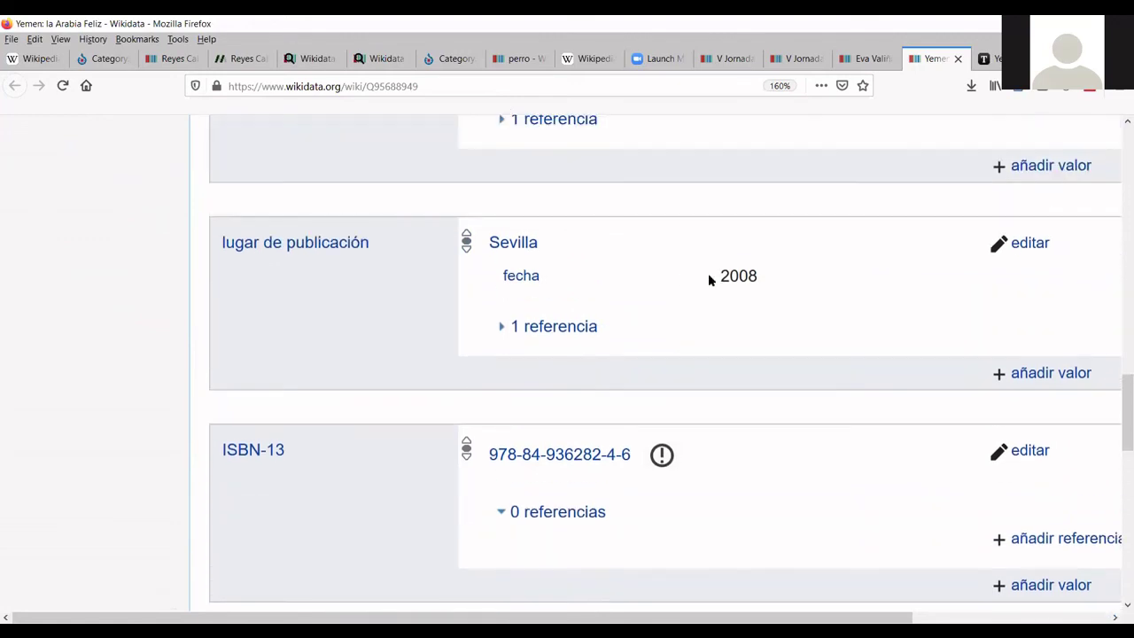
left_click_drag(758, 291, 709, 296)
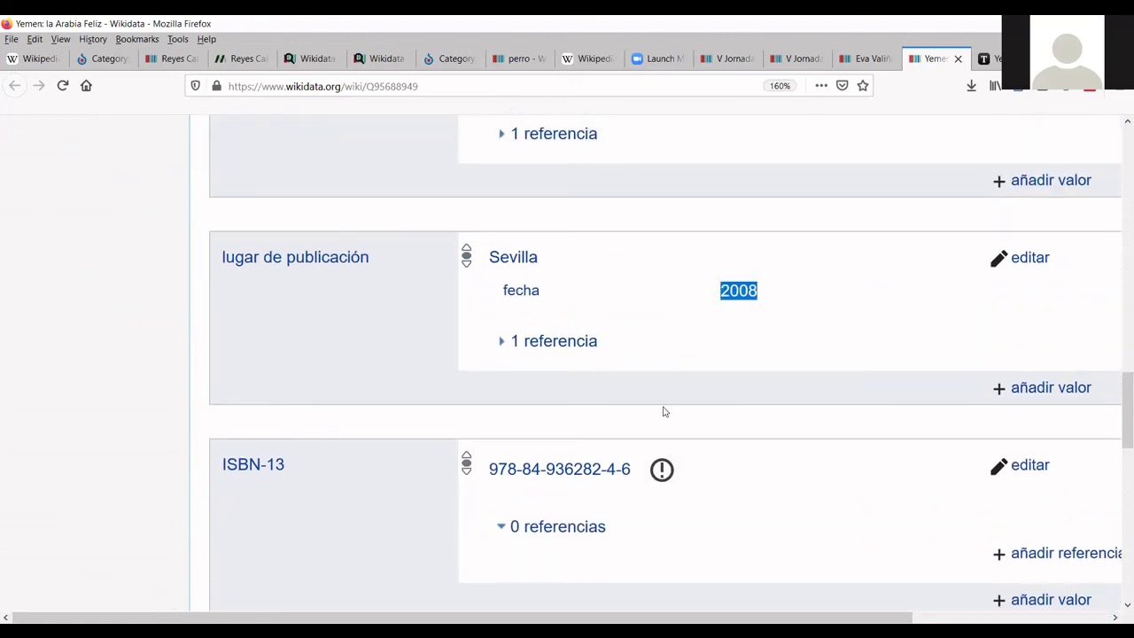
scroll(665, 411, "down", 6)
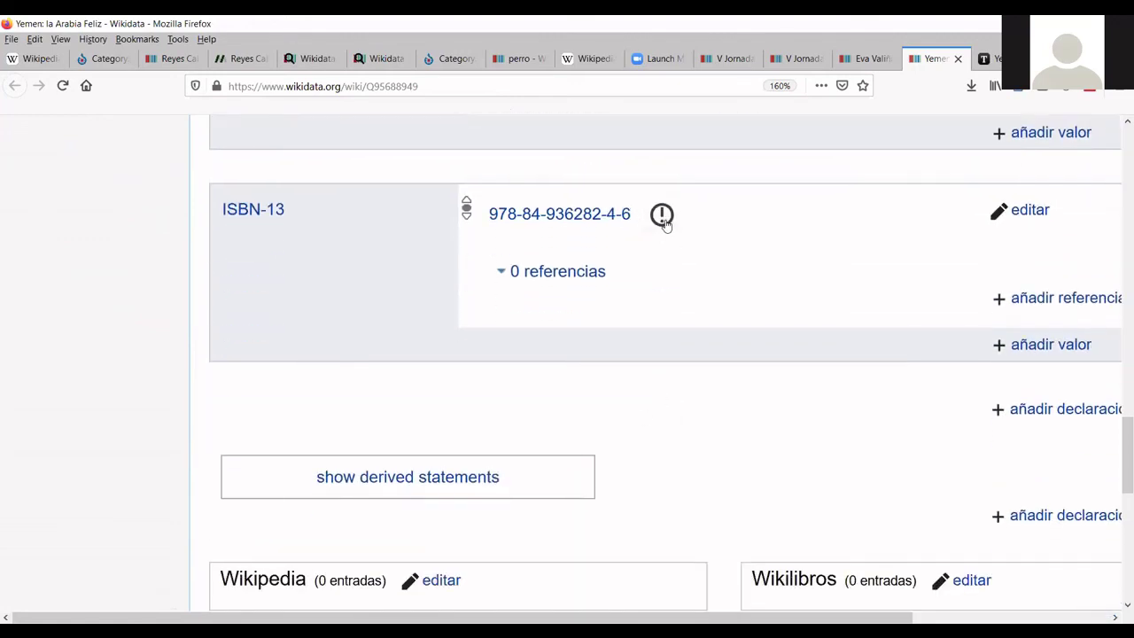
scroll(606, 304, "up", 6)
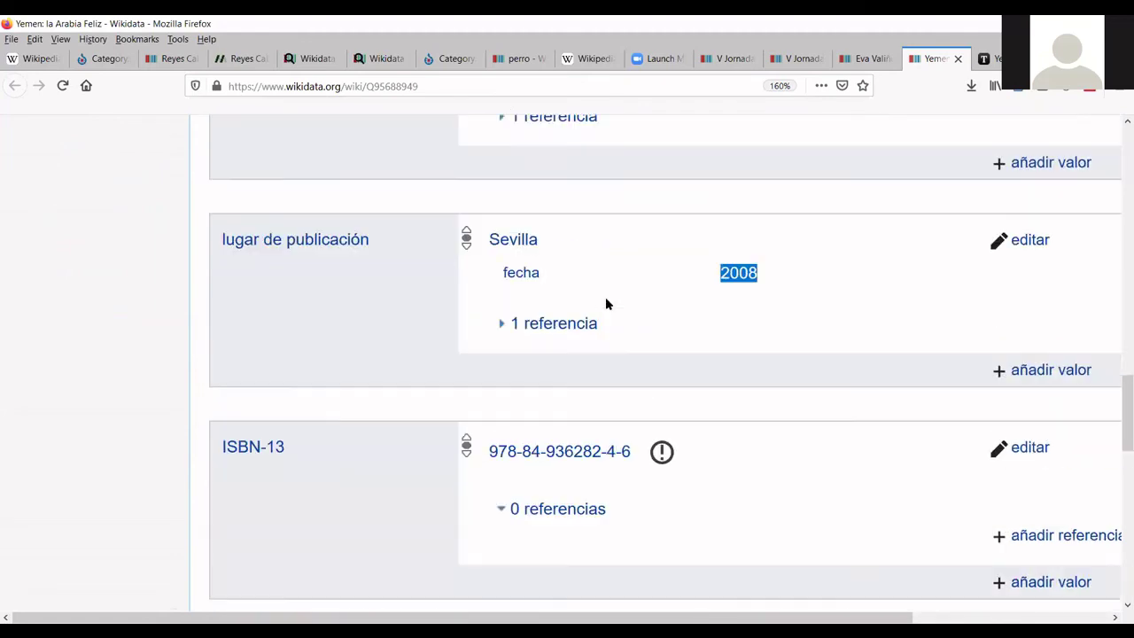
left_click(551, 339)
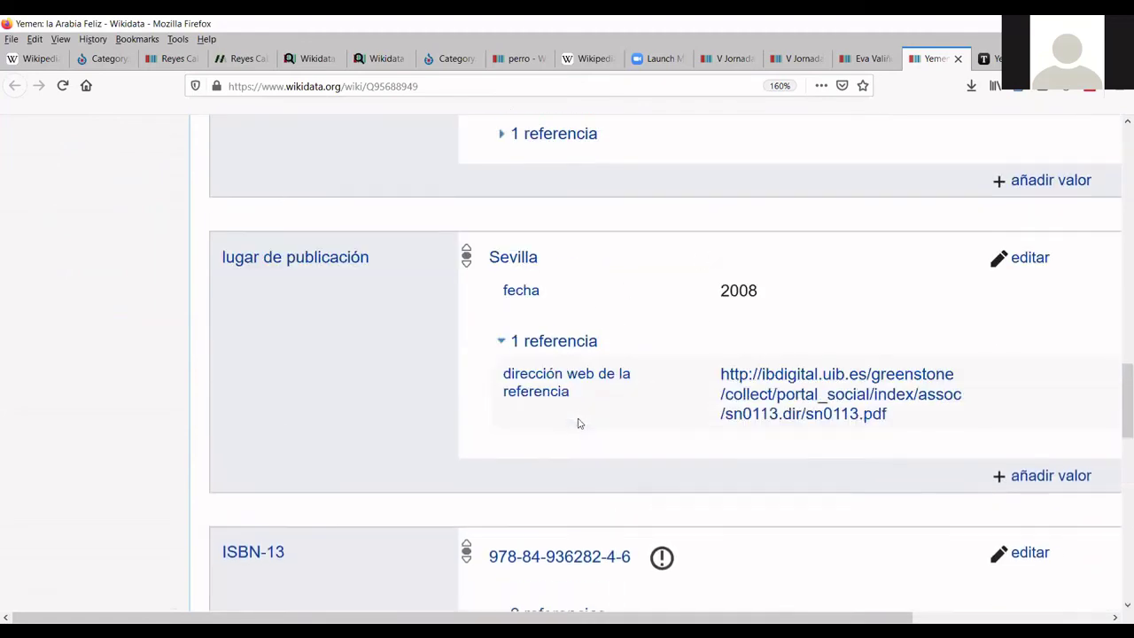
right_click(726, 378)
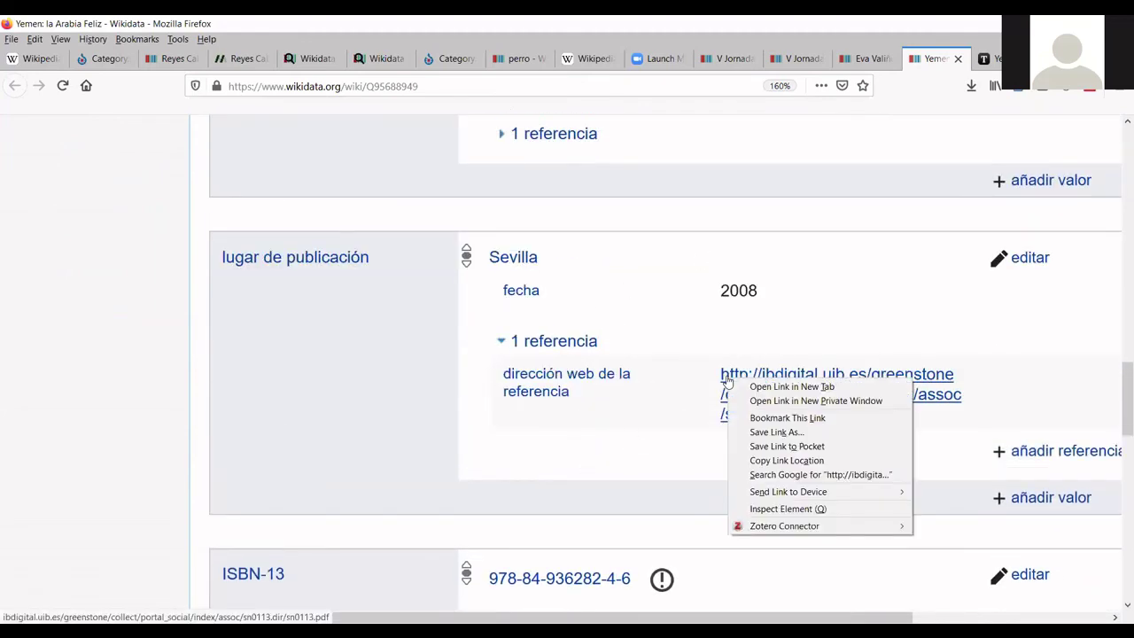
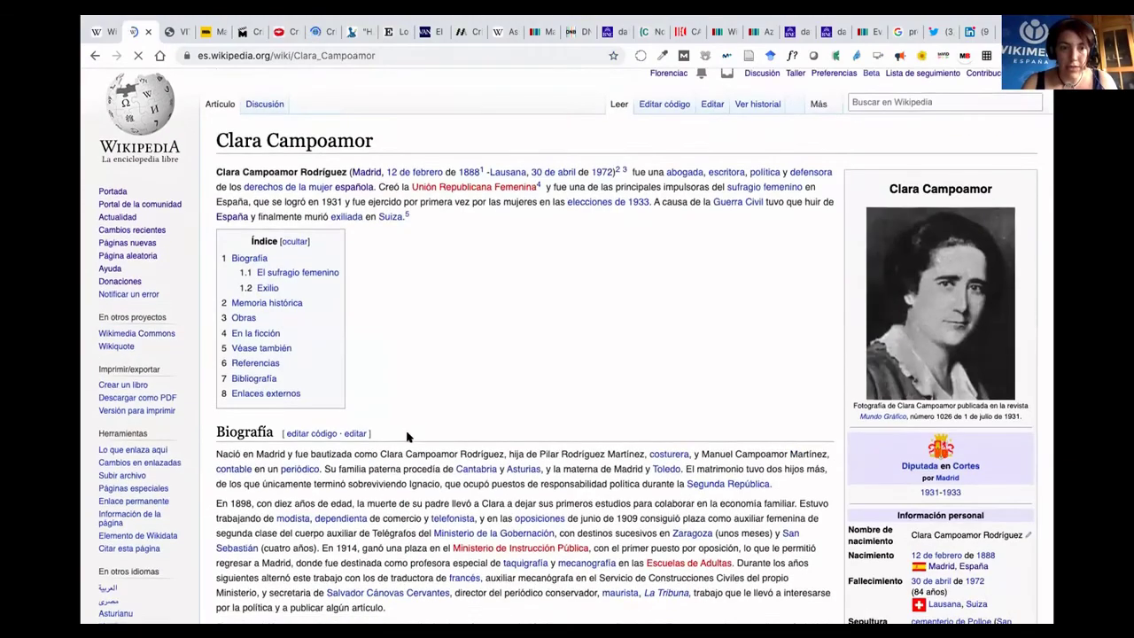
Look through the Spanish Wikipedia article on Clara Campoamor down to its authority control box and return to the article's start.
scroll(407, 430, "down", 15)
scroll(408, 425, "down", 20)
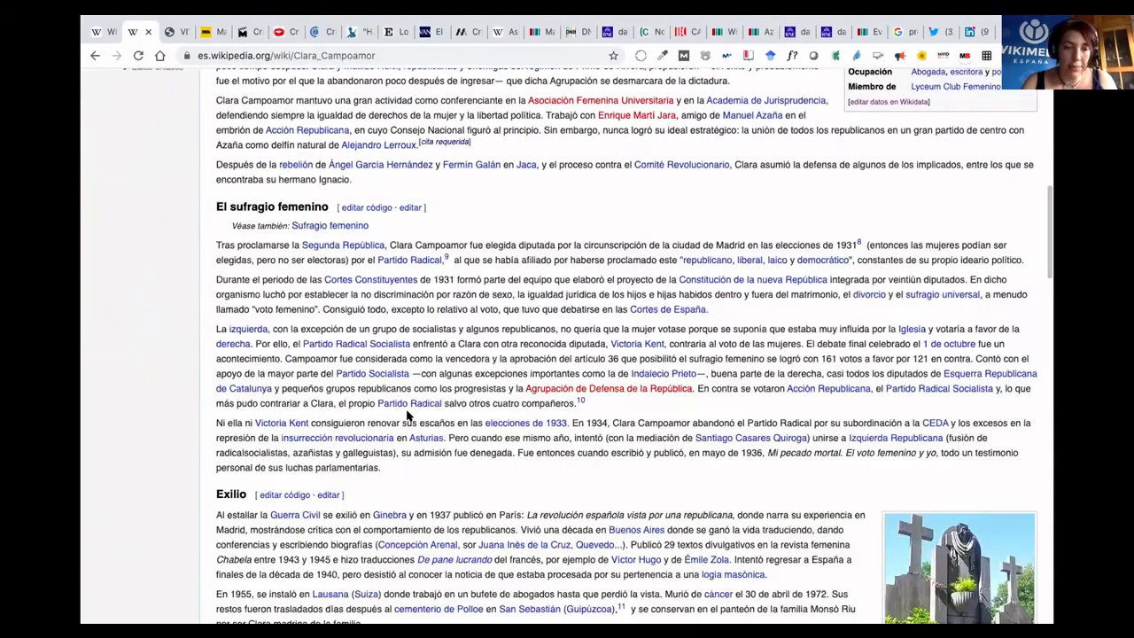
scroll(407, 402, "down", 20)
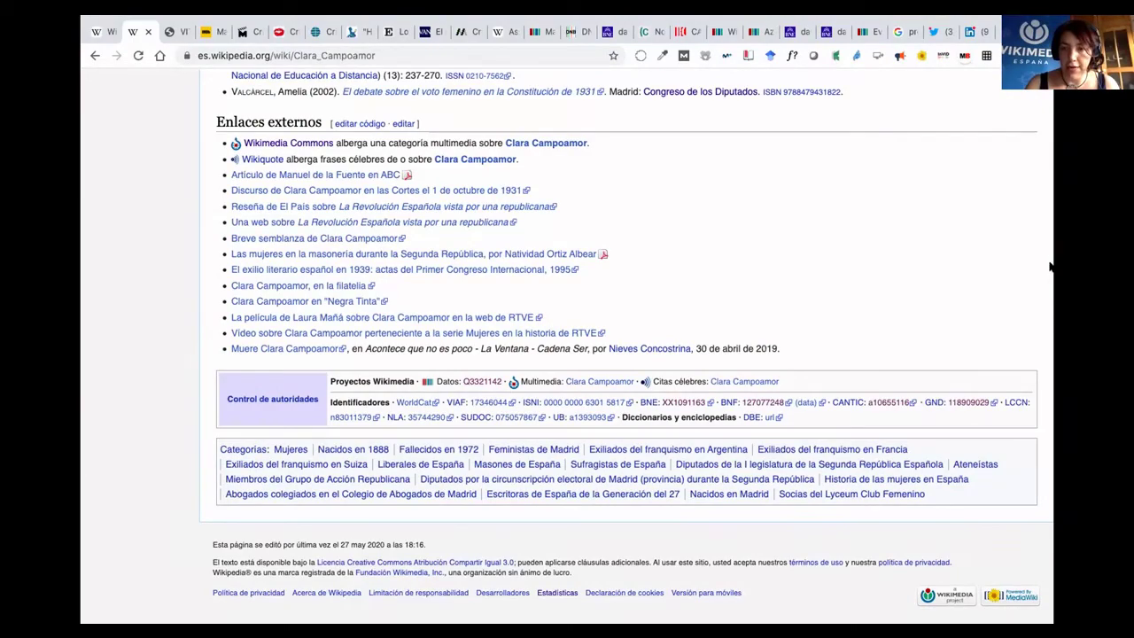
scroll(929, 210, "up", 20)
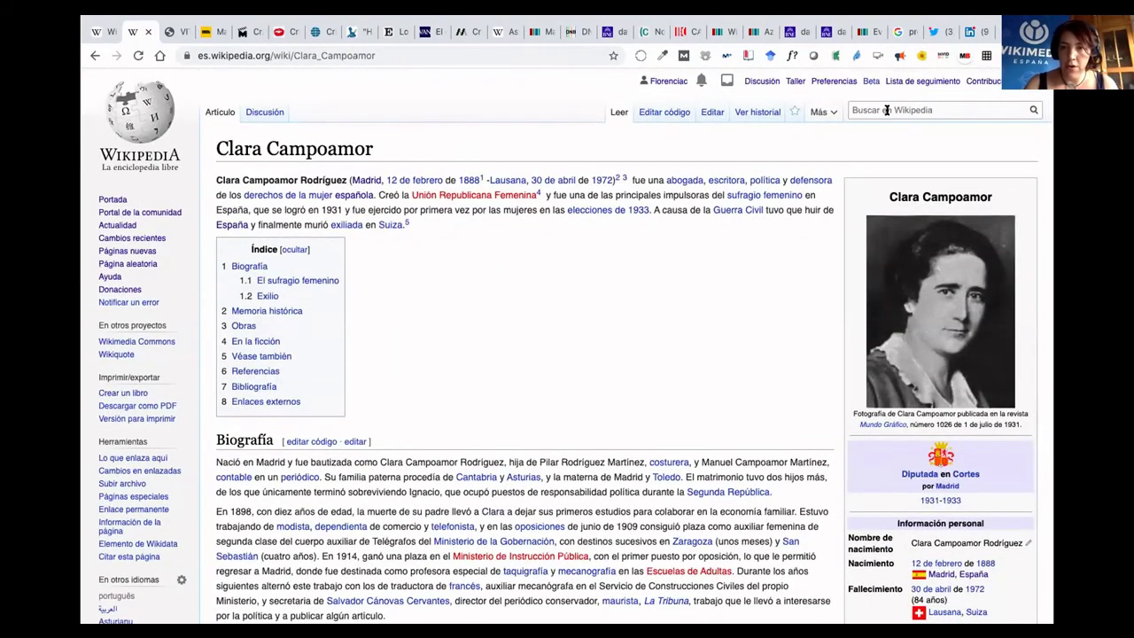
Open the Wikipedia article Manuel Gértrudix Barrio and check the end of the page for an authority control box.
left_click(888, 111)
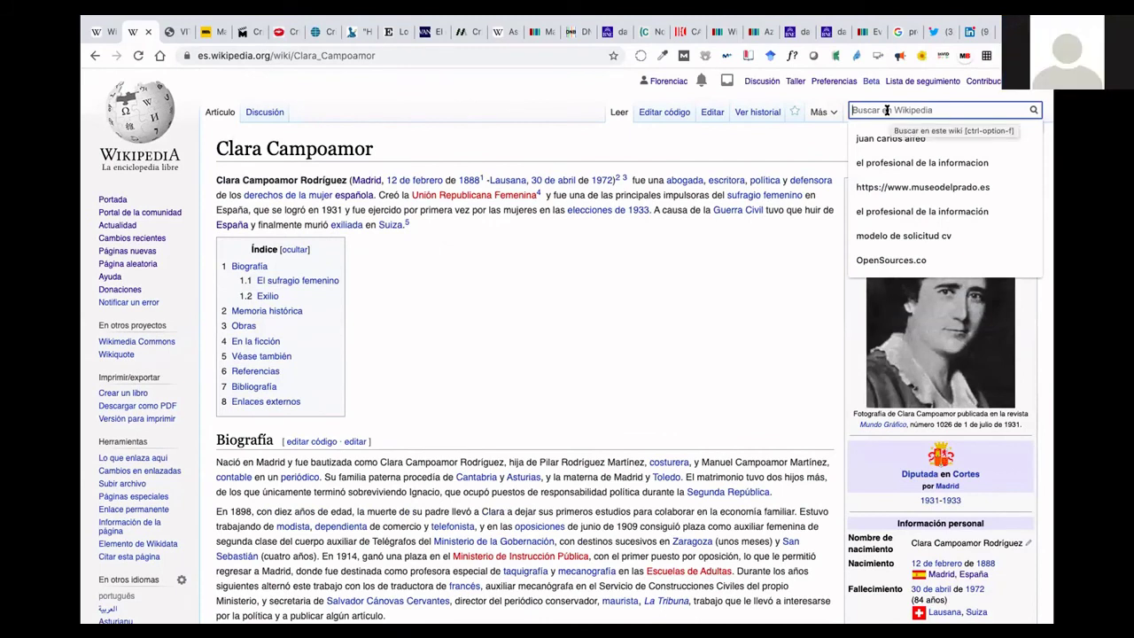
type("Manuel Gertr")
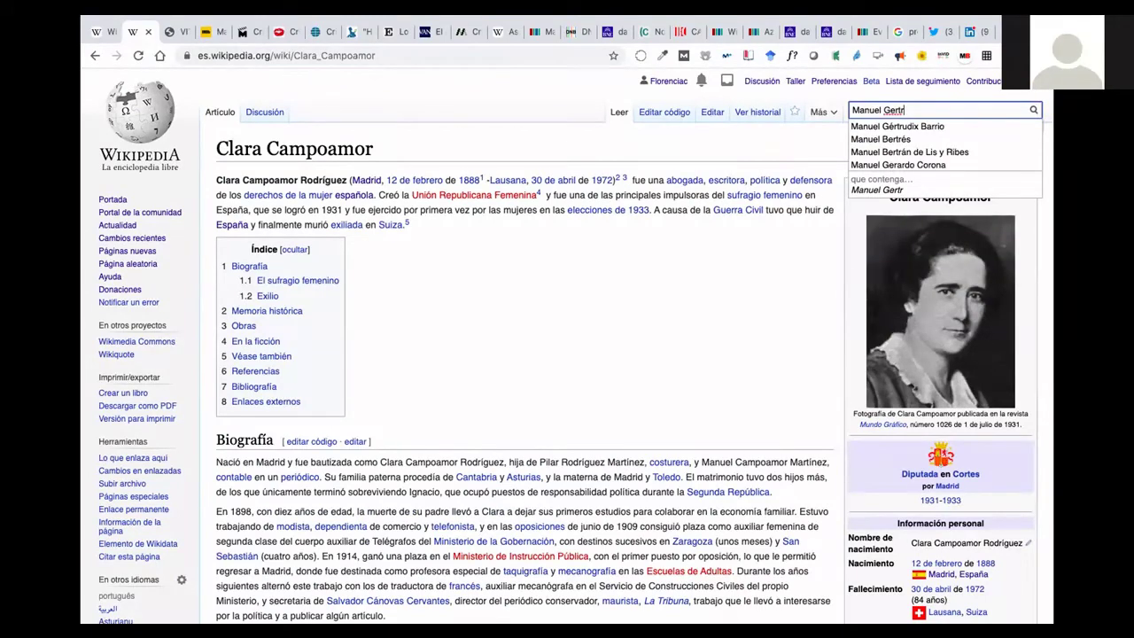
key("Down")
key("Return")
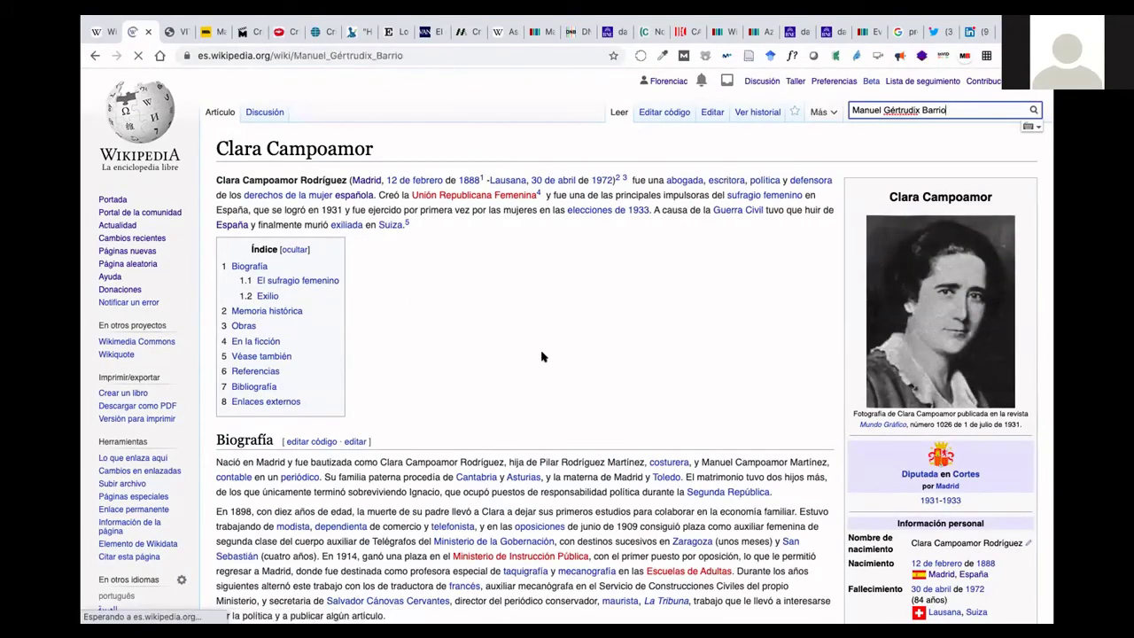
scroll(541, 357, "down", 15)
scroll(540, 355, "down", 1)
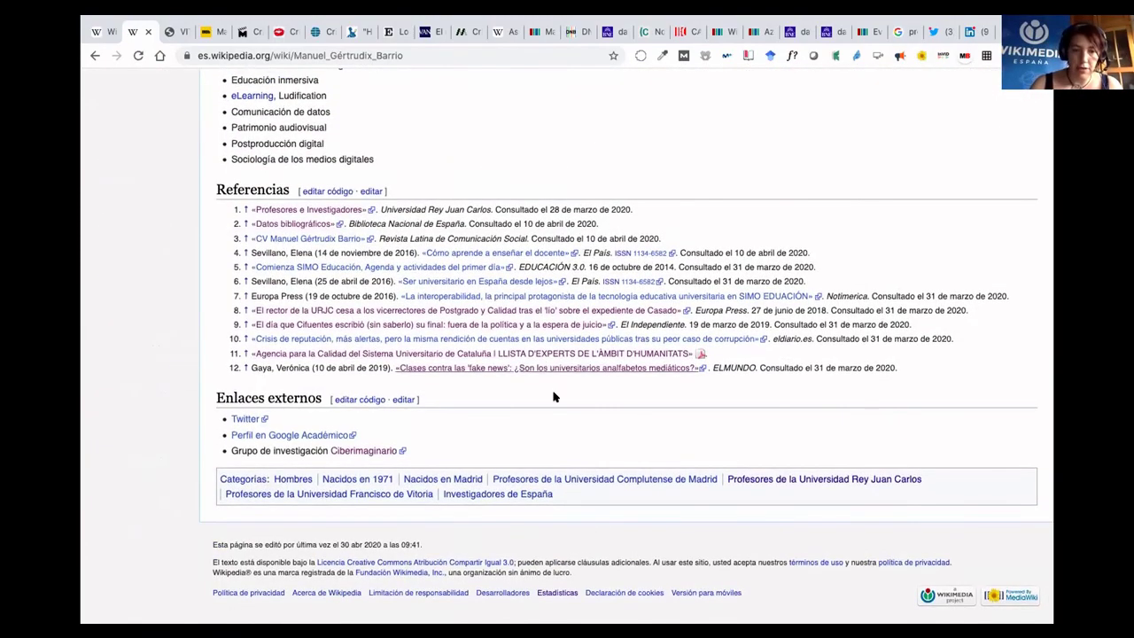
scroll(536, 356, "up", 15)
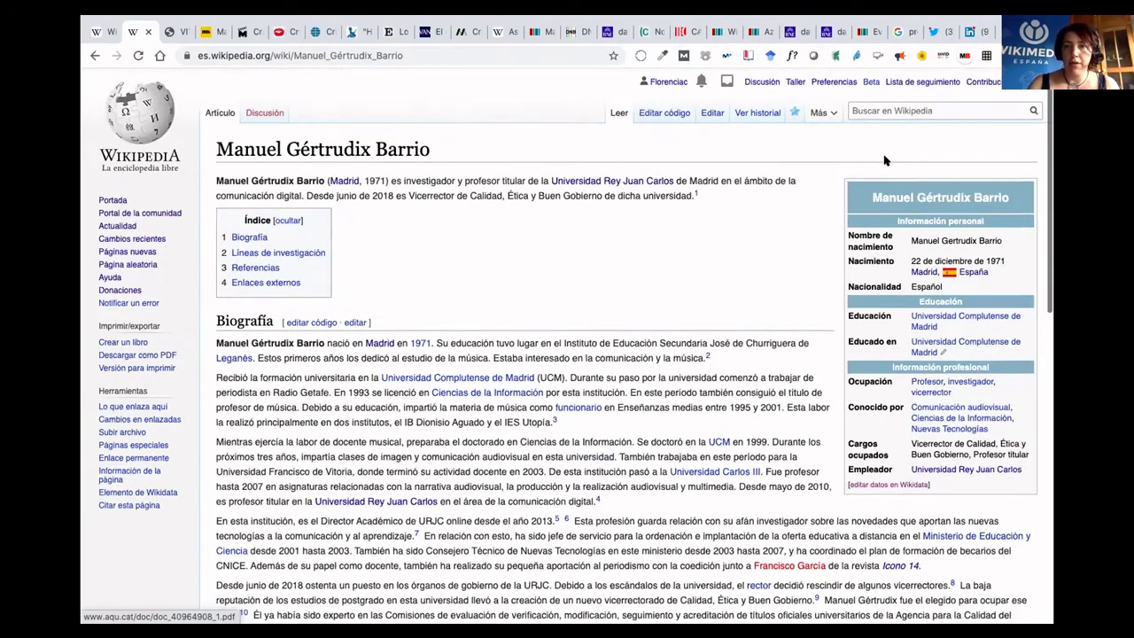
Open the Wikipedia article Luis Deltell and look at the identifiers in its authority control box.
left_click(858, 111)
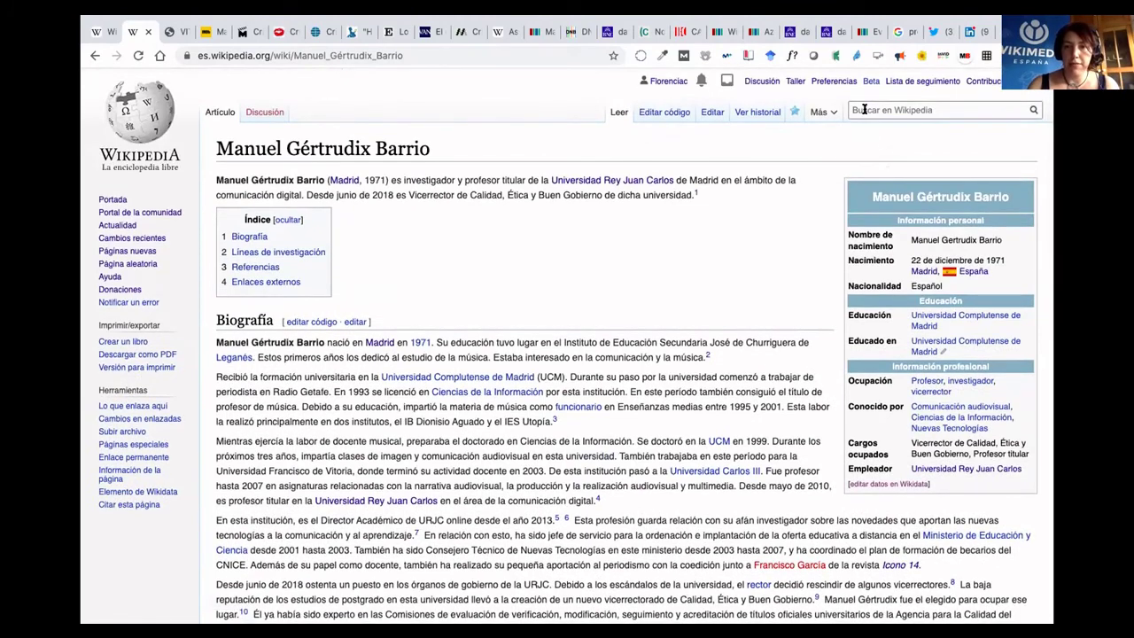
type("L")
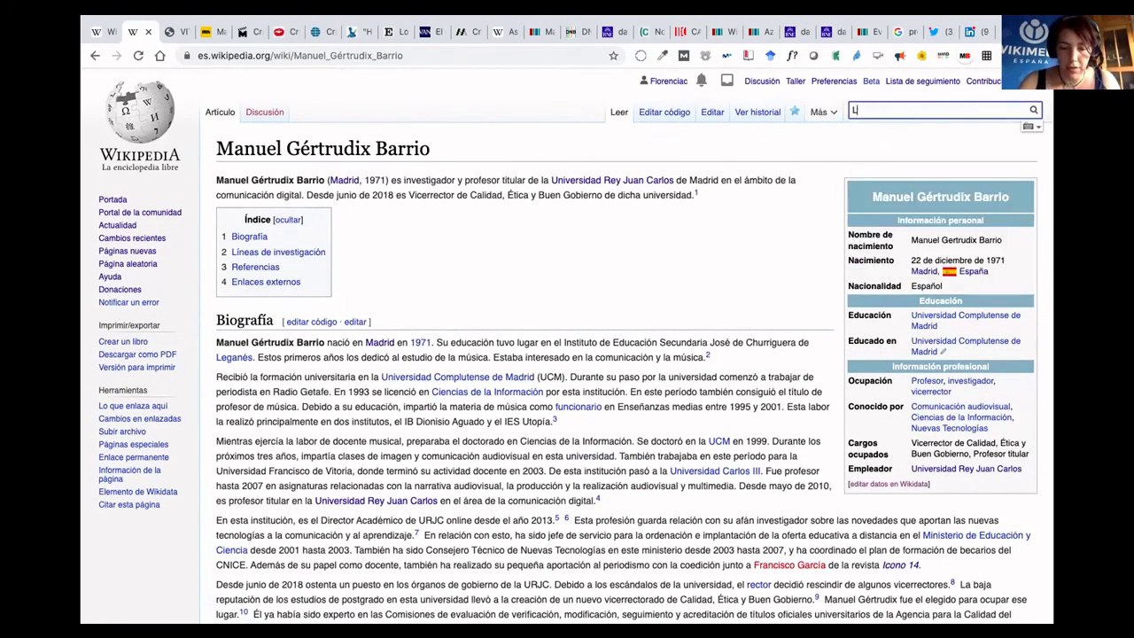
type("uis deltell")
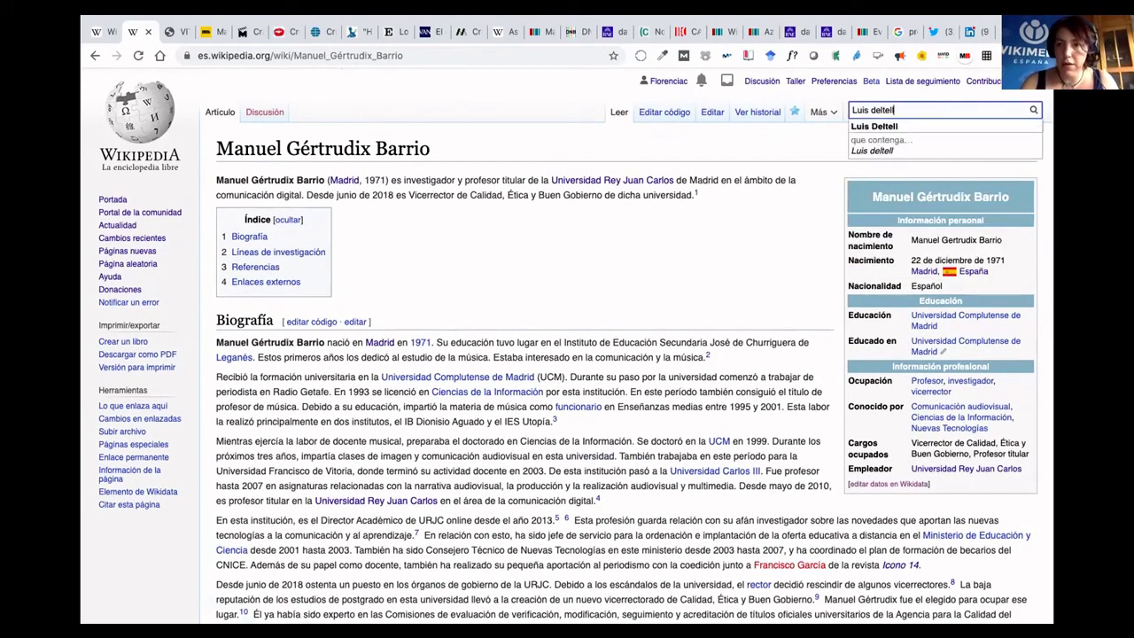
left_click(857, 131)
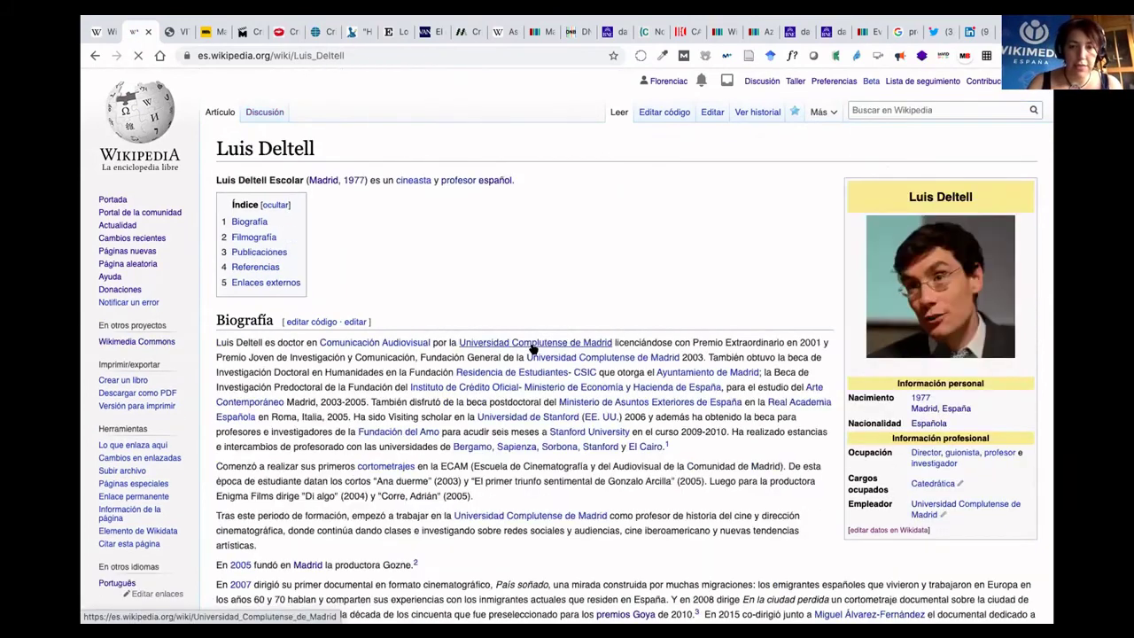
scroll(532, 346, "down", 15)
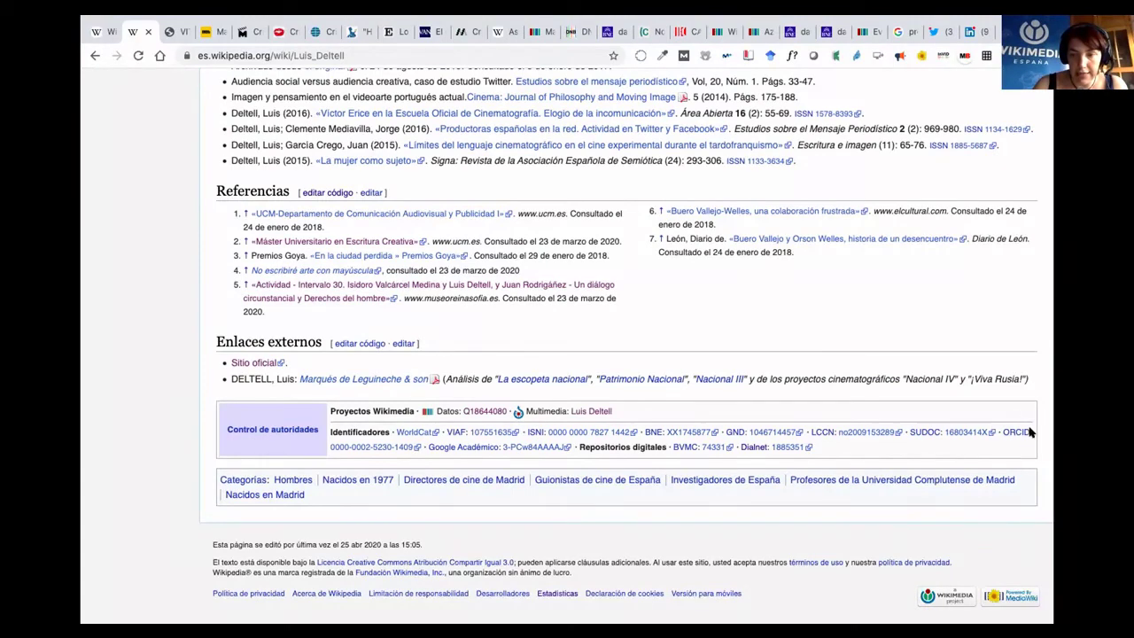
Open the filmmaker's ORCID record from the authority control box and examine the listed works, highlighting the DOI 10.5209/ESMP.54246.
left_click(375, 448, "super")
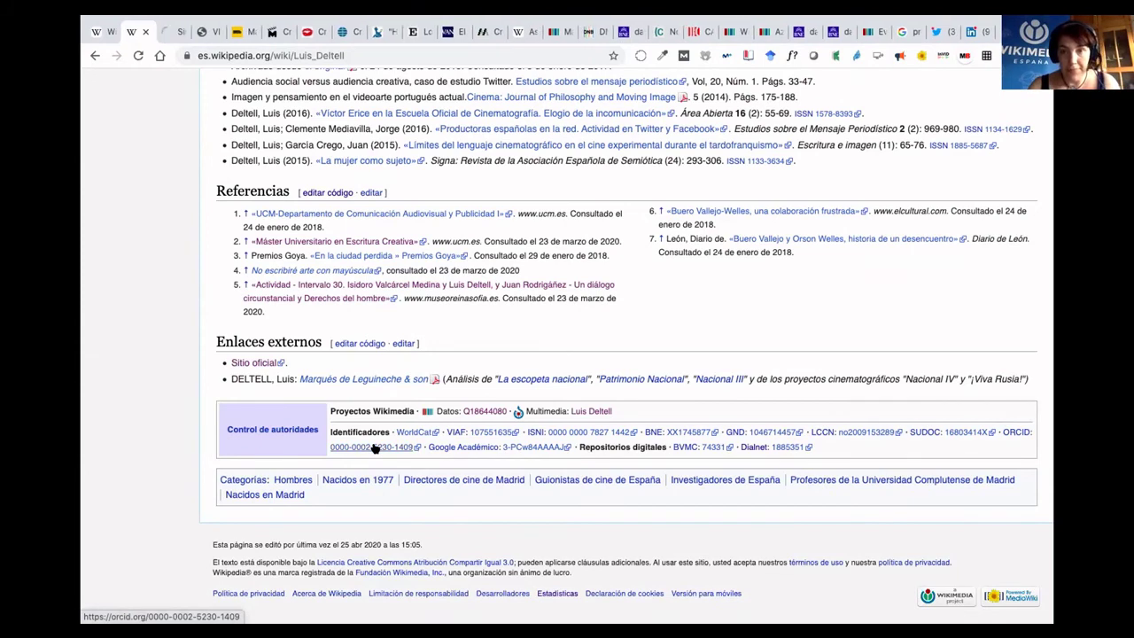
left_click(171, 33)
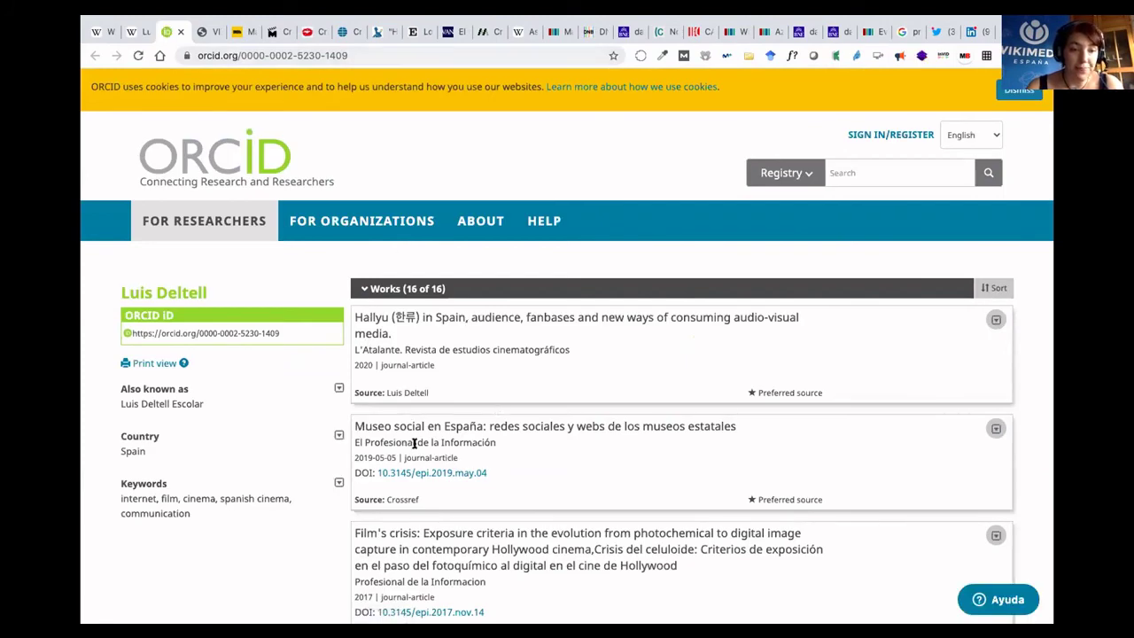
scroll(411, 474, "down", 3)
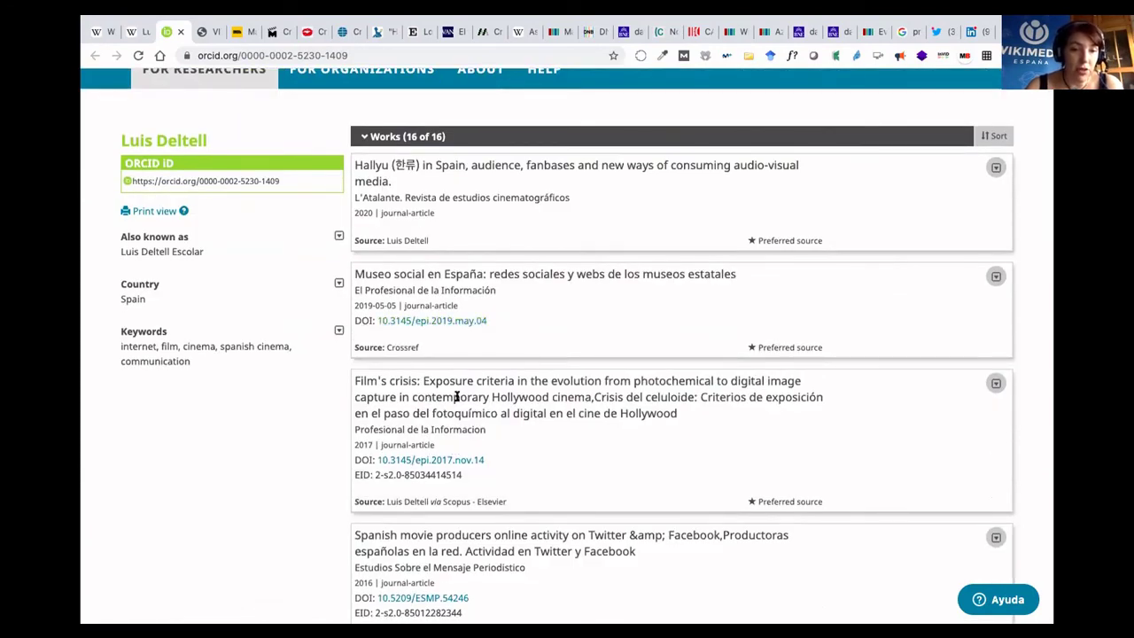
left_click_drag(119, 126, 207, 133)
left_click(208, 135)
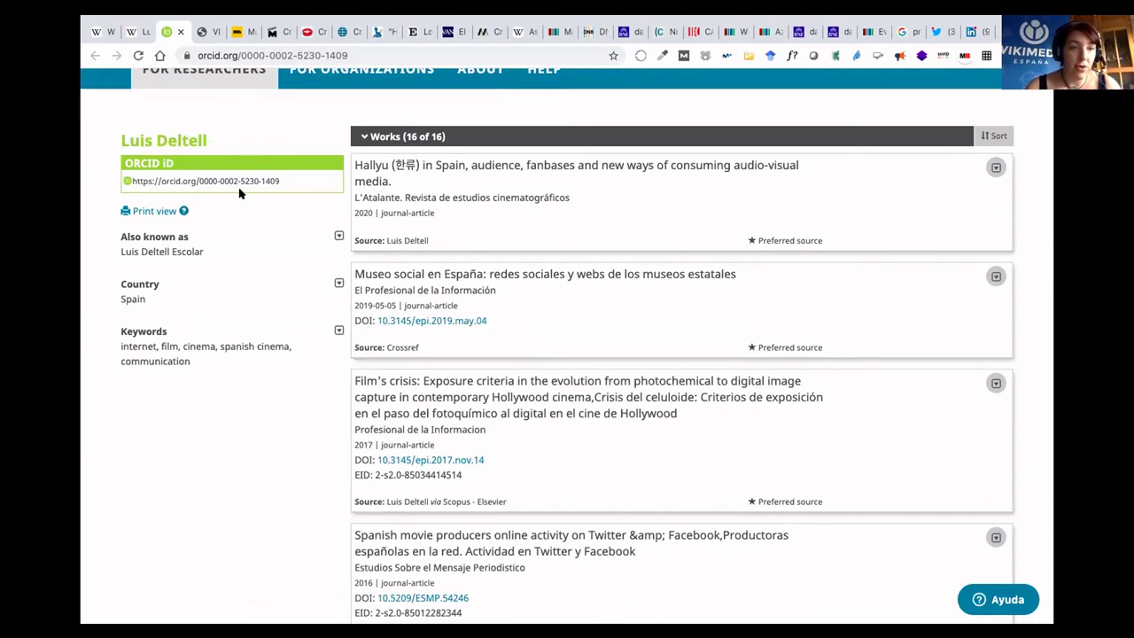
scroll(479, 155, "down", 5)
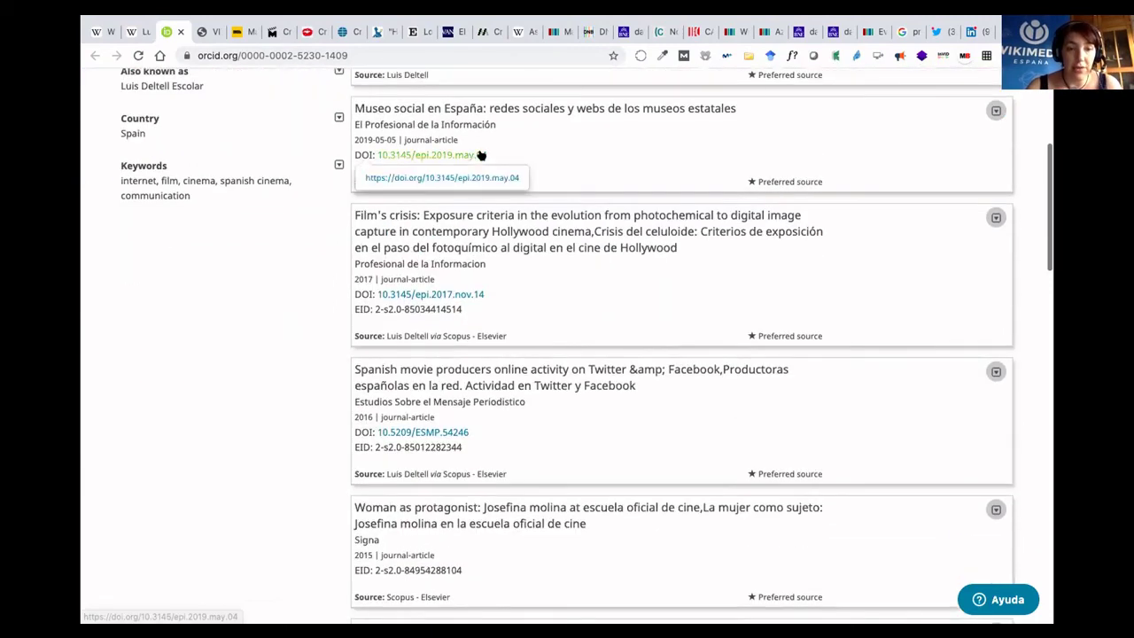
scroll(481, 156, "up", 1)
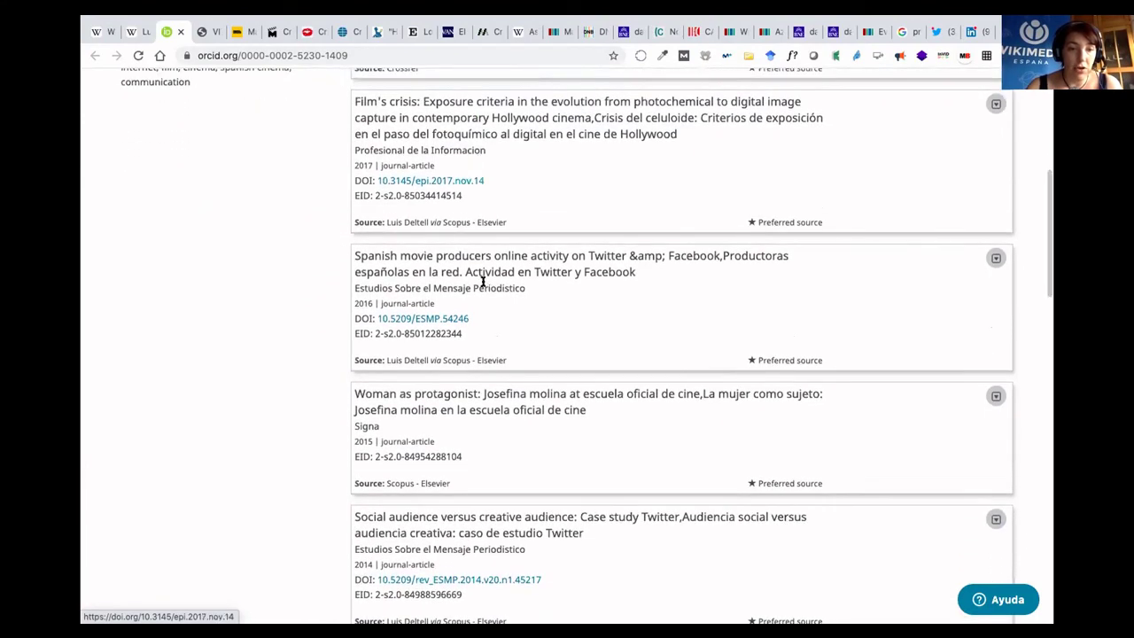
left_click_drag(473, 317, 382, 318)
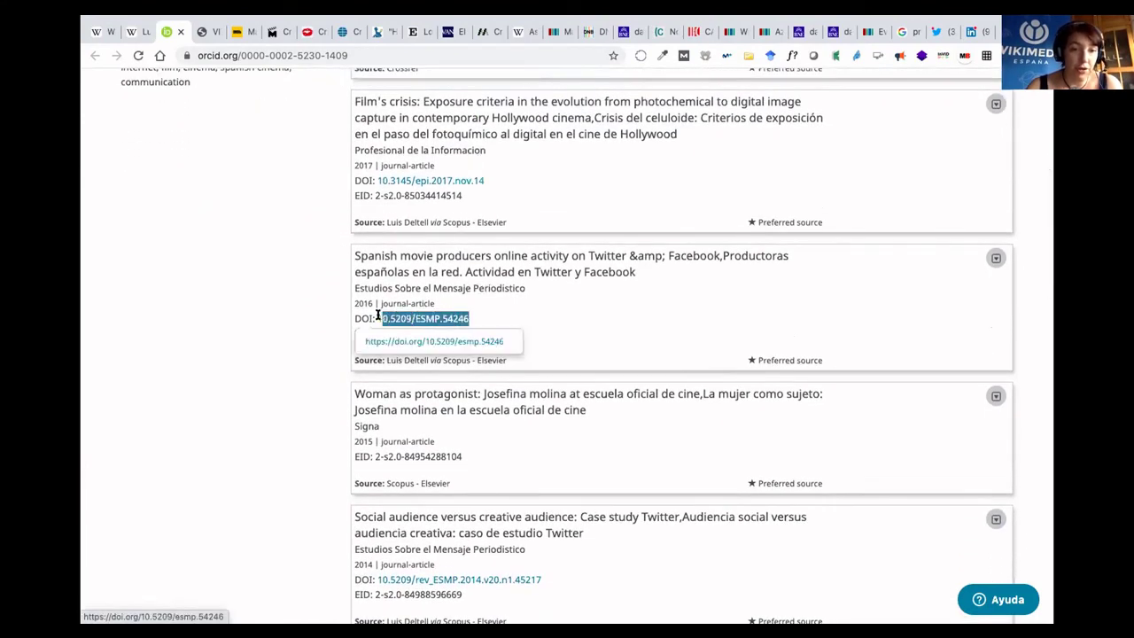
Look through the list of works on the filmmaker's ORCID record and return to the start of the record.
scroll(533, 299, "up", 3)
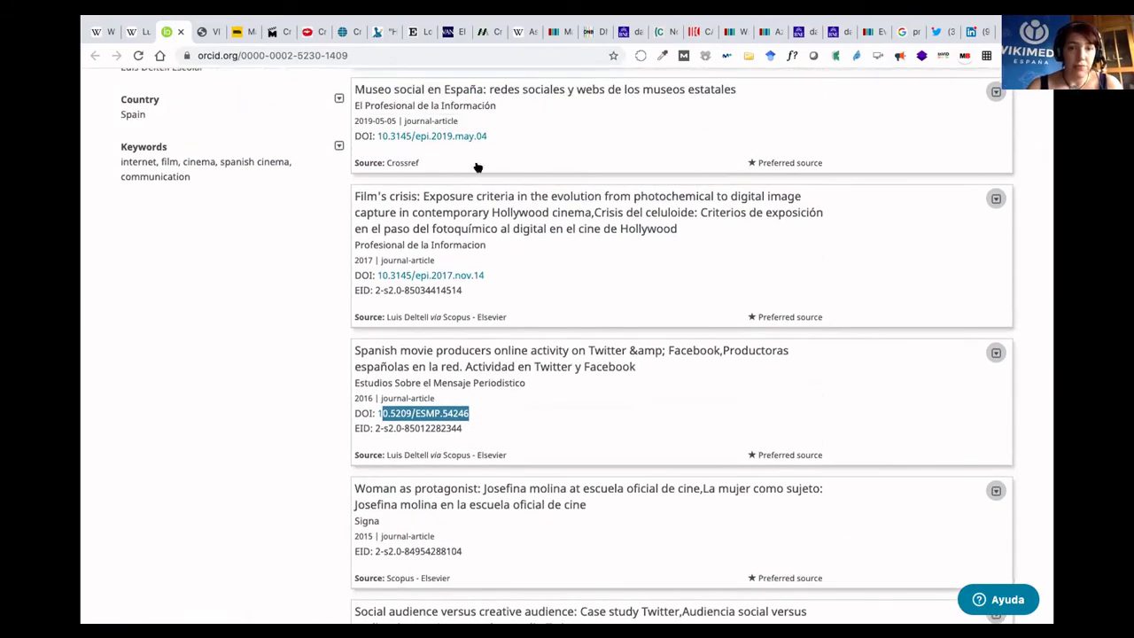
scroll(426, 304, "up", 6)
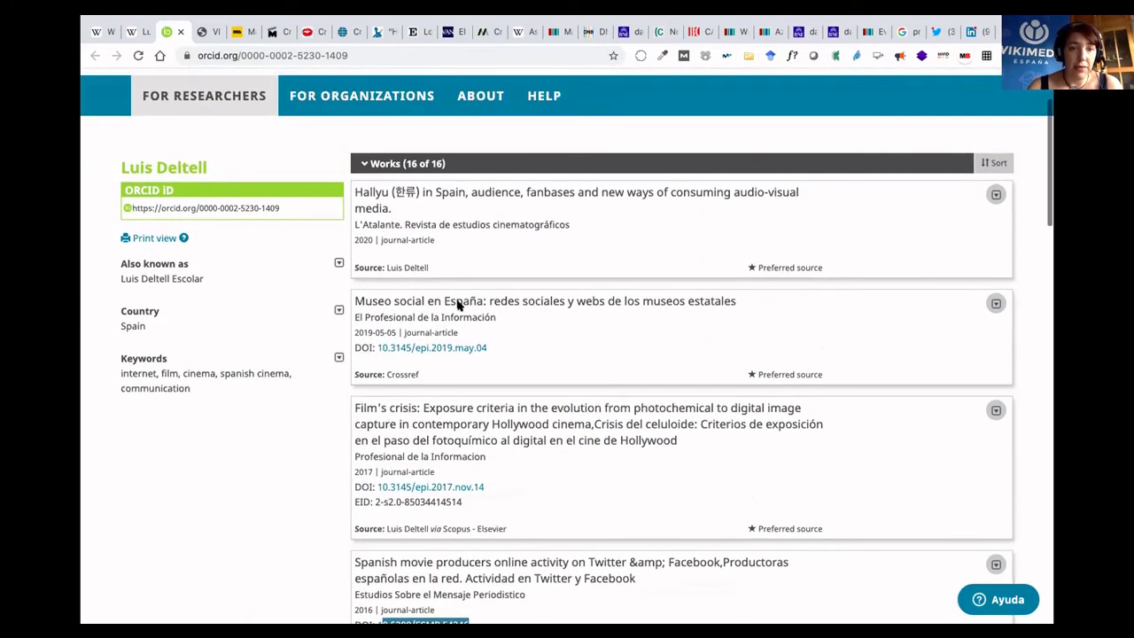
scroll(458, 305, "down", 15)
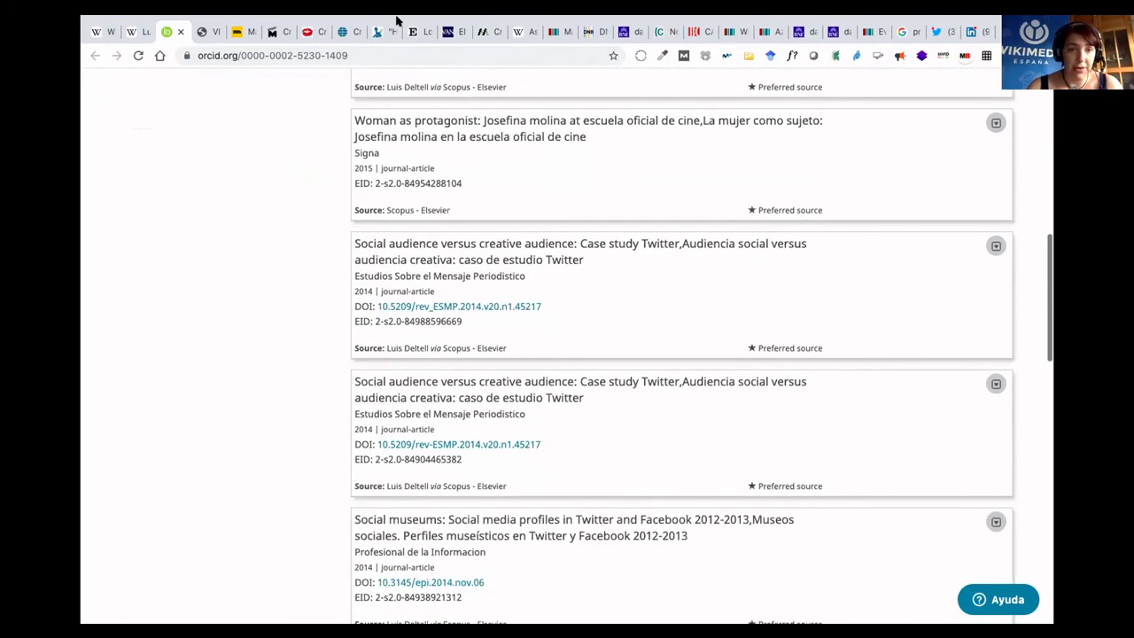
mouse_move(372, 23)
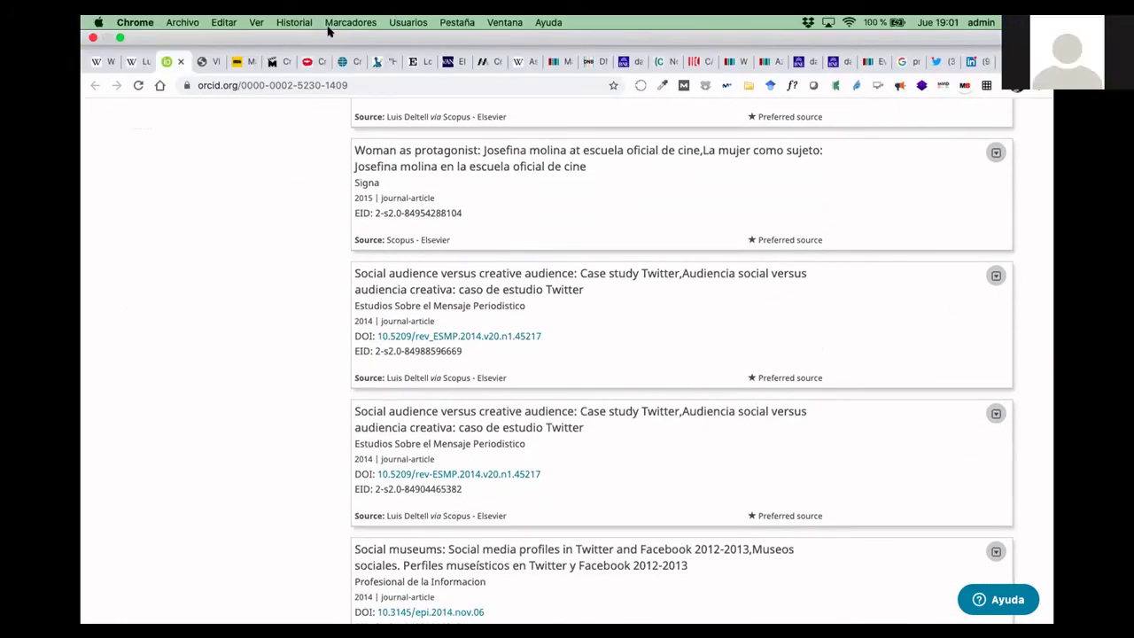
scroll(473, 337, "down", 5)
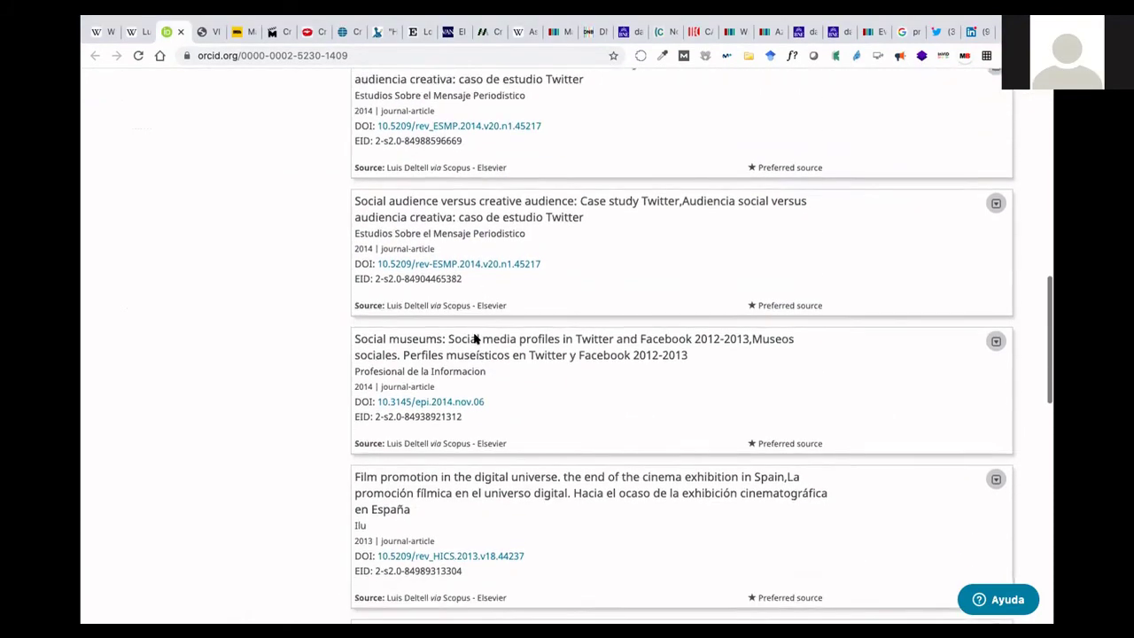
scroll(475, 337, "up", 20)
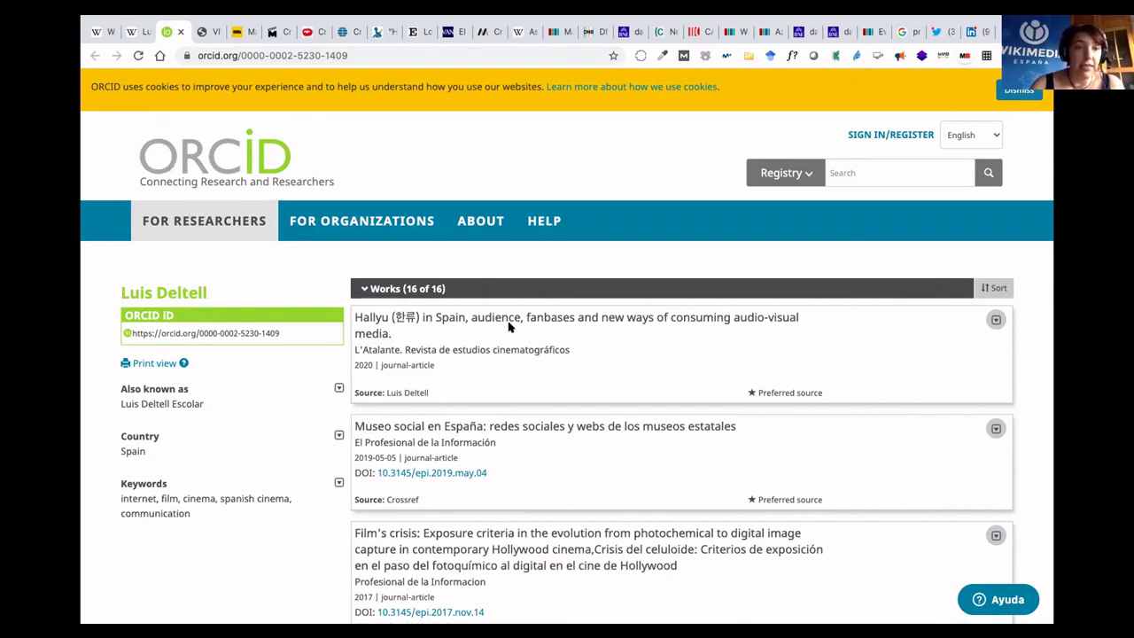
scroll(444, 470, "down", 1)
scroll(445, 470, "down", 2)
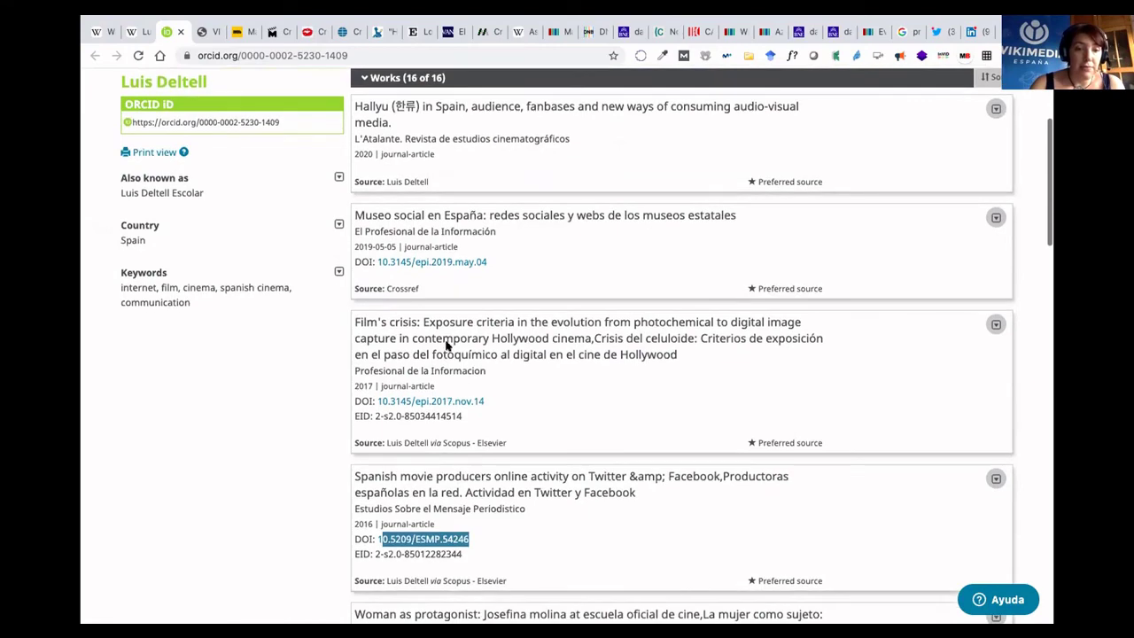
scroll(457, 475, "down", 3)
scroll(478, 425, "up", 6)
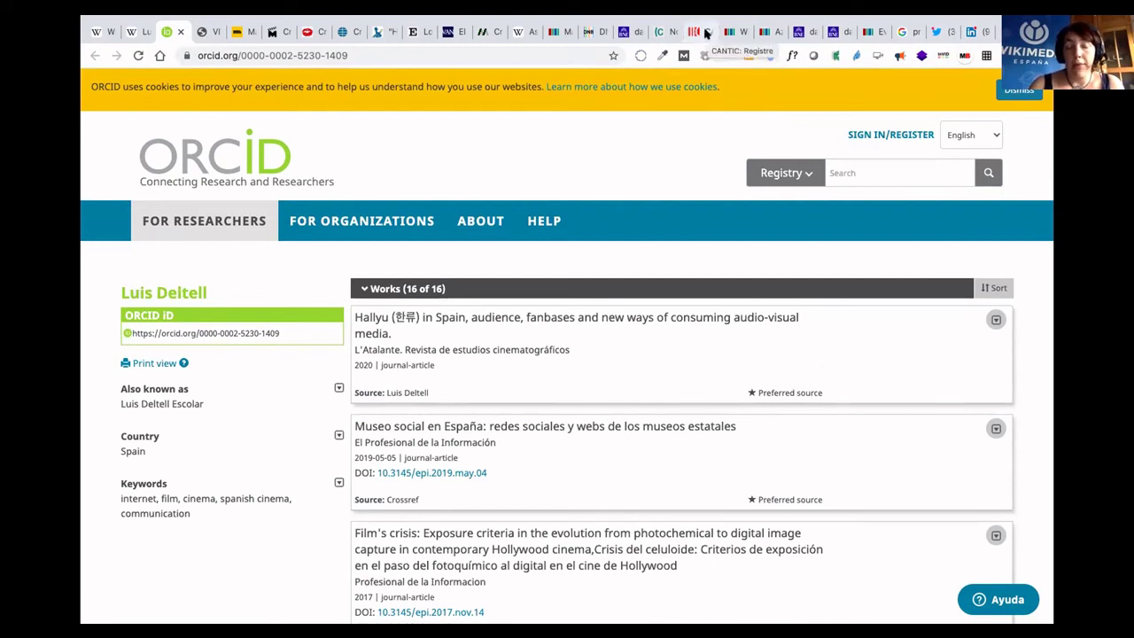
Open the start page of the datos.bne.es bibliographic data portal in a new tab.
mouse_move(219, 21)
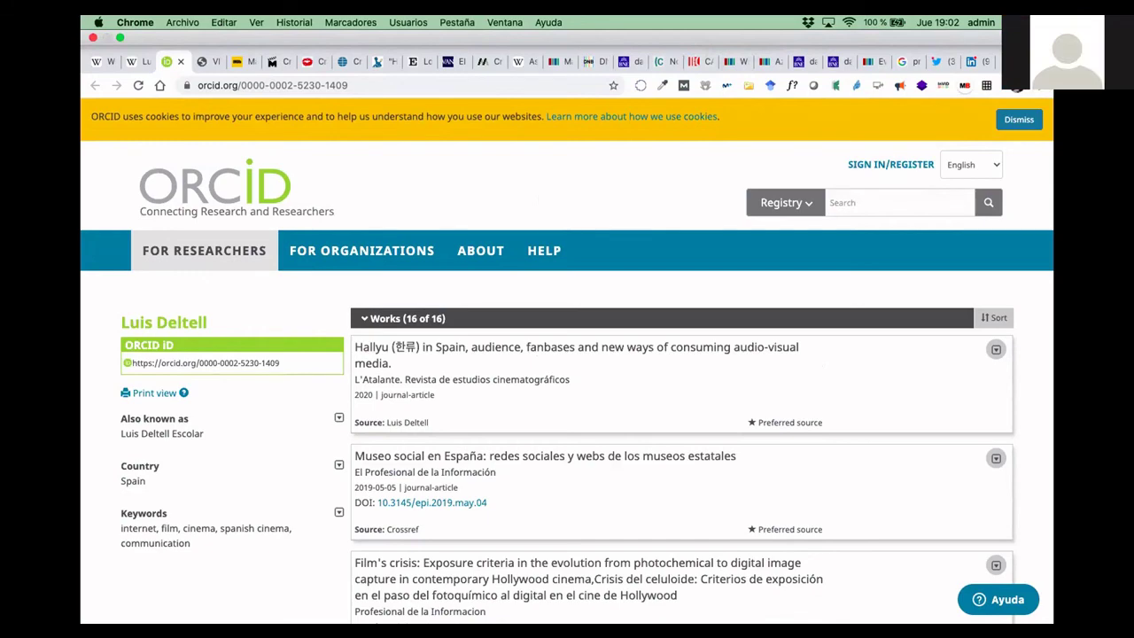
key("super+t")
type("bn")
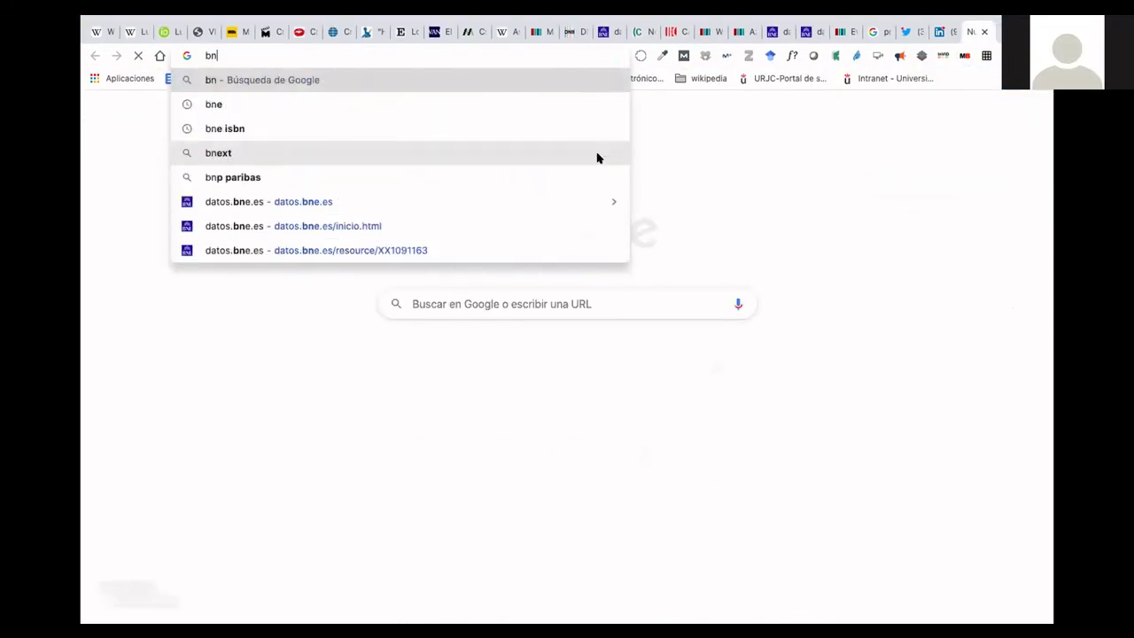
type("e")
key("Down")
key("Down")
key("Down")
key("Down")
key("Down")
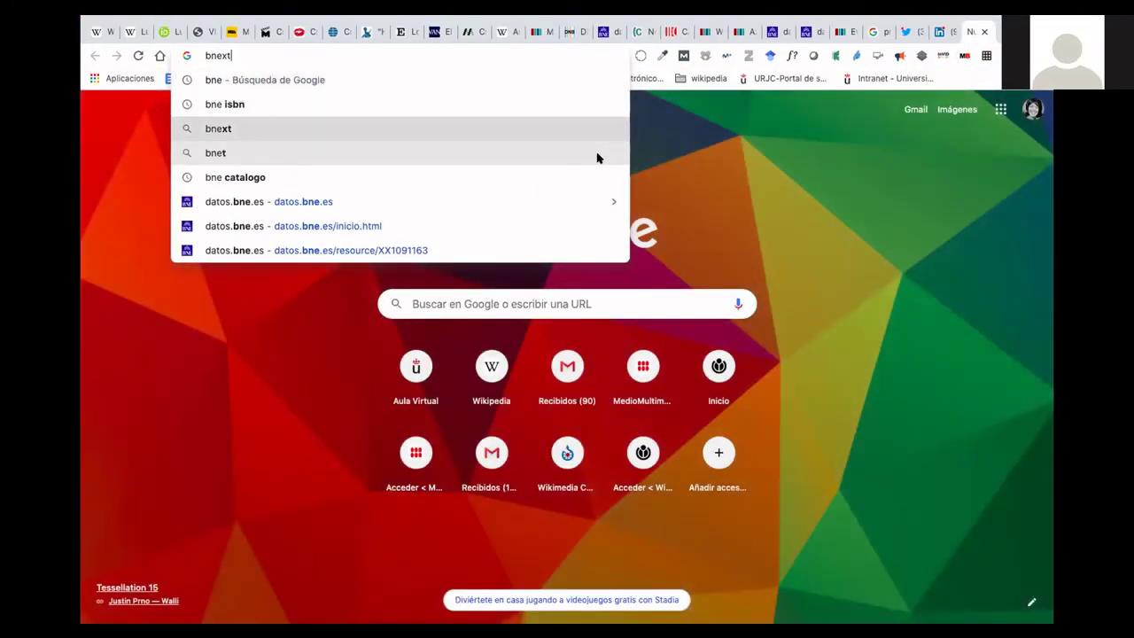
key("Return")
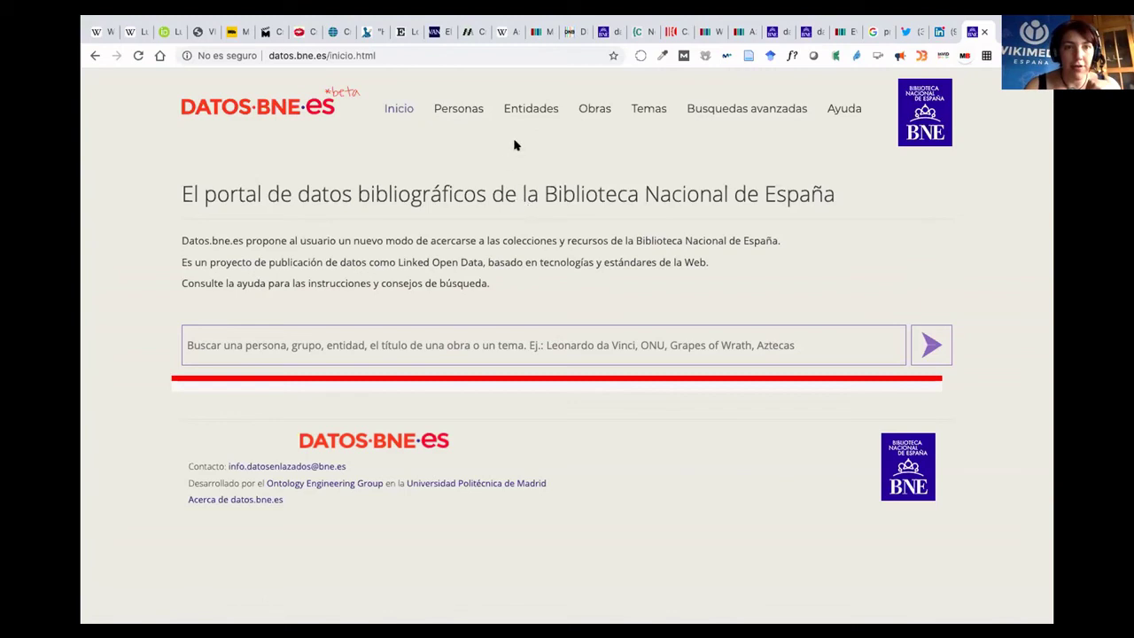
Return to the documentary filmmaker's Wikidata item, discard the unsaved second given name value, and place the cursor in the Wikidata search.
left_click(538, 39)
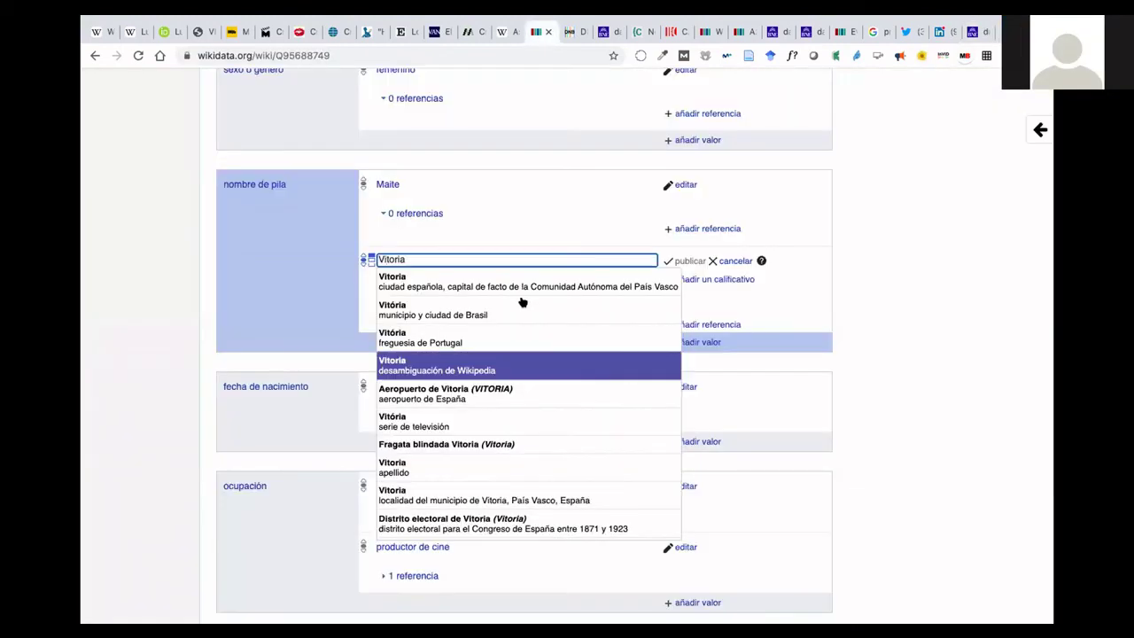
left_click(322, 285)
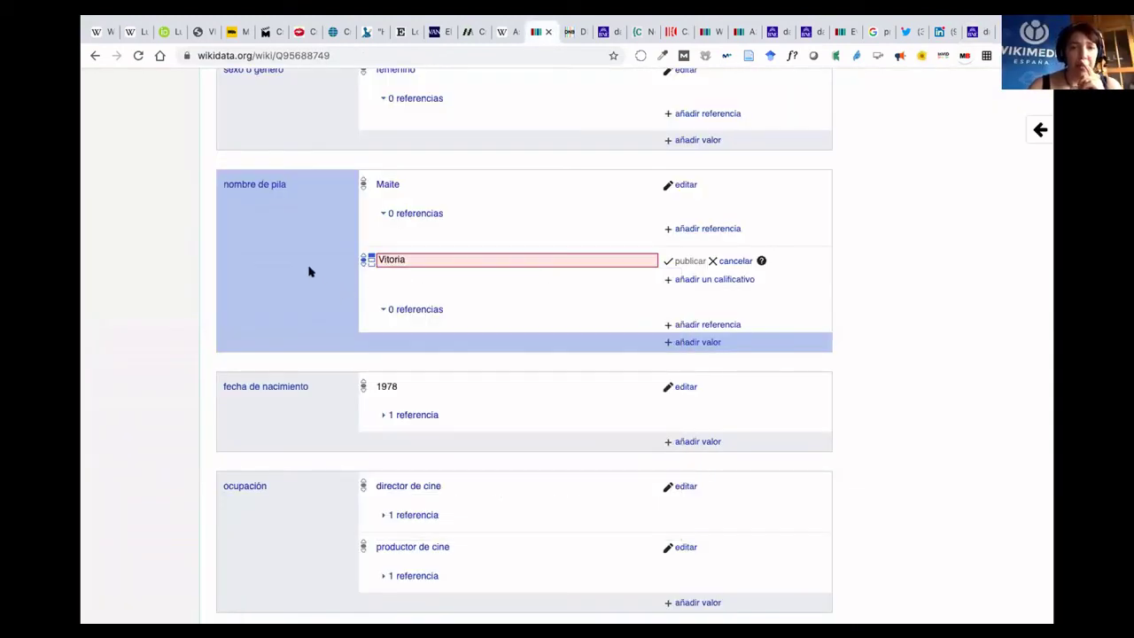
left_click(735, 260)
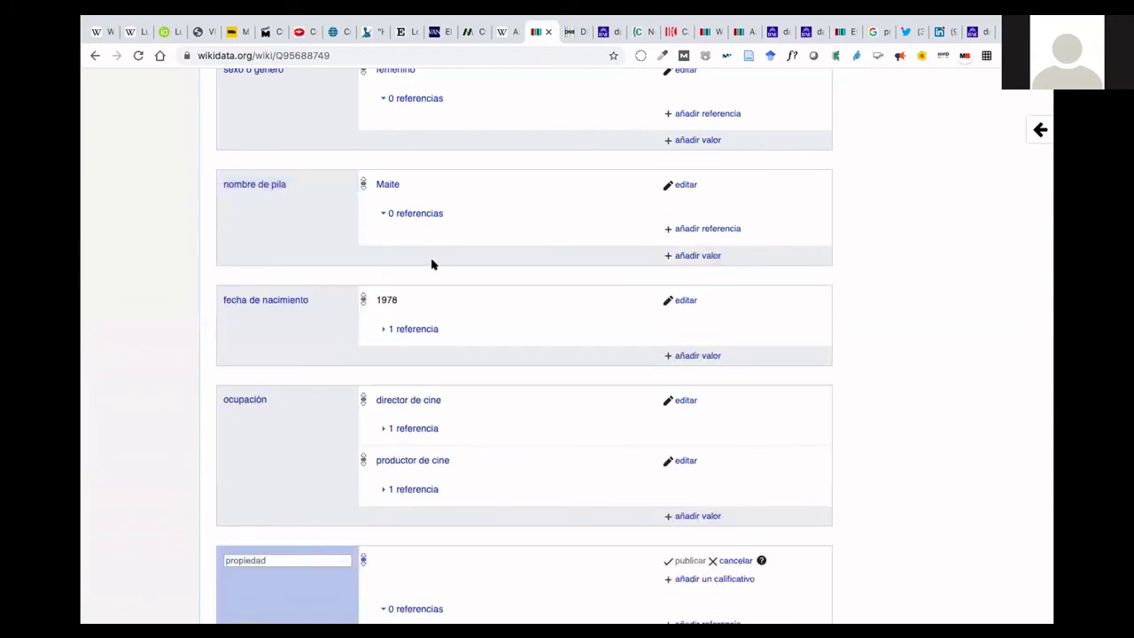
scroll(431, 264, "up", 15)
left_click(818, 109)
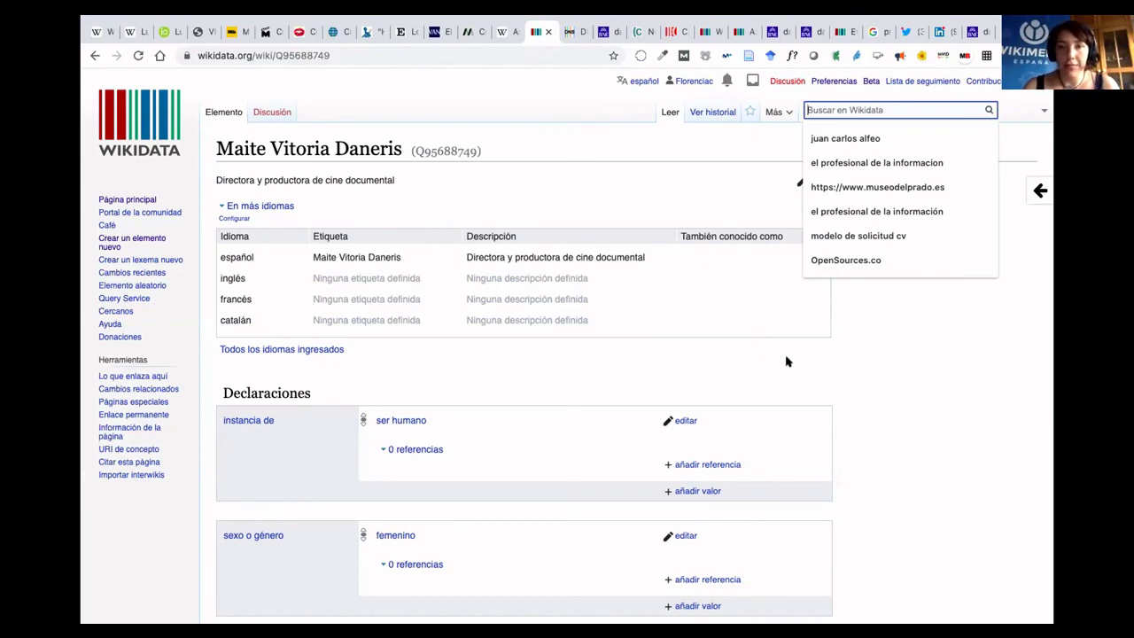
mouse_move(610, 21)
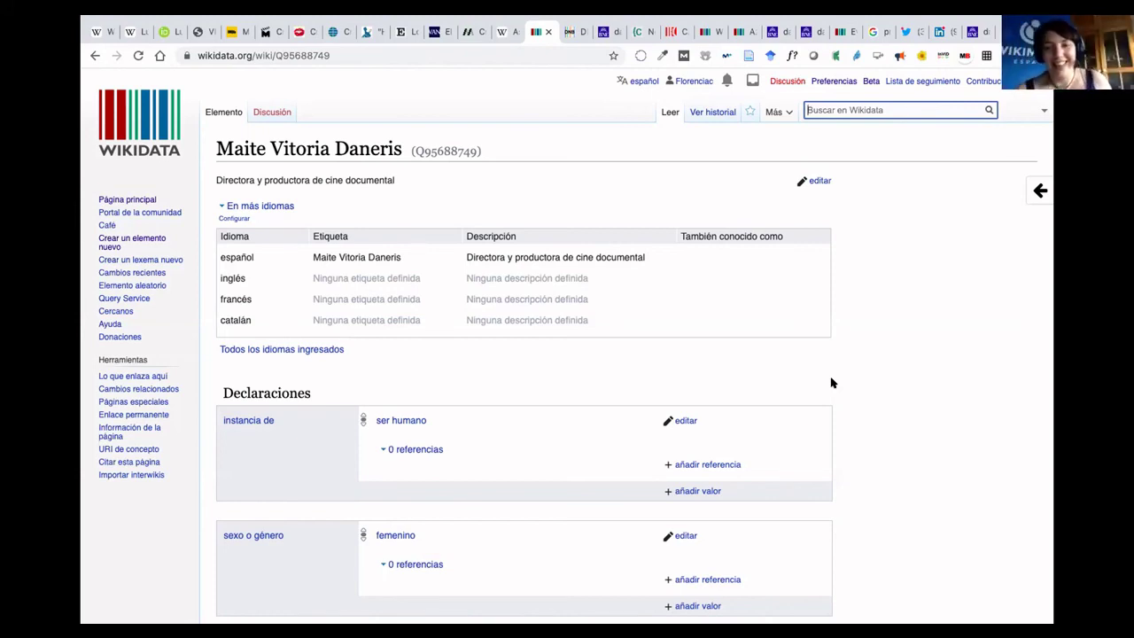
mouse_move(775, 20)
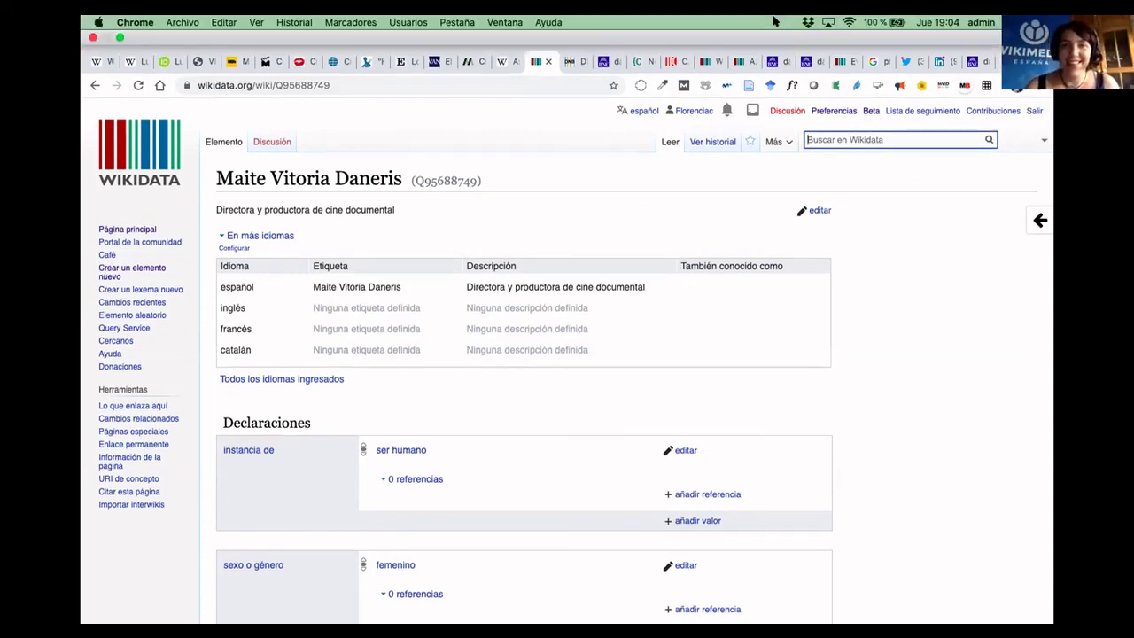